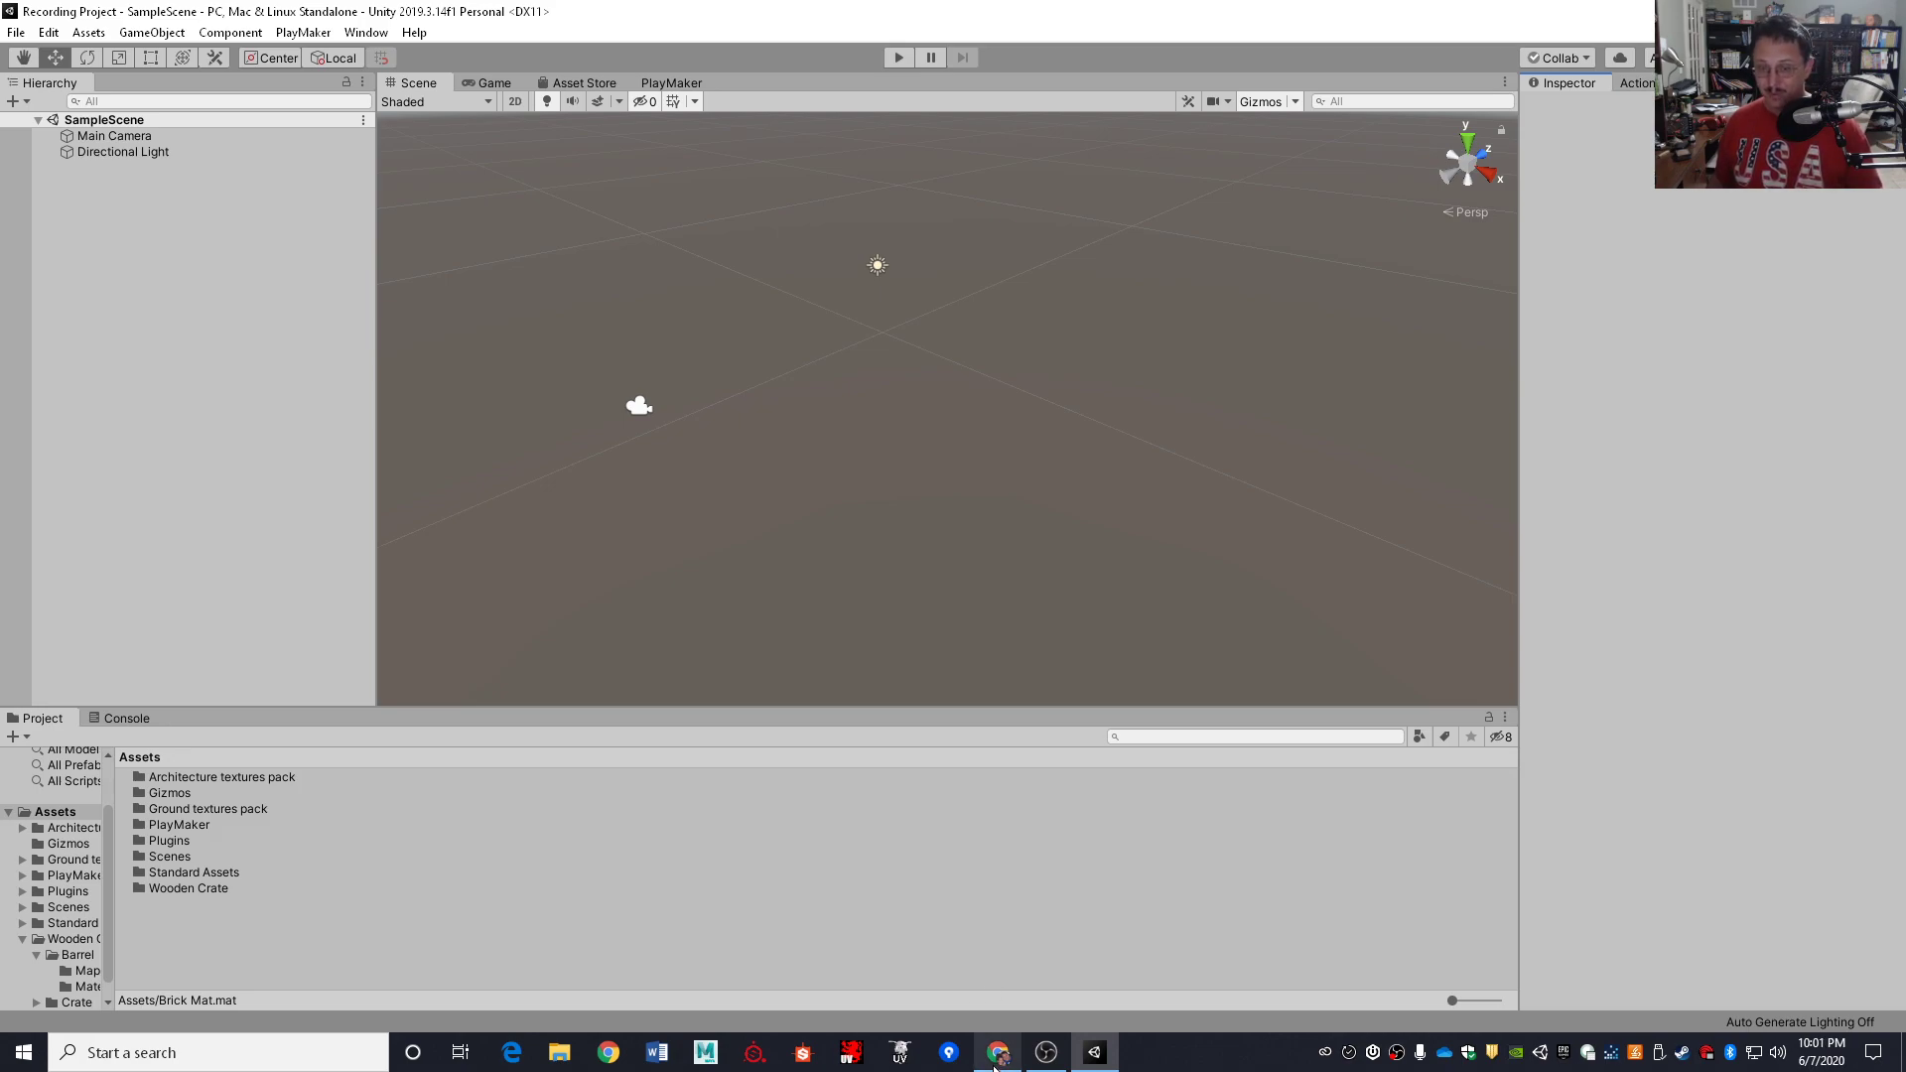
Switch to Chrome and review the Yughues Free Ground Materials, Yughues Free Architectural Materials and Wooden Assets store pages
mouse_move(998, 1052)
click(1096, 945)
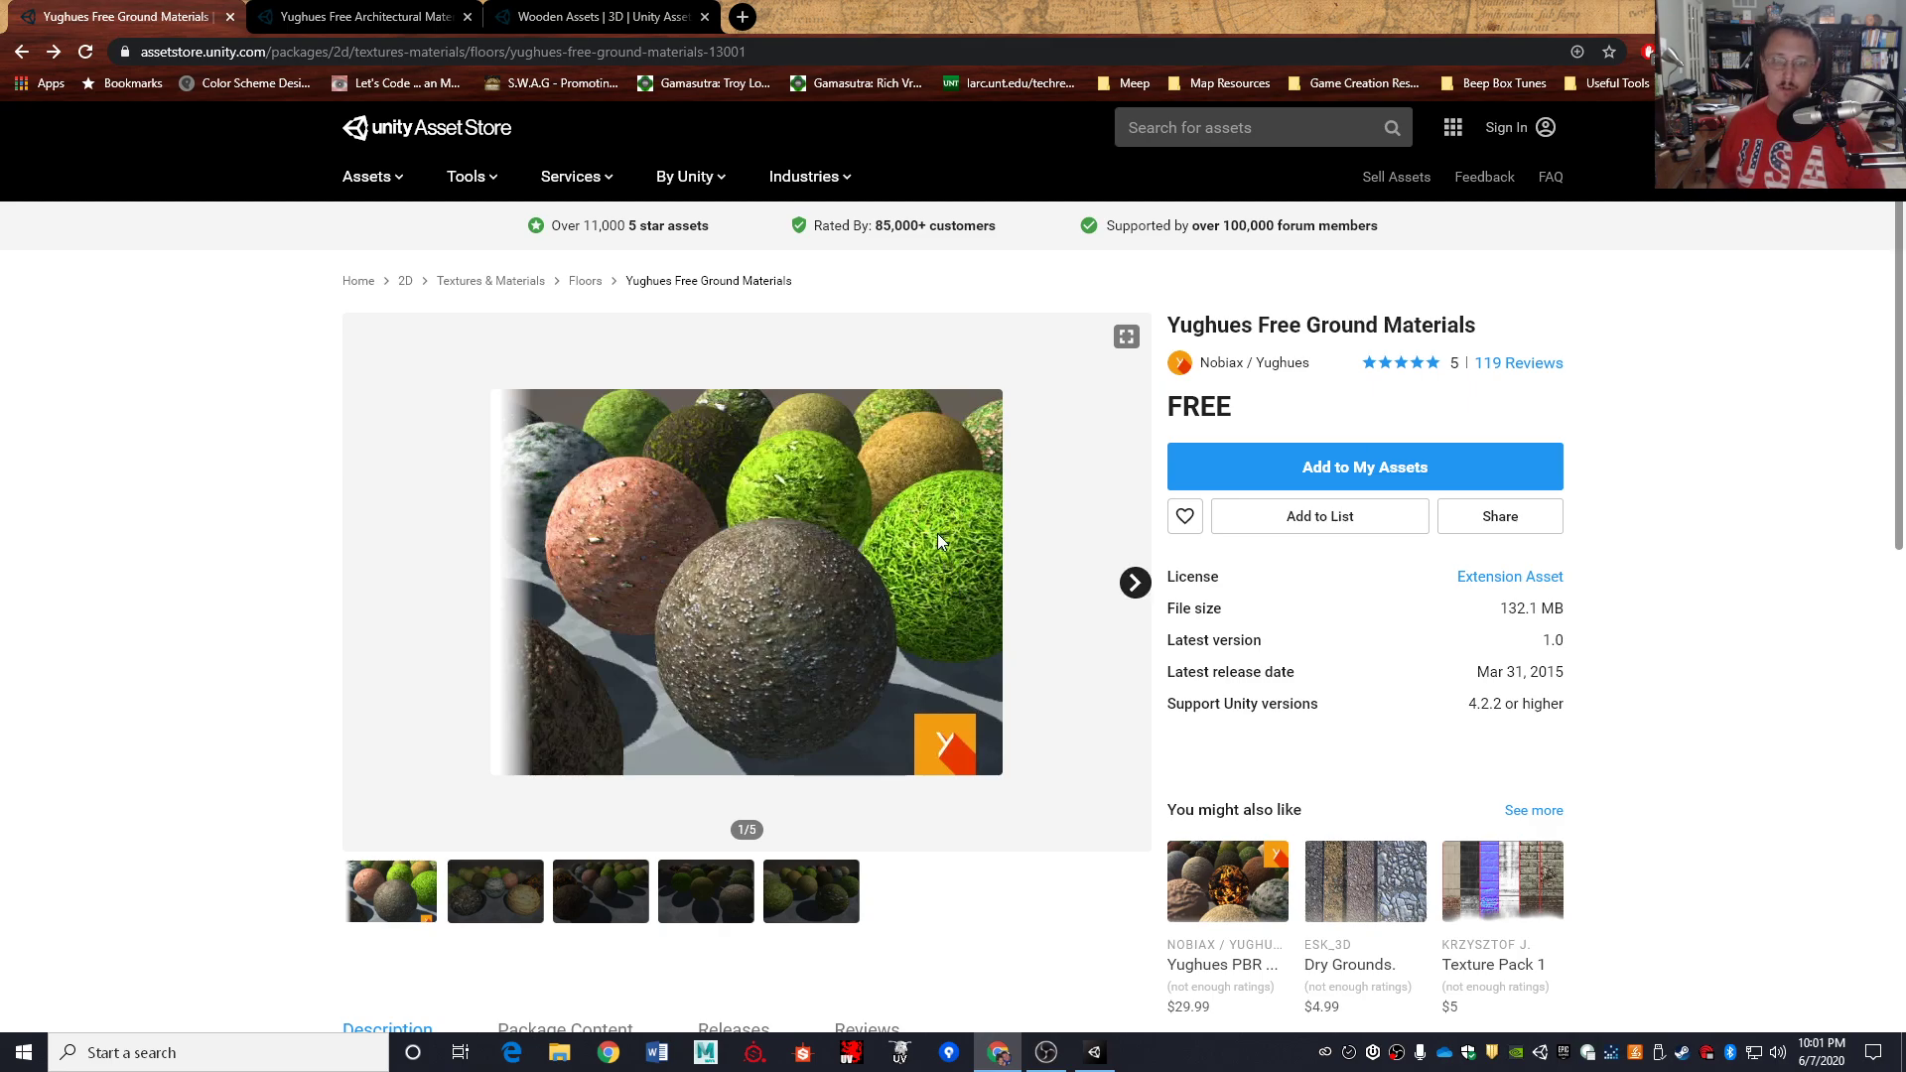
click(360, 18)
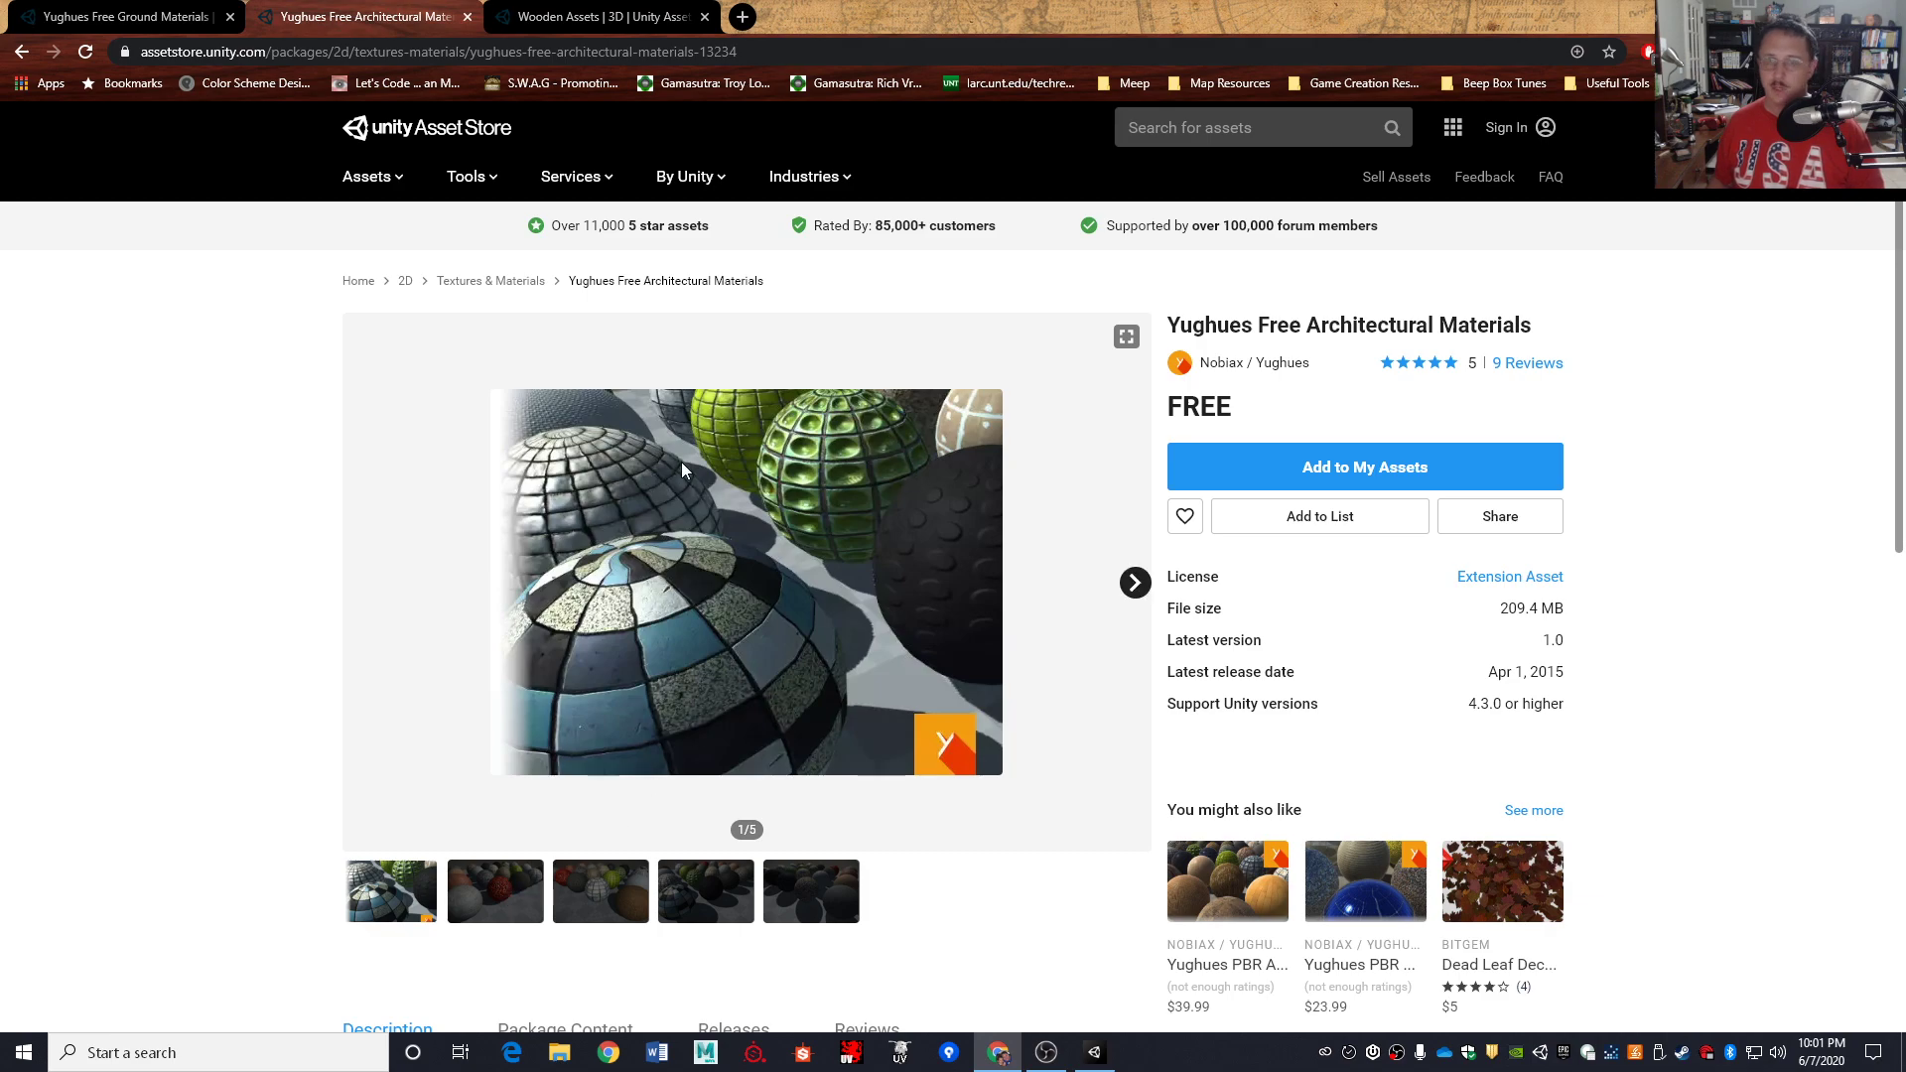
click(571, 26)
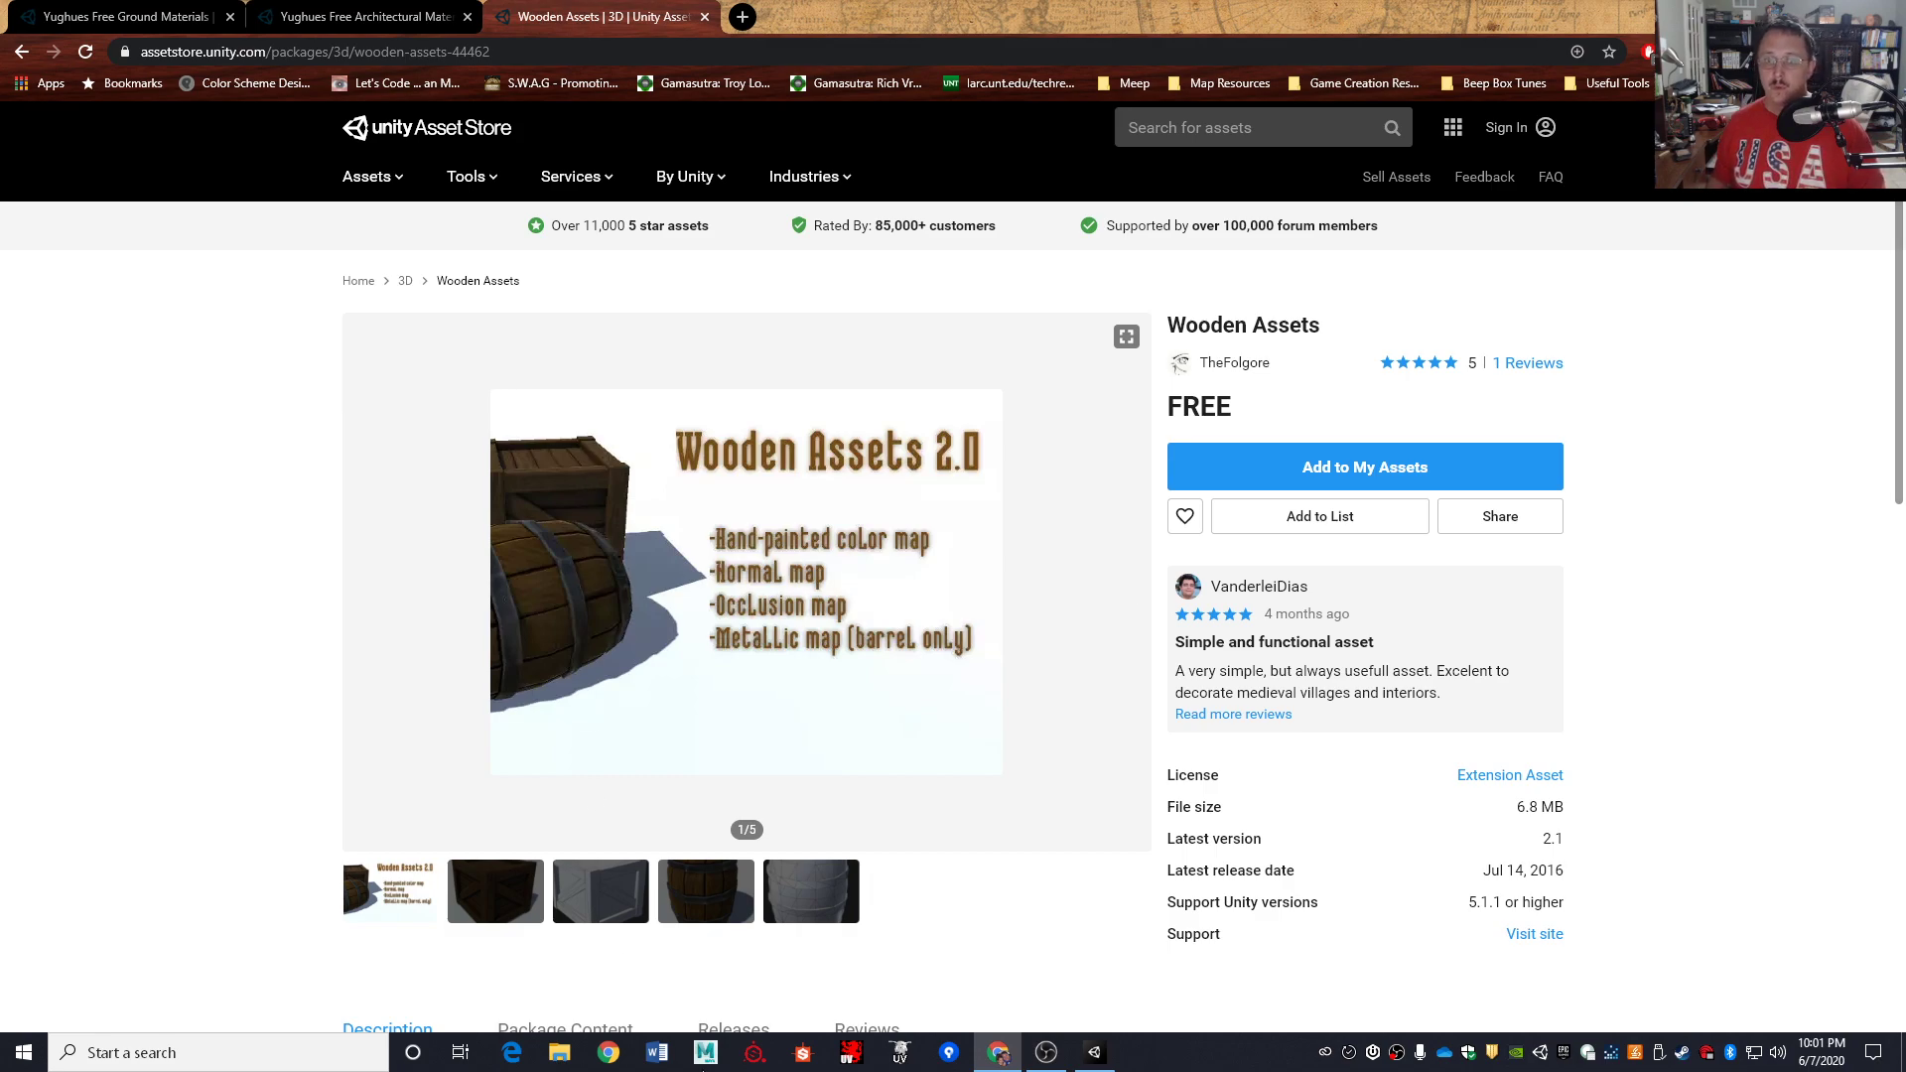
Switch back to Unity, look at the built-in Asset Store and return to the Scene view
click(1094, 1053)
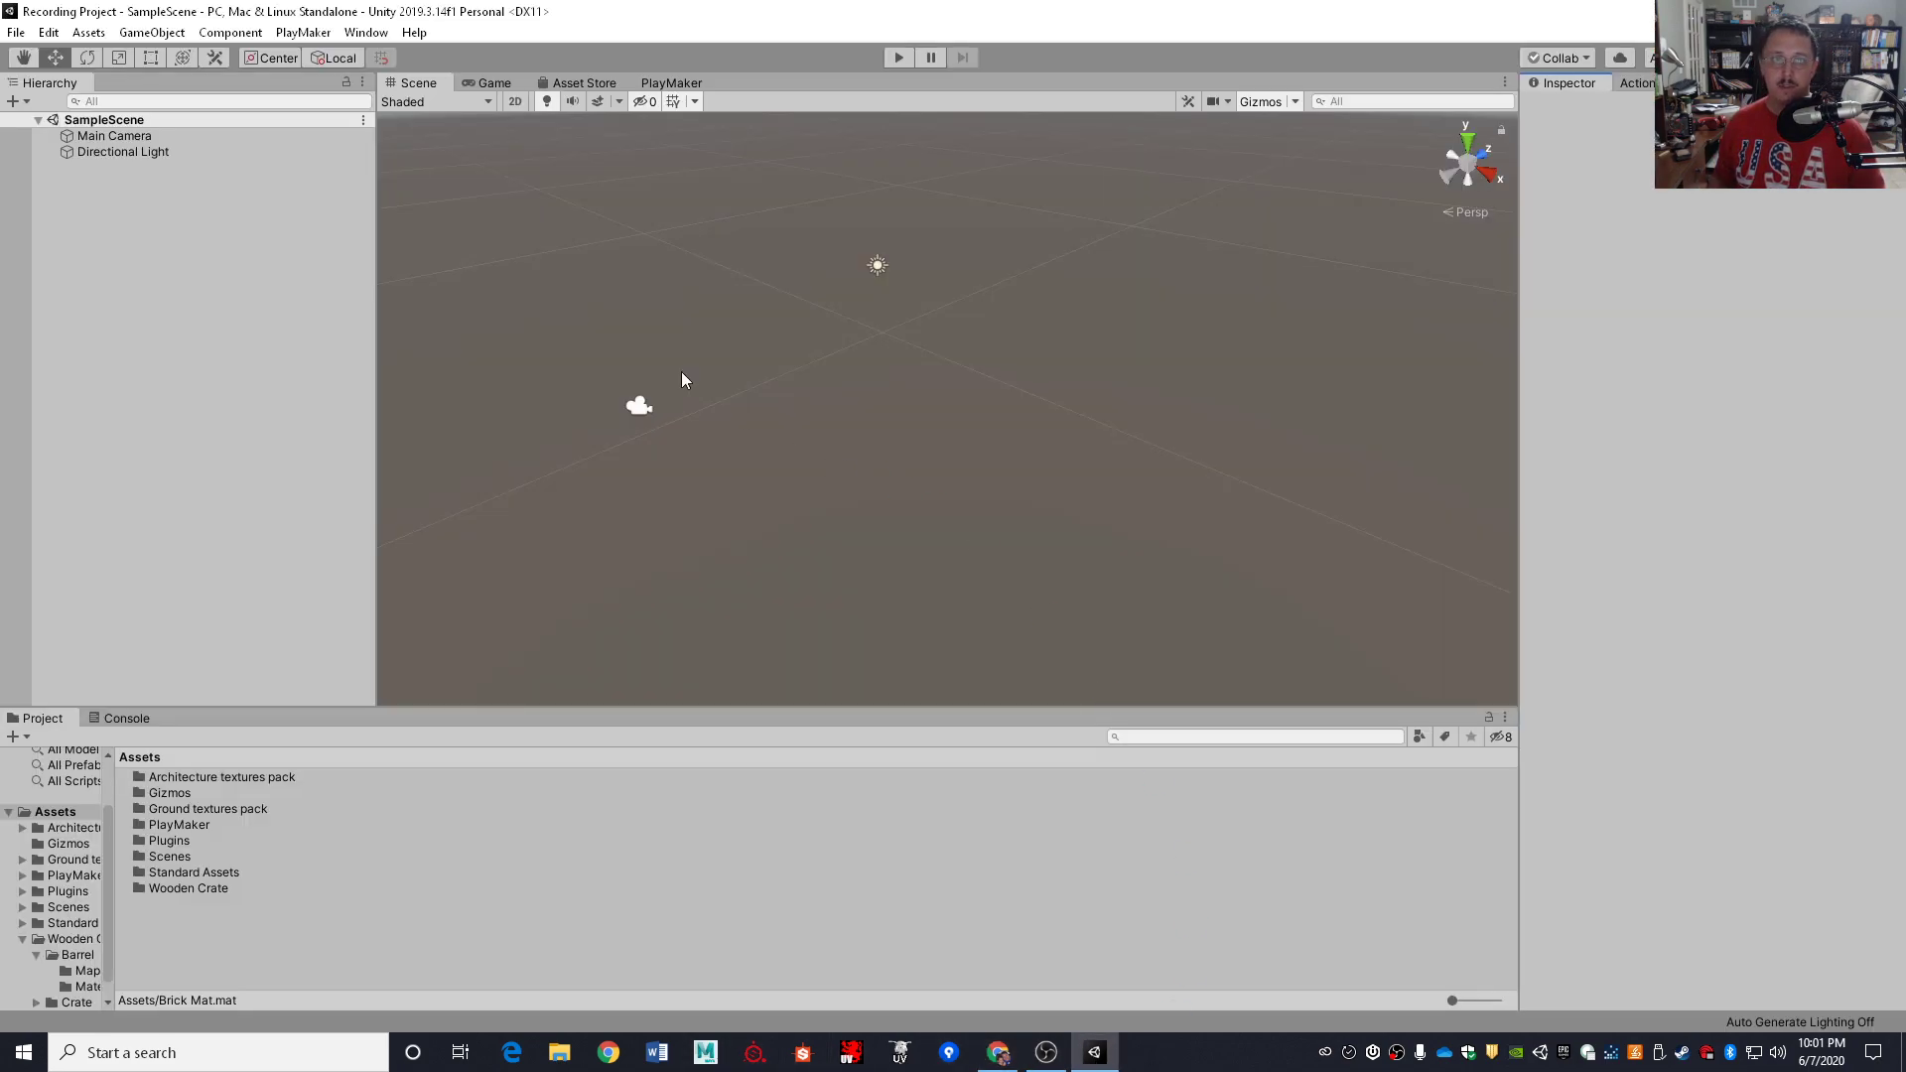
click(567, 79)
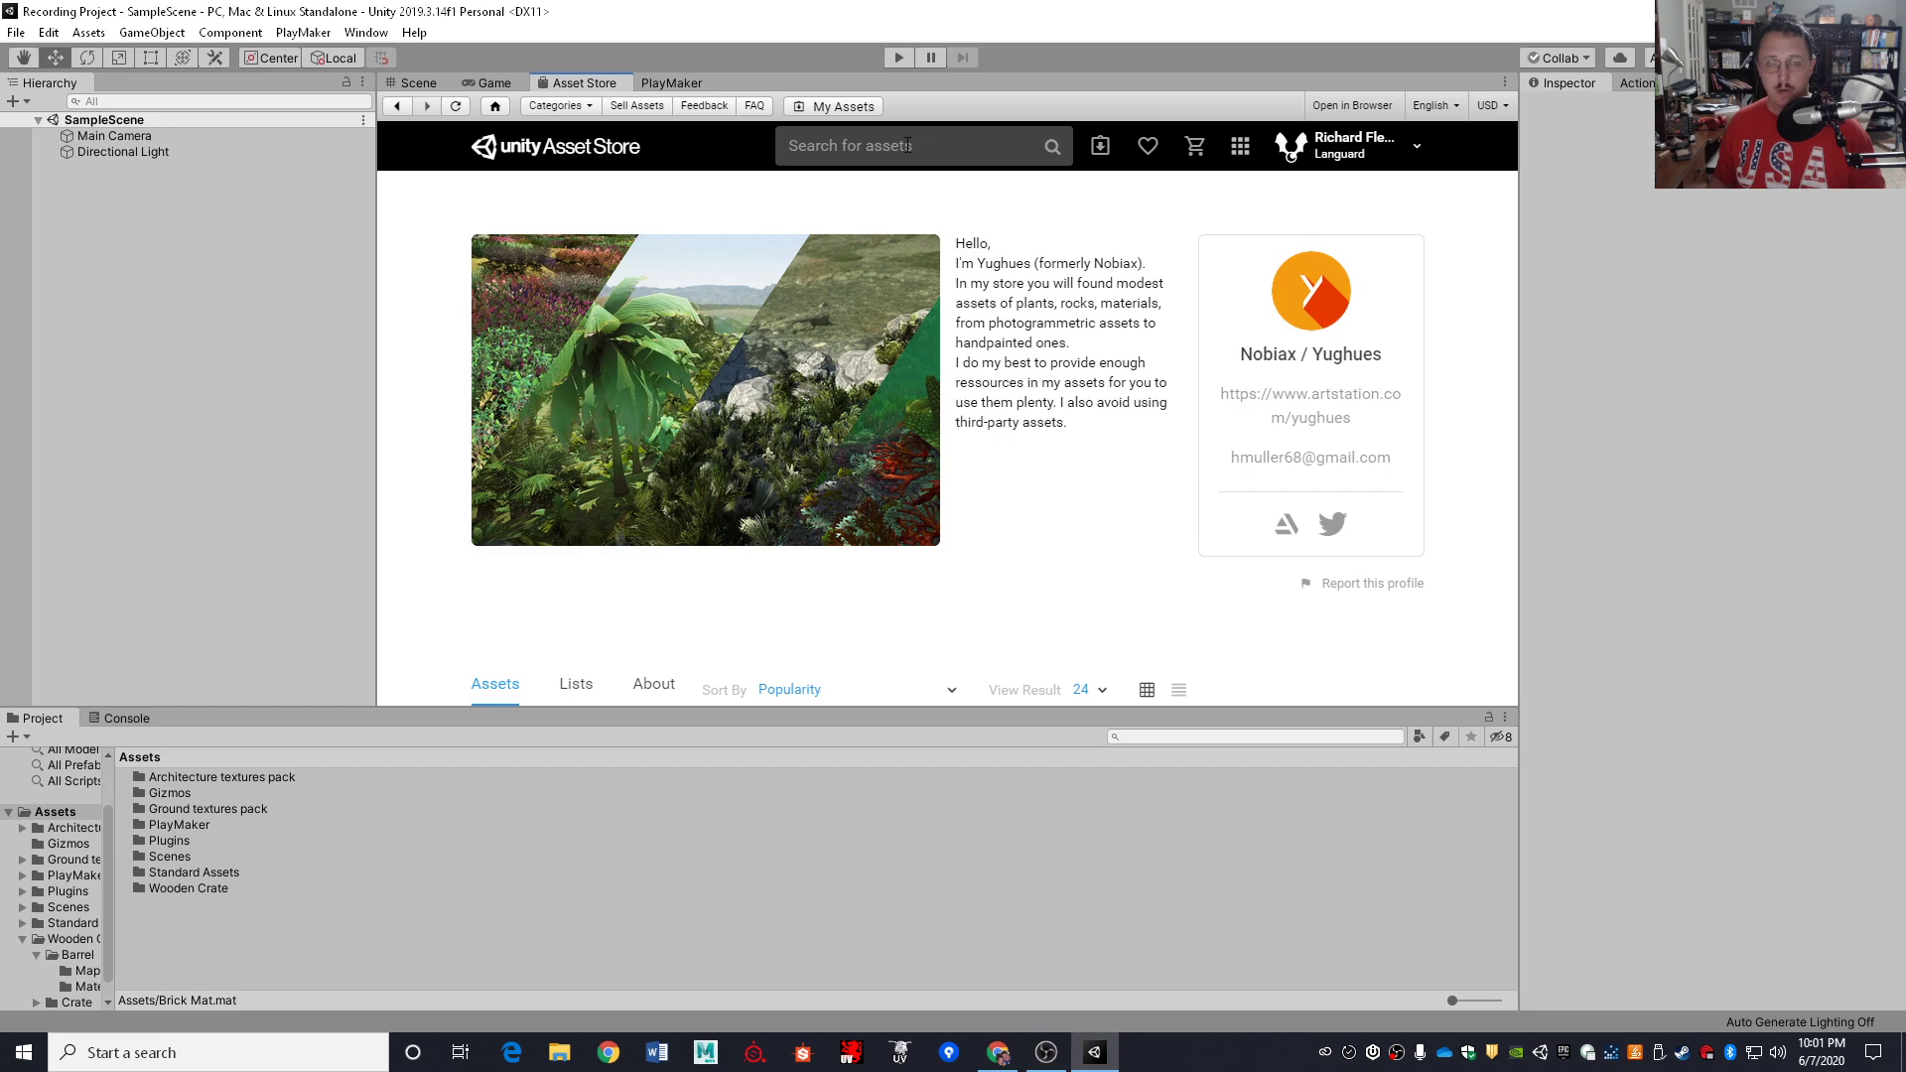
click(410, 85)
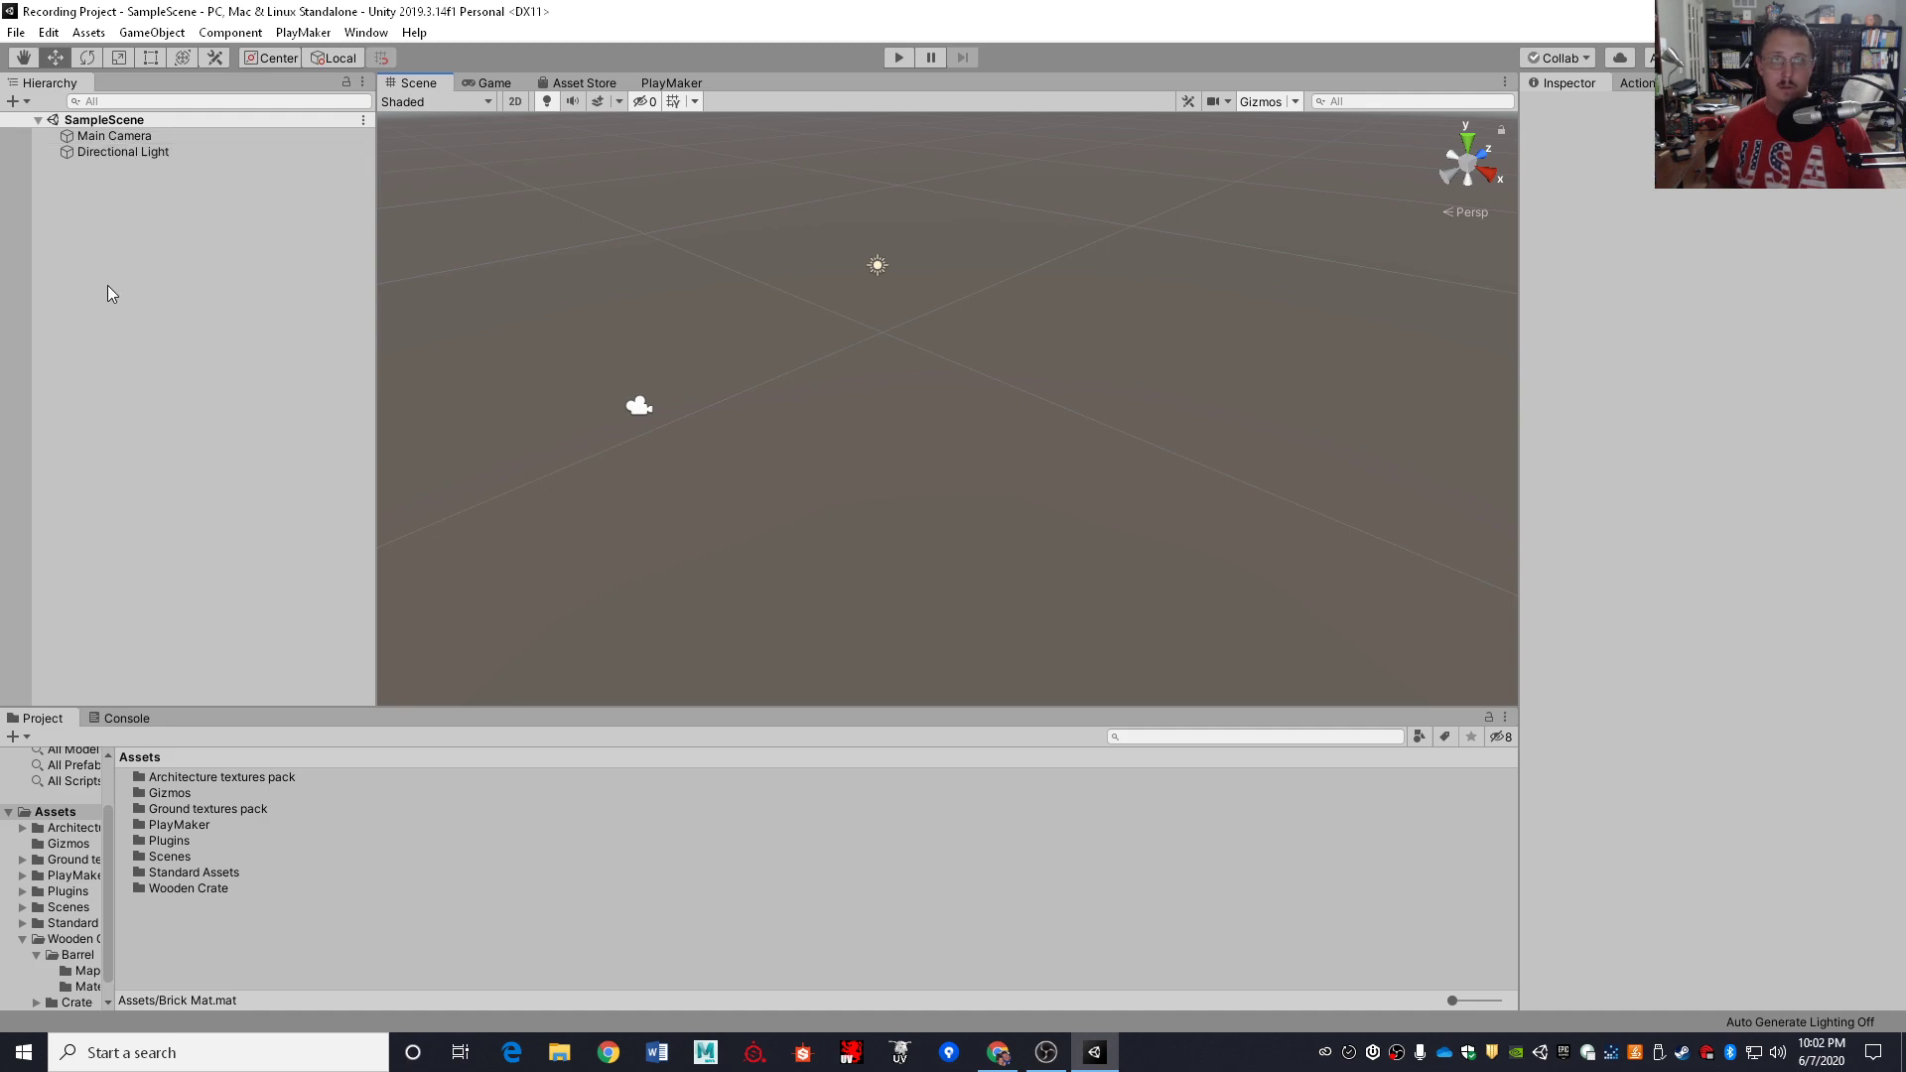
Create a new, untitled scene in the project
key(ctrl+n)
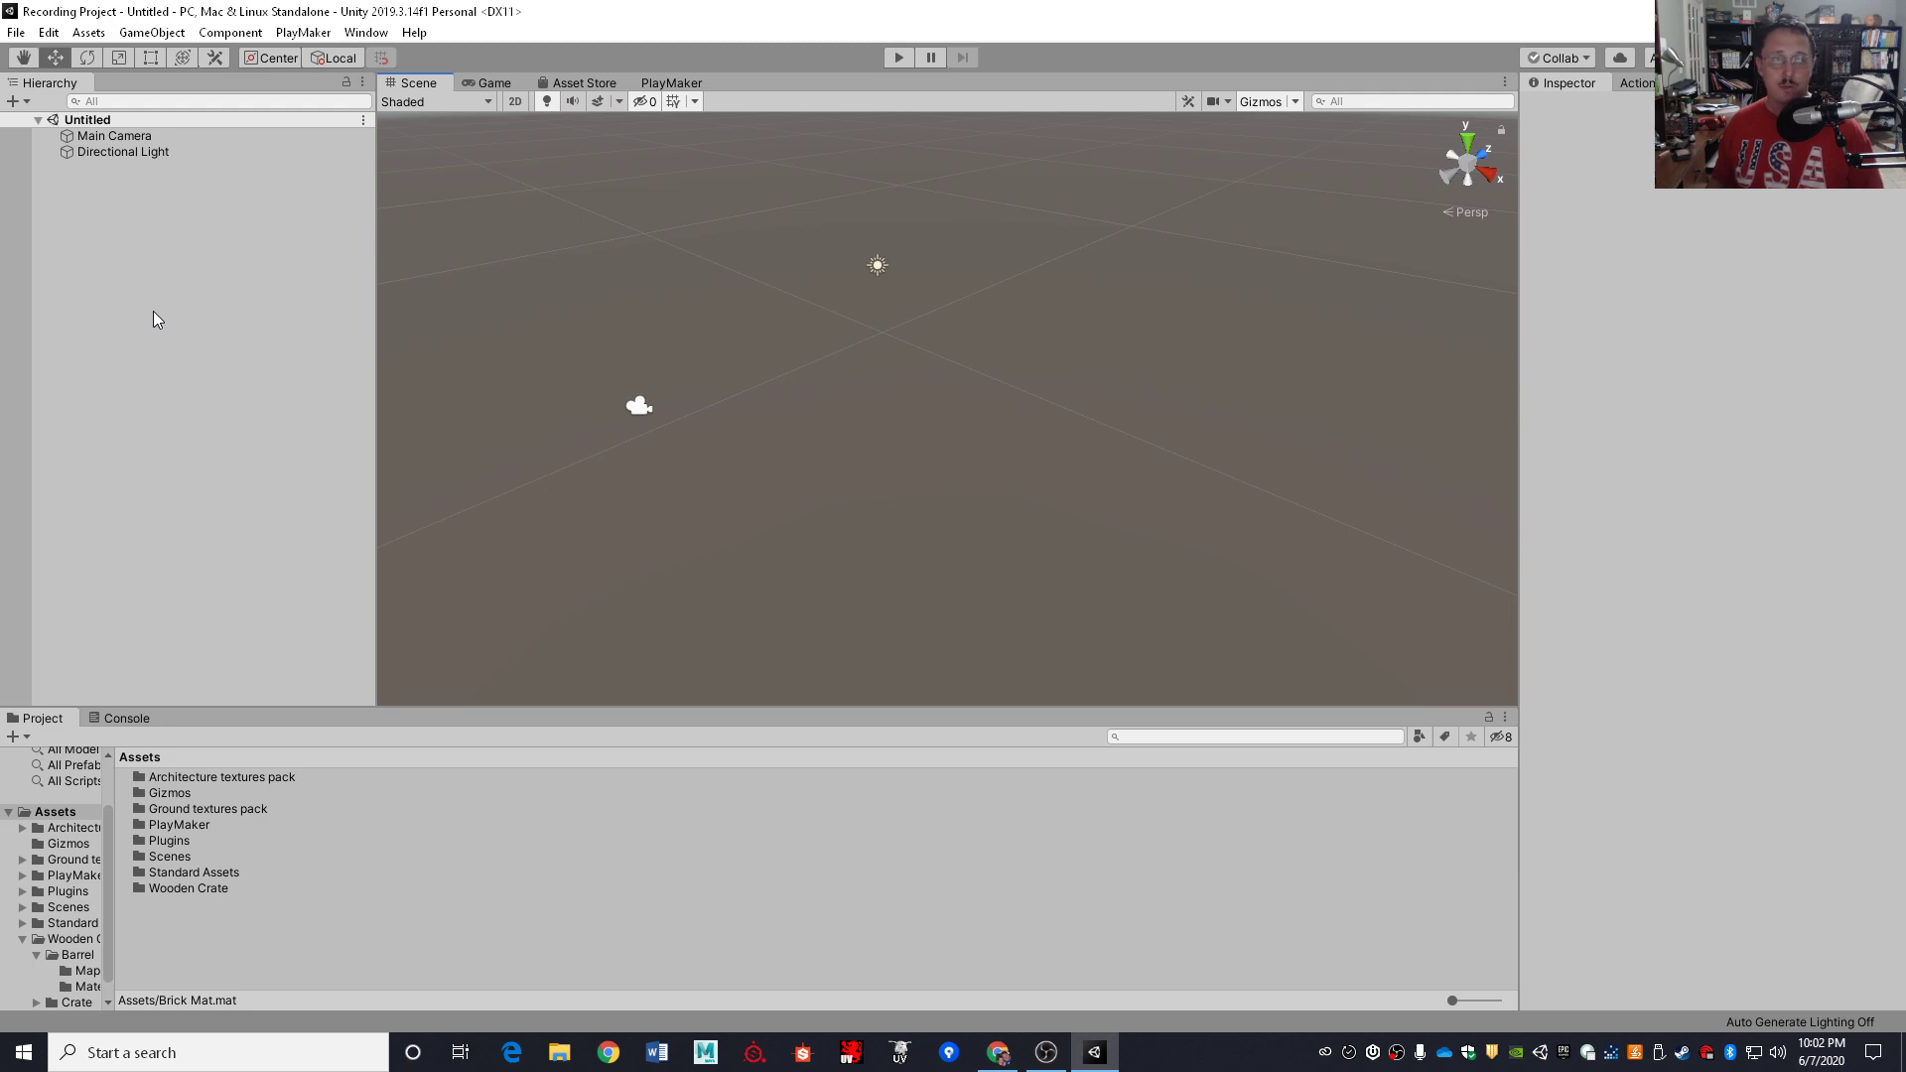
click(15, 32)
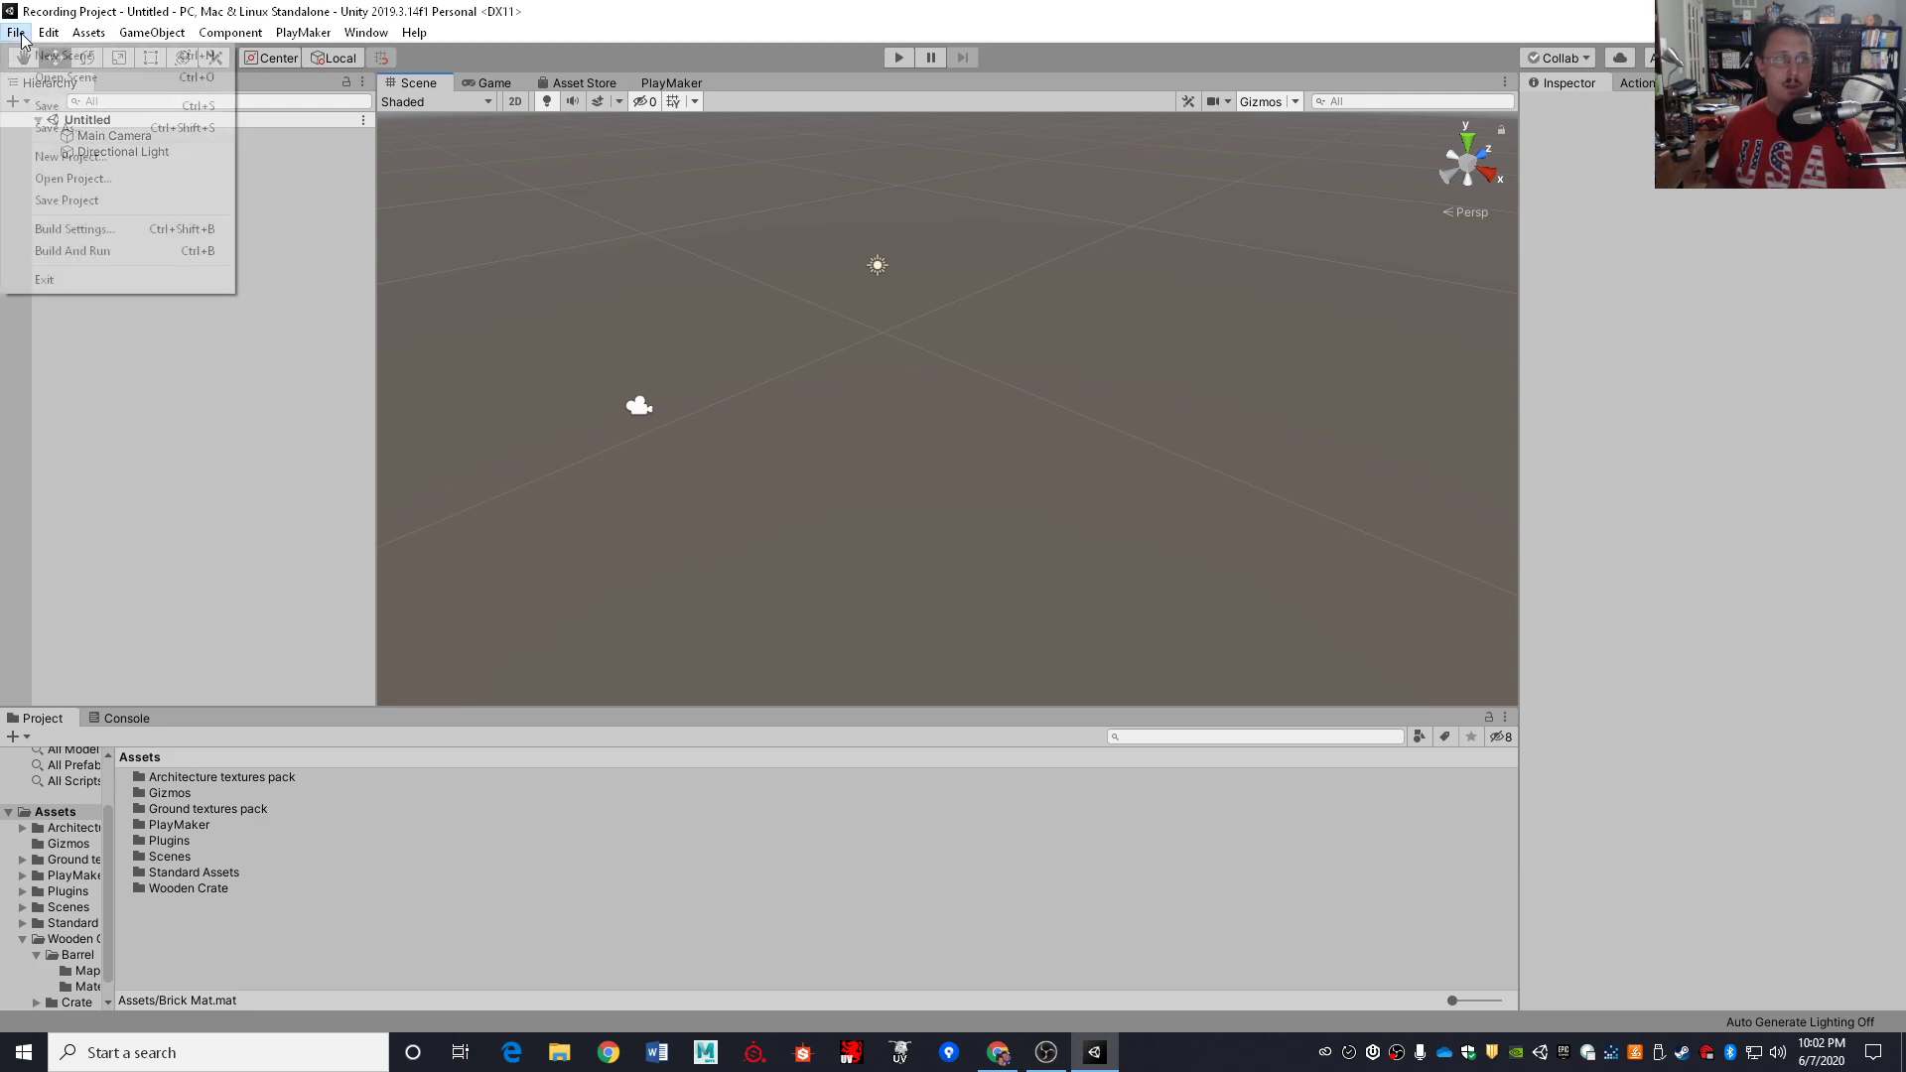
click(65, 56)
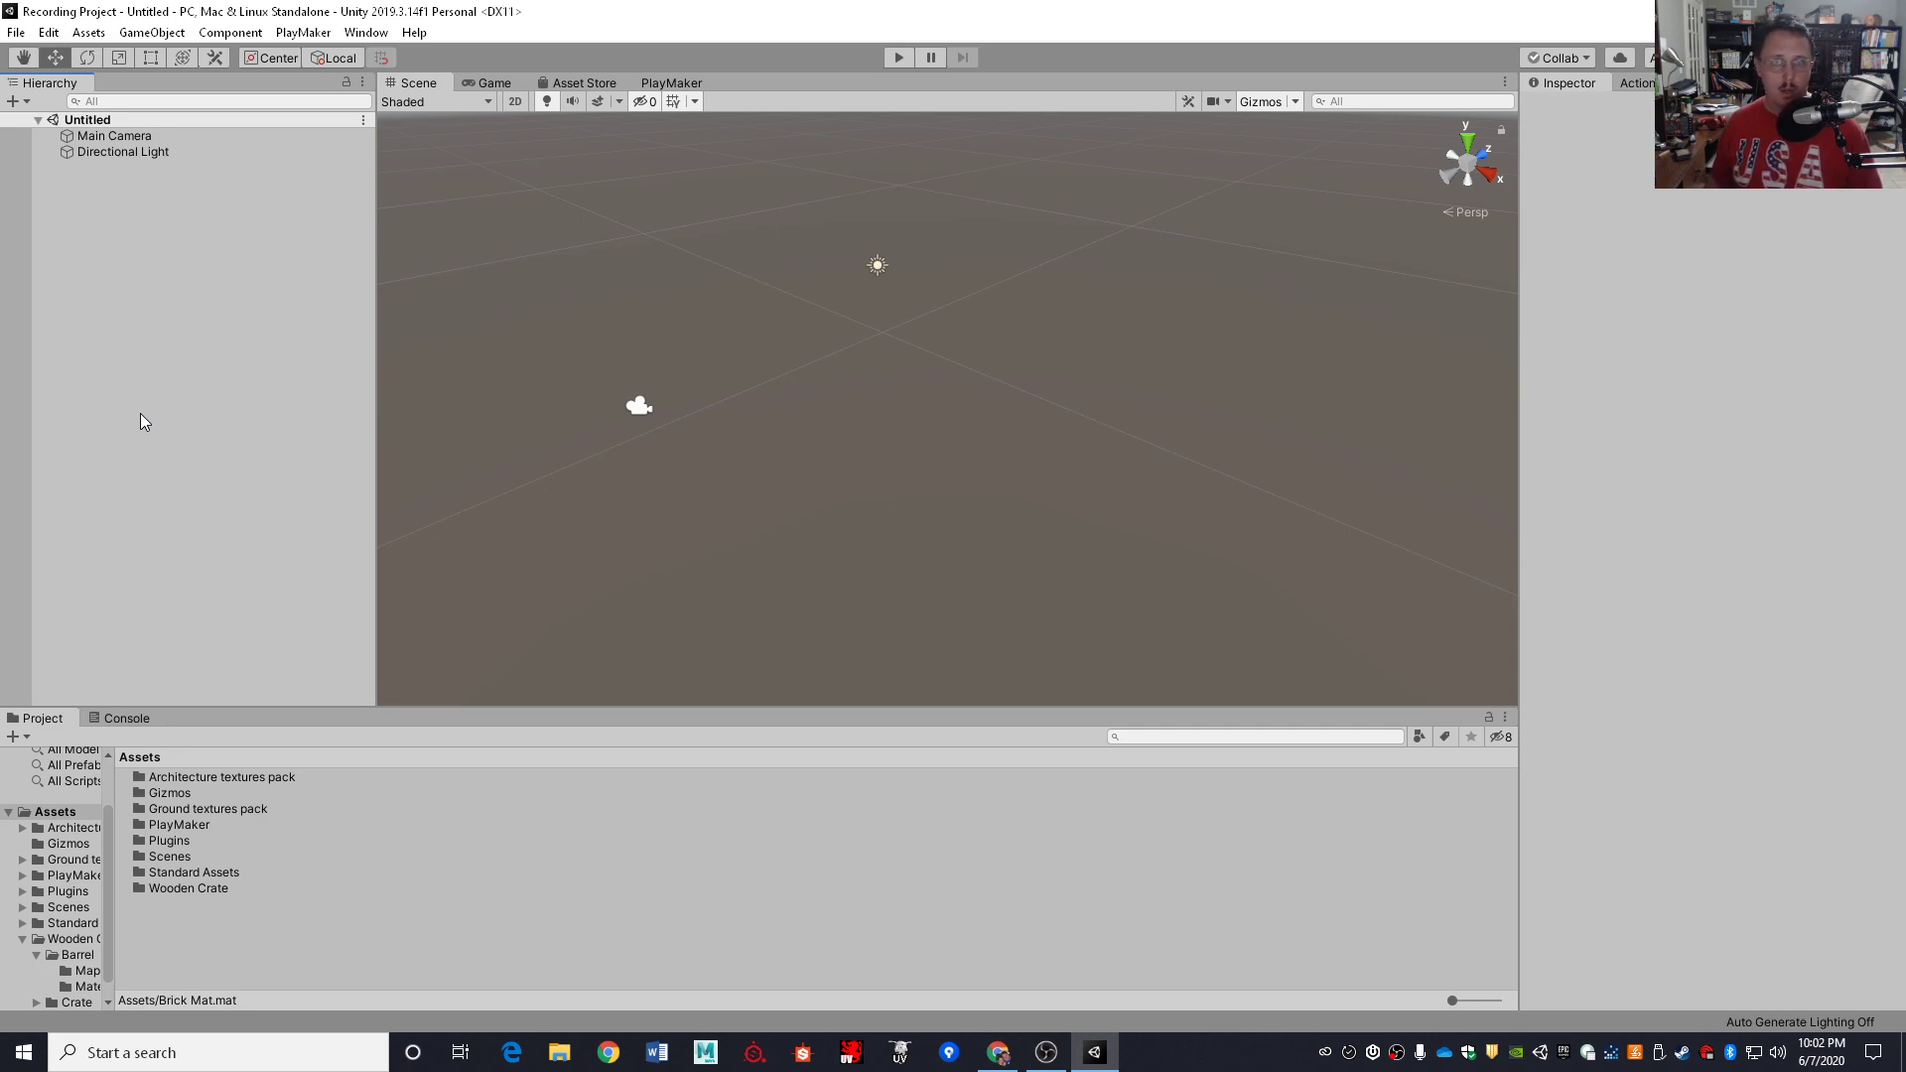
Add a 3D cube to the new scene
right_click(107, 222)
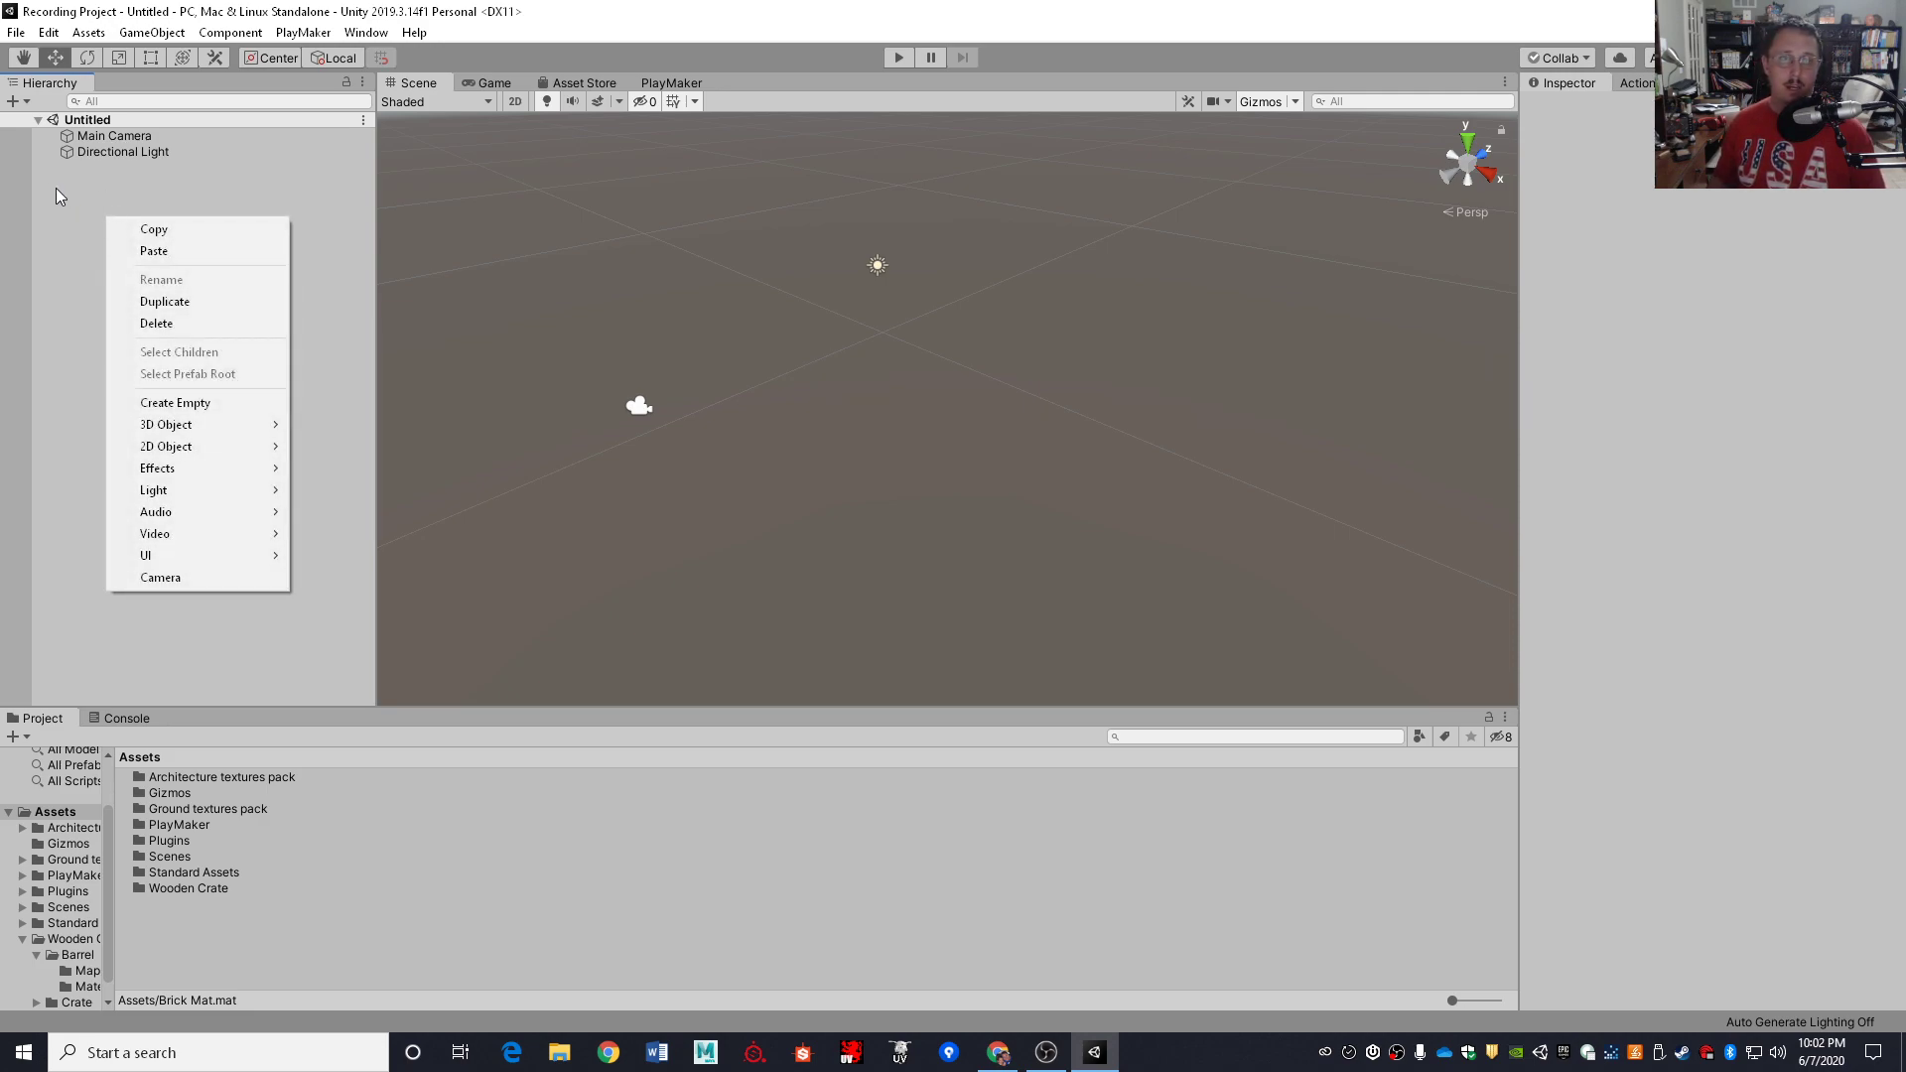
mouse_move(225, 427)
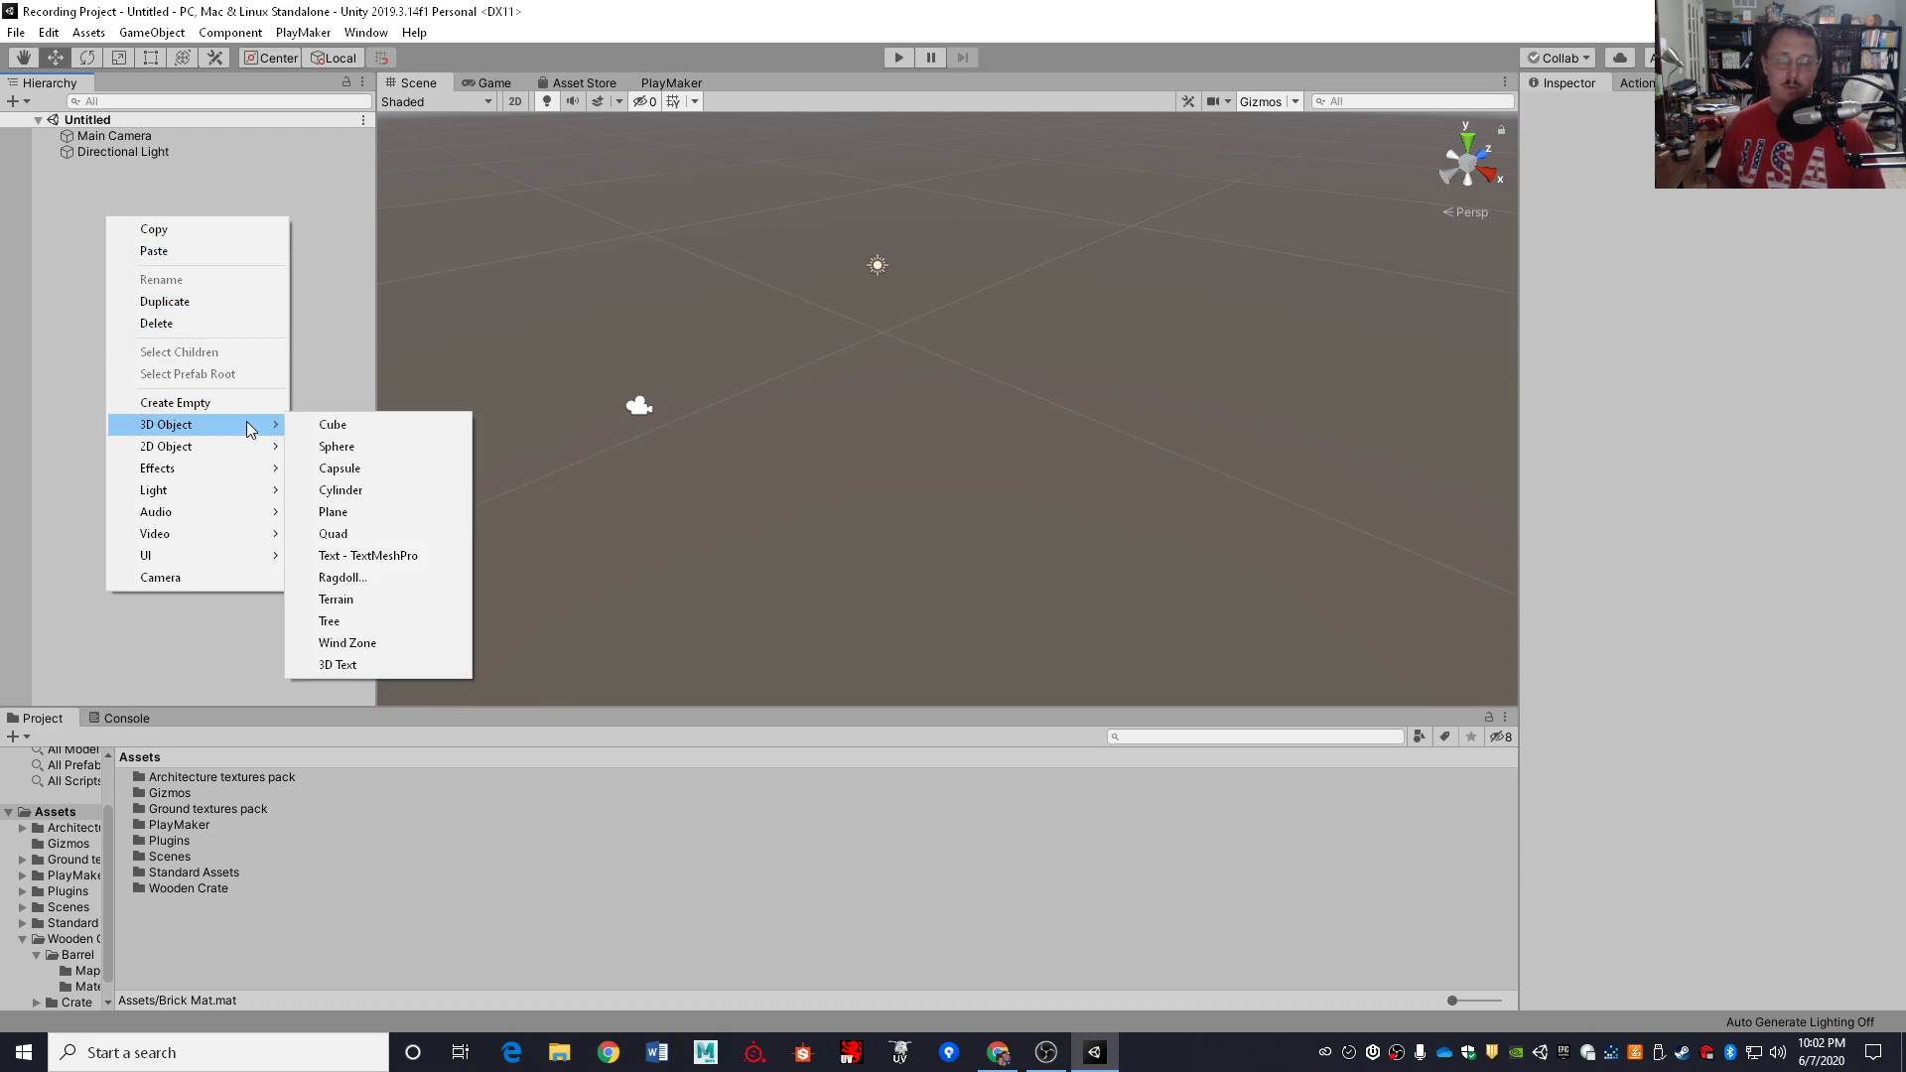
click(367, 429)
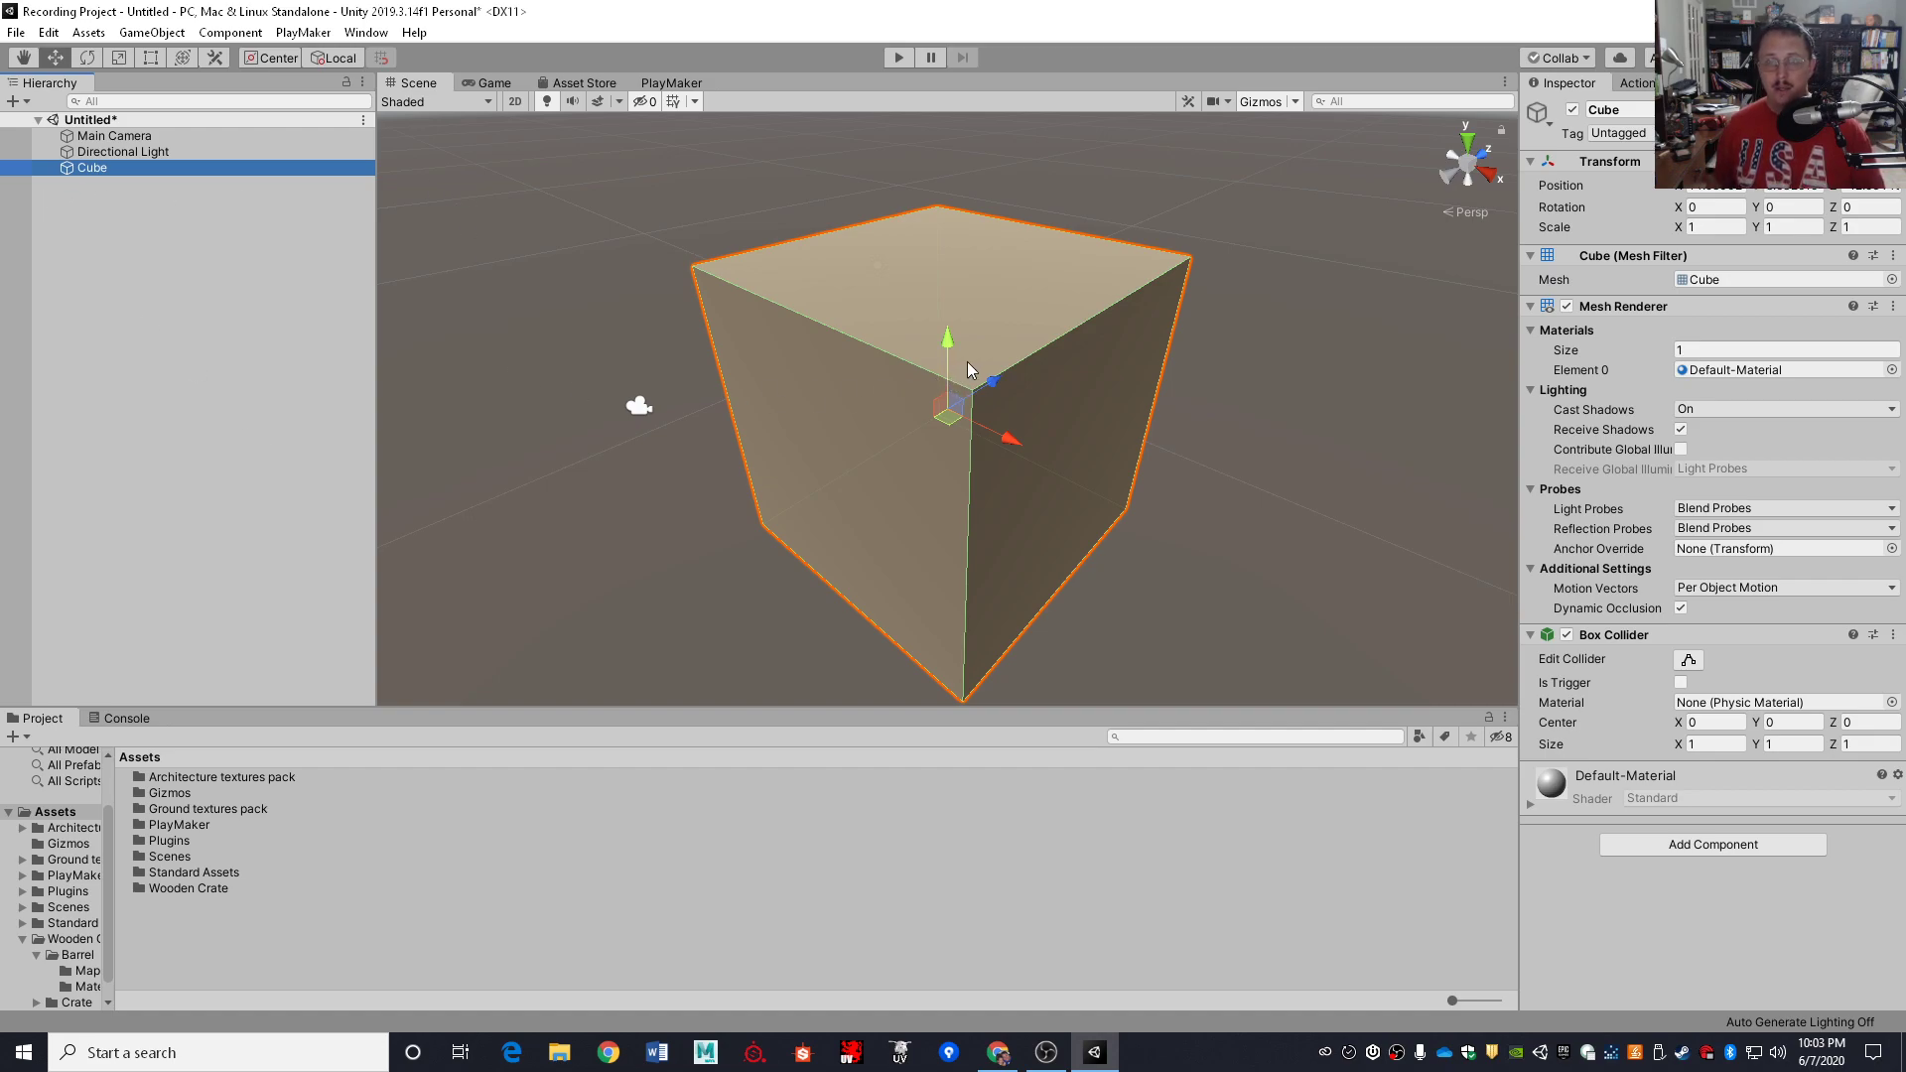
Add a second 3D cube to the scene beside the first one
mouse_move(998, 375)
alt+mouse_down()
mouse_move(1034, 384)
mouse_move(980, 383)
alt+mouse_up()
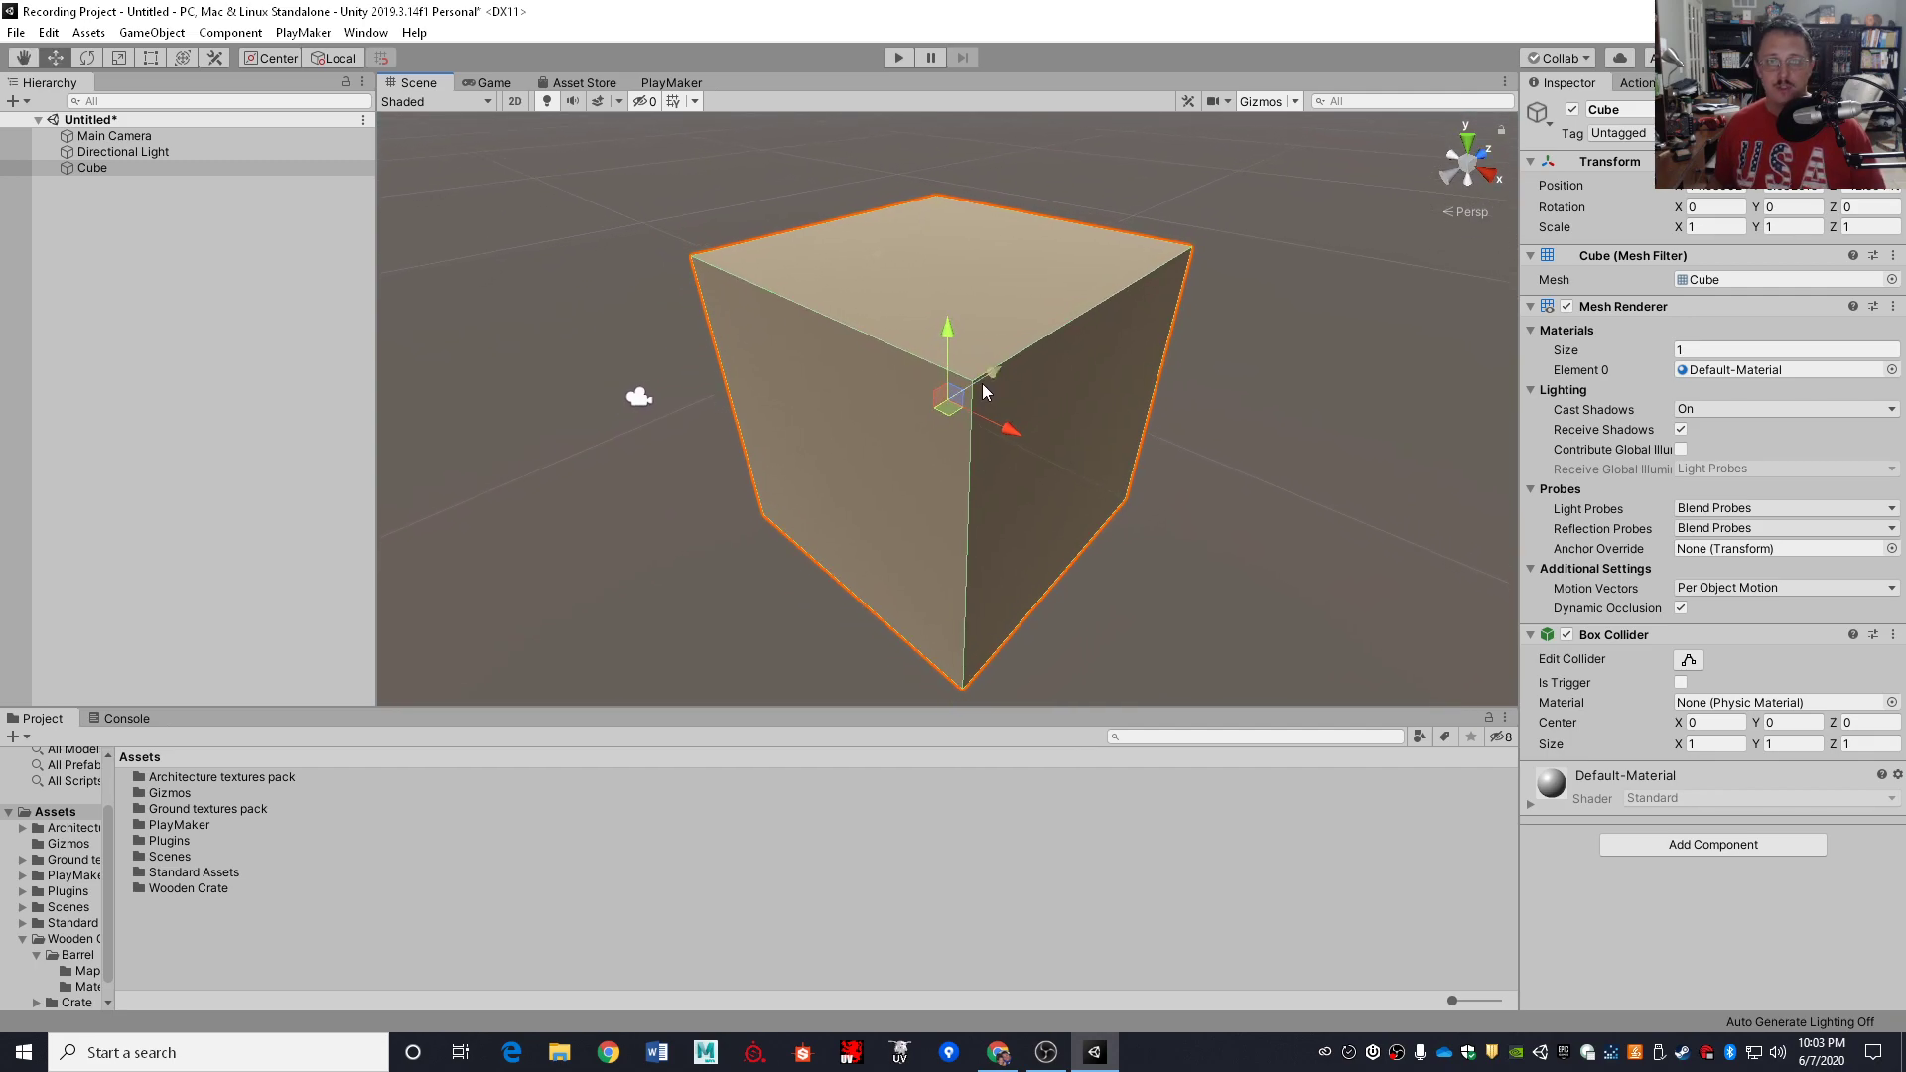
scroll(981, 383, down, 5)
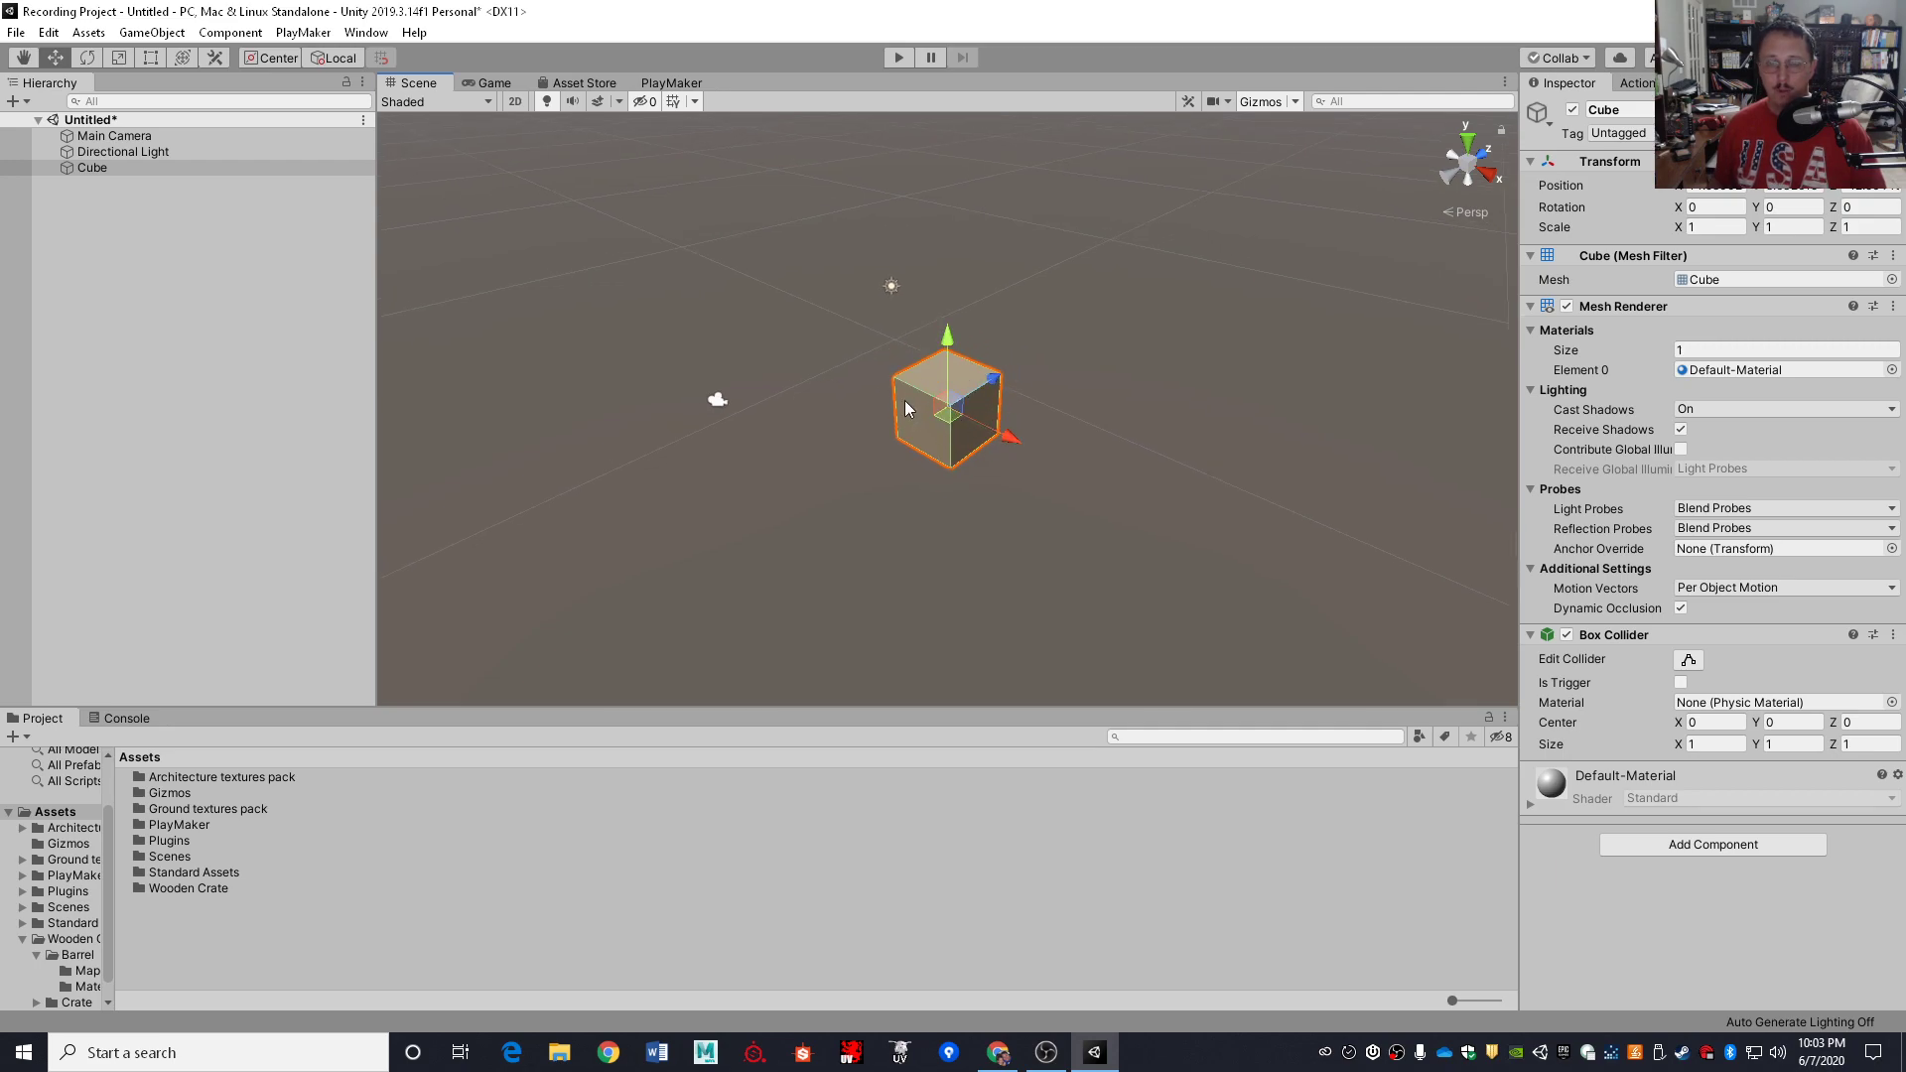
alt+drag(1001, 403, 967, 395)
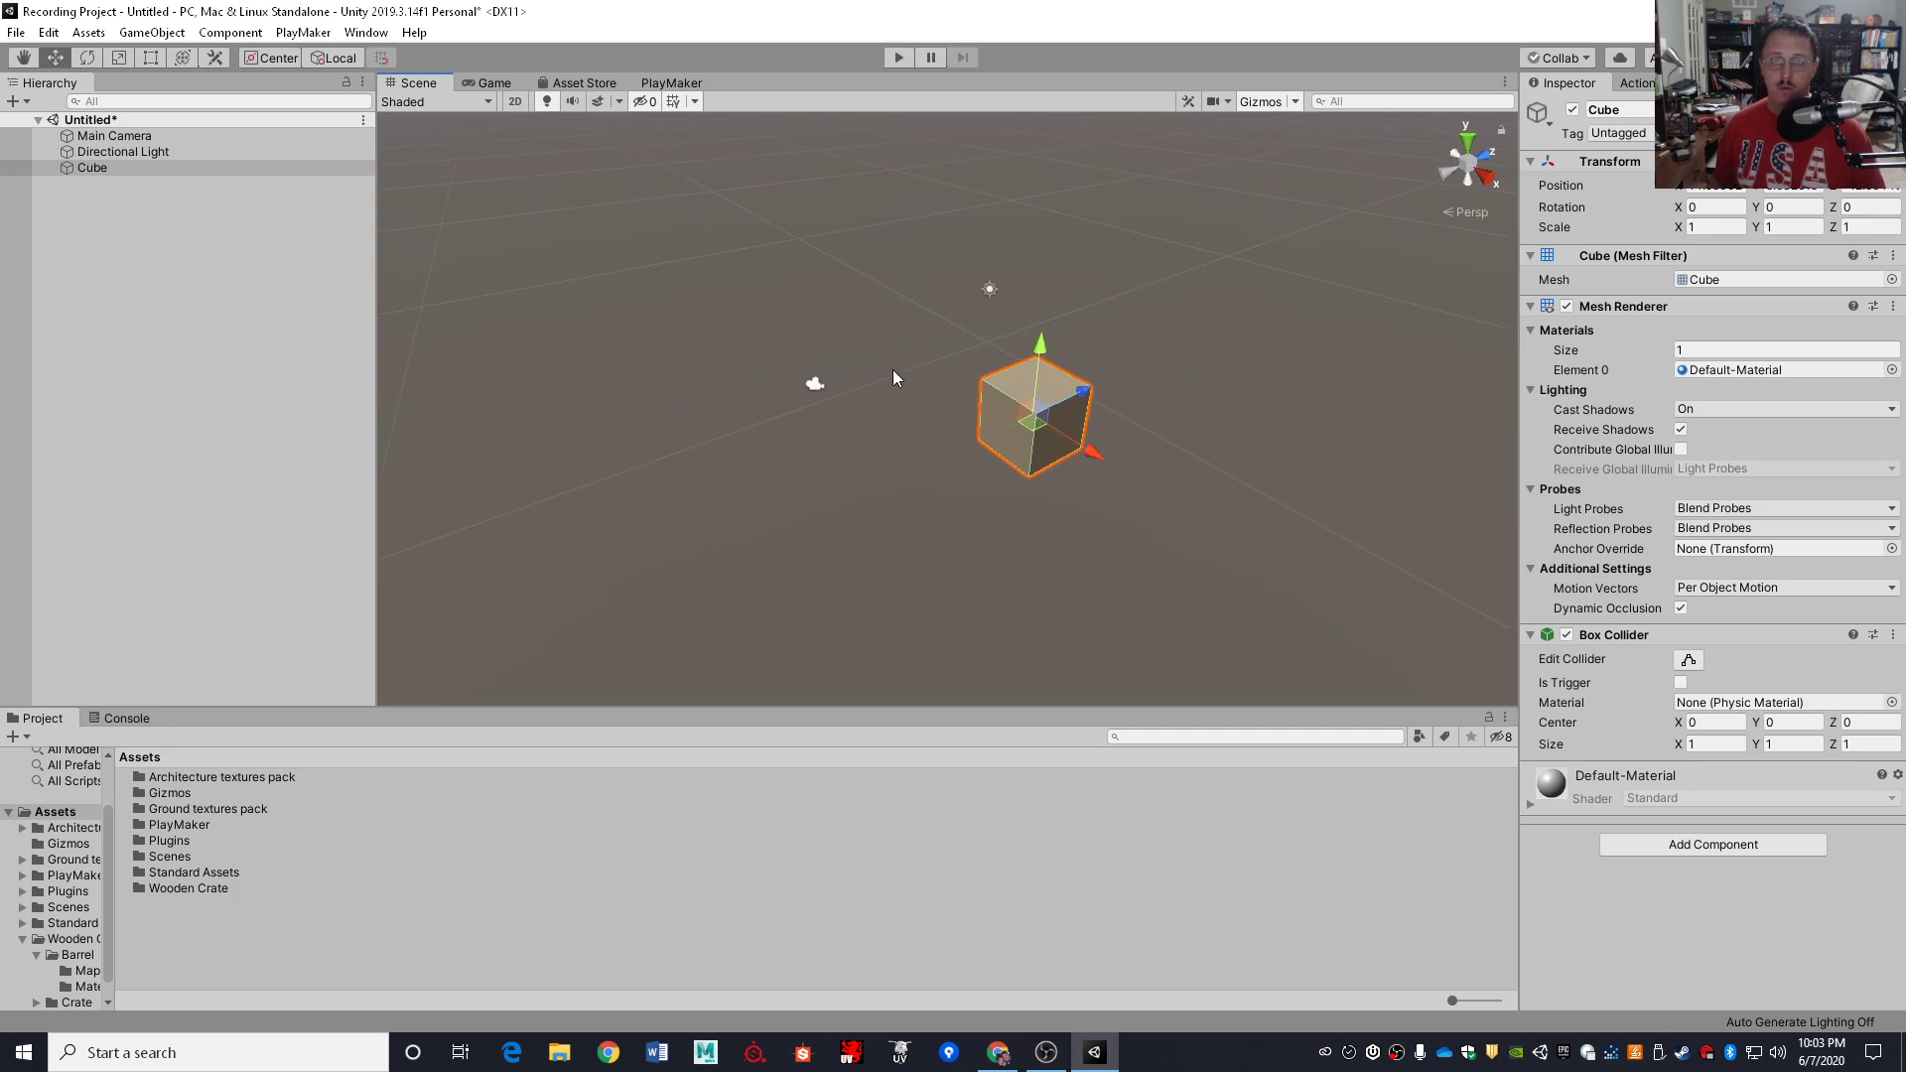
click(155, 35)
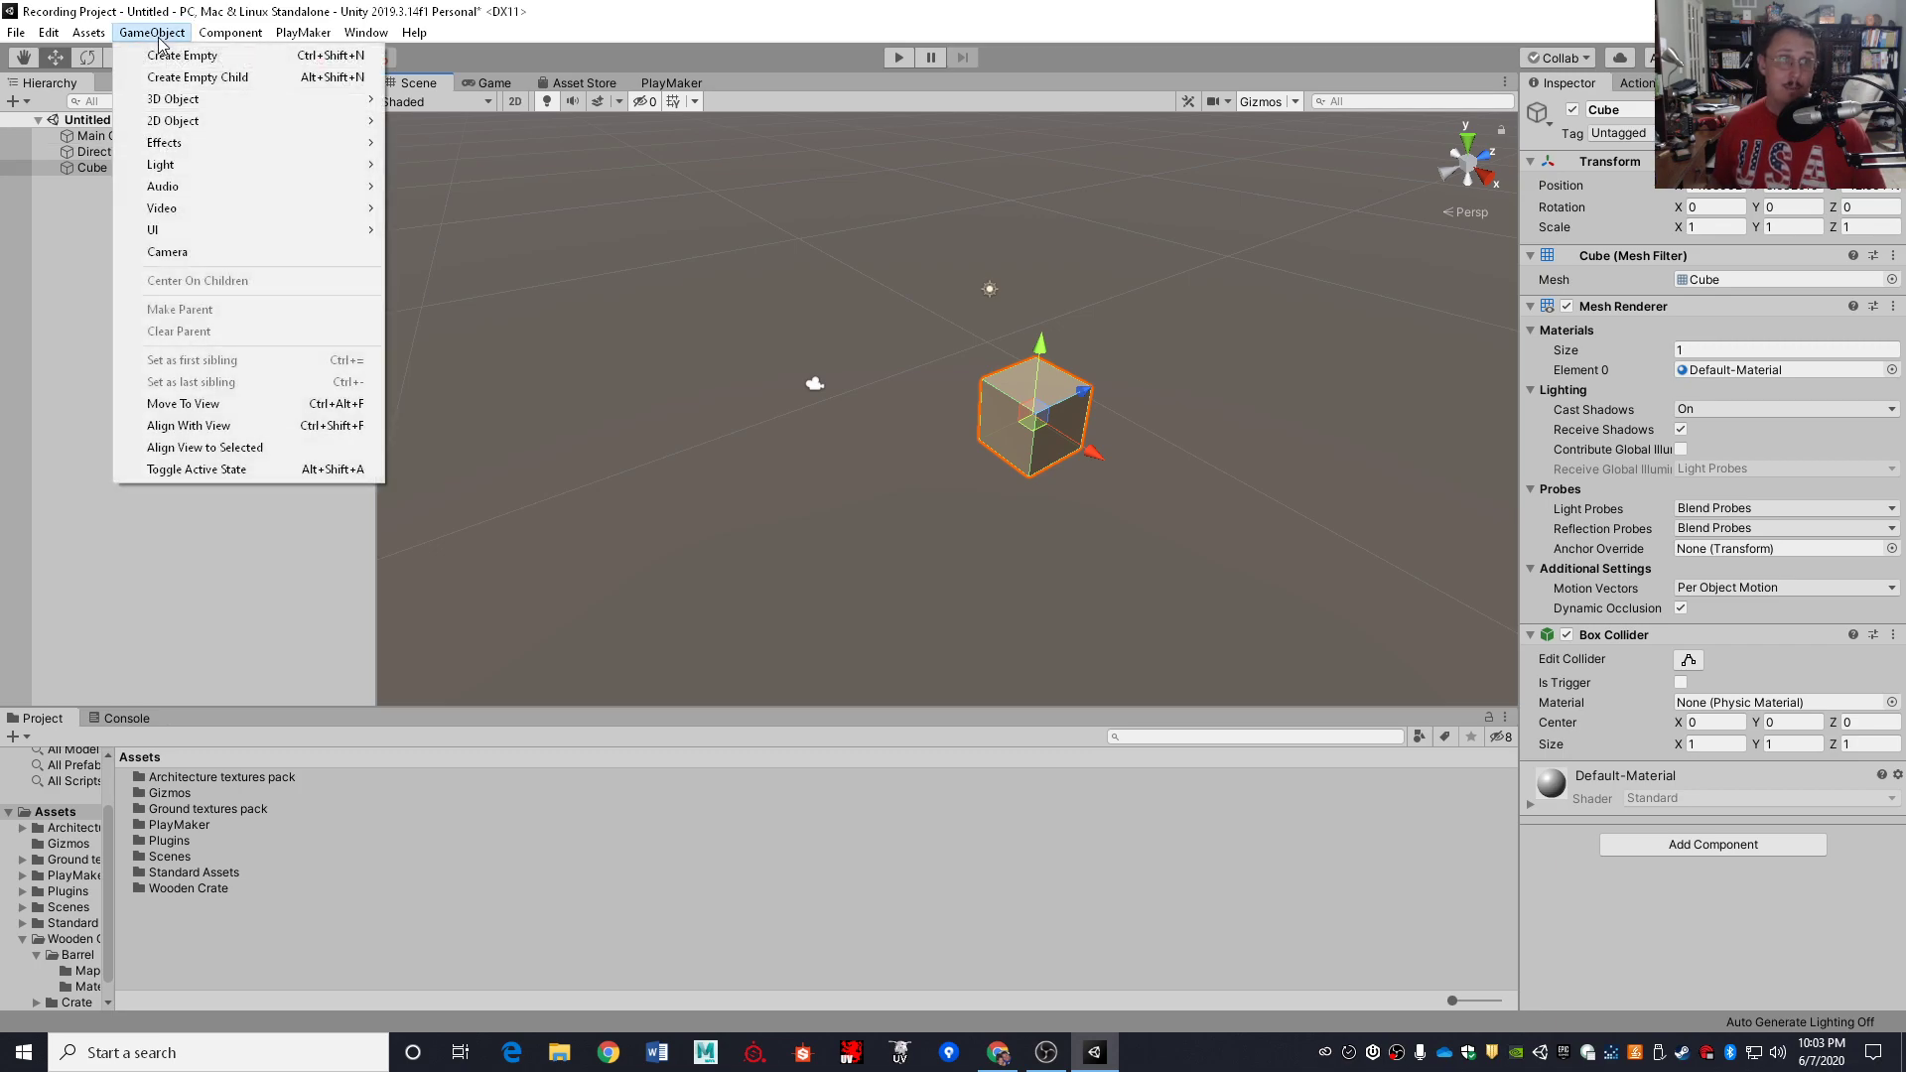
mouse_move(188, 101)
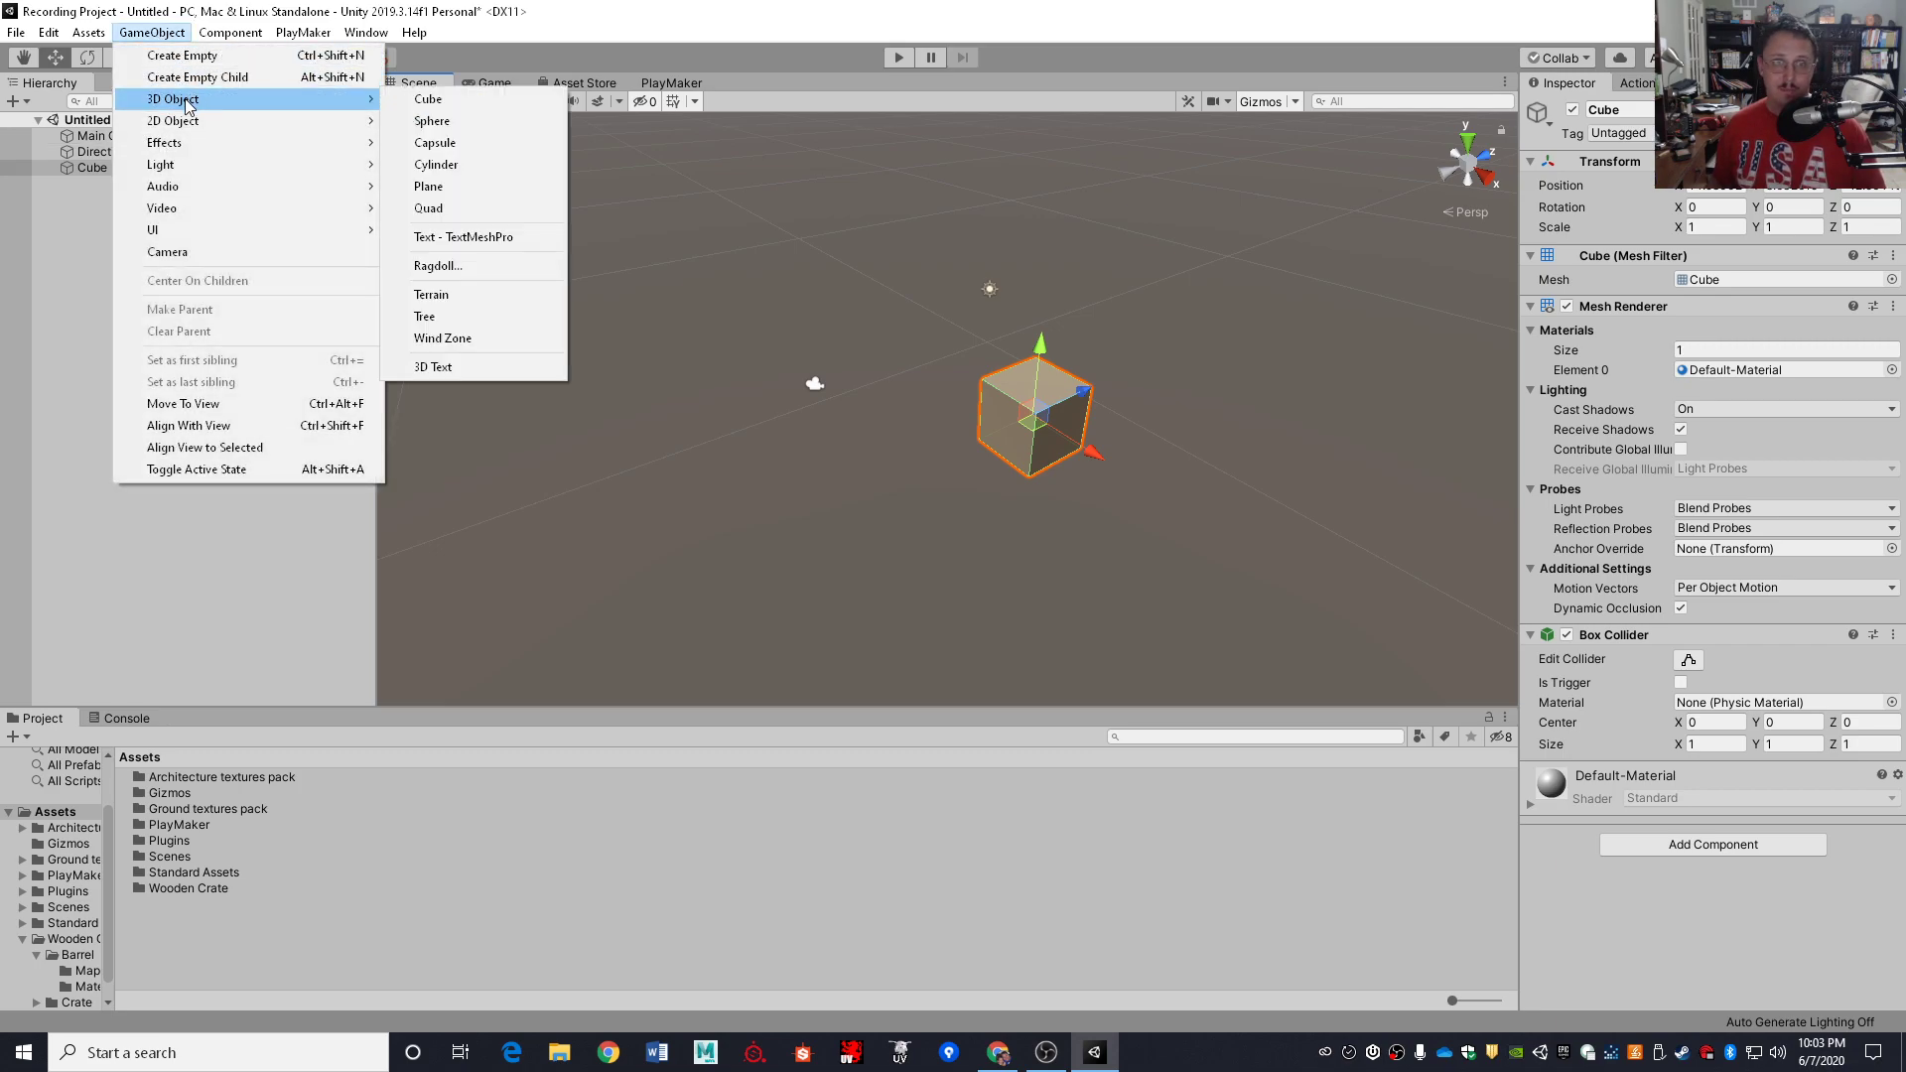
click(516, 101)
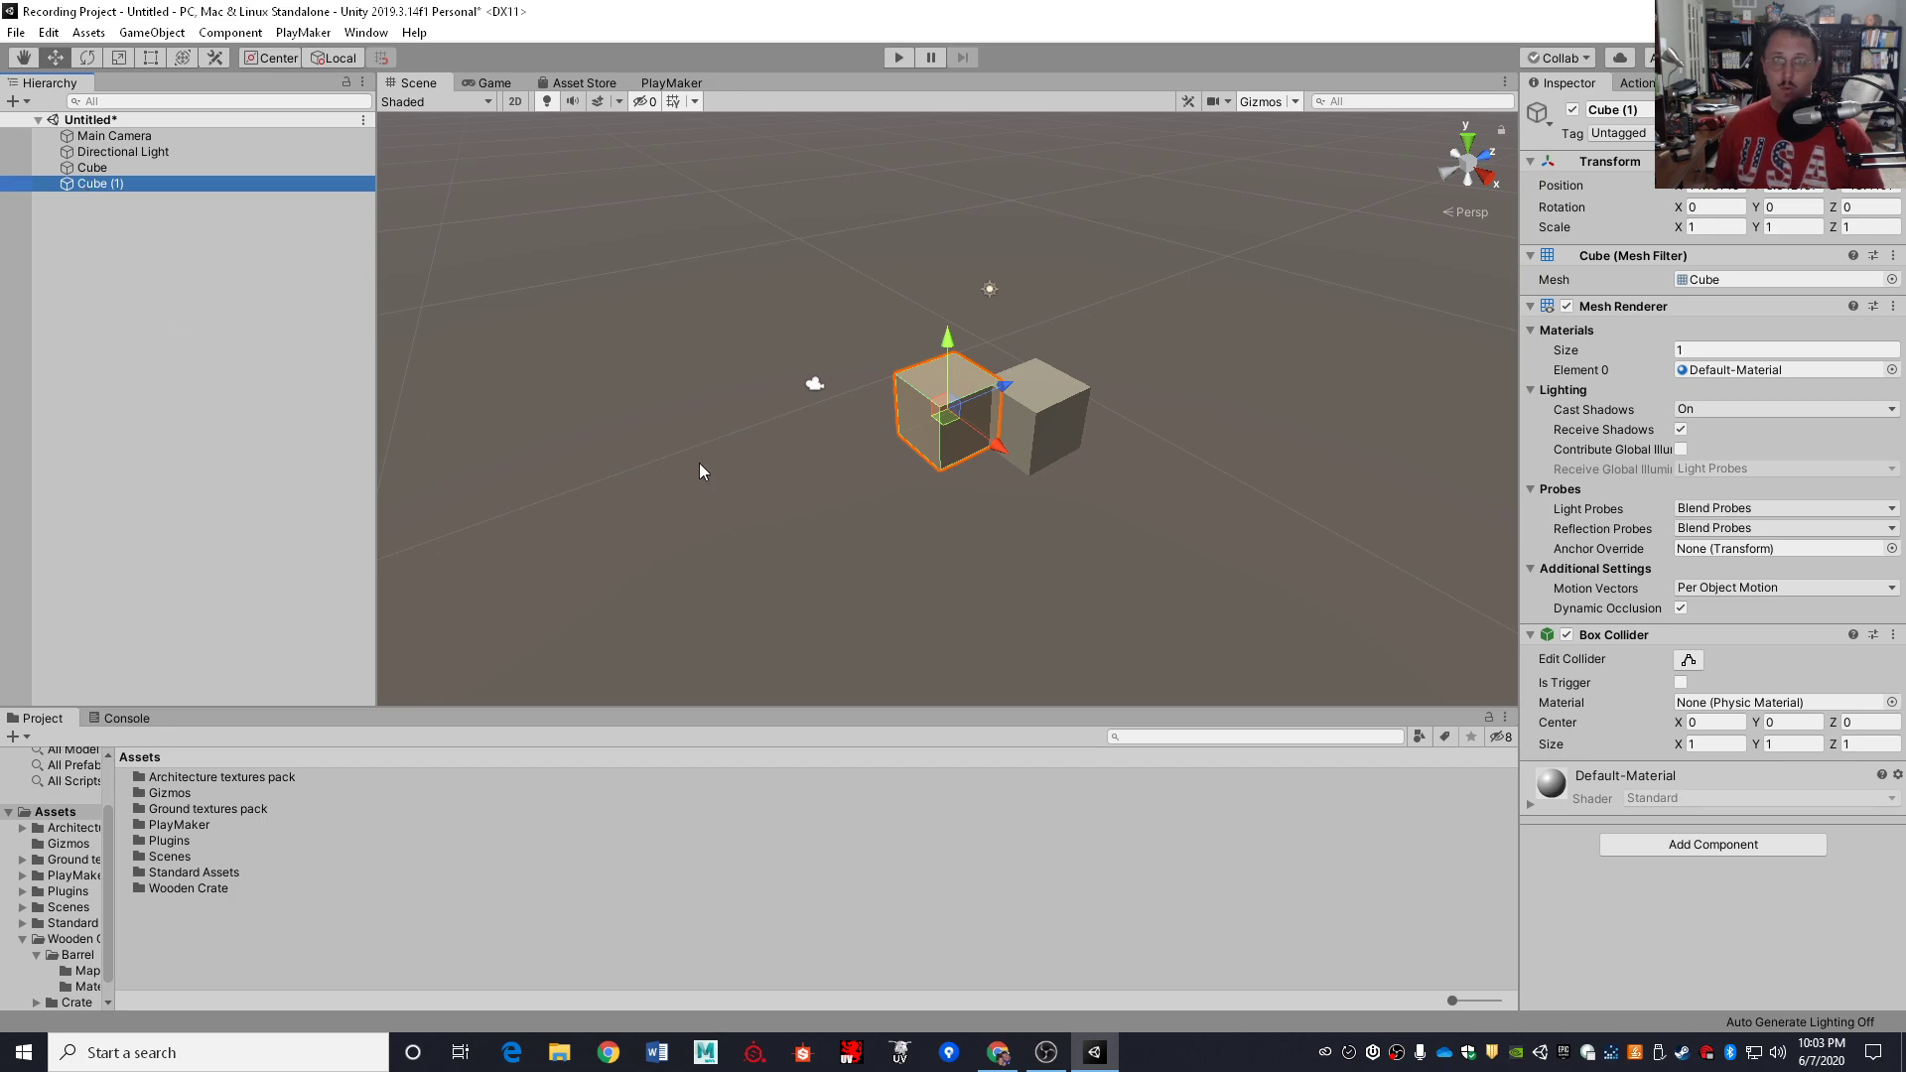
Turn to an empty area of the scene and add a third 3D cube there
right_drag(743, 449, 820, 429)
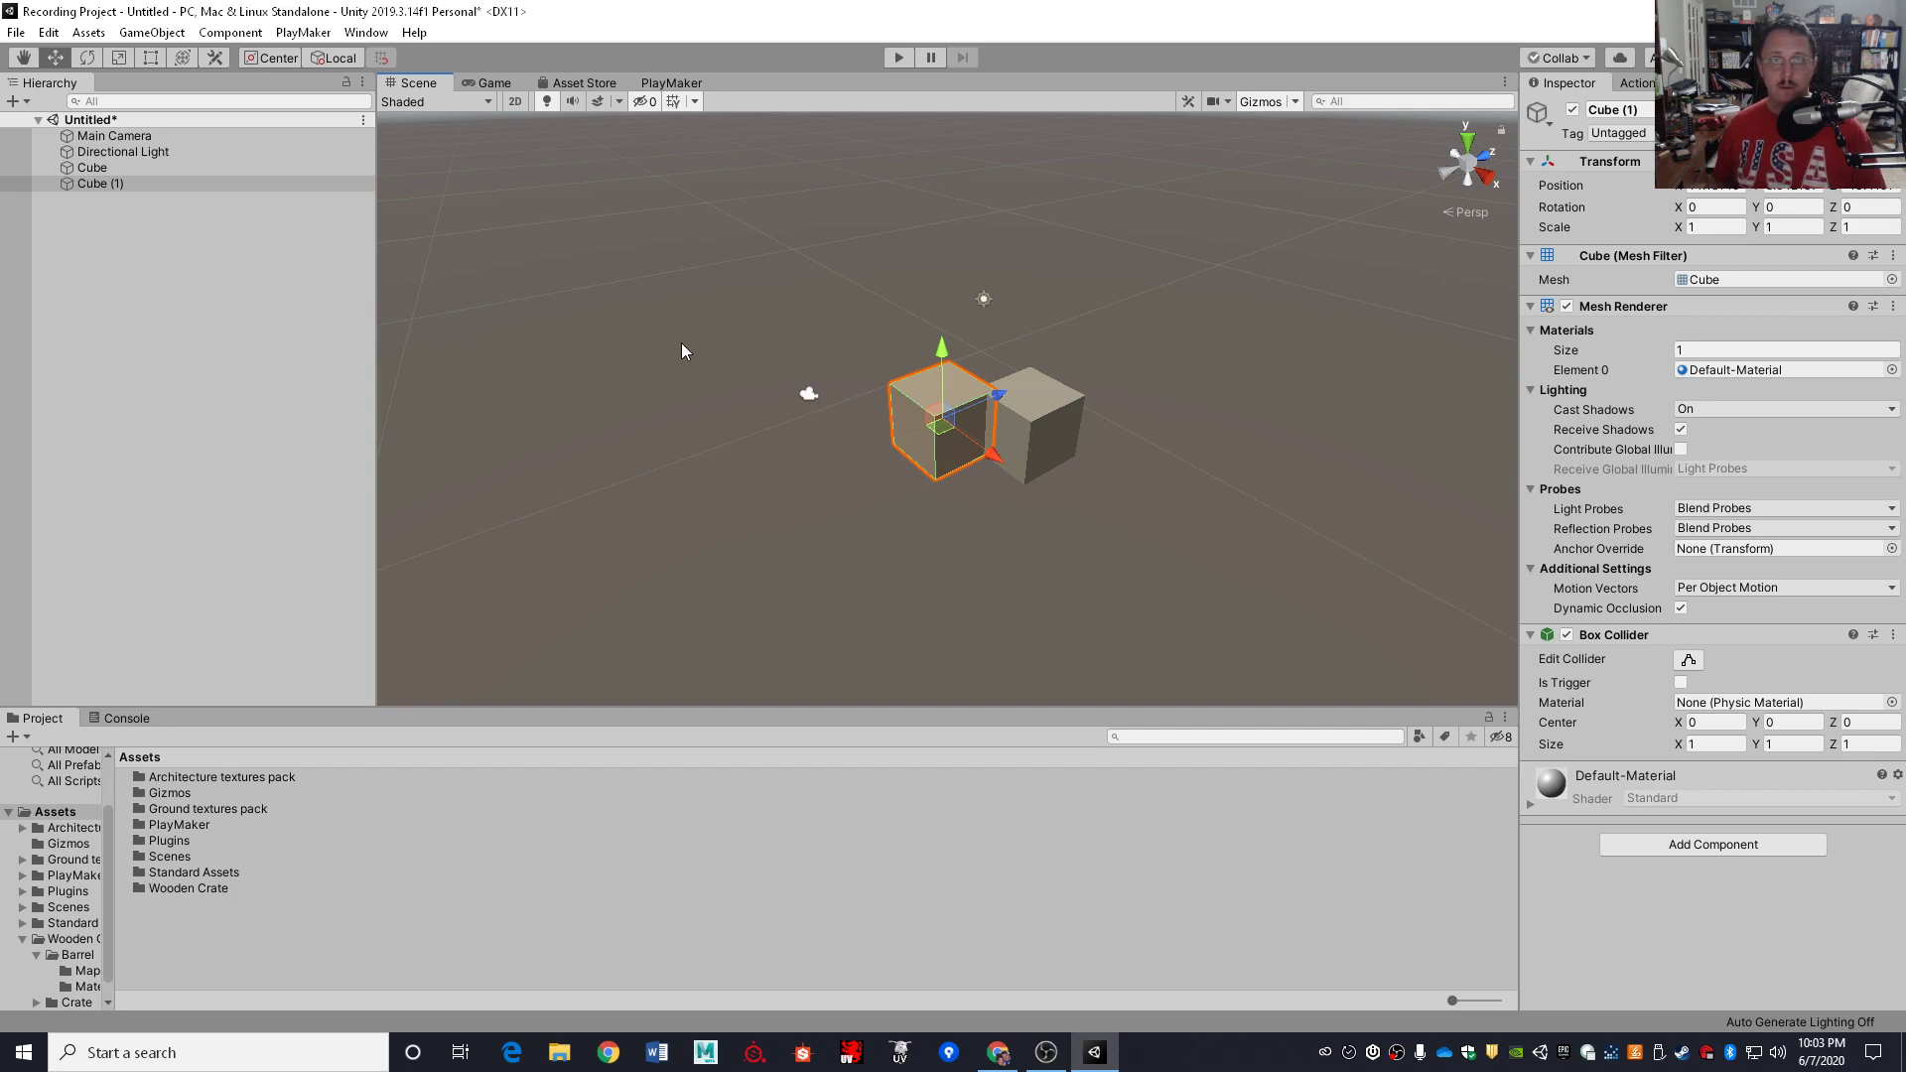
right_drag(739, 453, 738, 453)
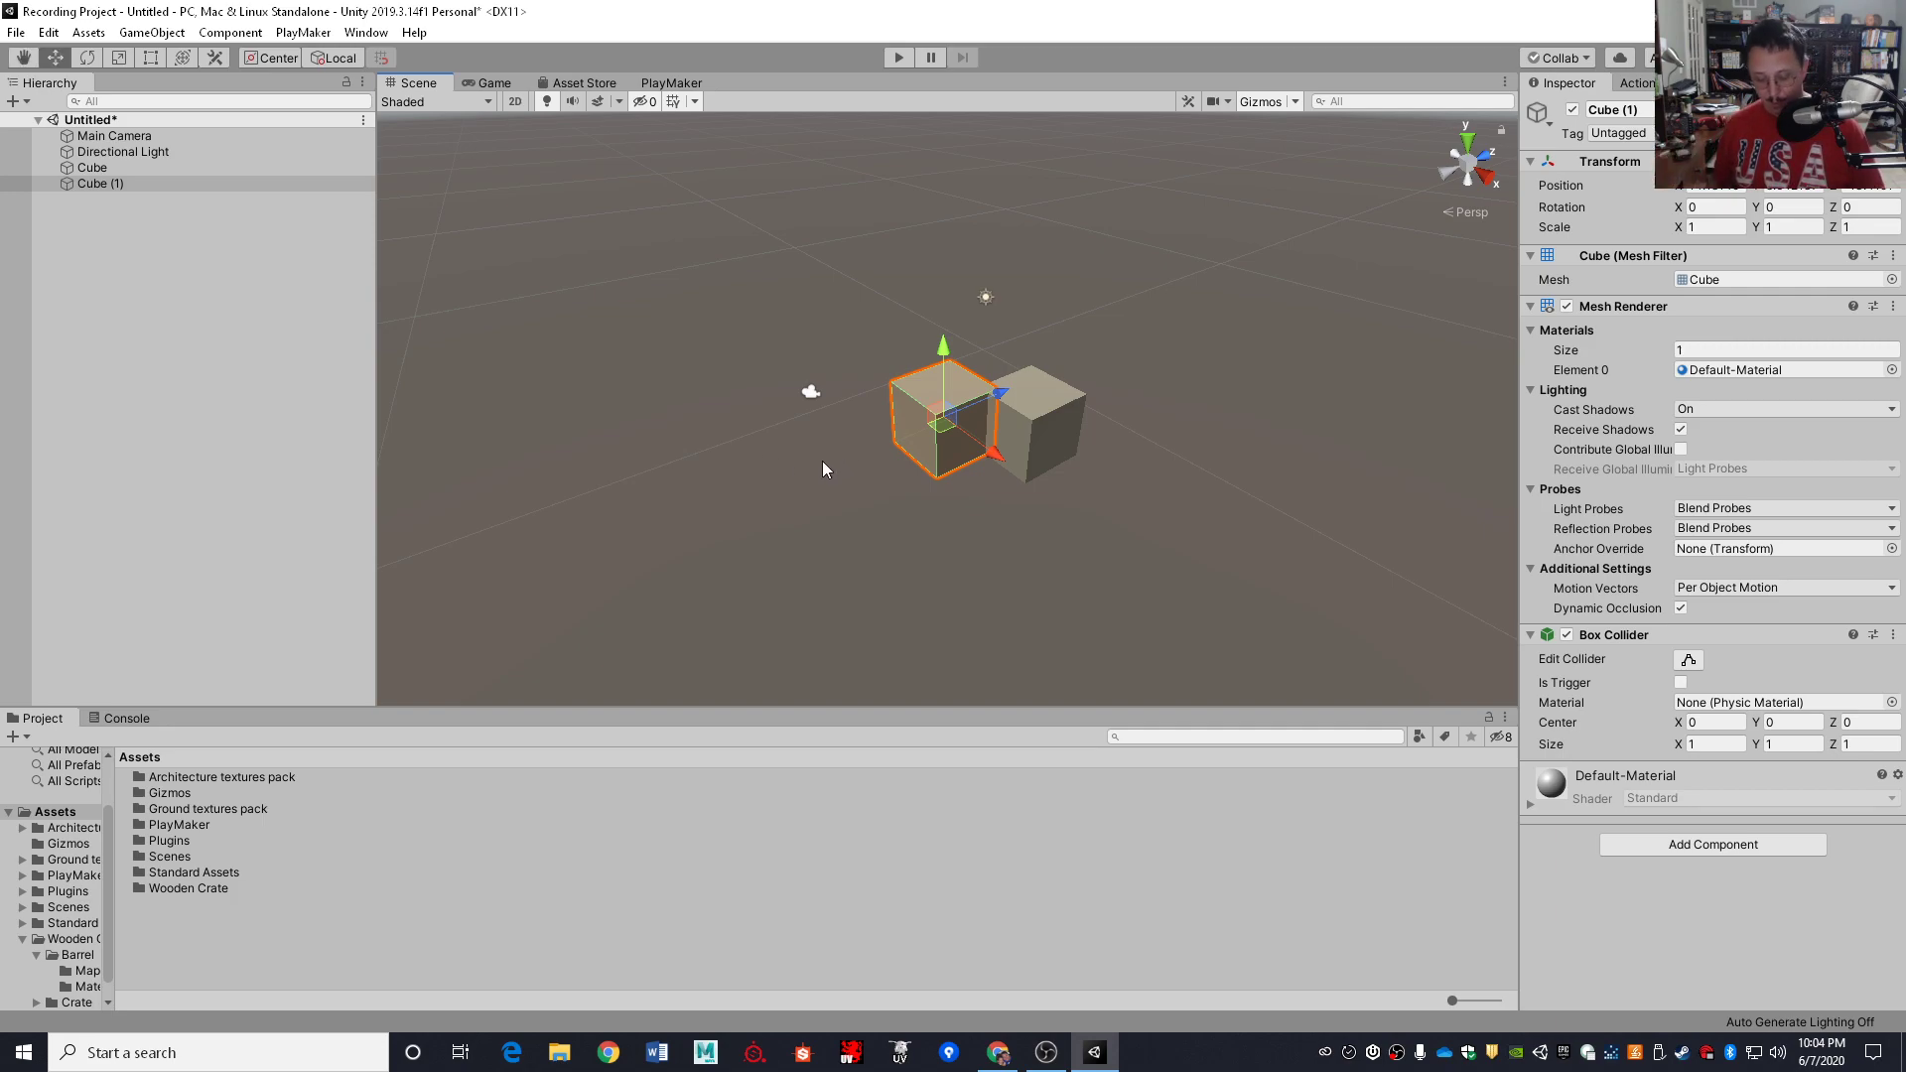
key(f)
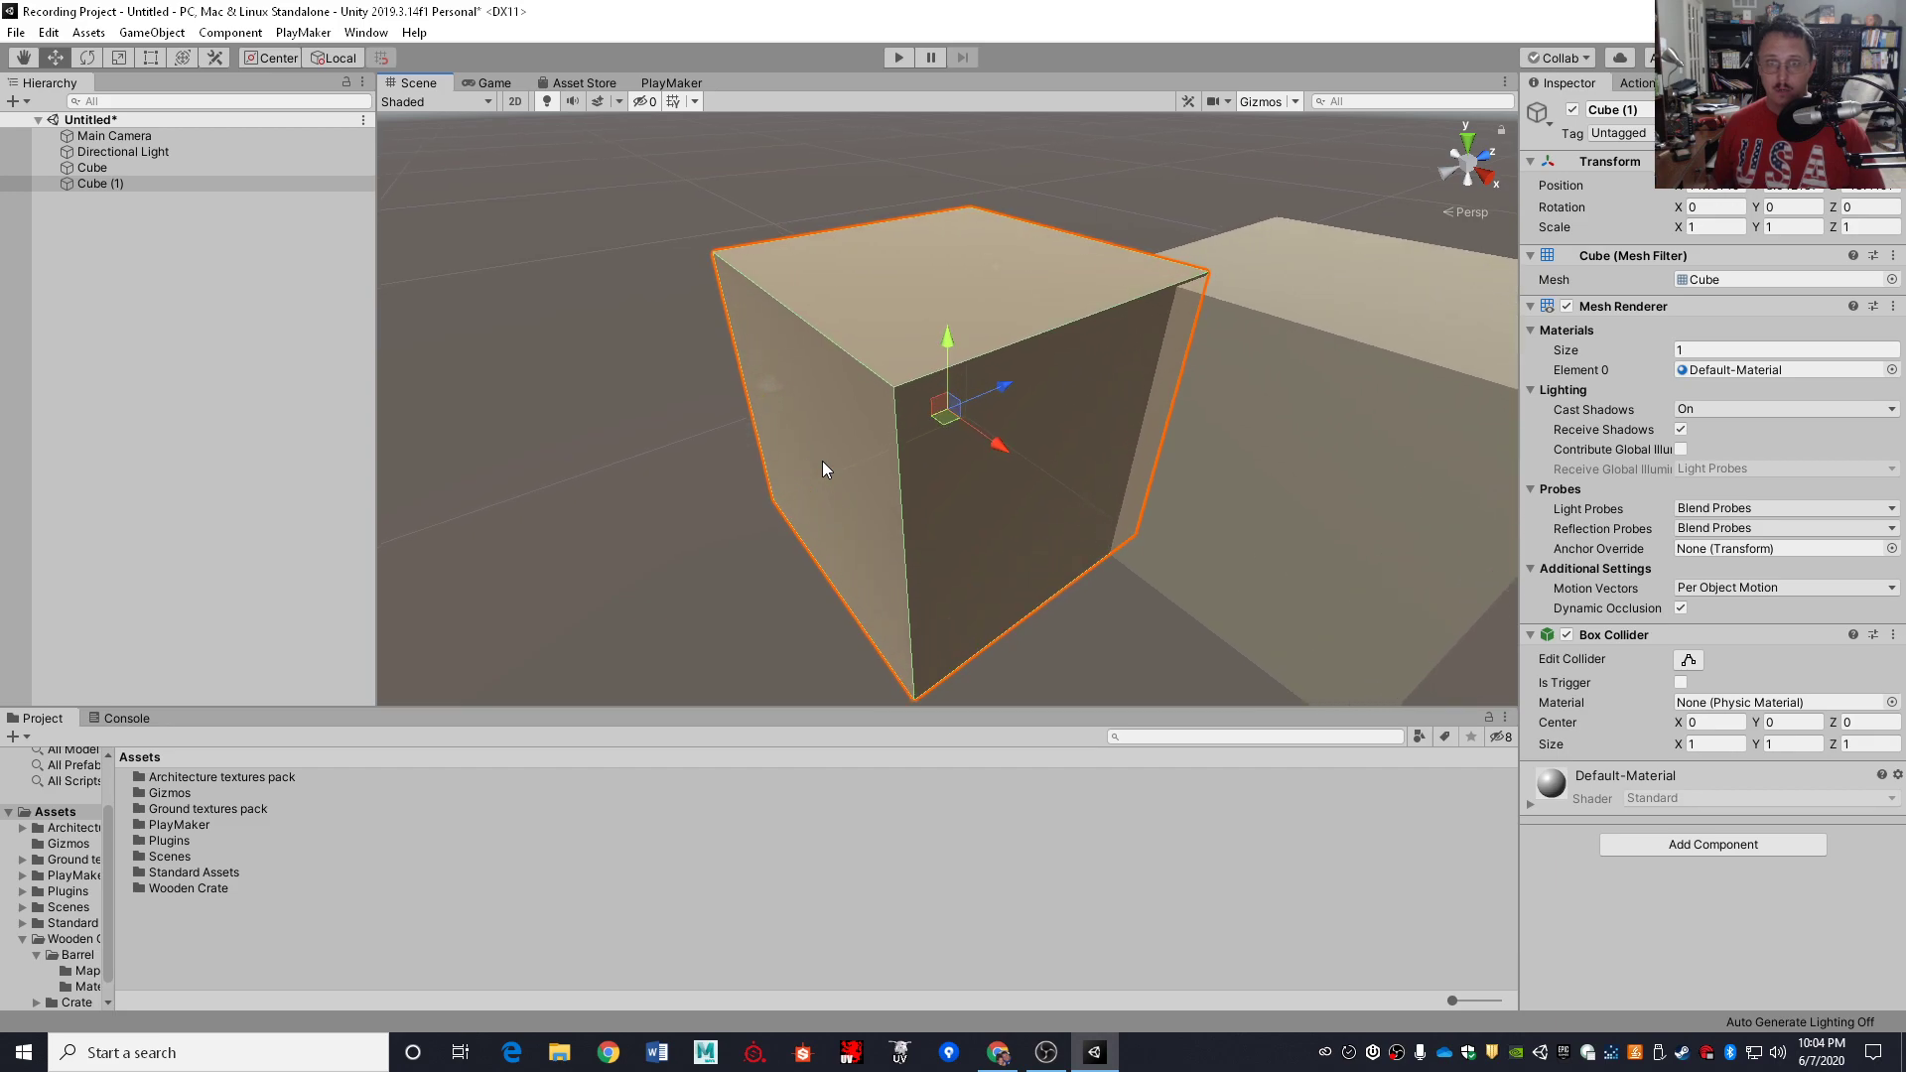
alt+drag(922, 433, 542, 399)
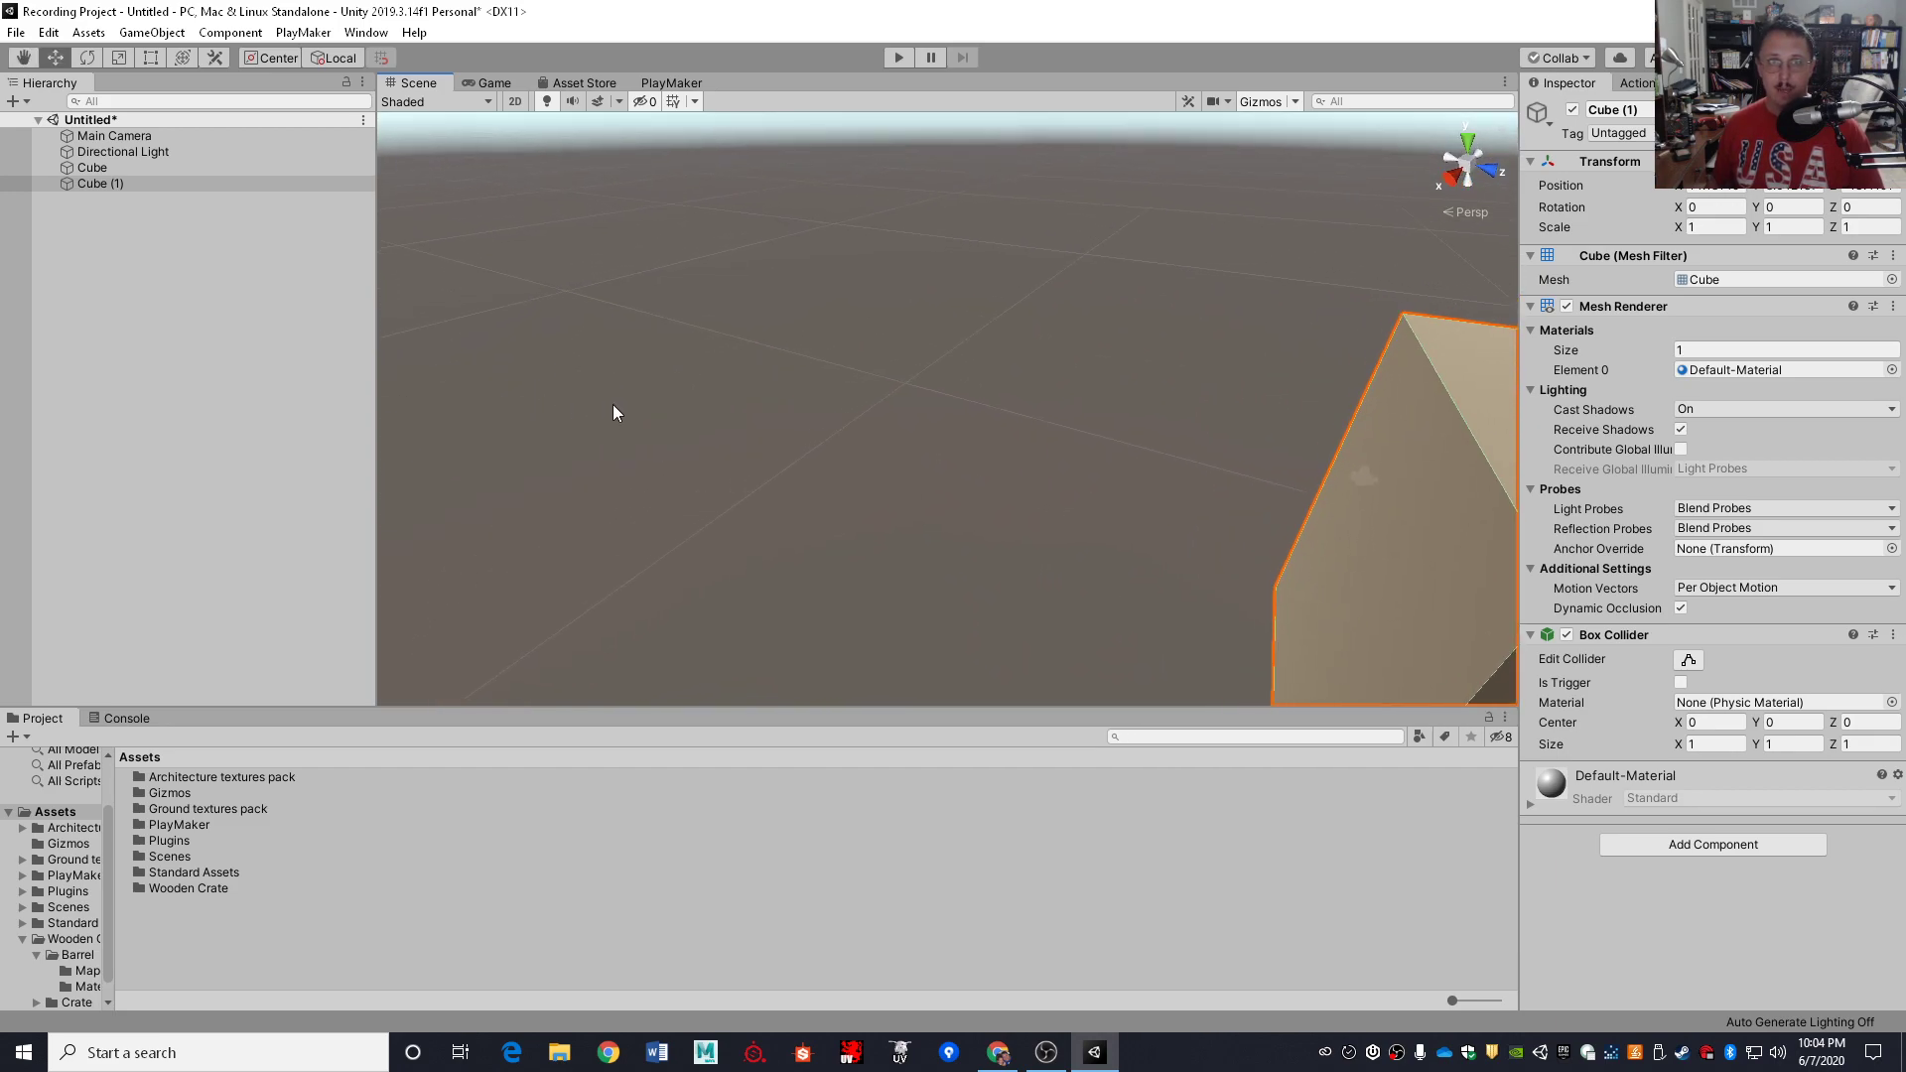
right_click(131, 274)
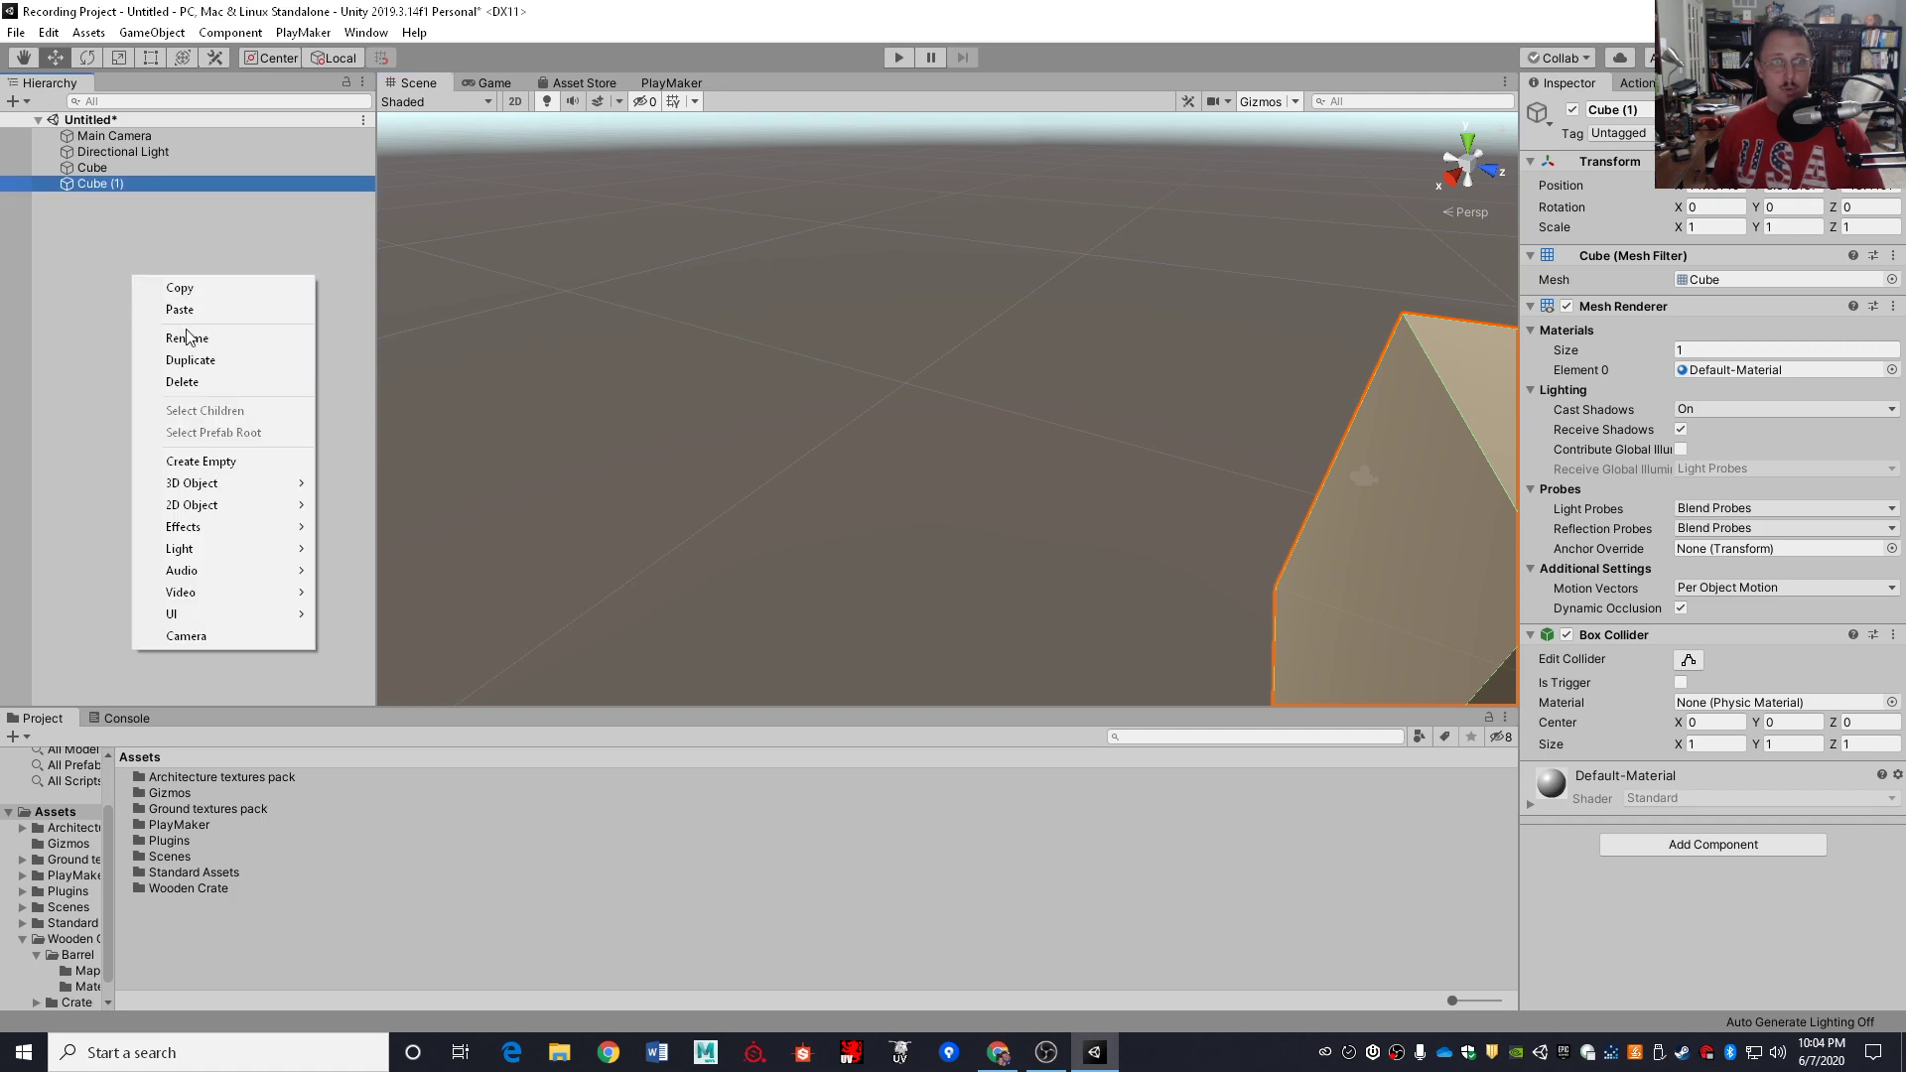
mouse_move(252, 482)
click(369, 485)
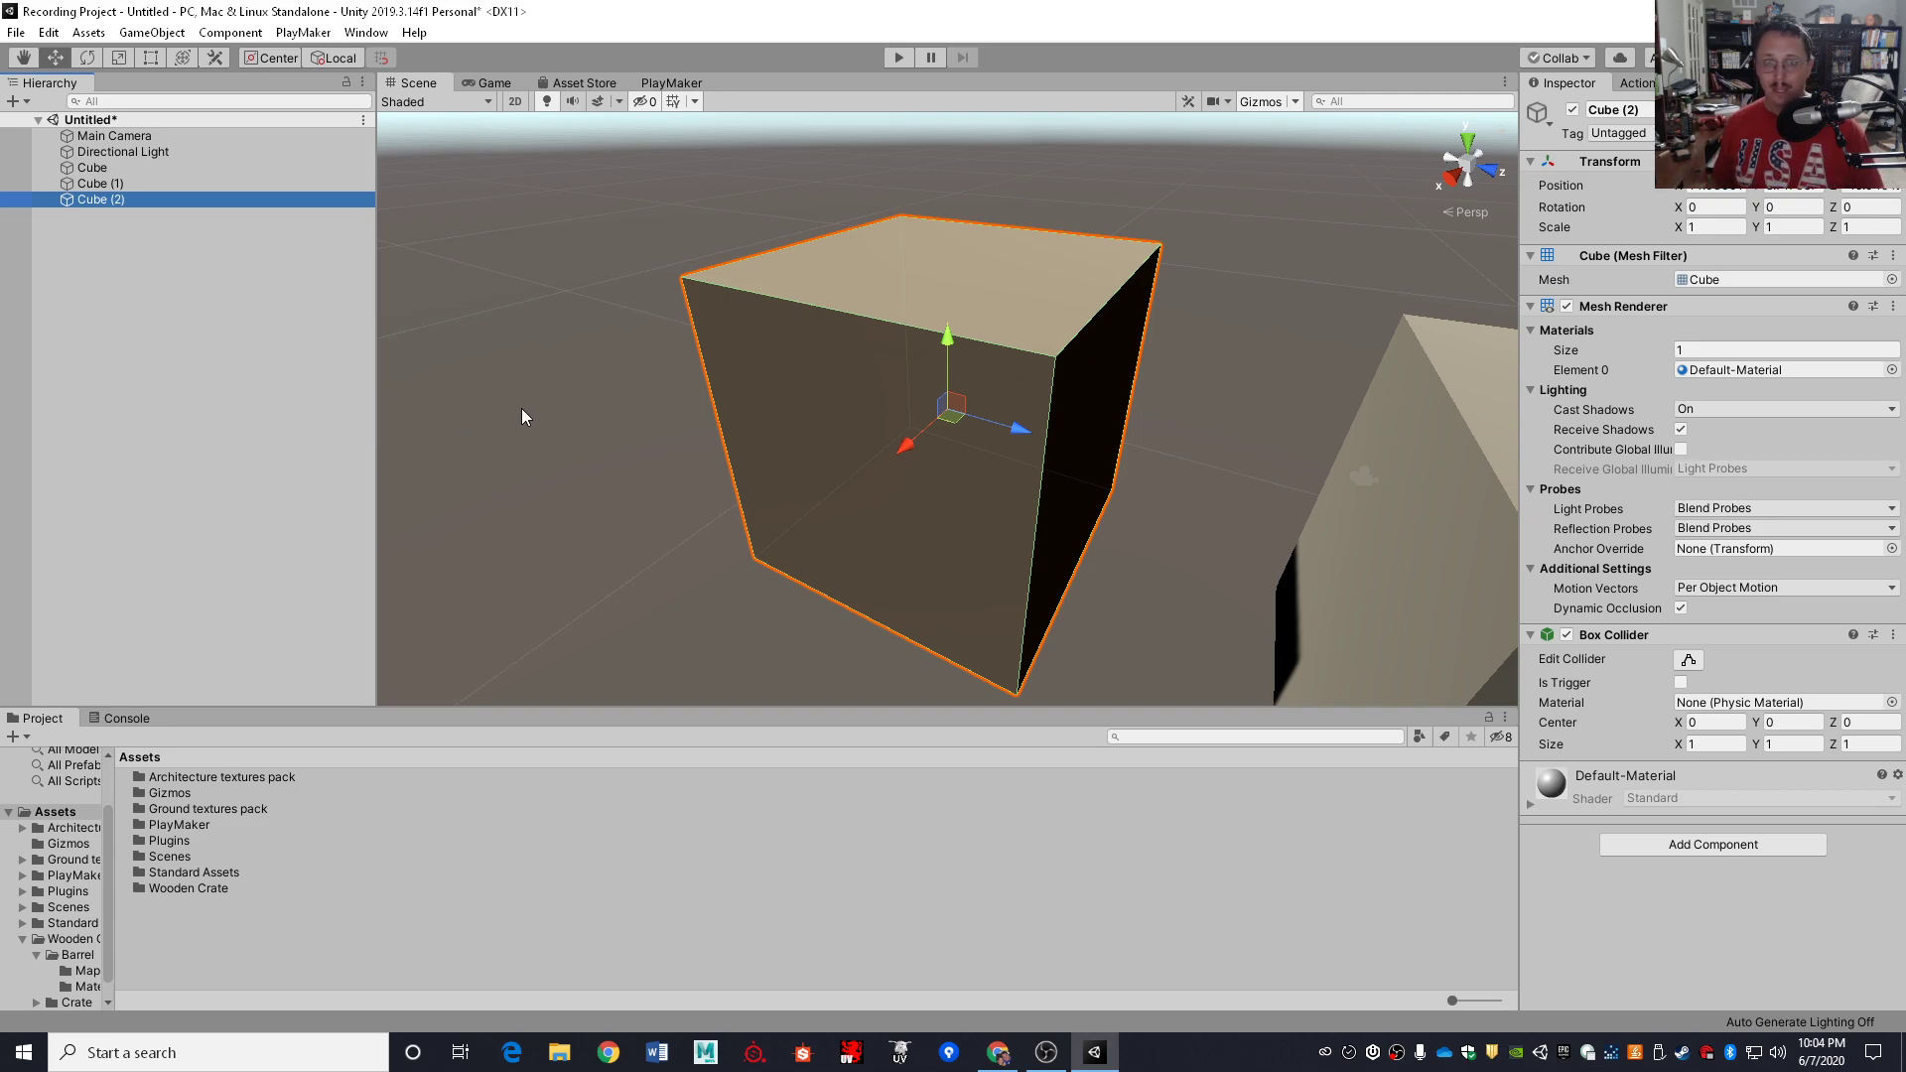
Delete the two extra cubes, Cube (1) and Cube (2), from the scene
right_drag(1056, 349, 1163, 433)
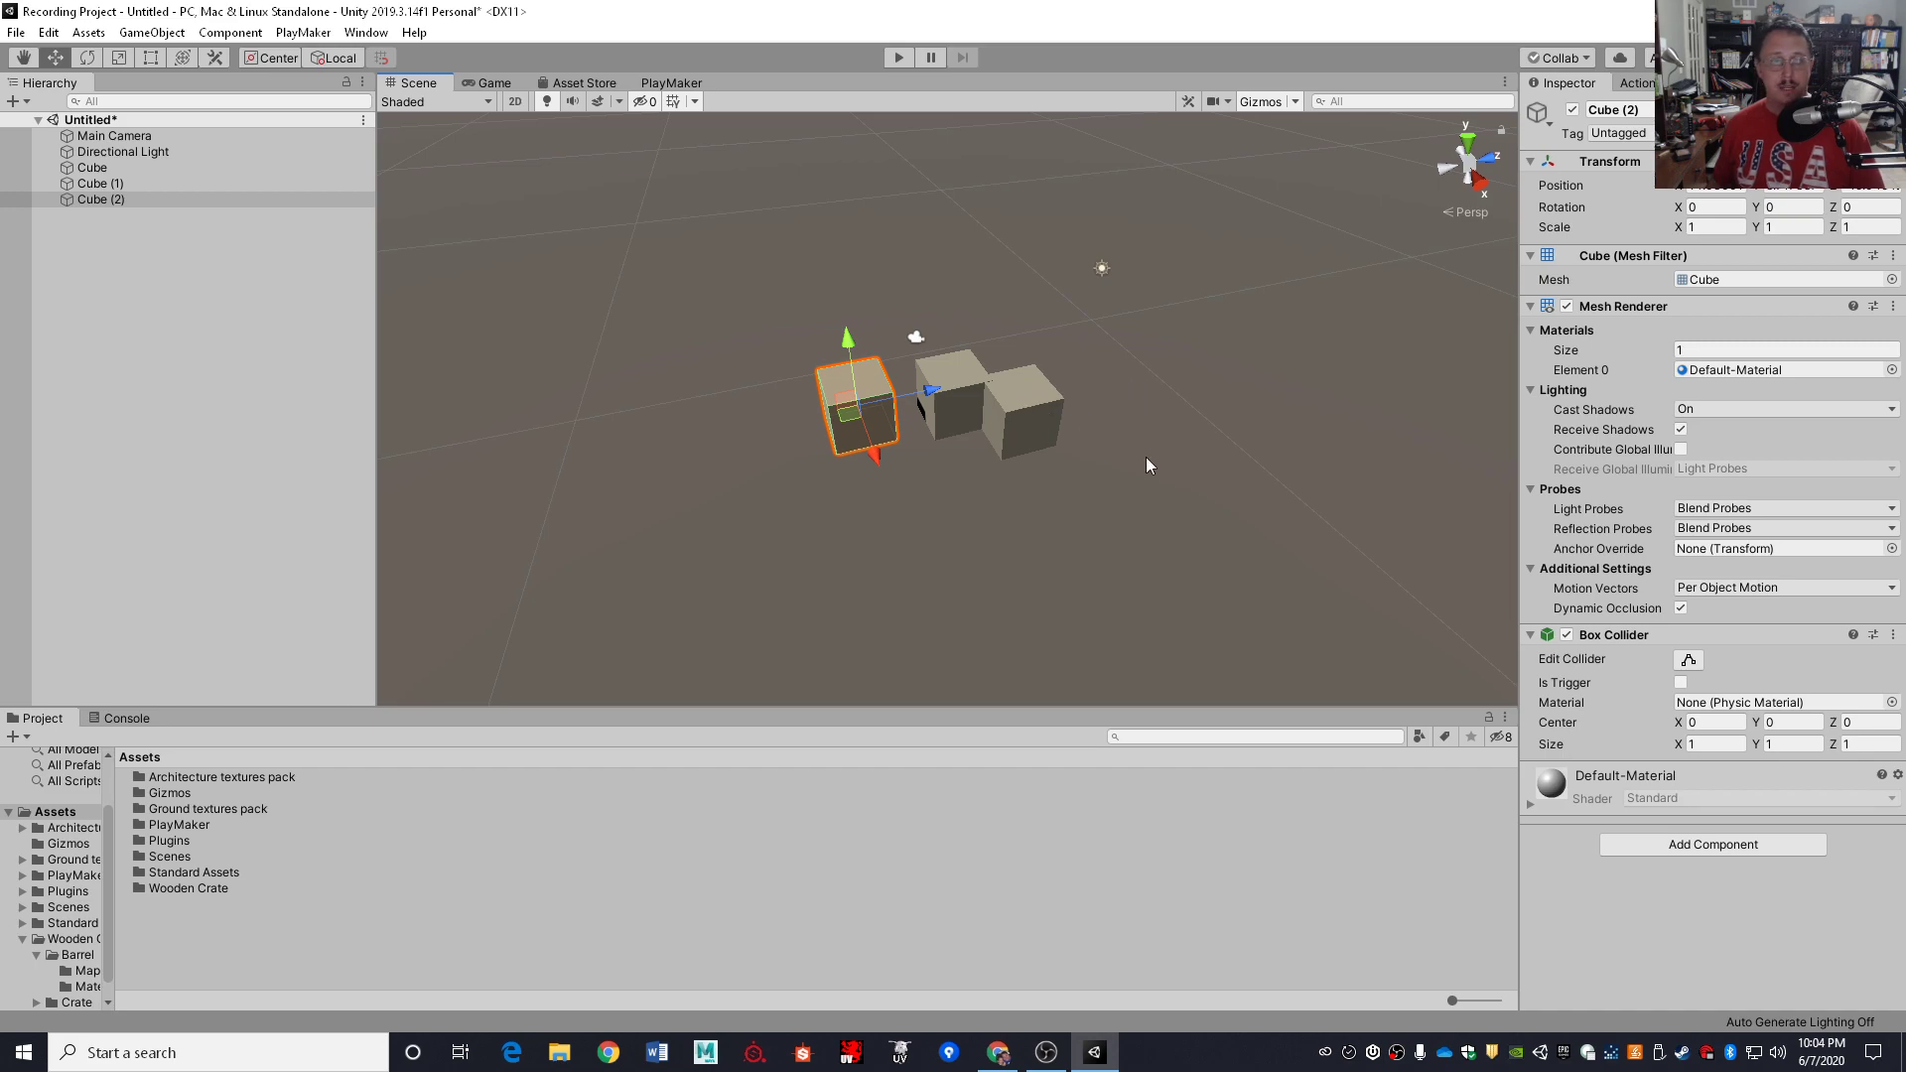
click(115, 189)
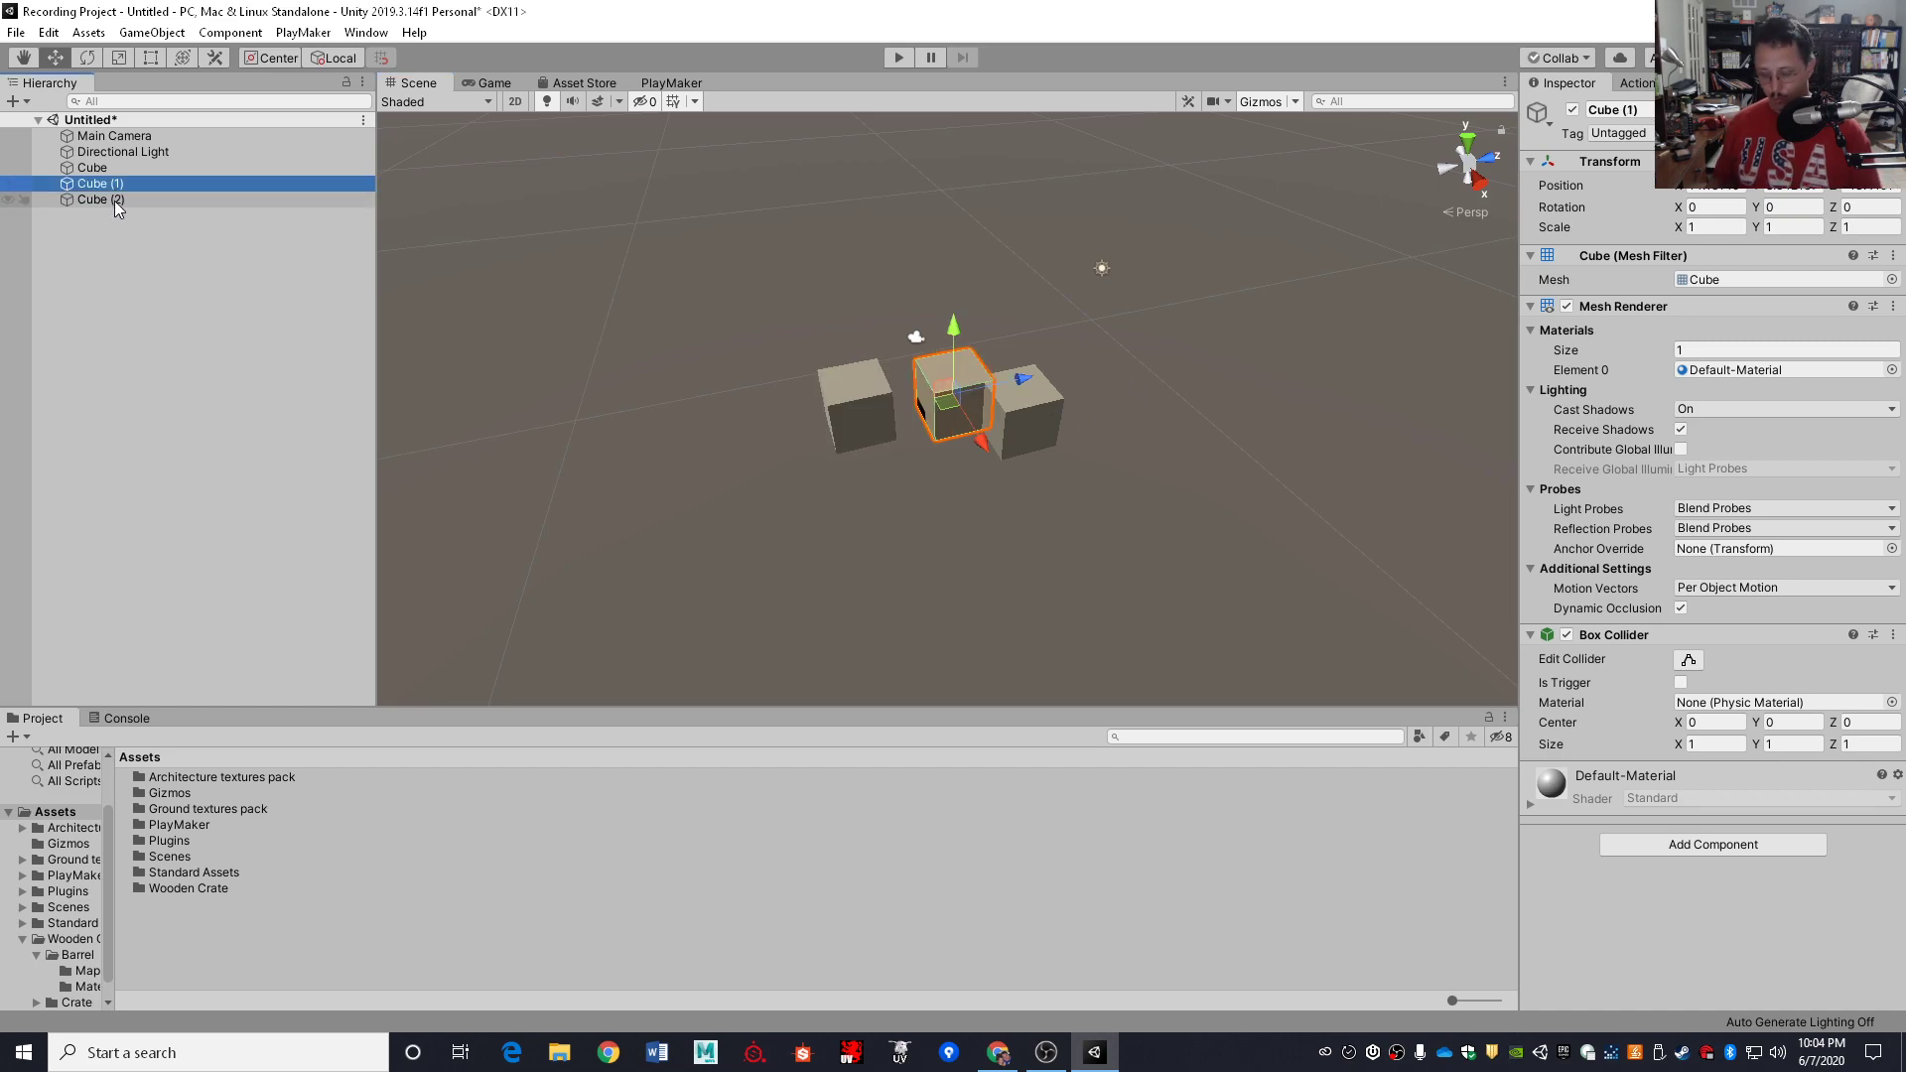
key(Delete)
click(105, 189)
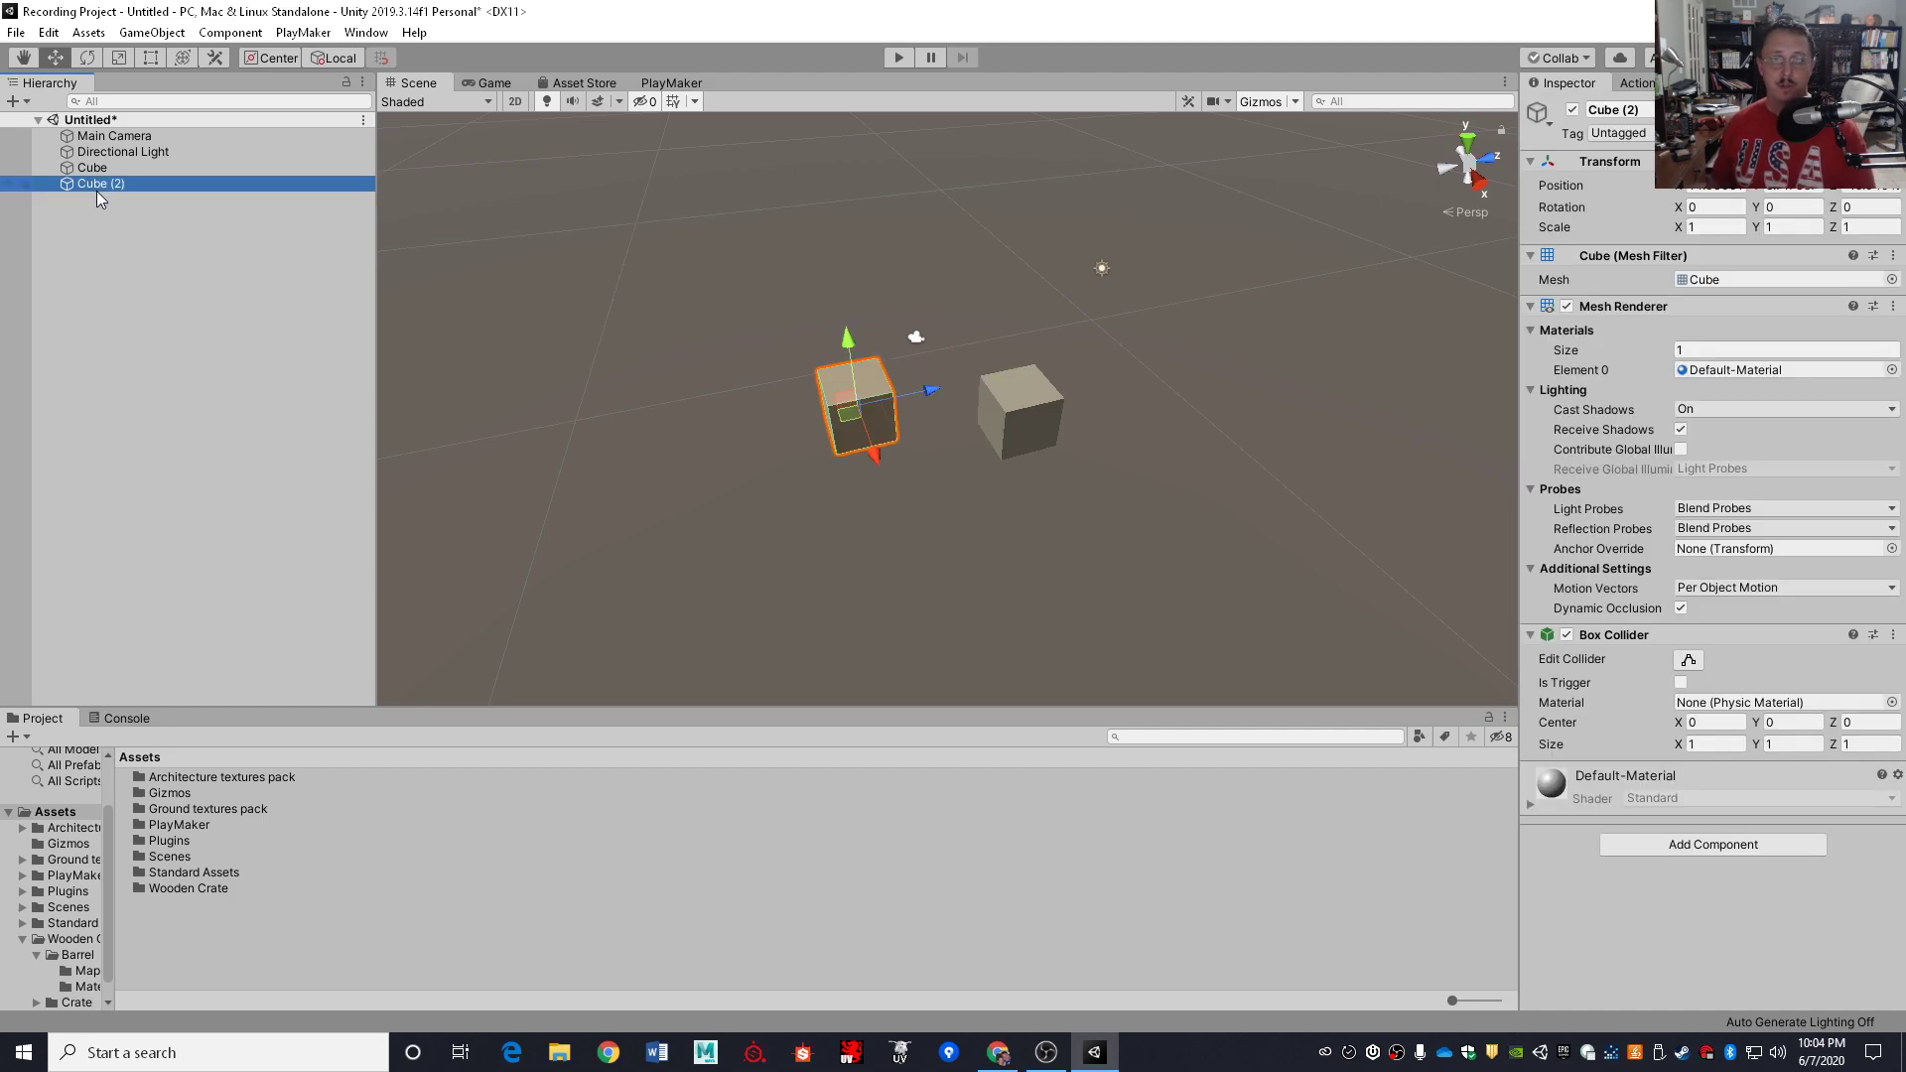
key(Delete)
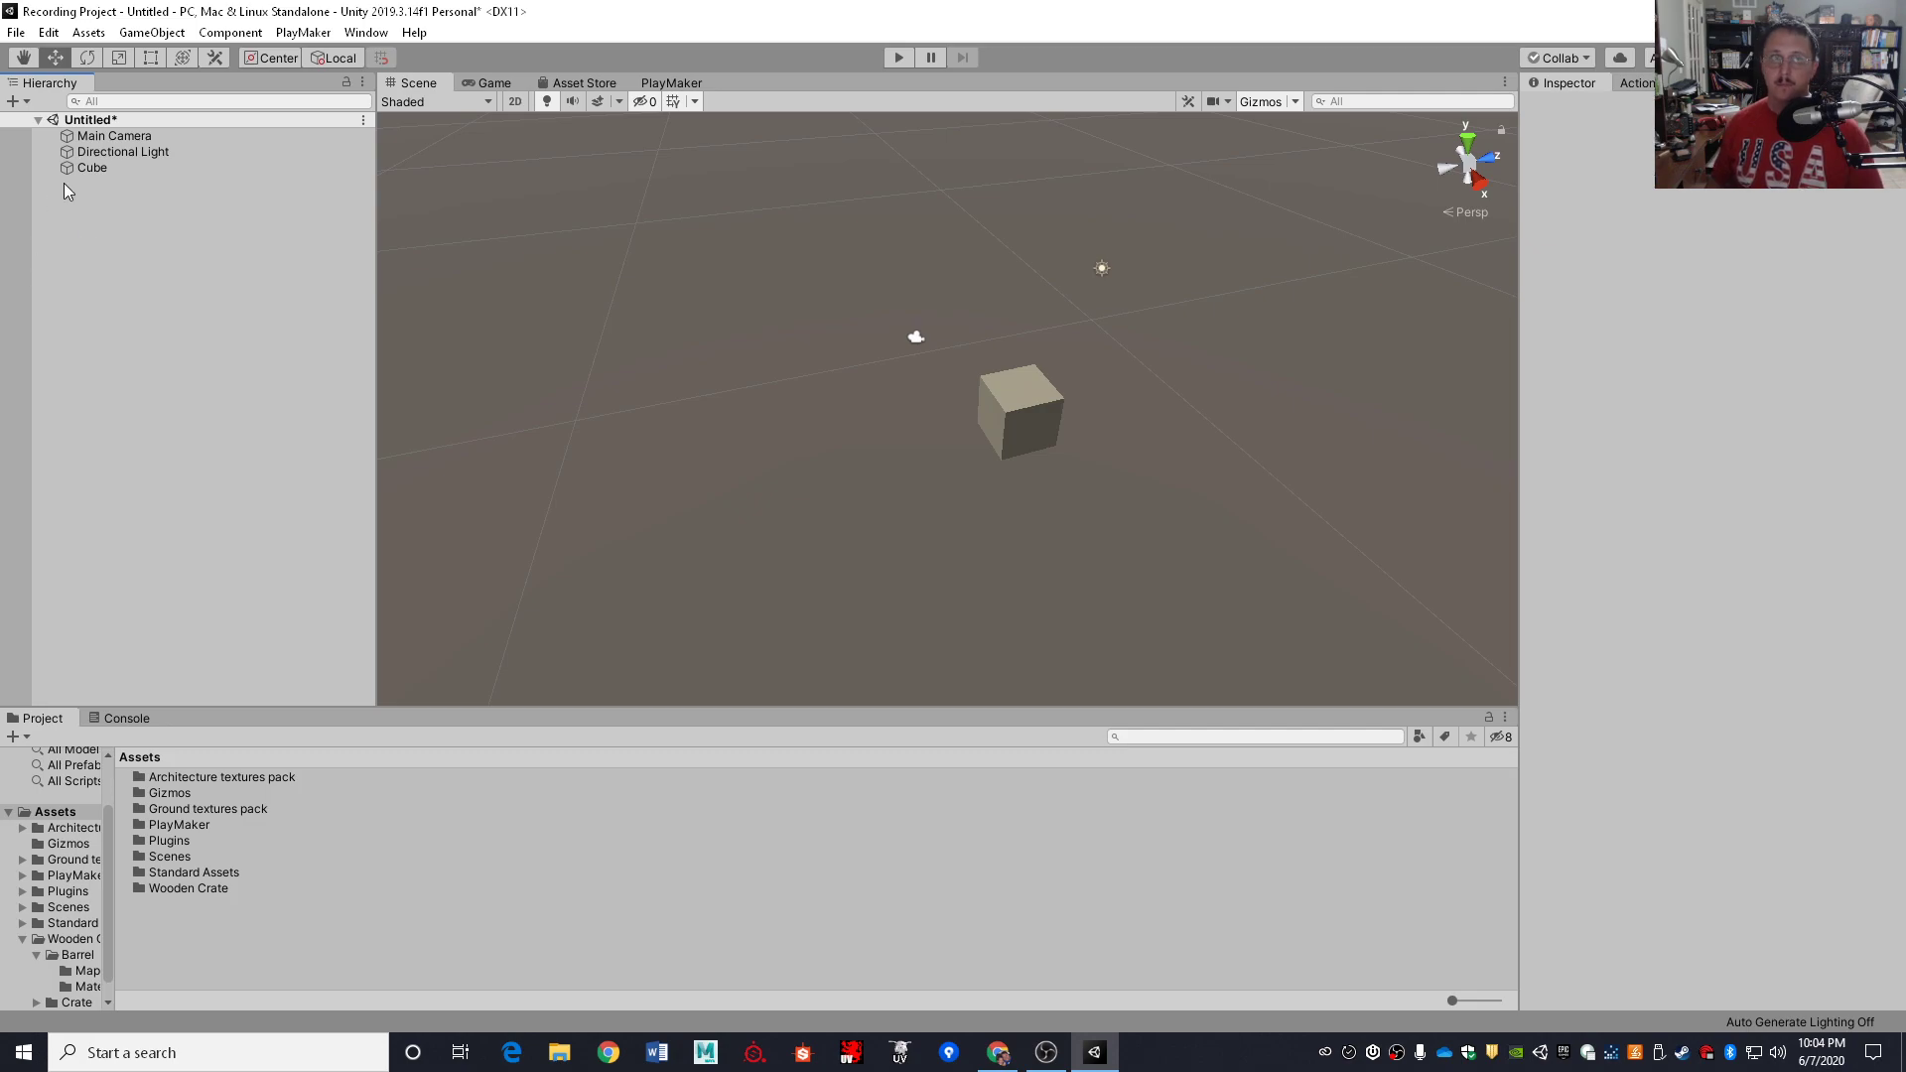
Select the remaining cube and try the Rotate, Scale and Rect tools before activating the Move tool
click(81, 170)
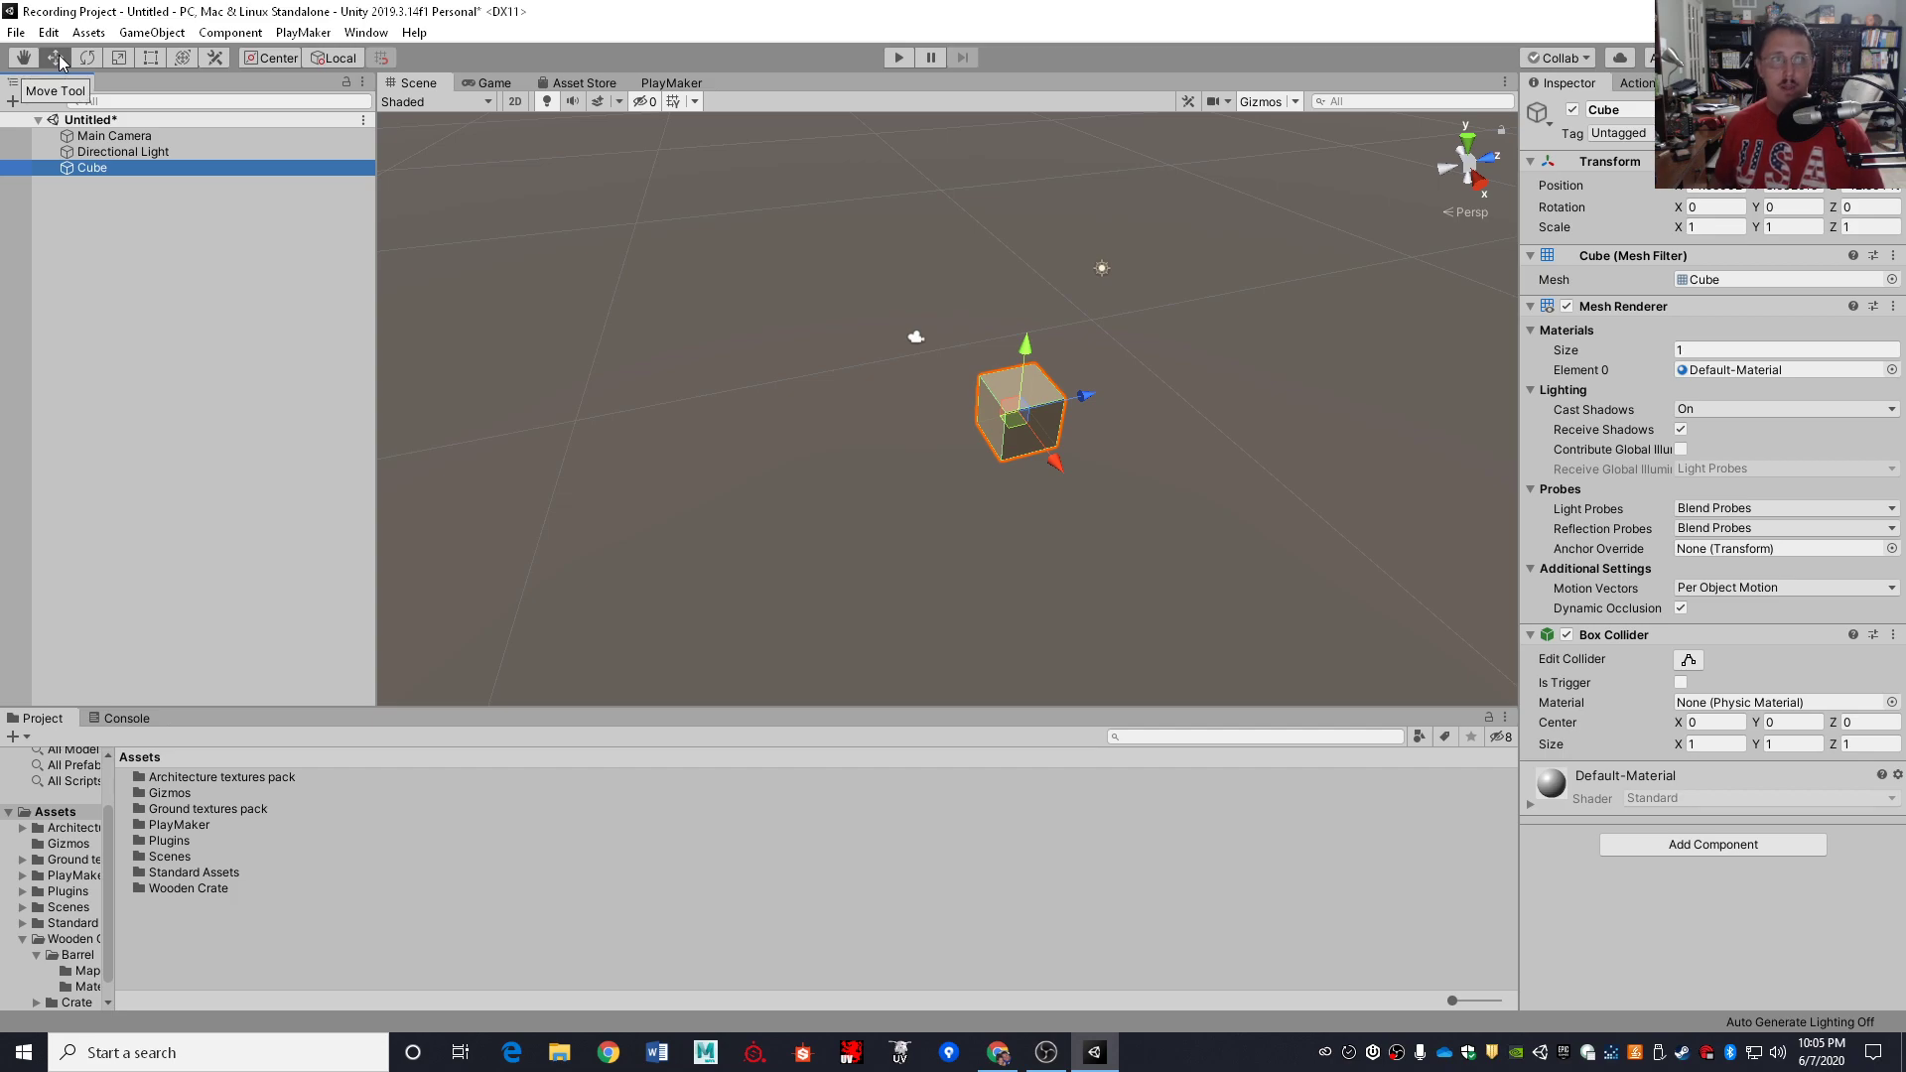
click(87, 58)
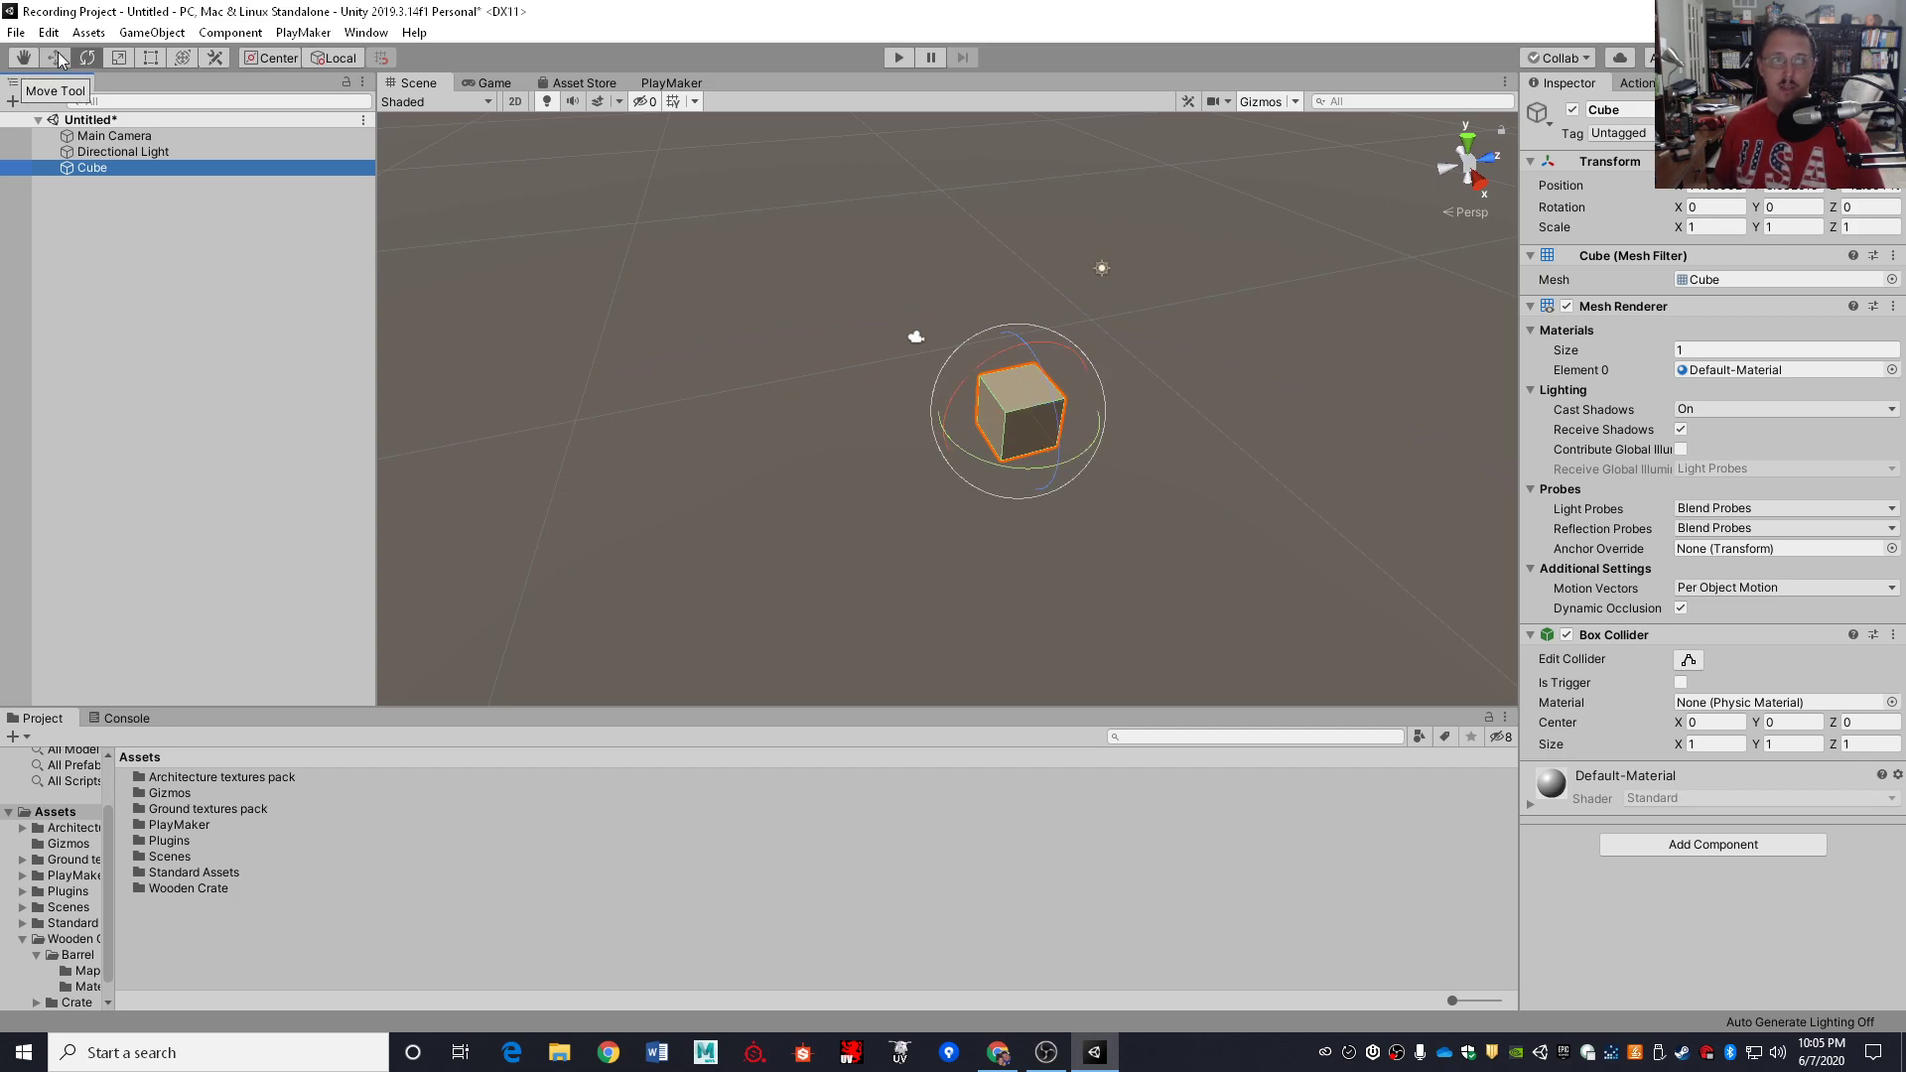
click(118, 57)
key(t)
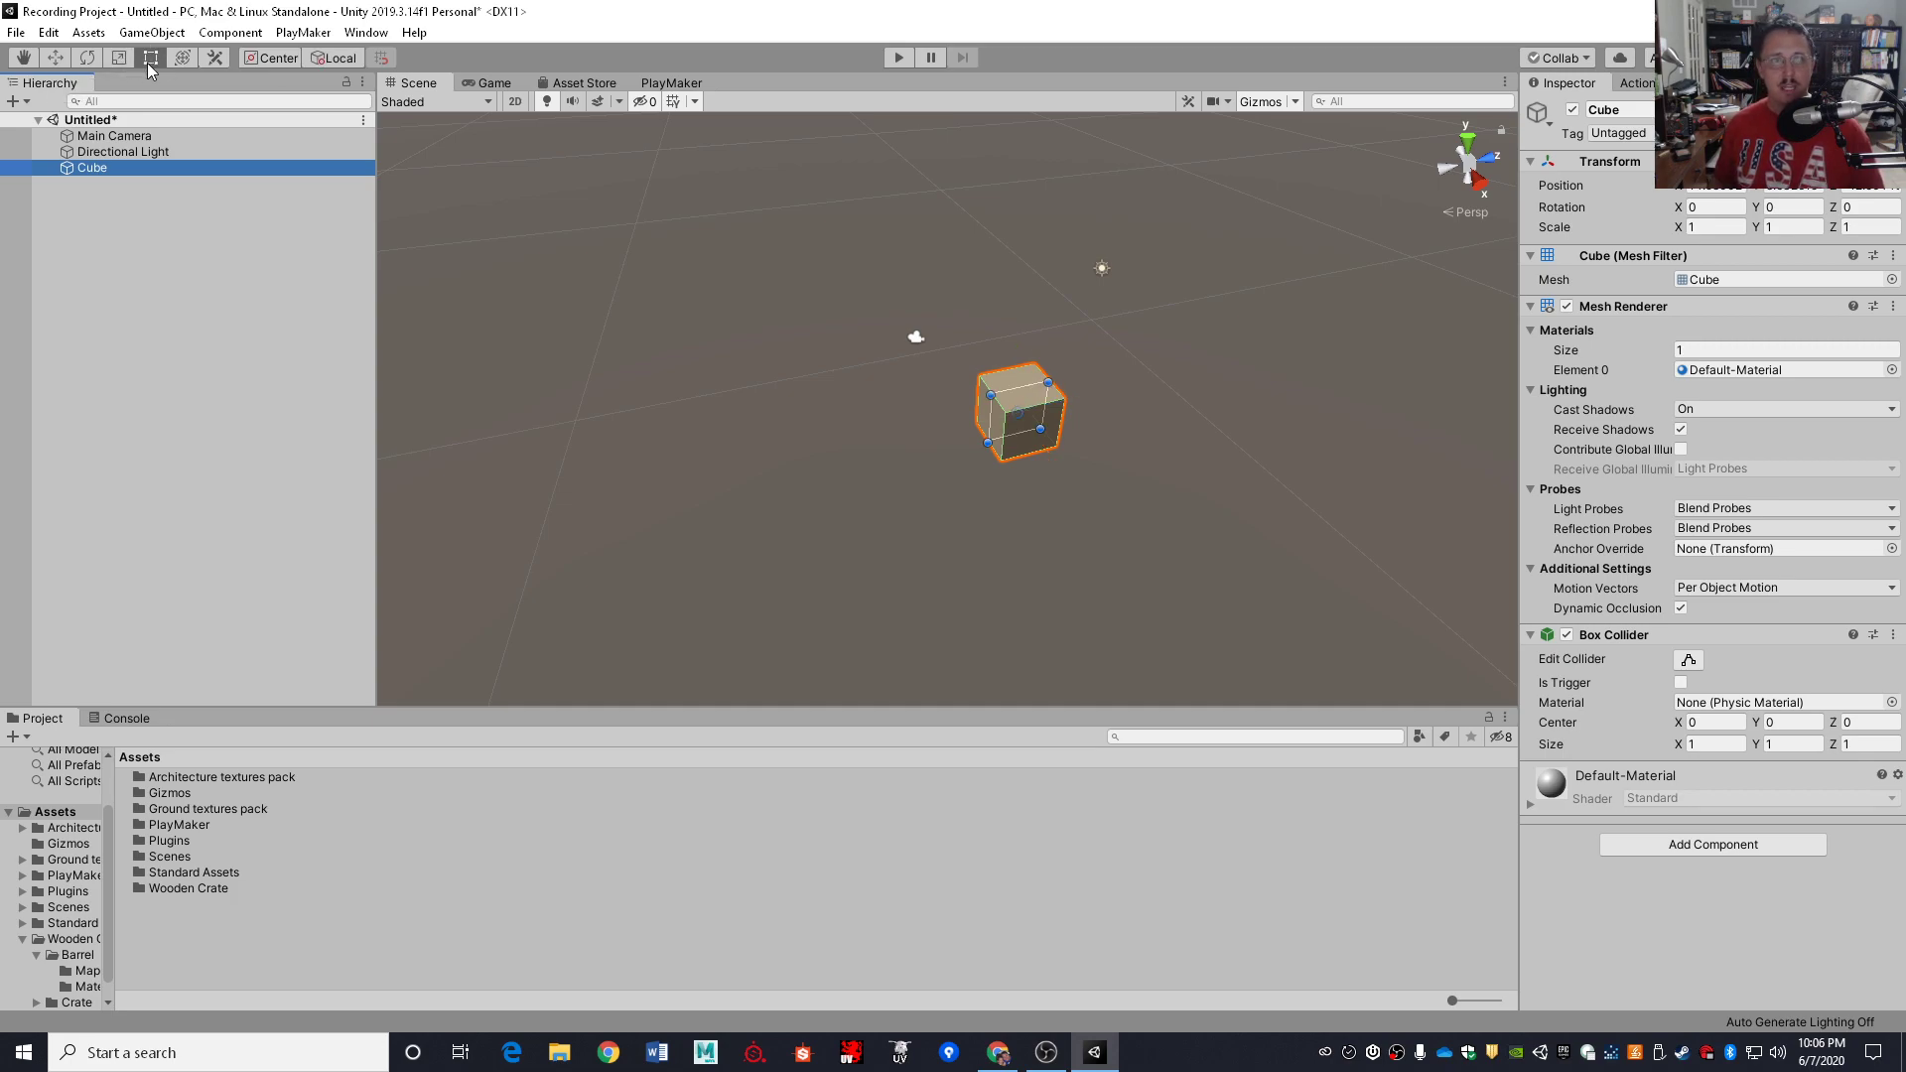
click(60, 63)
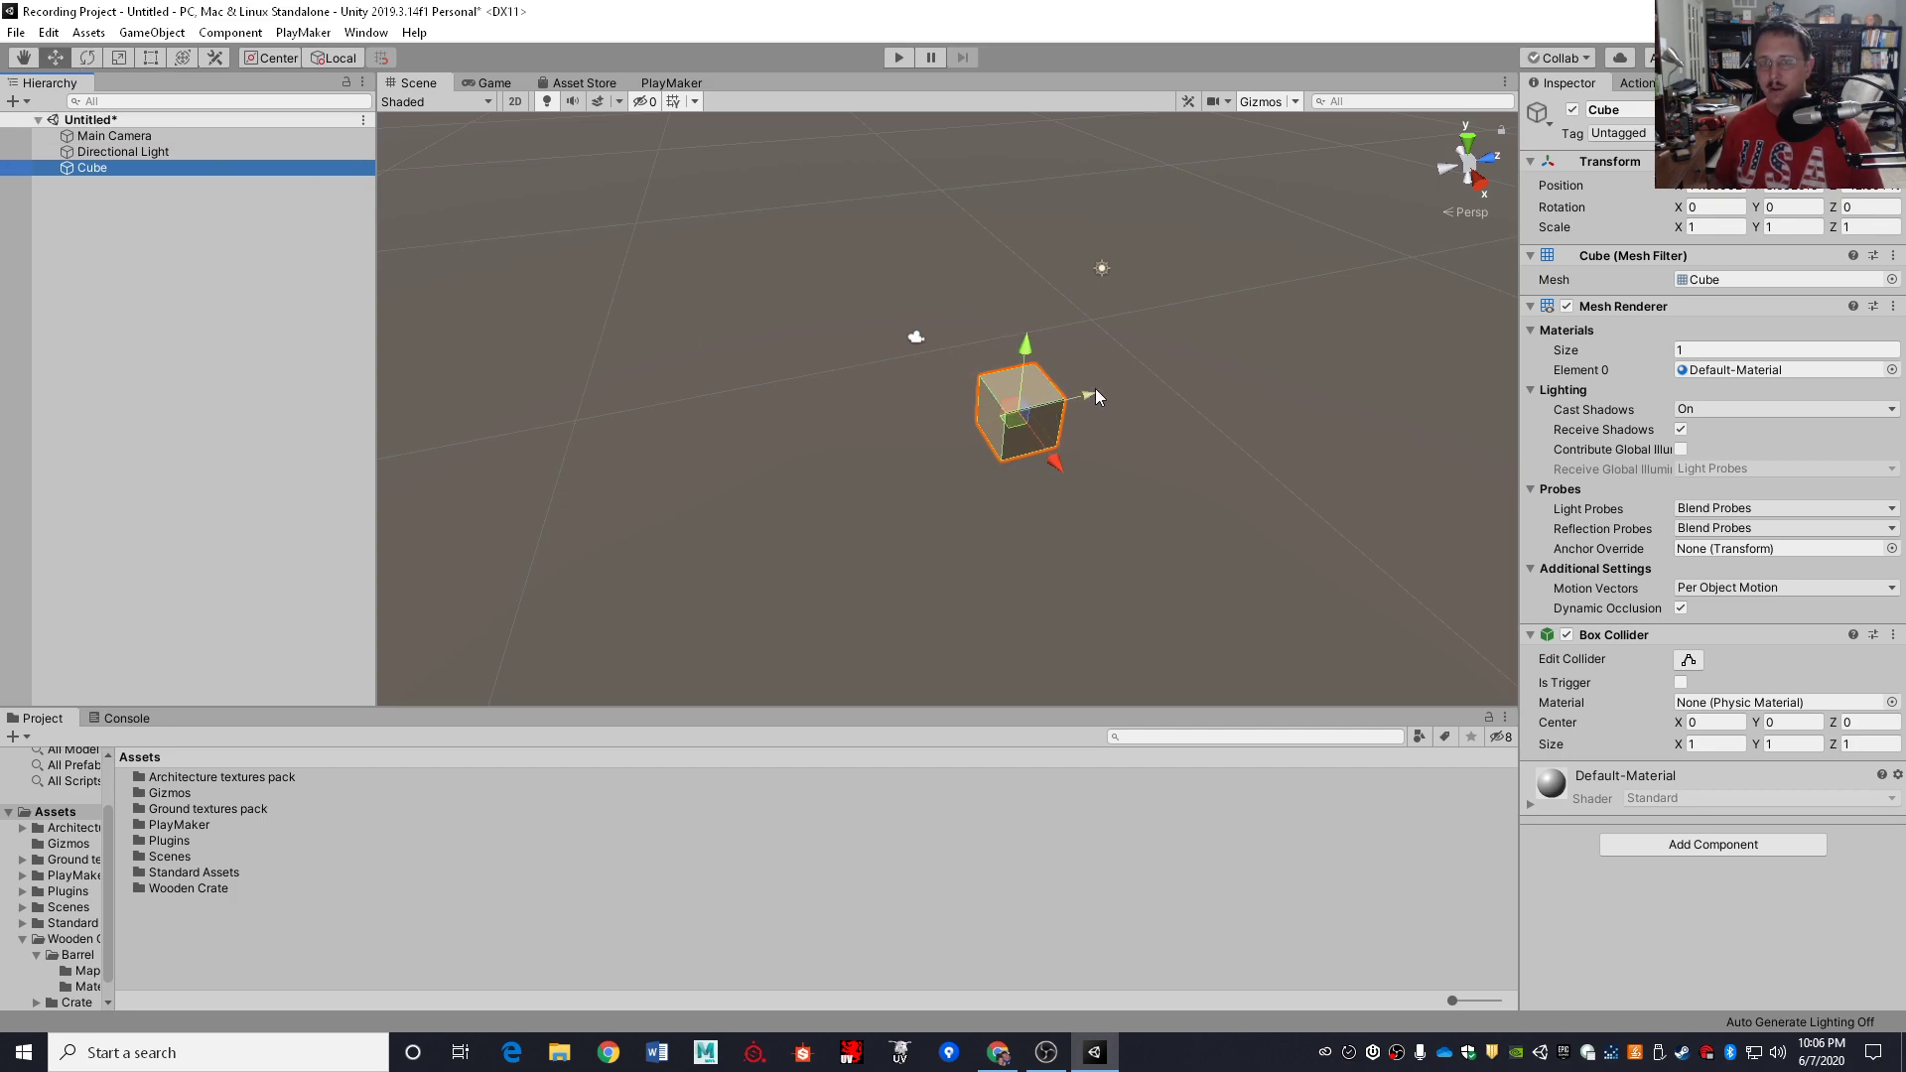
Reposition the cube freely along its Z and Y axes and across the horizontal XZ plane
drag(1084, 393, 1054, 427)
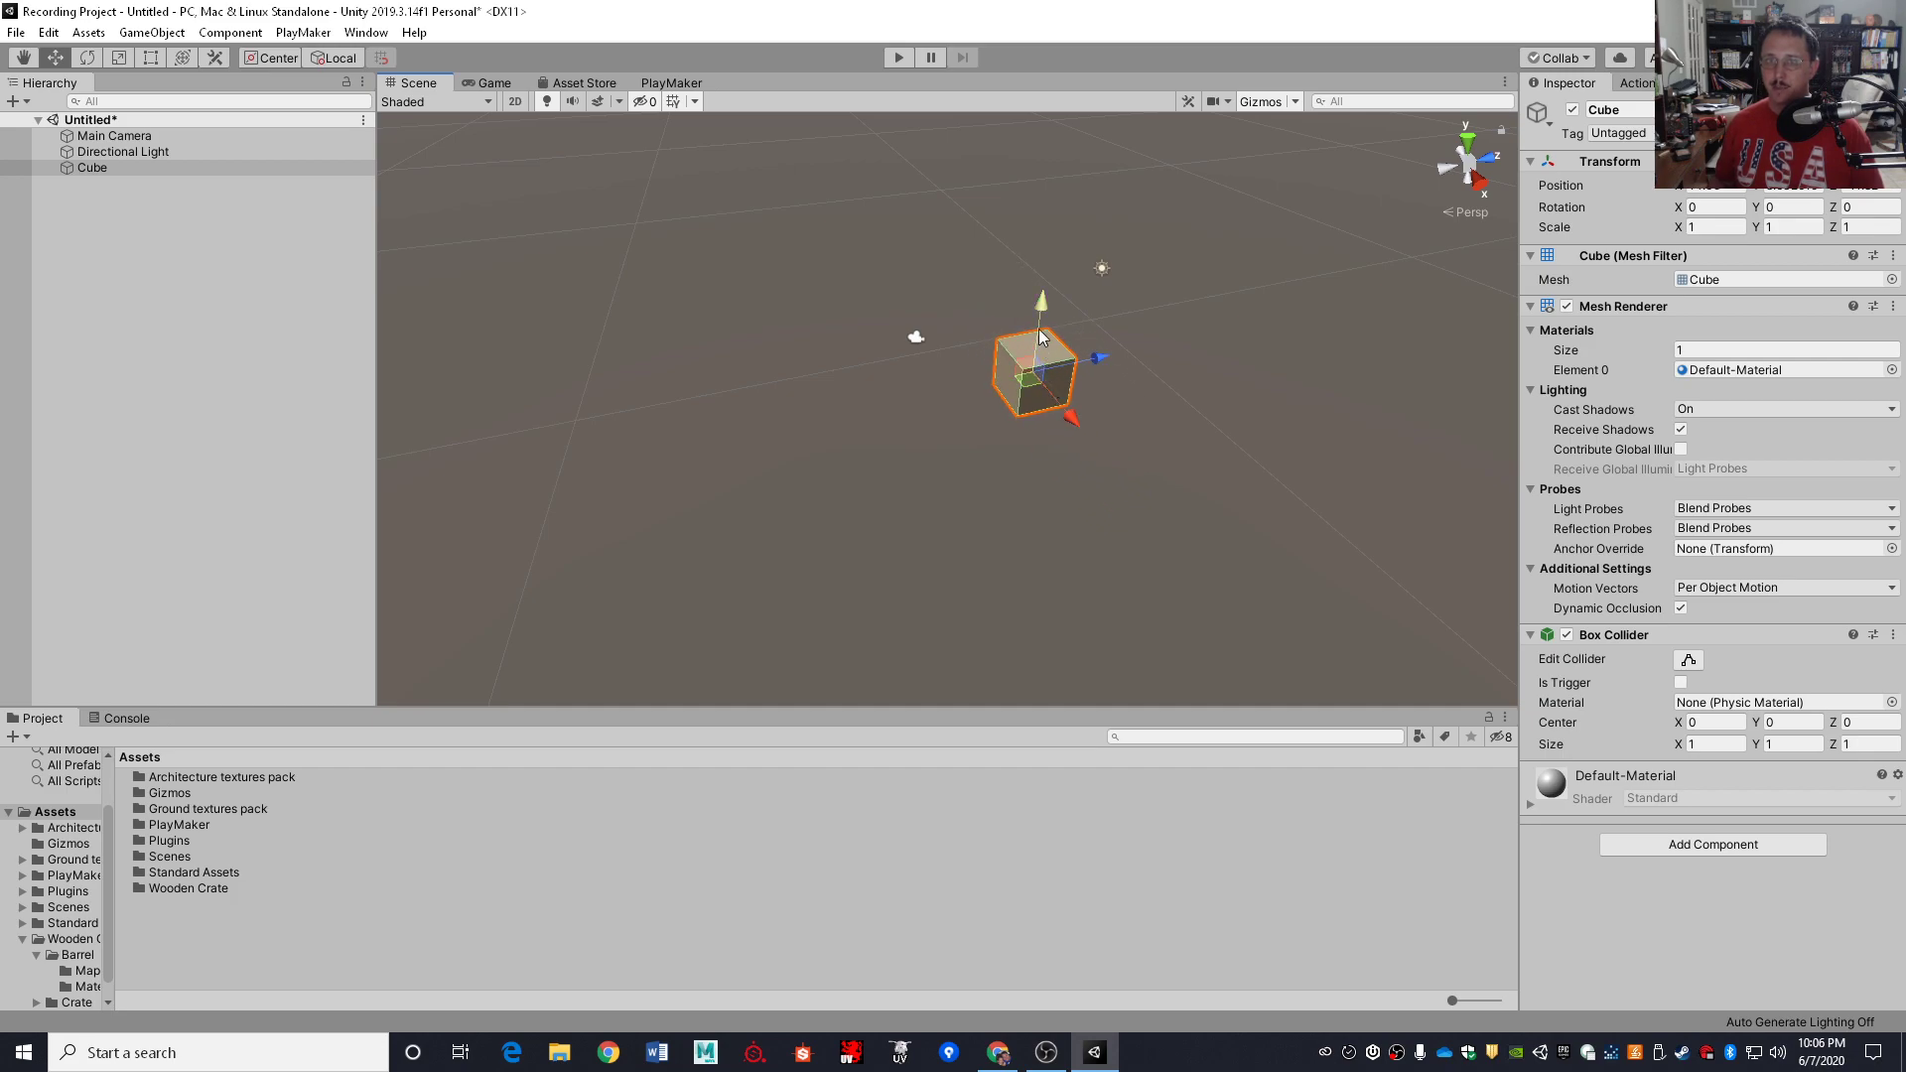
drag(1040, 315, 1001, 277)
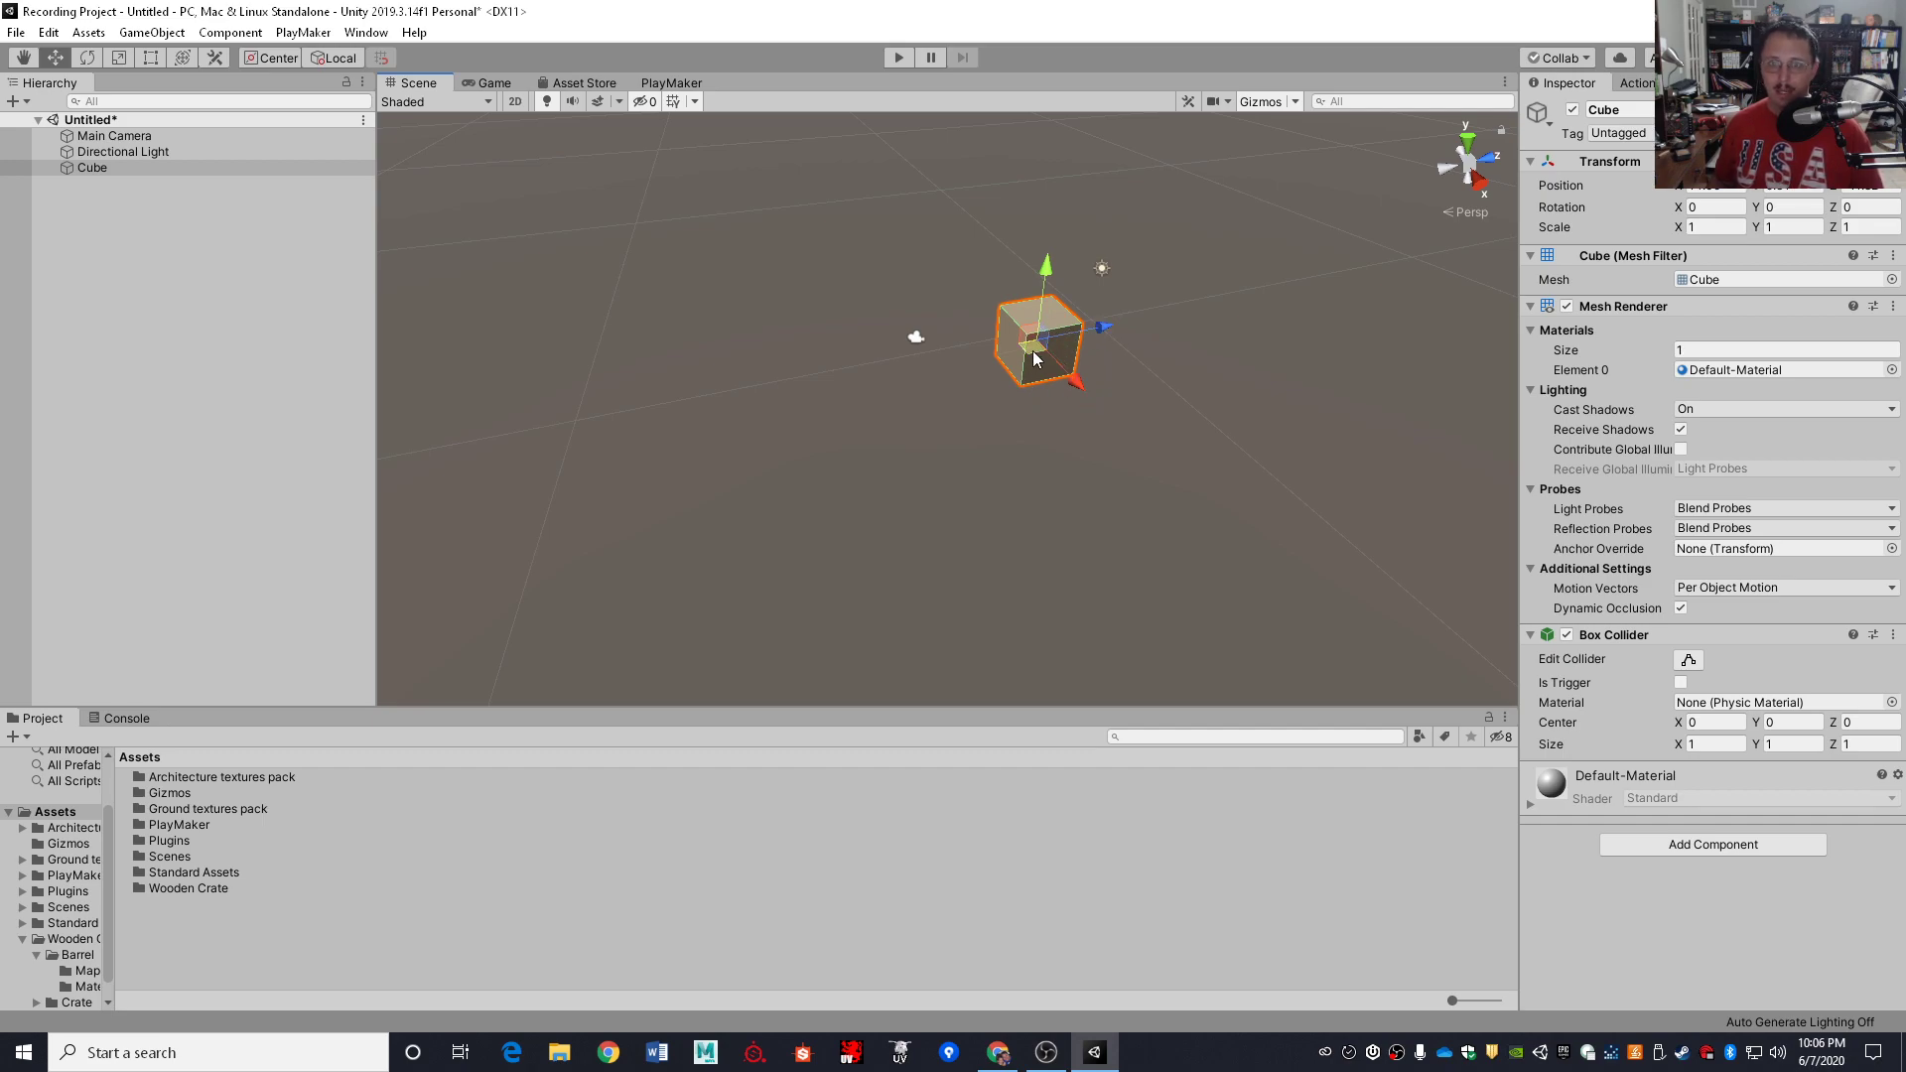
drag(1031, 350, 1045, 391)
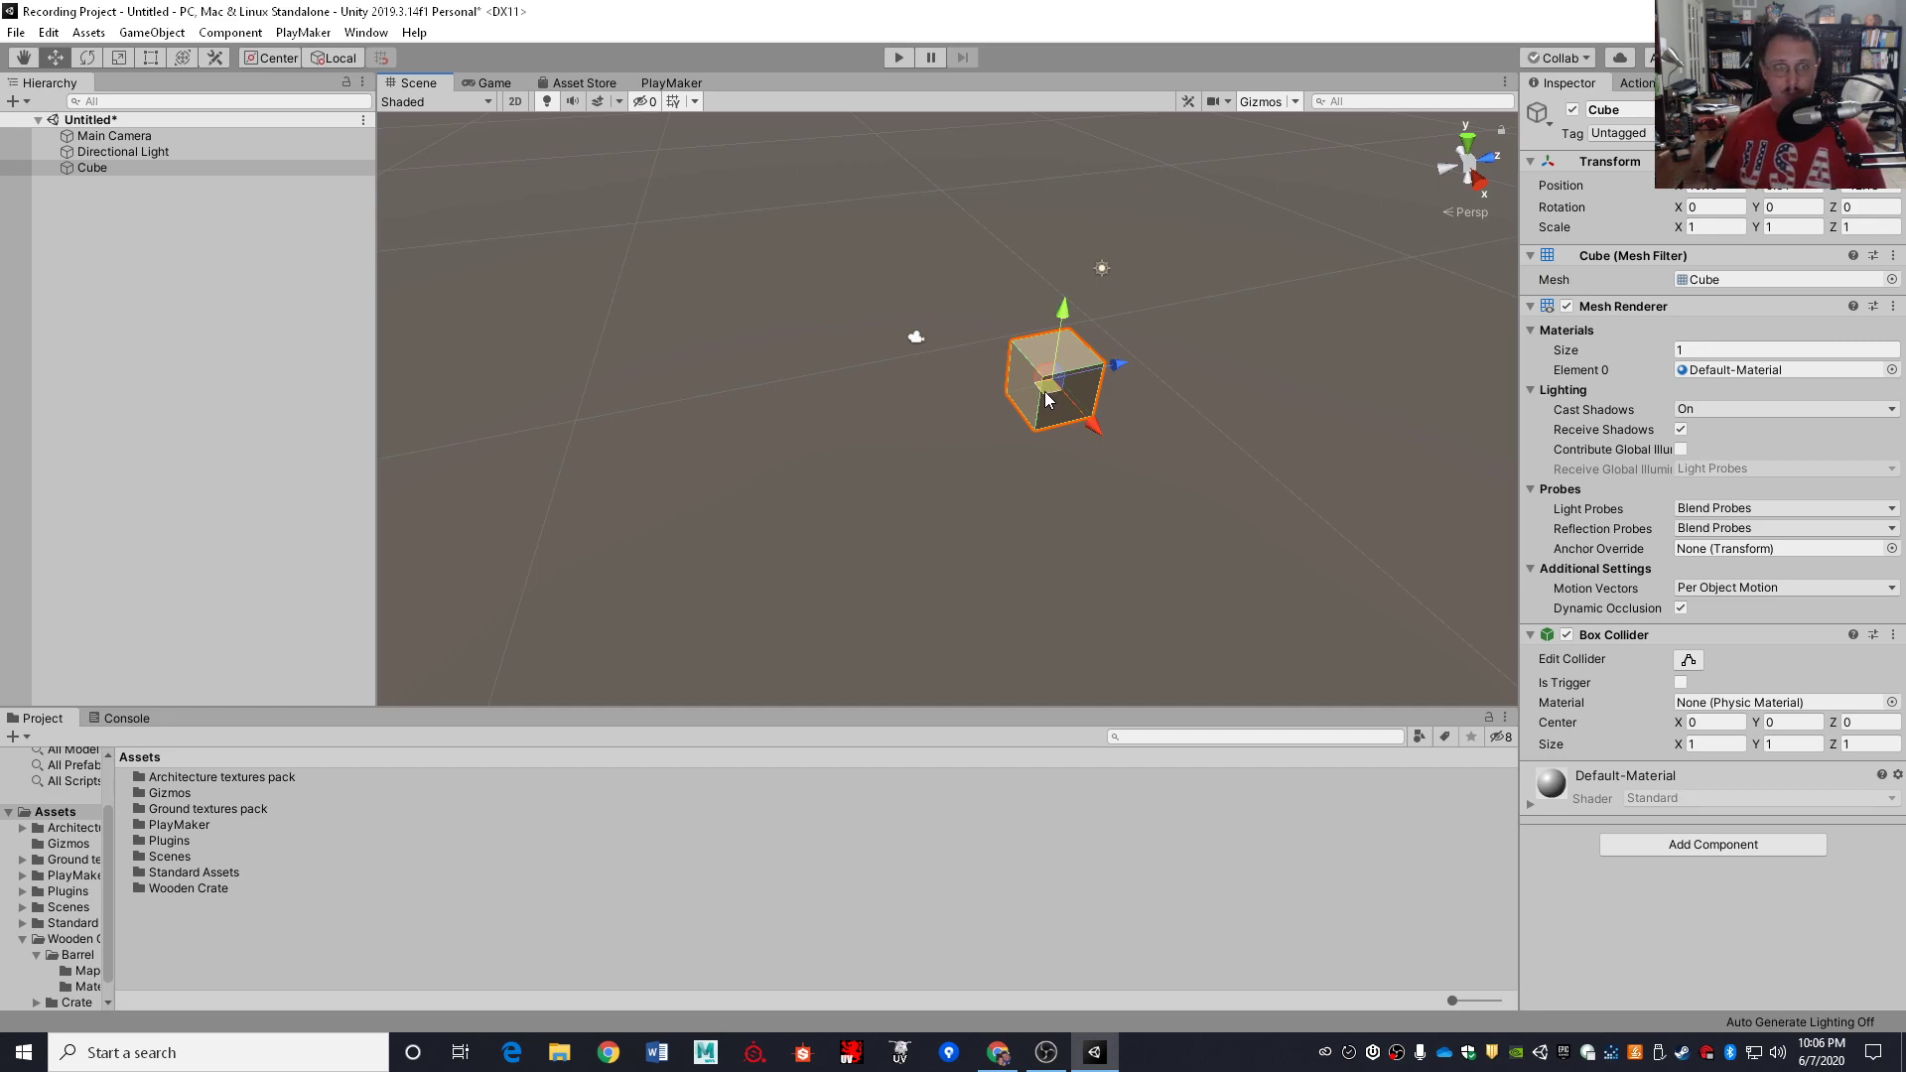
Rotate the cube freely about several axes to about -26, 63 and -18 degrees in X, Y and Z
key(e)
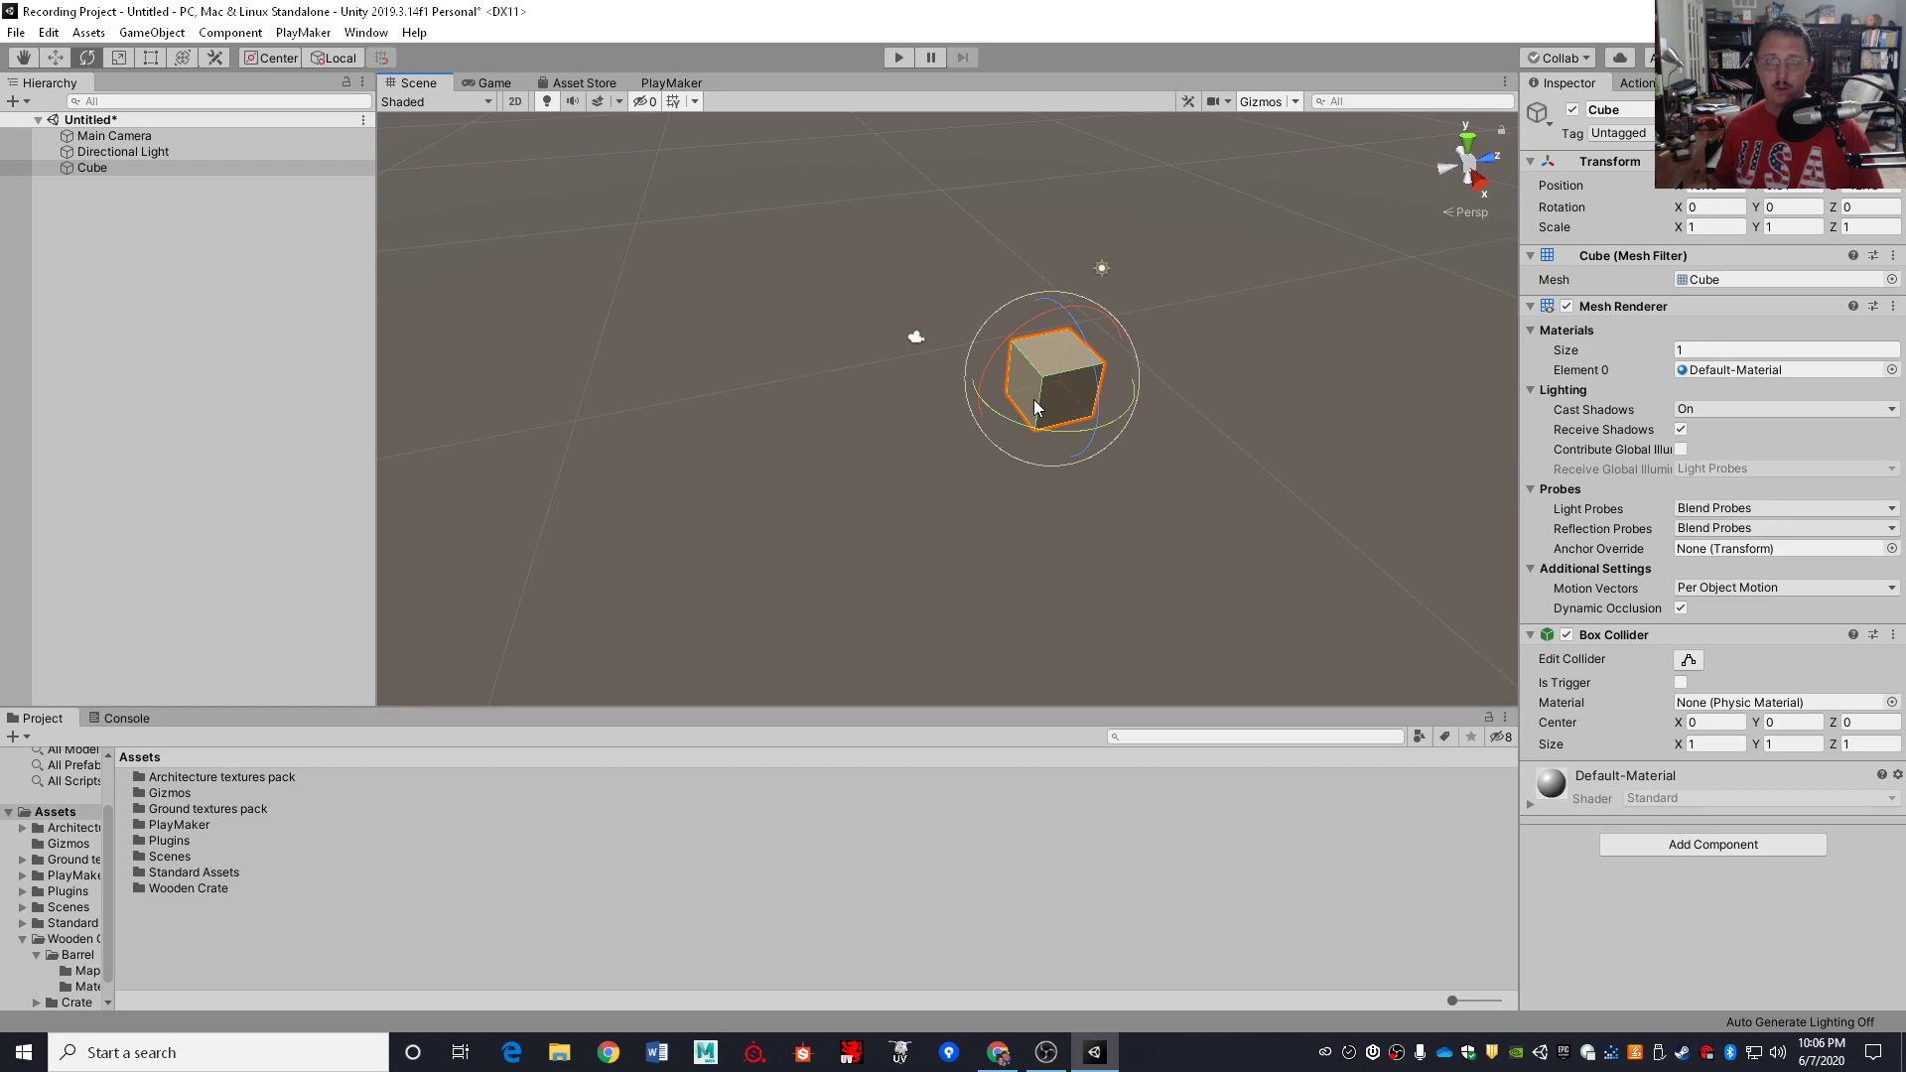
drag(981, 451, 996, 405)
drag(1042, 345, 909, 510)
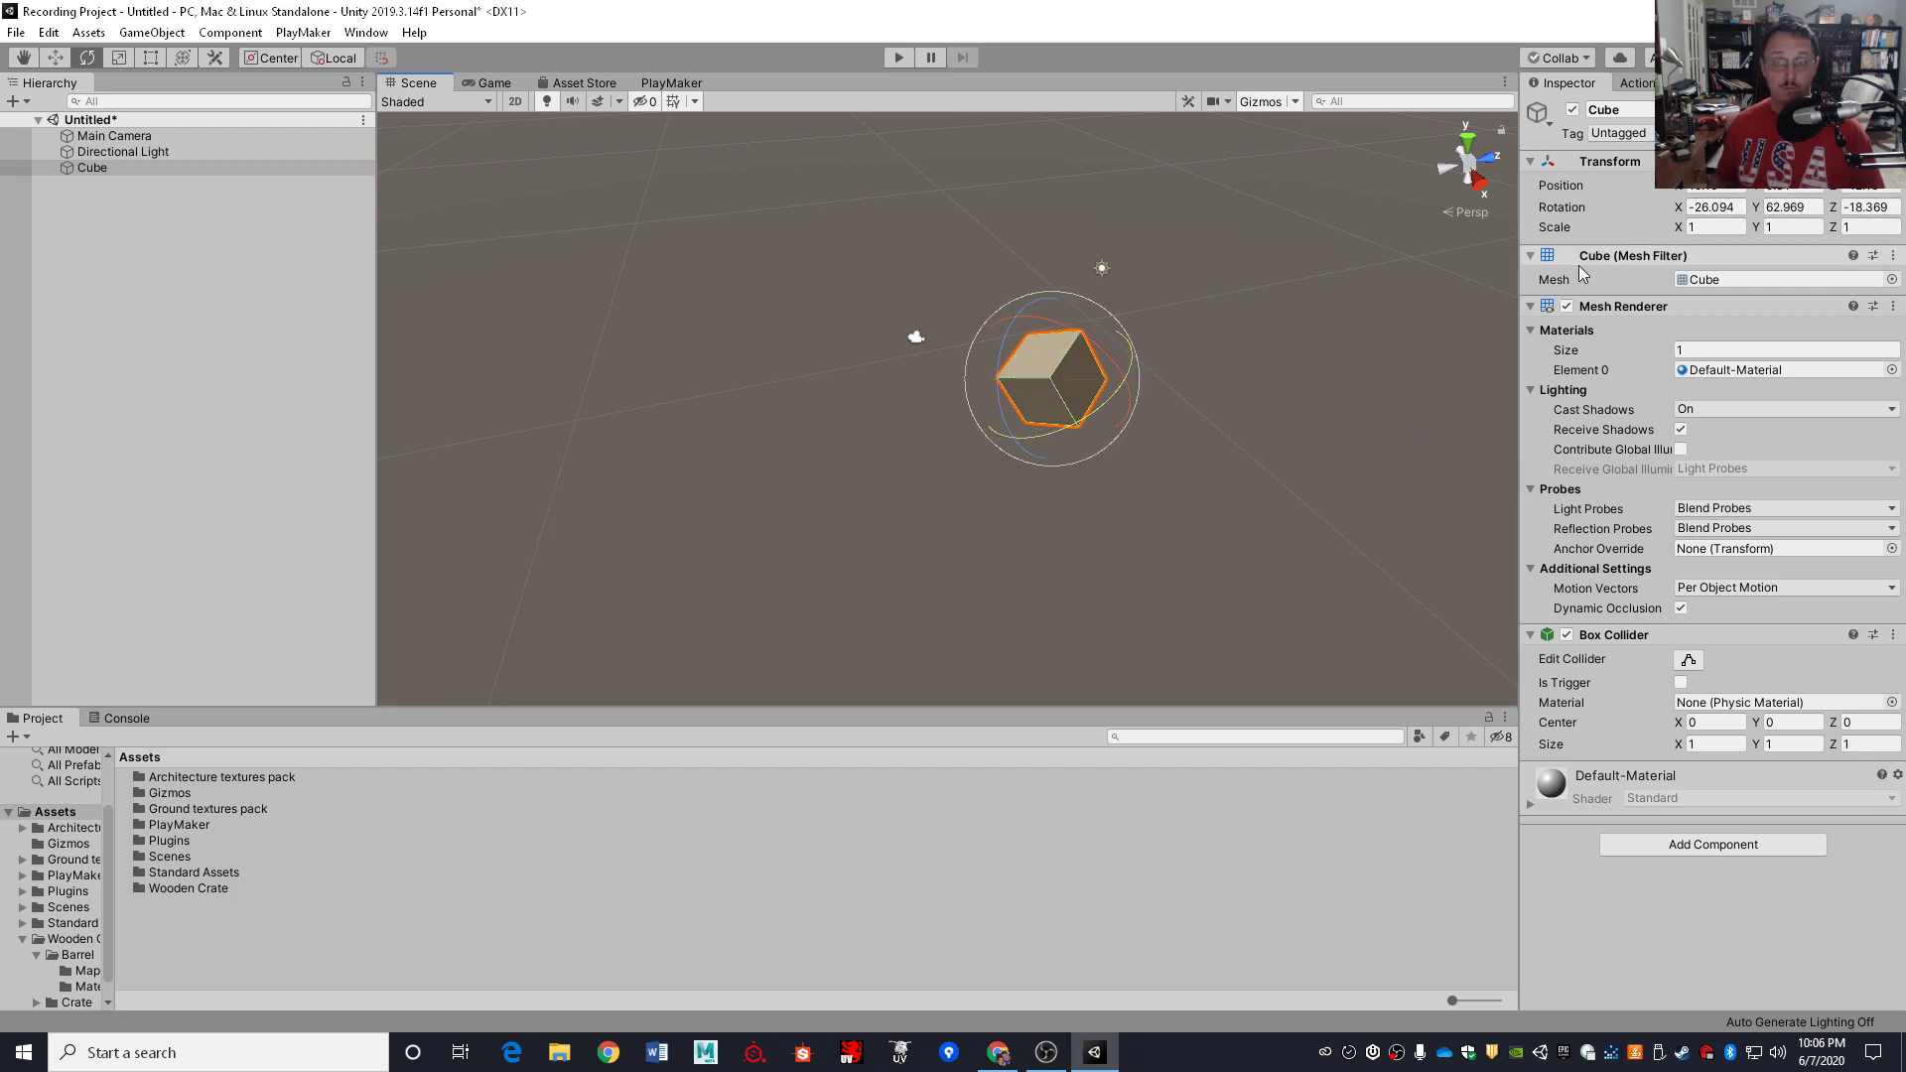
Scale the cube freely along its Z, X and Y axes to about 3.3, 2.5 and -1.7
key(r)
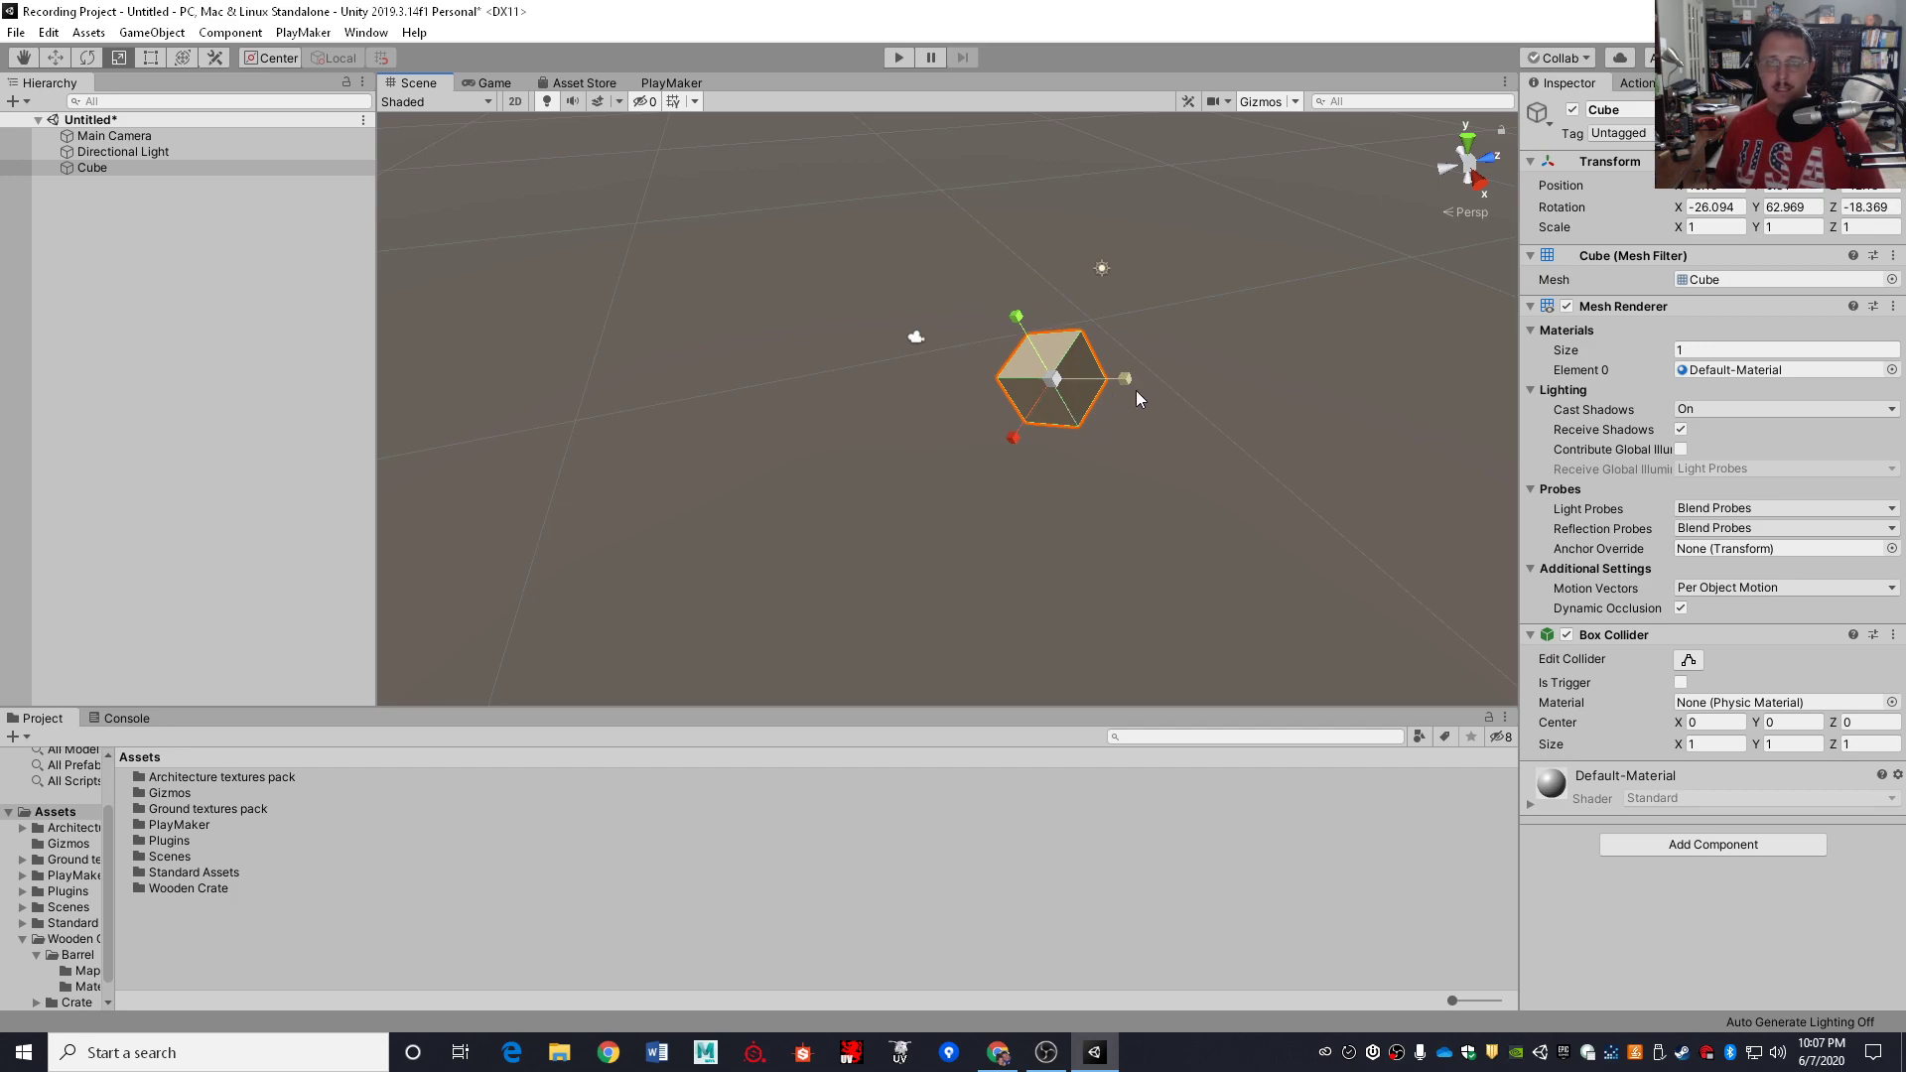
mouse_move(1126, 377)
mouse_down()
mouse_move(1261, 391)
mouse_move(1122, 373)
mouse_up()
drag(1014, 436, 973, 522)
drag(1016, 319, 1086, 478)
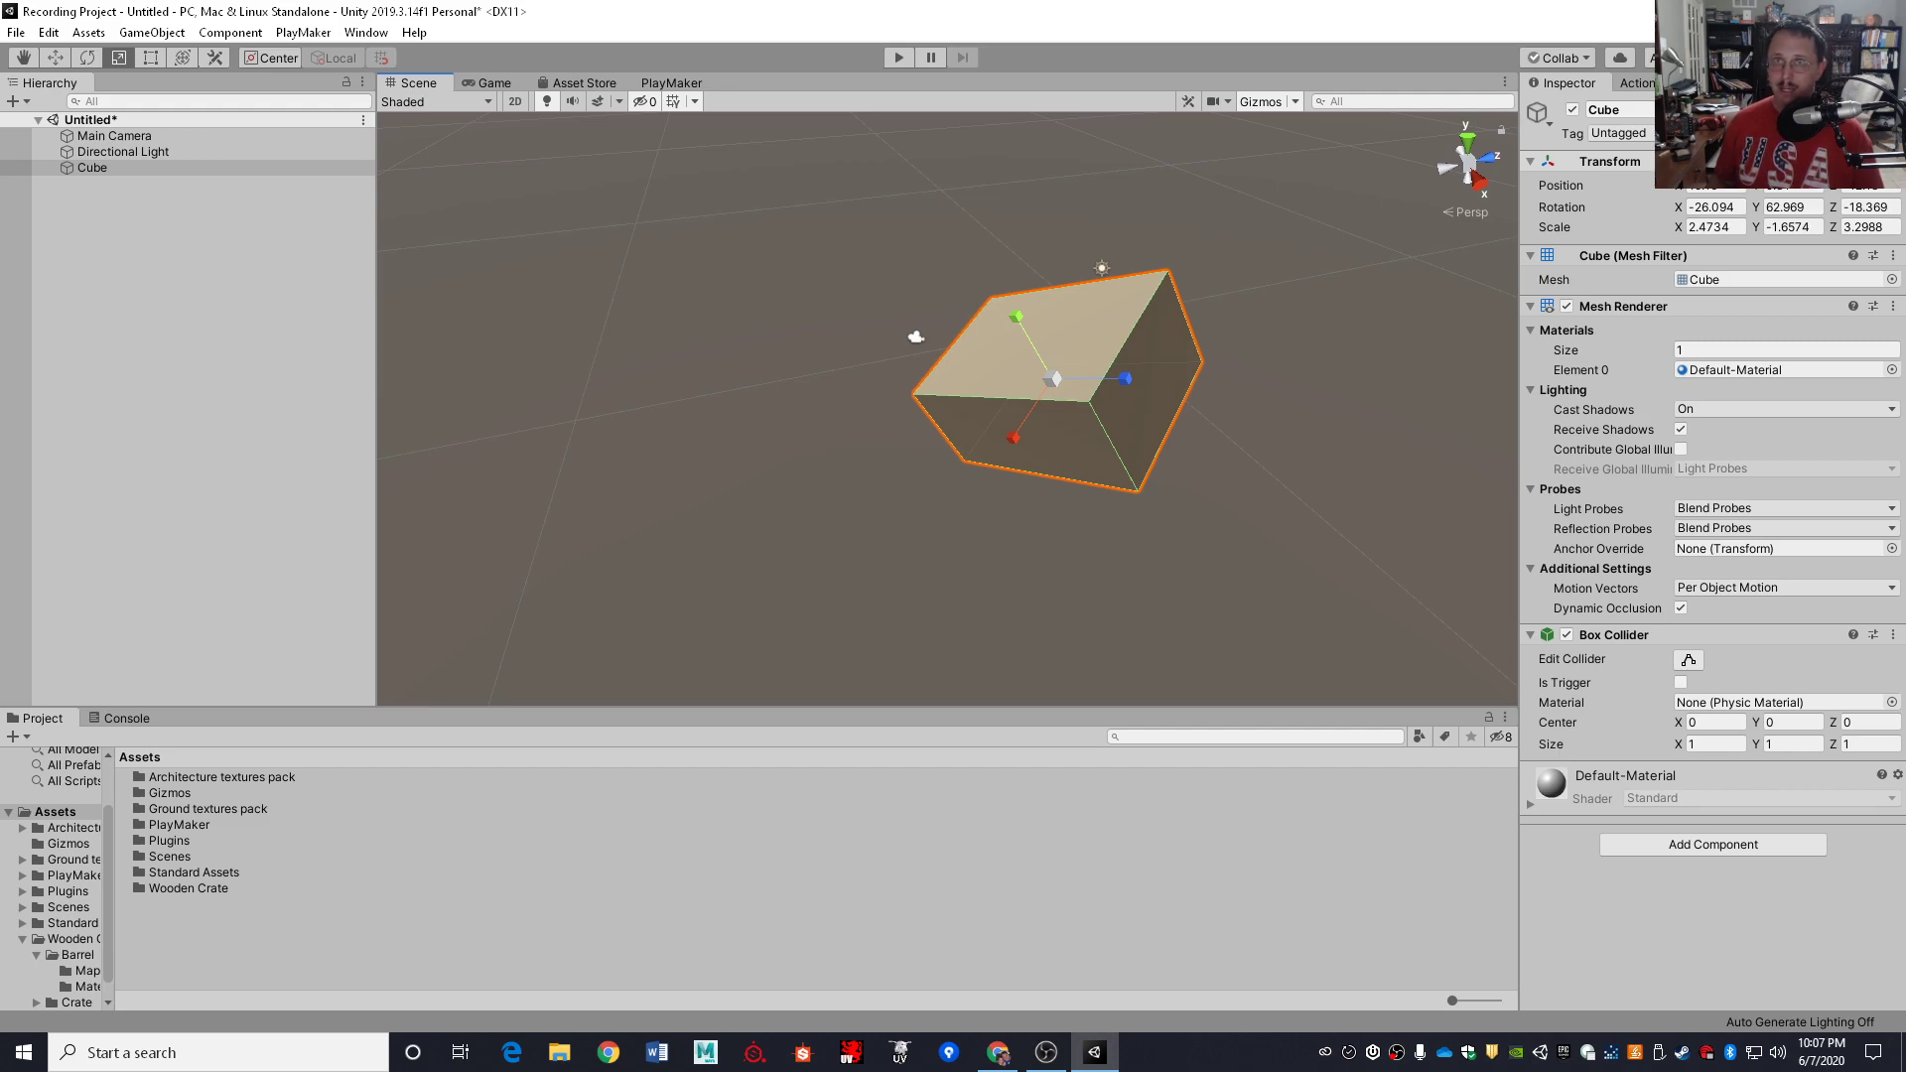
Reset the cube's whole transform and set its X and Z scale to 25
click(1893, 162)
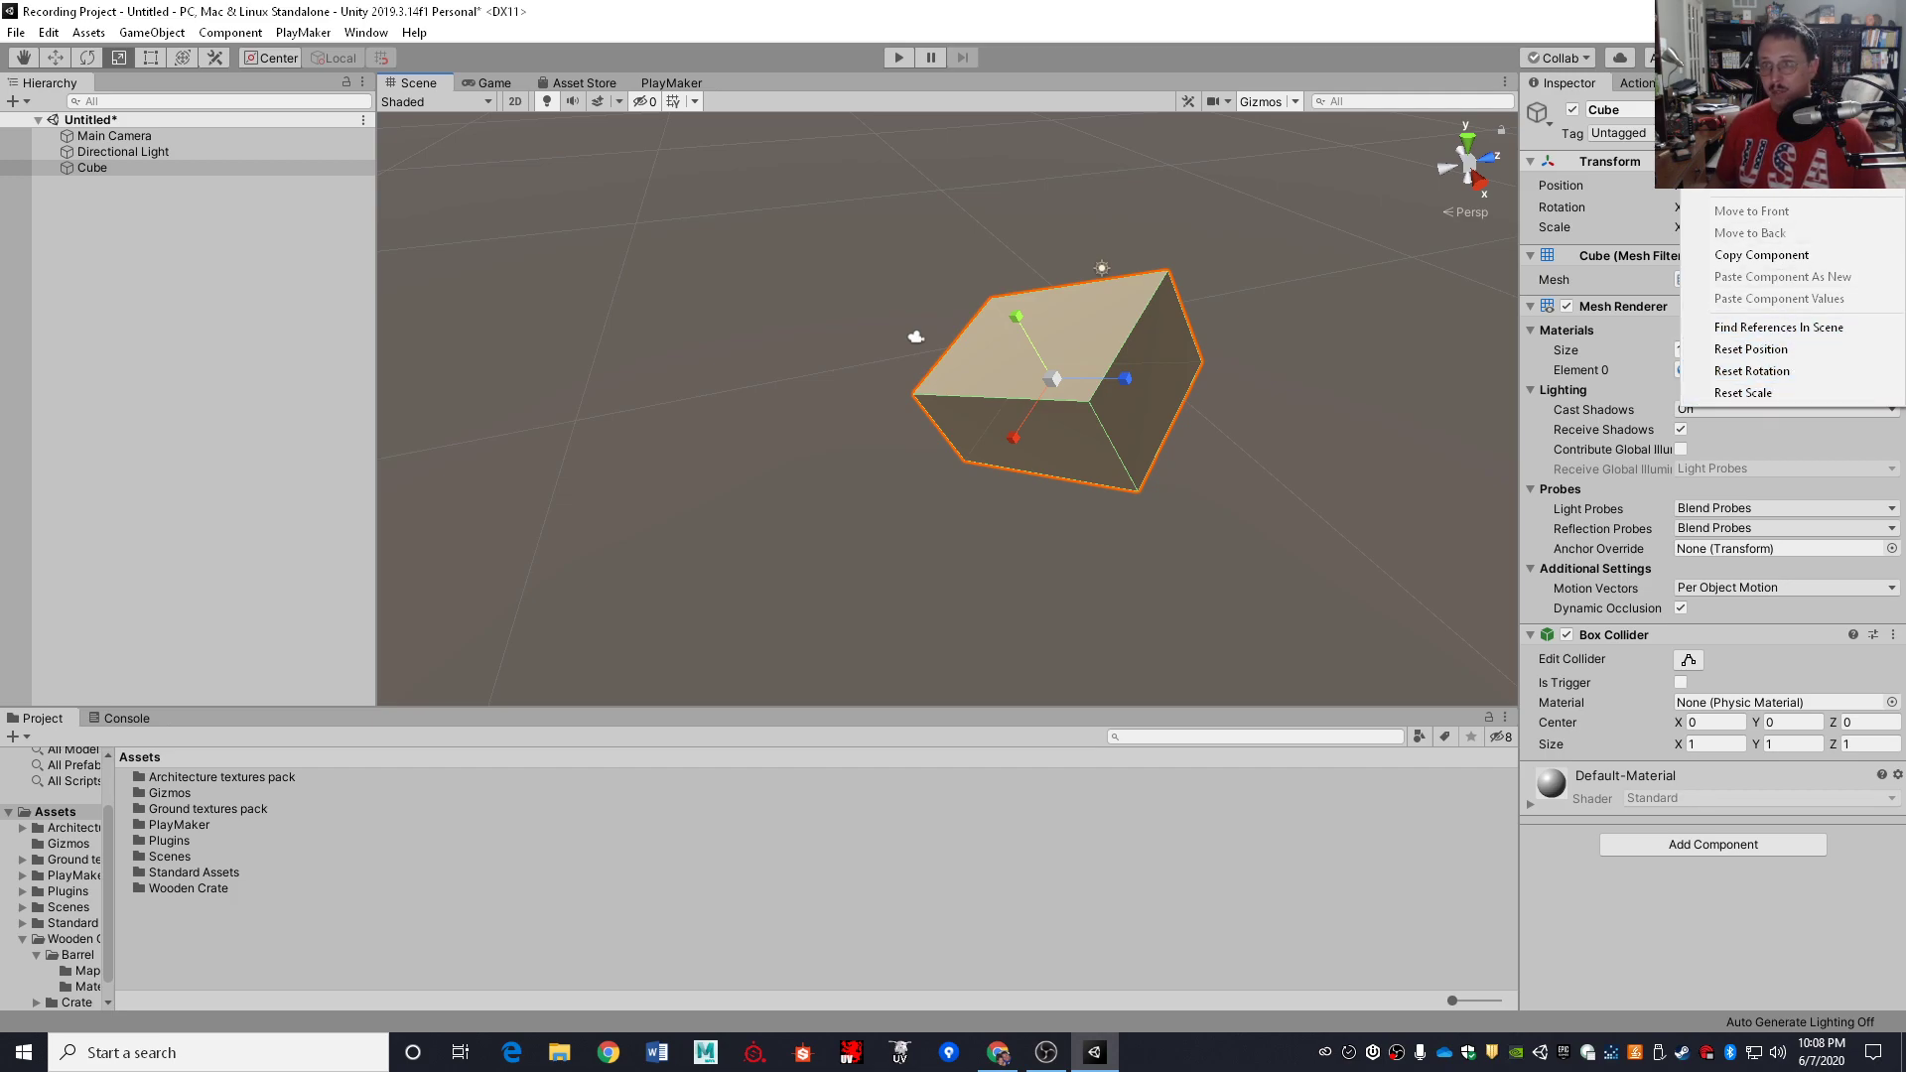
click(1741, 191)
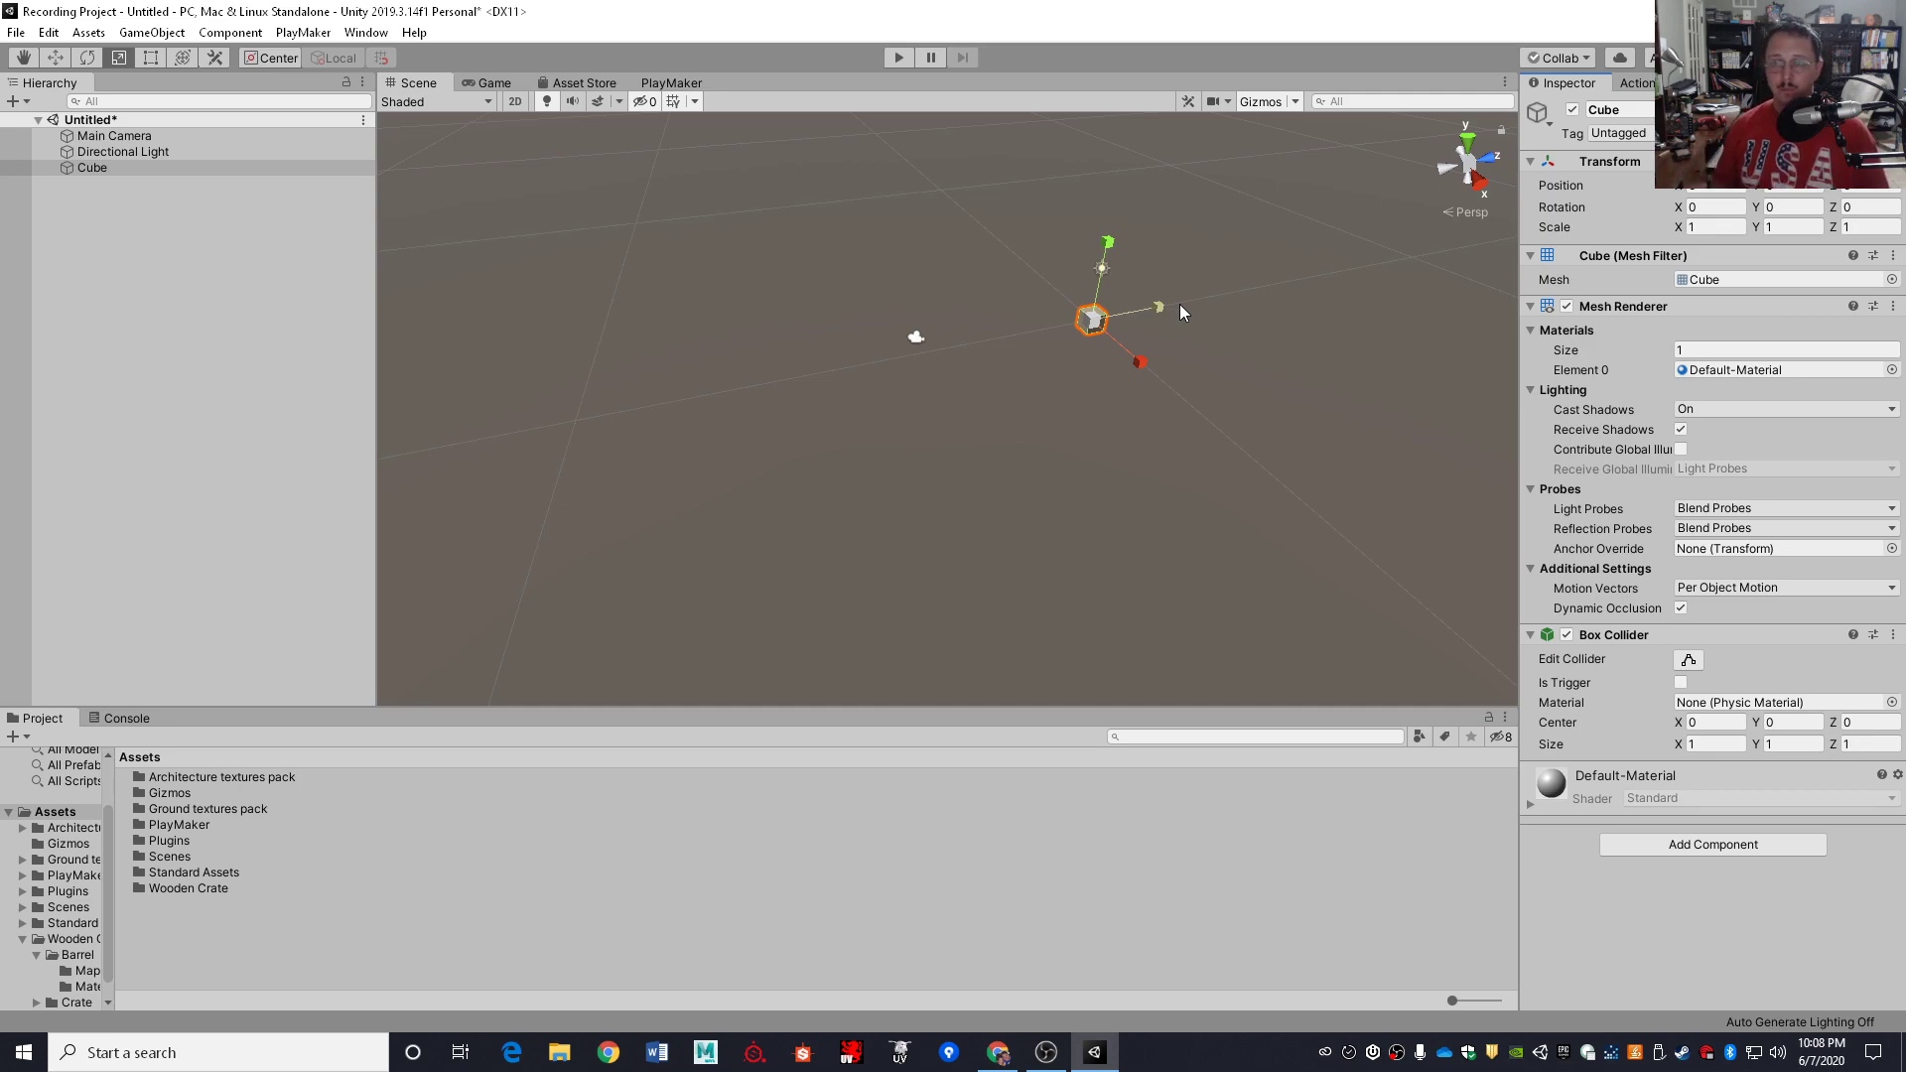
click(1714, 226)
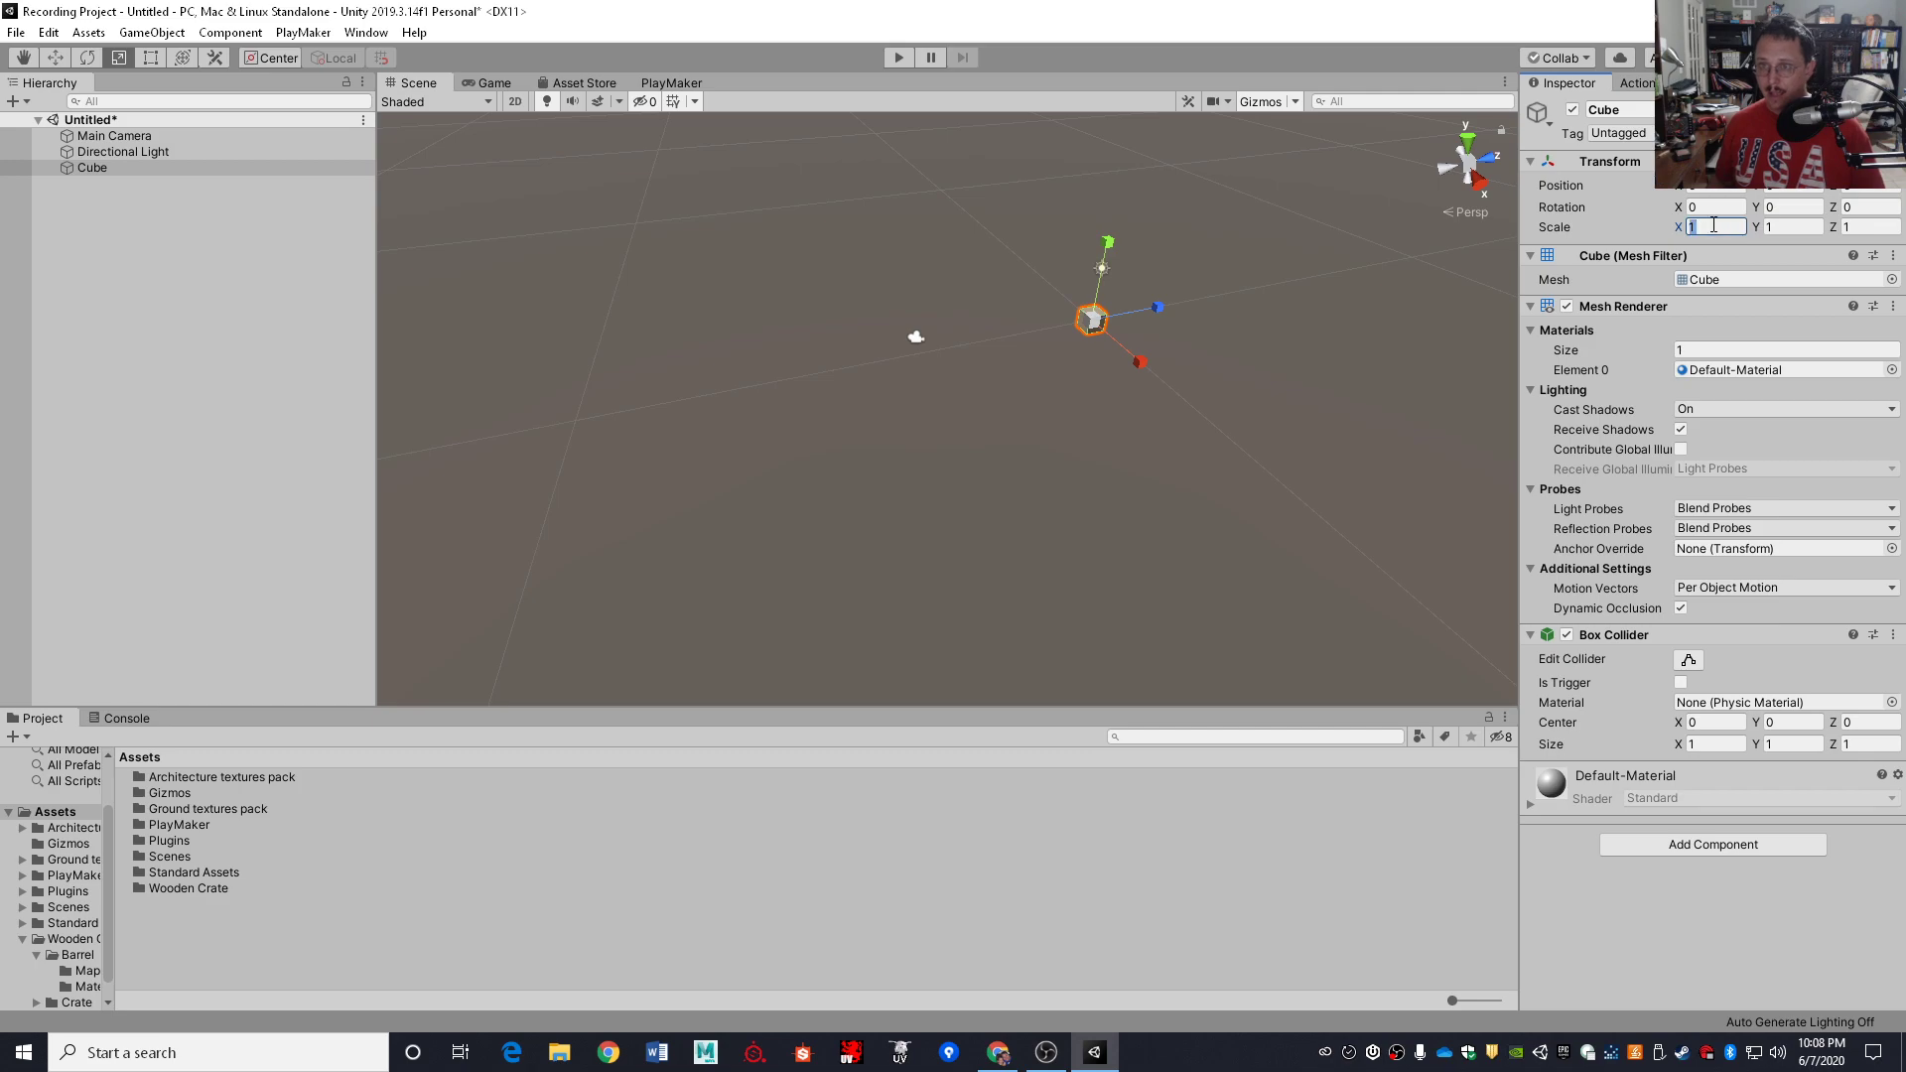
text(25)
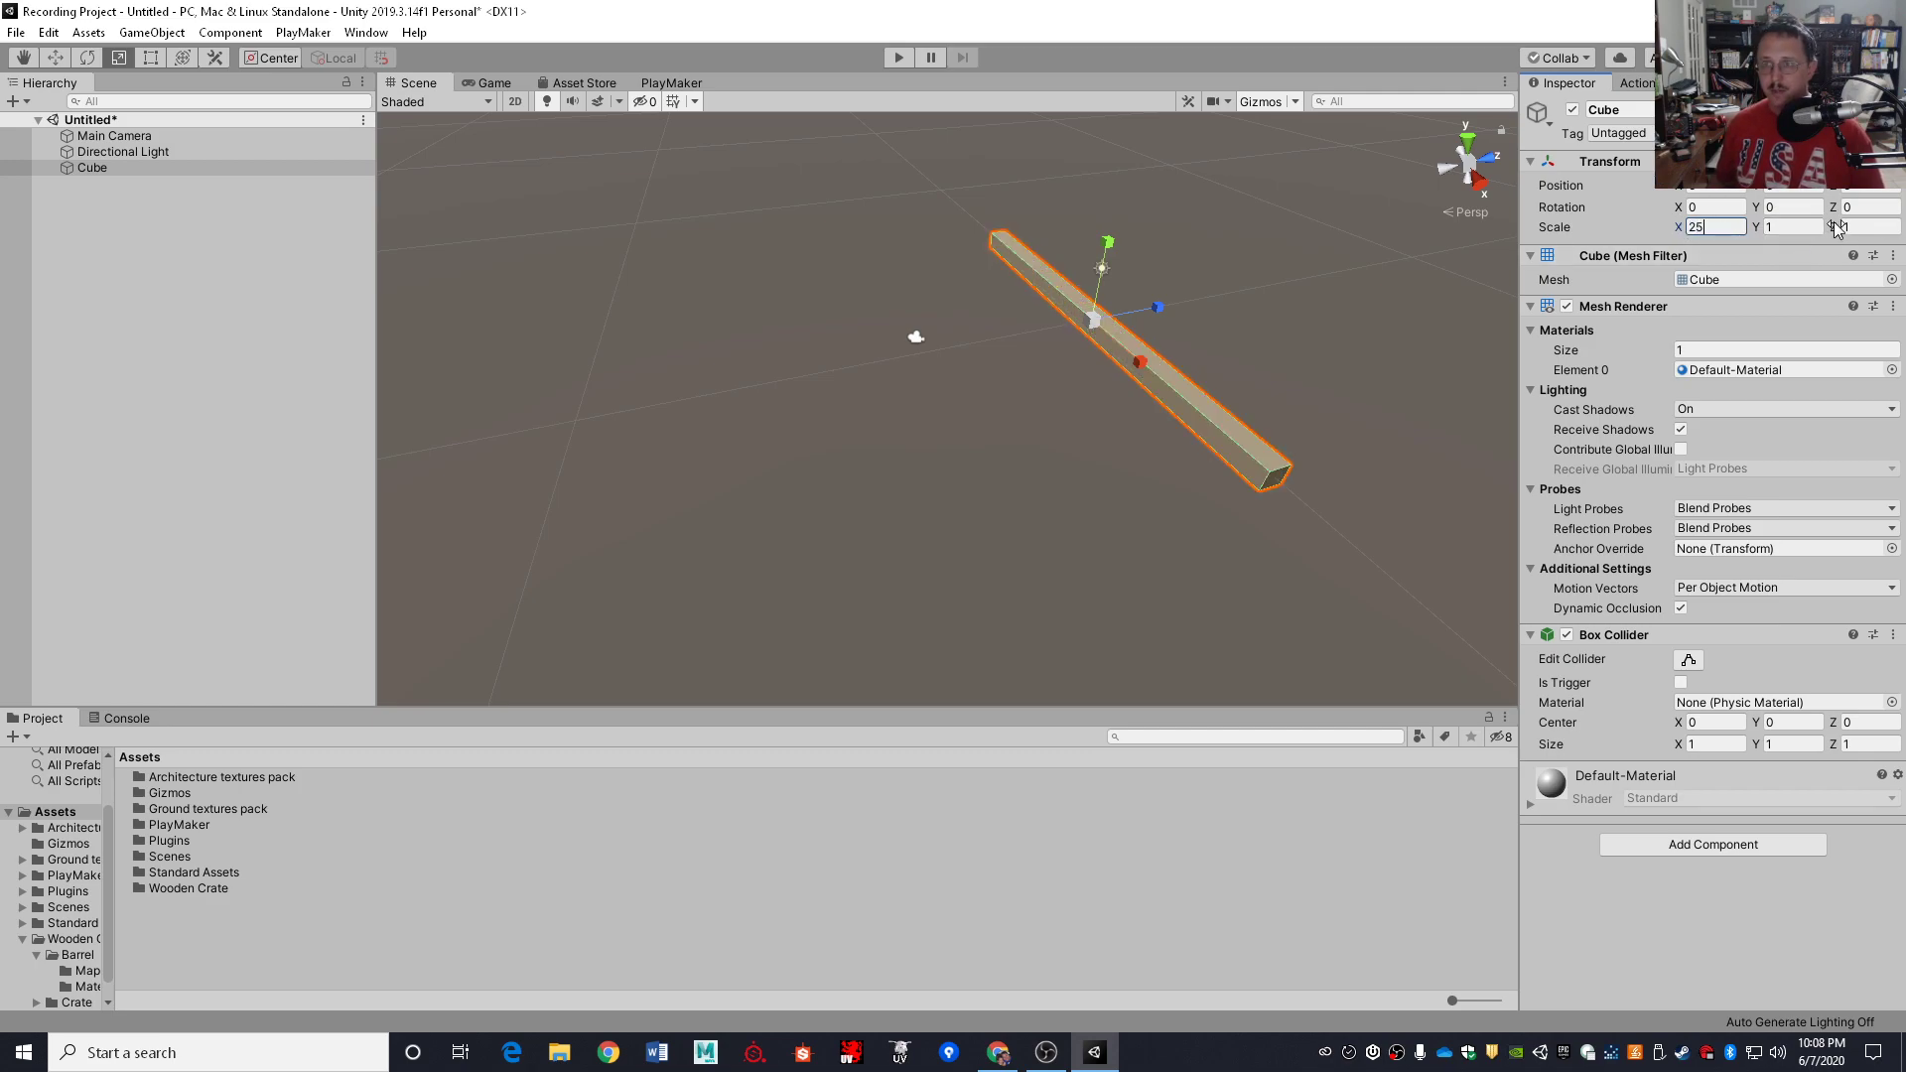
text(25)
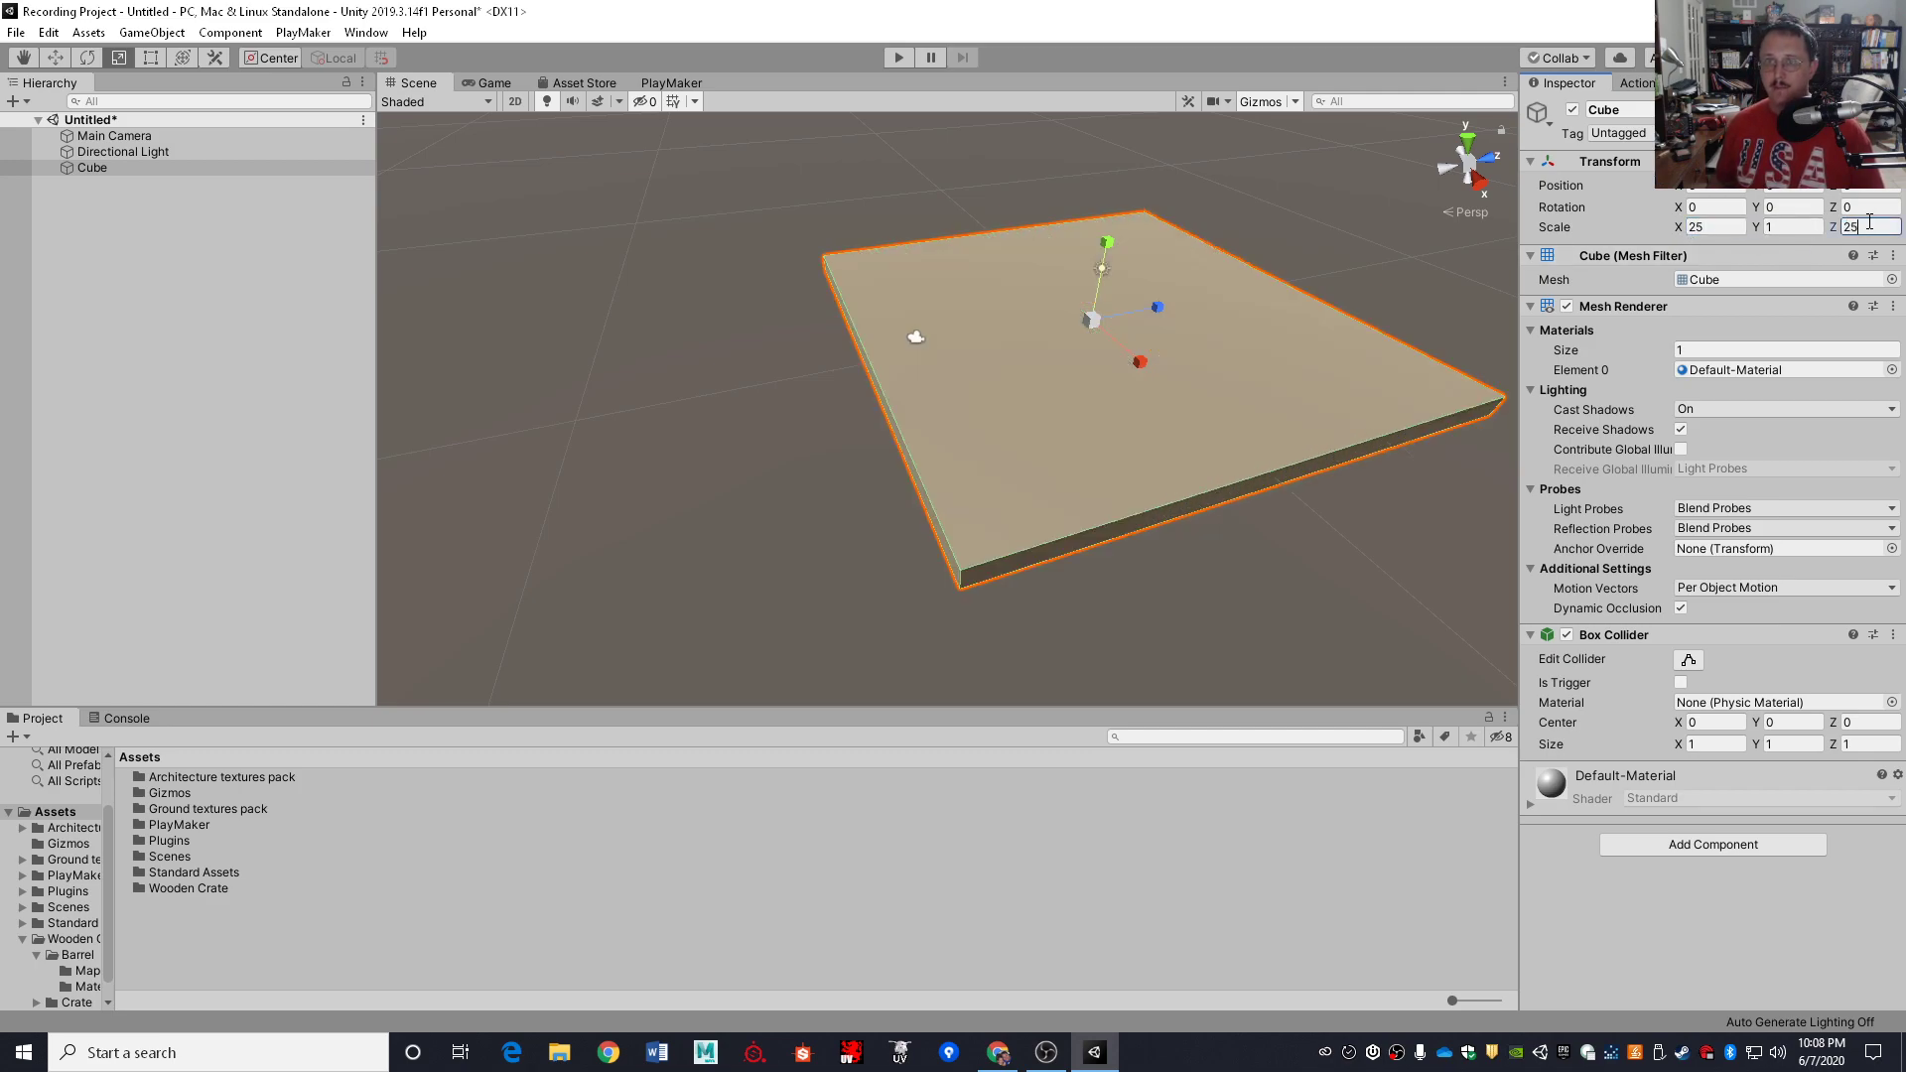
click(1719, 227)
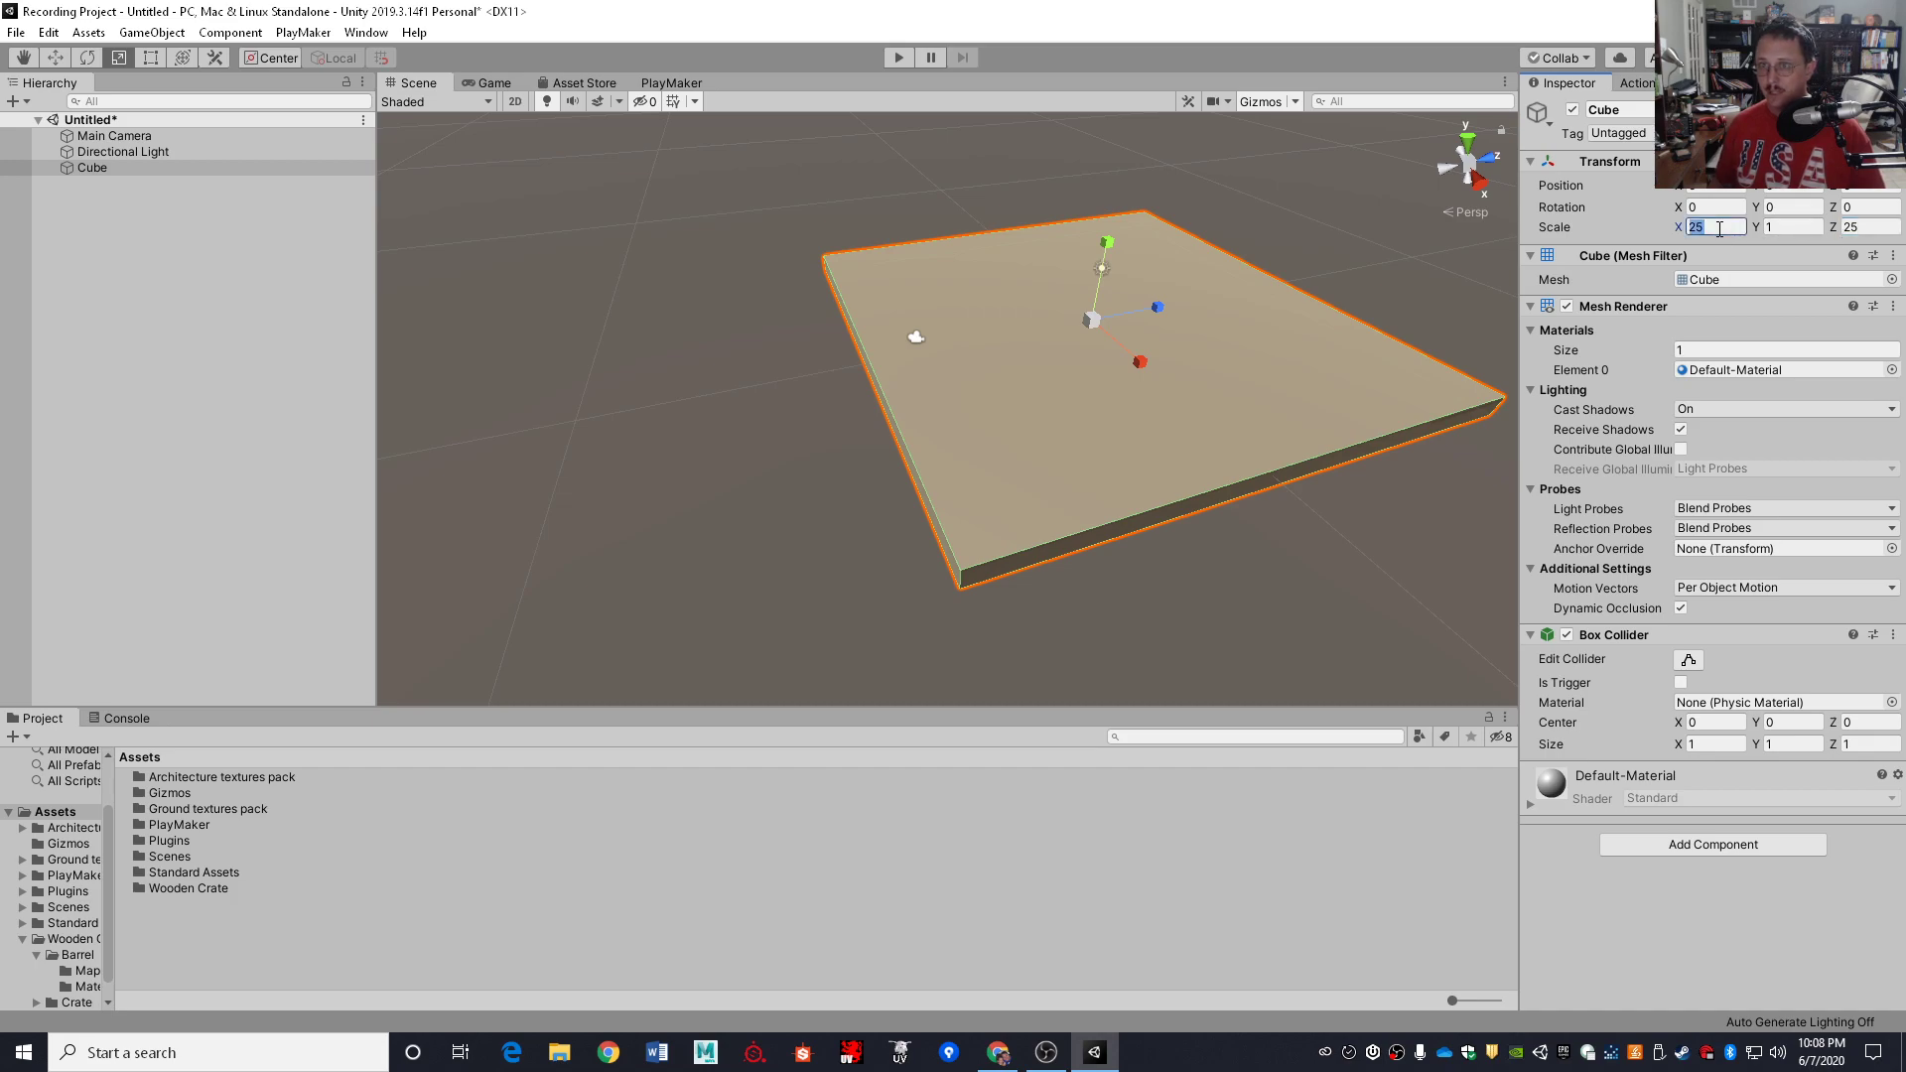
click(1724, 229)
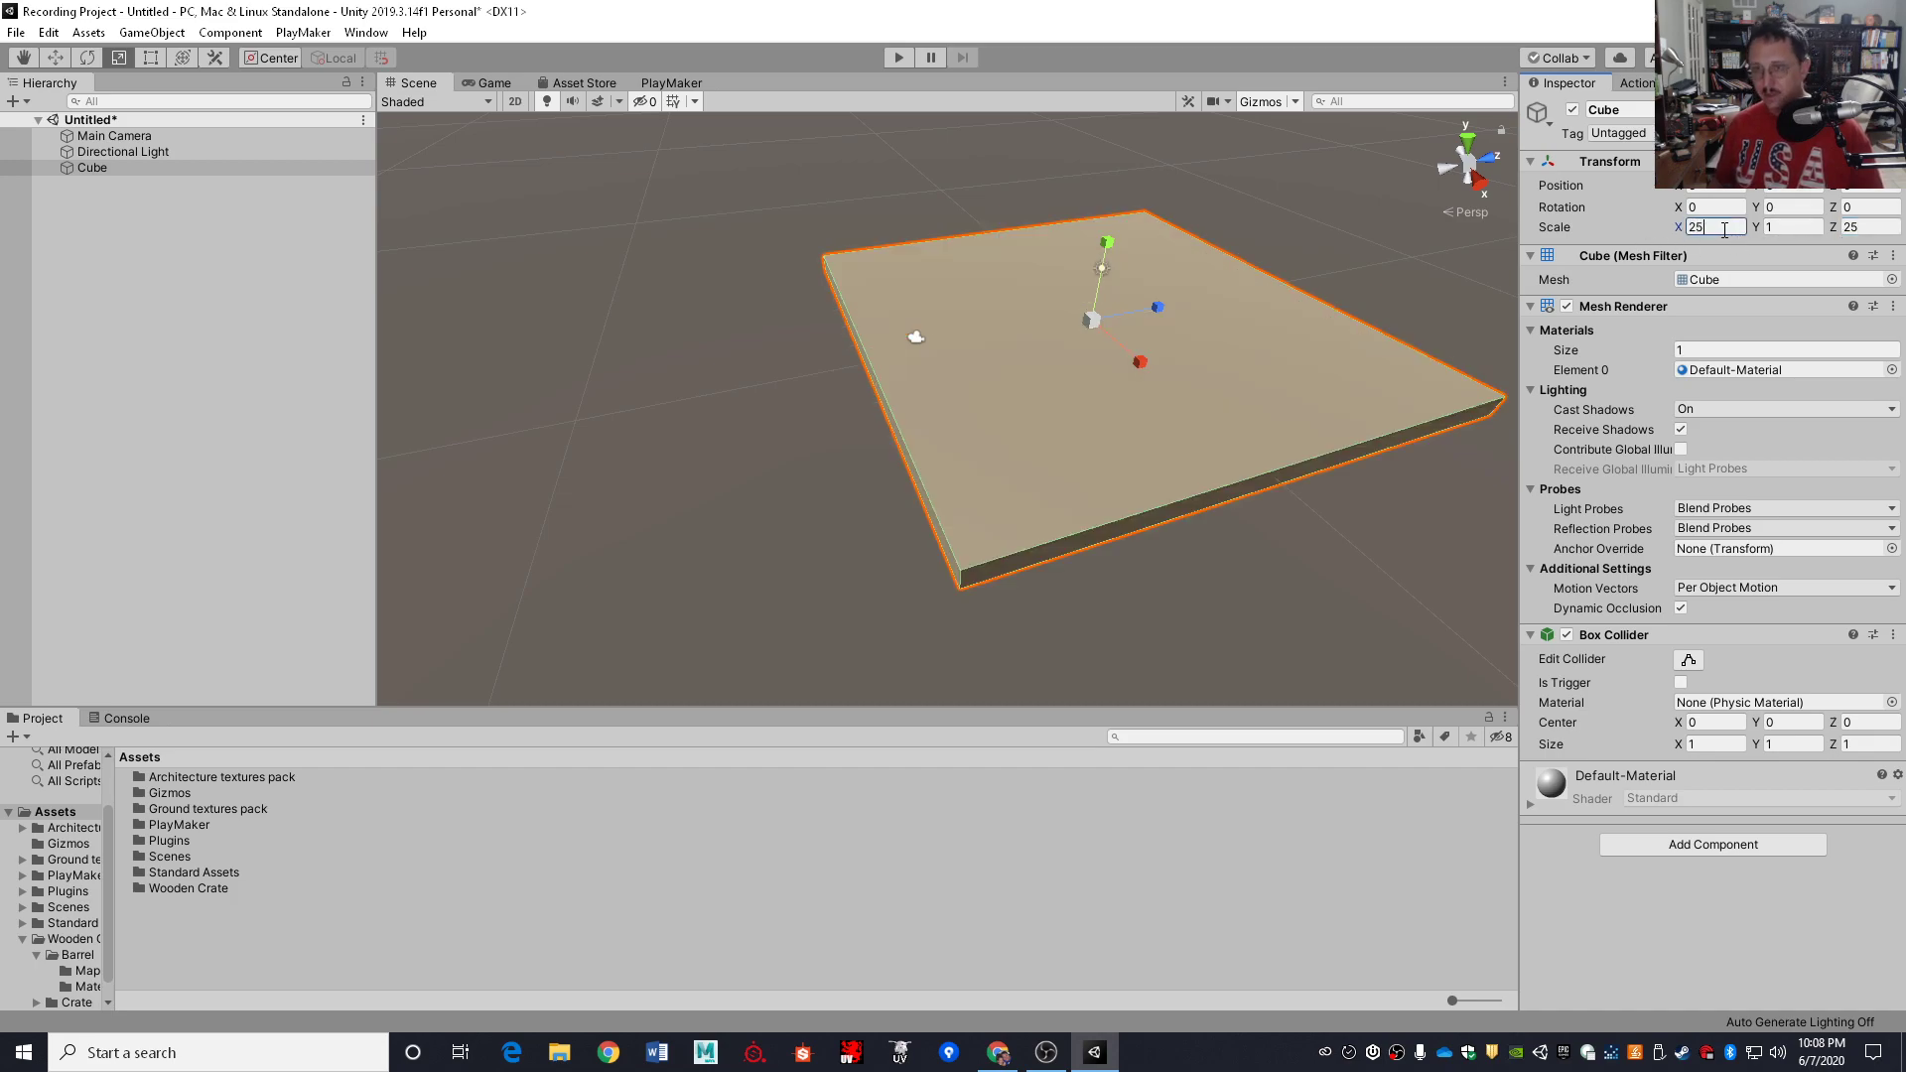
click(1865, 229)
text(25)
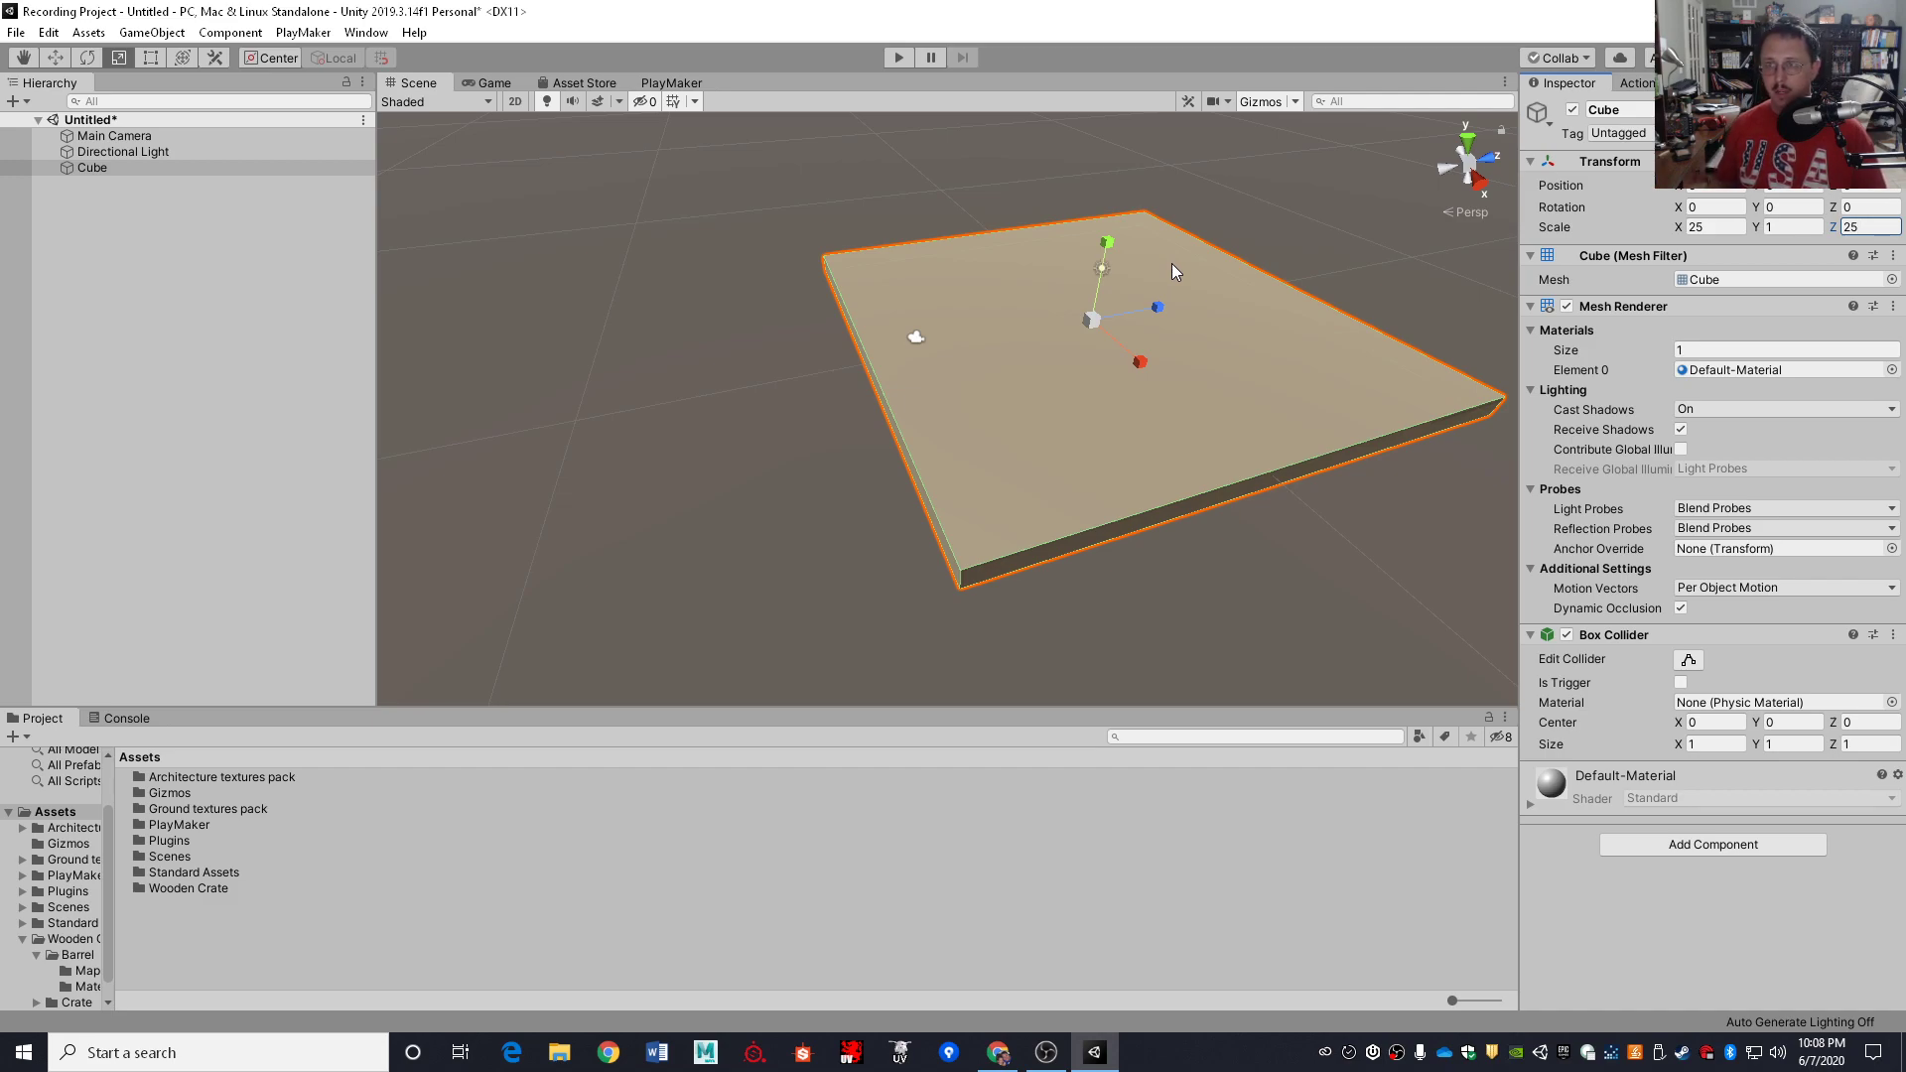
Try a Z scale of 253 on the flattened cube and restore it to 25
click(1865, 226)
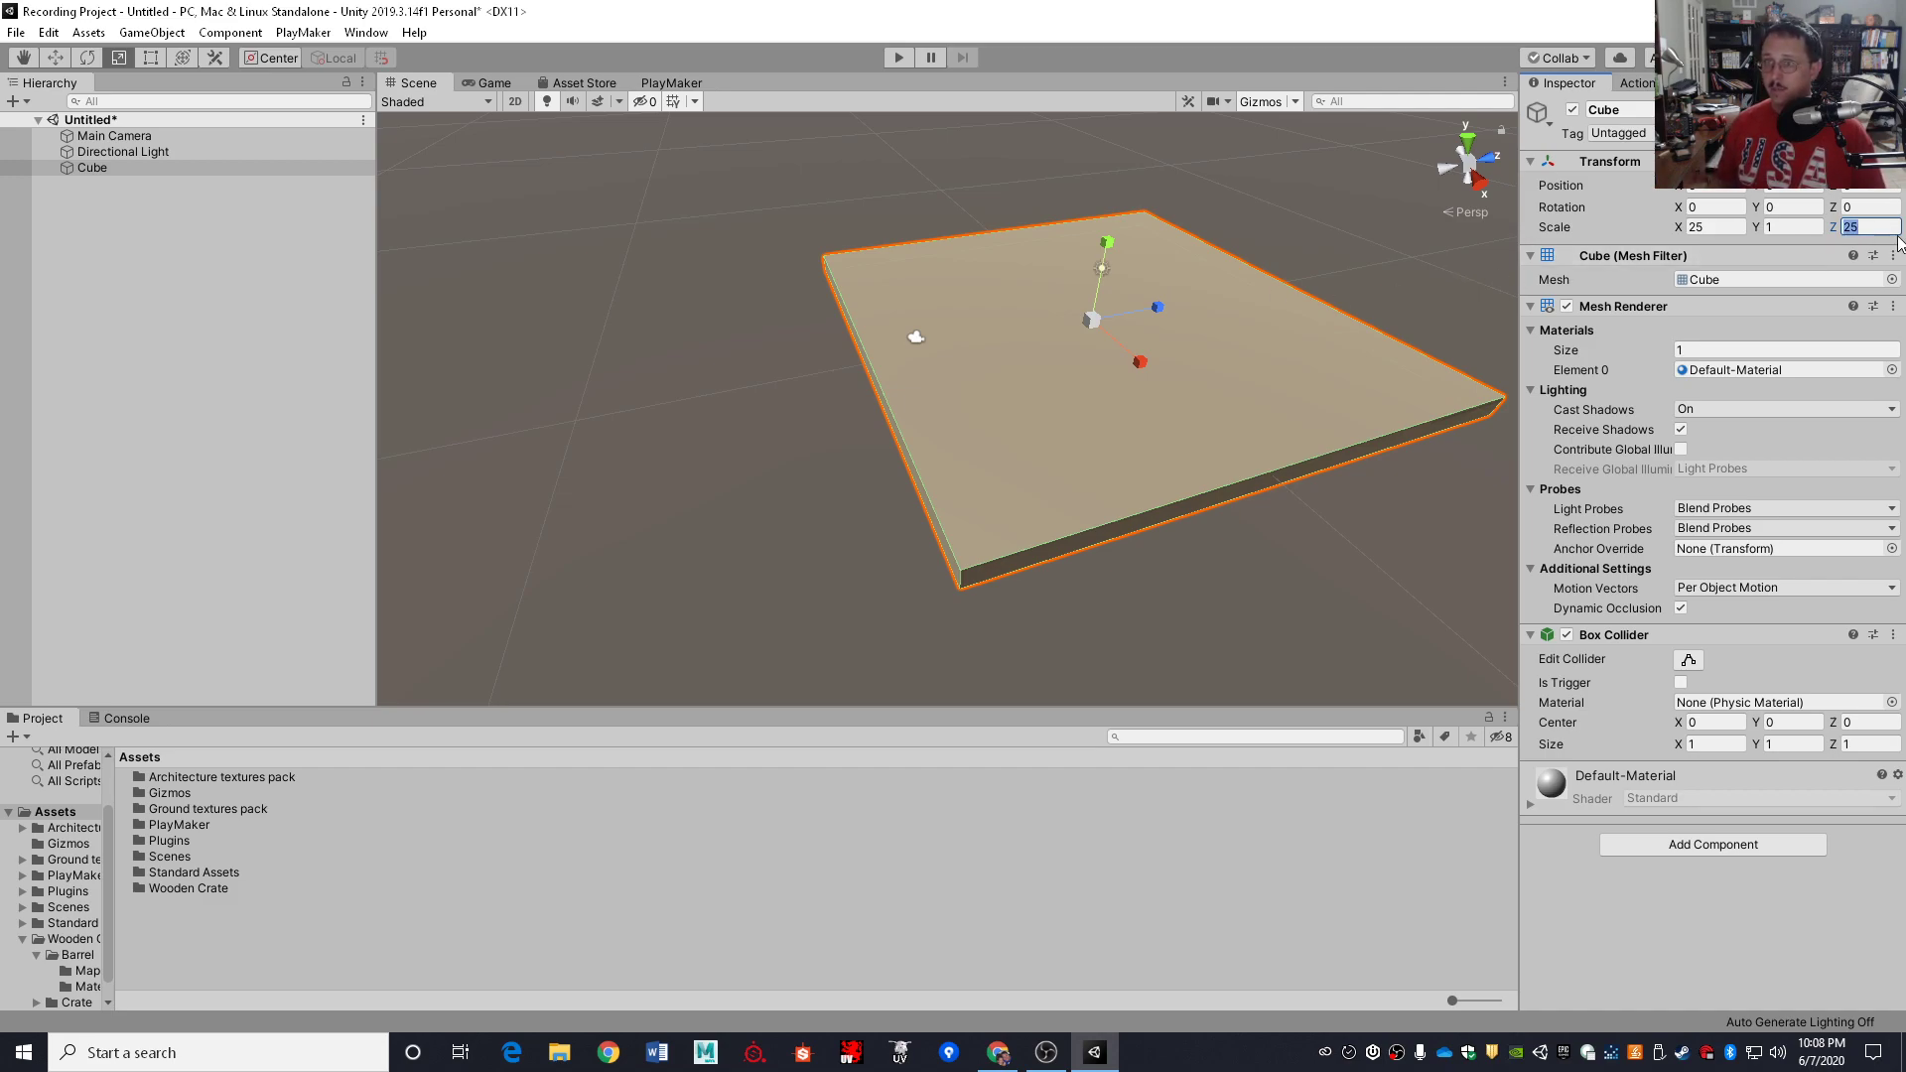
click(1880, 225)
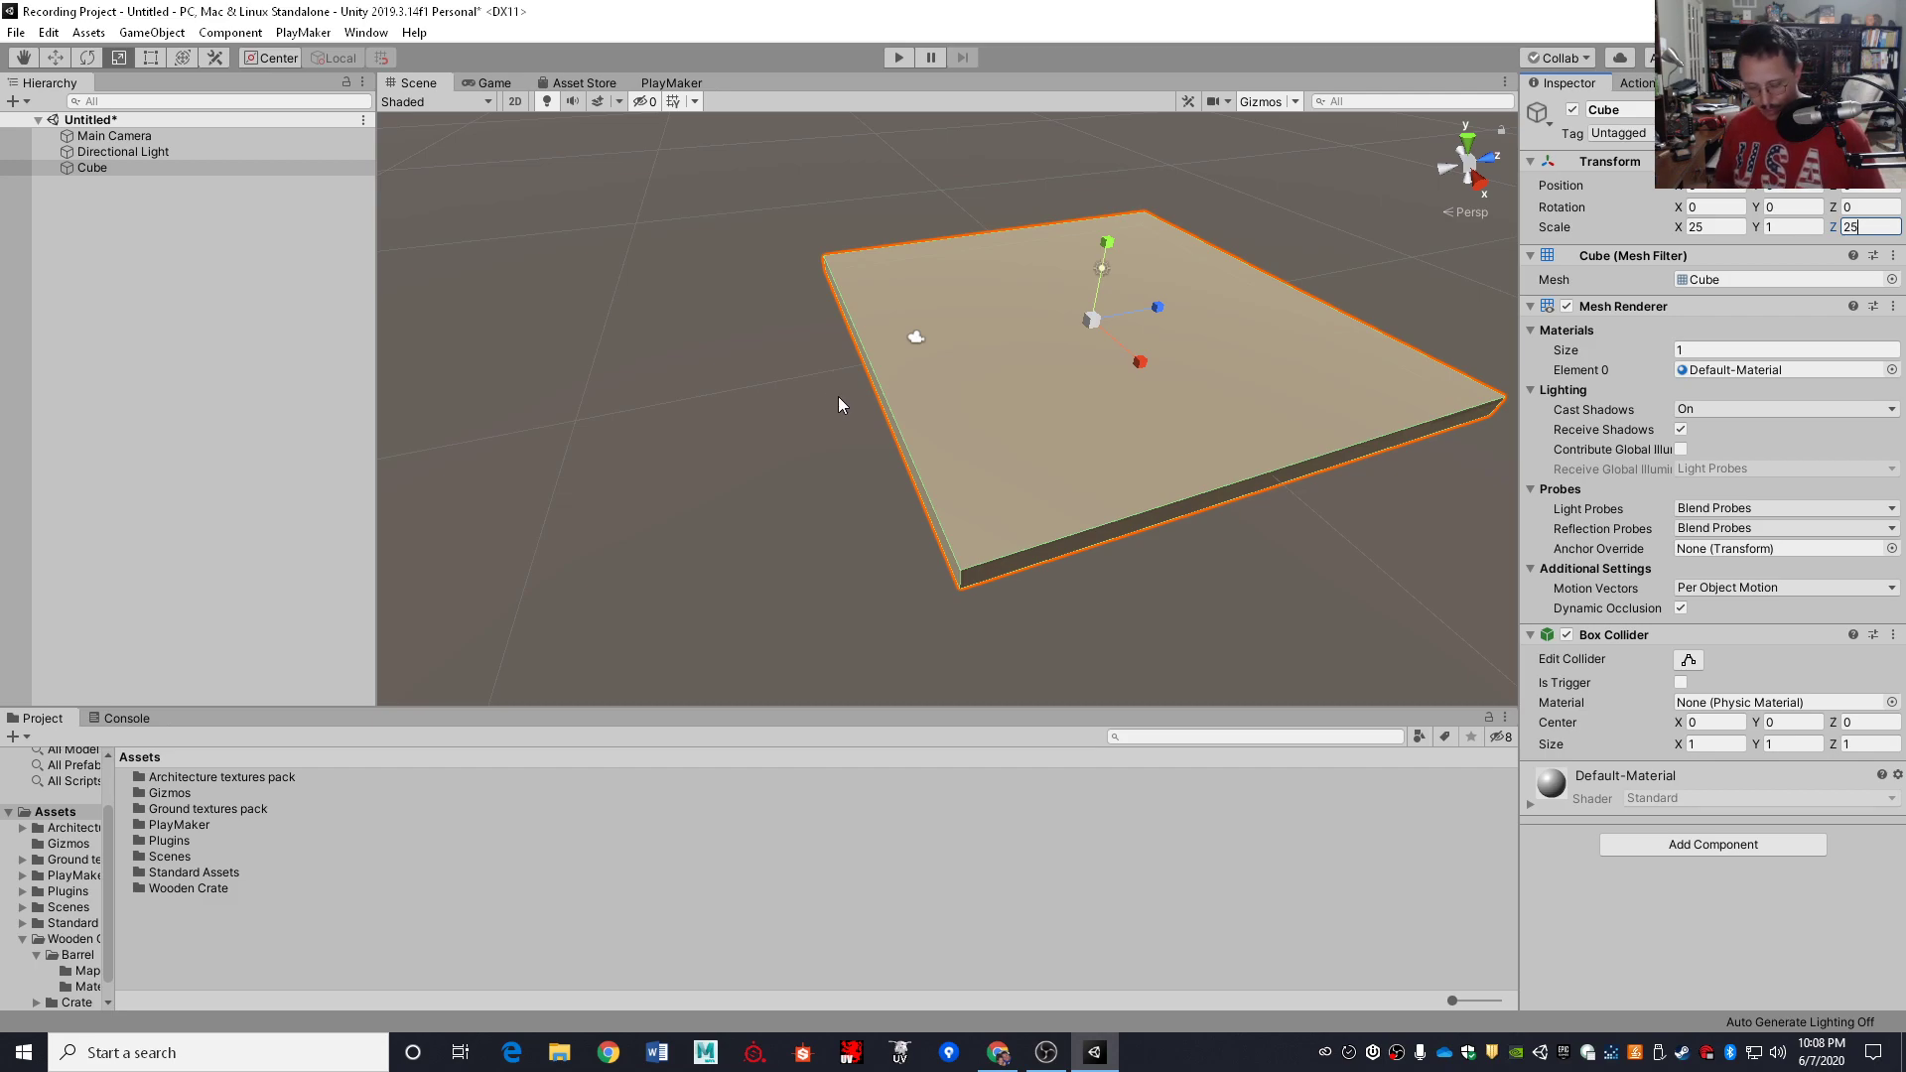
text(3)
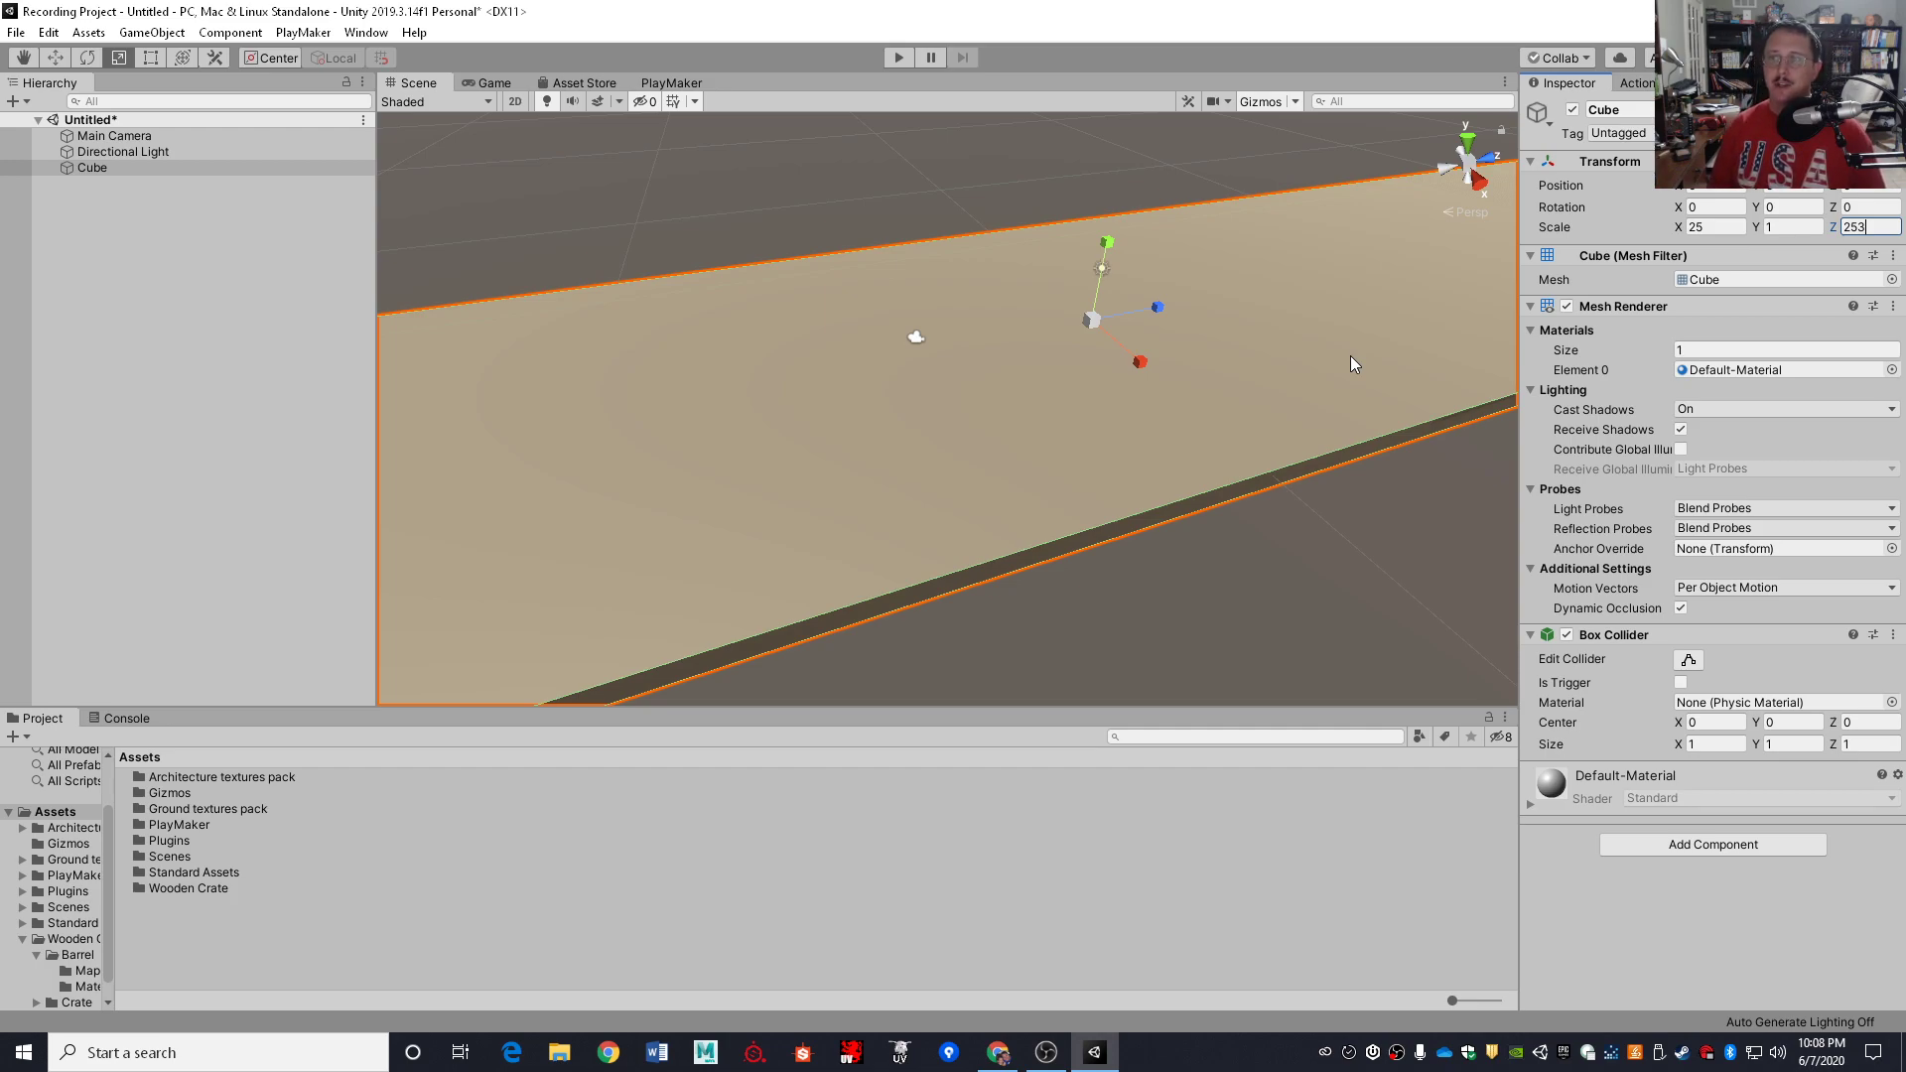
key(BackSpace)
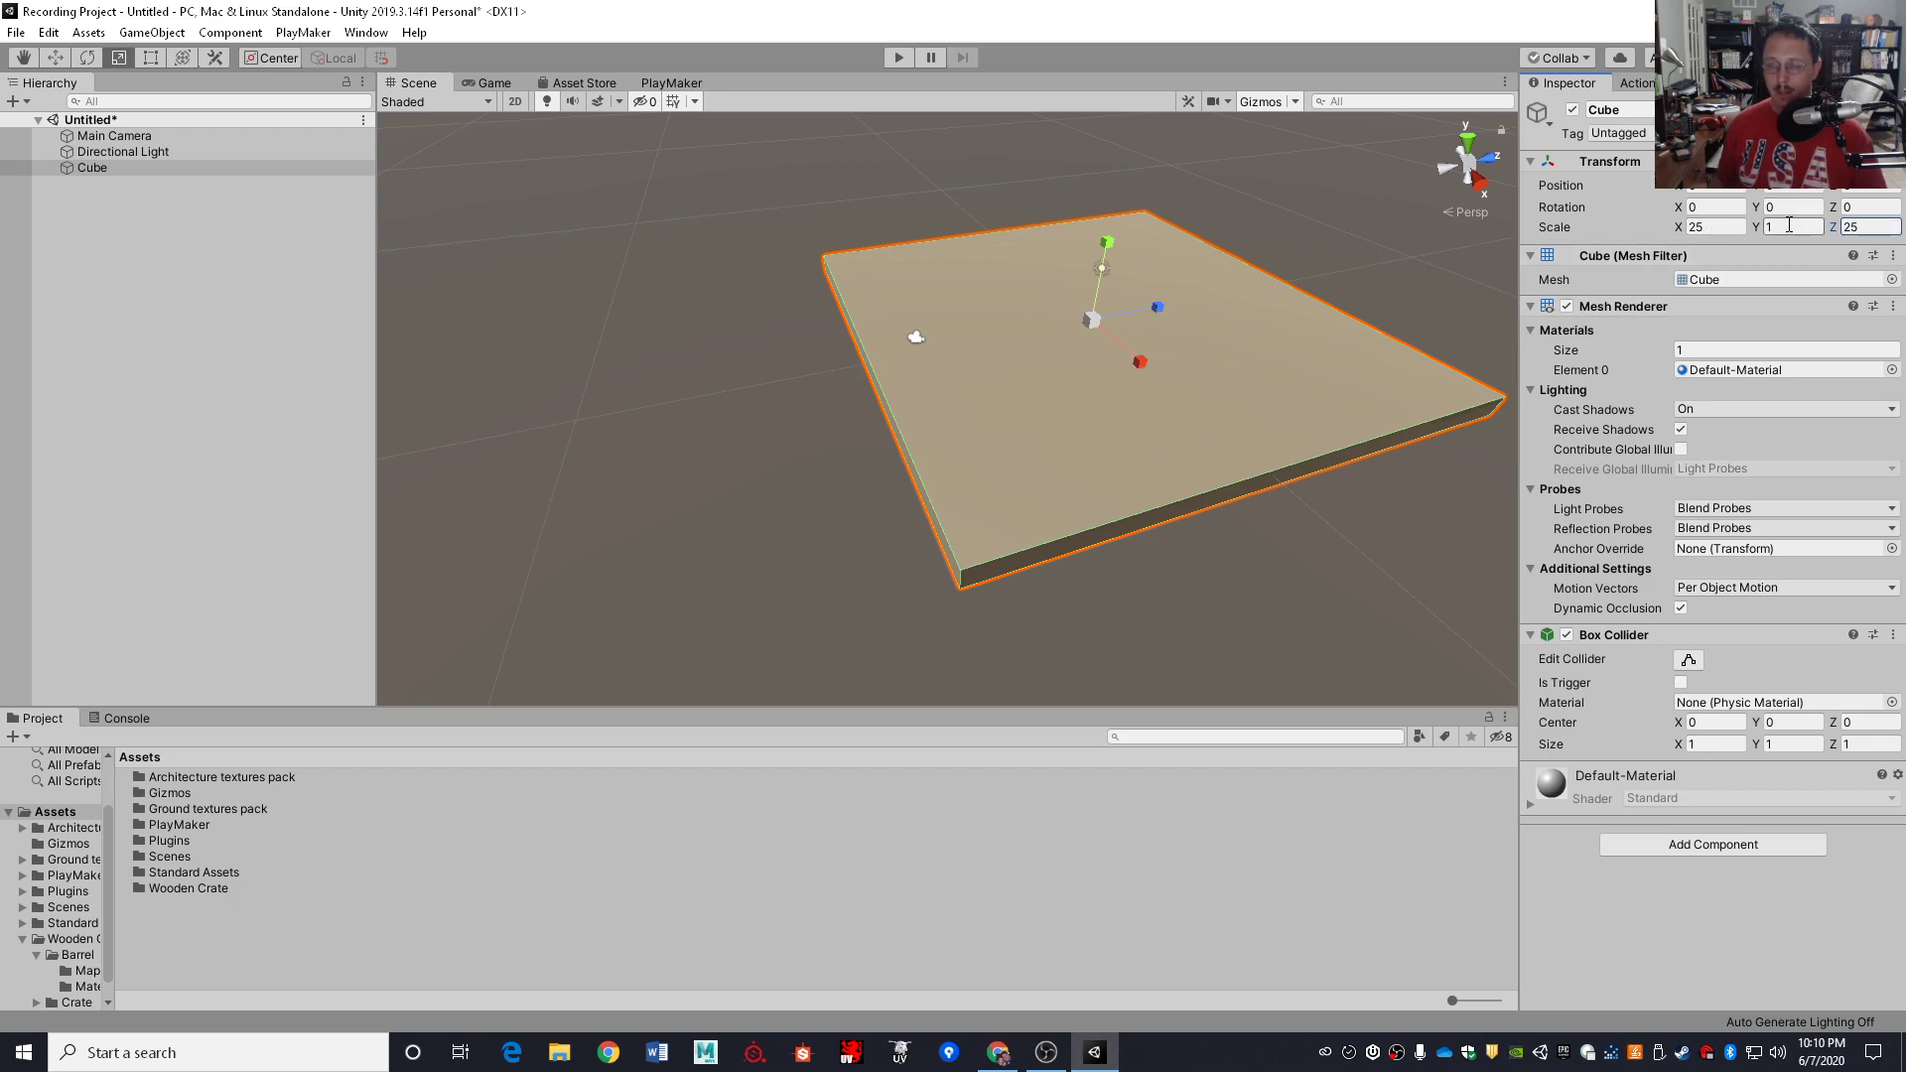
Select the flattened cube and rename it Floor
right_drag(902, 429, 983, 457)
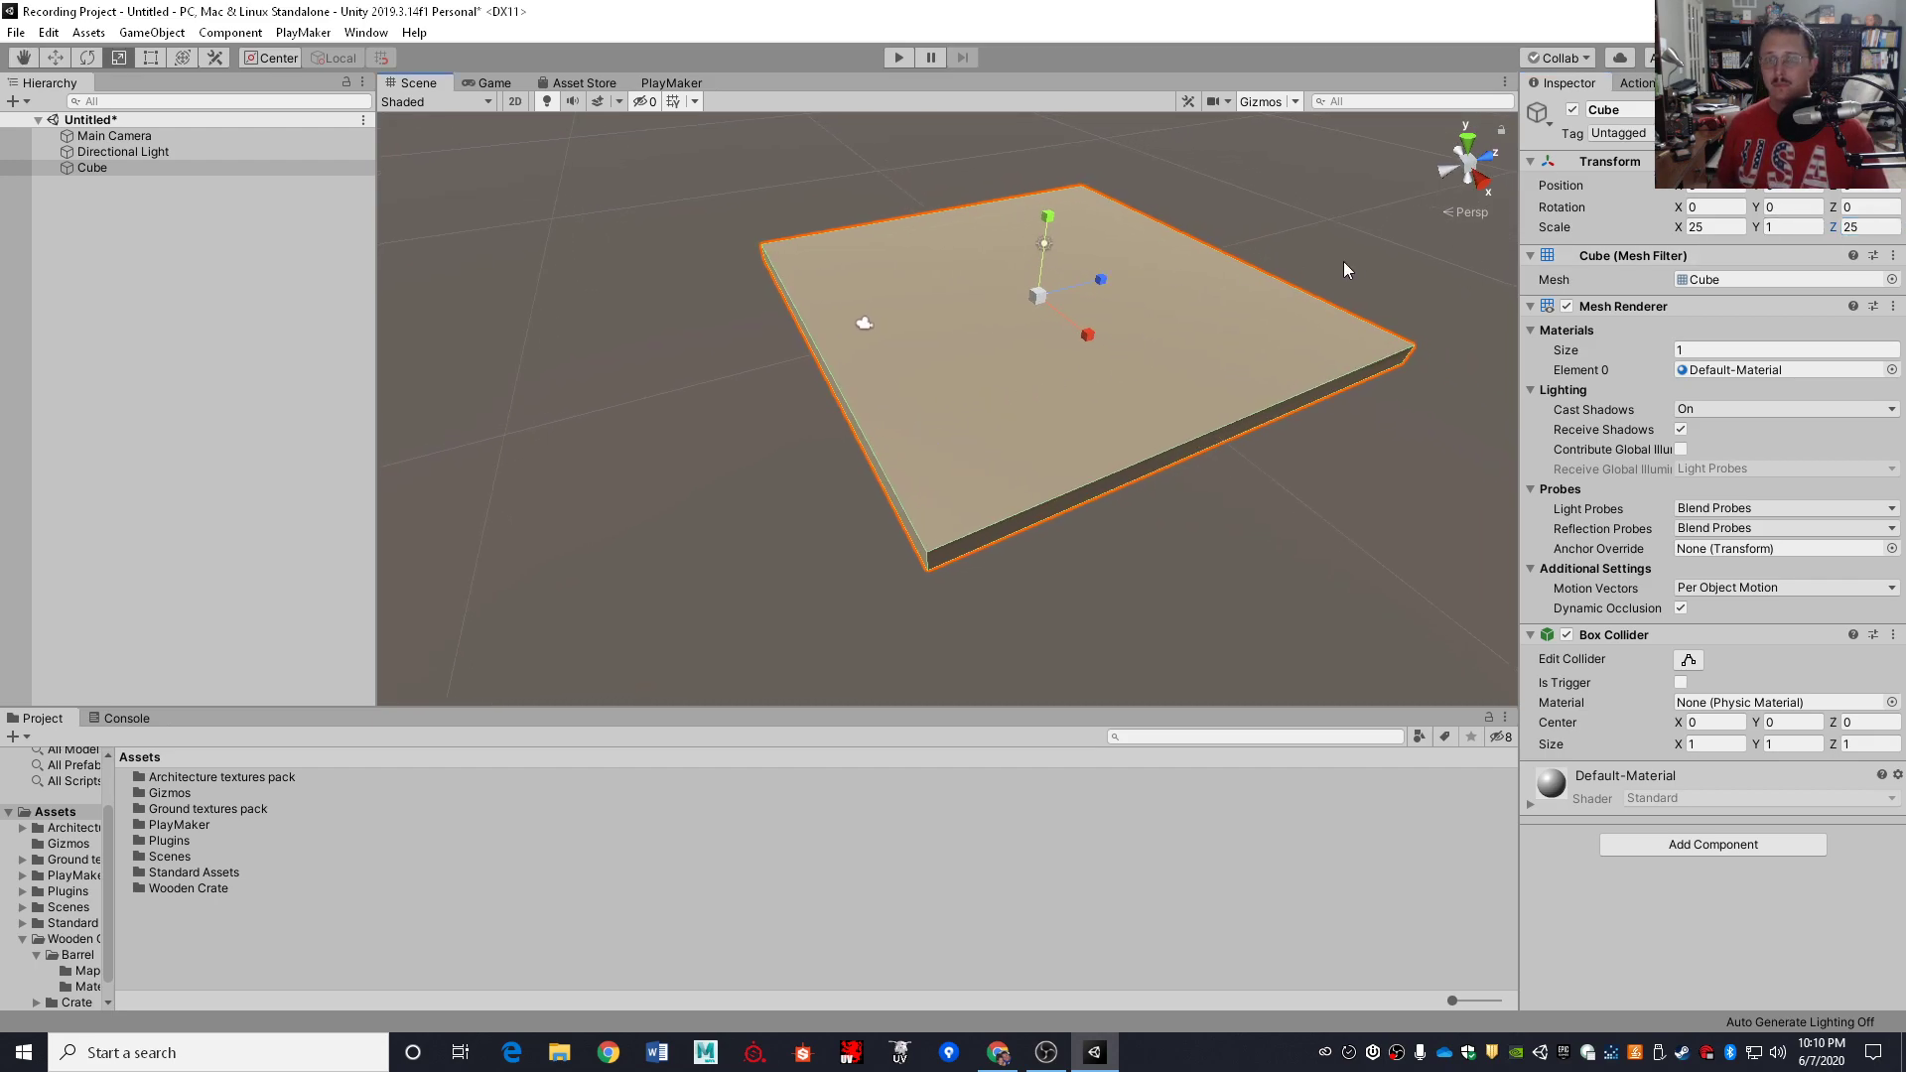
right_drag(885, 454, 925, 418)
click(140, 175)
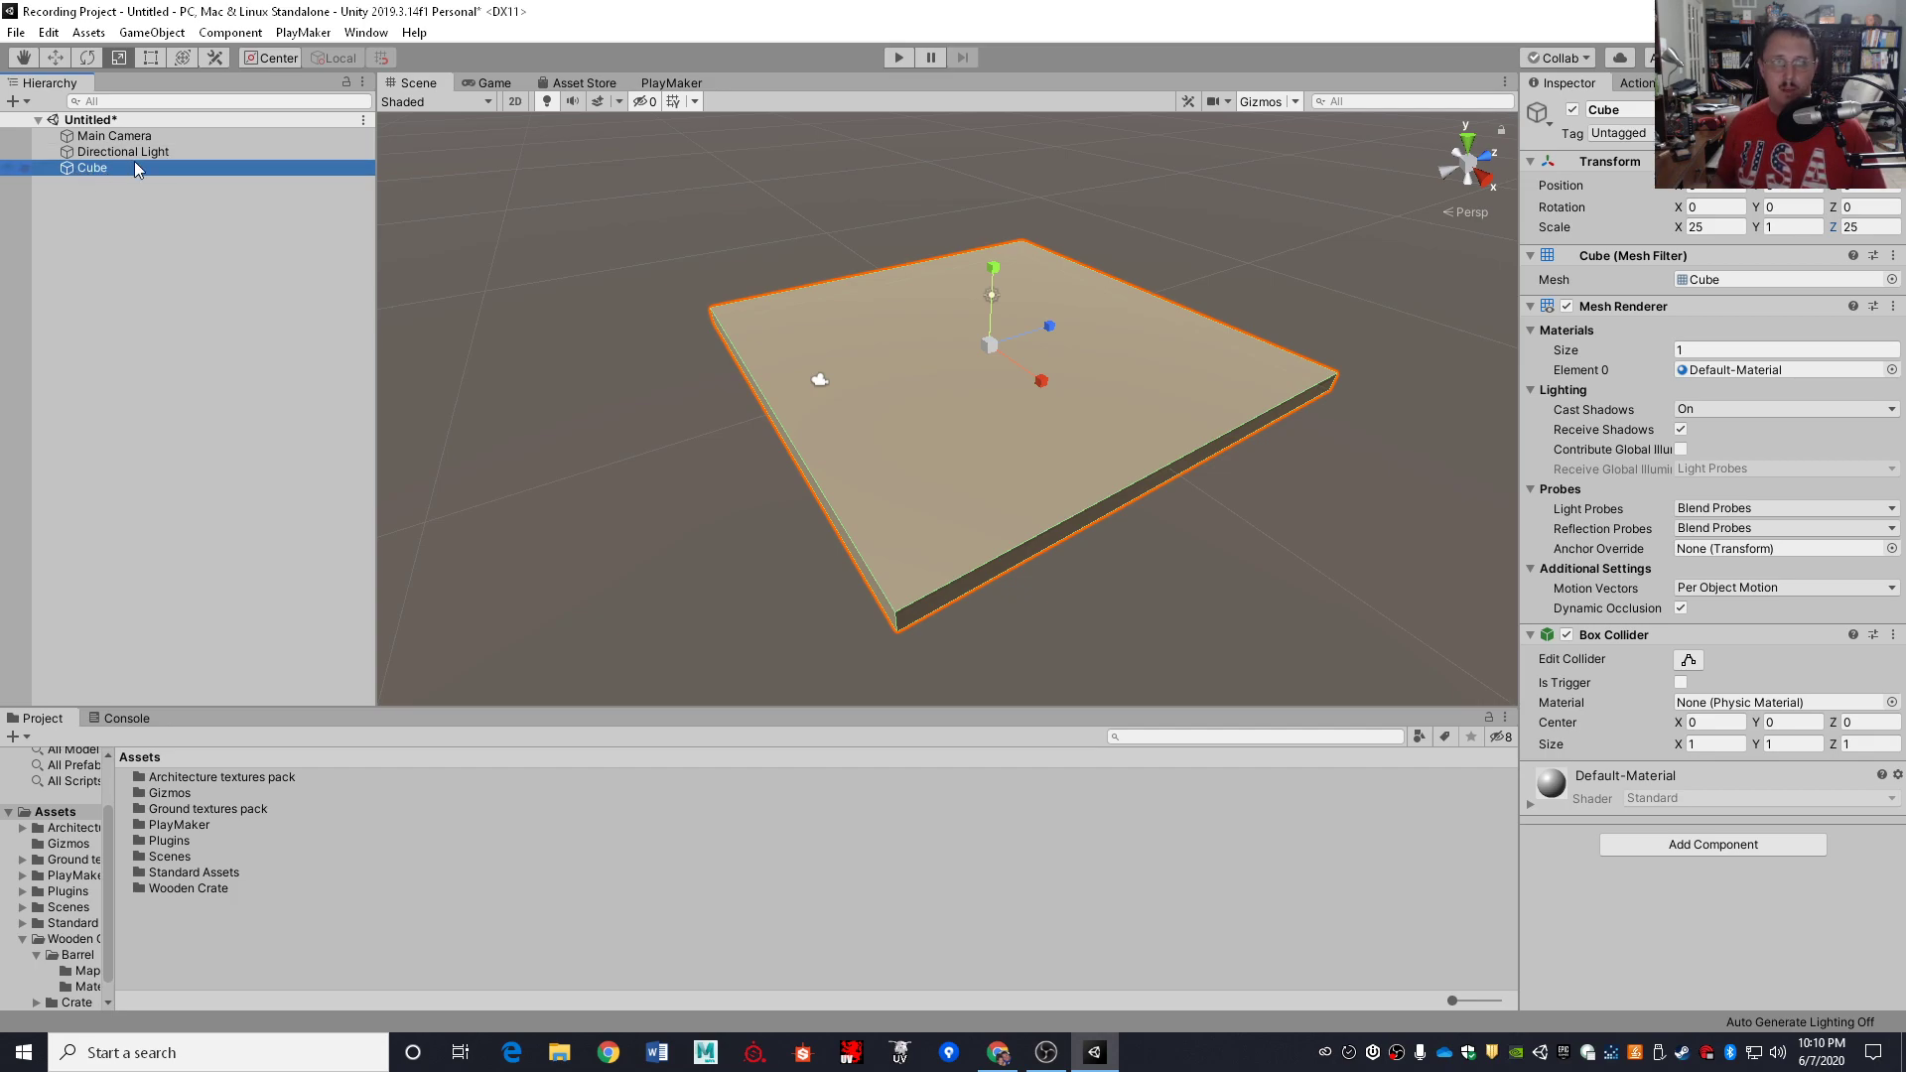
click(538, 257)
click(919, 371)
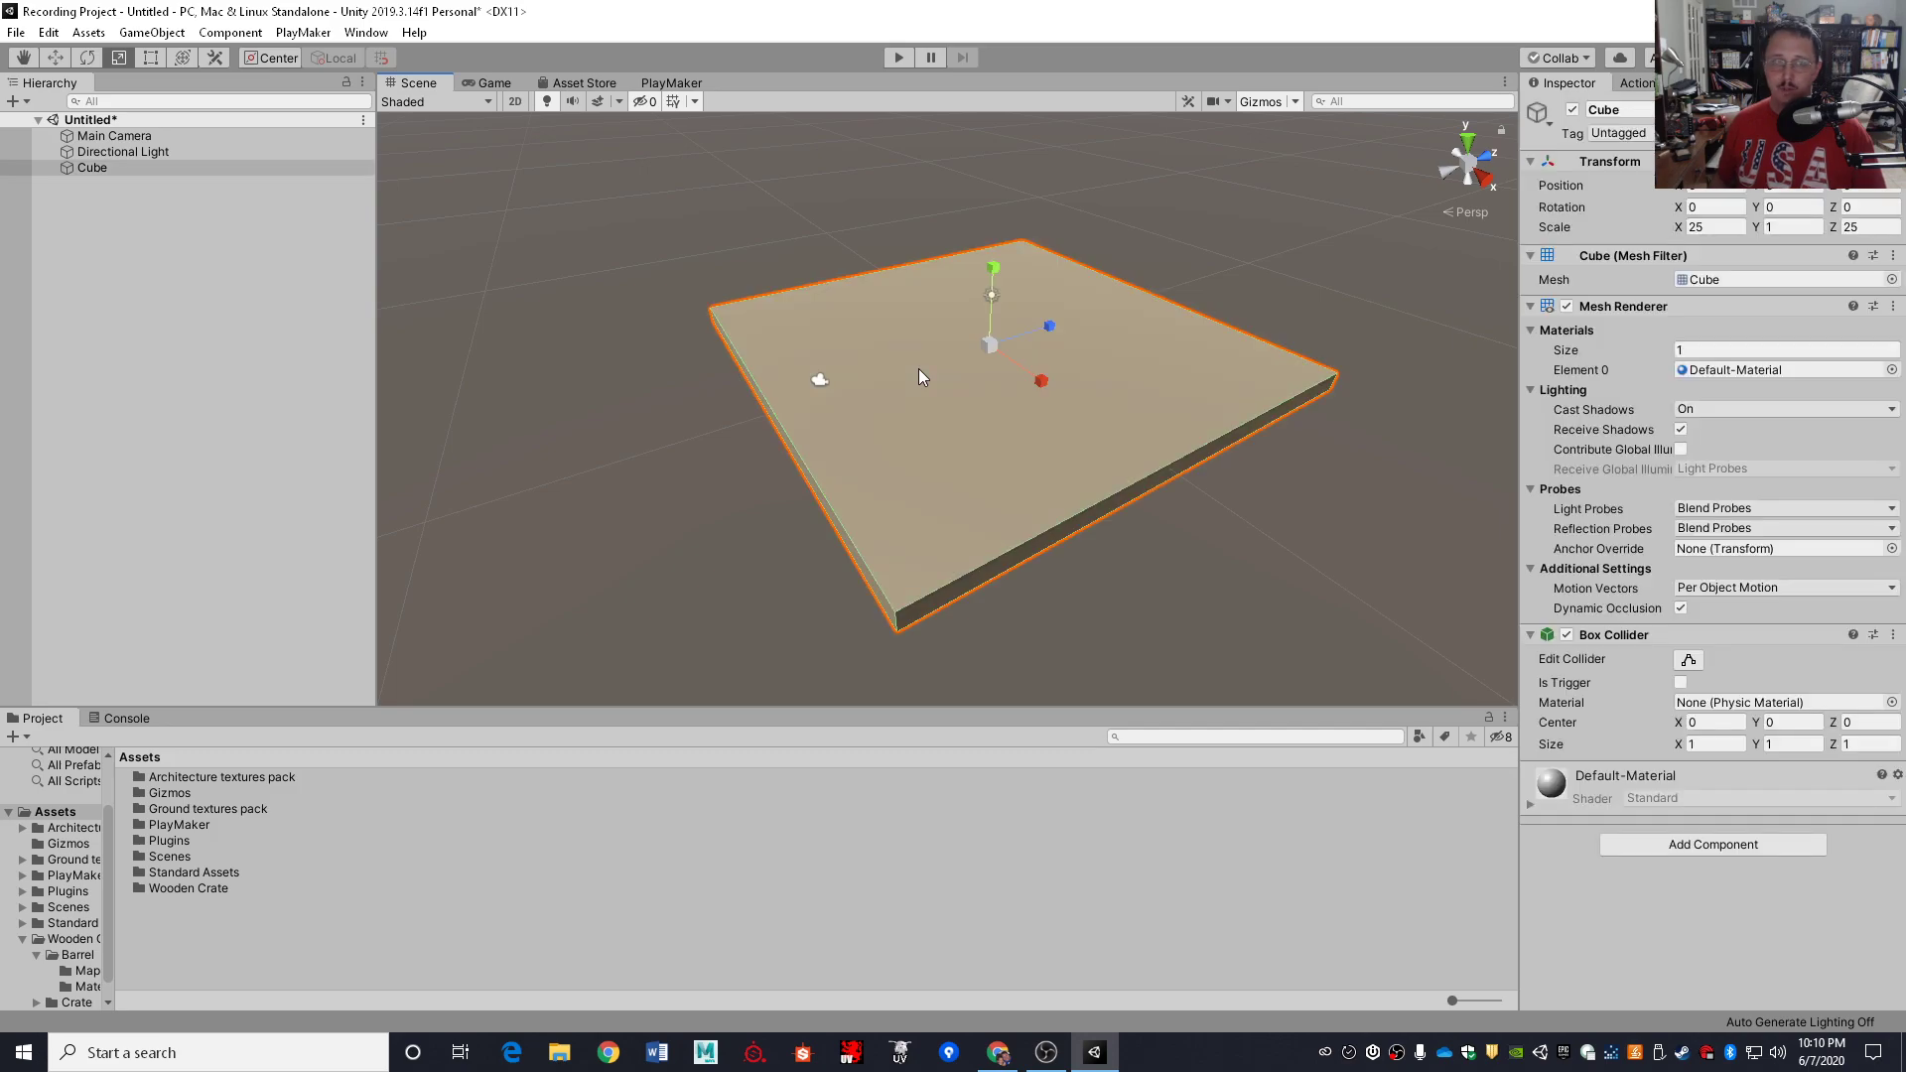
click(99, 165)
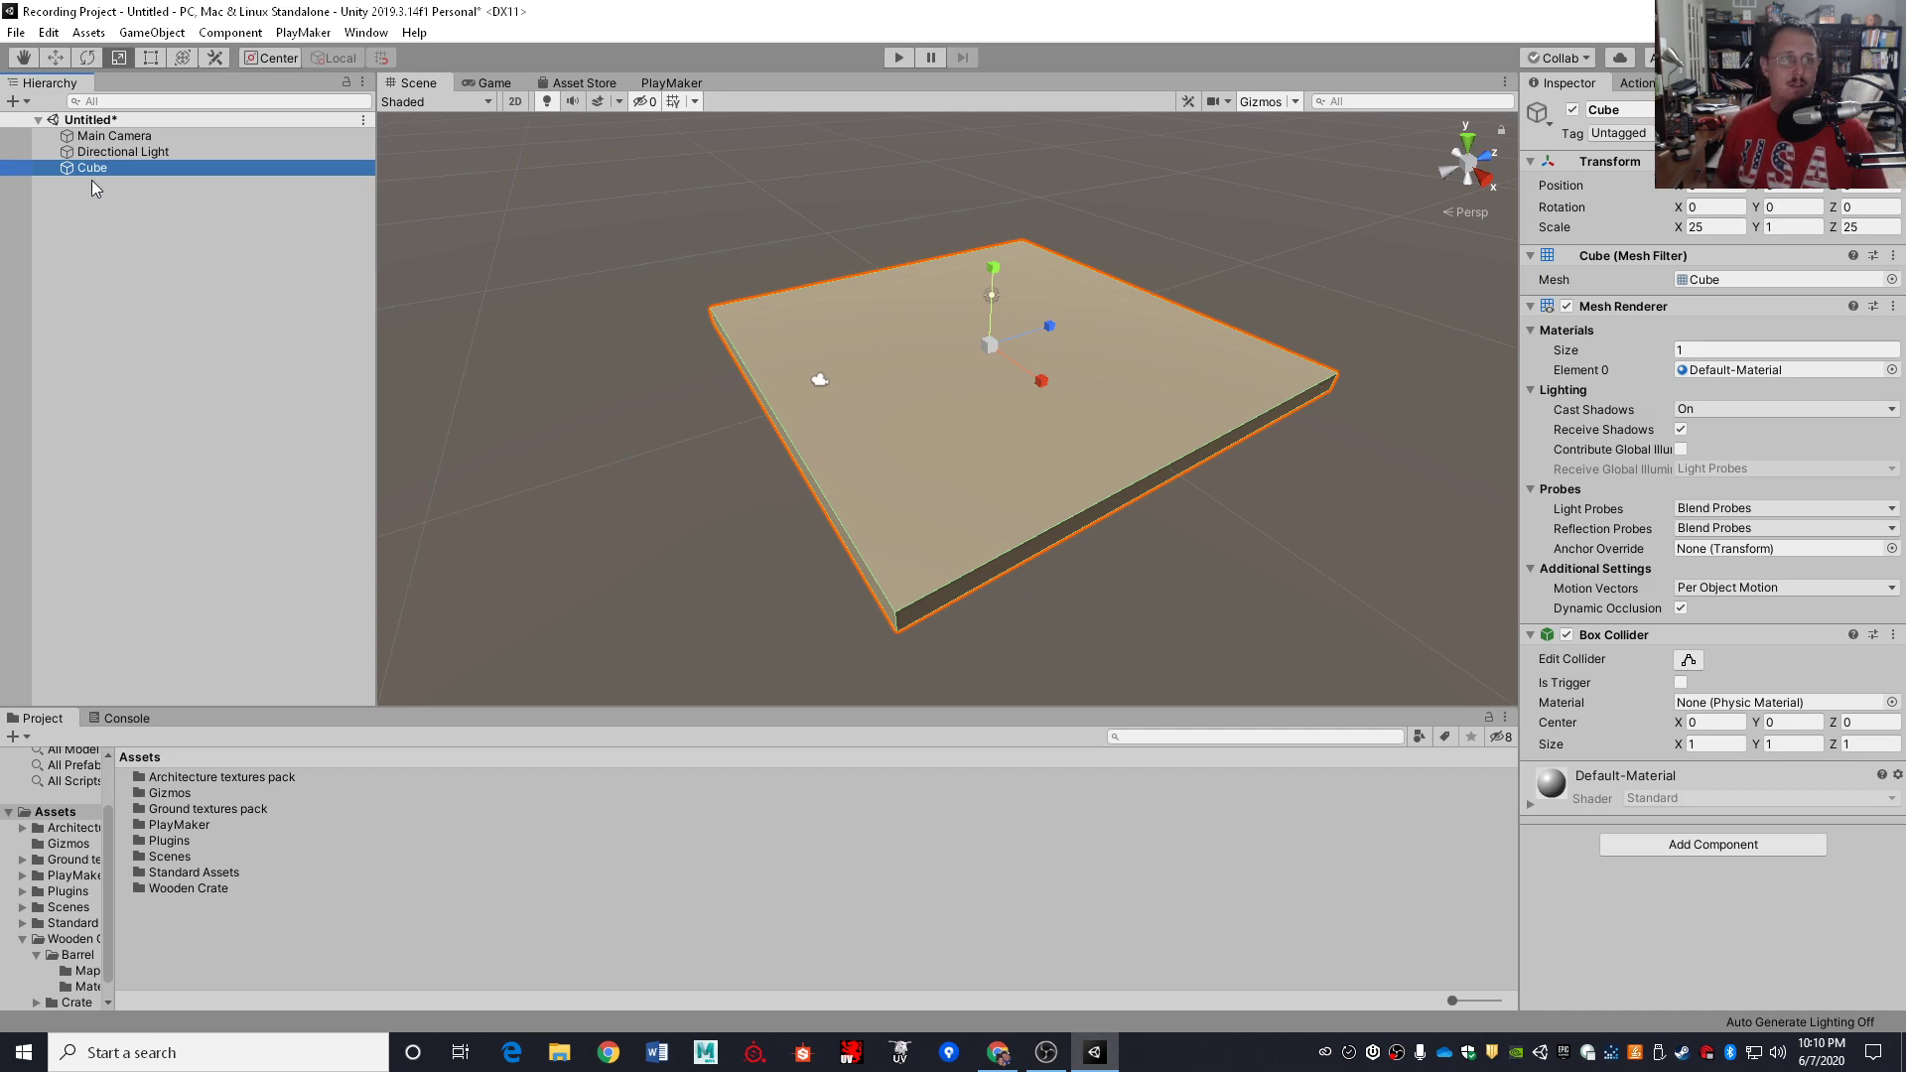
key(F2)
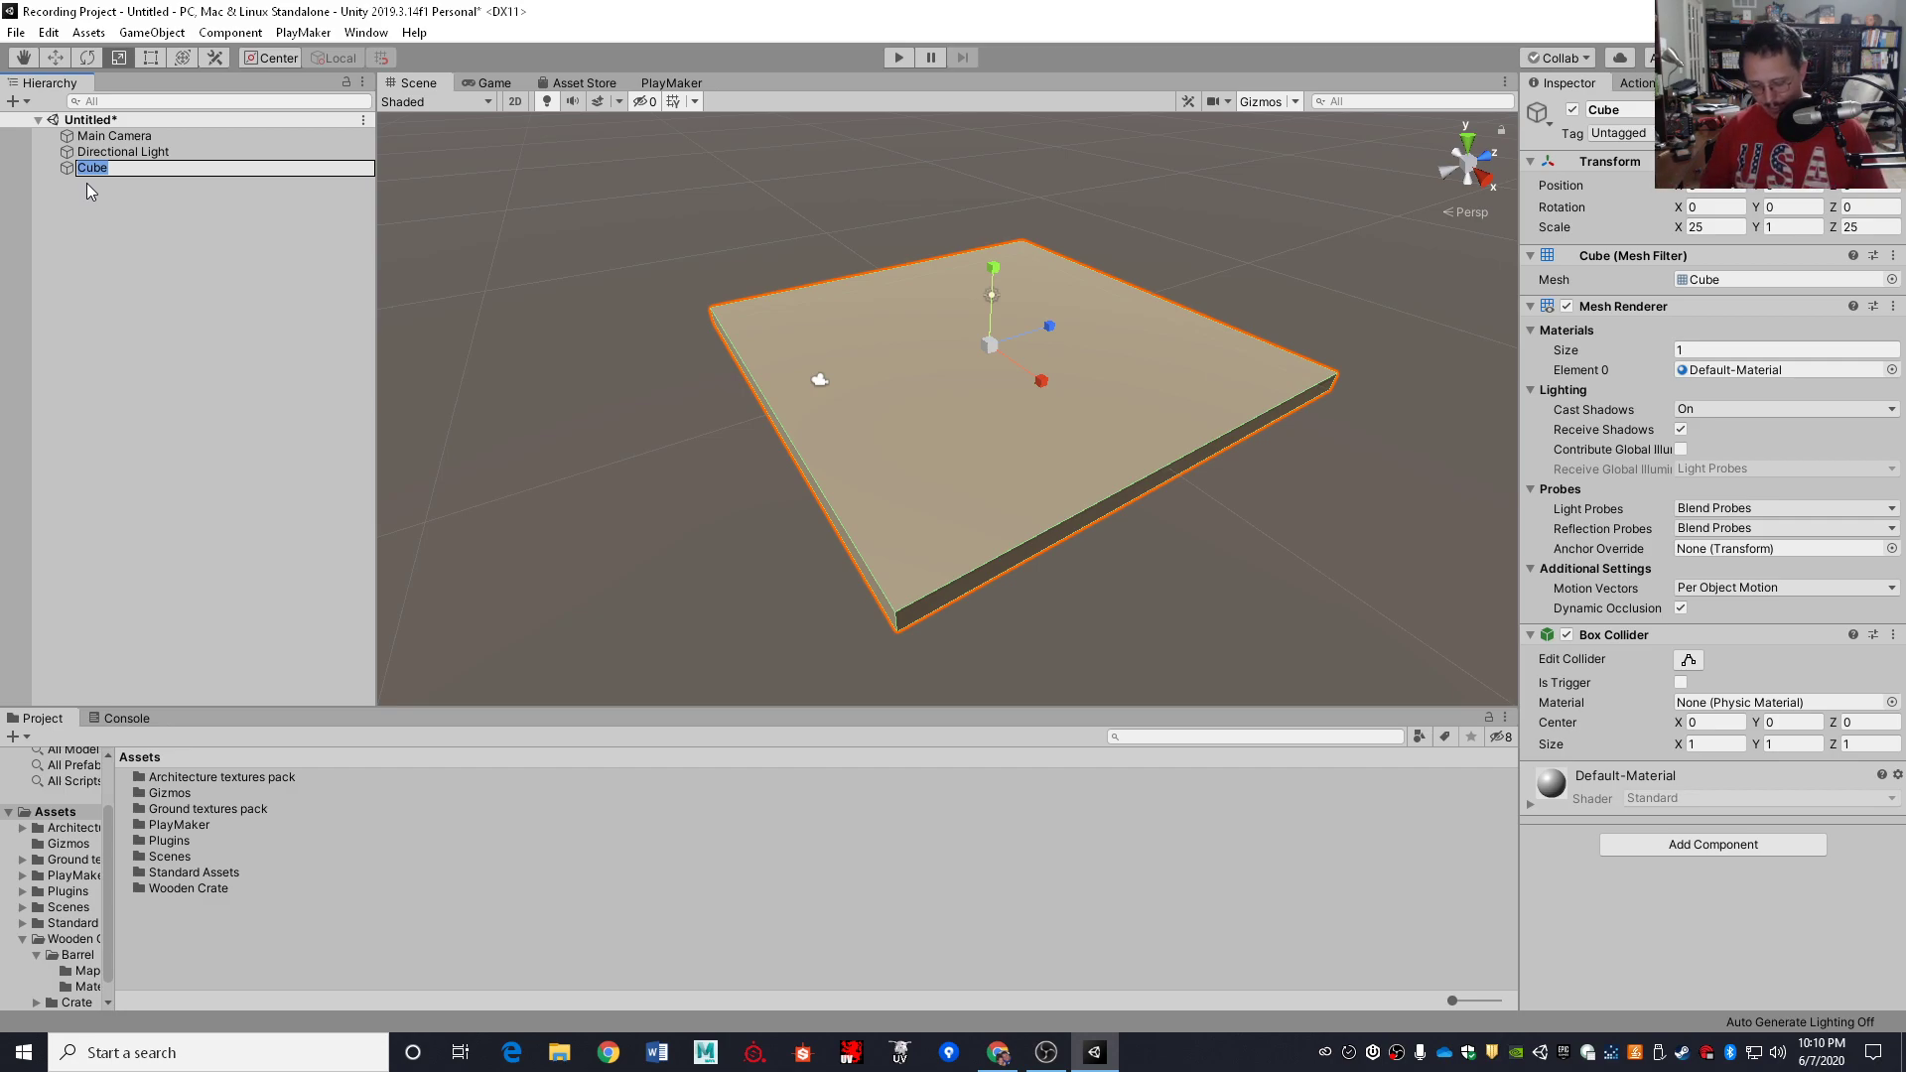
key(Return)
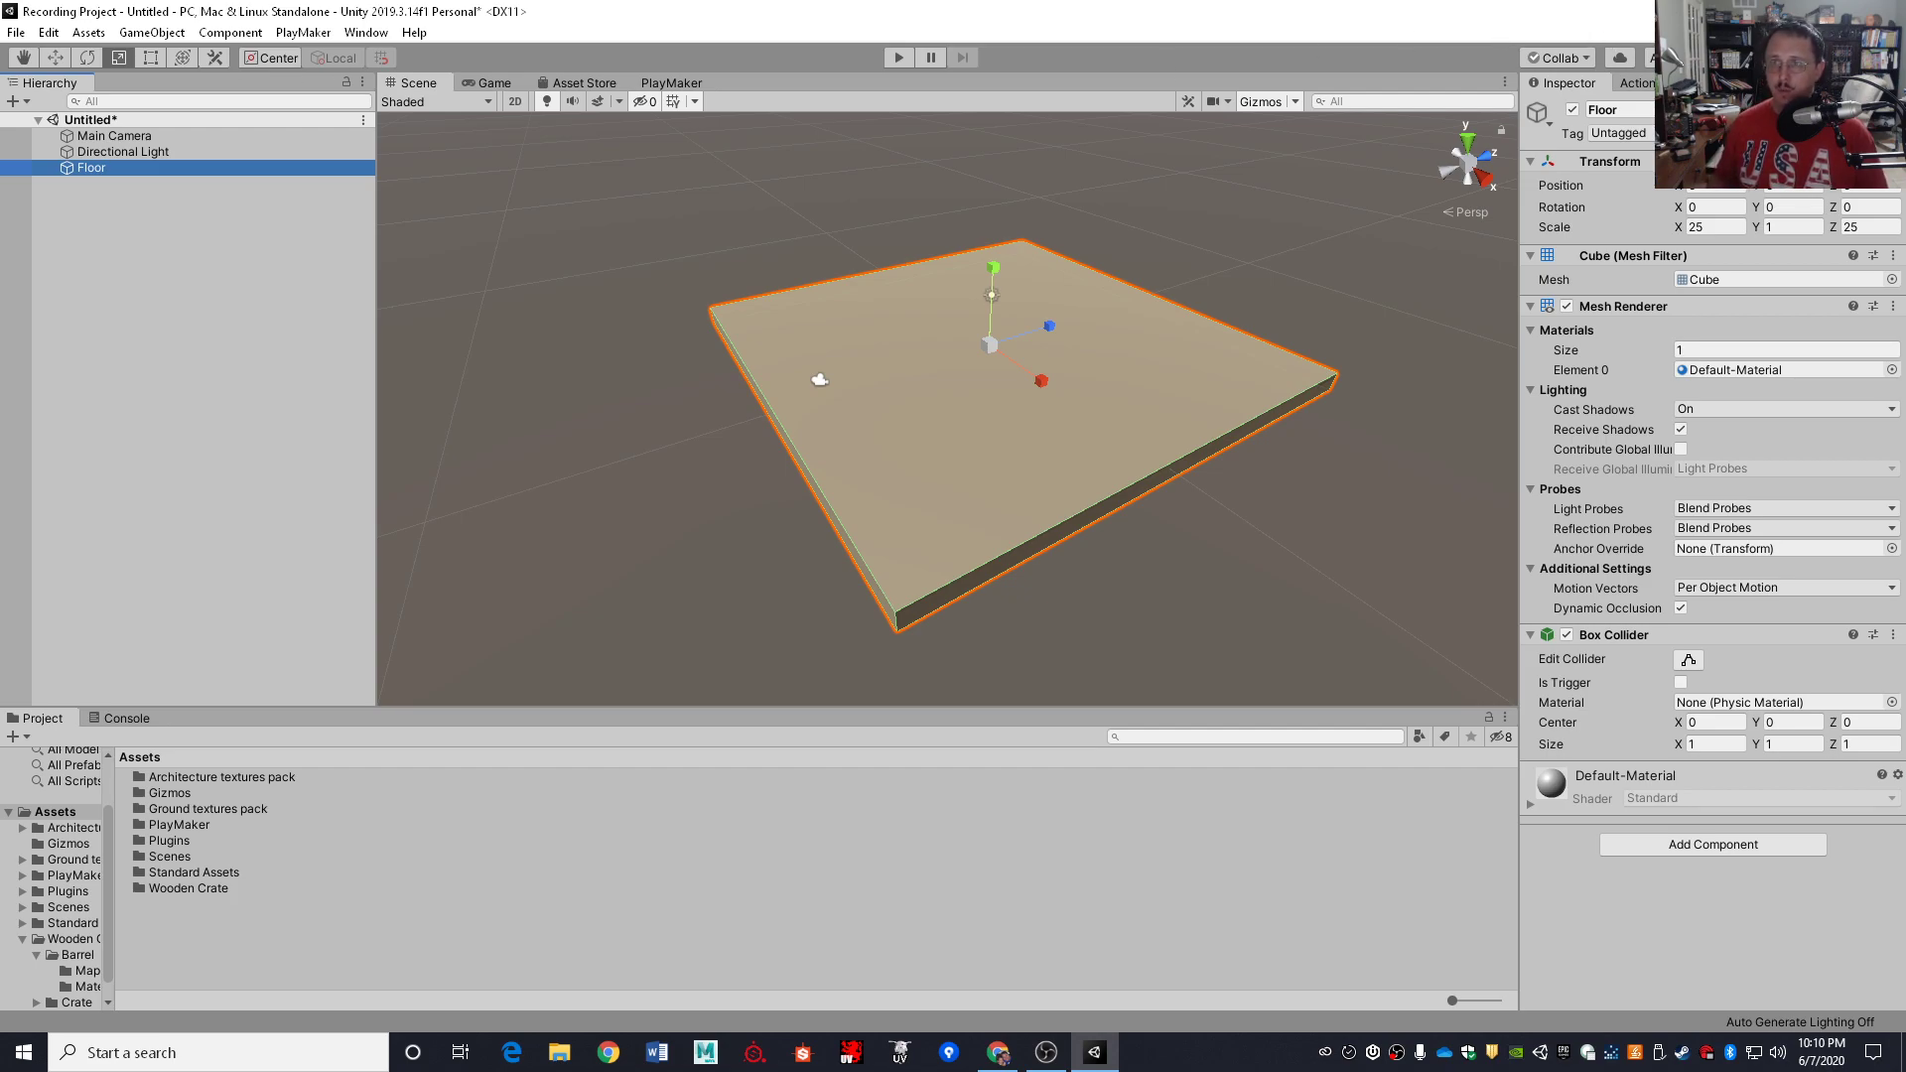
Rename the Floor object "Floor Type here as well", shorten the name to "Floor Type" and deselect it
click(1678, 109)
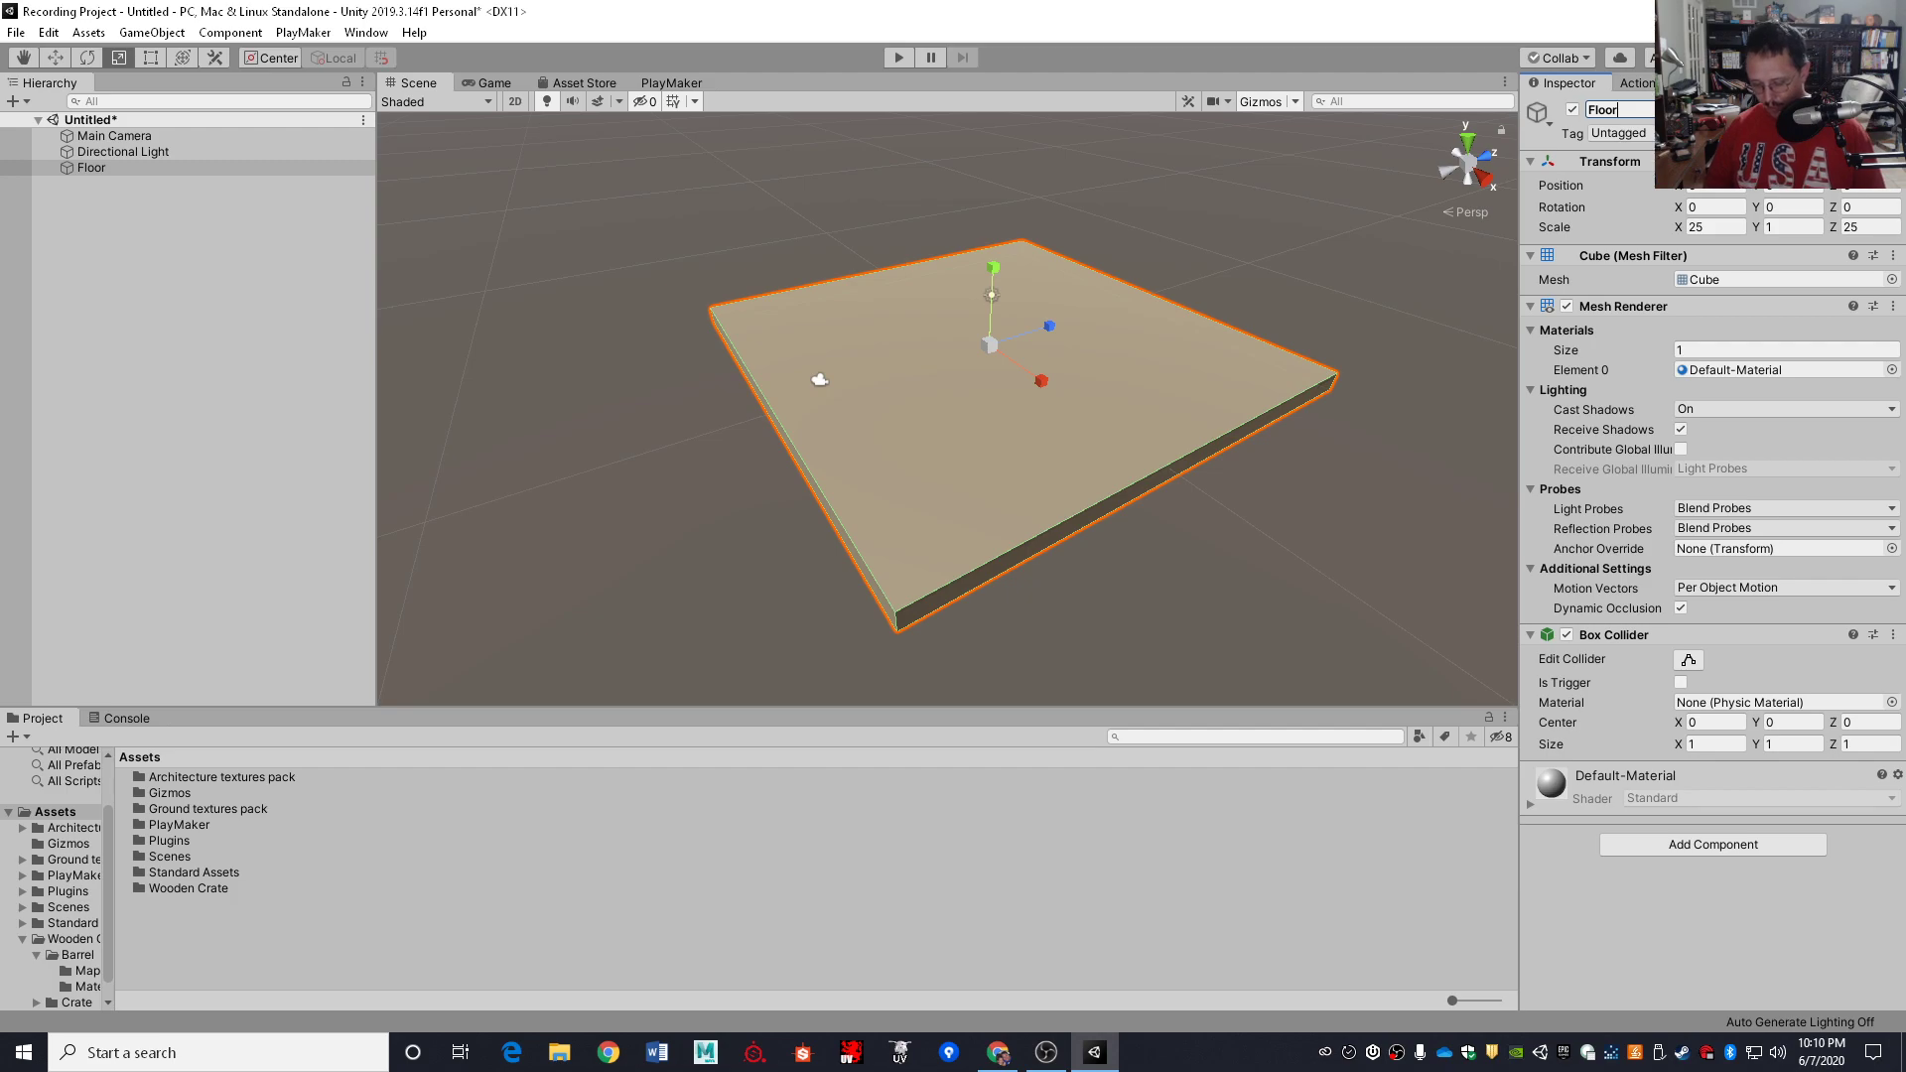
text(Type)
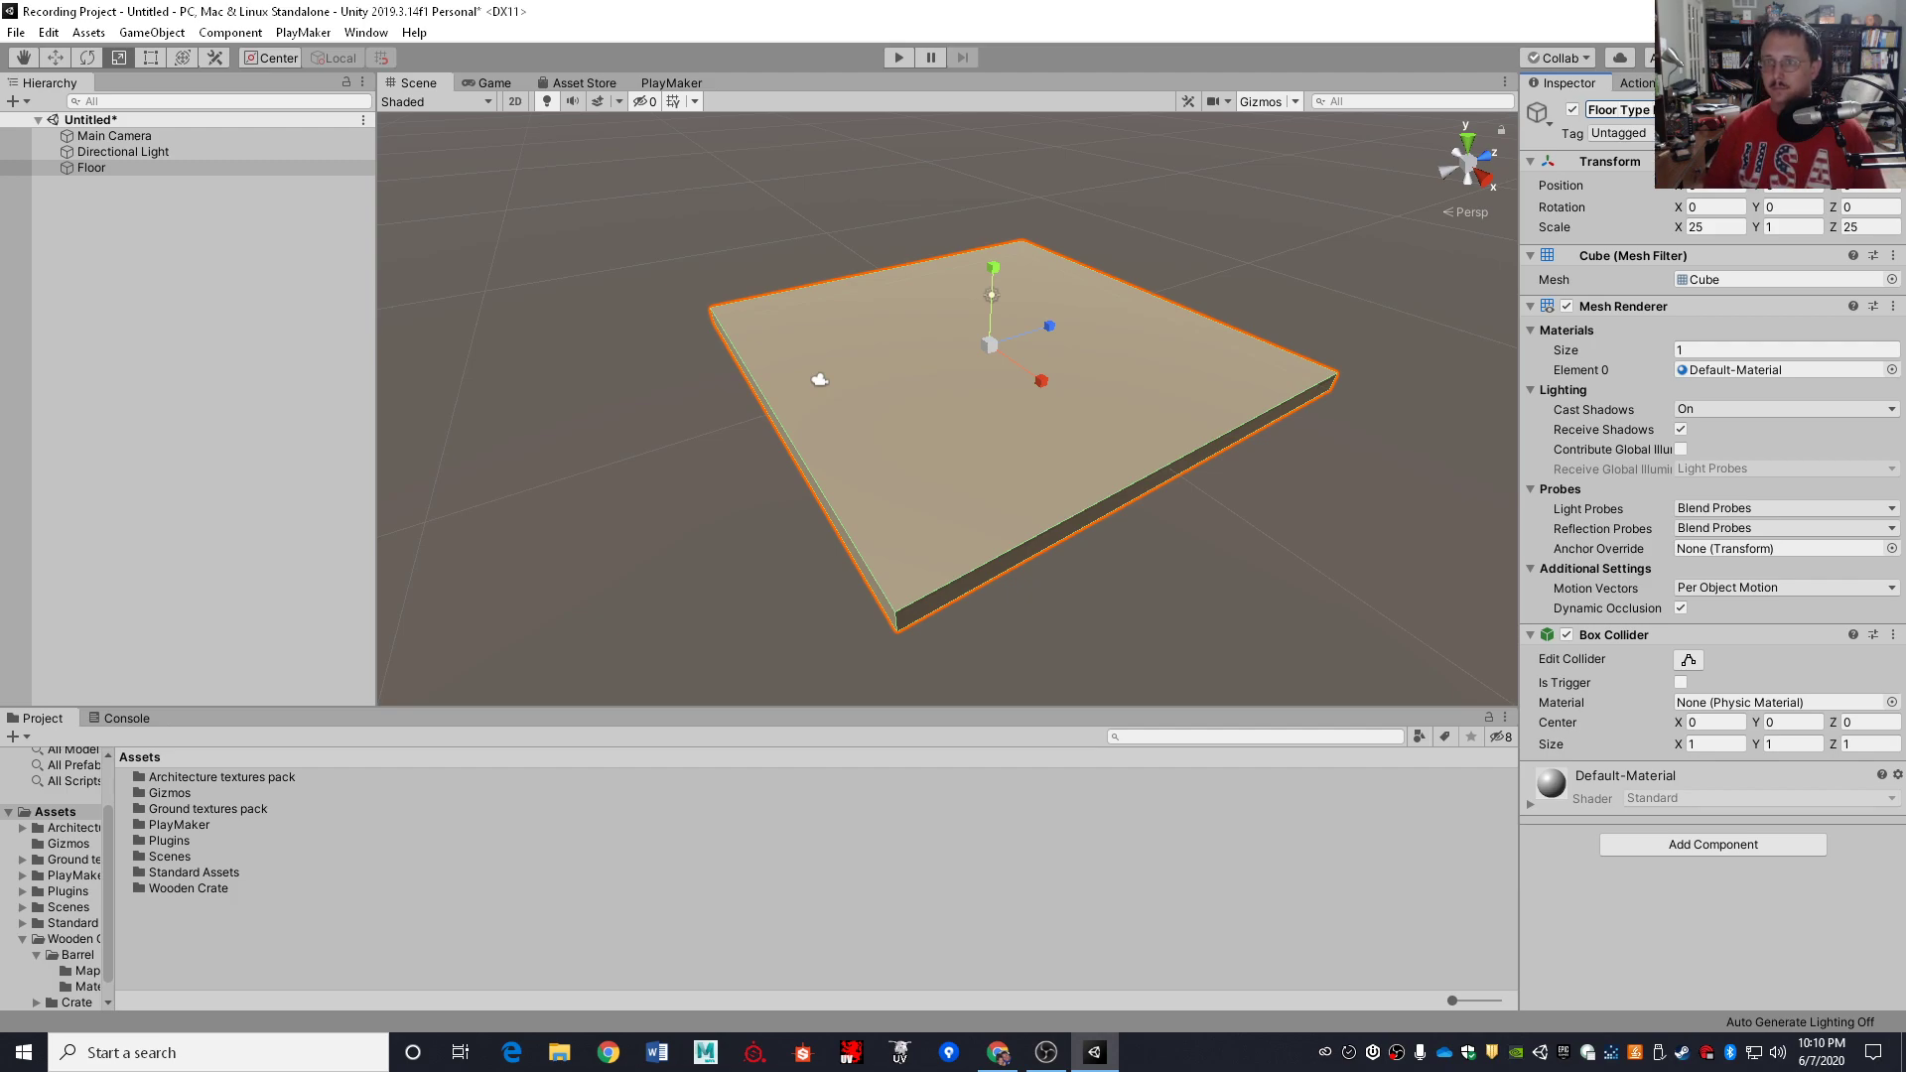
key(Return)
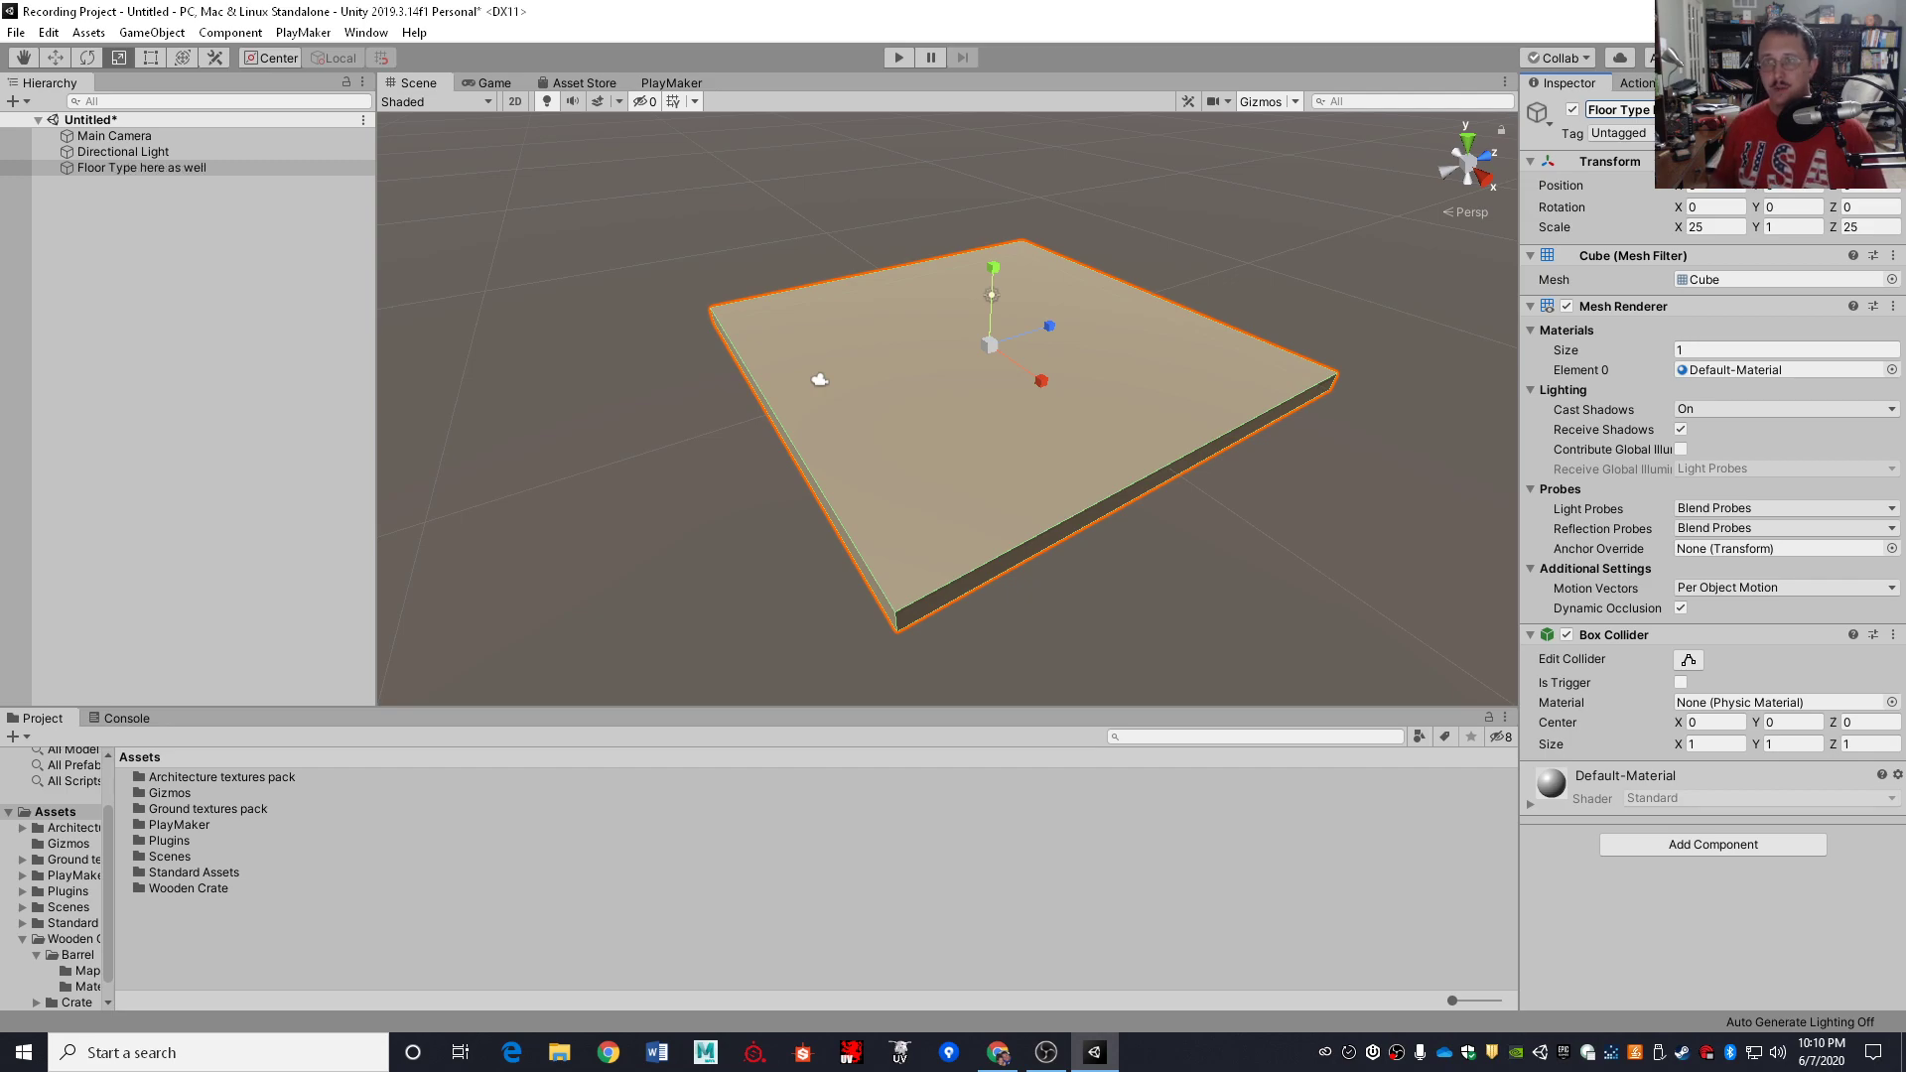
key(Return)
click(1717, 110)
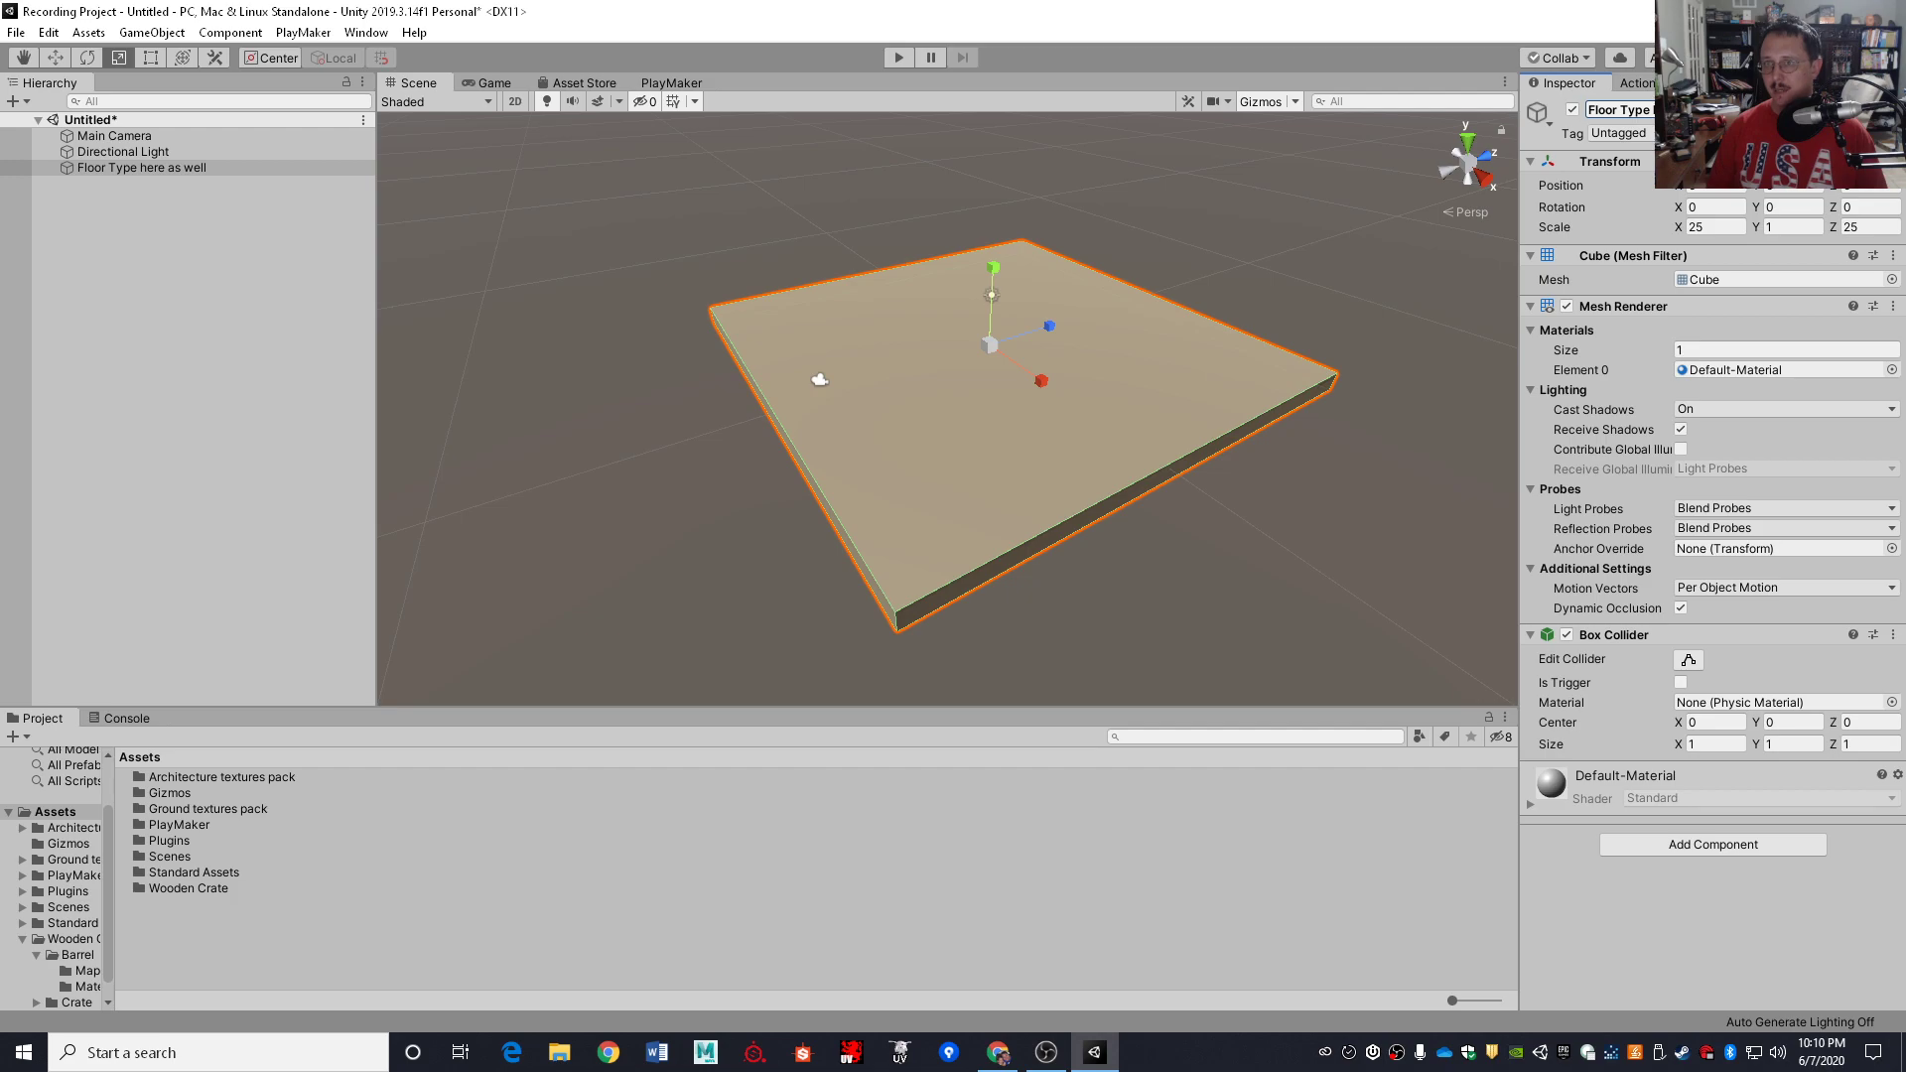
key(Return)
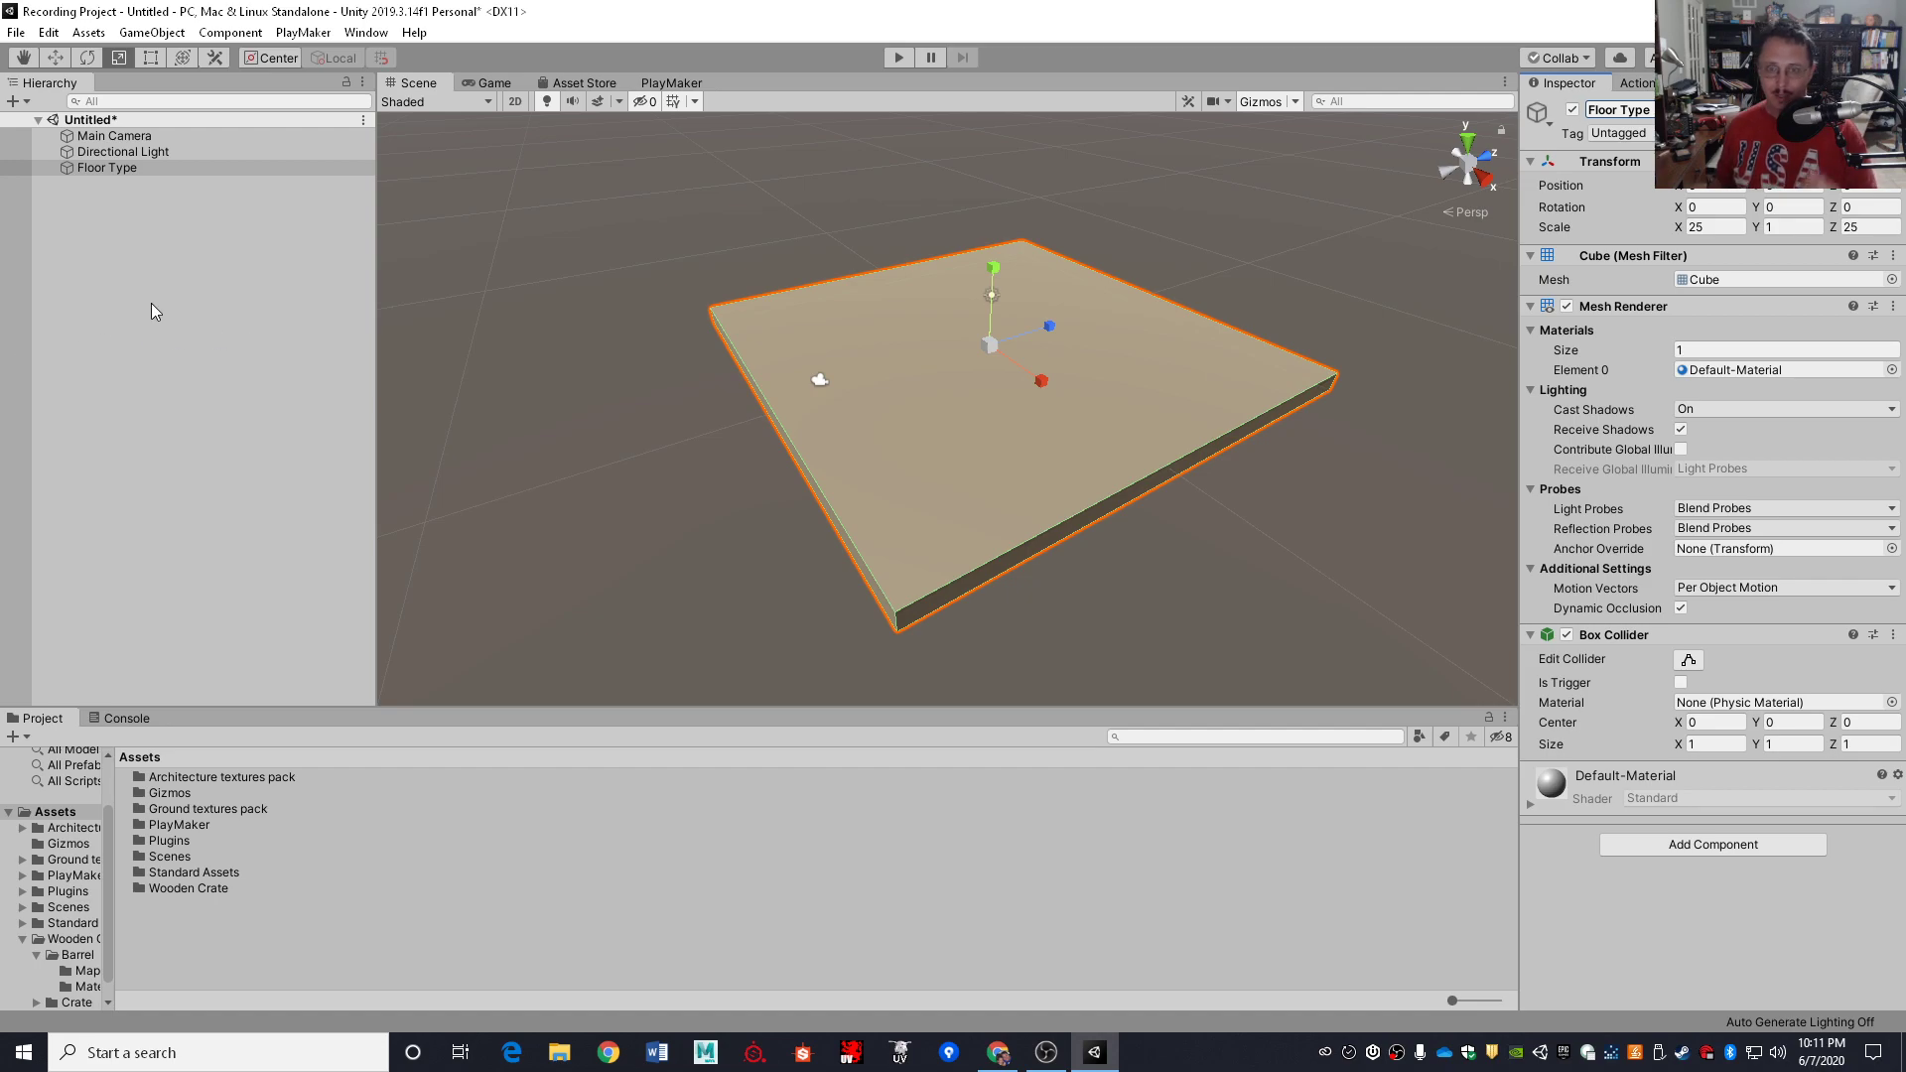
click(171, 262)
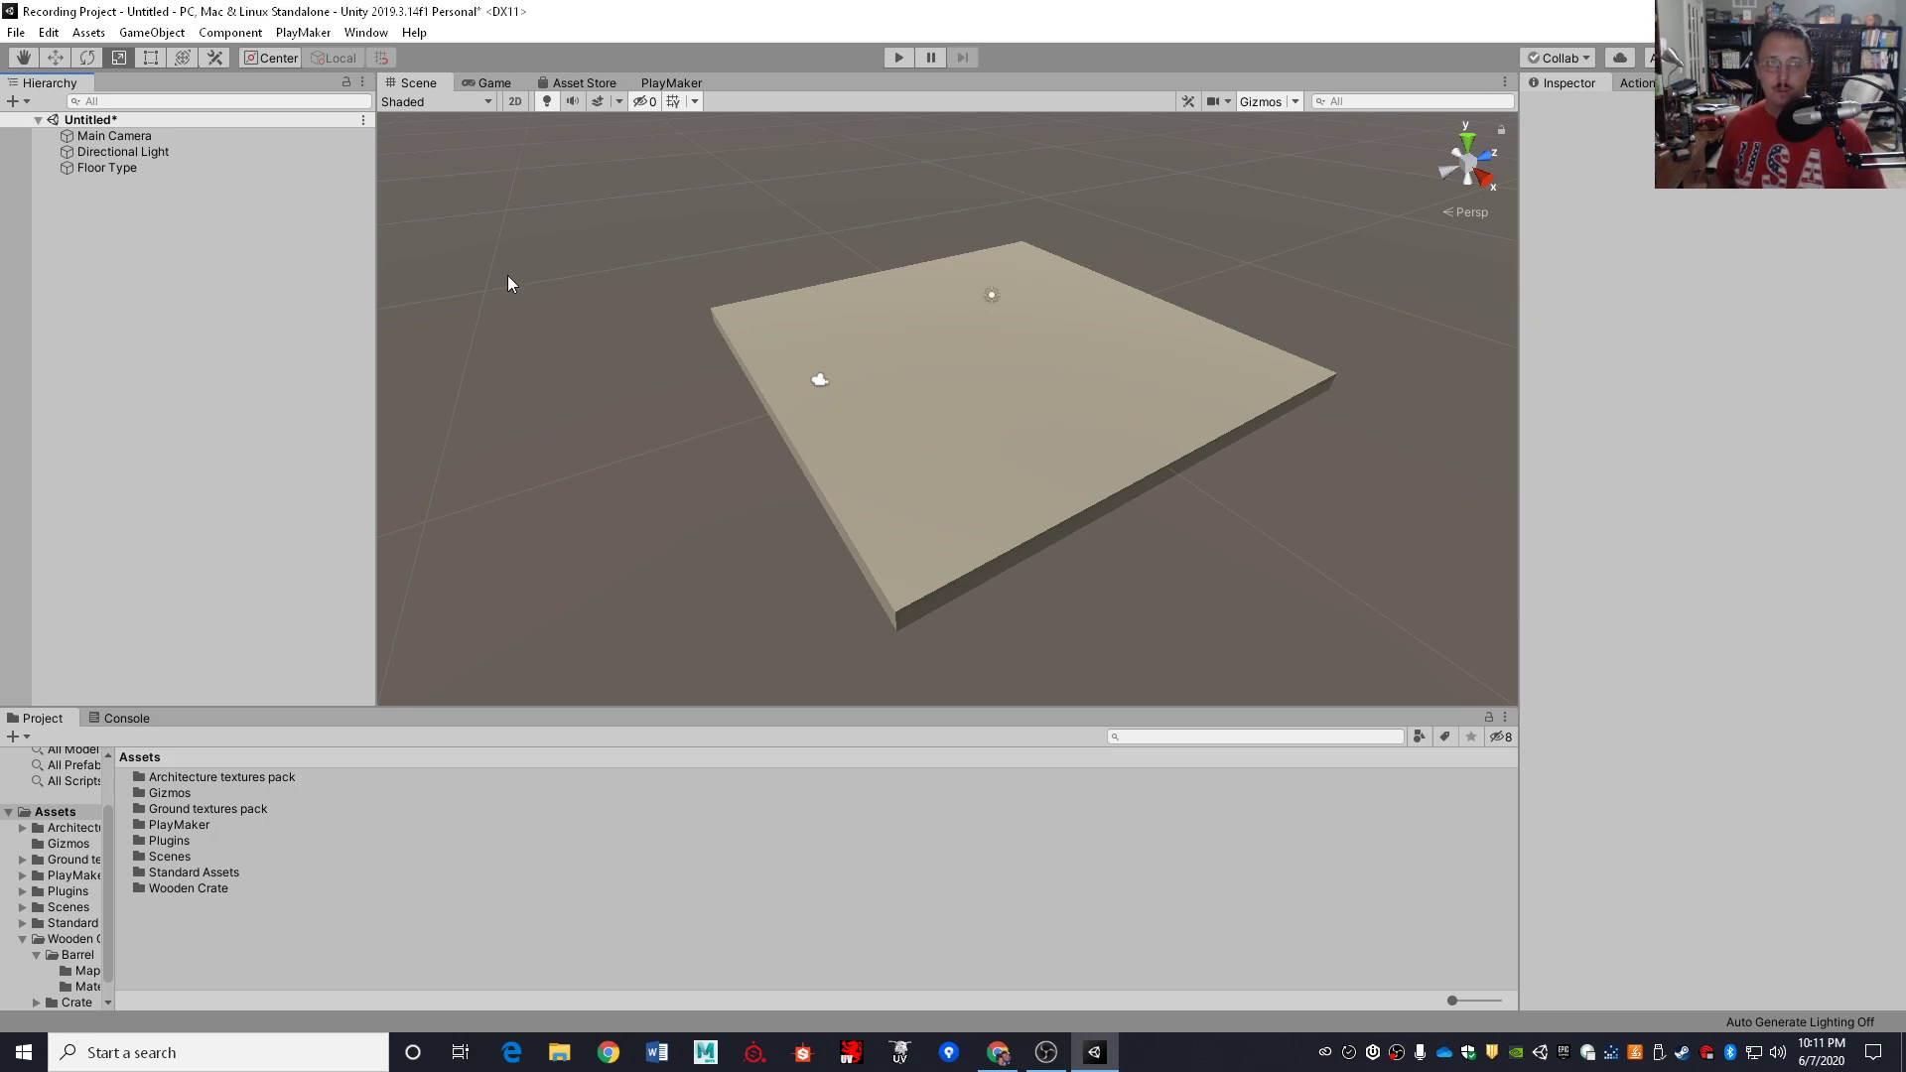
Save the untitled scene as Demo in the project's Scenes folder
click(15, 32)
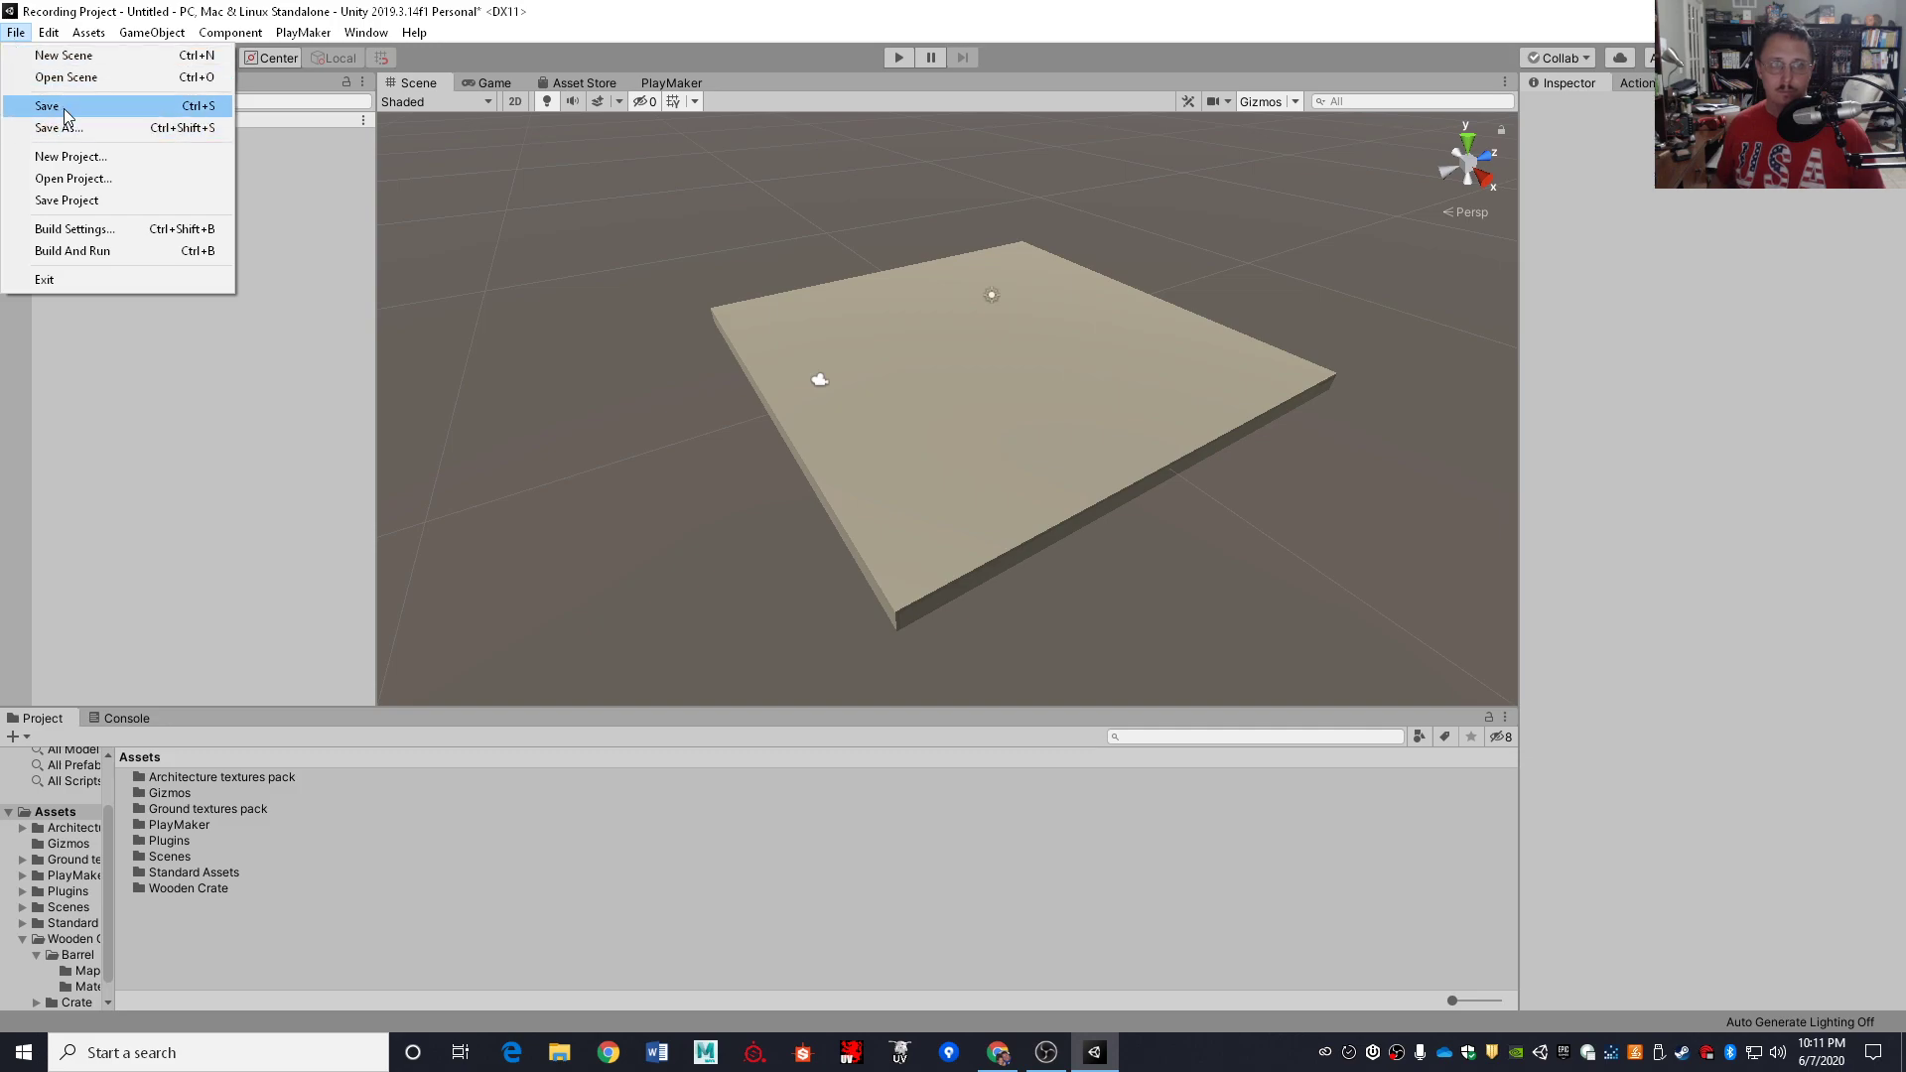
click(230, 354)
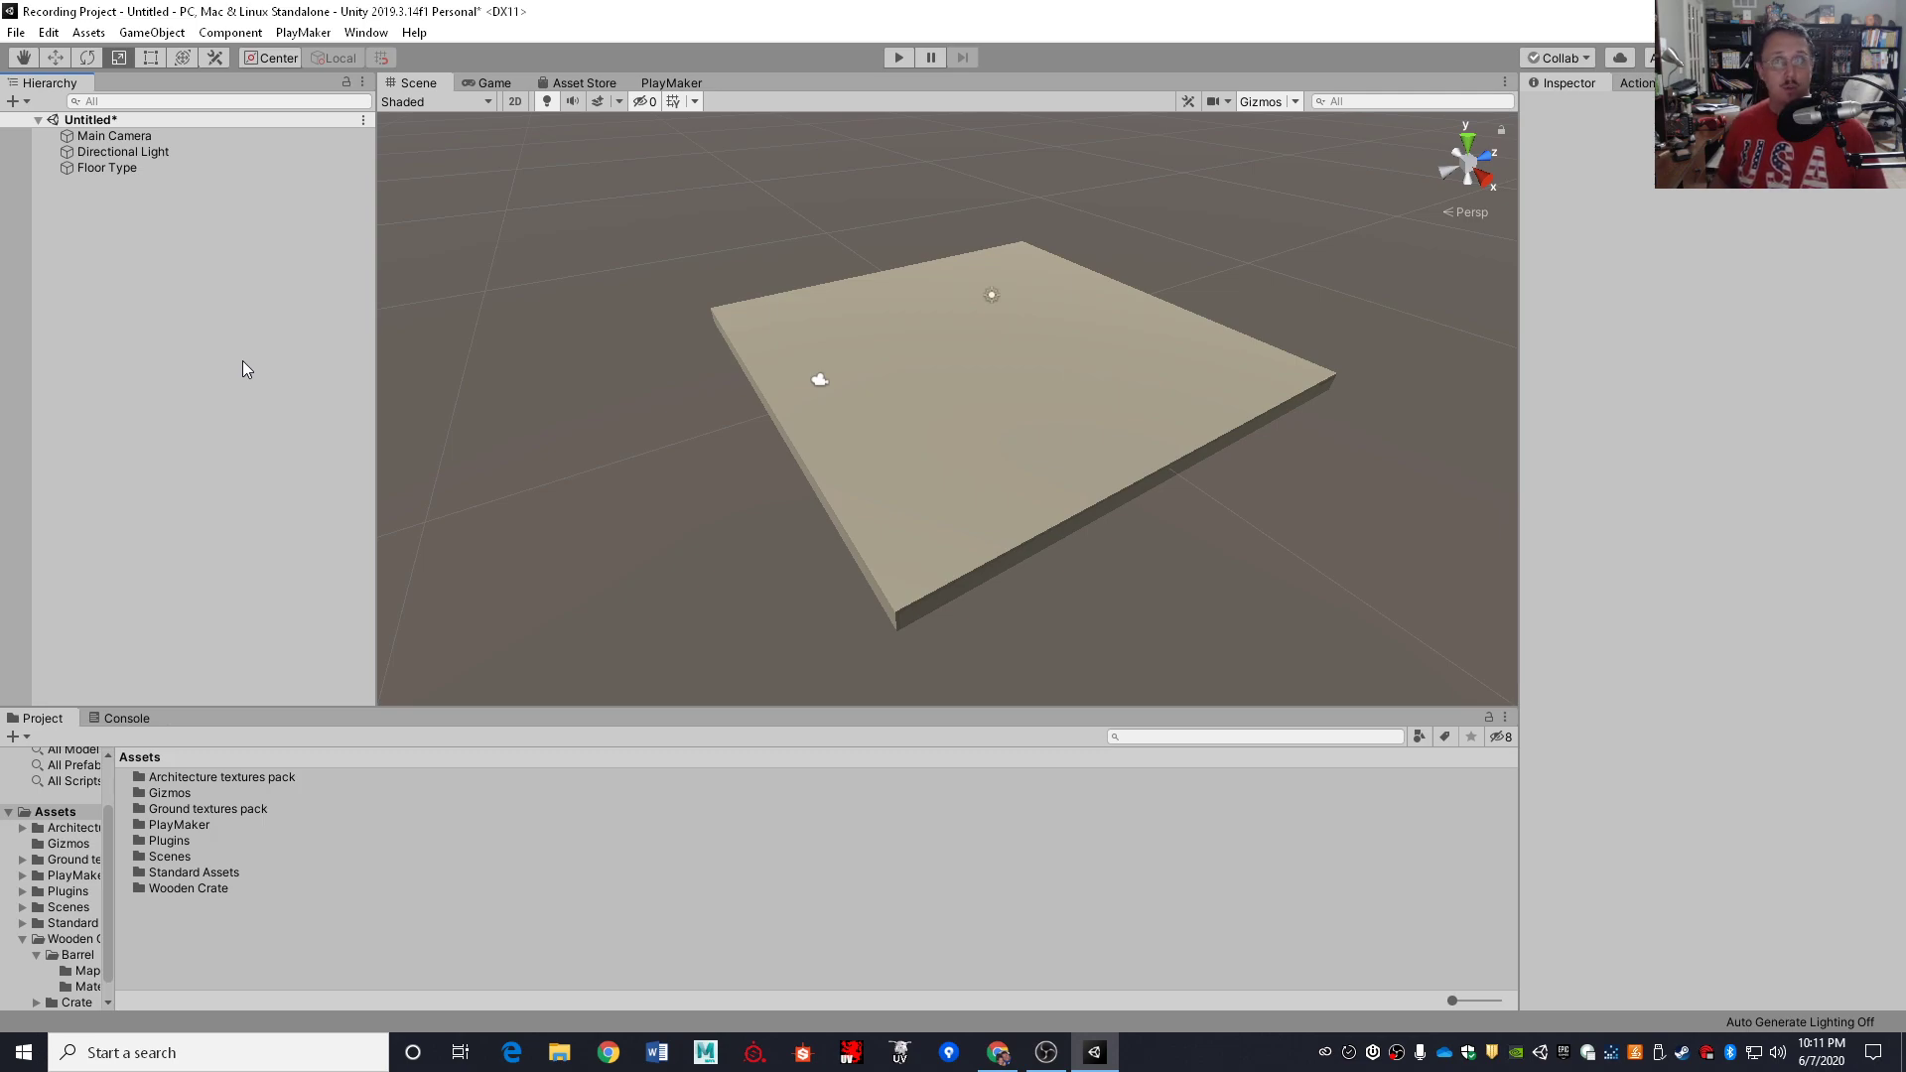
key(ctrl+s)
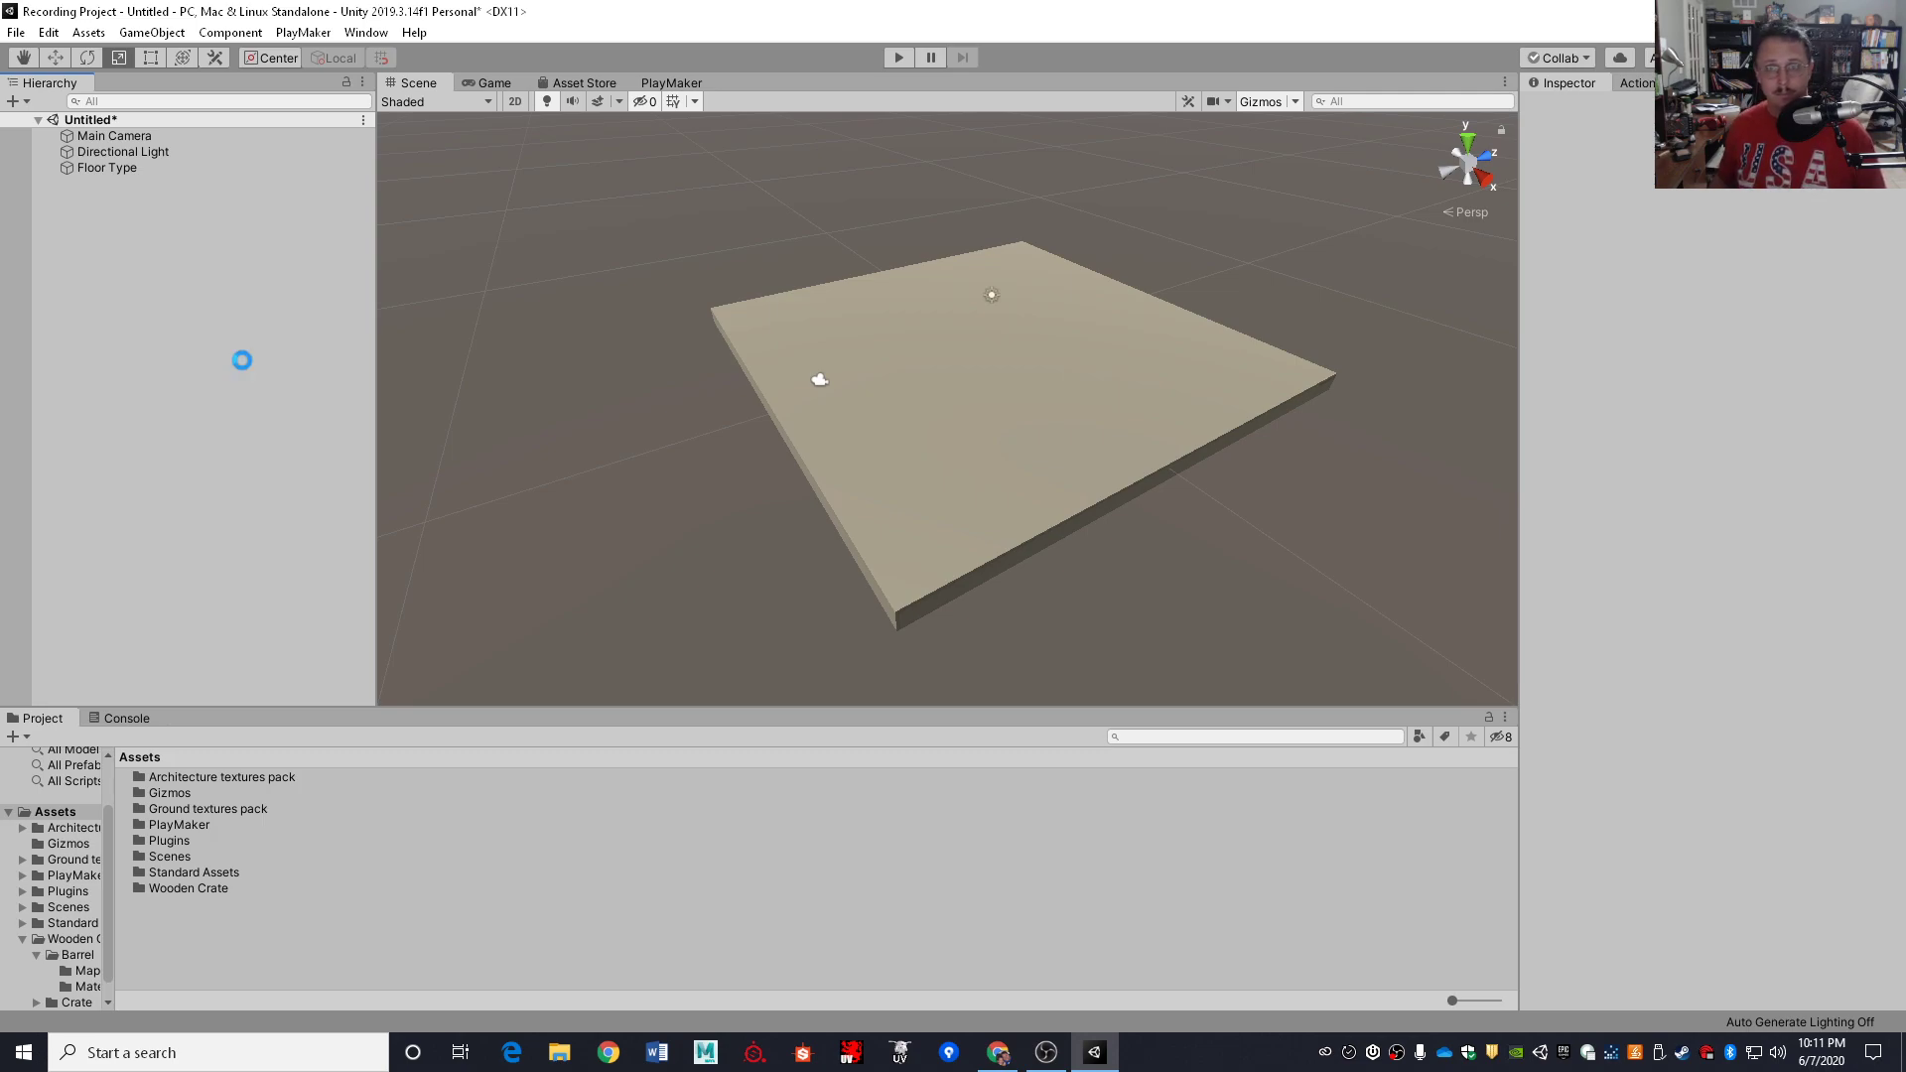
drag(311, 67, 429, 144)
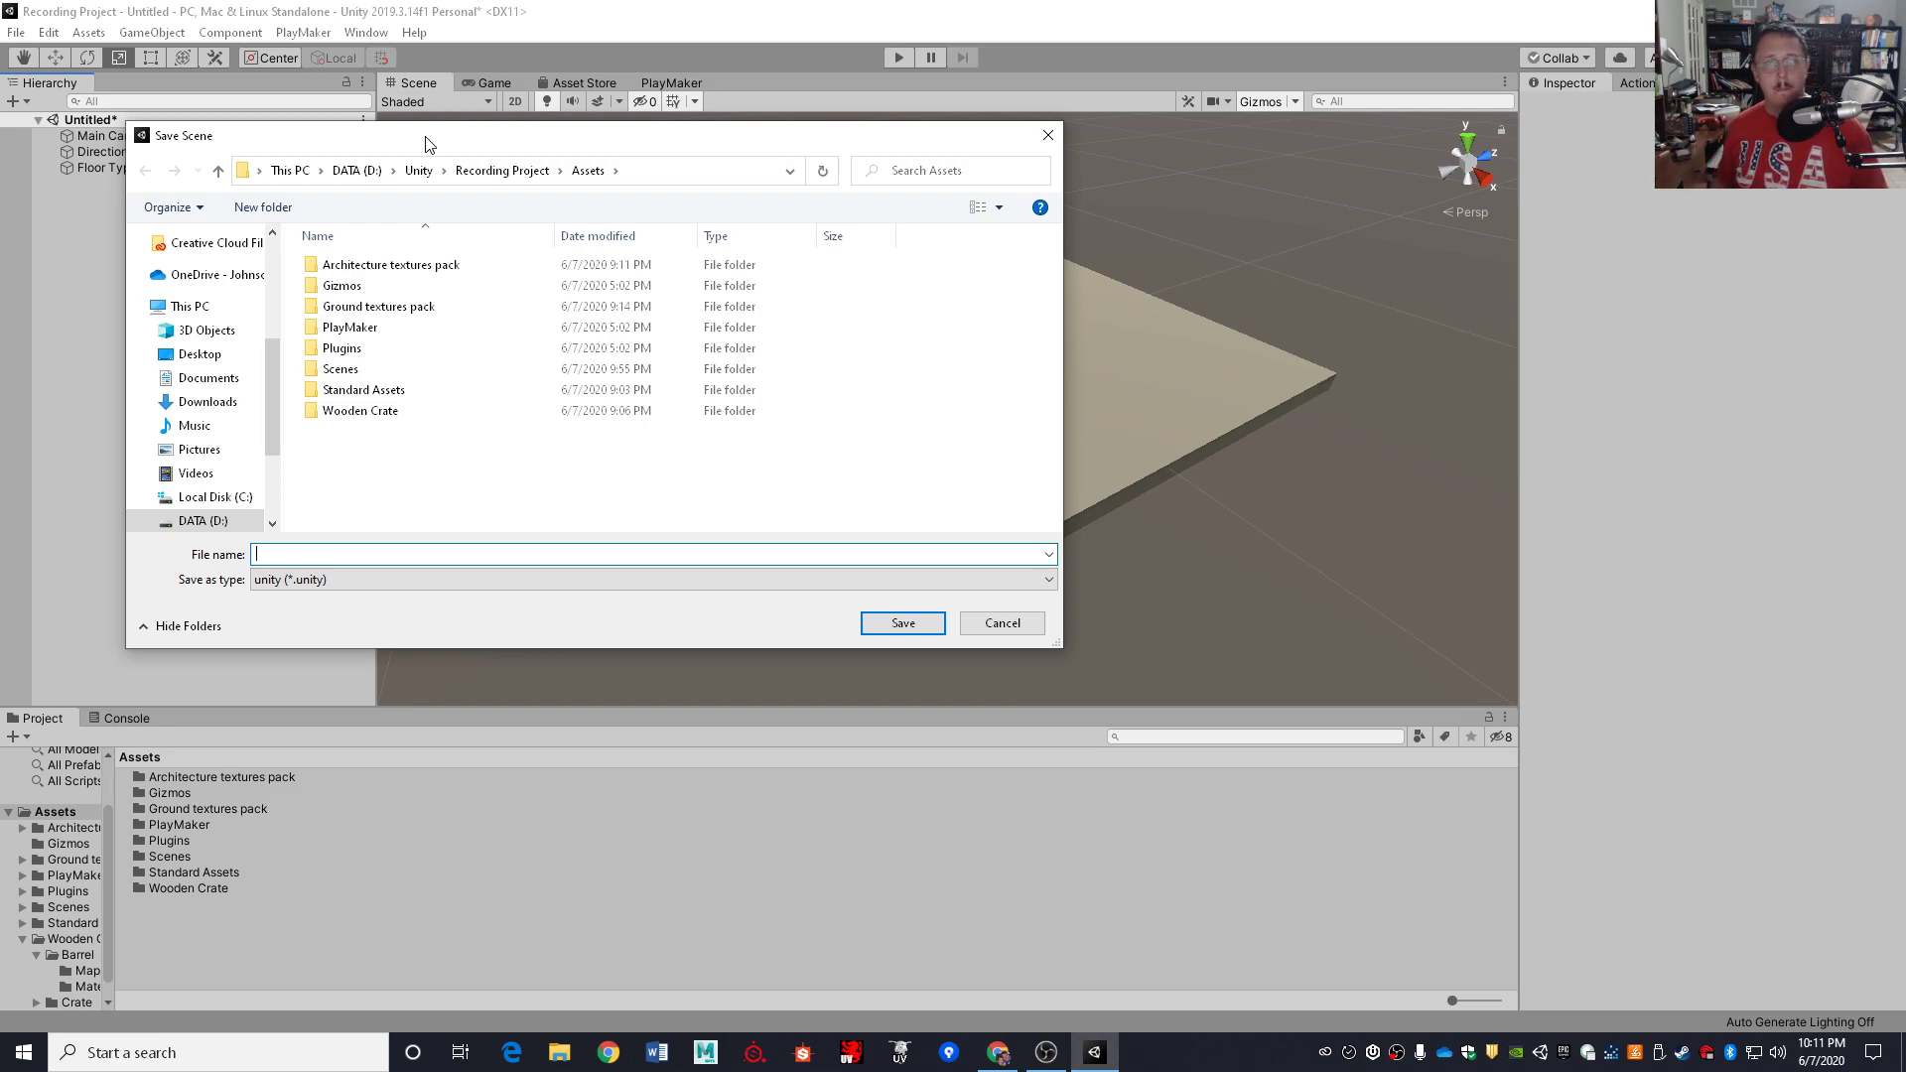
double_click(343, 370)
click(296, 555)
text(Demo)
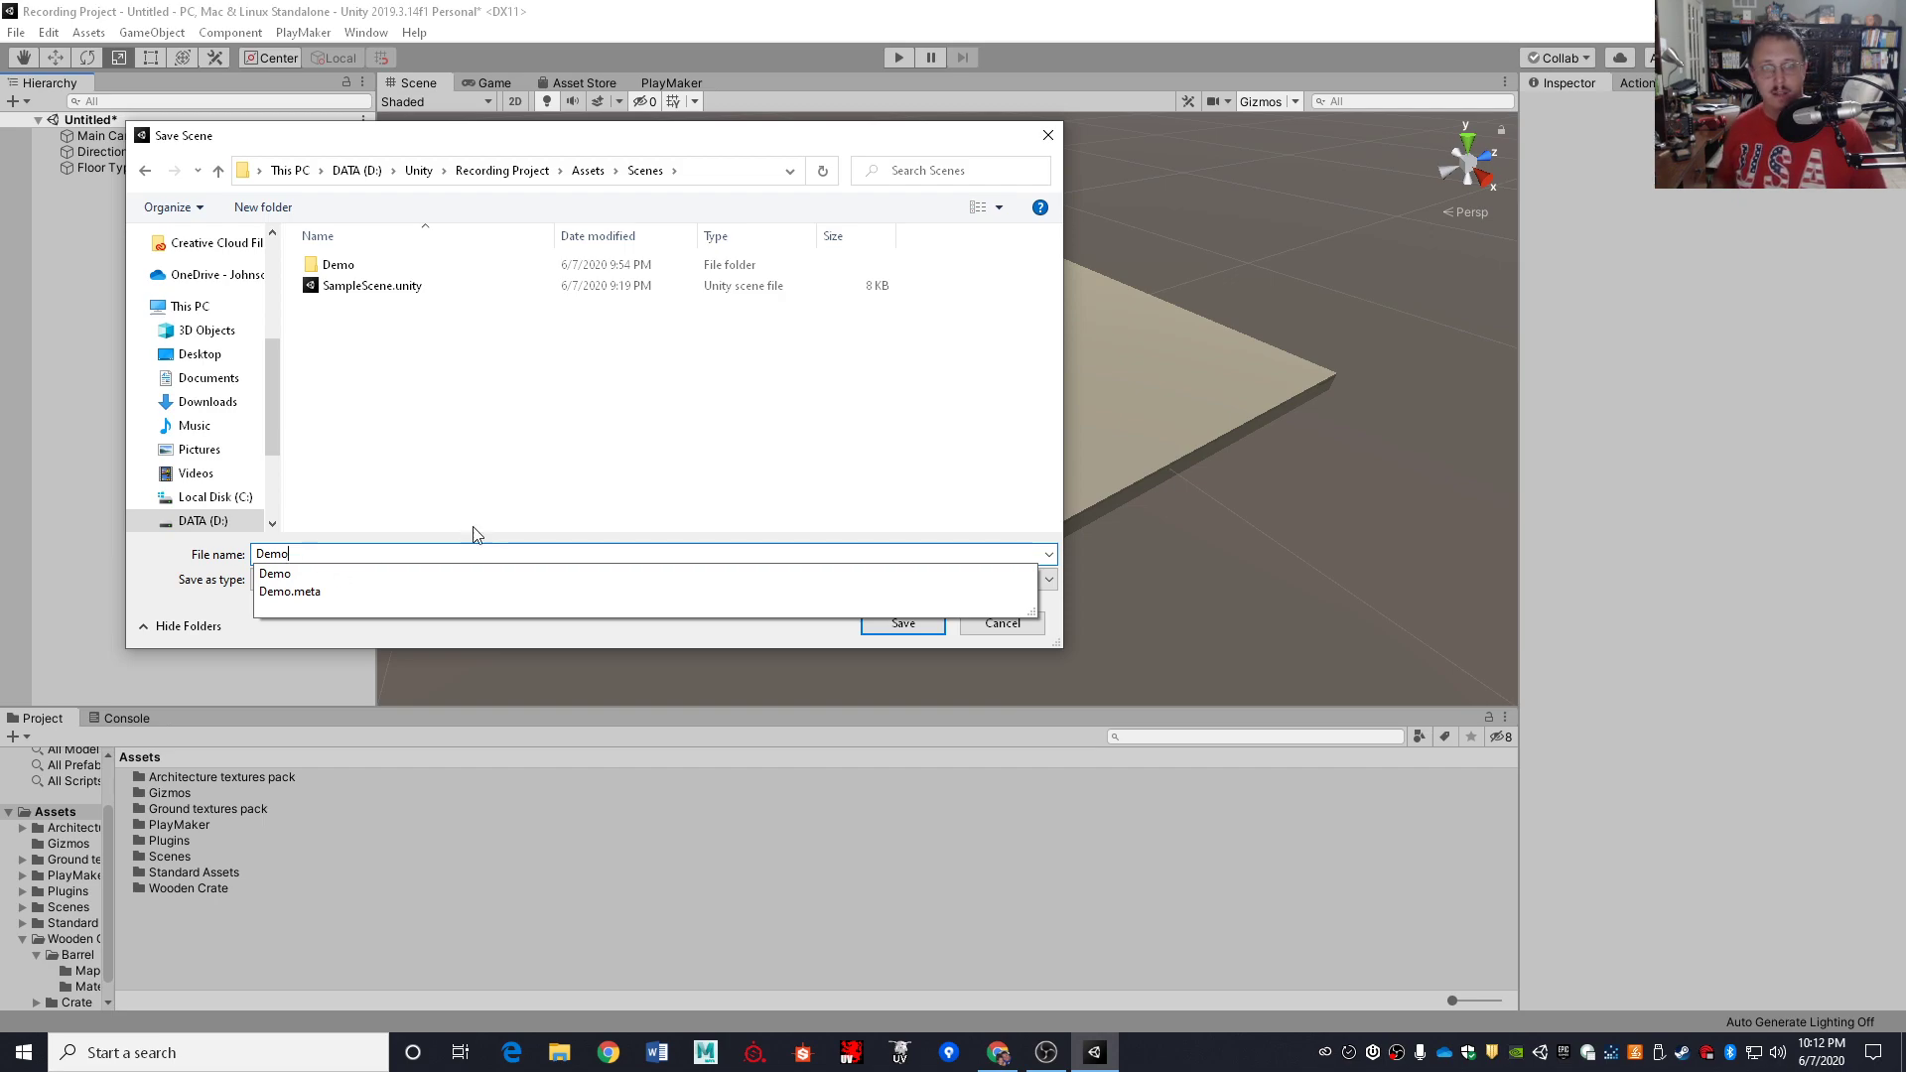
click(429, 554)
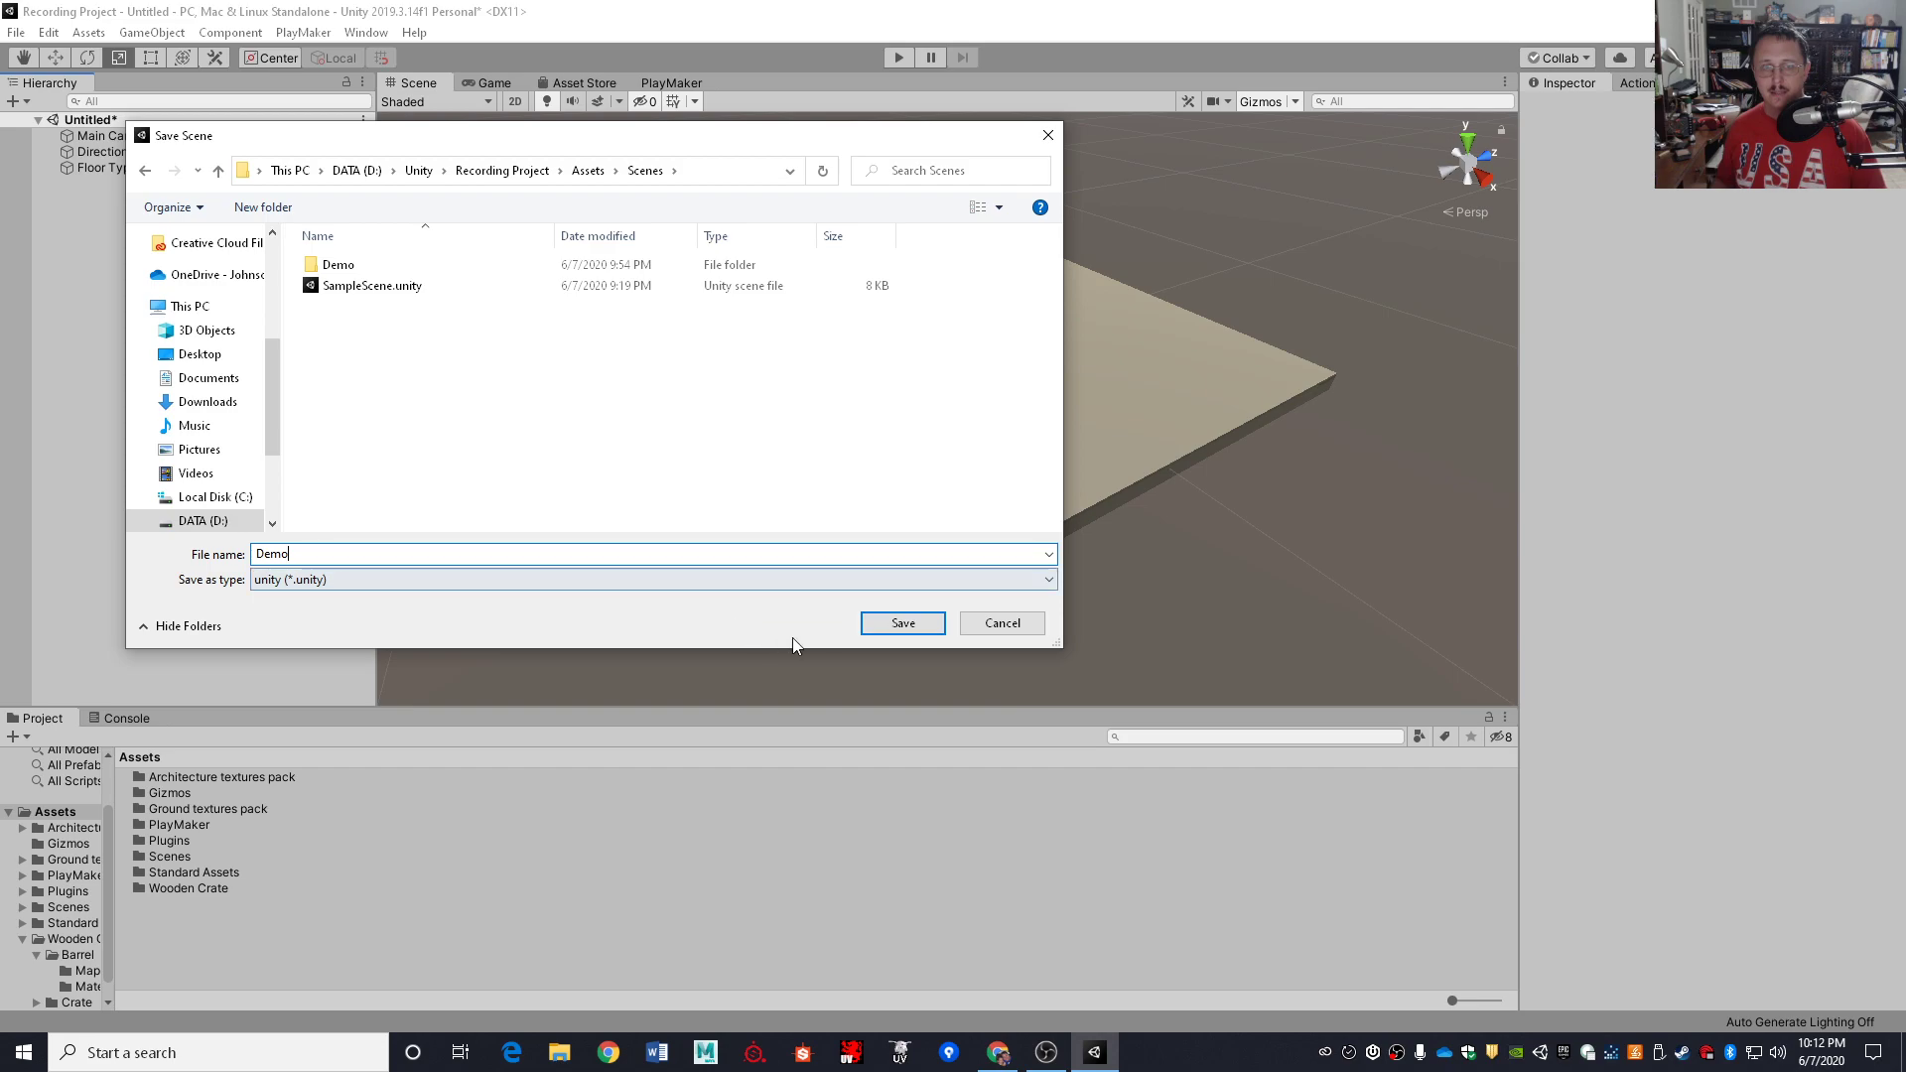
click(899, 628)
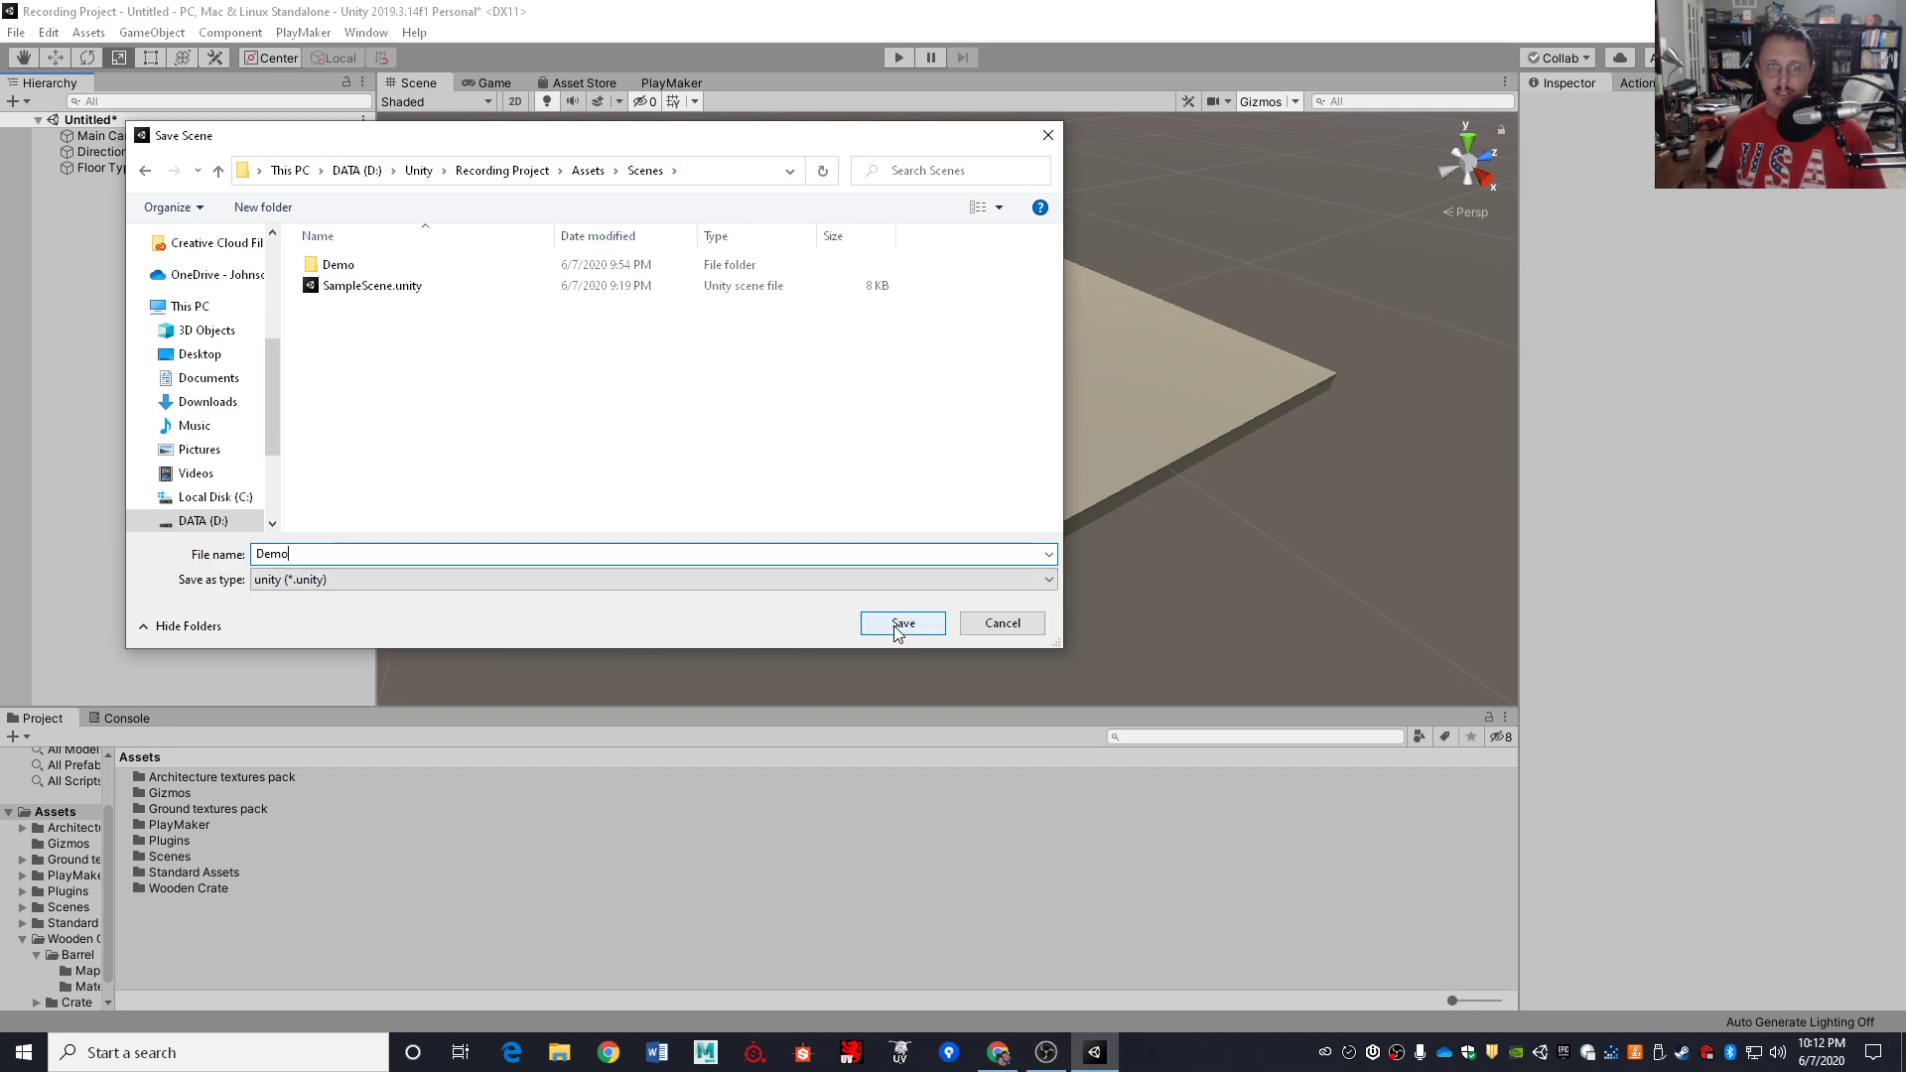
Return to the Scenes folder in the save dialog and delete the existing Demo subfolder
click(897, 626)
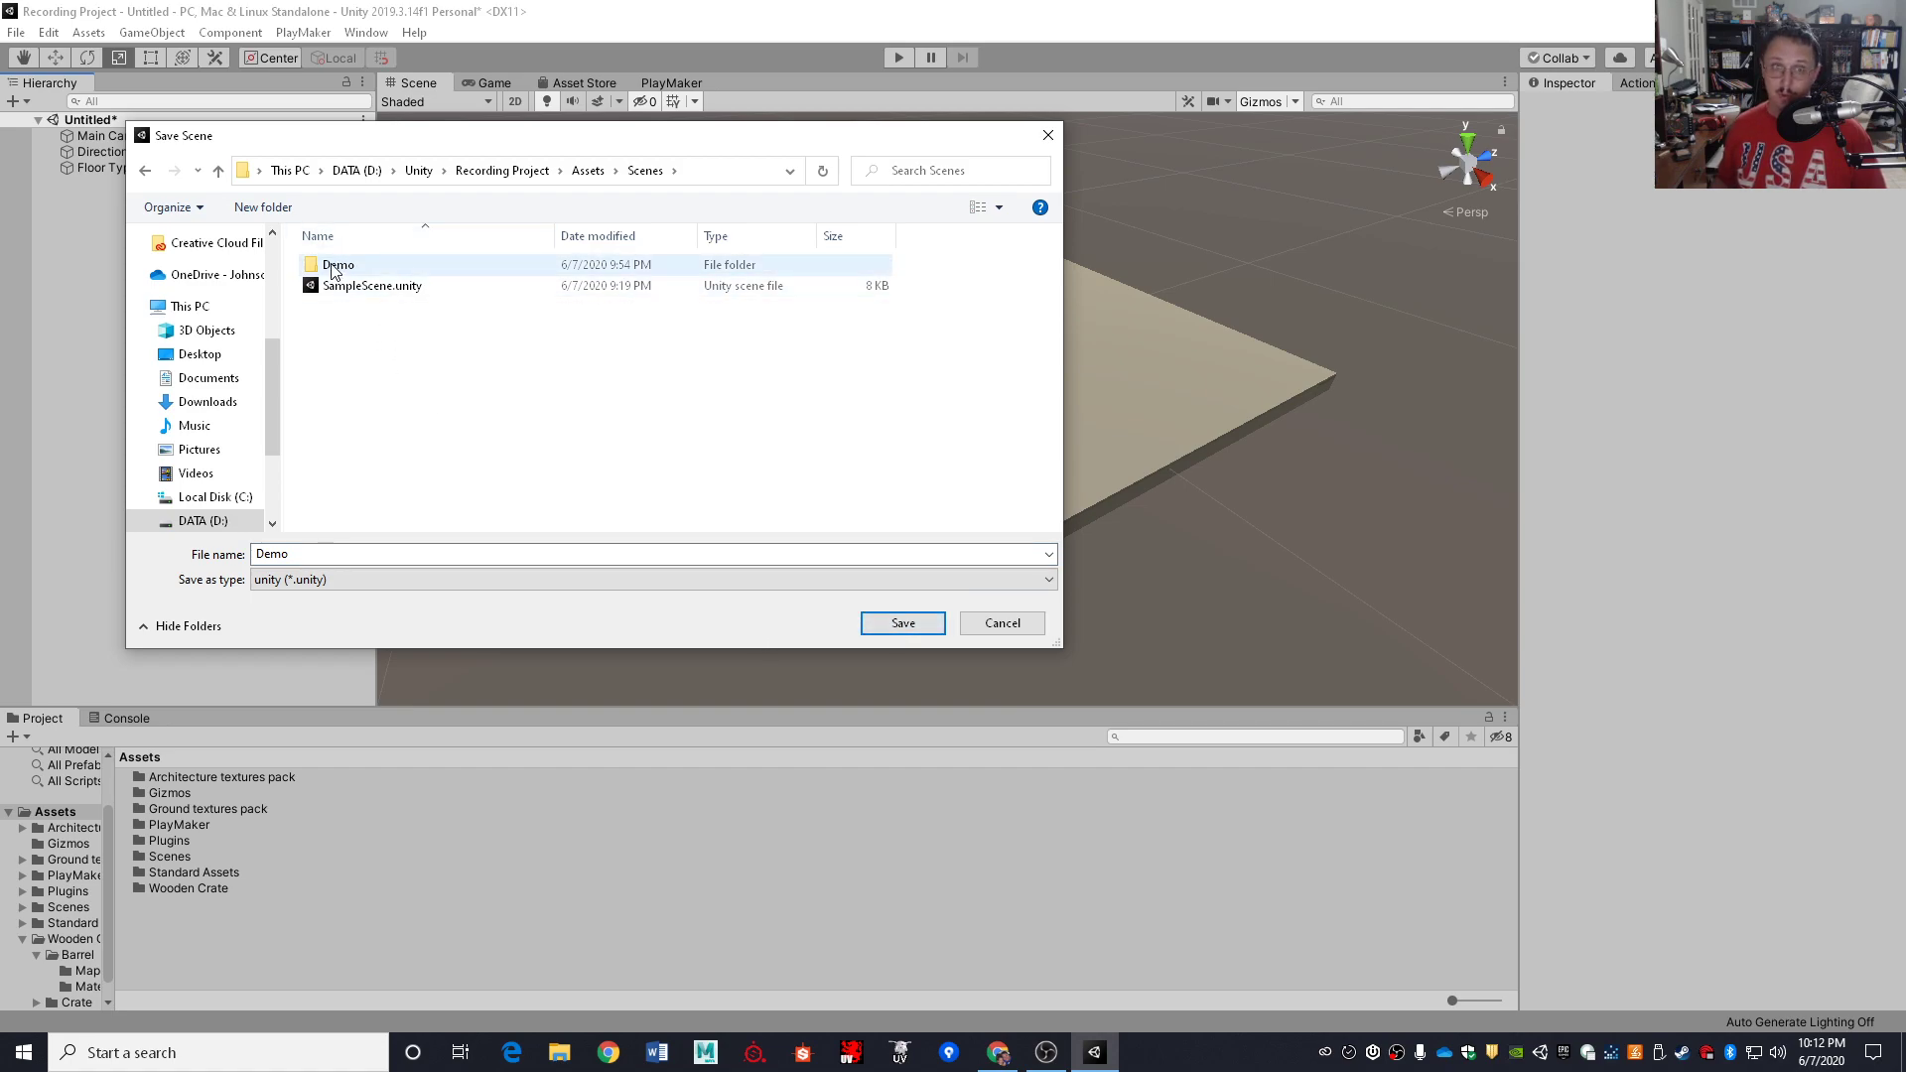
click(912, 622)
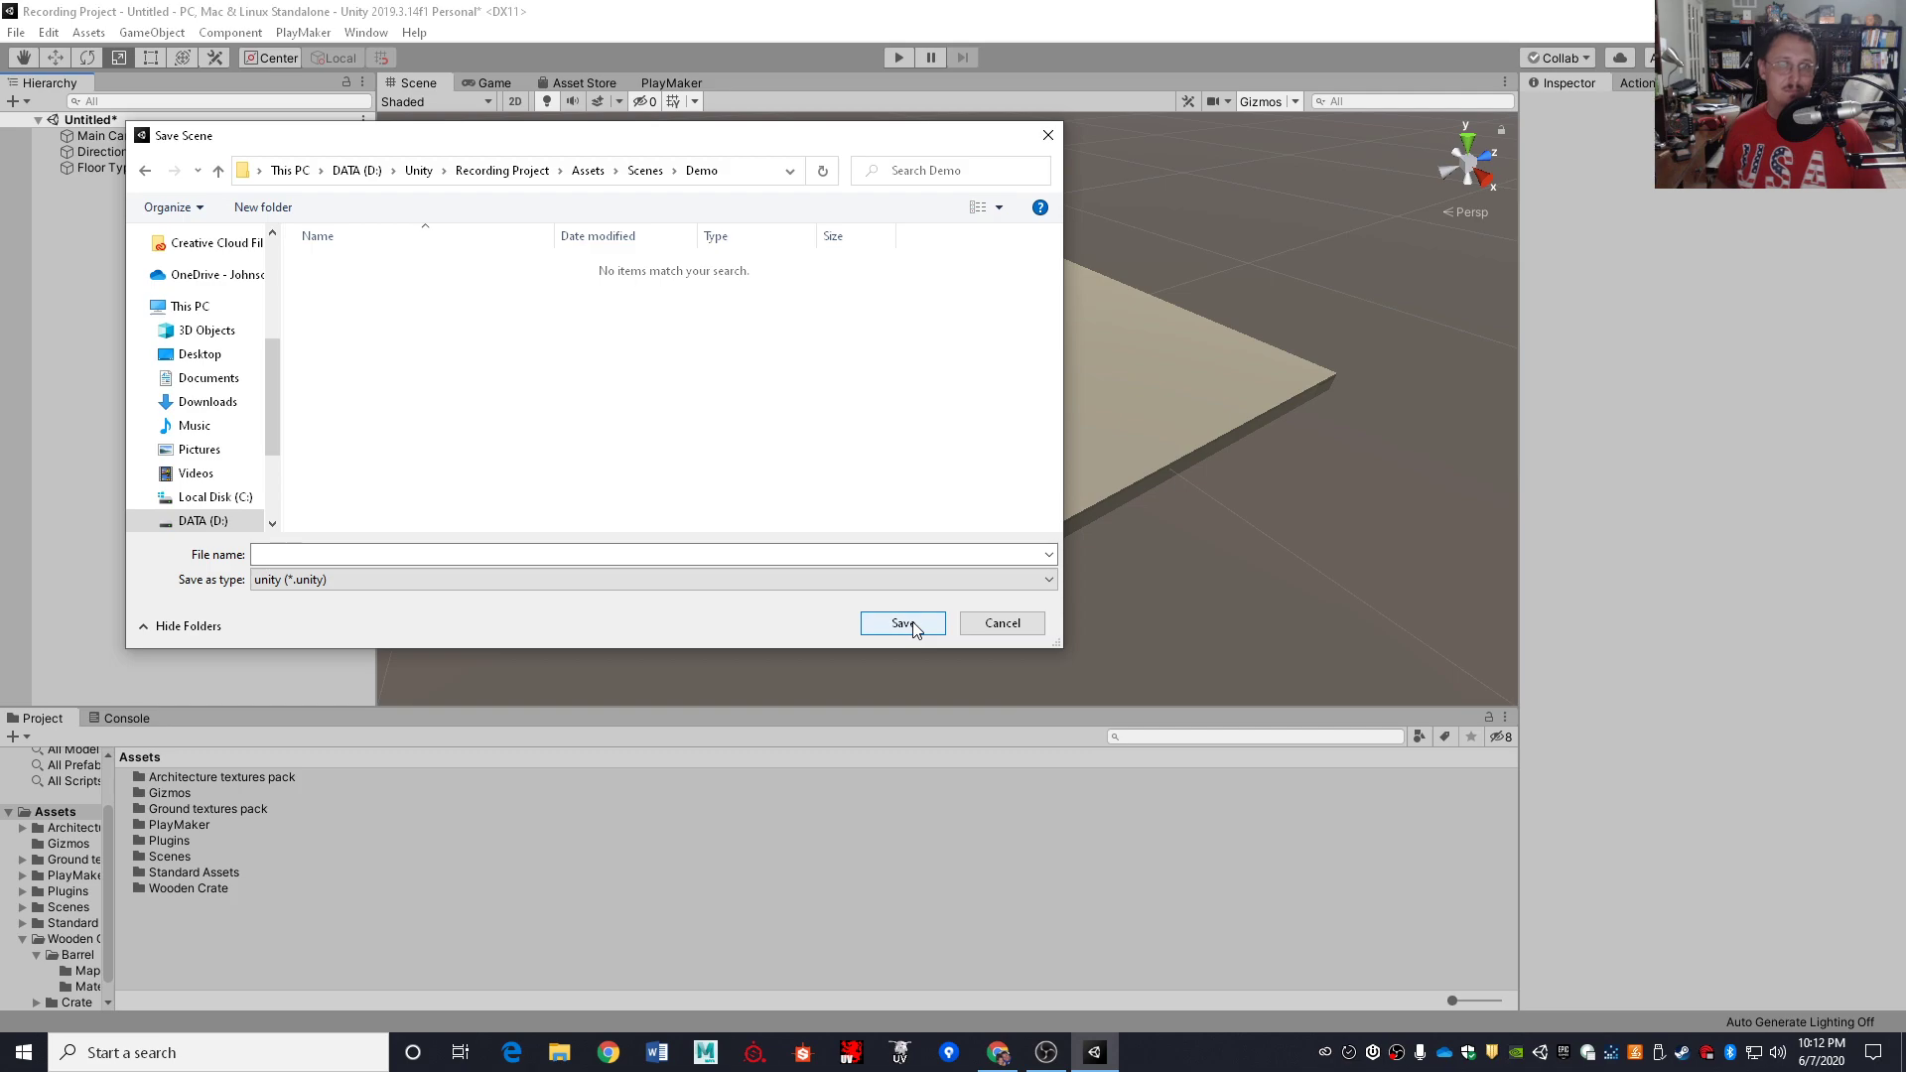
click(645, 170)
right_click(349, 266)
click(507, 421)
click(343, 266)
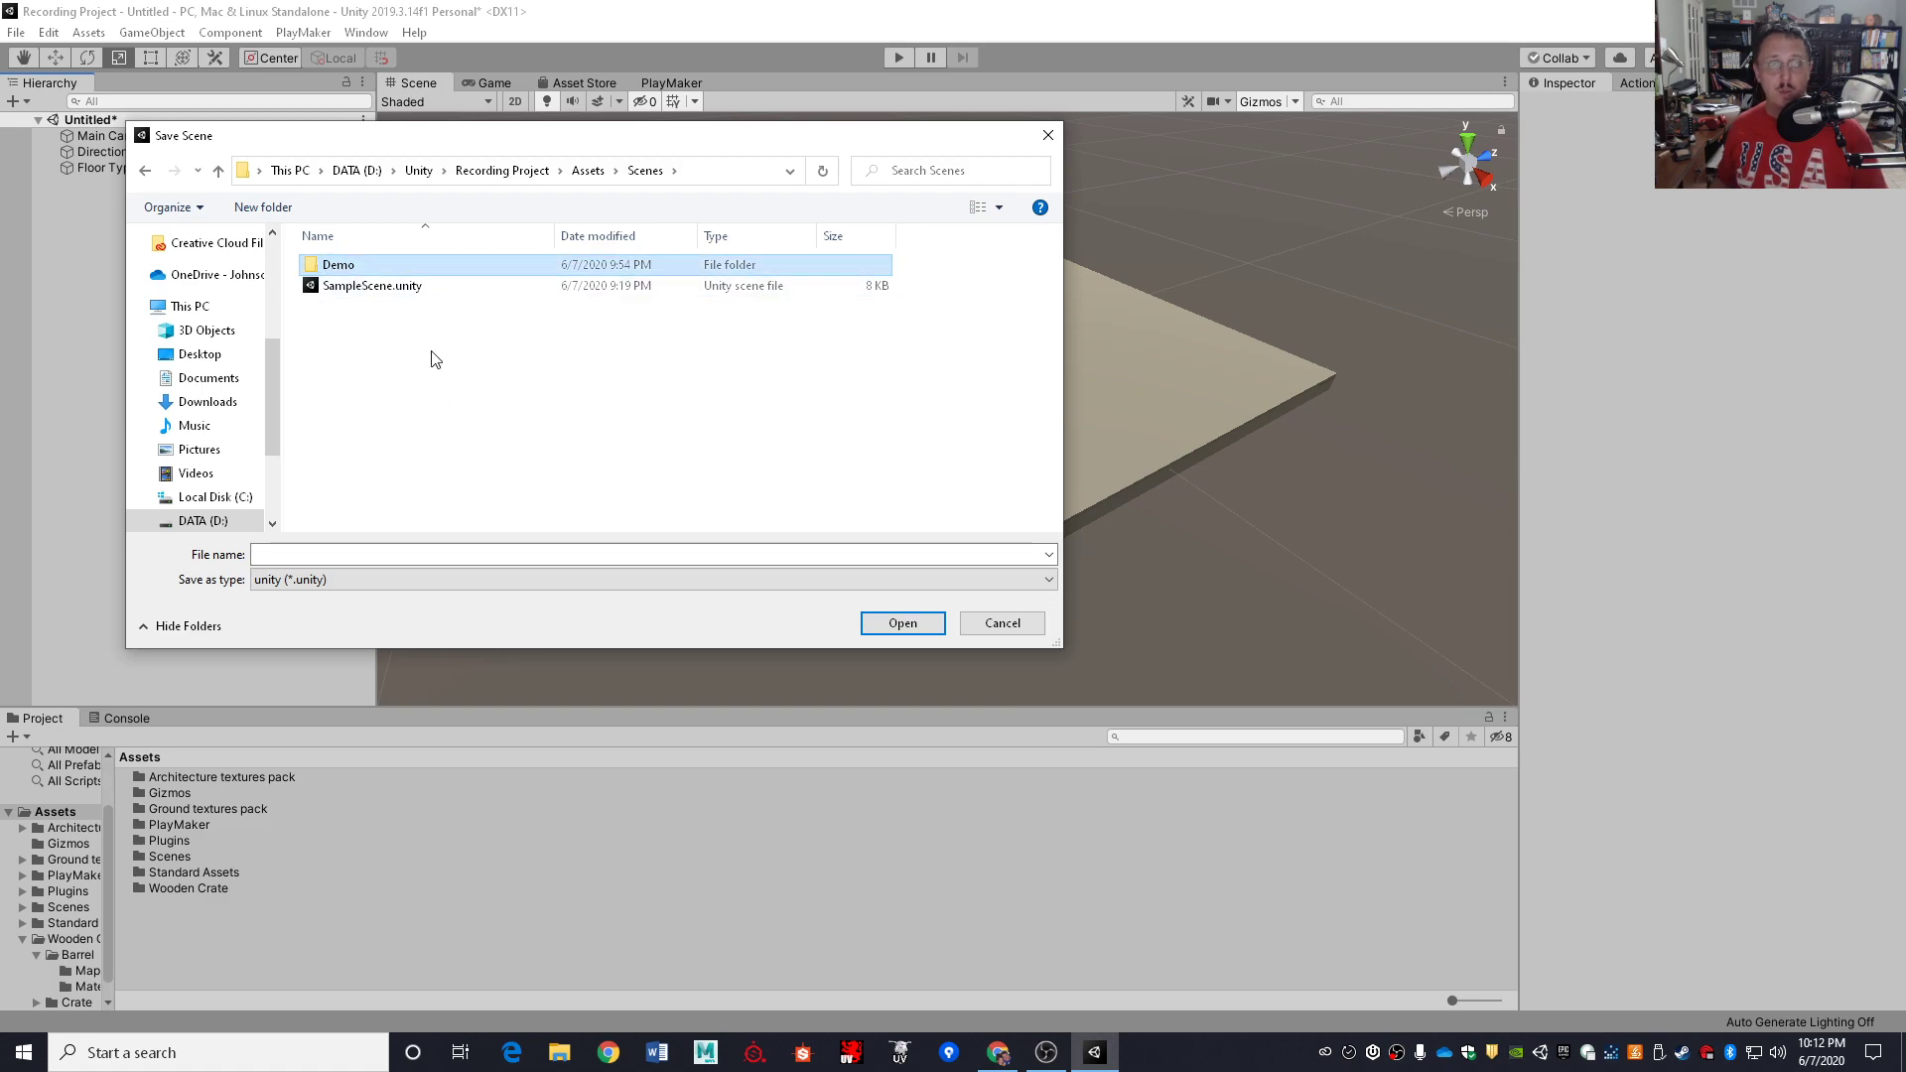
key(Delete)
click(1022, 605)
Name the scene file Demo and save it in the Scenes folder
click(433, 552)
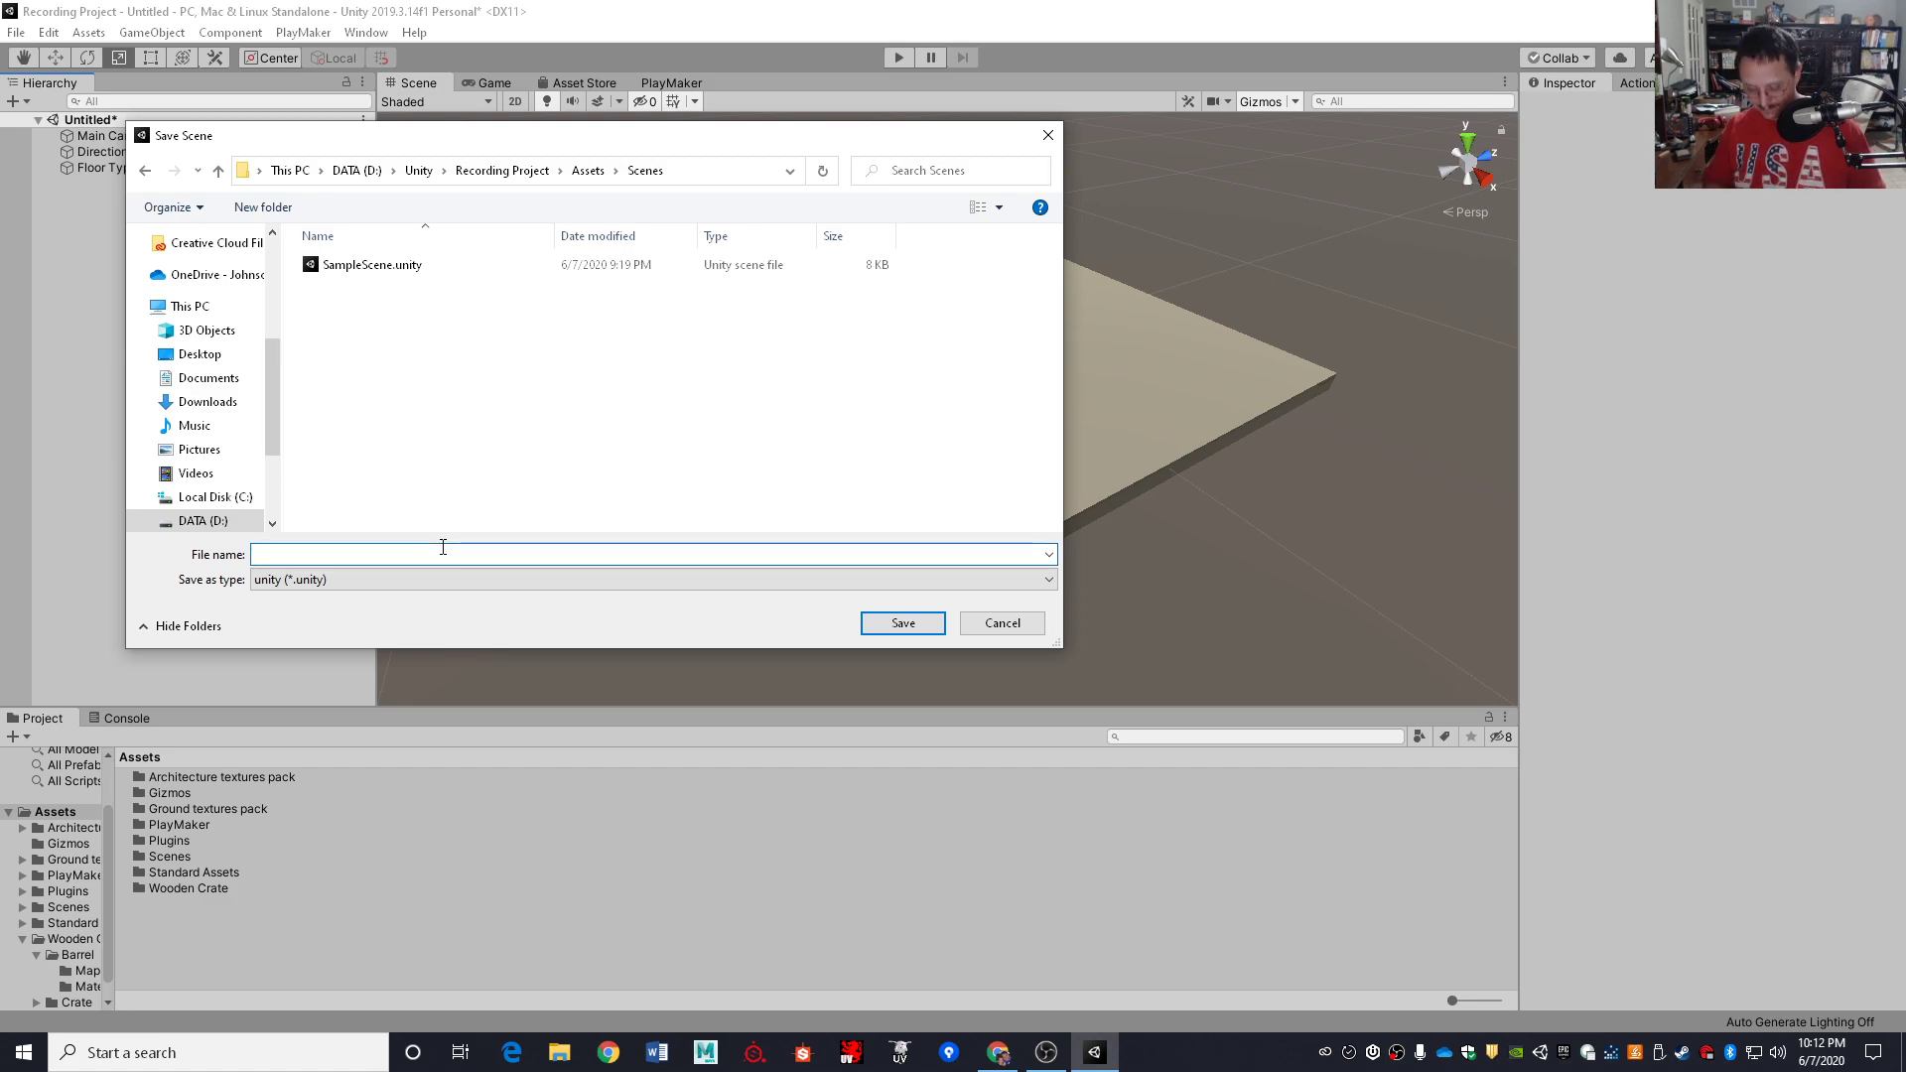
text(Demo)
click(899, 623)
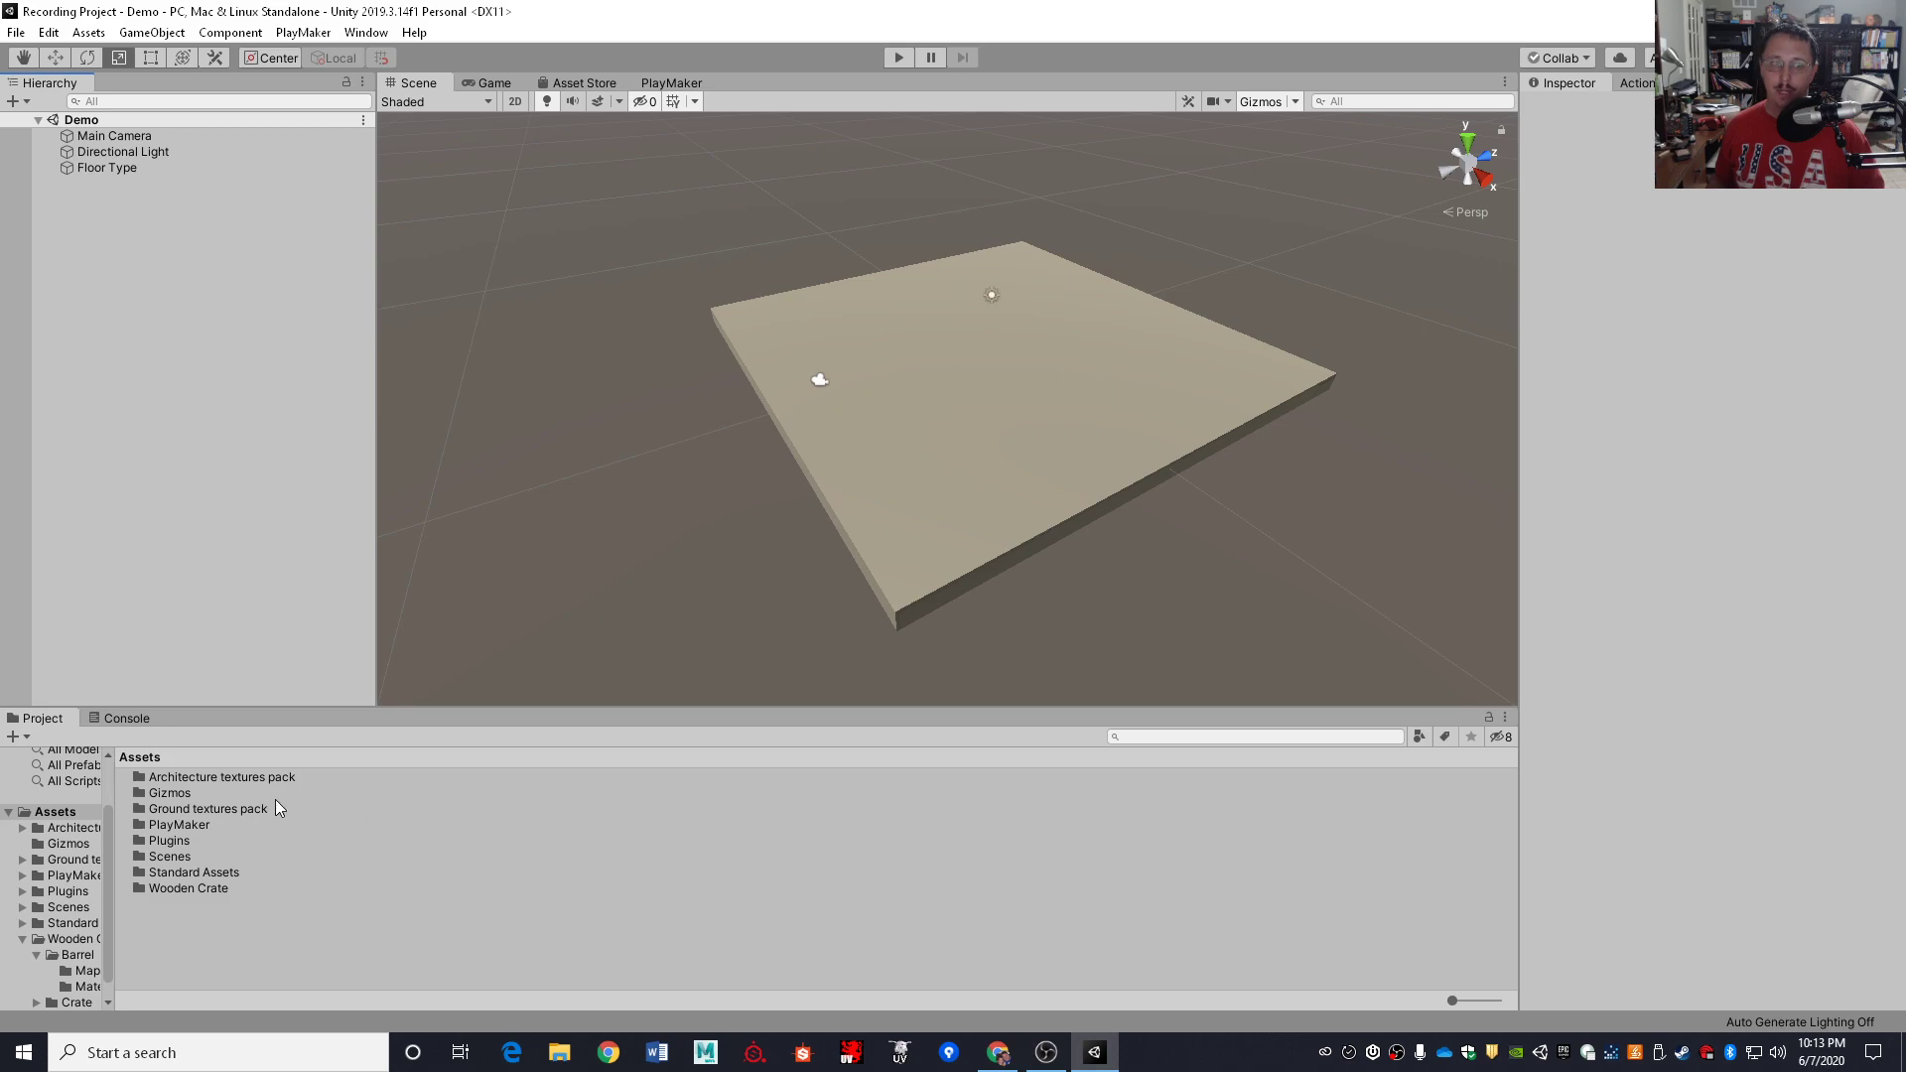
Open the Grass 01 folder in the Ground textures pack, enlarge the asset thumbnails and return to the compact list
double_click(208, 810)
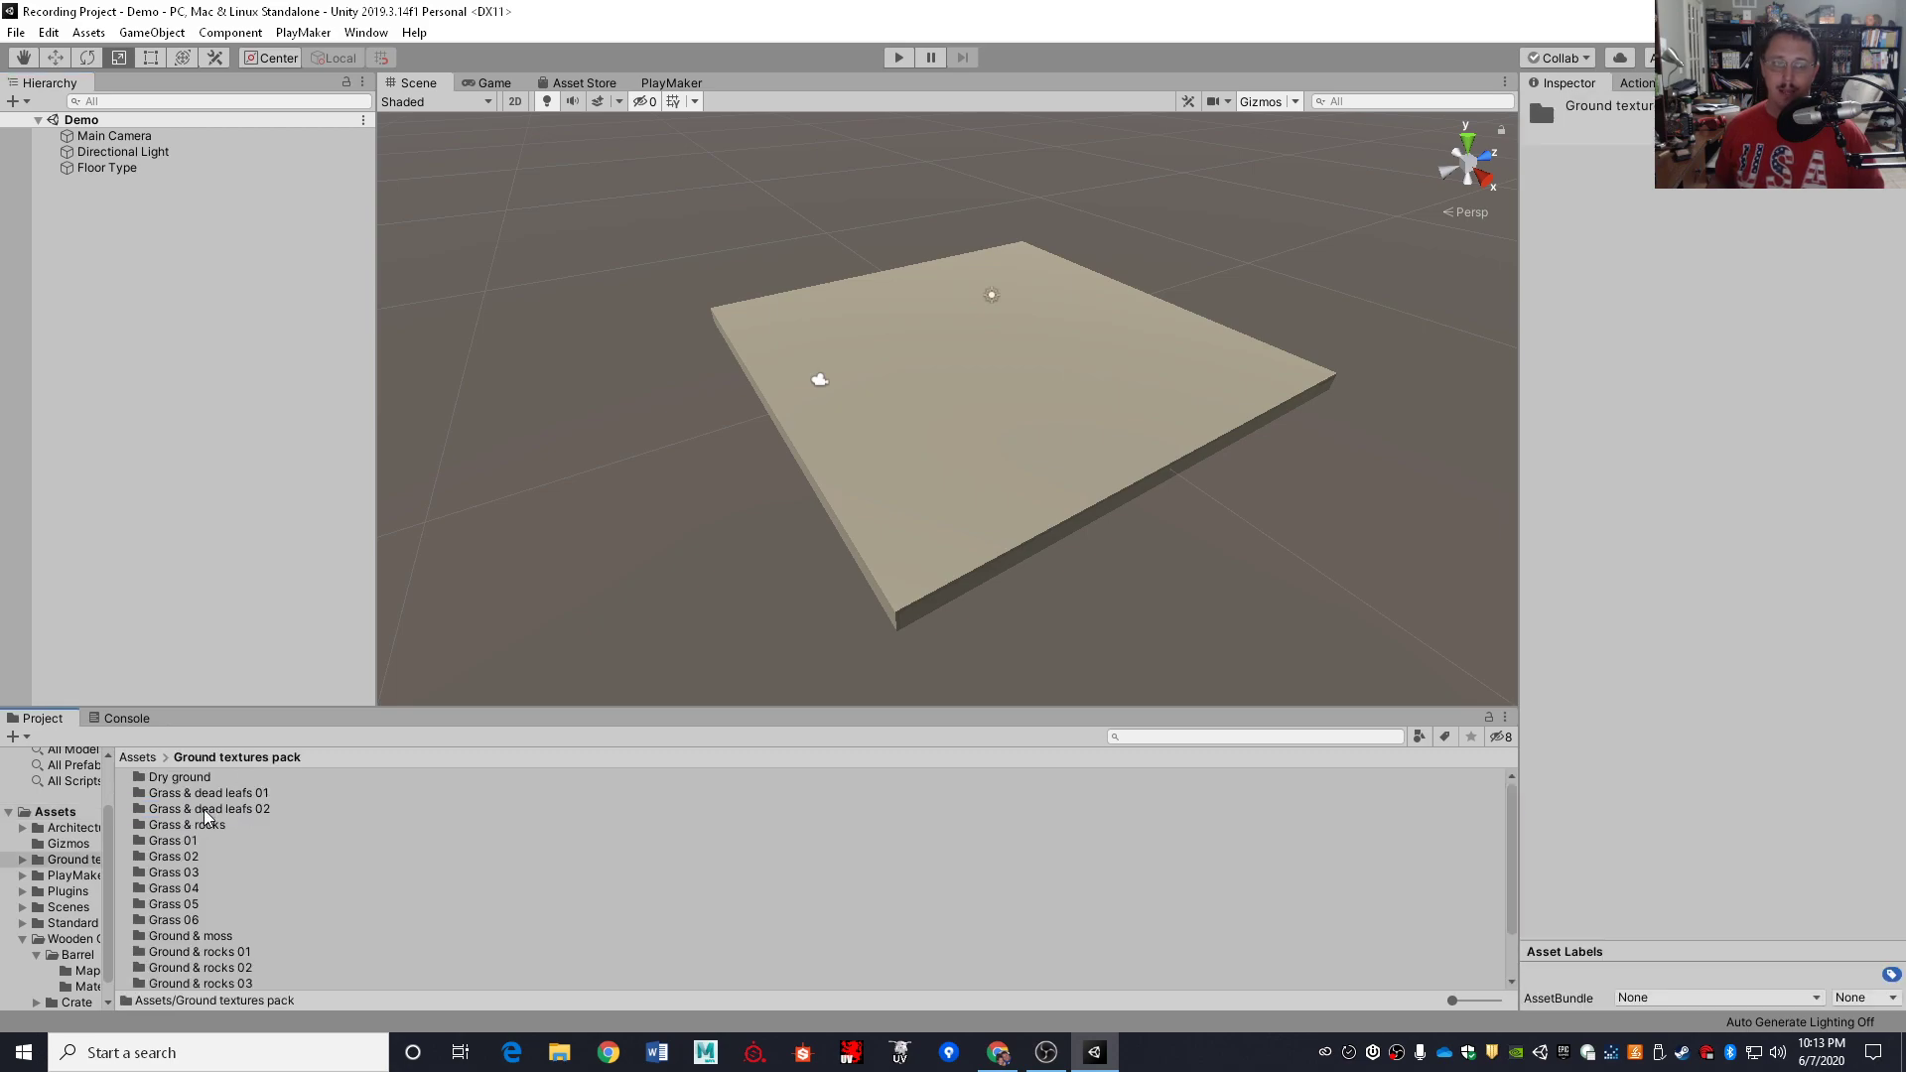
click(152, 842)
double_click(152, 841)
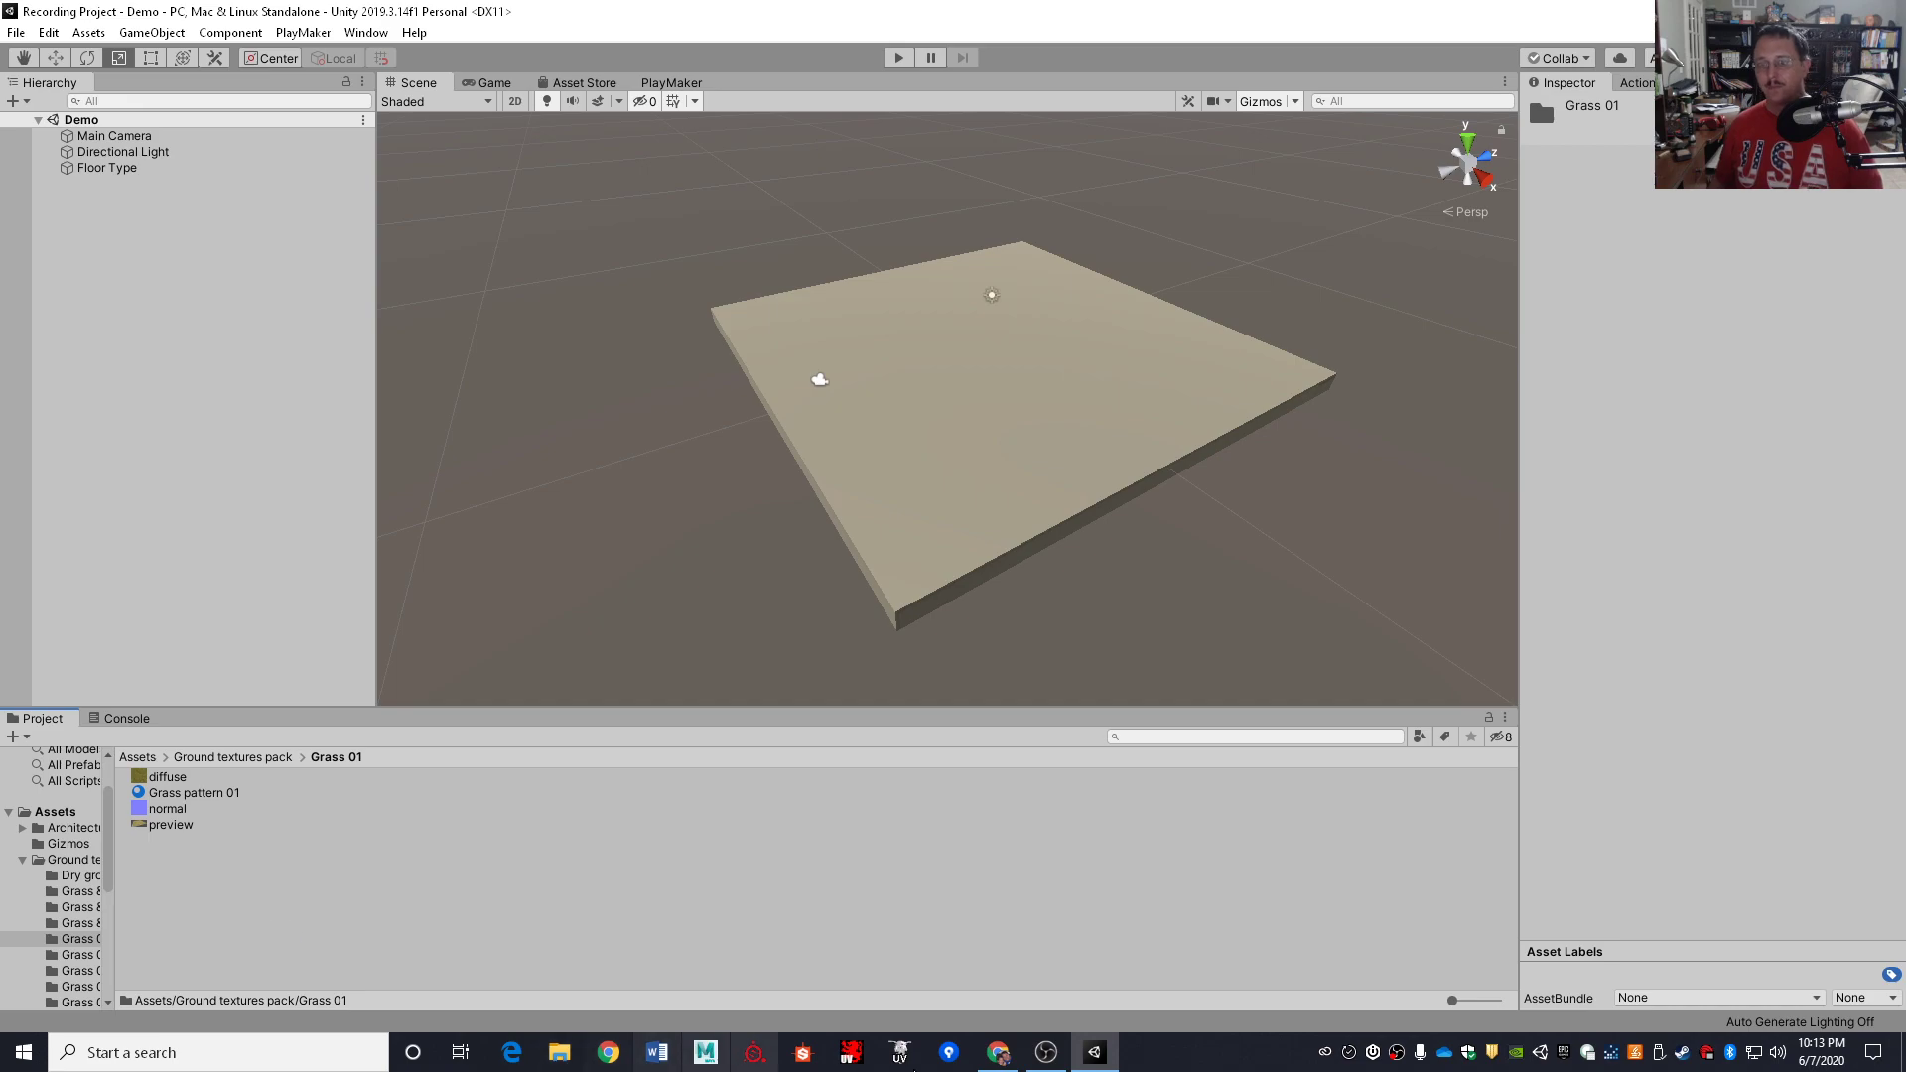
drag(1459, 1007, 1479, 1009)
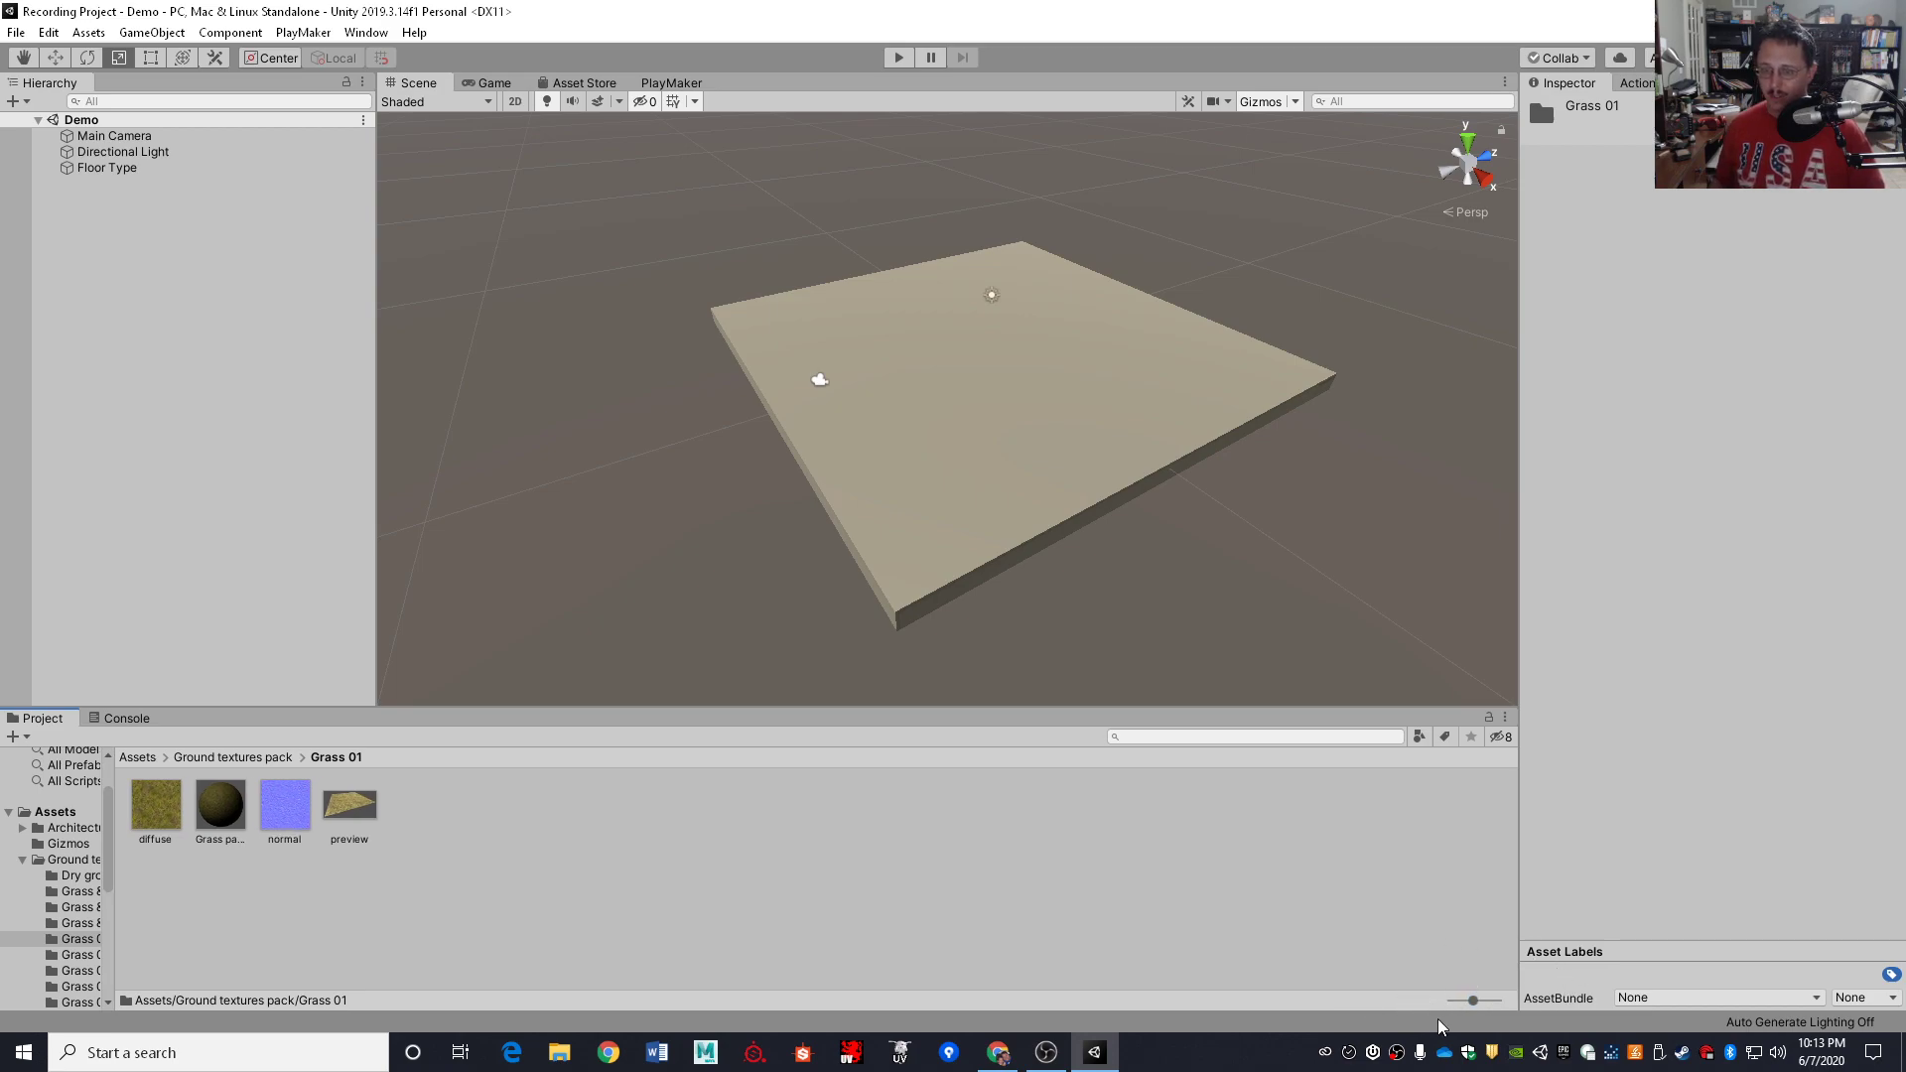
drag(1473, 1001, 1407, 1011)
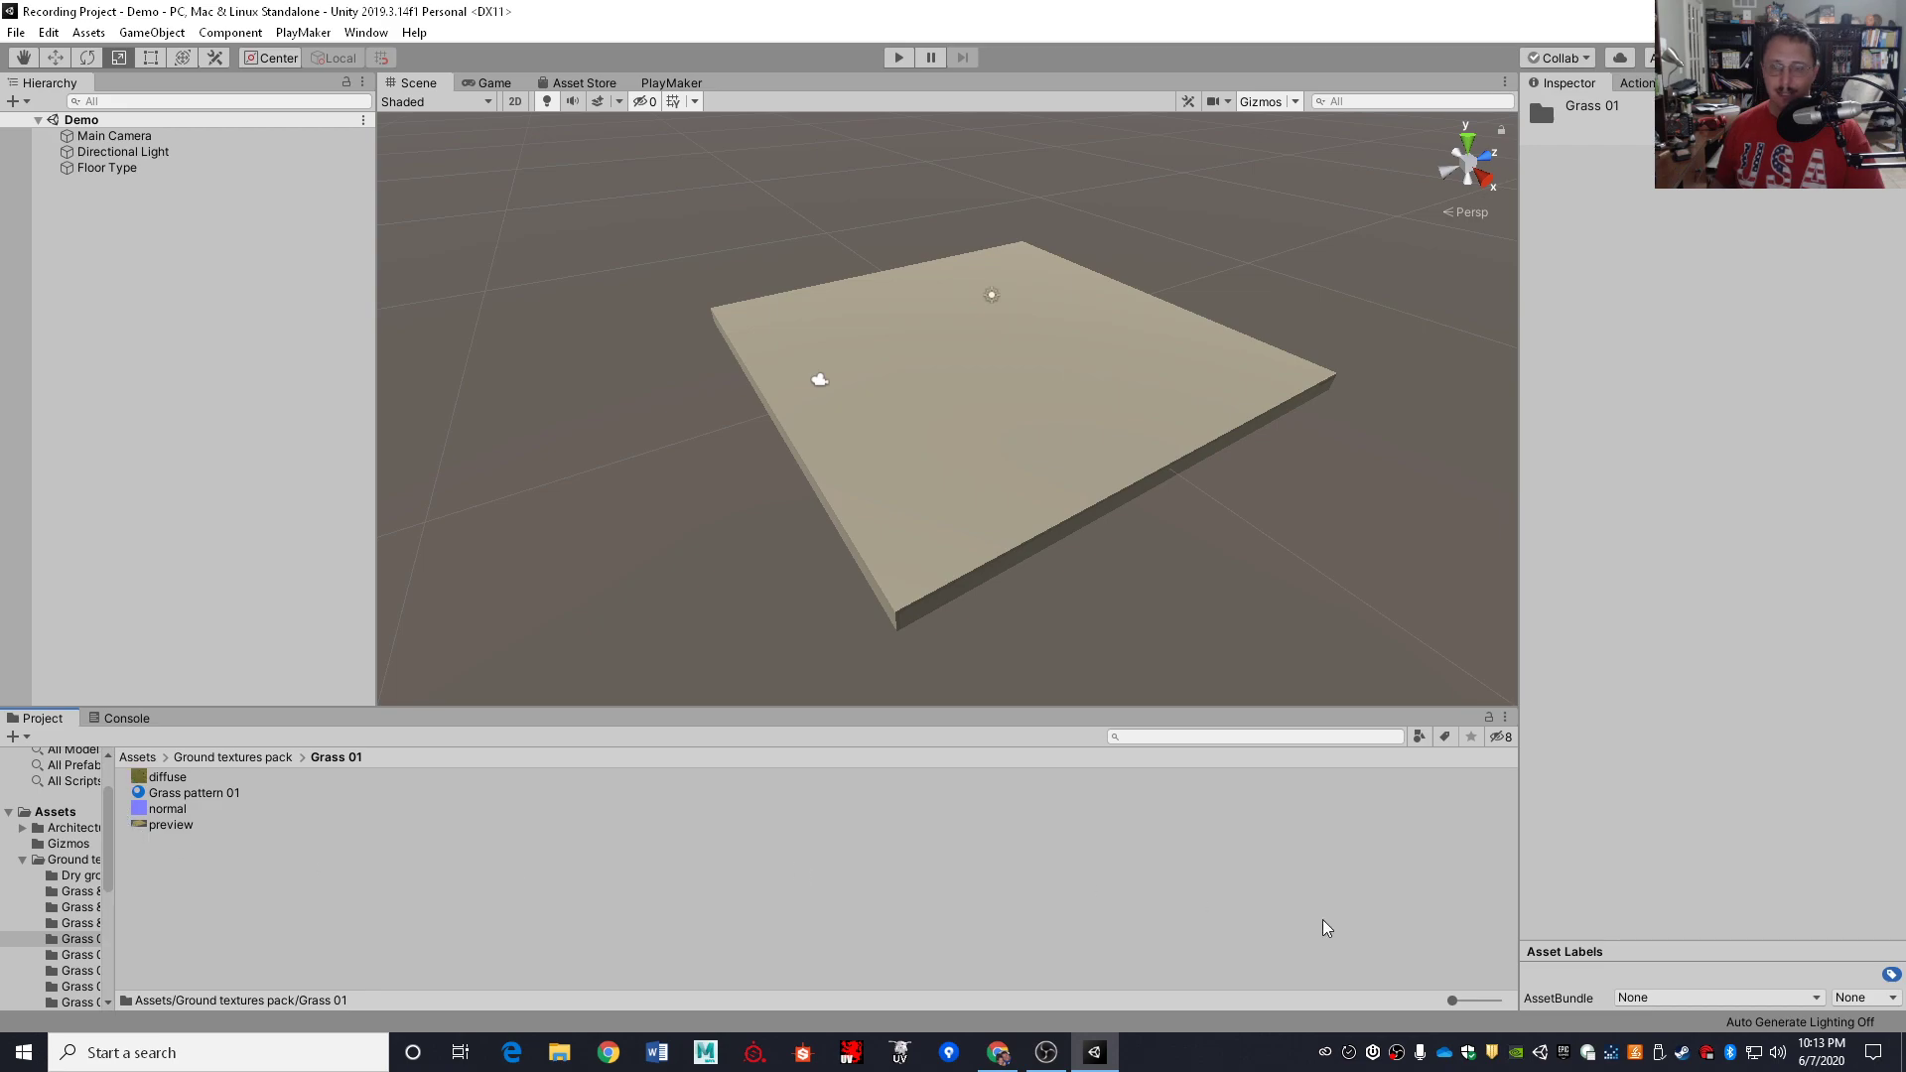
mouse_move(1452, 1001)
mouse_down()
mouse_move(1513, 1008)
mouse_move(1427, 1027)
mouse_up()
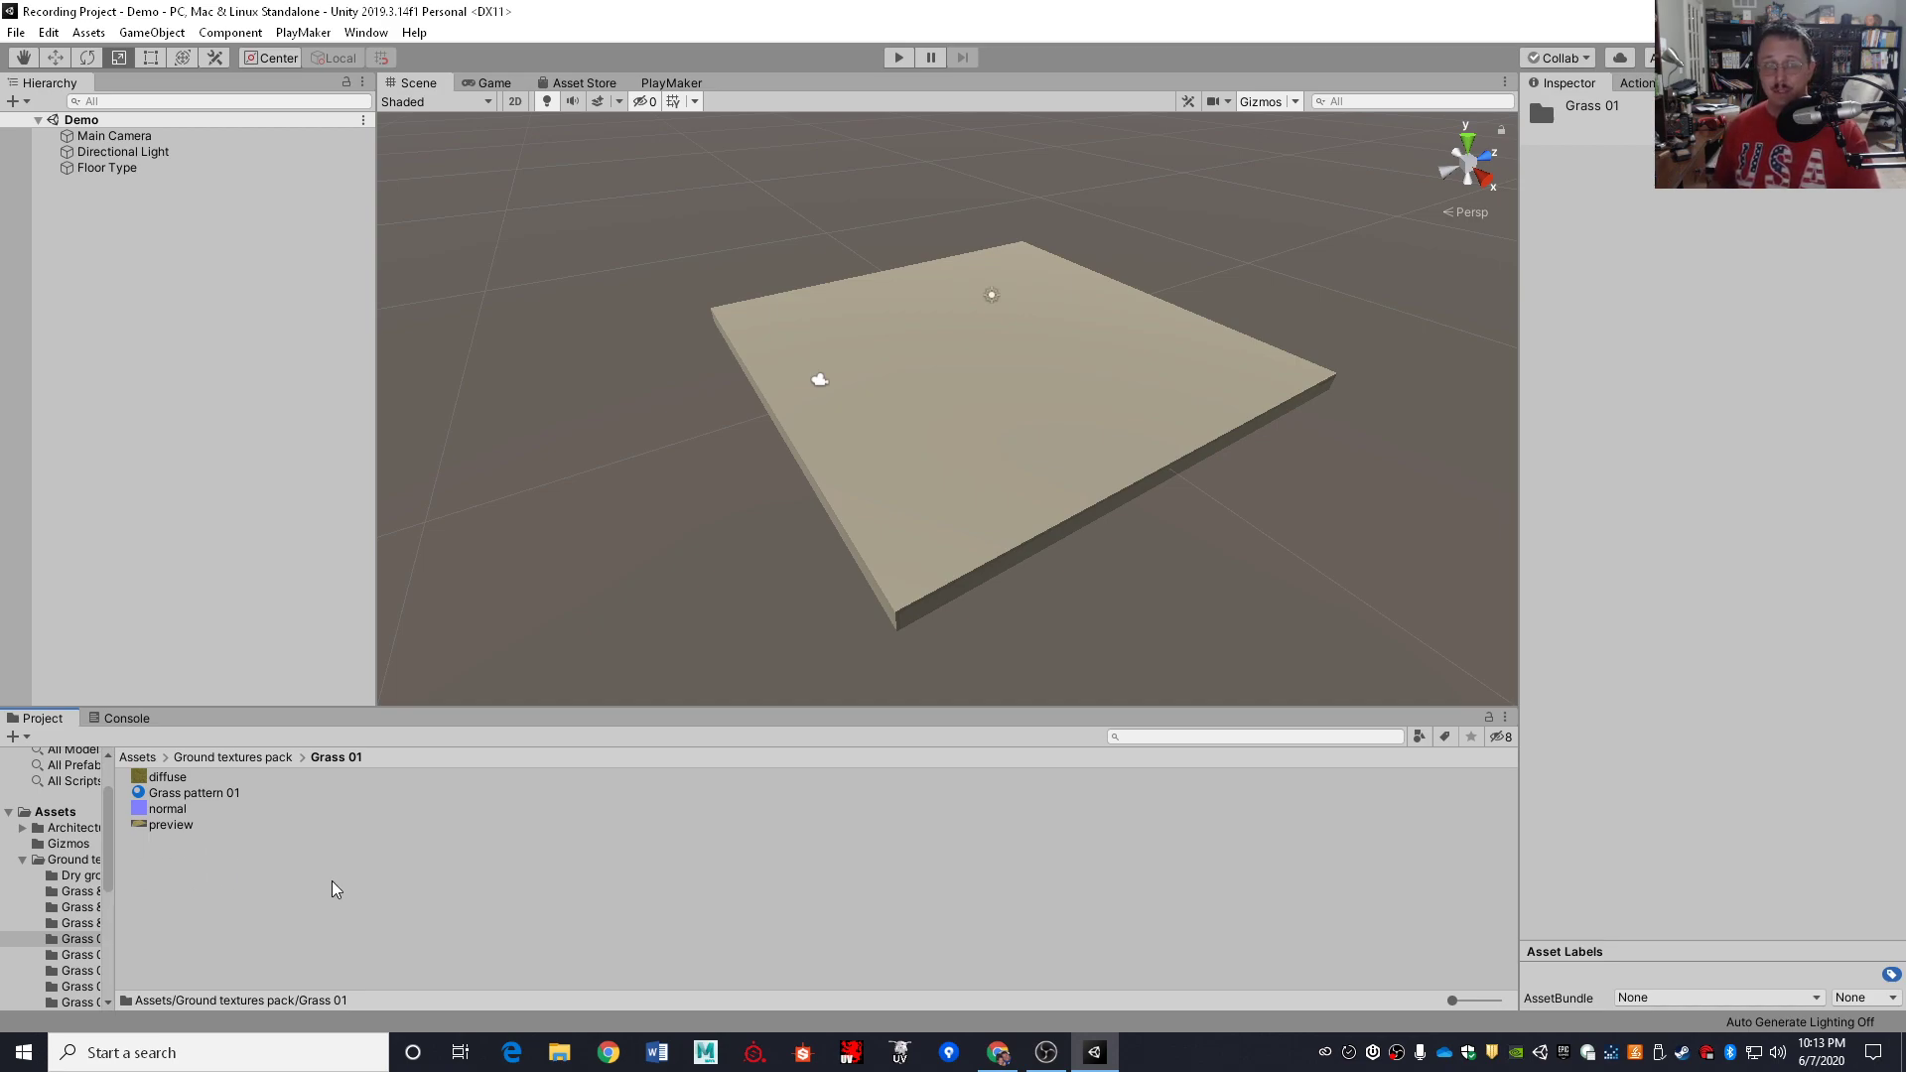
Examine the Grass pattern 01 material and the diffuse and normal textures in the Grass 01 folder
click(173, 794)
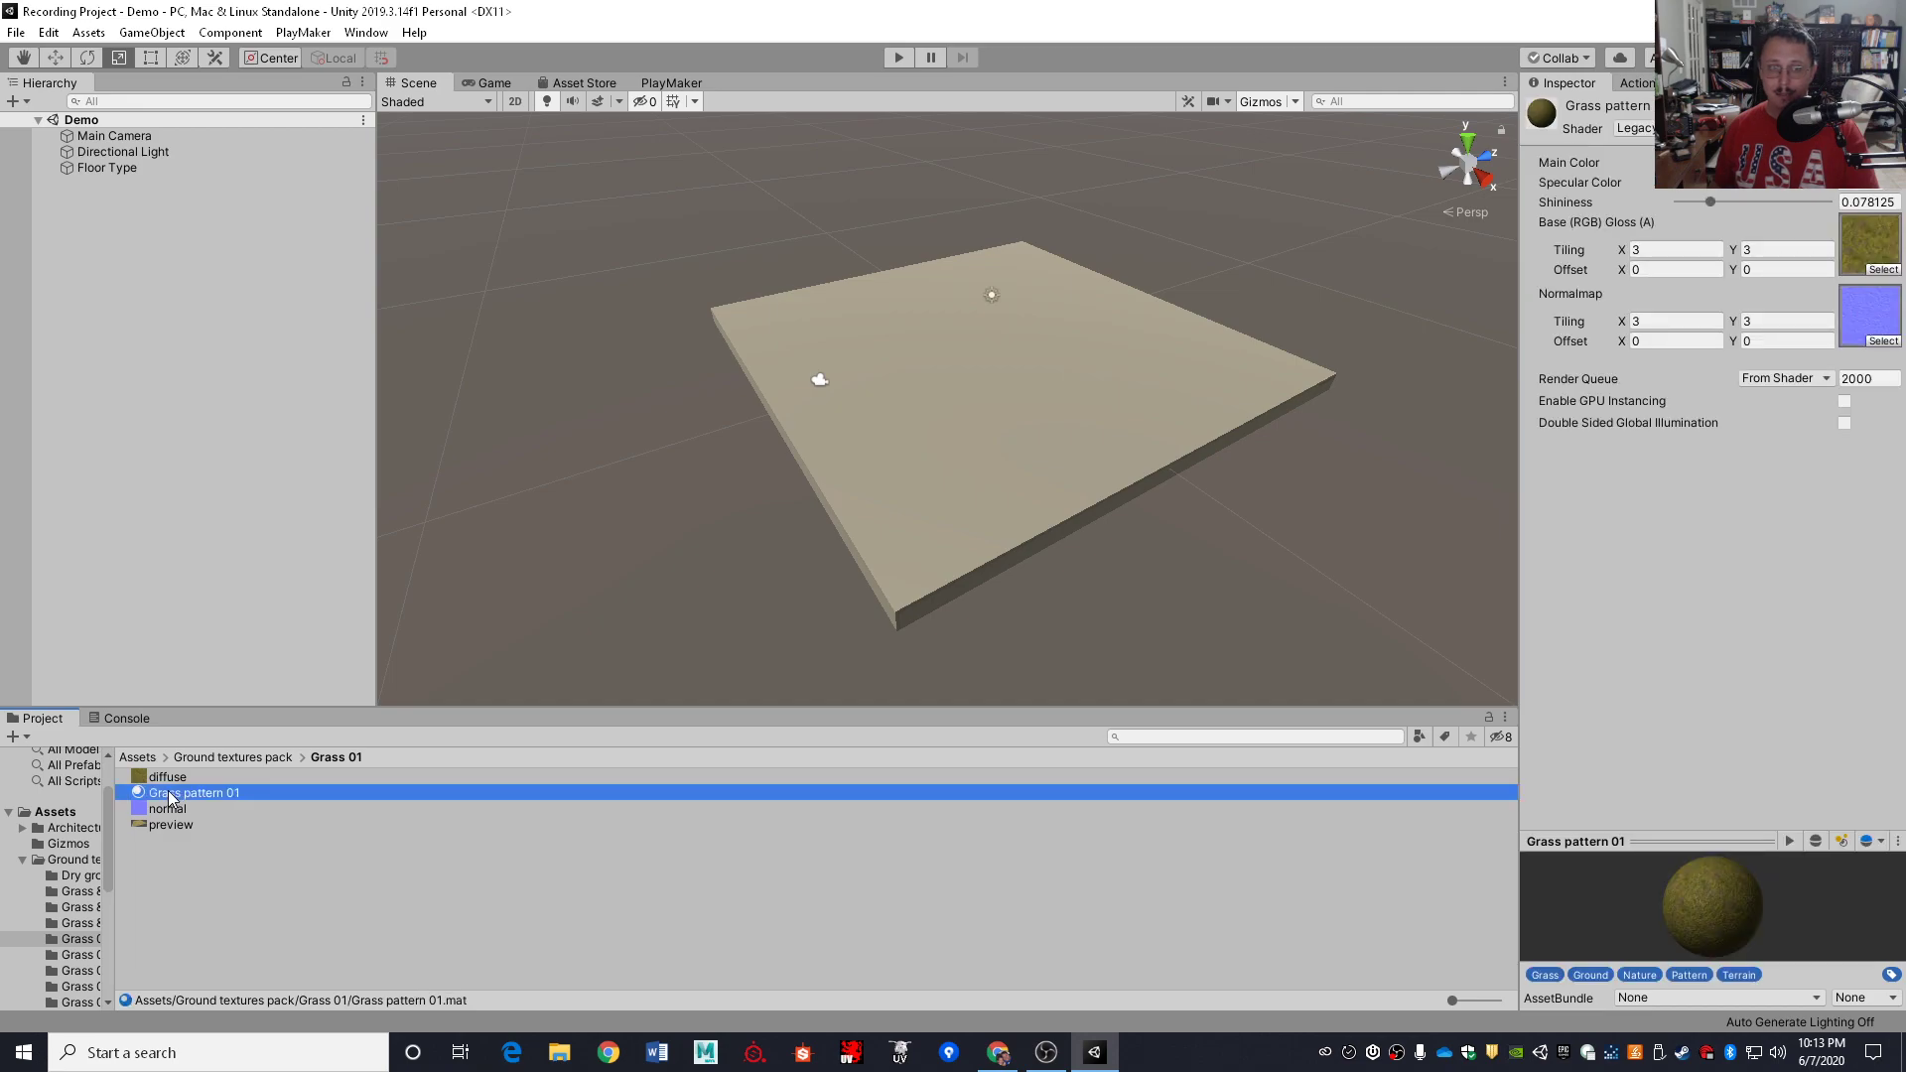
click(159, 778)
click(165, 806)
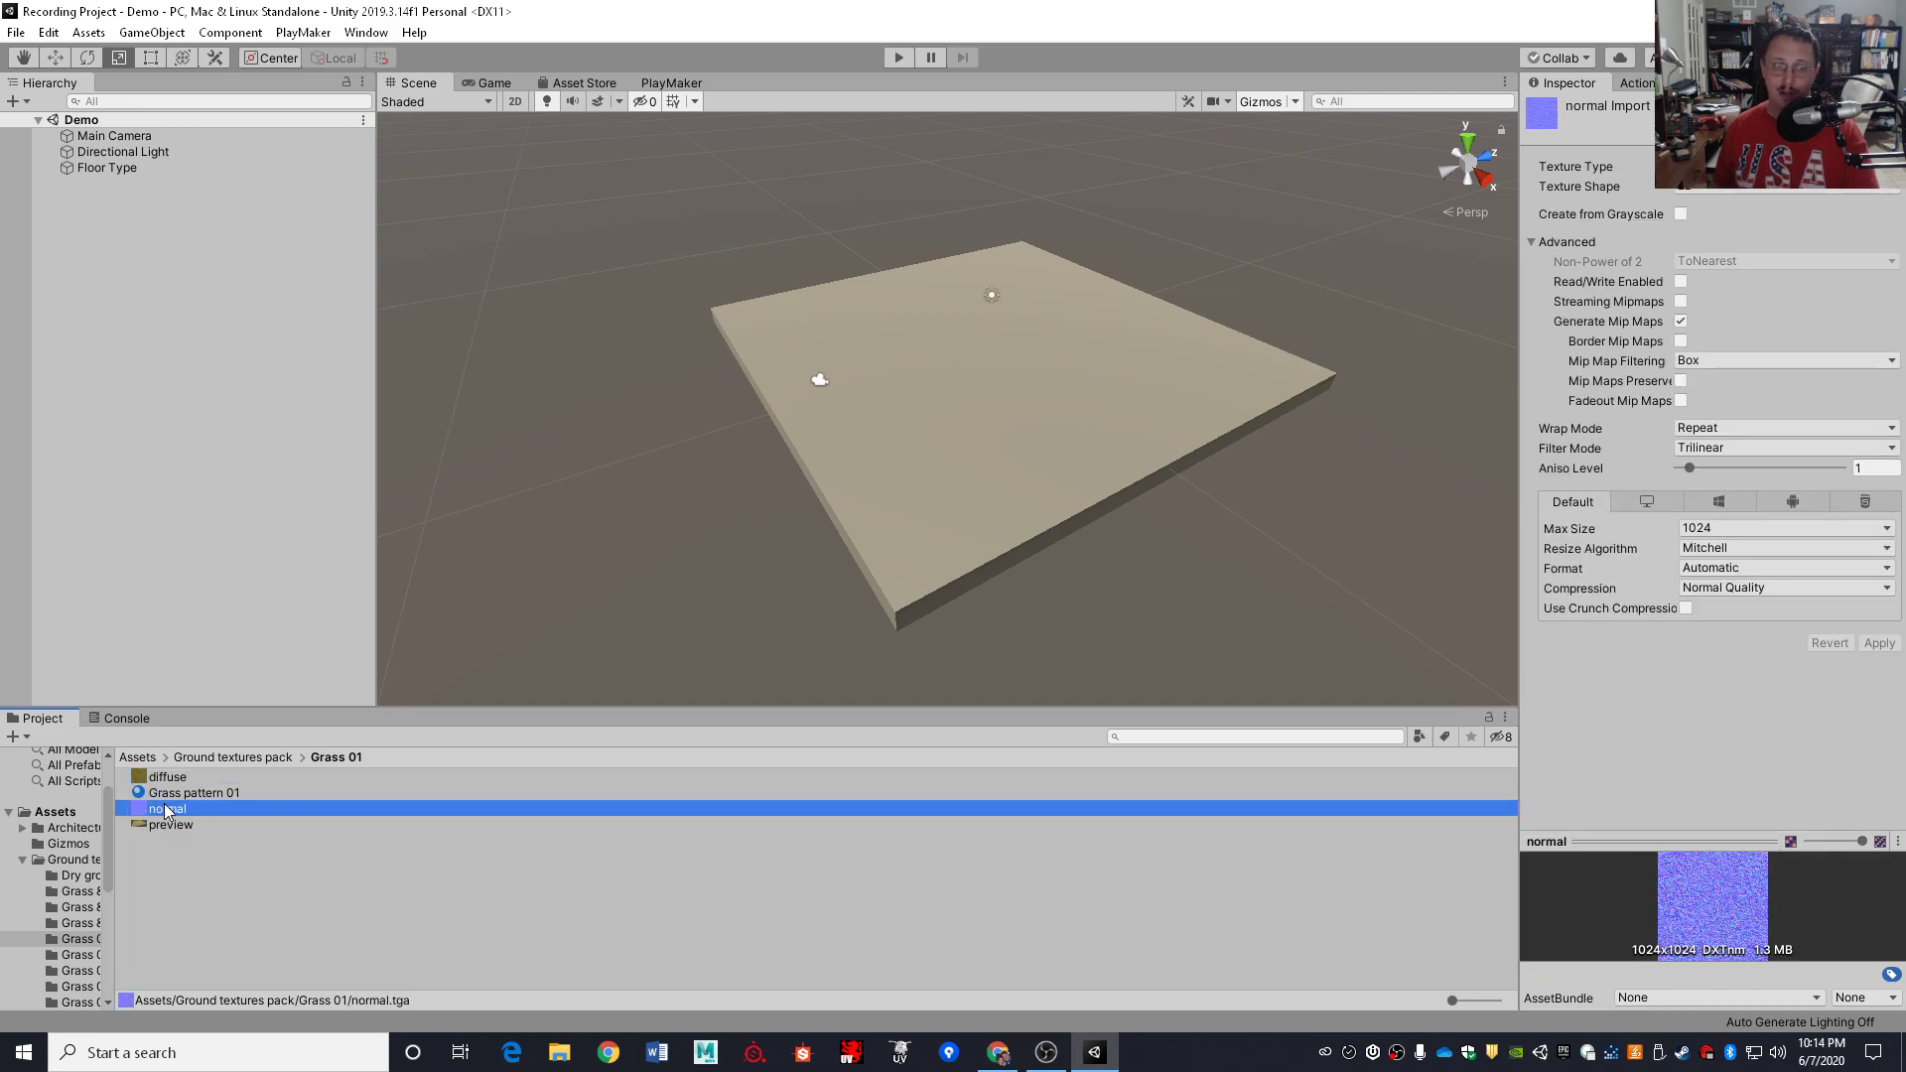
key(Up)
key(Up)
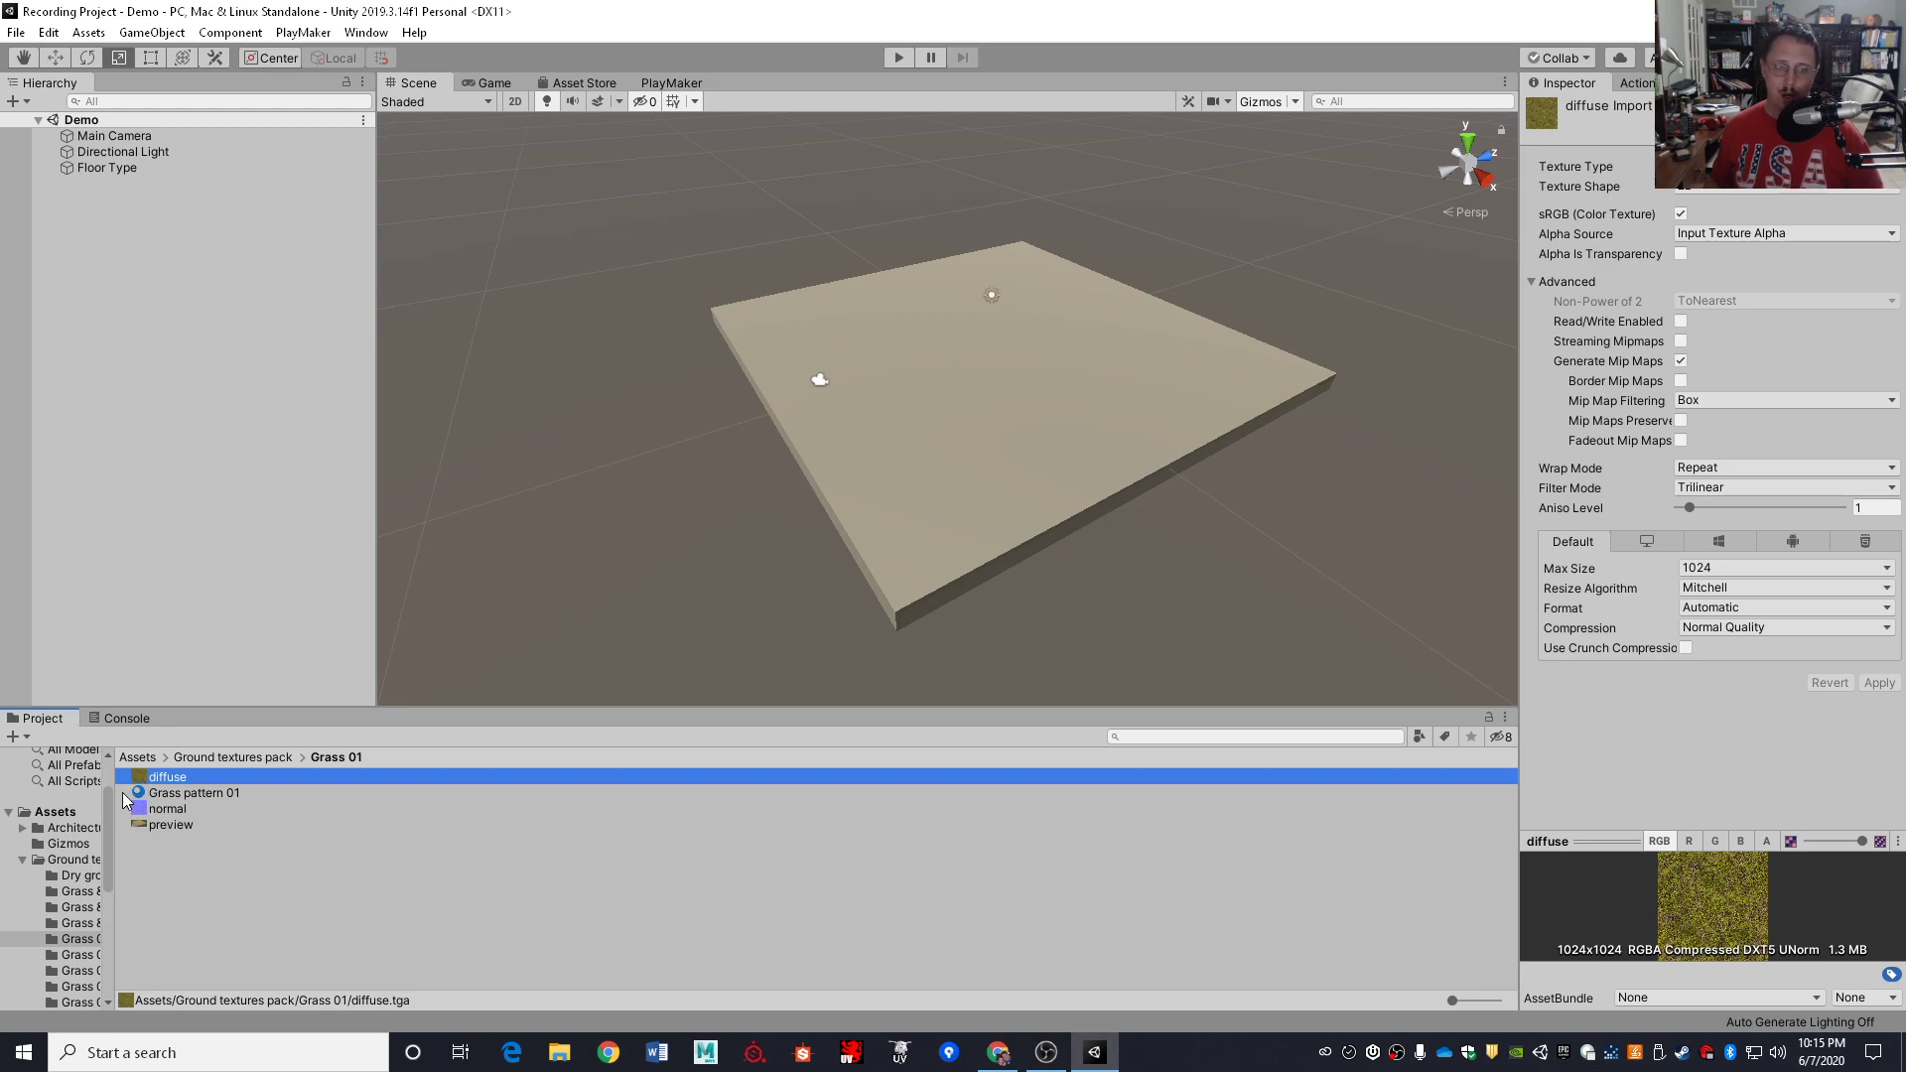
click(172, 796)
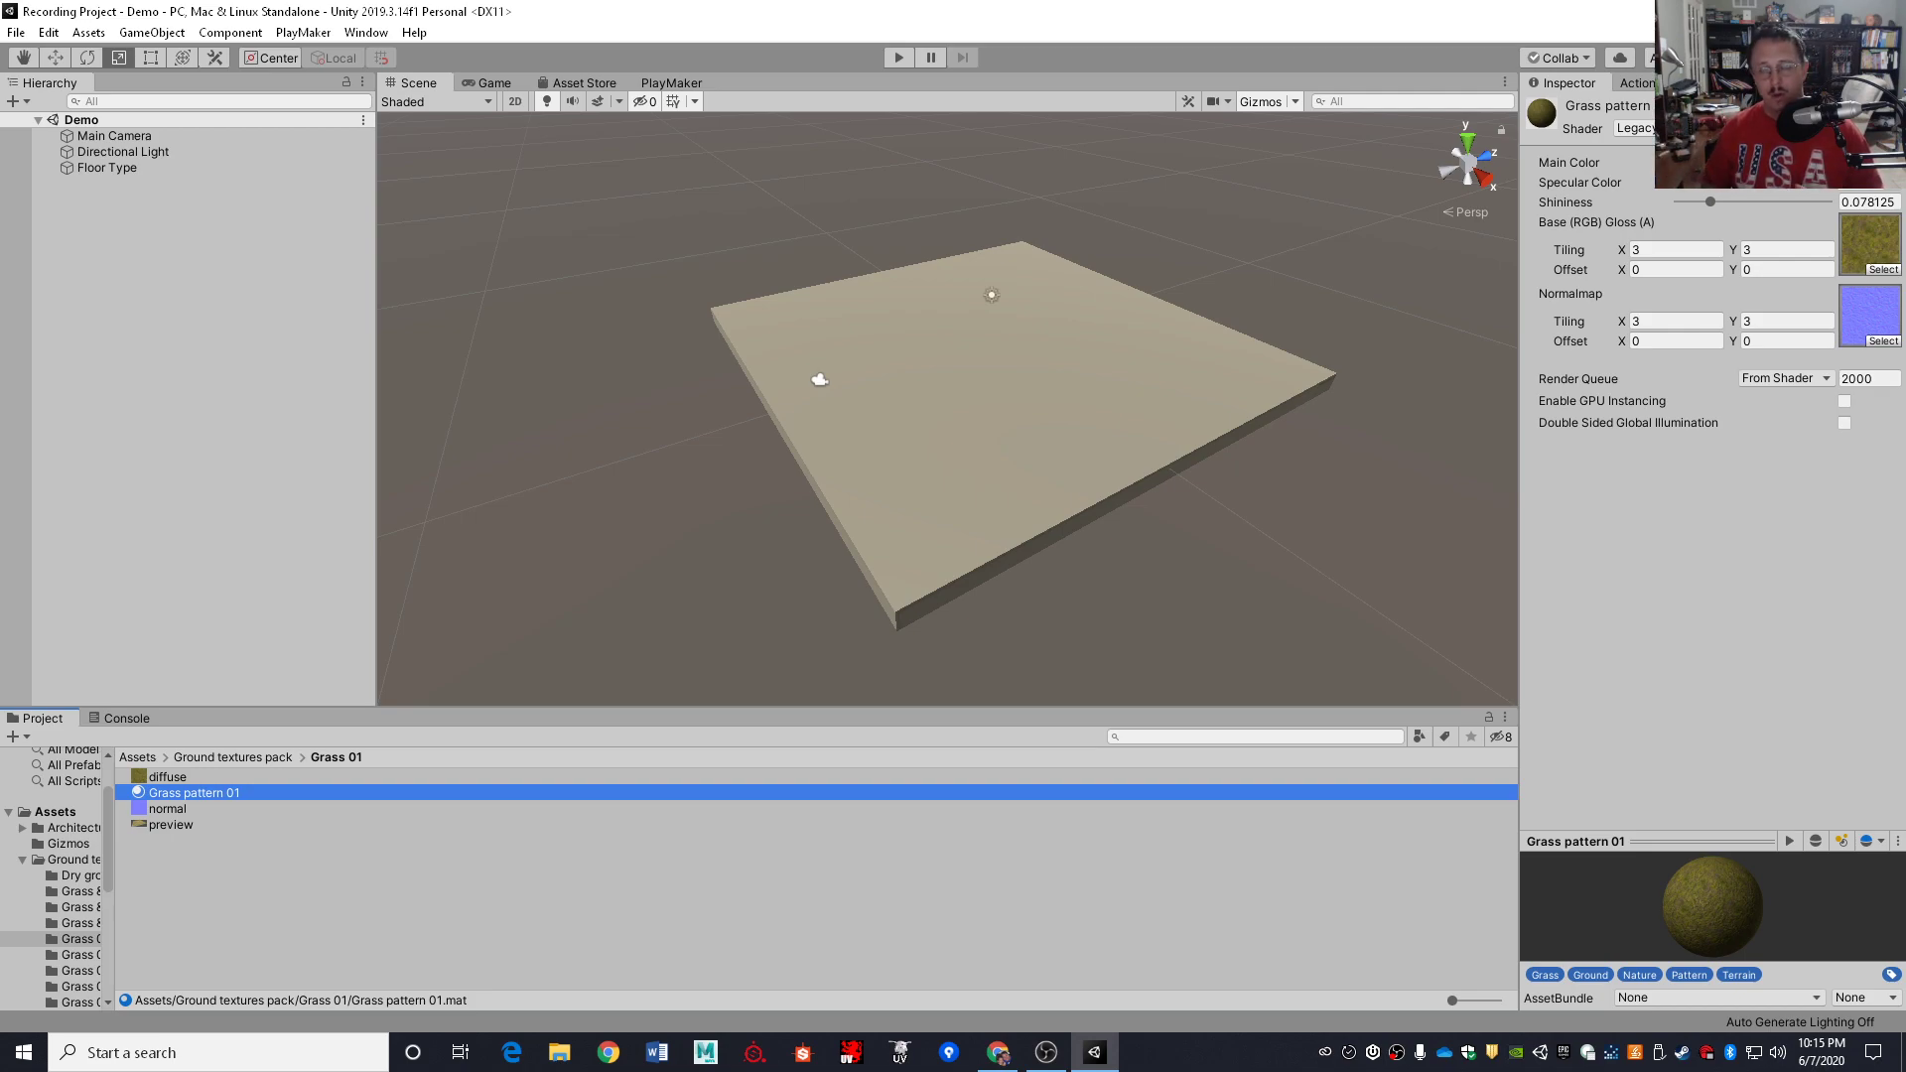
Return to the root Assets folder and look through the available commands for assets, game objects and components
click(54, 812)
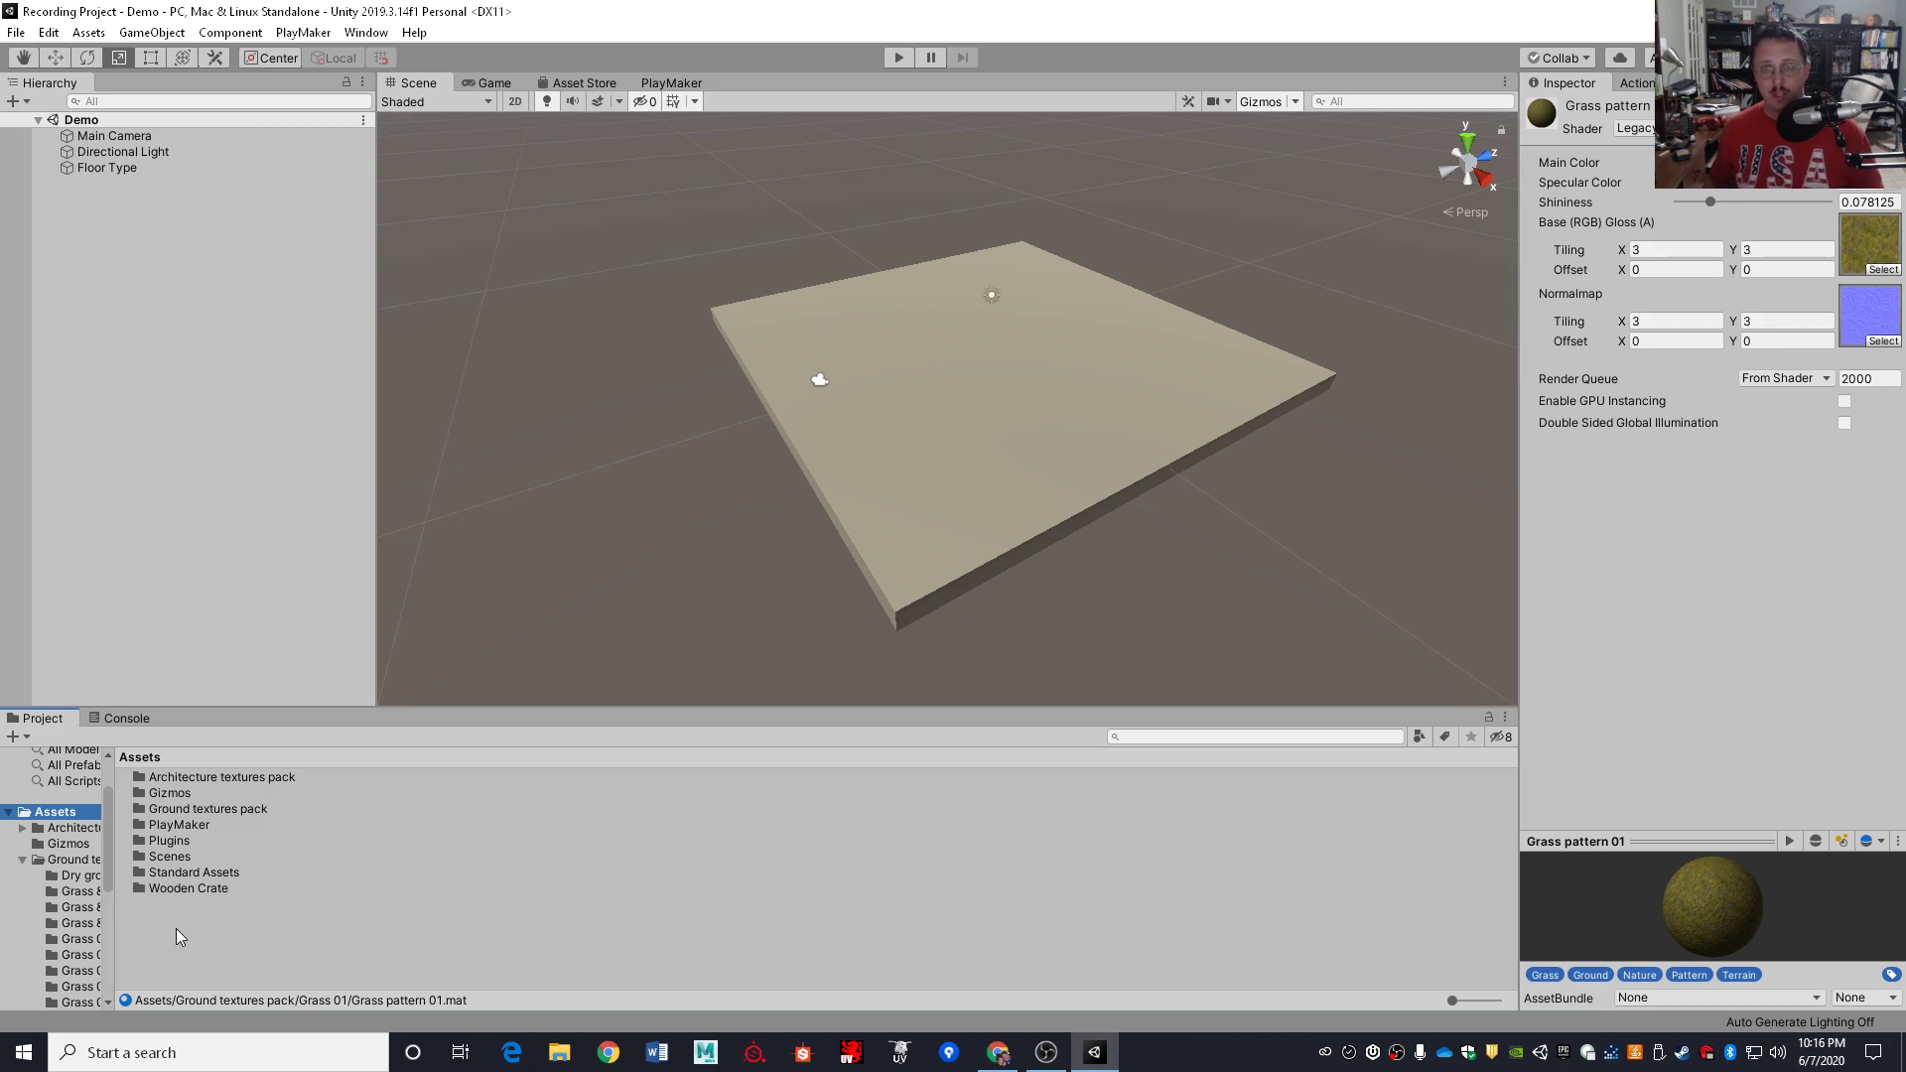
click(88, 32)
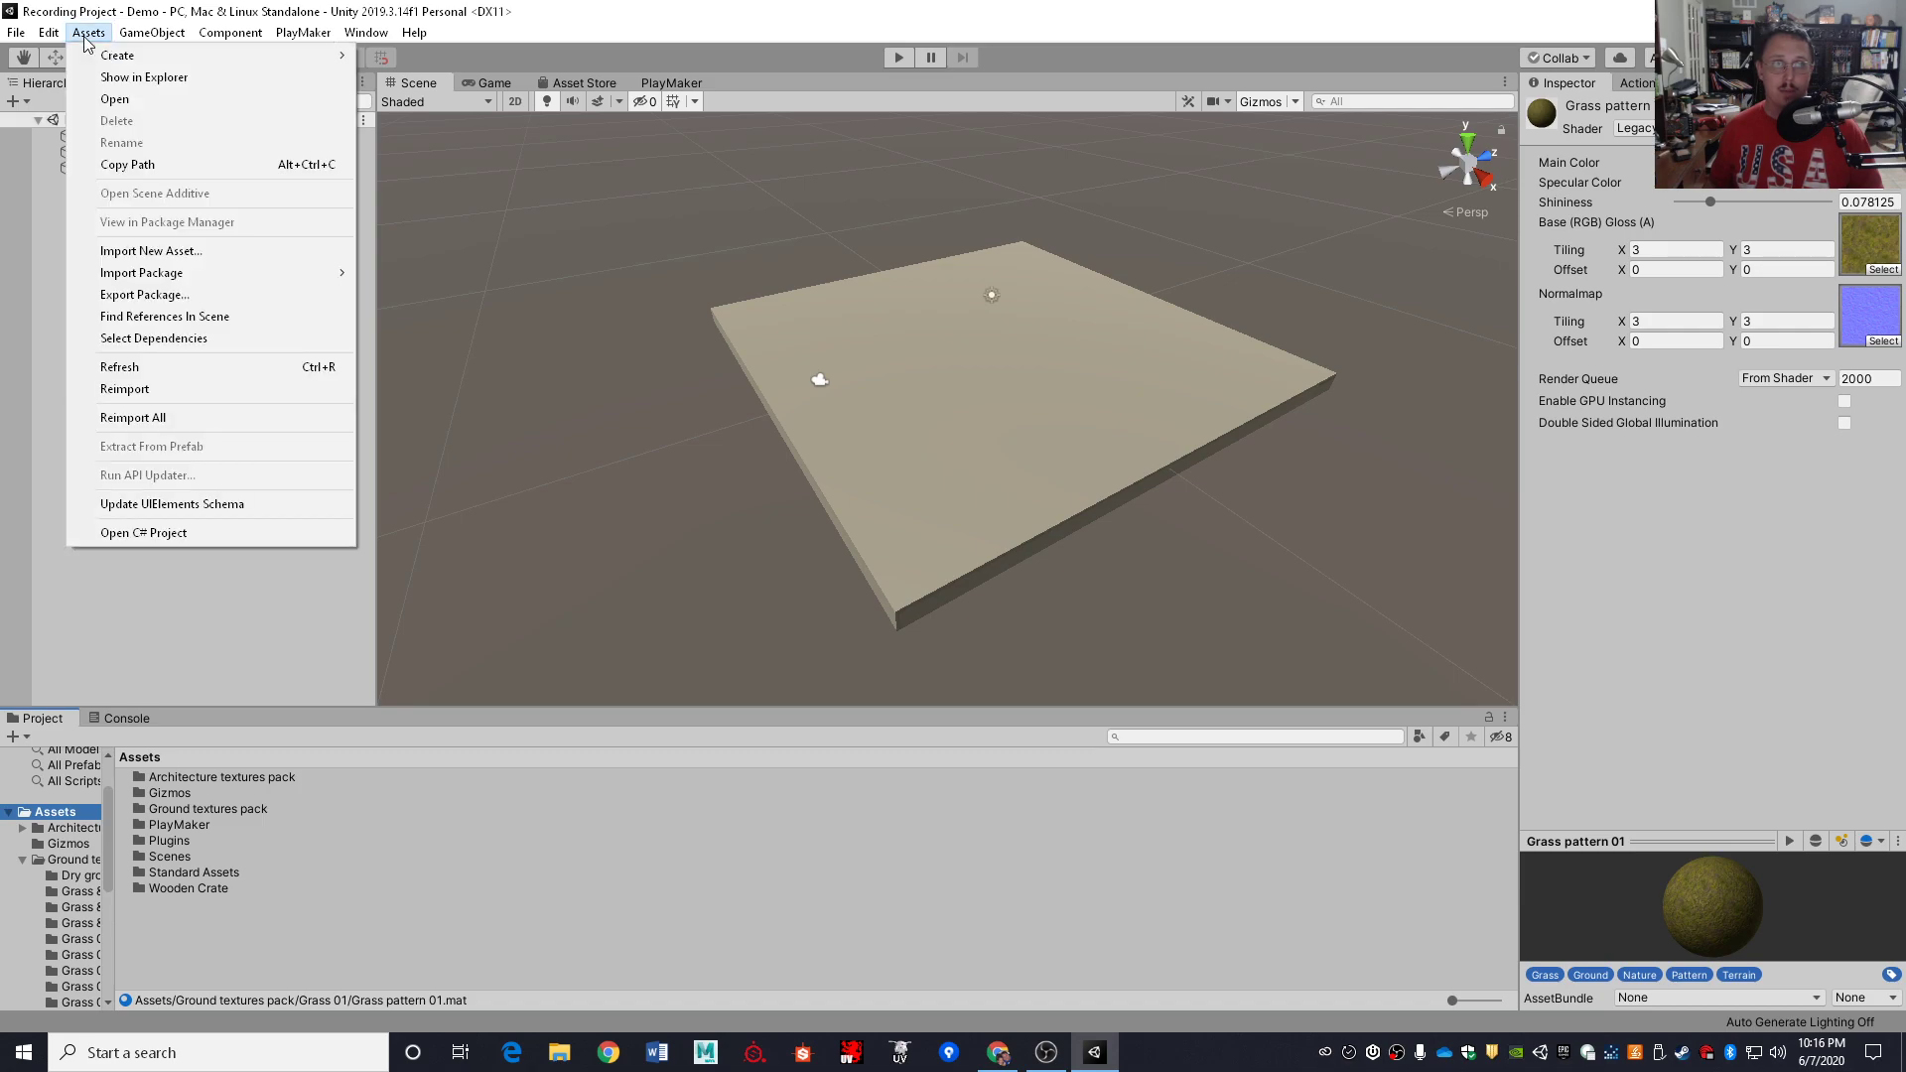
mouse_move(119, 40)
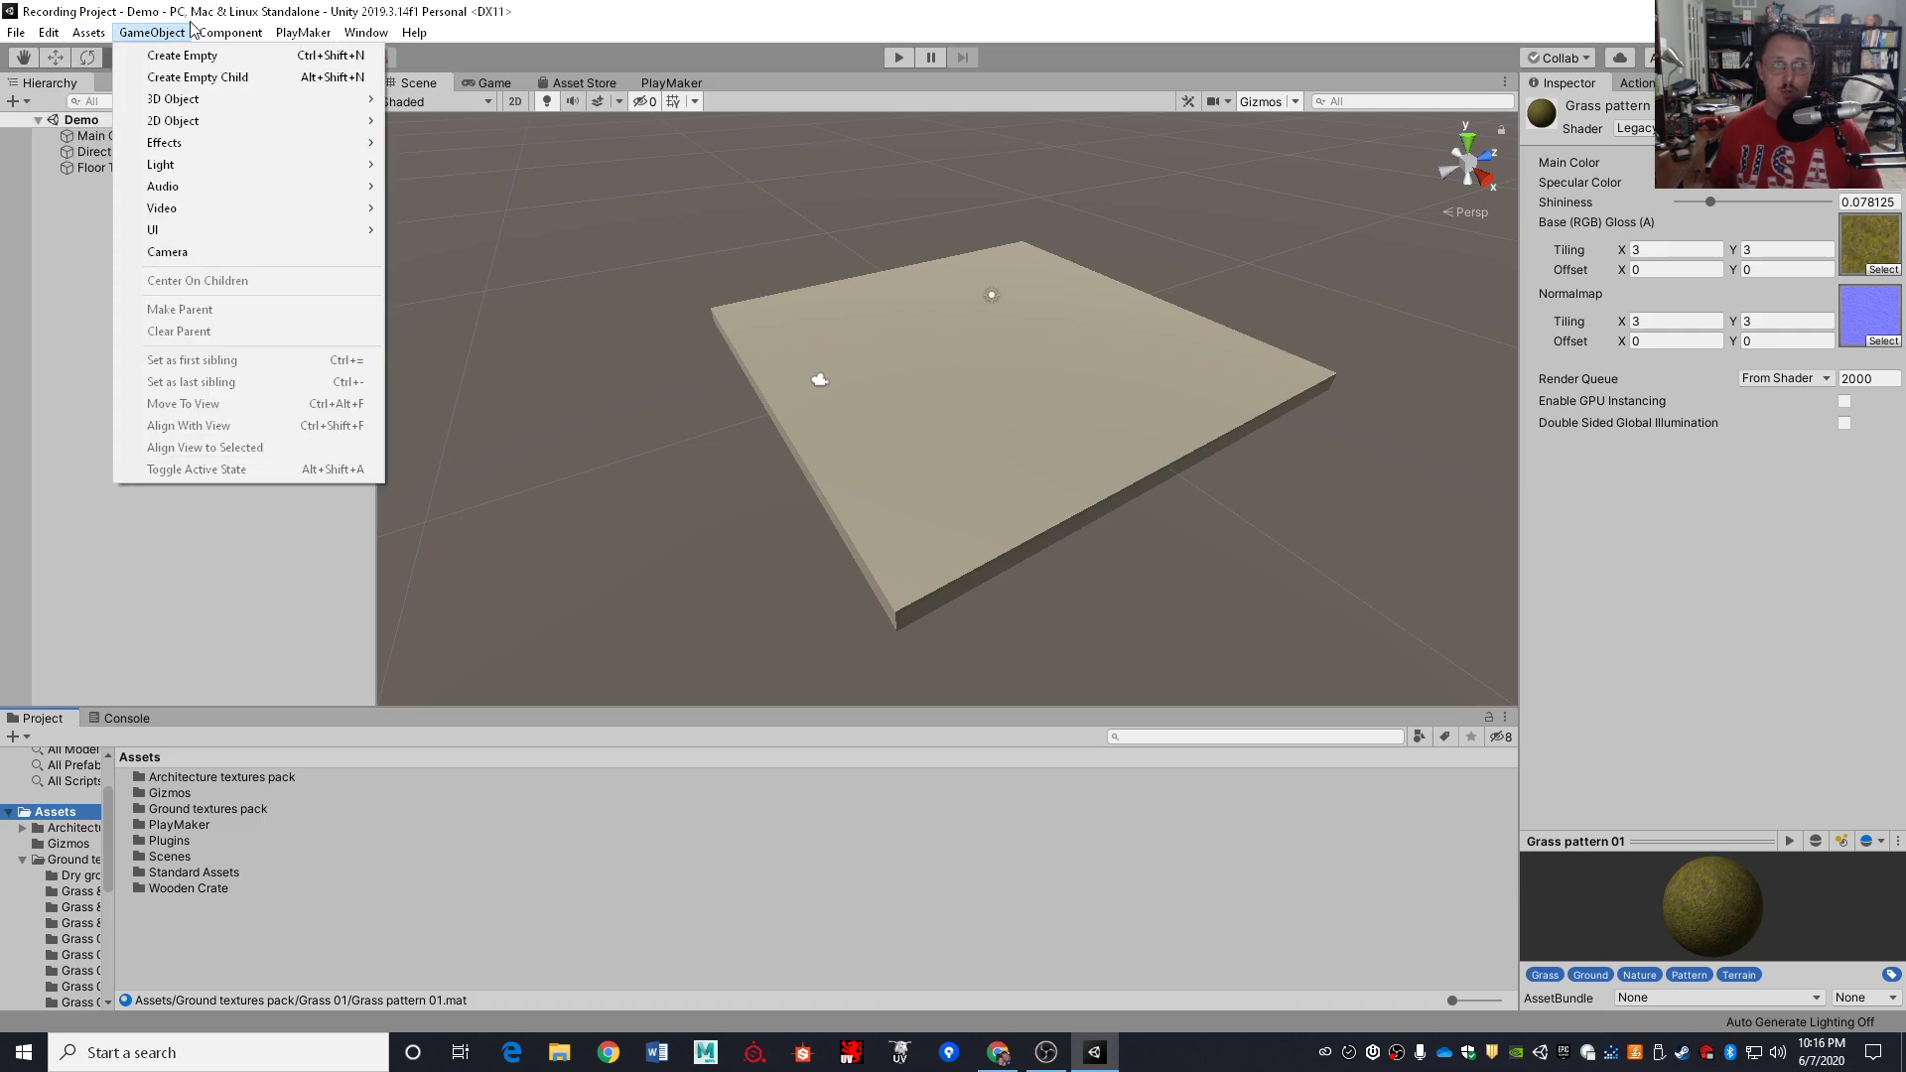
click(243, 34)
click(88, 32)
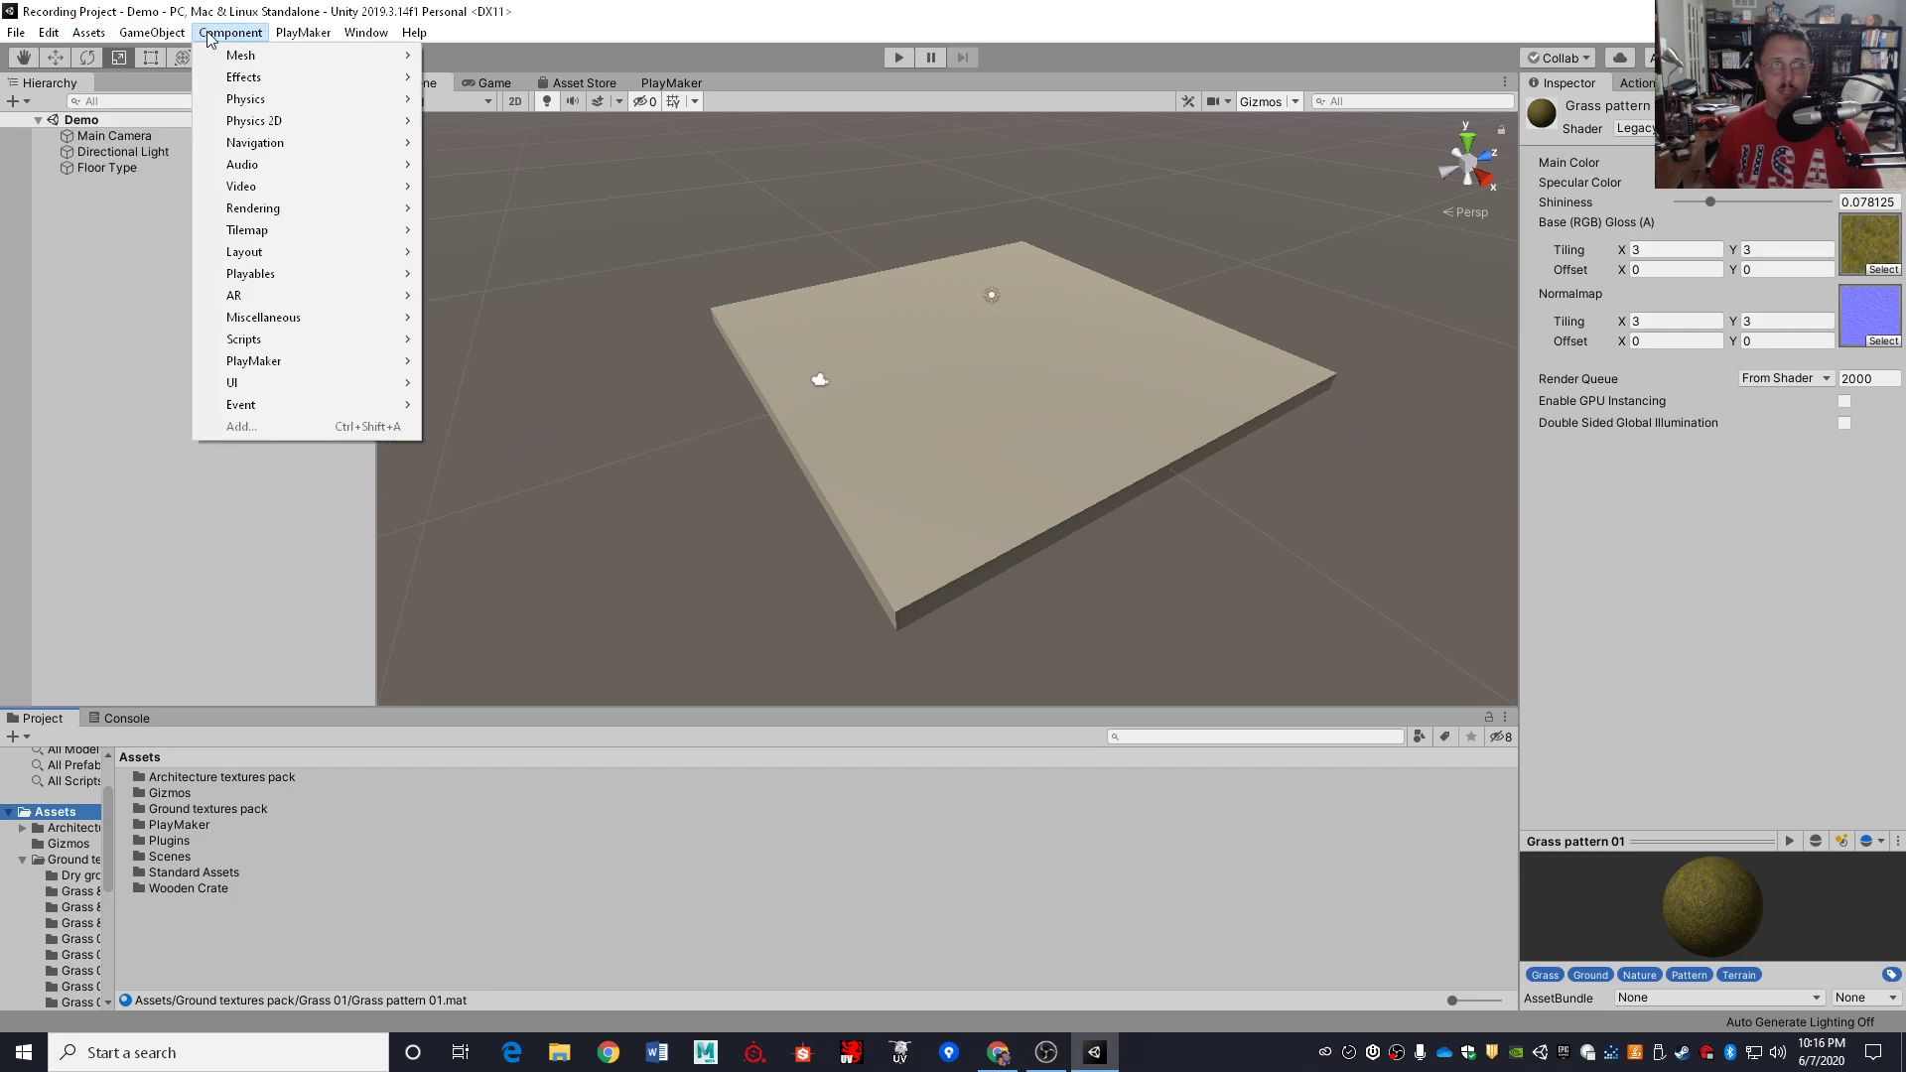
click(82, 331)
right_click(139, 244)
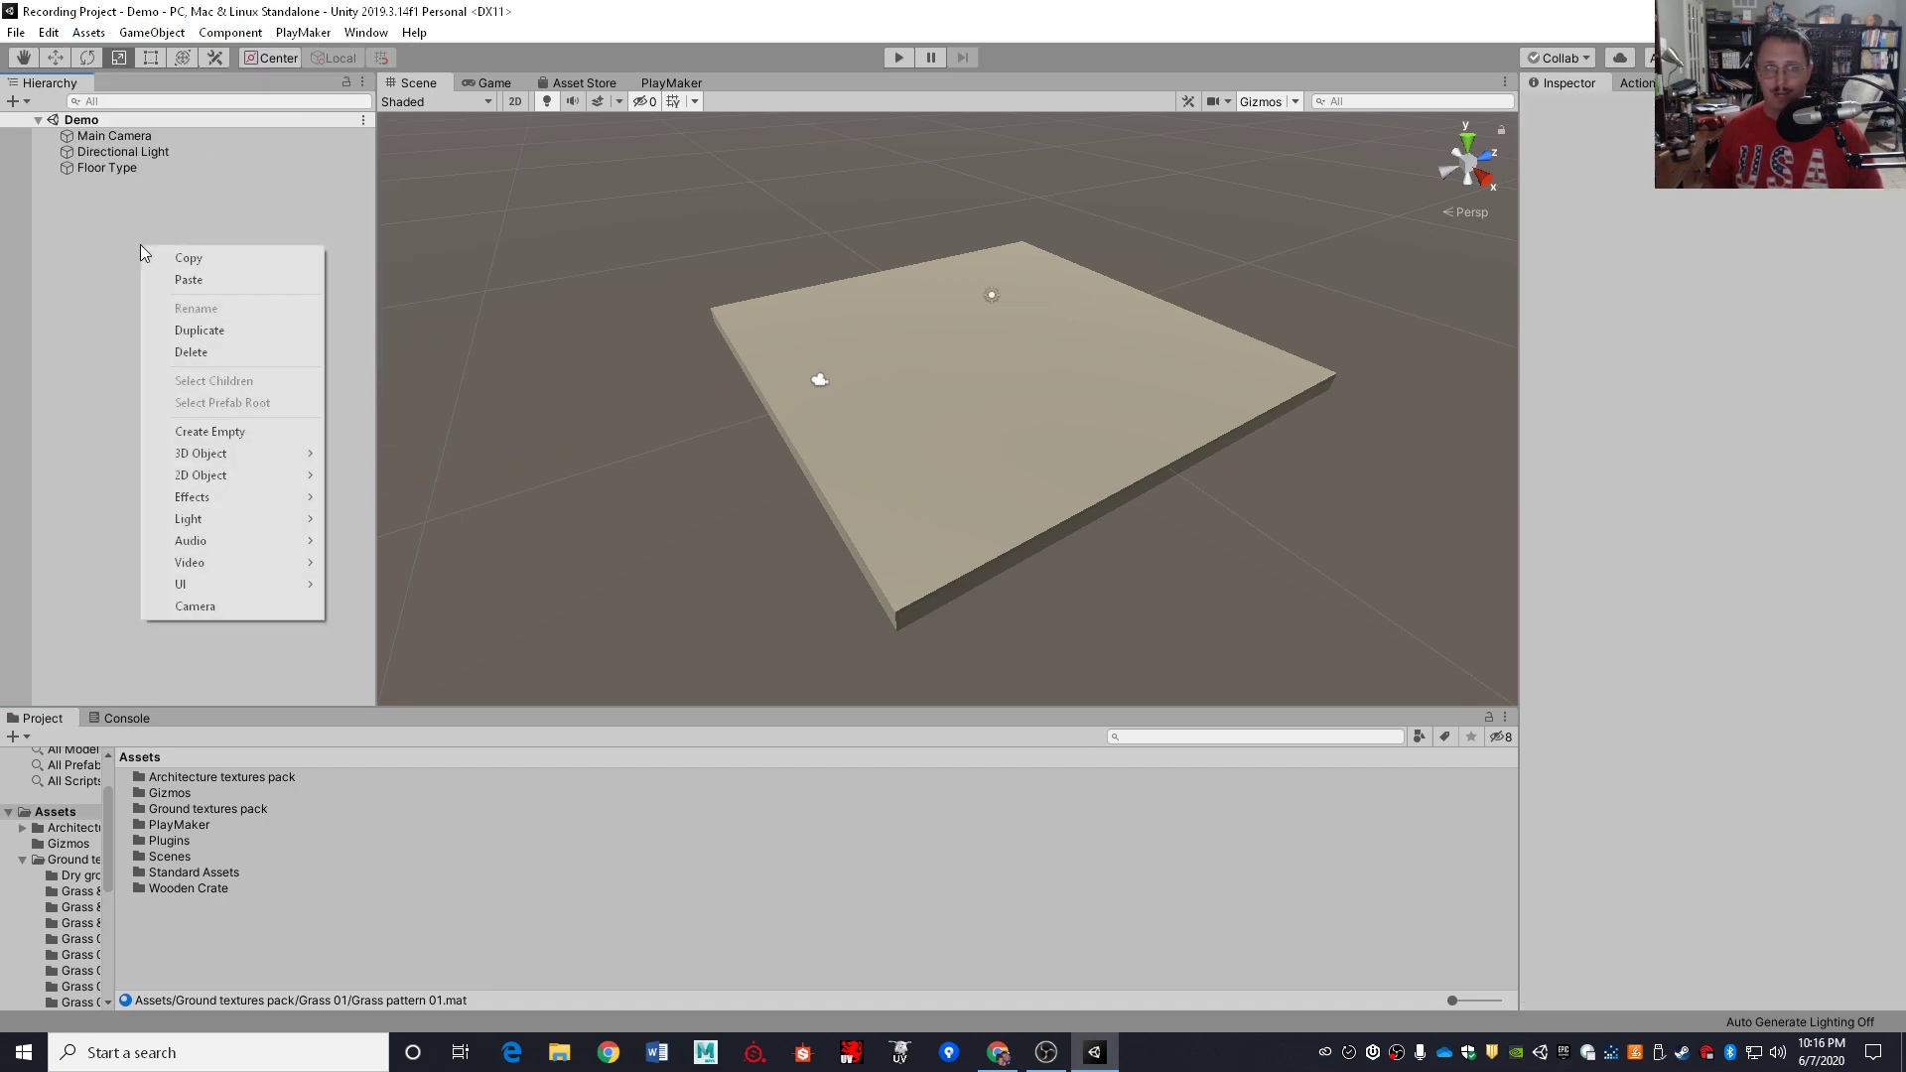
right_click(437, 874)
right_click(437, 873)
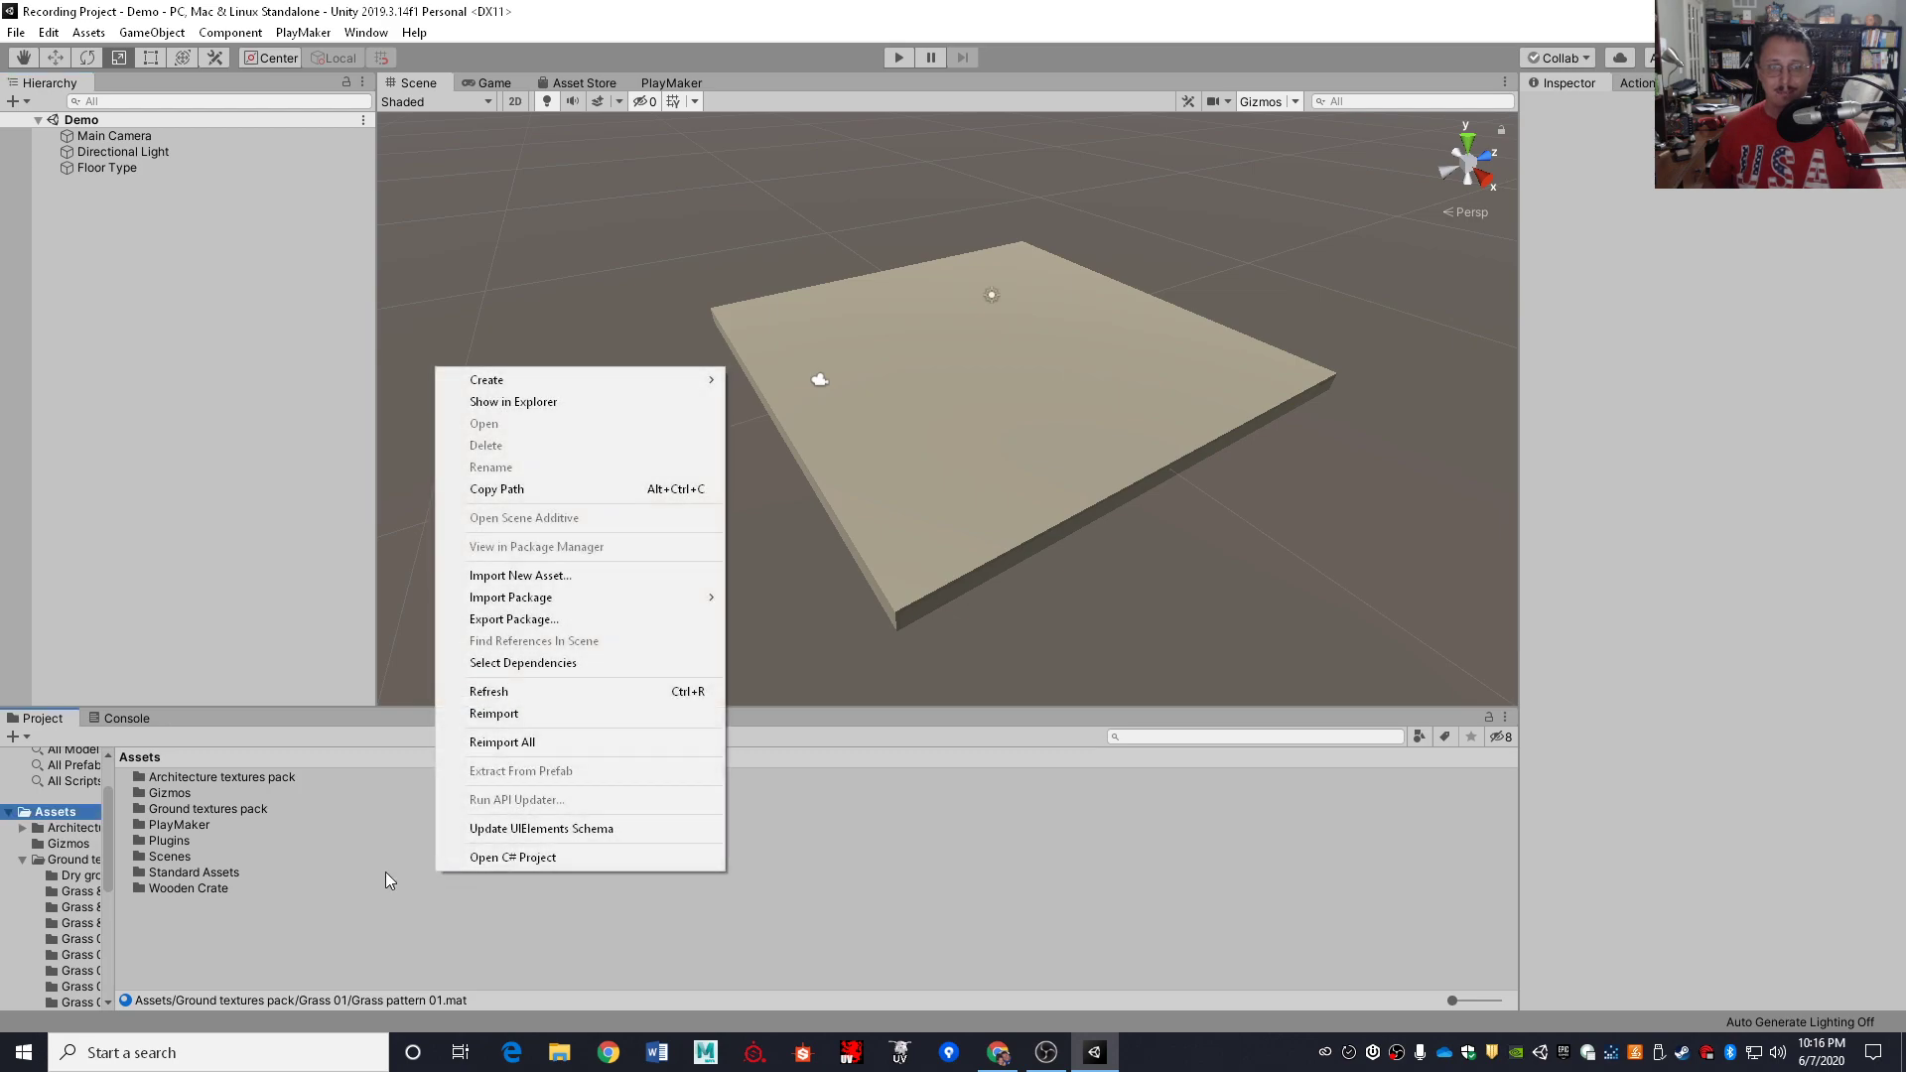
Review the Floor Type object's components and assigned material, and deselect it
click(115, 165)
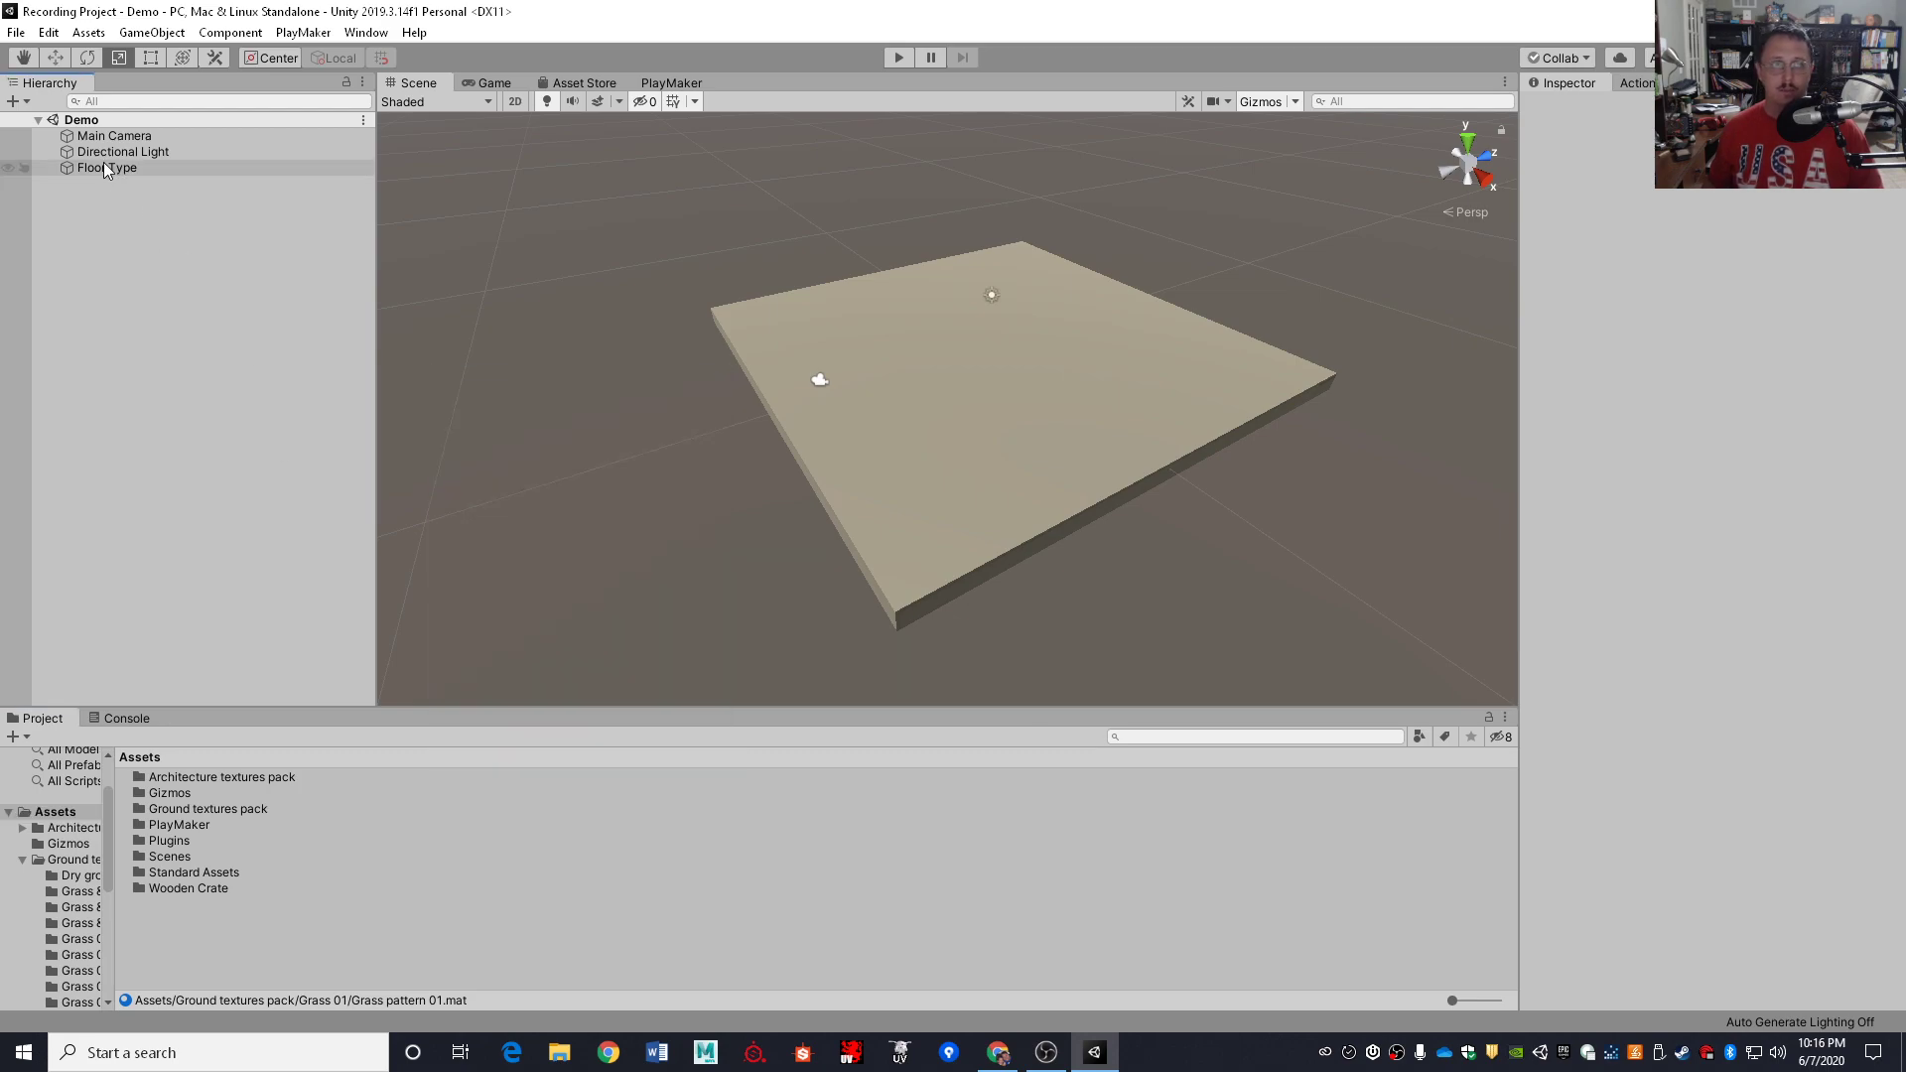
click(104, 167)
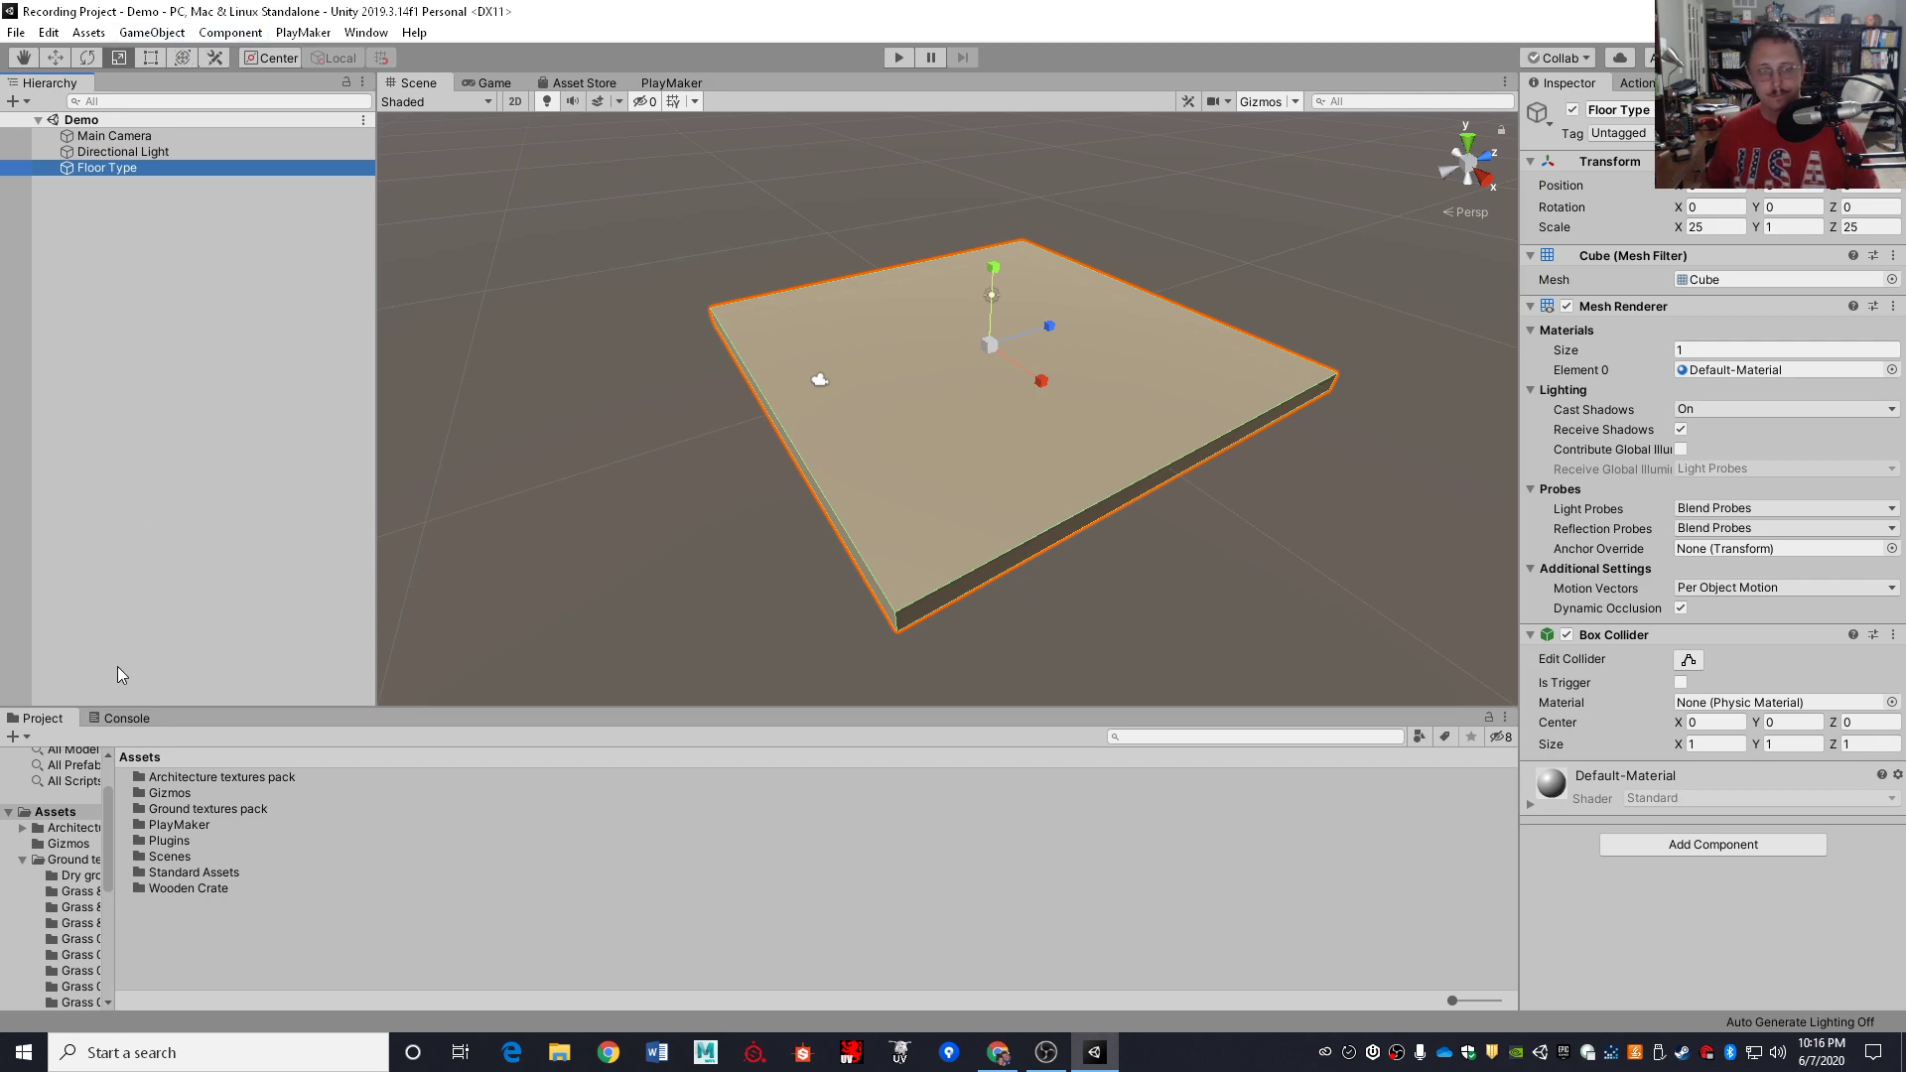
click(161, 937)
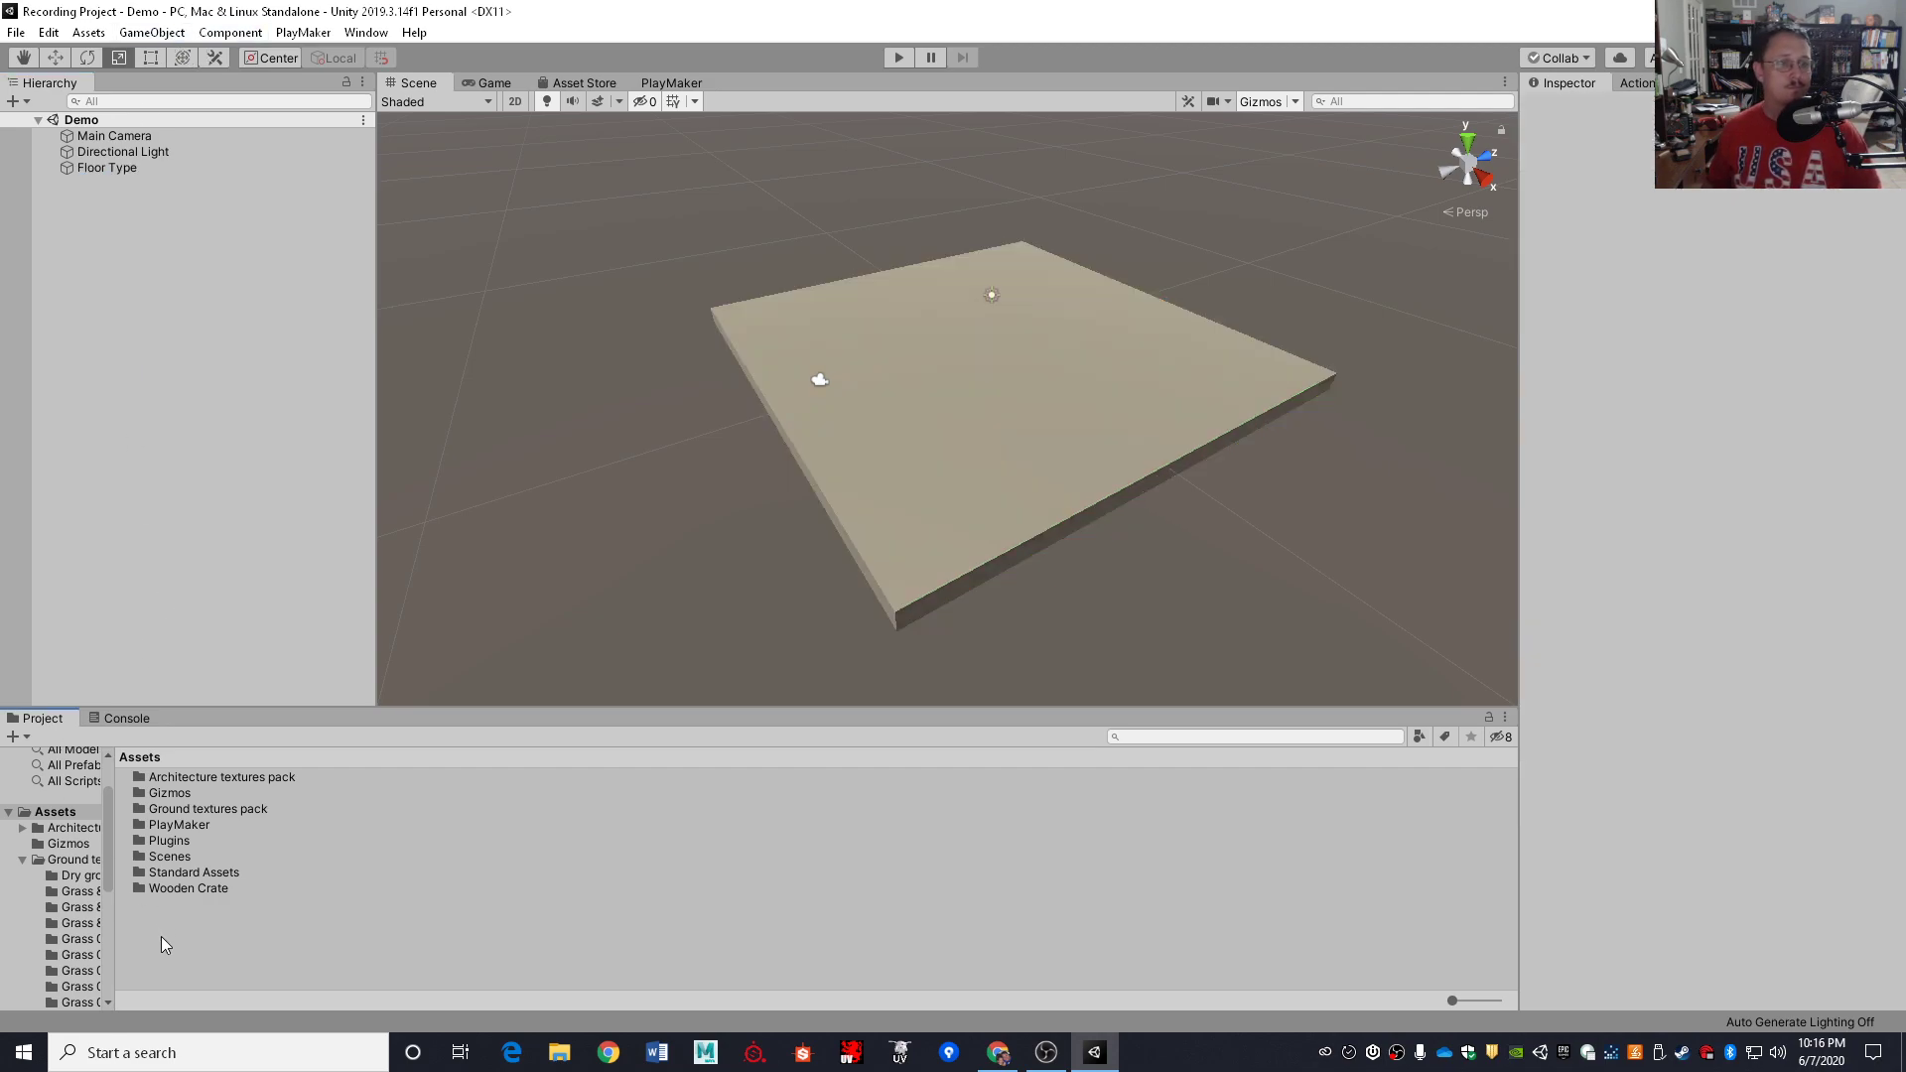
Create a new material named Grass Mat in the root Assets folder
right_click(240, 943)
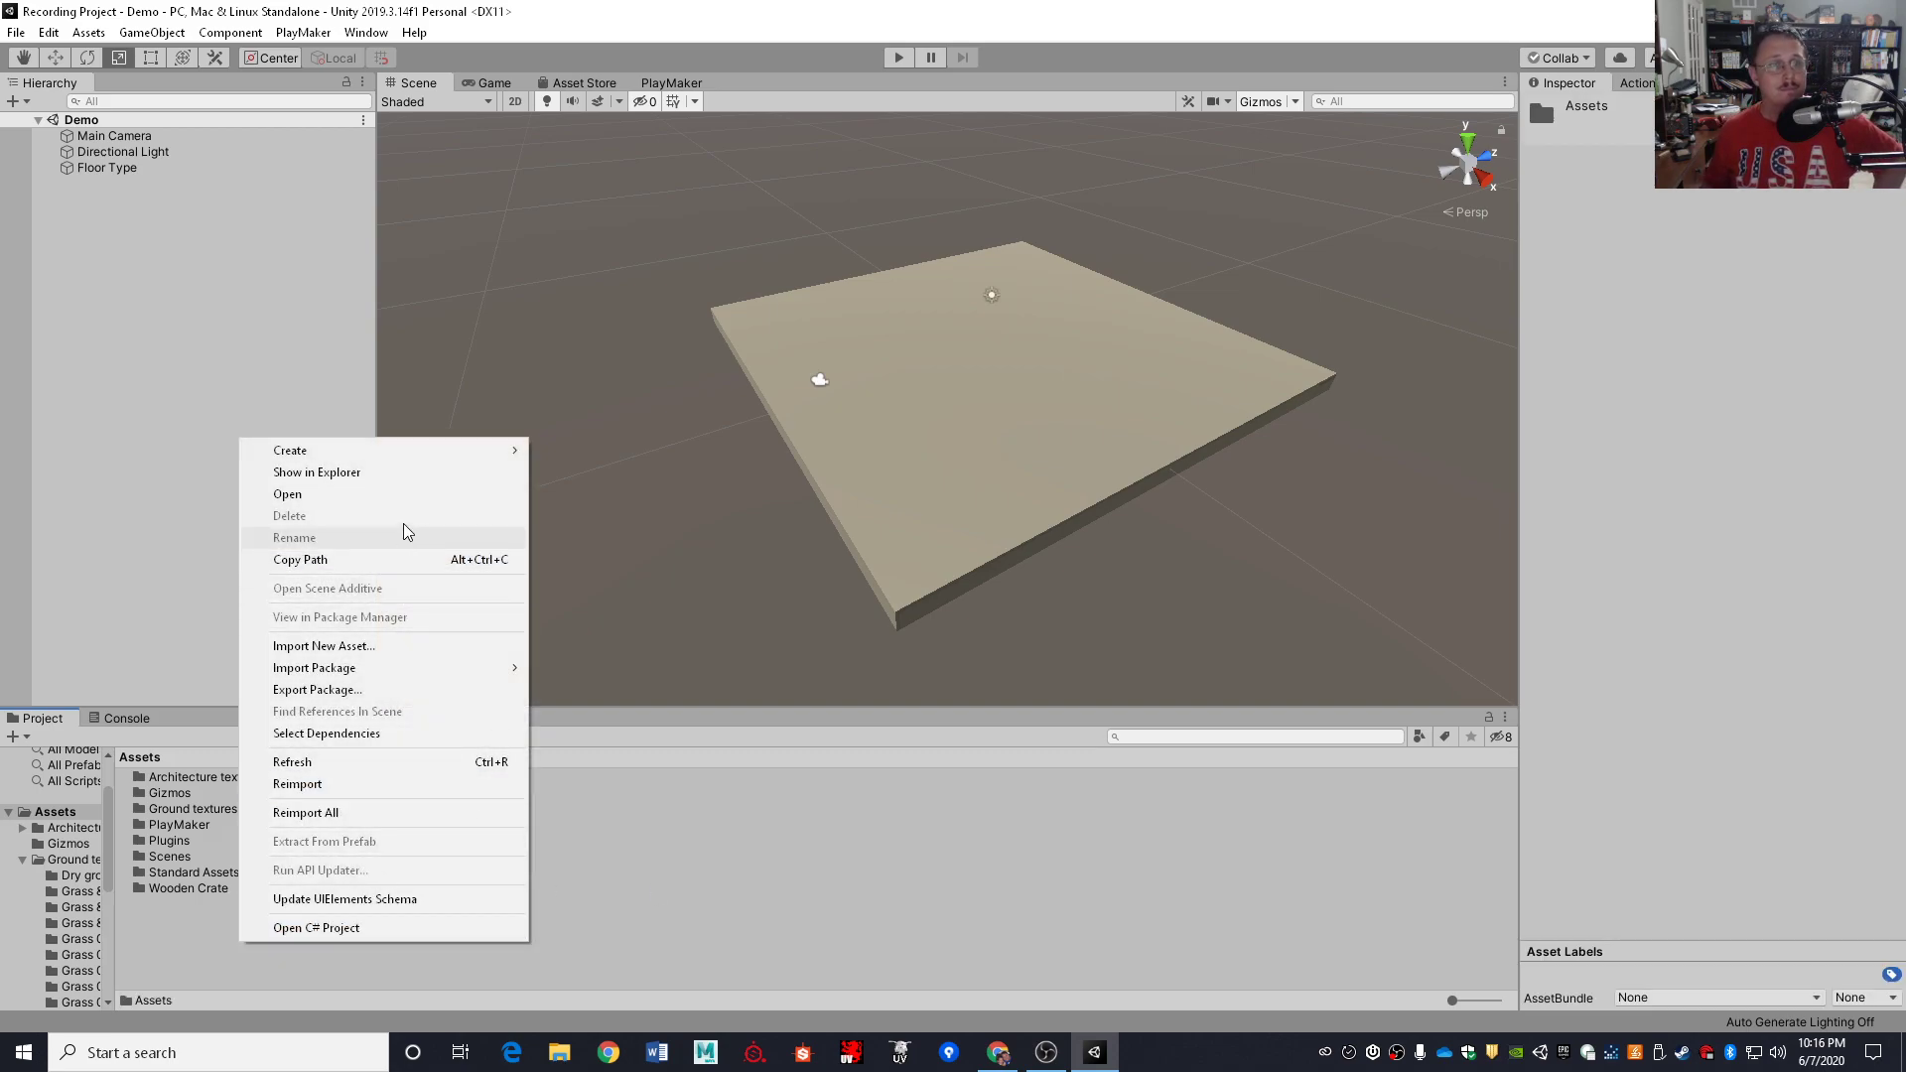
mouse_move(389, 459)
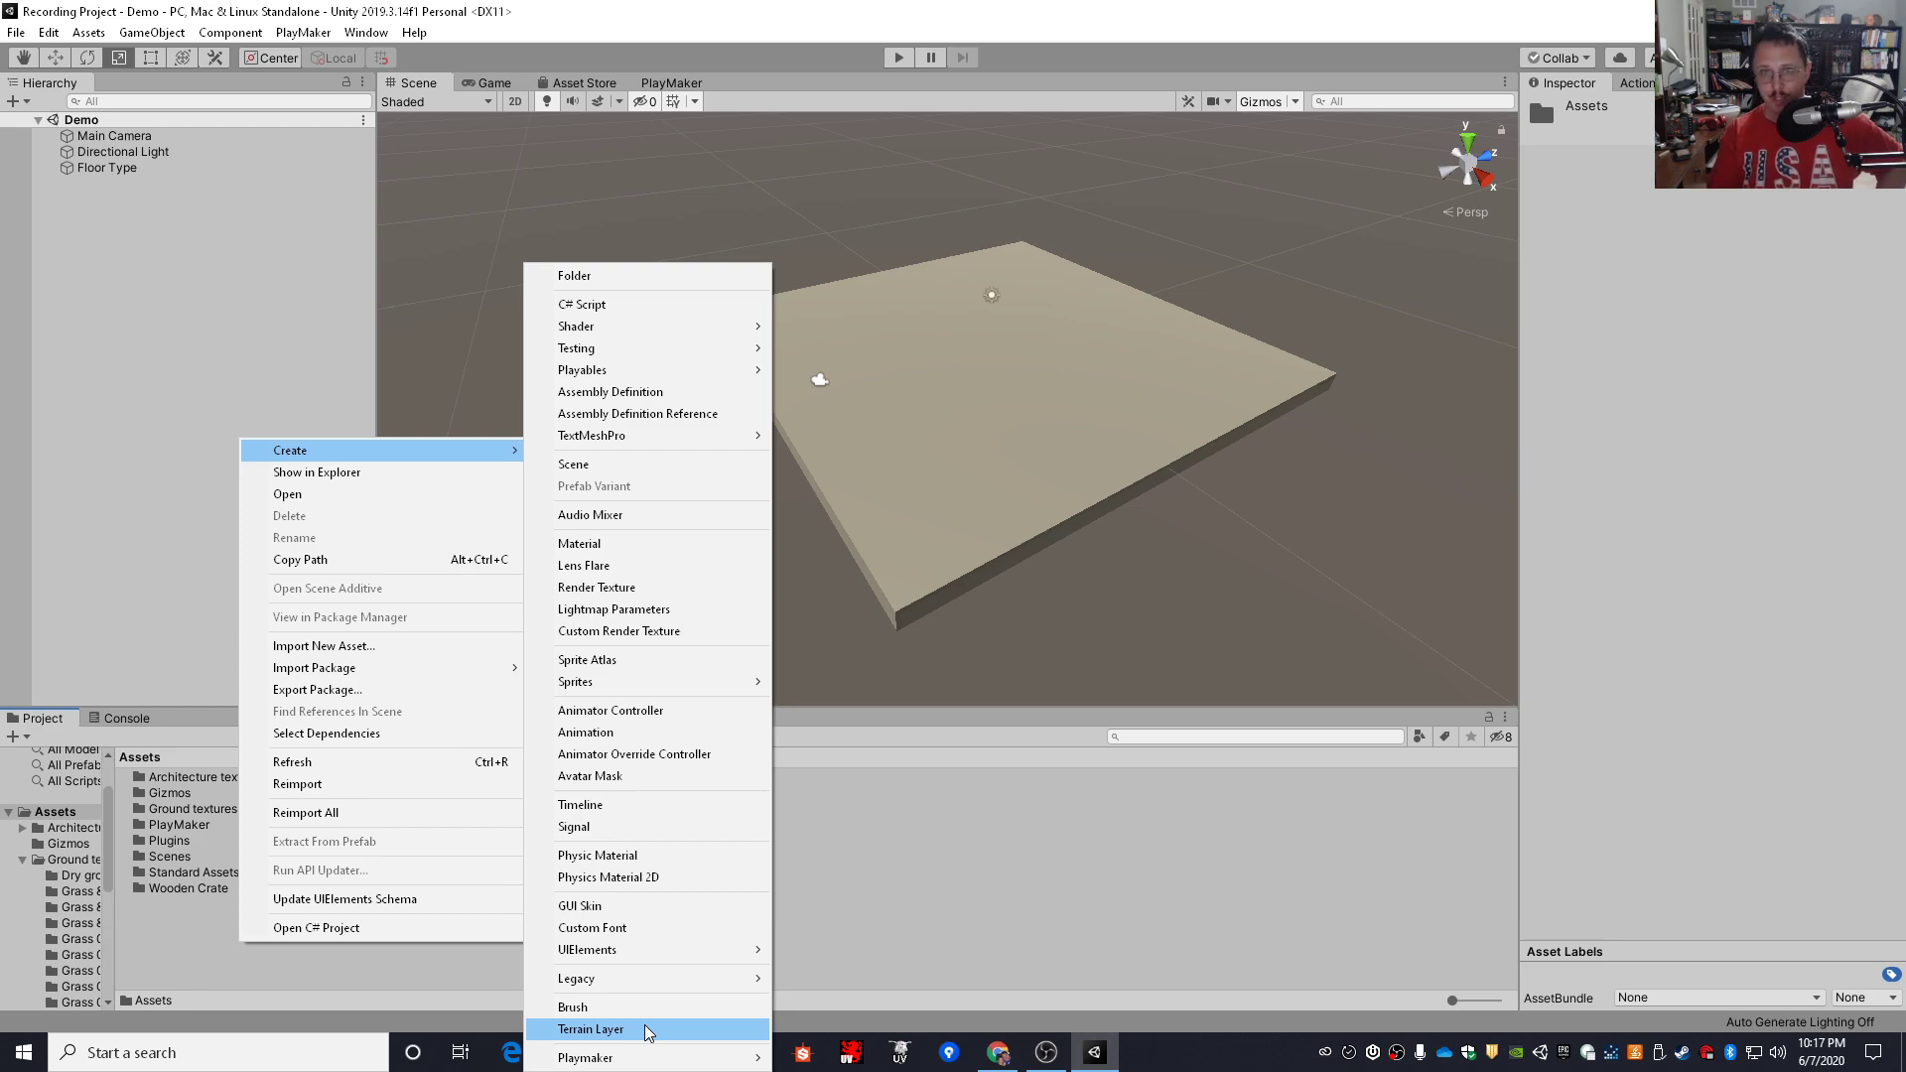
click(616, 547)
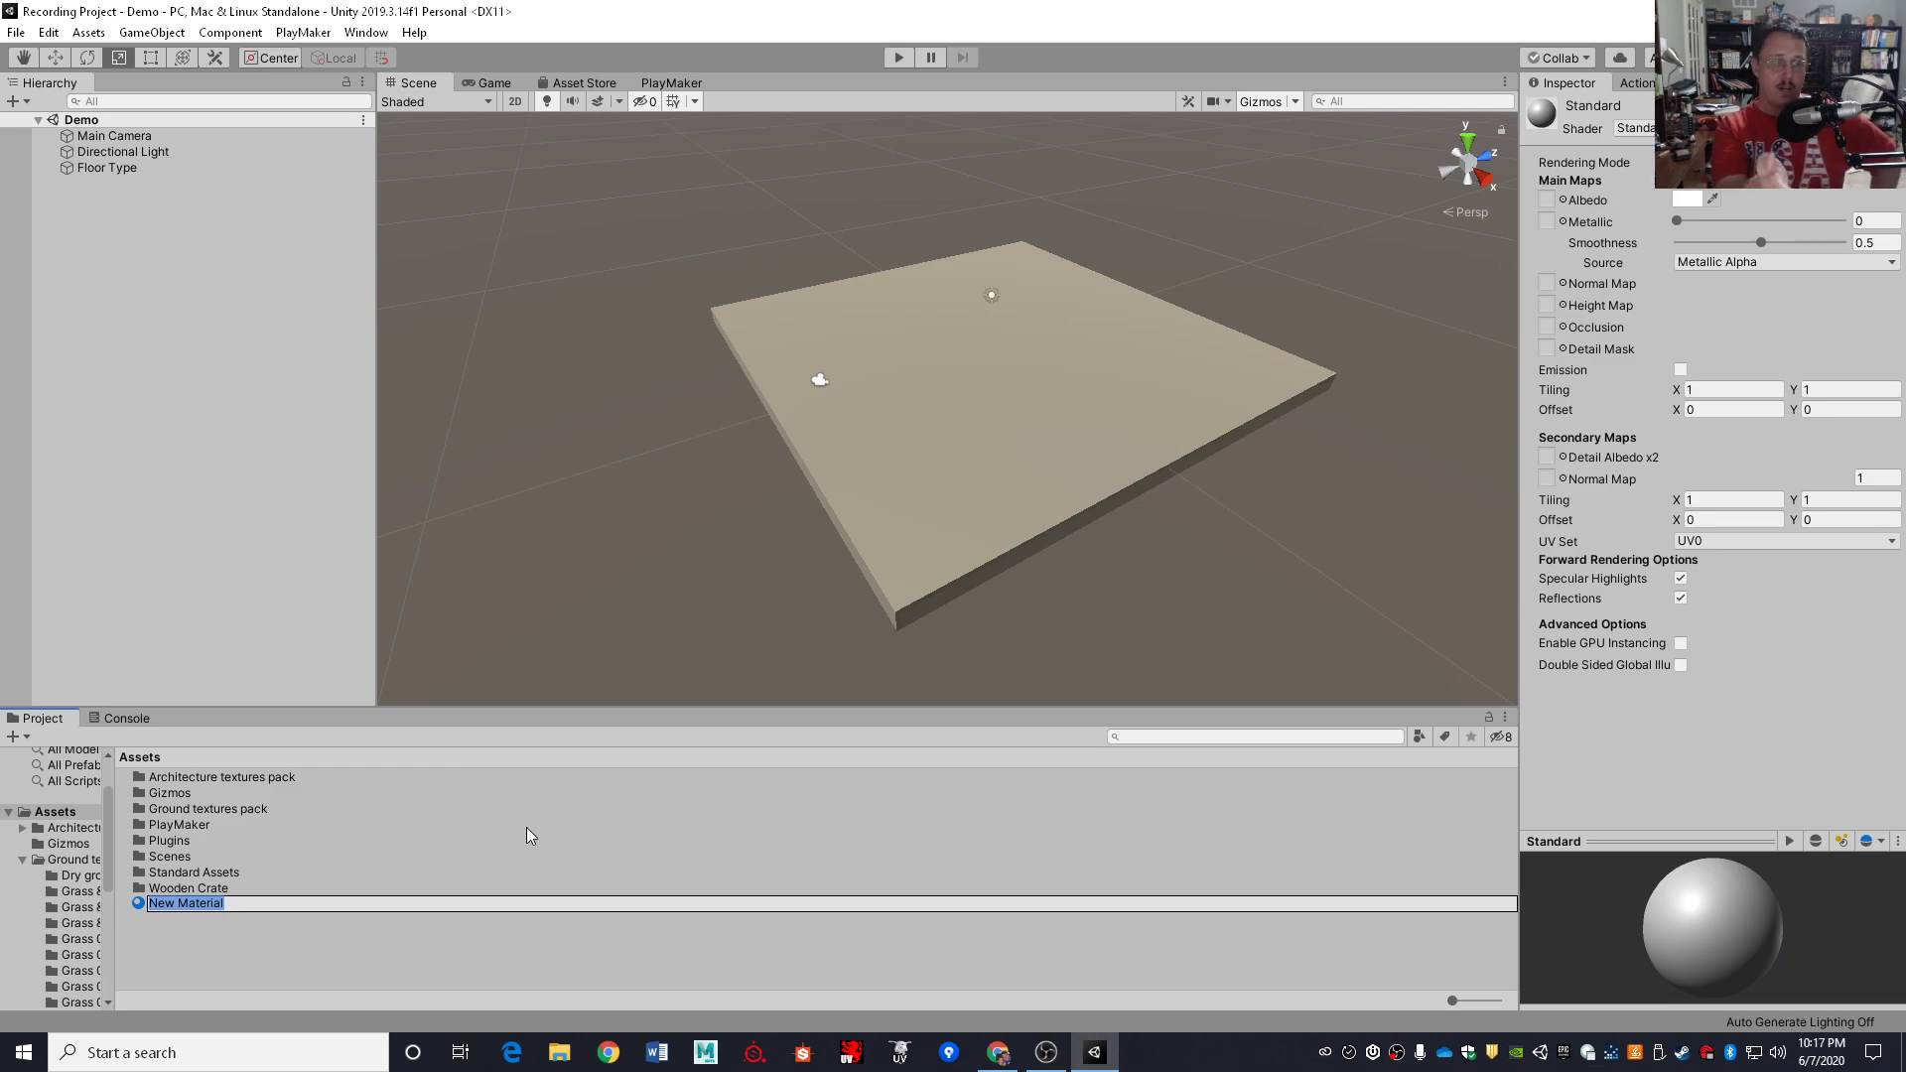
text(G)
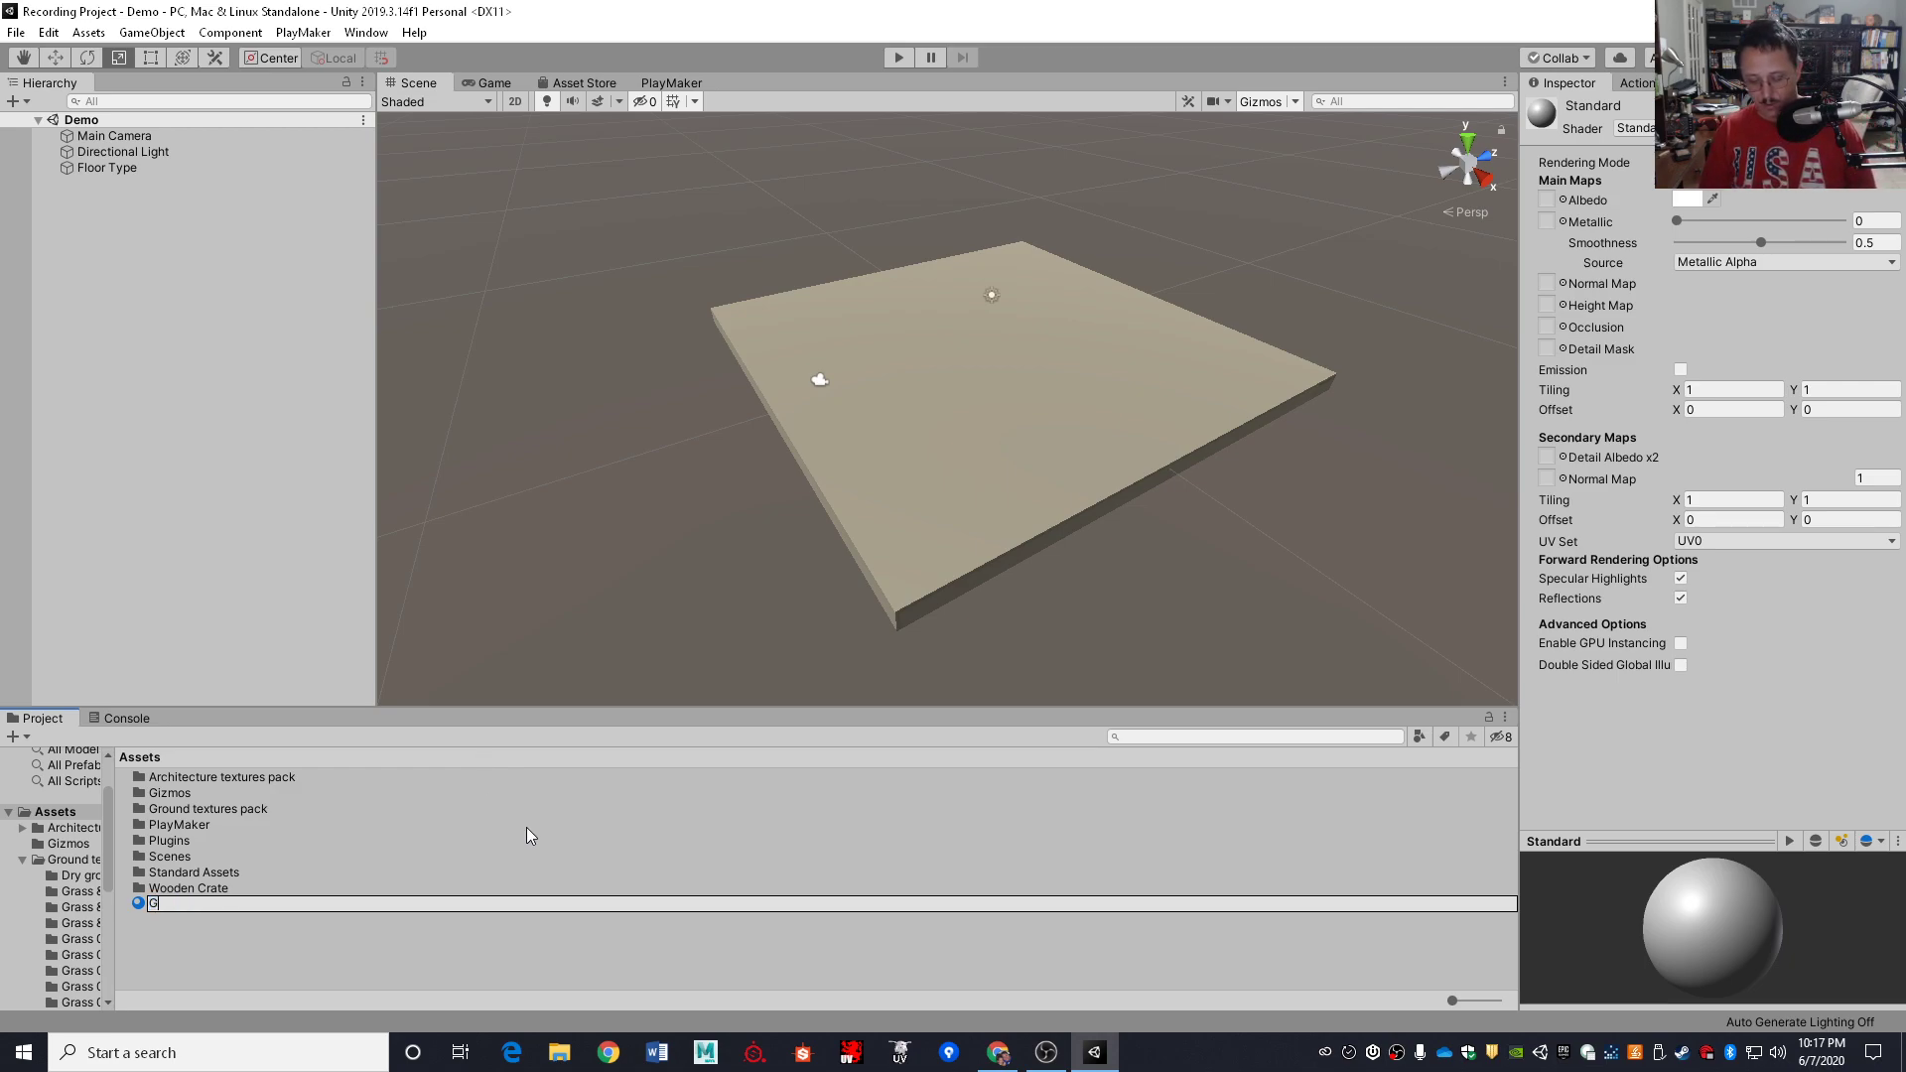
text(rass Mat)
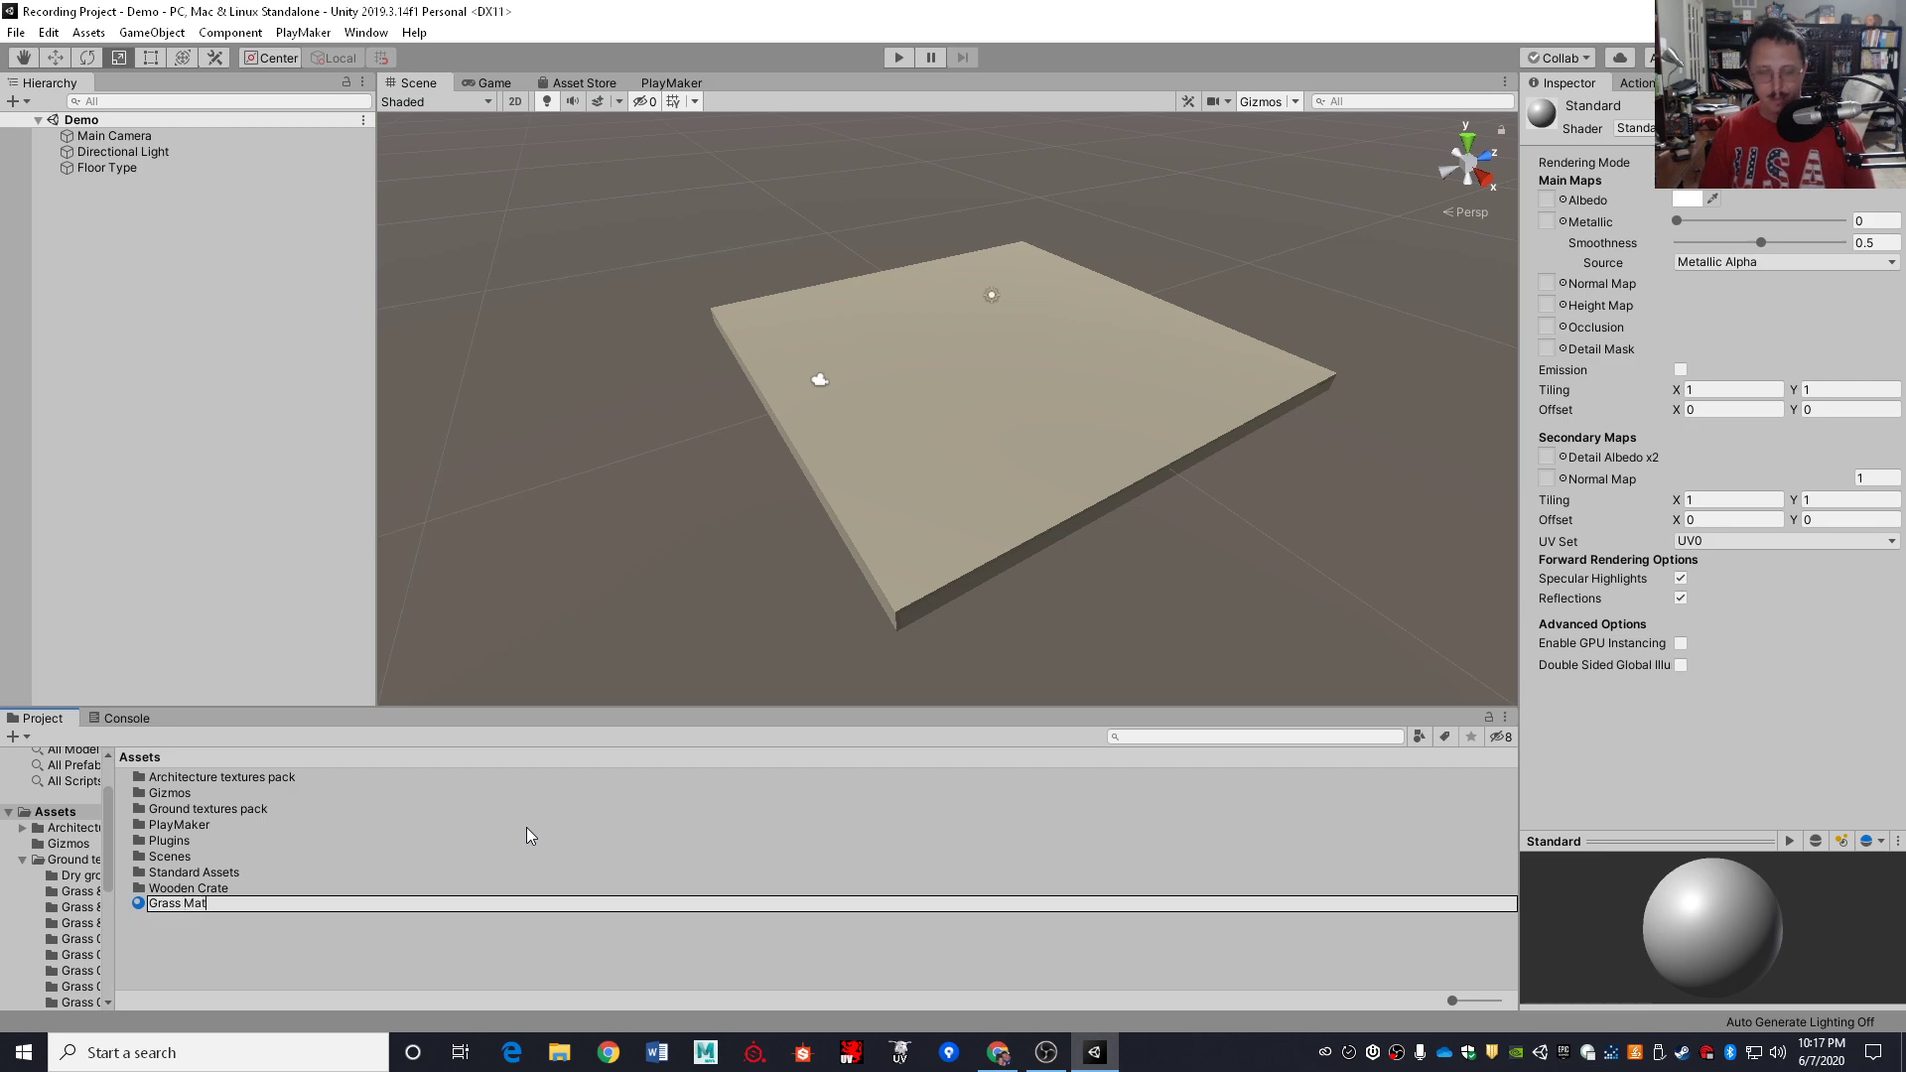
key(Return)
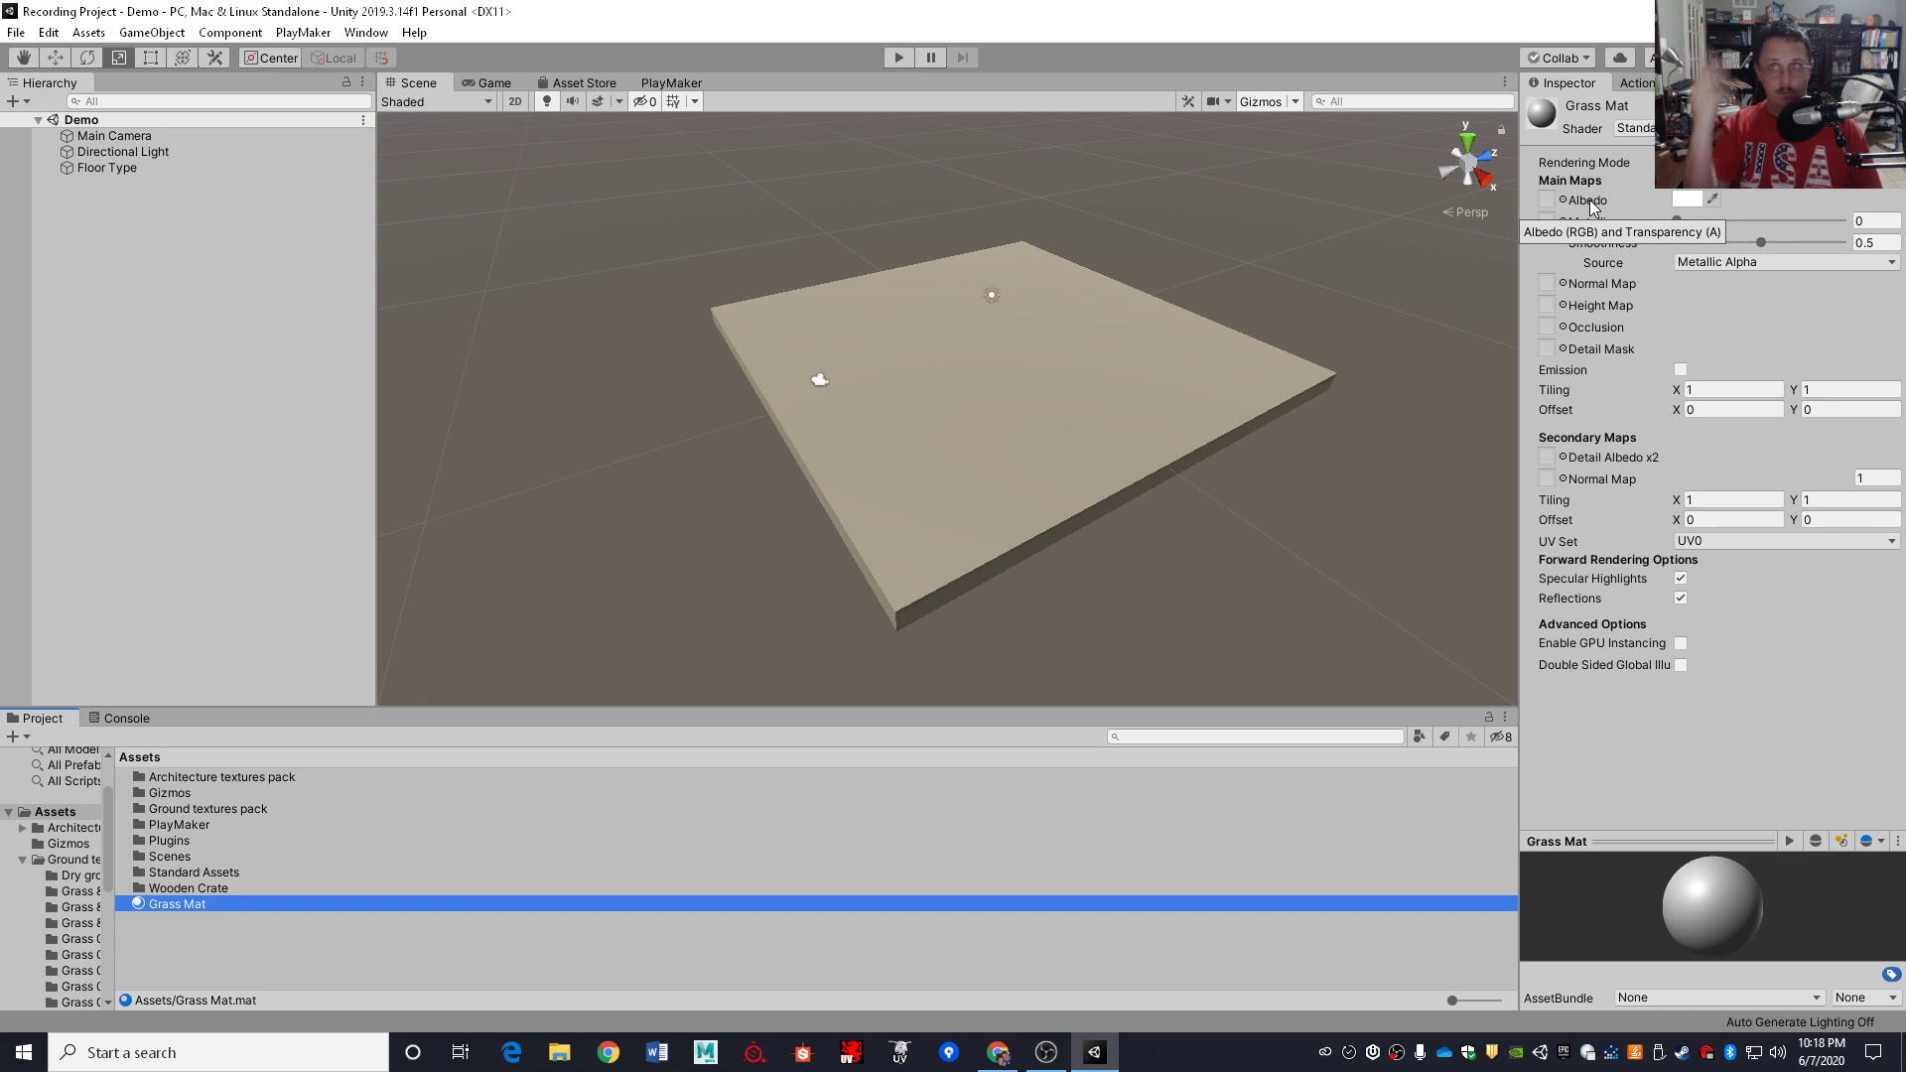
Search the textures for "diff" and assign the bright green Grass 05 diffuse texture as the Albedo map of Grass Mat
click(1563, 200)
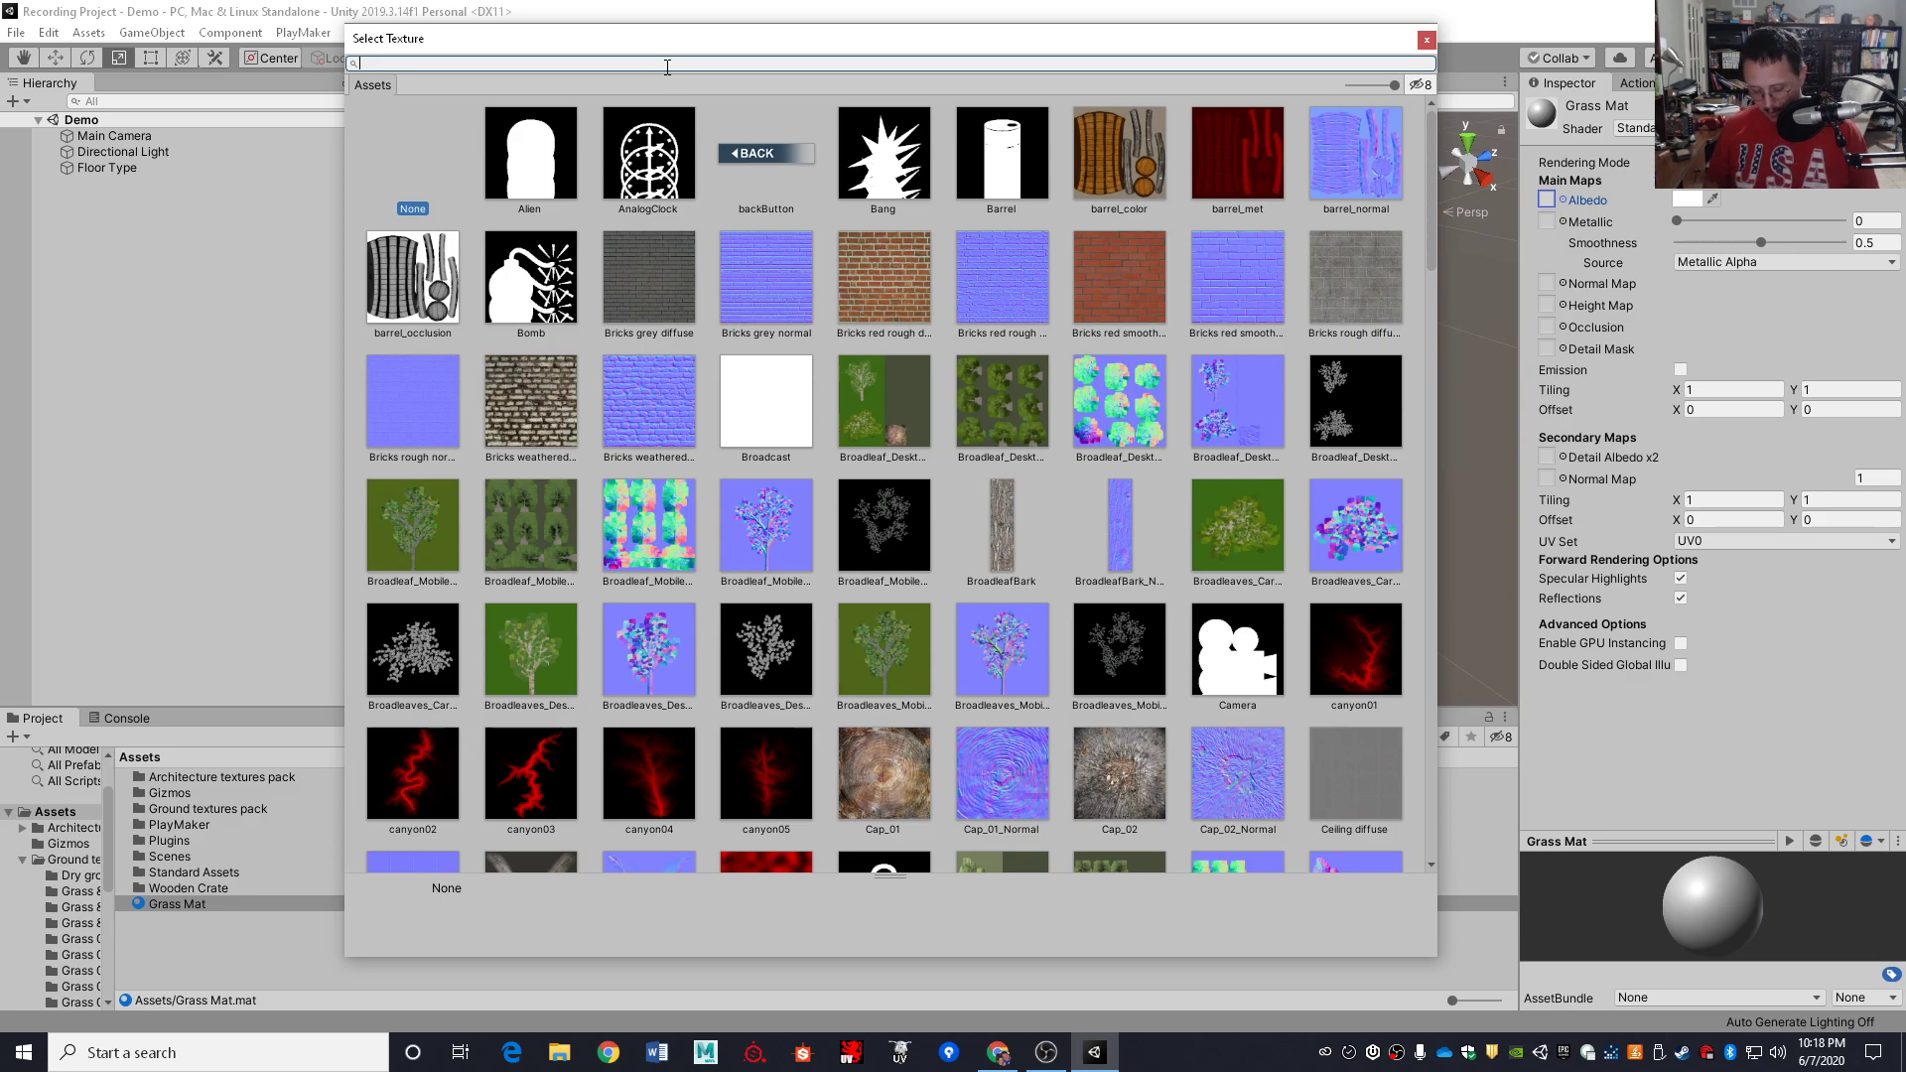
text(gr)
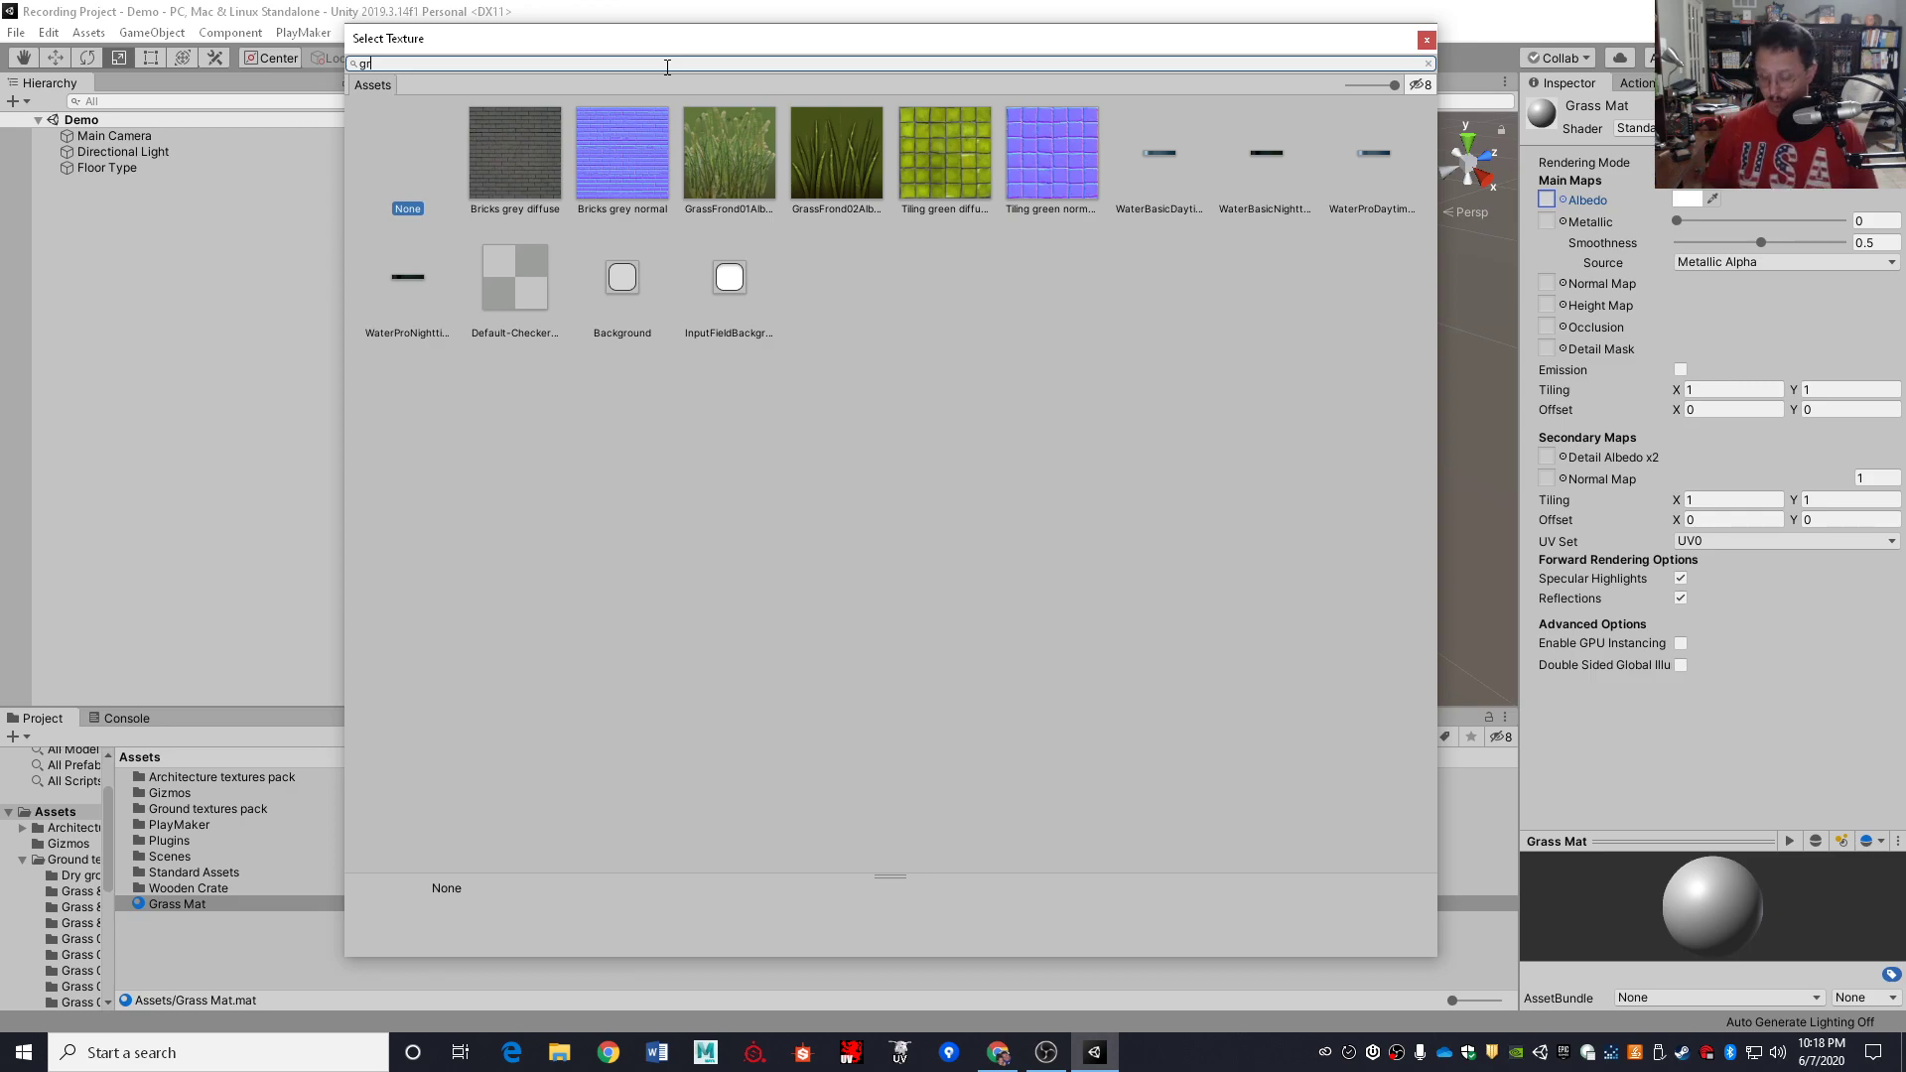
key(BackSpace)
key(BackSpace)
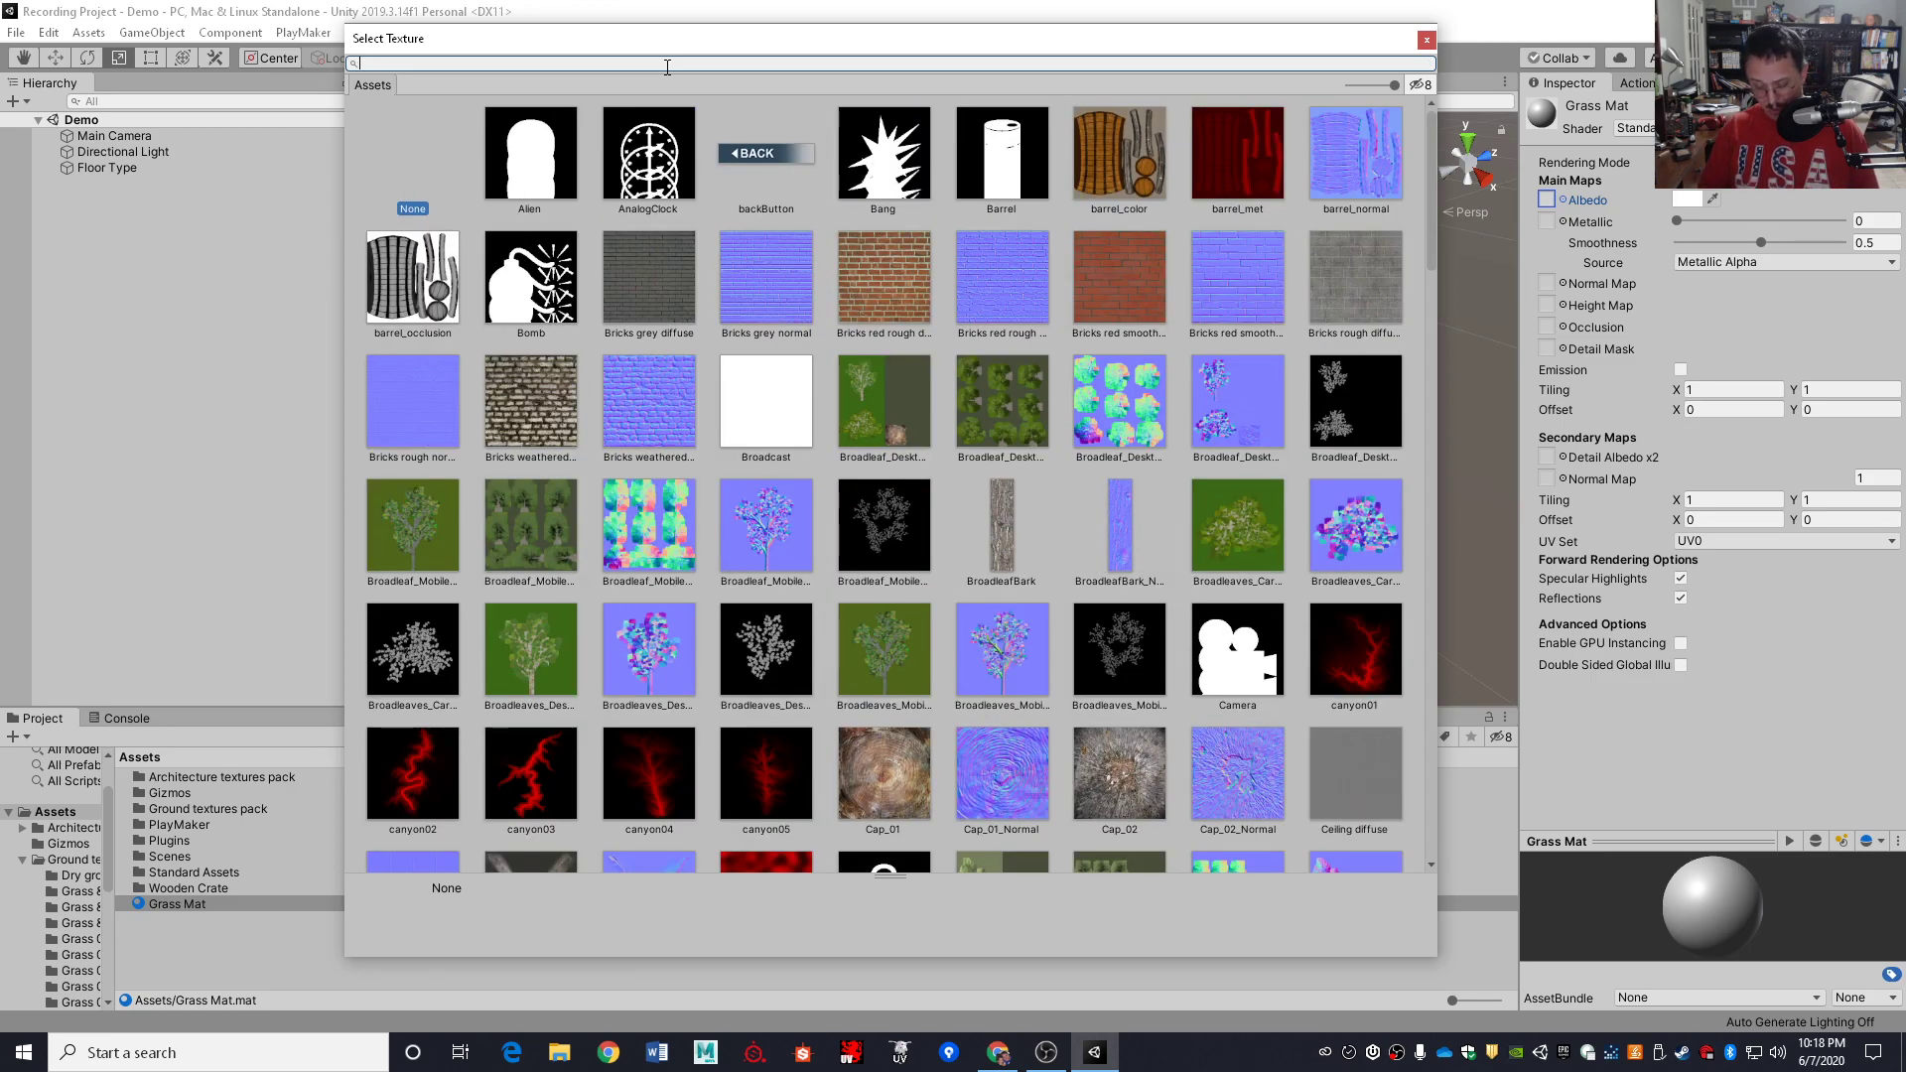
text(diff)
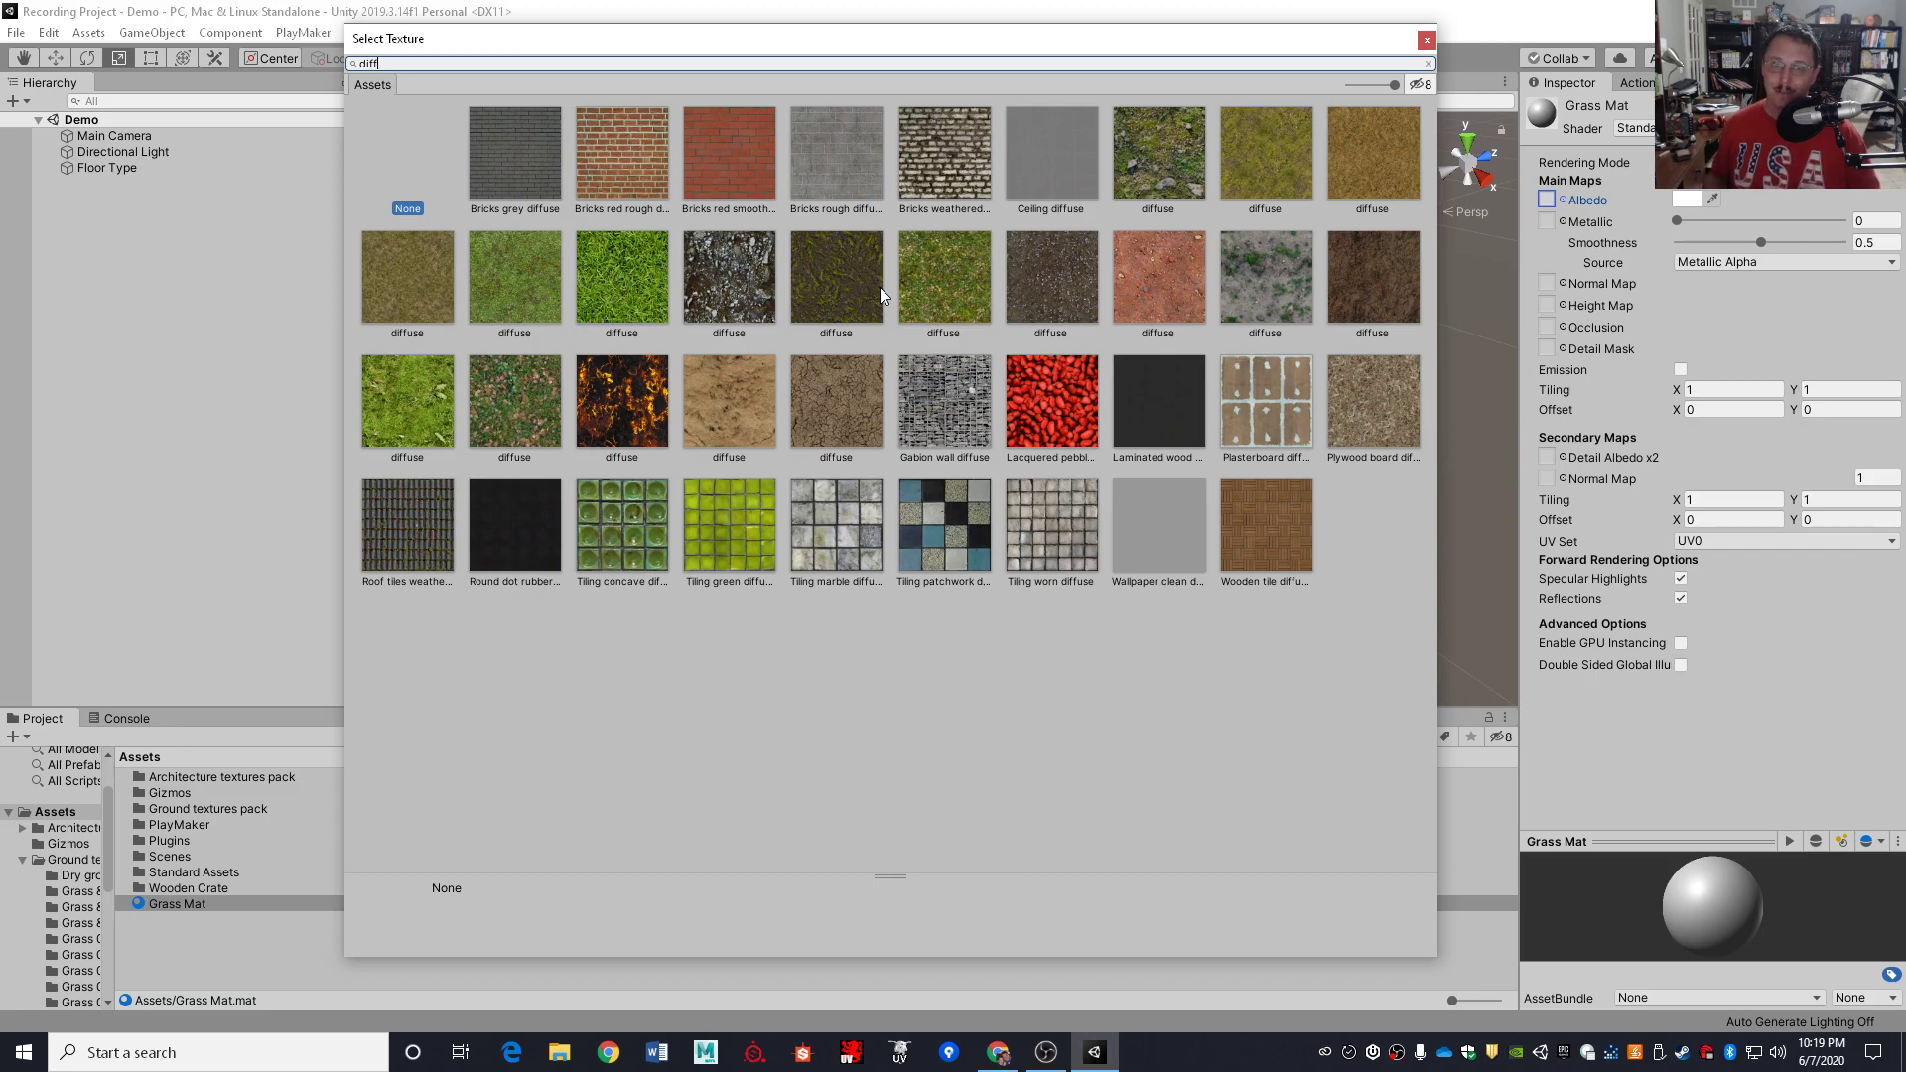
click(631, 299)
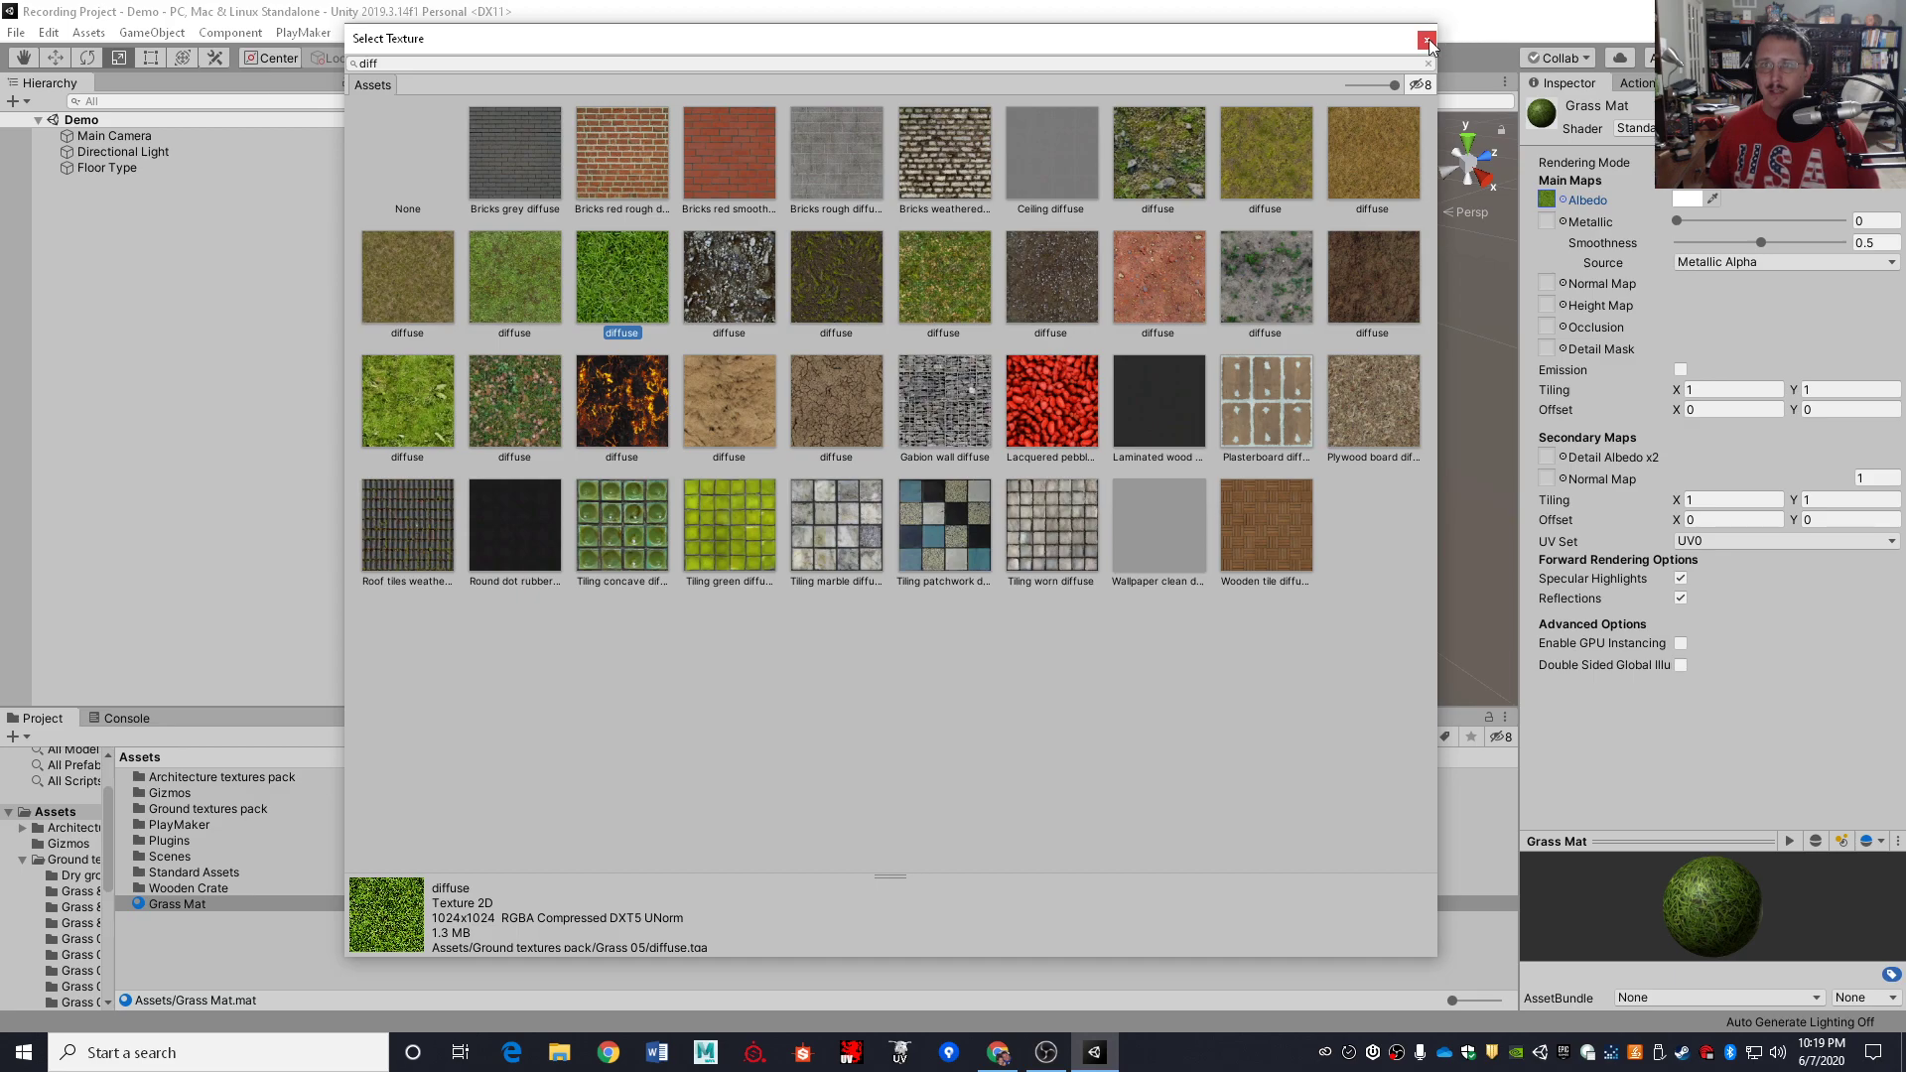
double_click(629, 289)
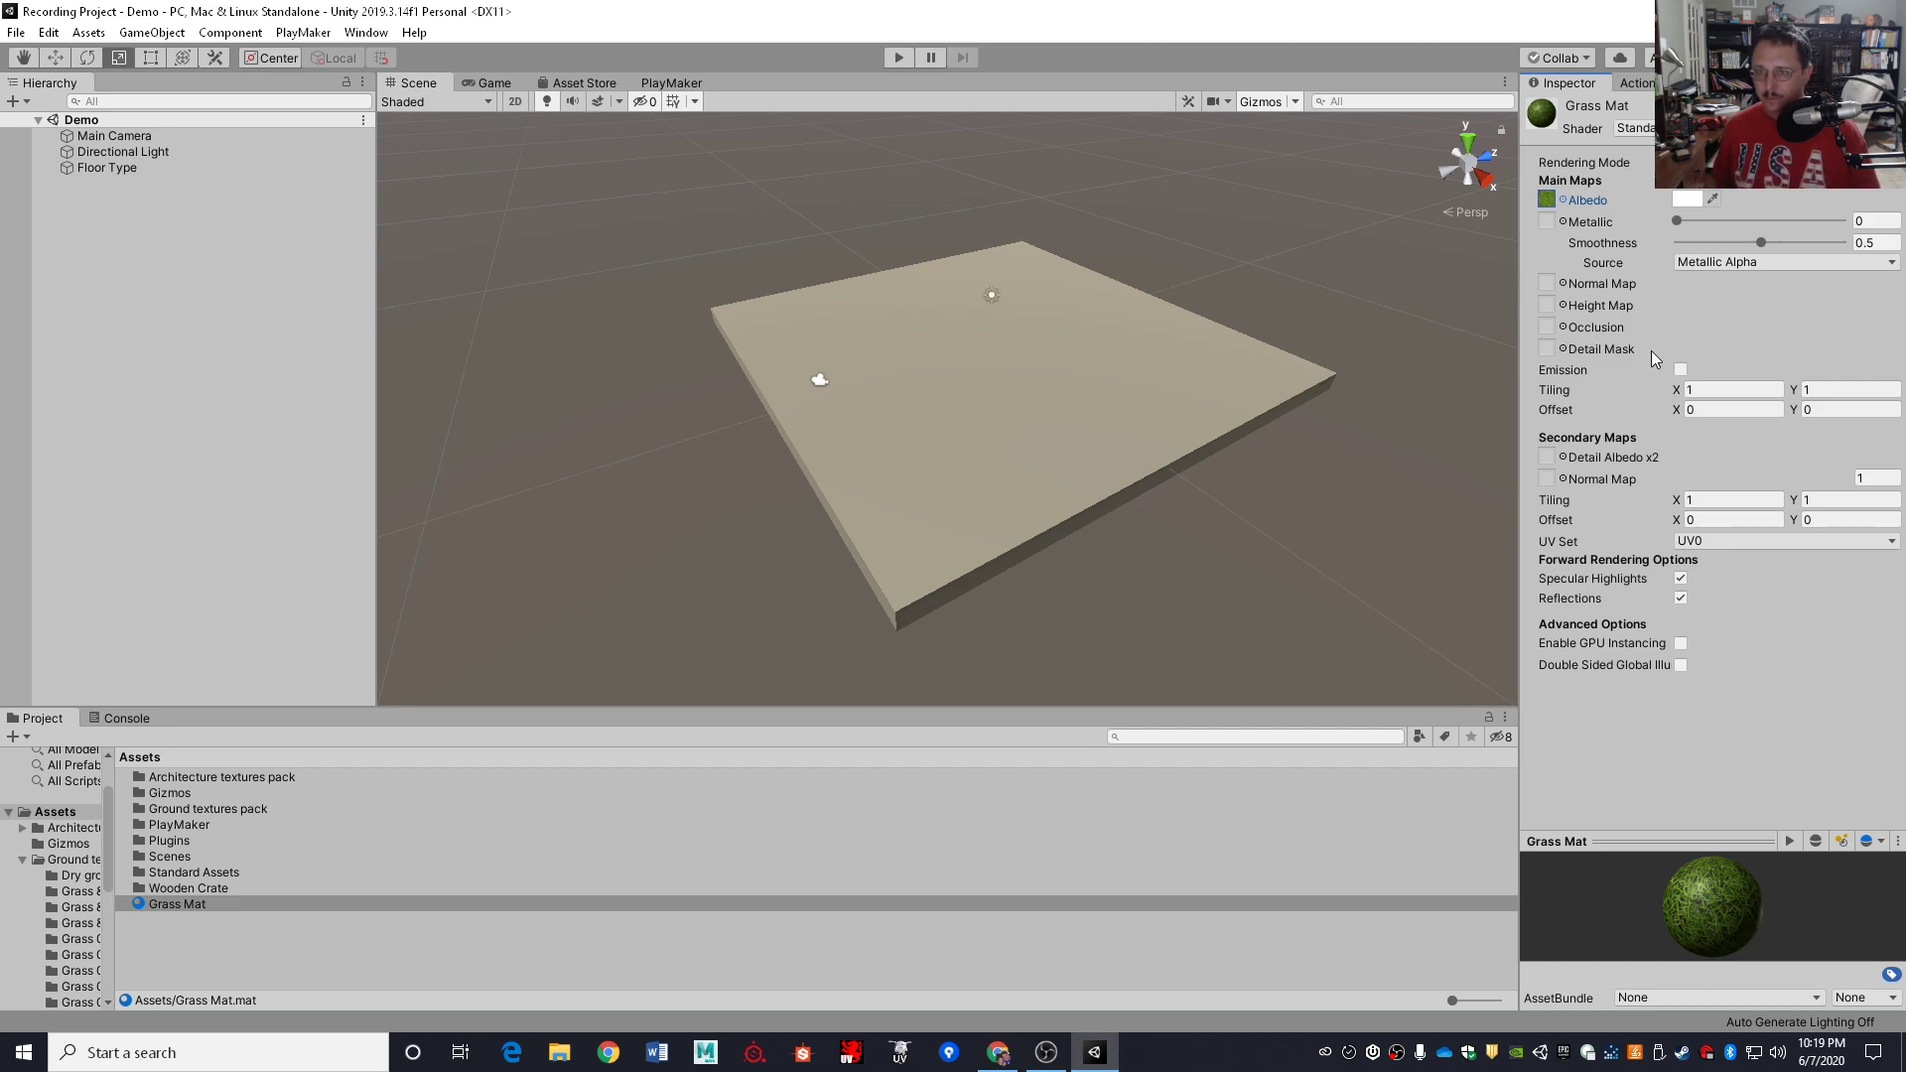
Search the available textures for "norm" as Normal Map candidates for Grass Mat, and close the selection without choosing one
click(1565, 285)
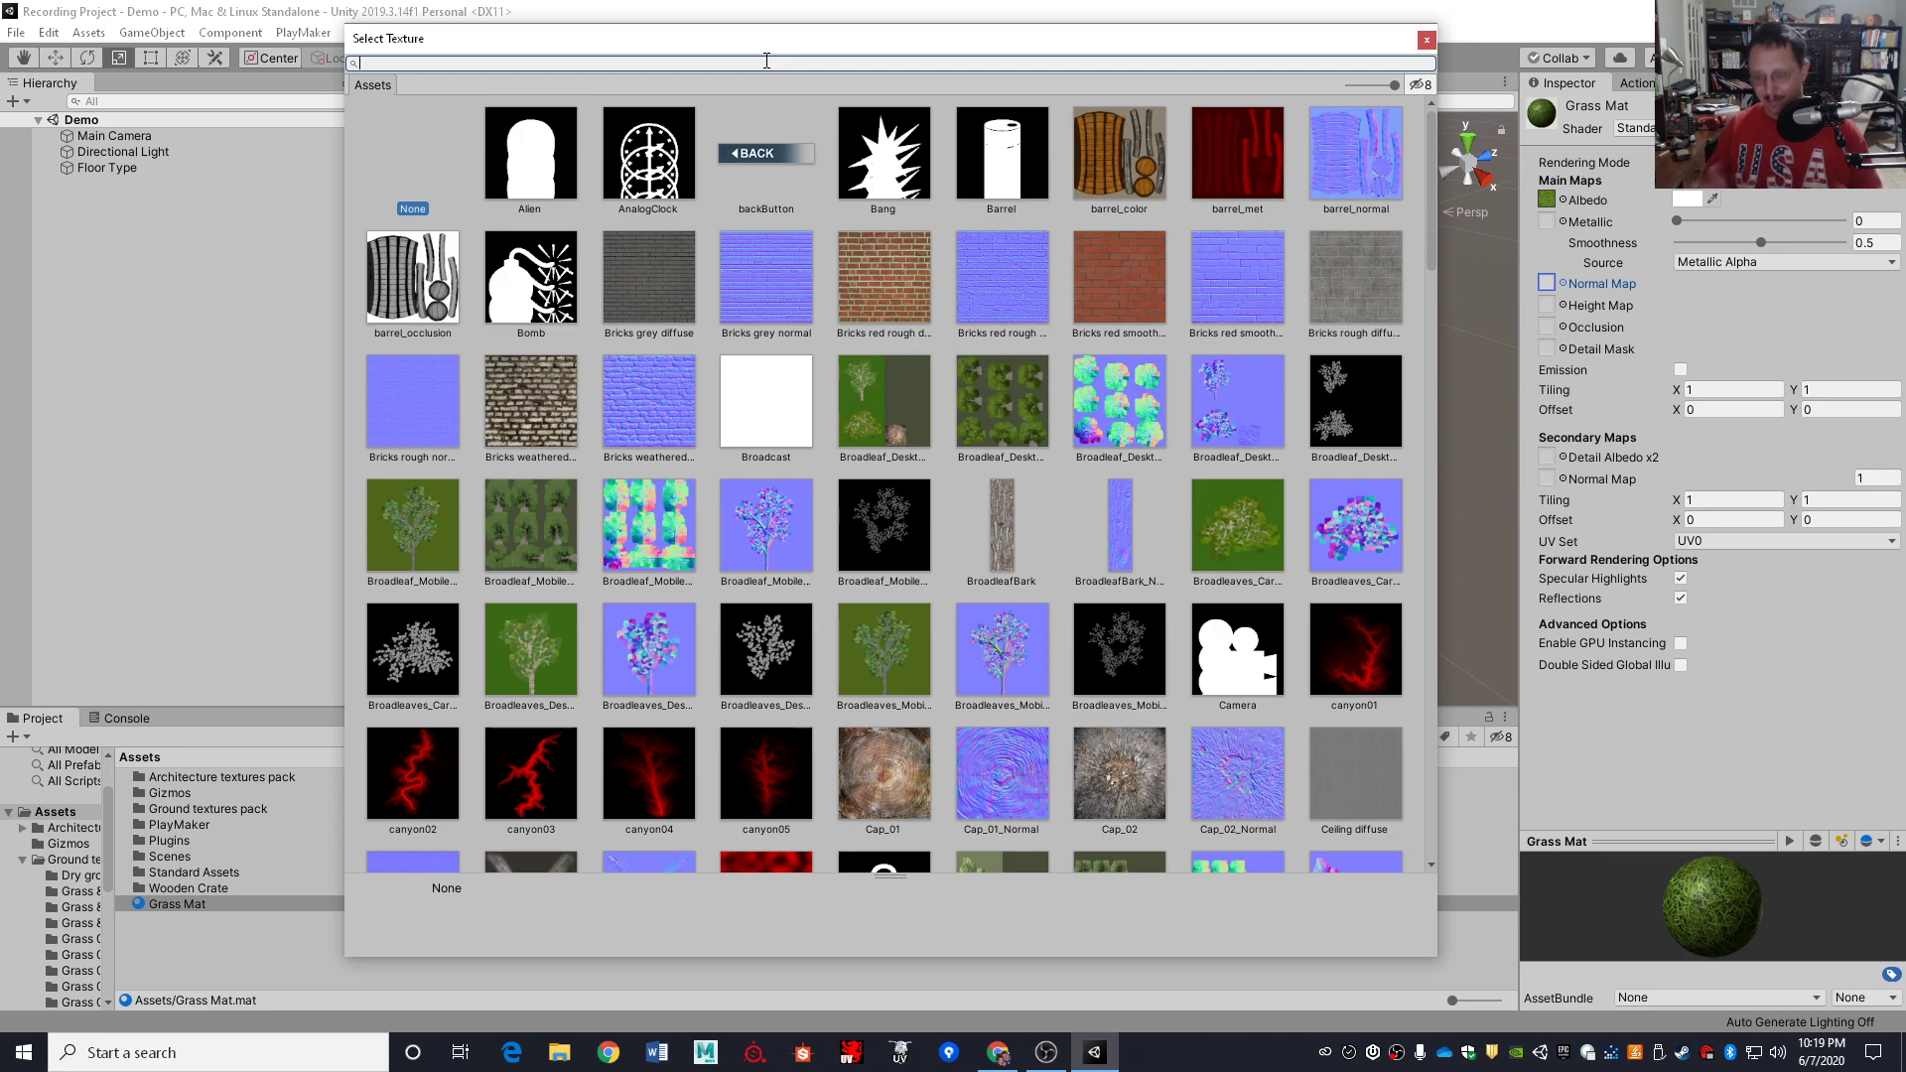
text(norm)
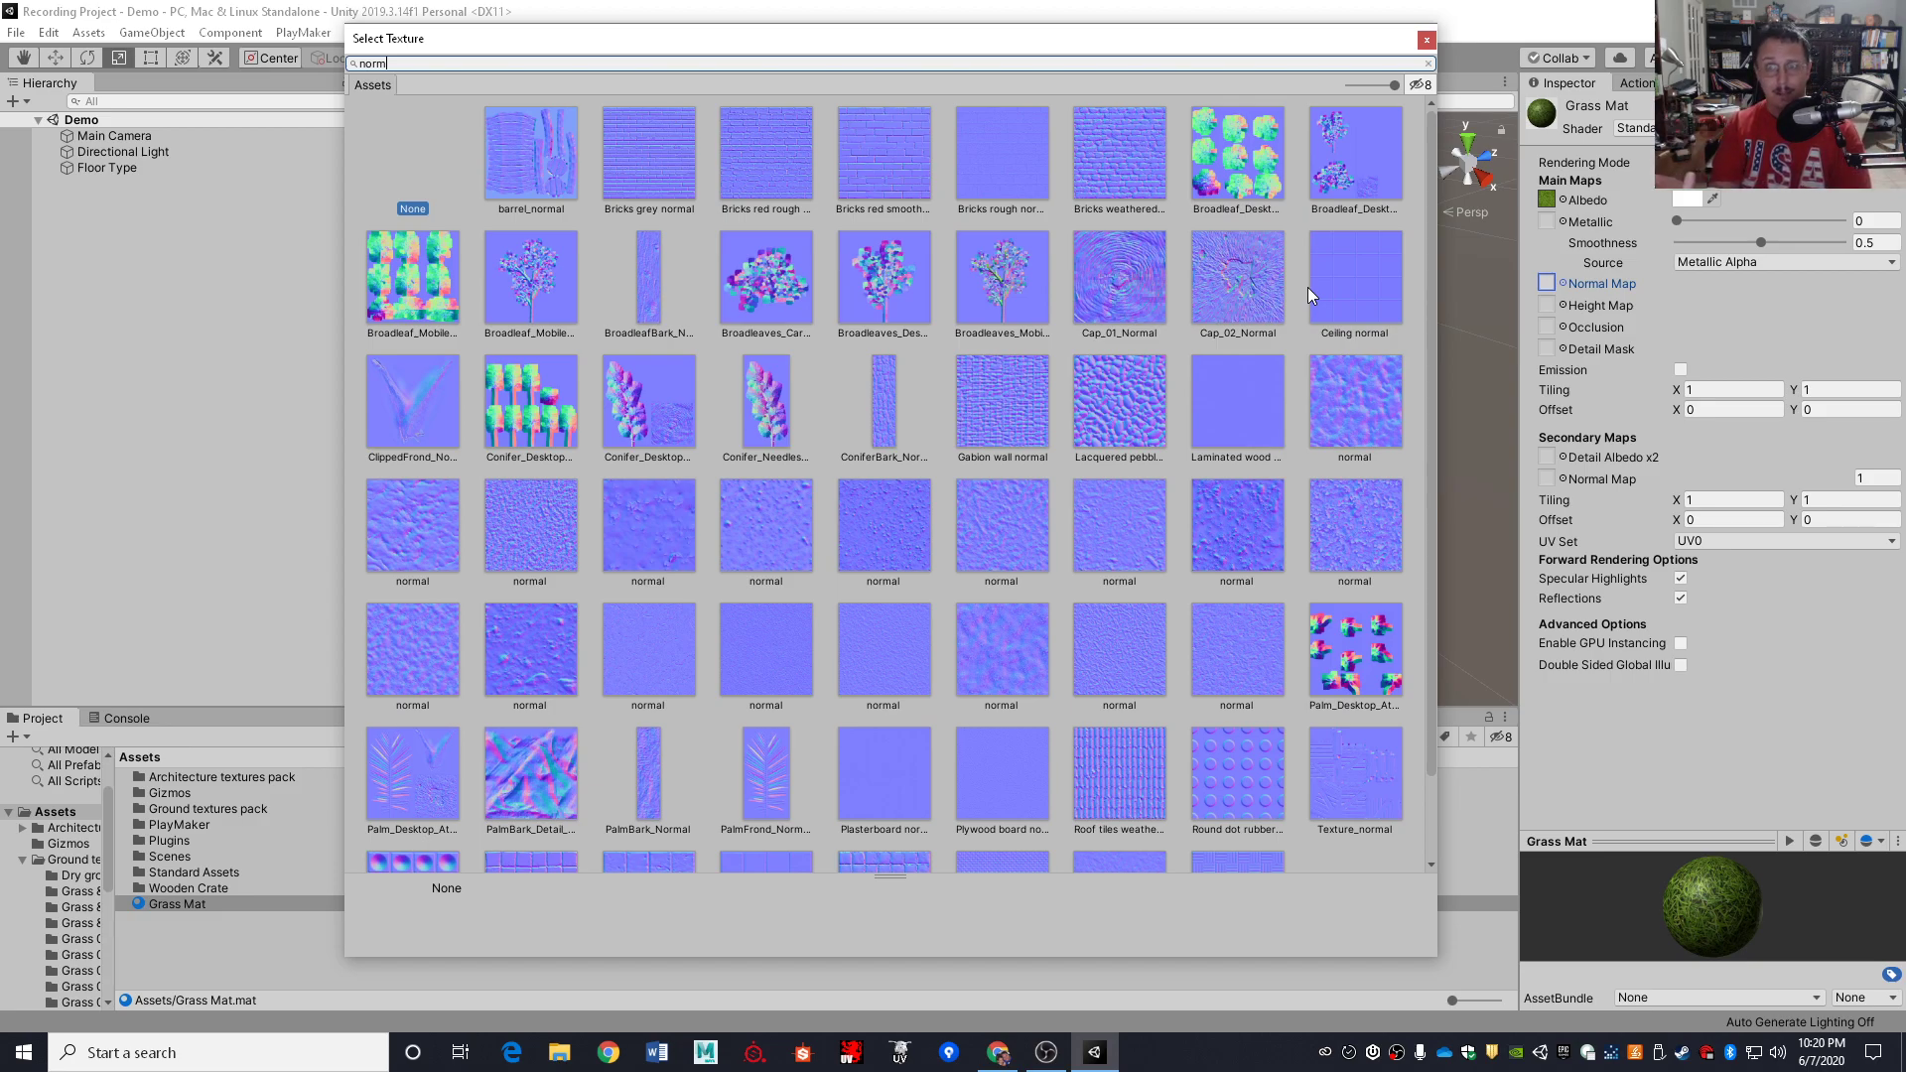
click(1424, 41)
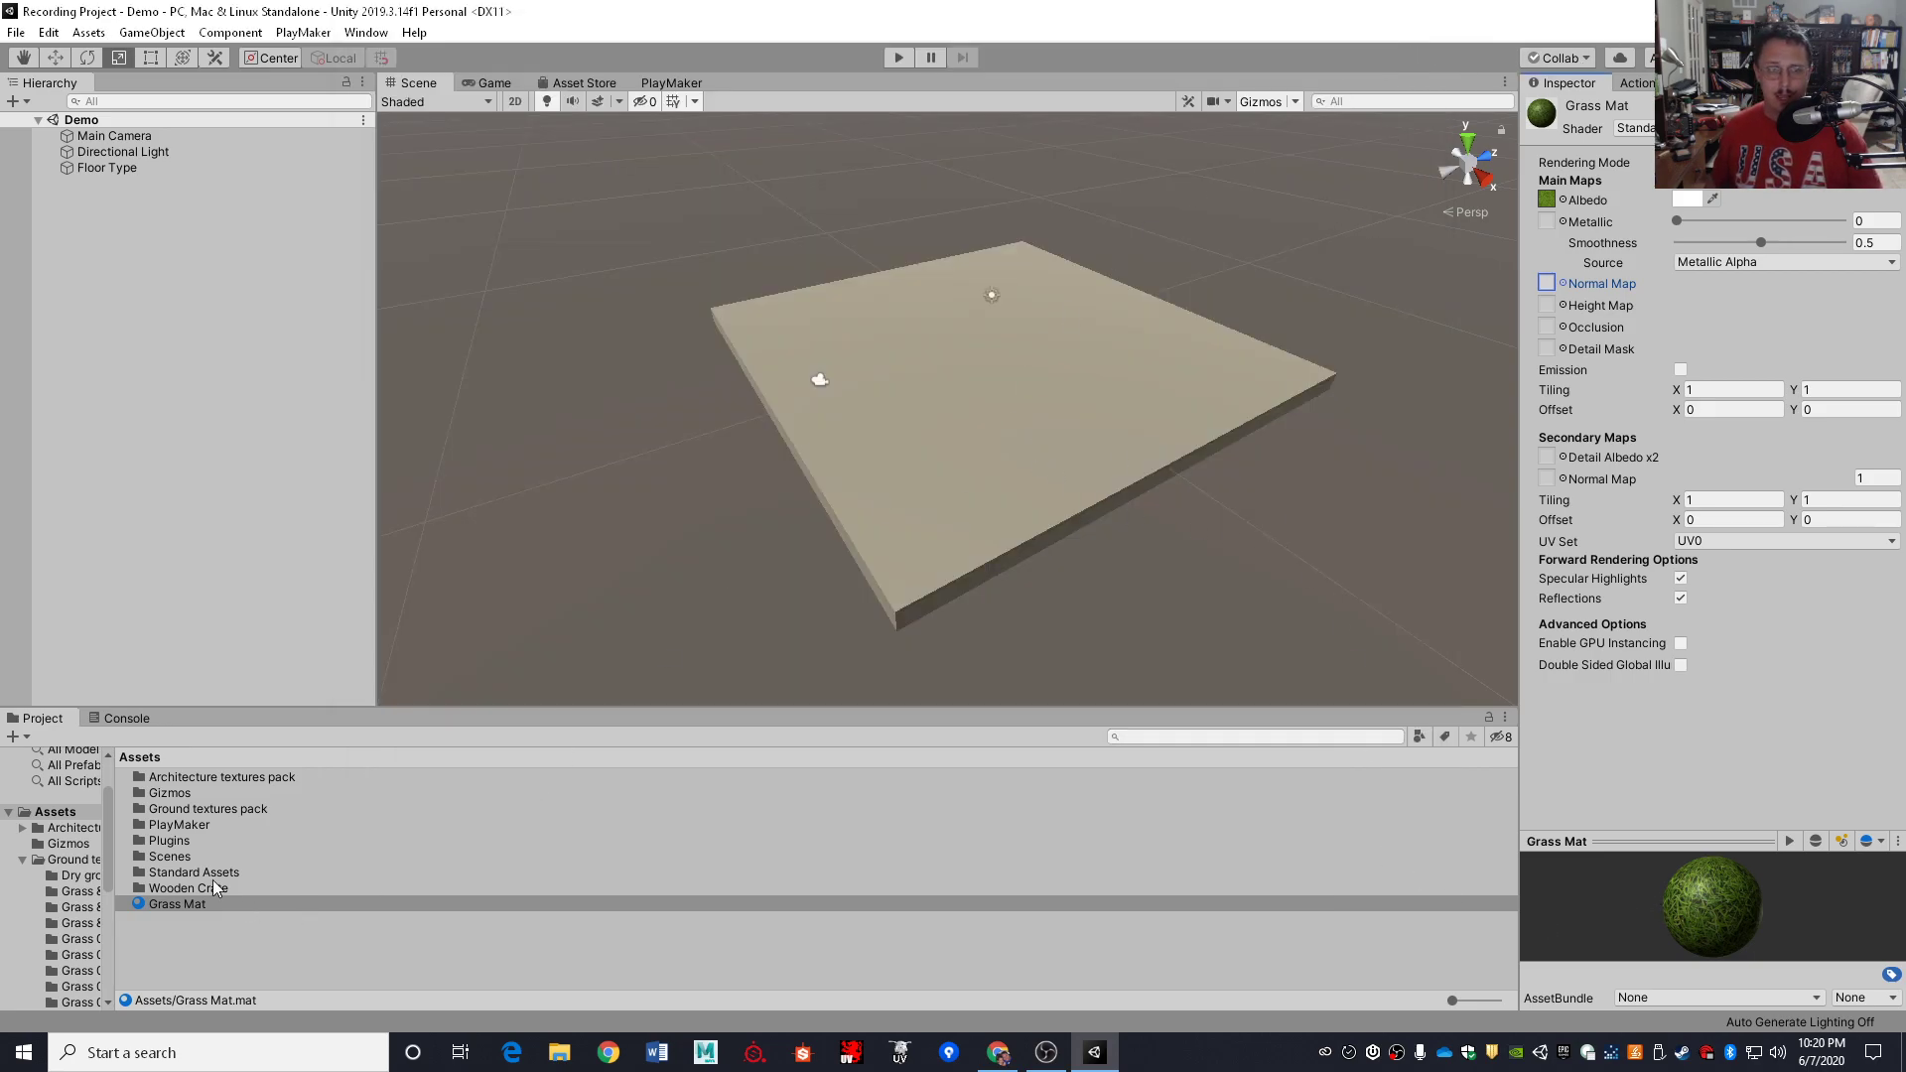
Look into the Ground textures pack folder, return to the root Assets folder and compare the Inspector contents for Grass Mat and the Plugins folder
double_click(181, 812)
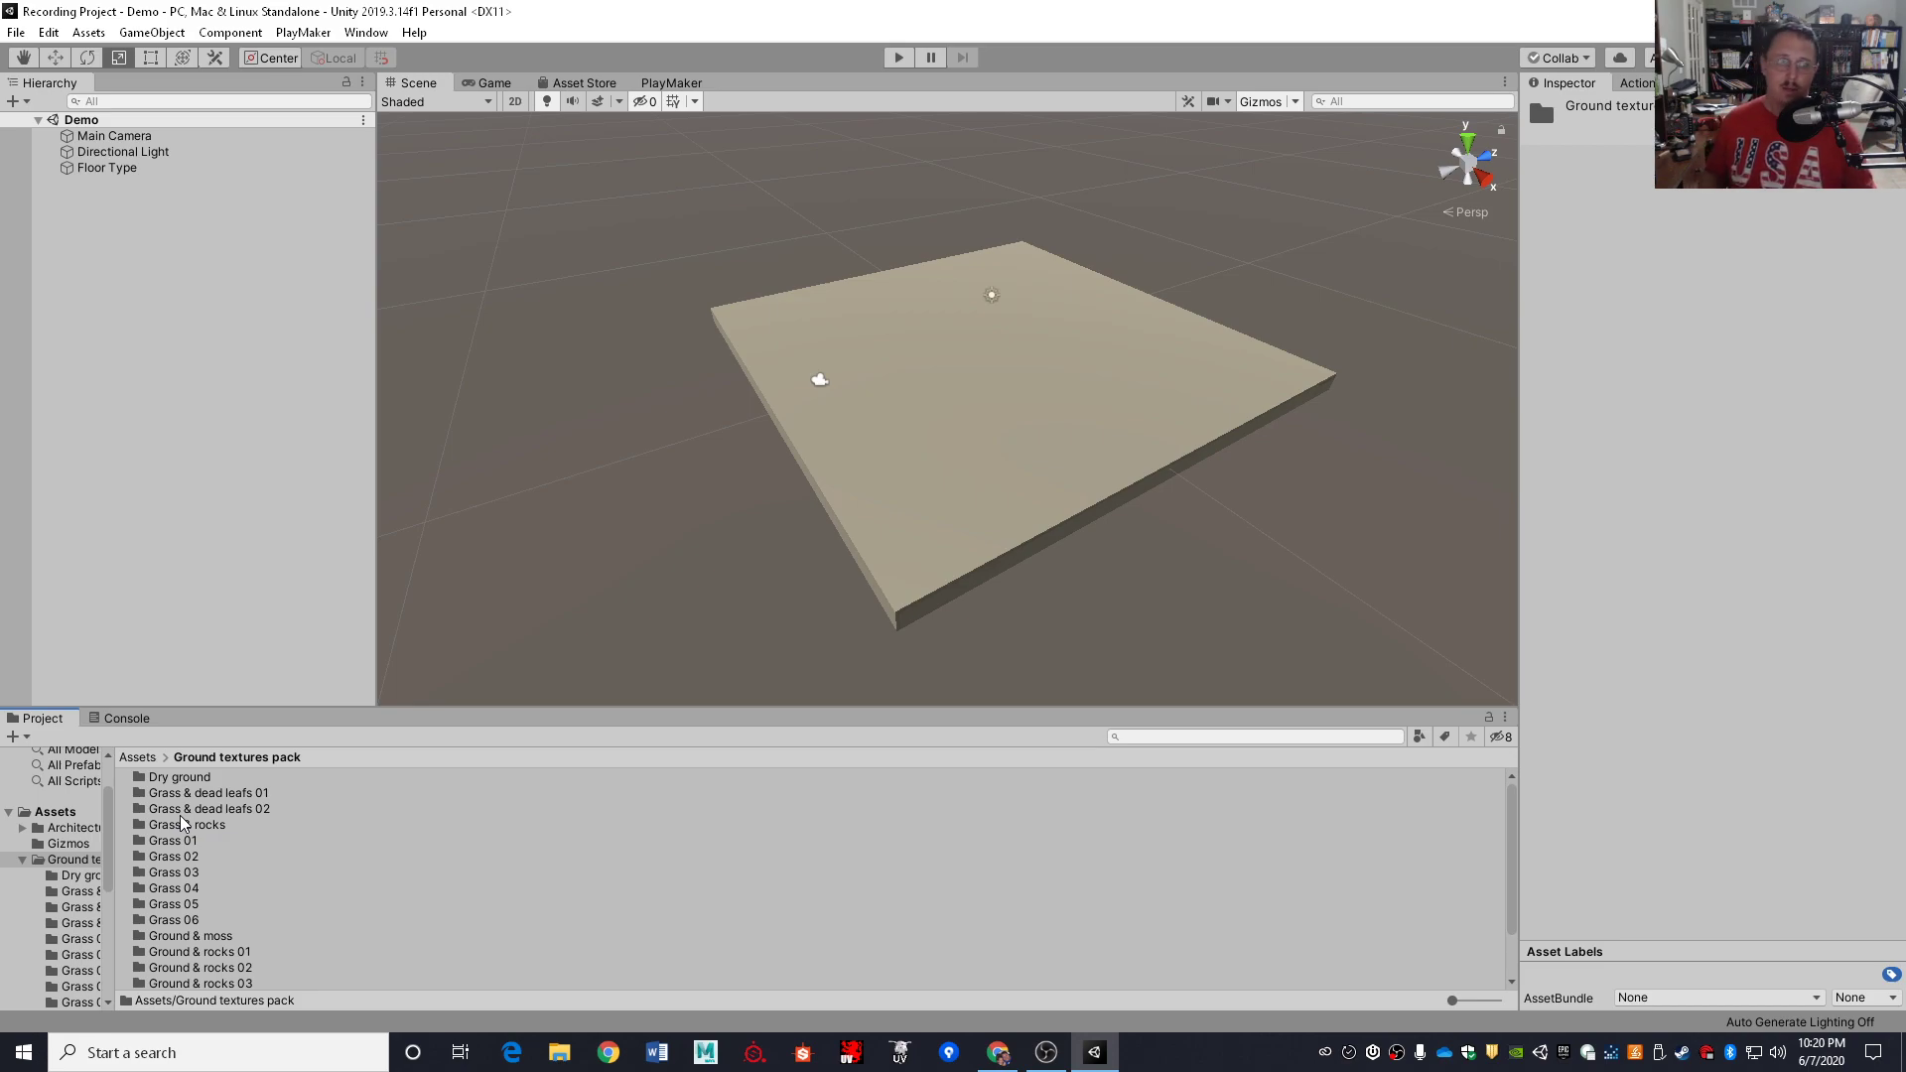
click(67, 814)
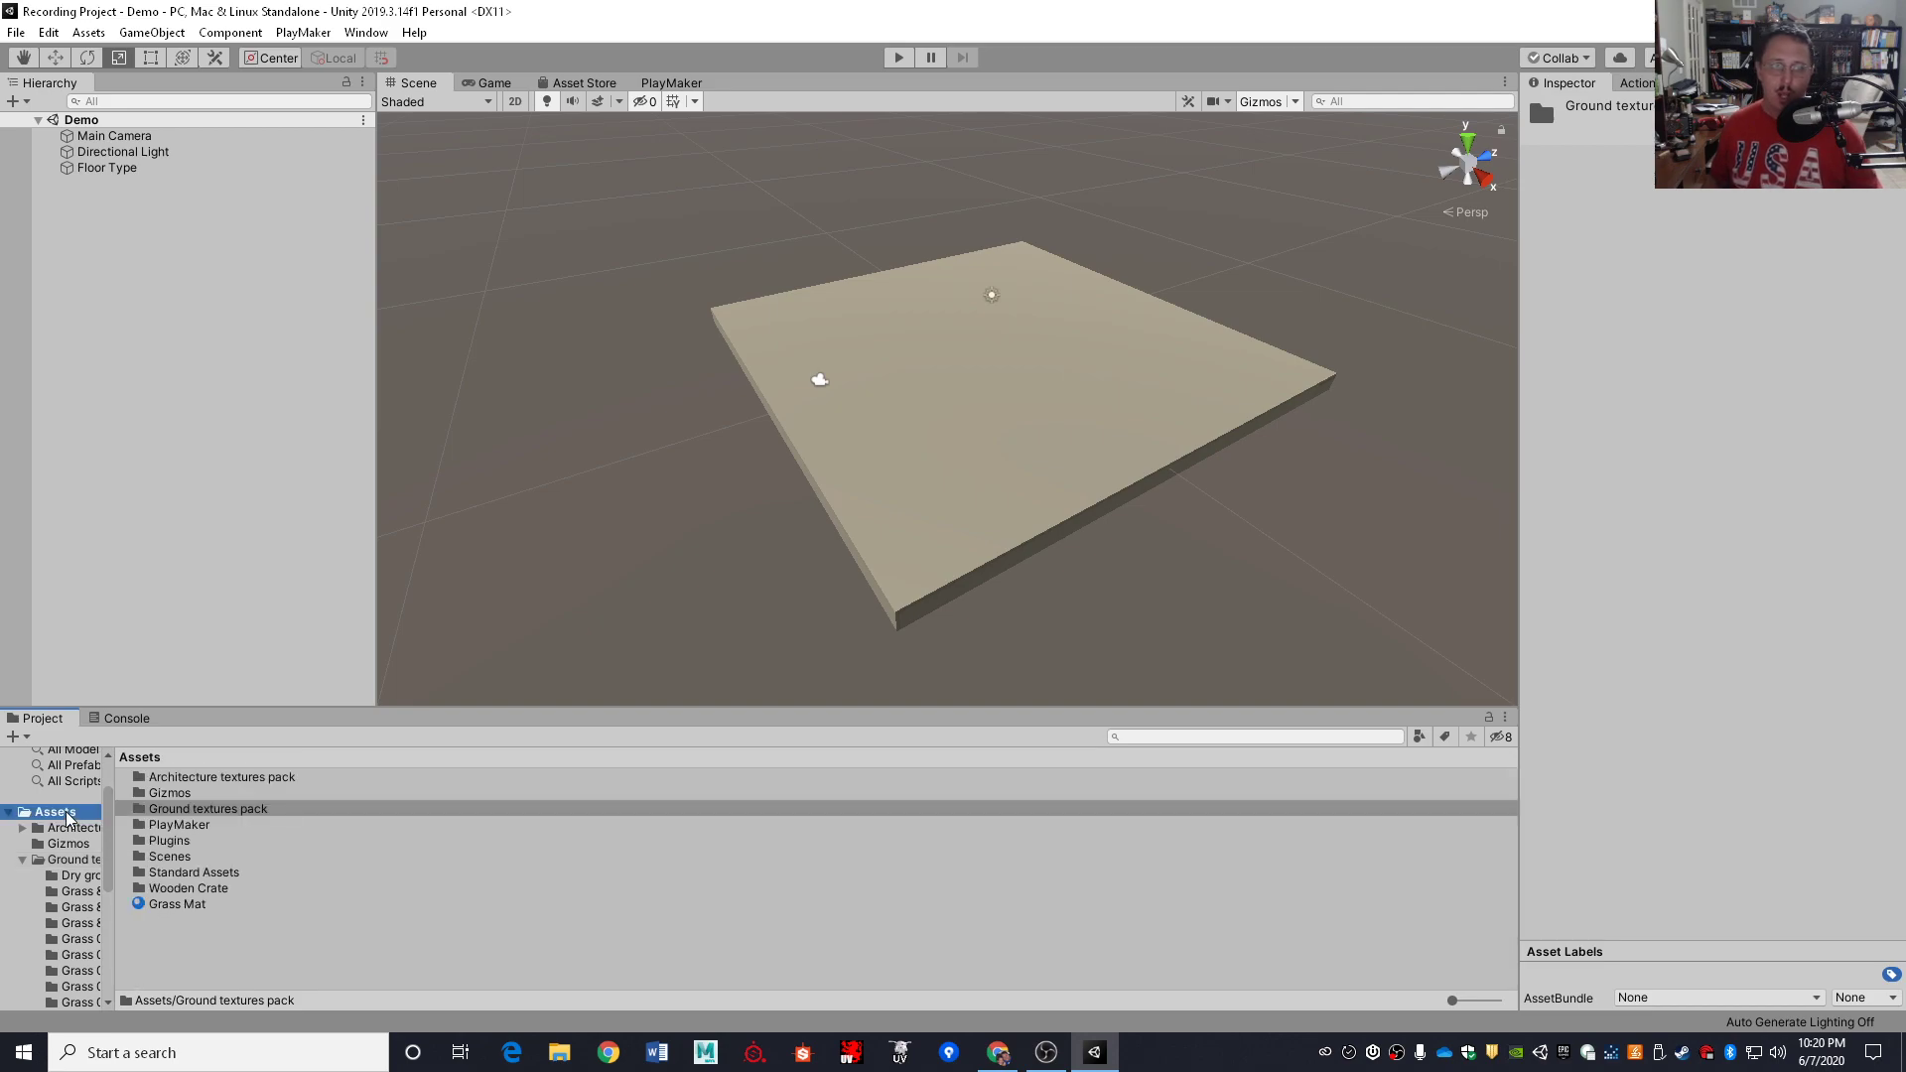
click(150, 907)
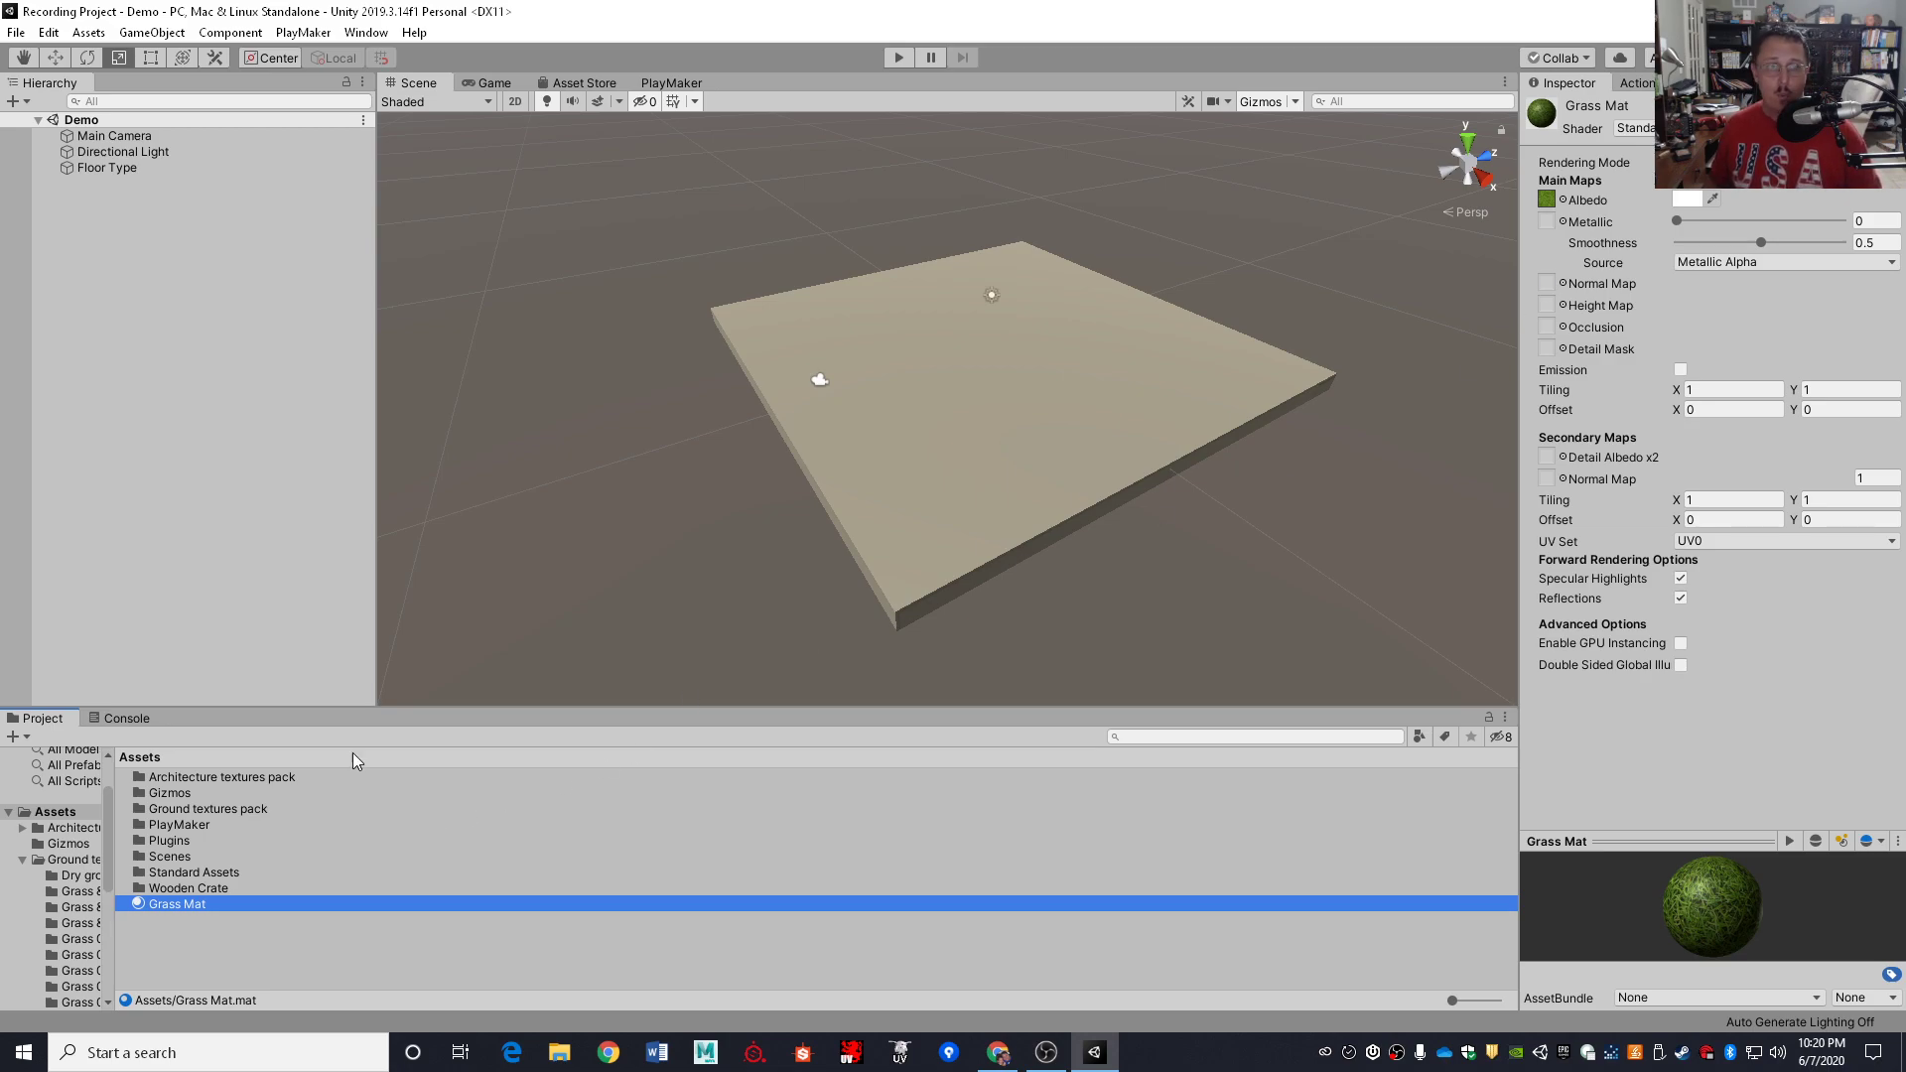
click(91, 296)
click(180, 906)
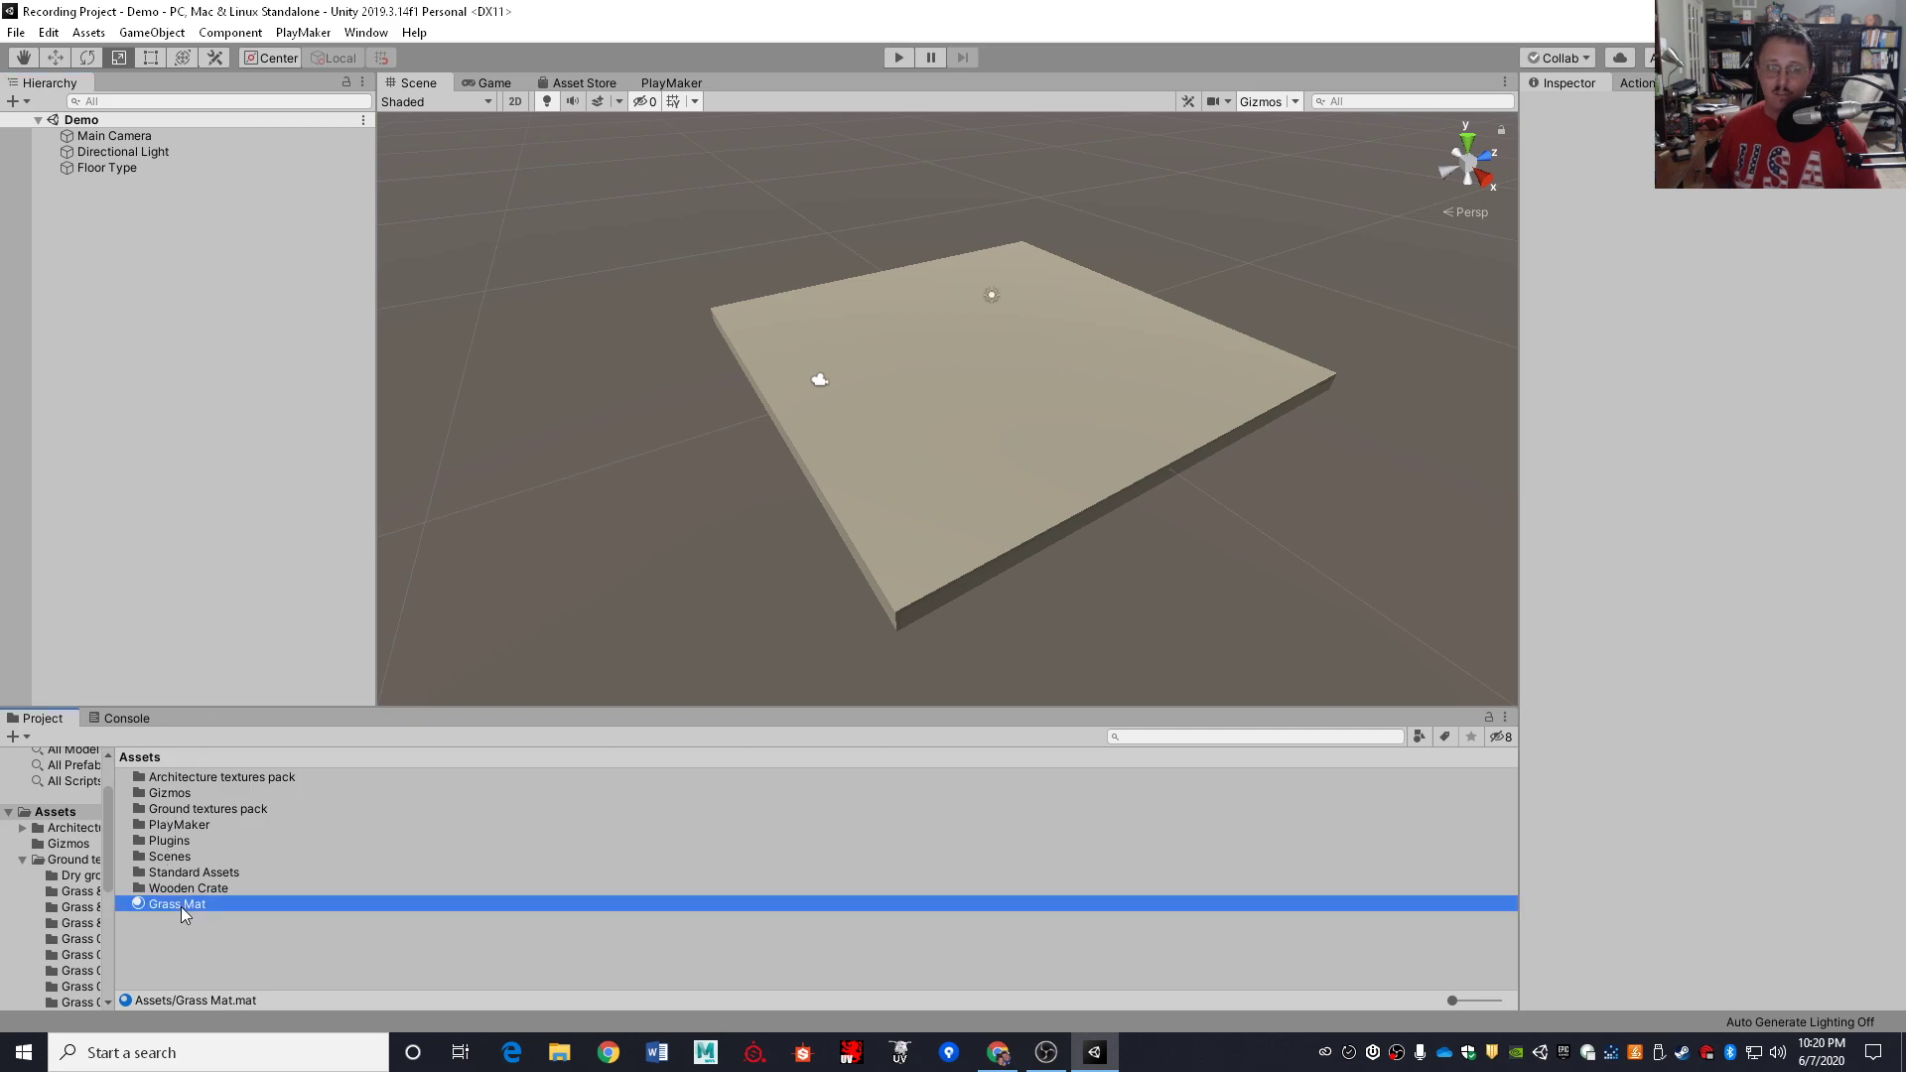
click(193, 840)
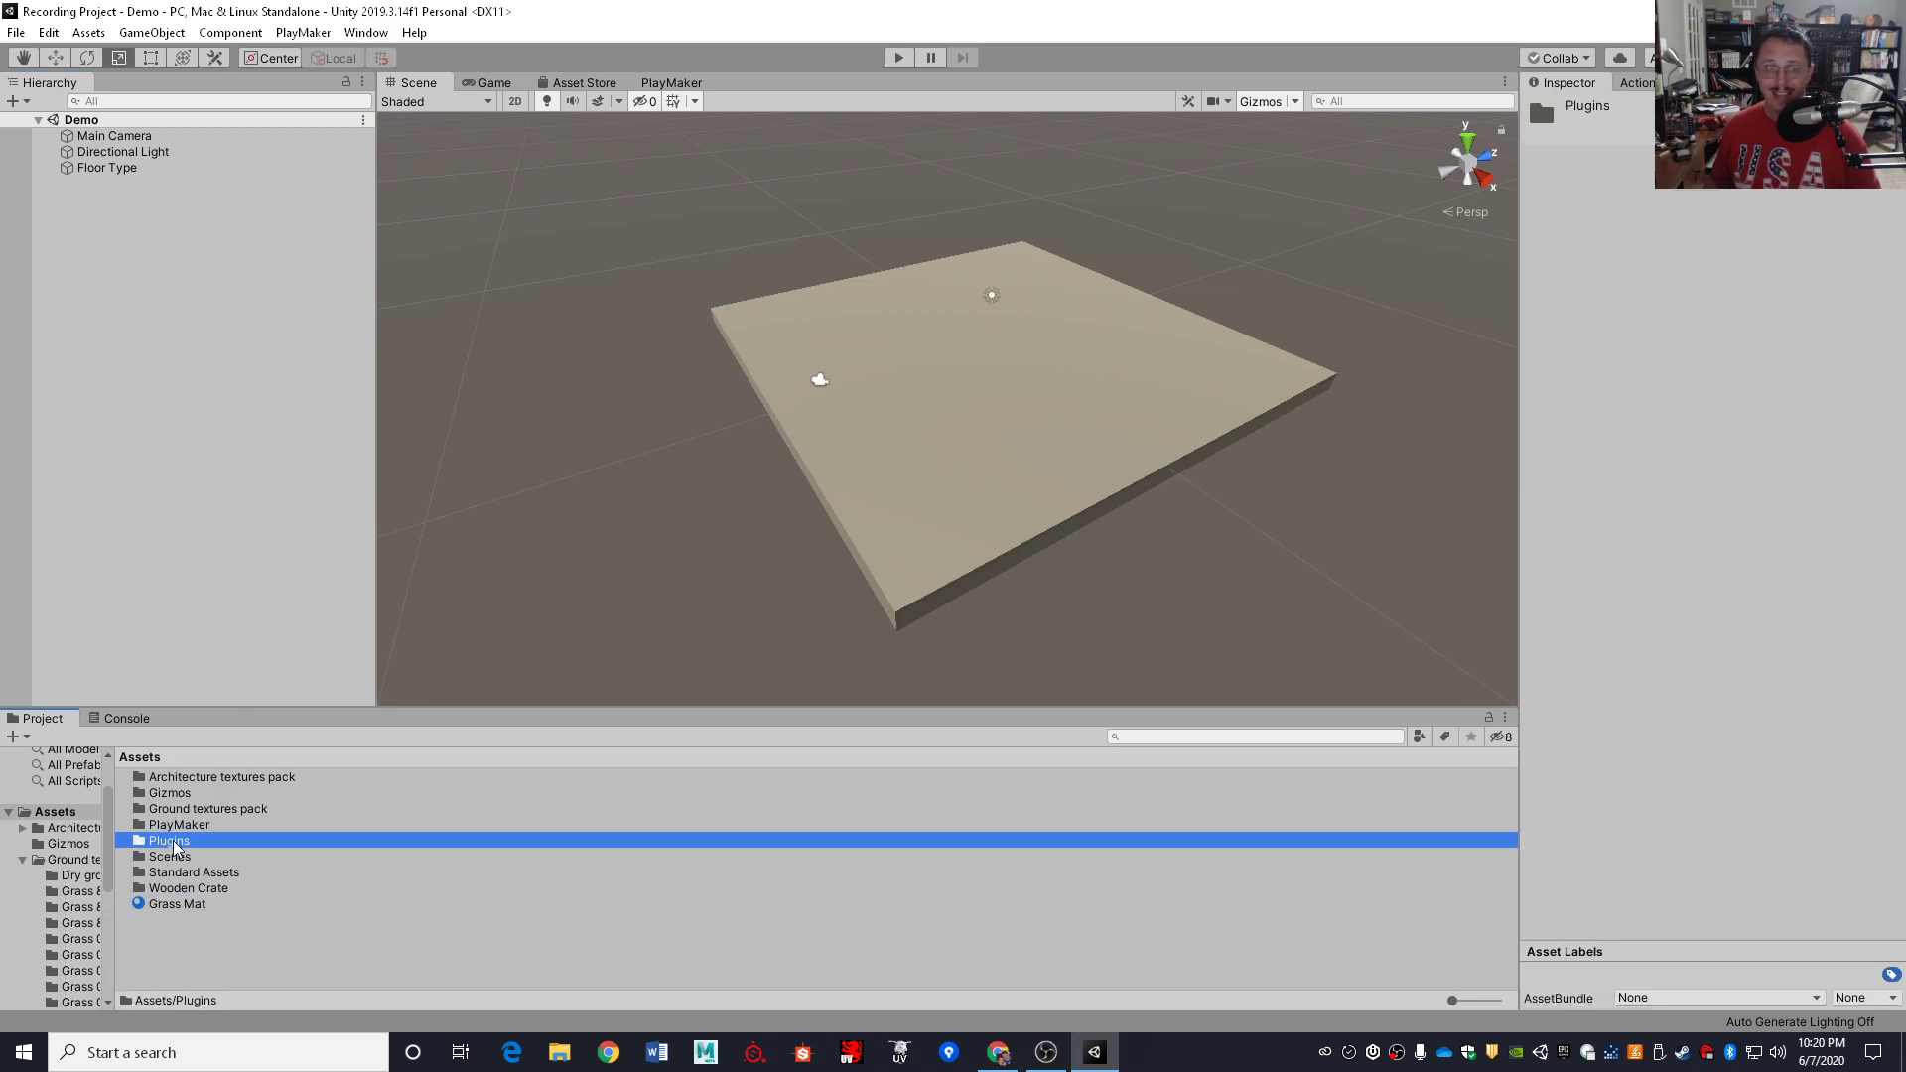
click(158, 903)
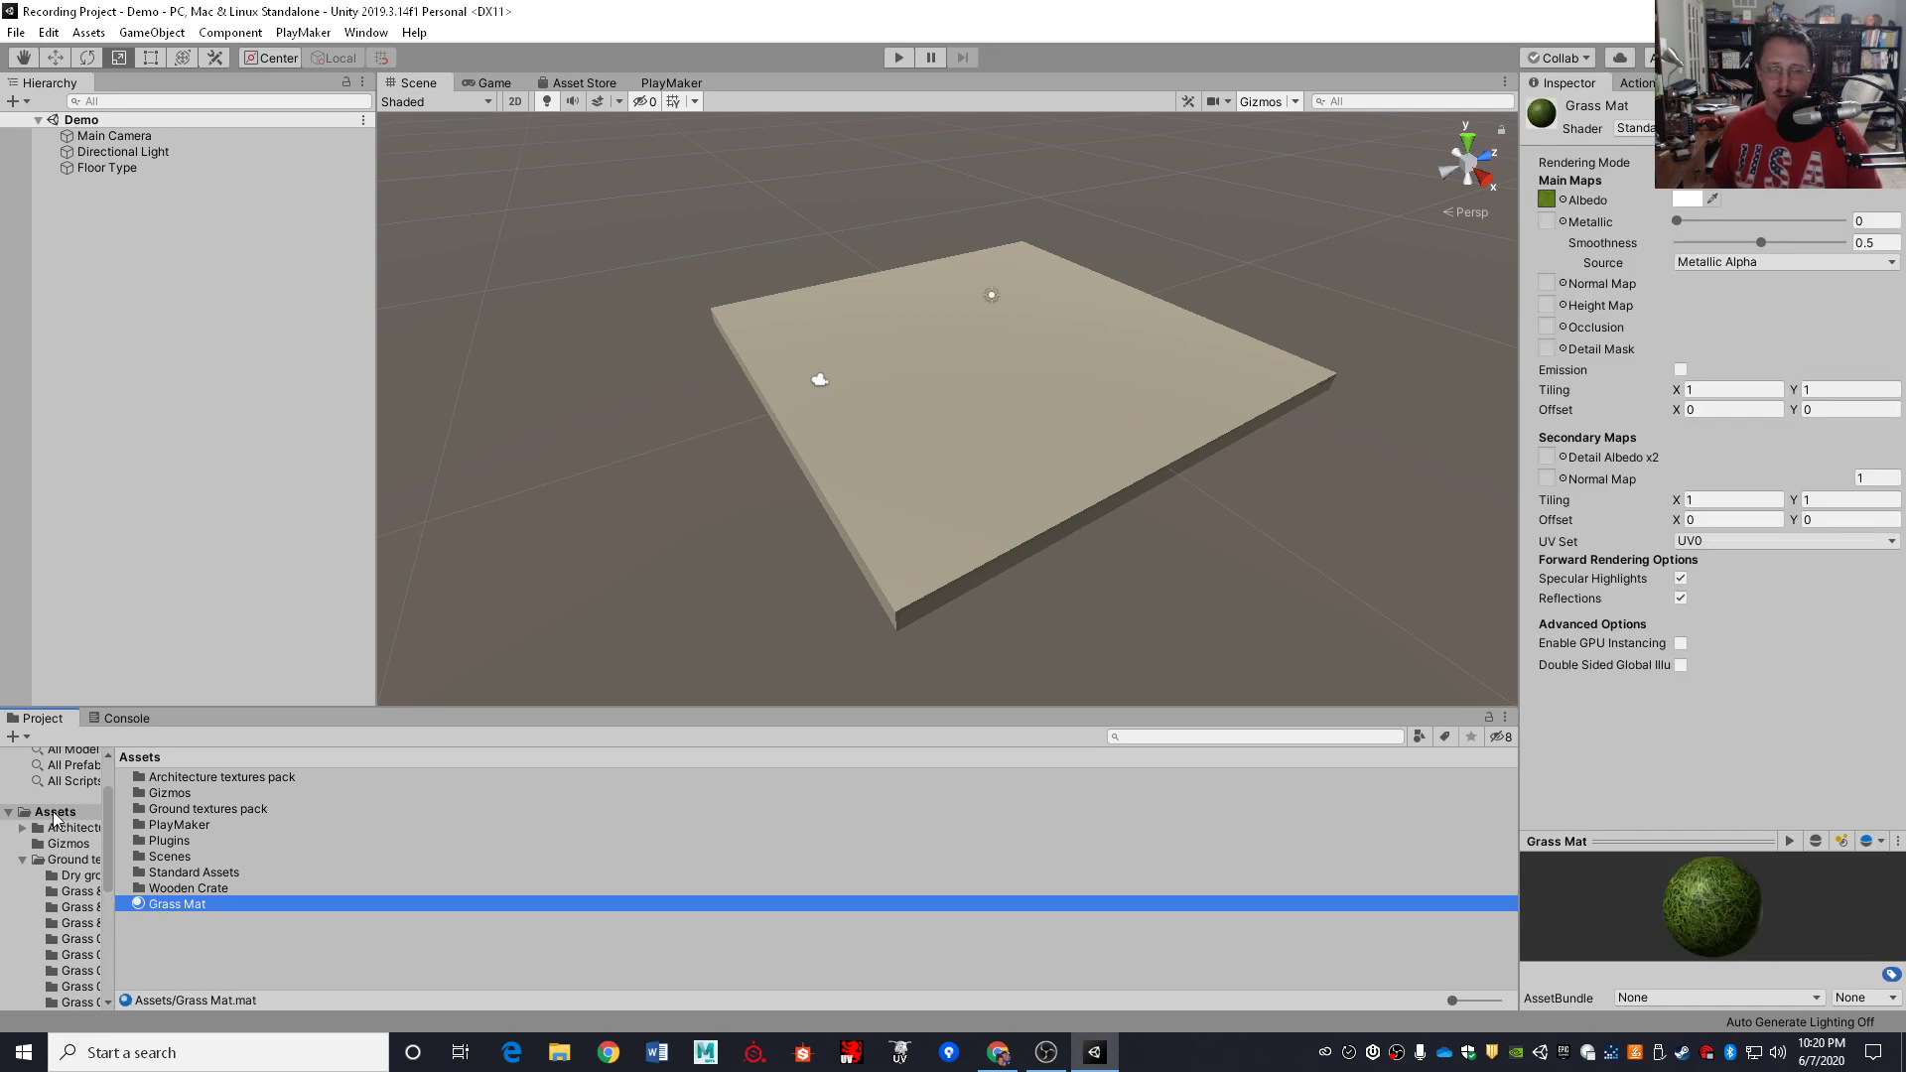
Browse several subfolders of the Ground textures pack, return to the root Assets folder and select the Plugins folder
click(72, 892)
click(77, 938)
click(75, 969)
click(78, 905)
click(76, 877)
click(71, 862)
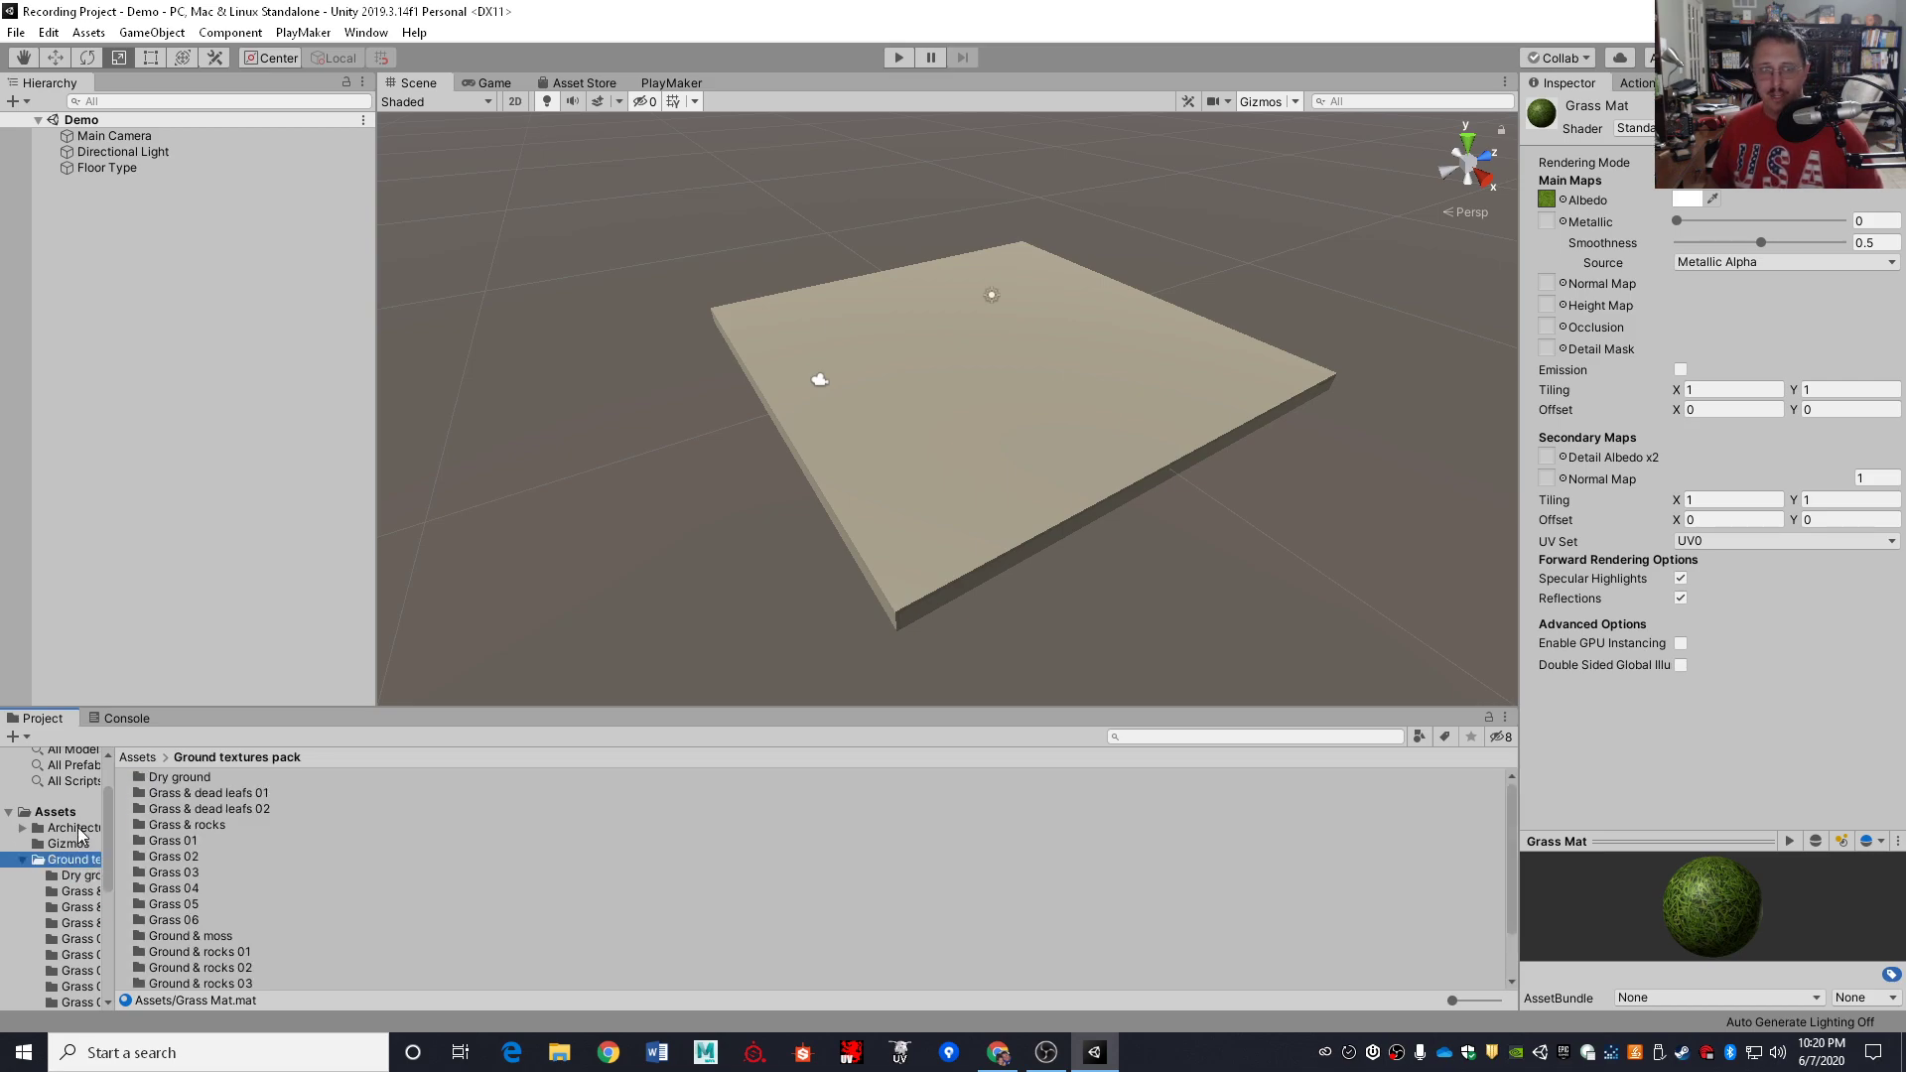
click(55, 812)
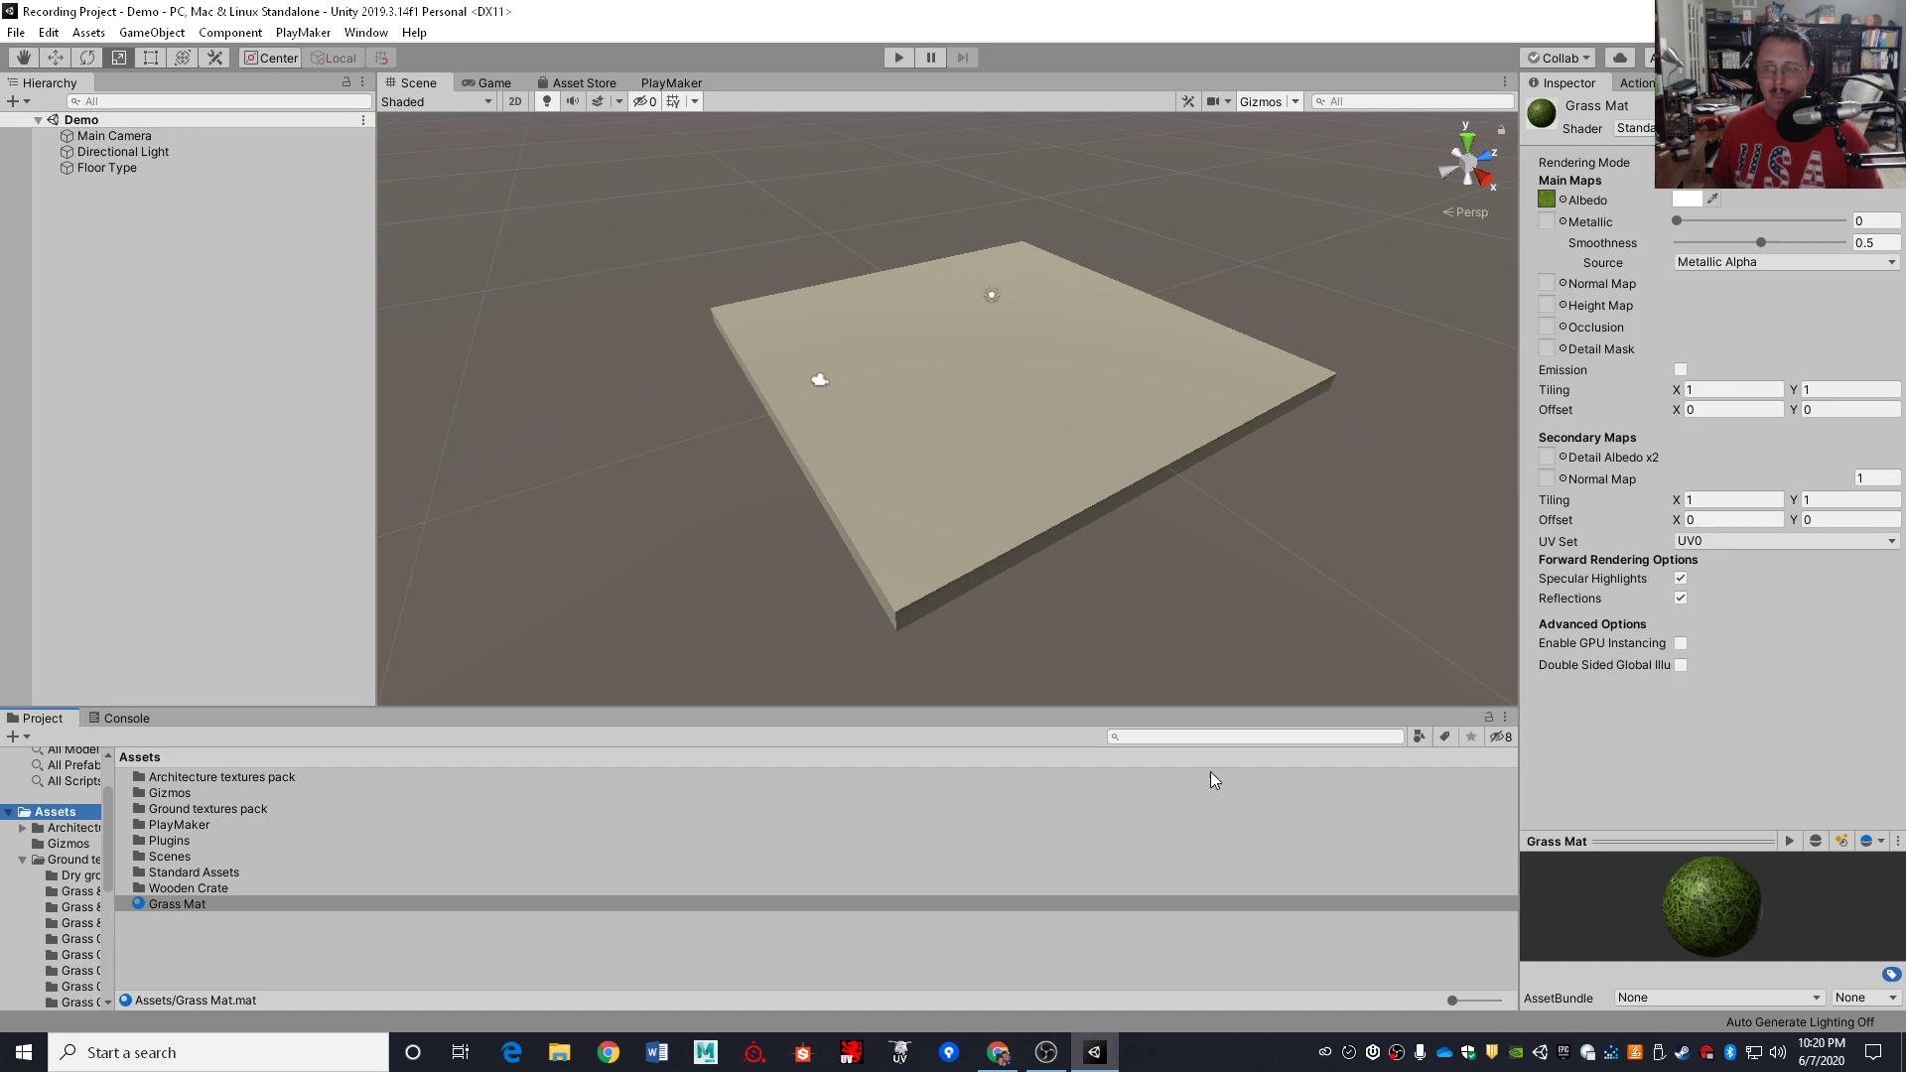
click(238, 842)
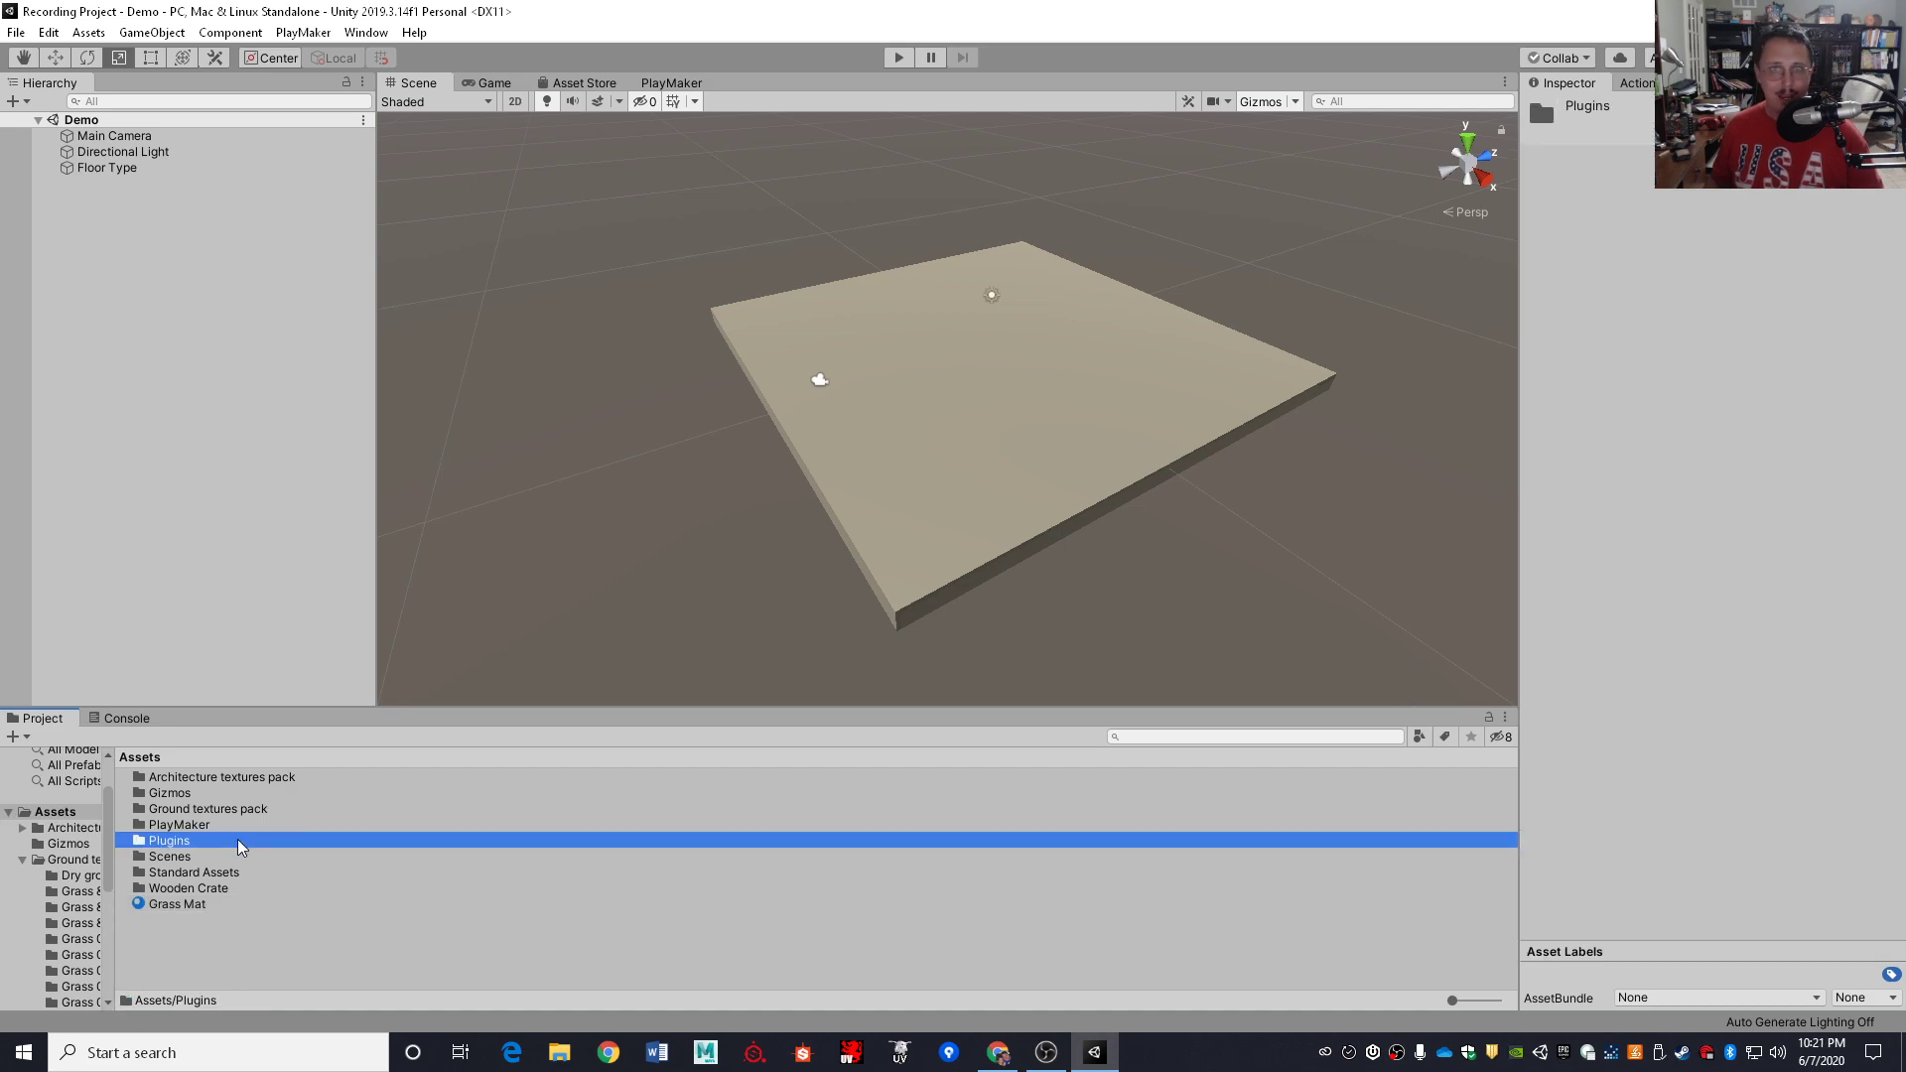
Lock the Inspector on the Grass Mat material and test the lock by selecting Directional Light and Floor Type
click(173, 907)
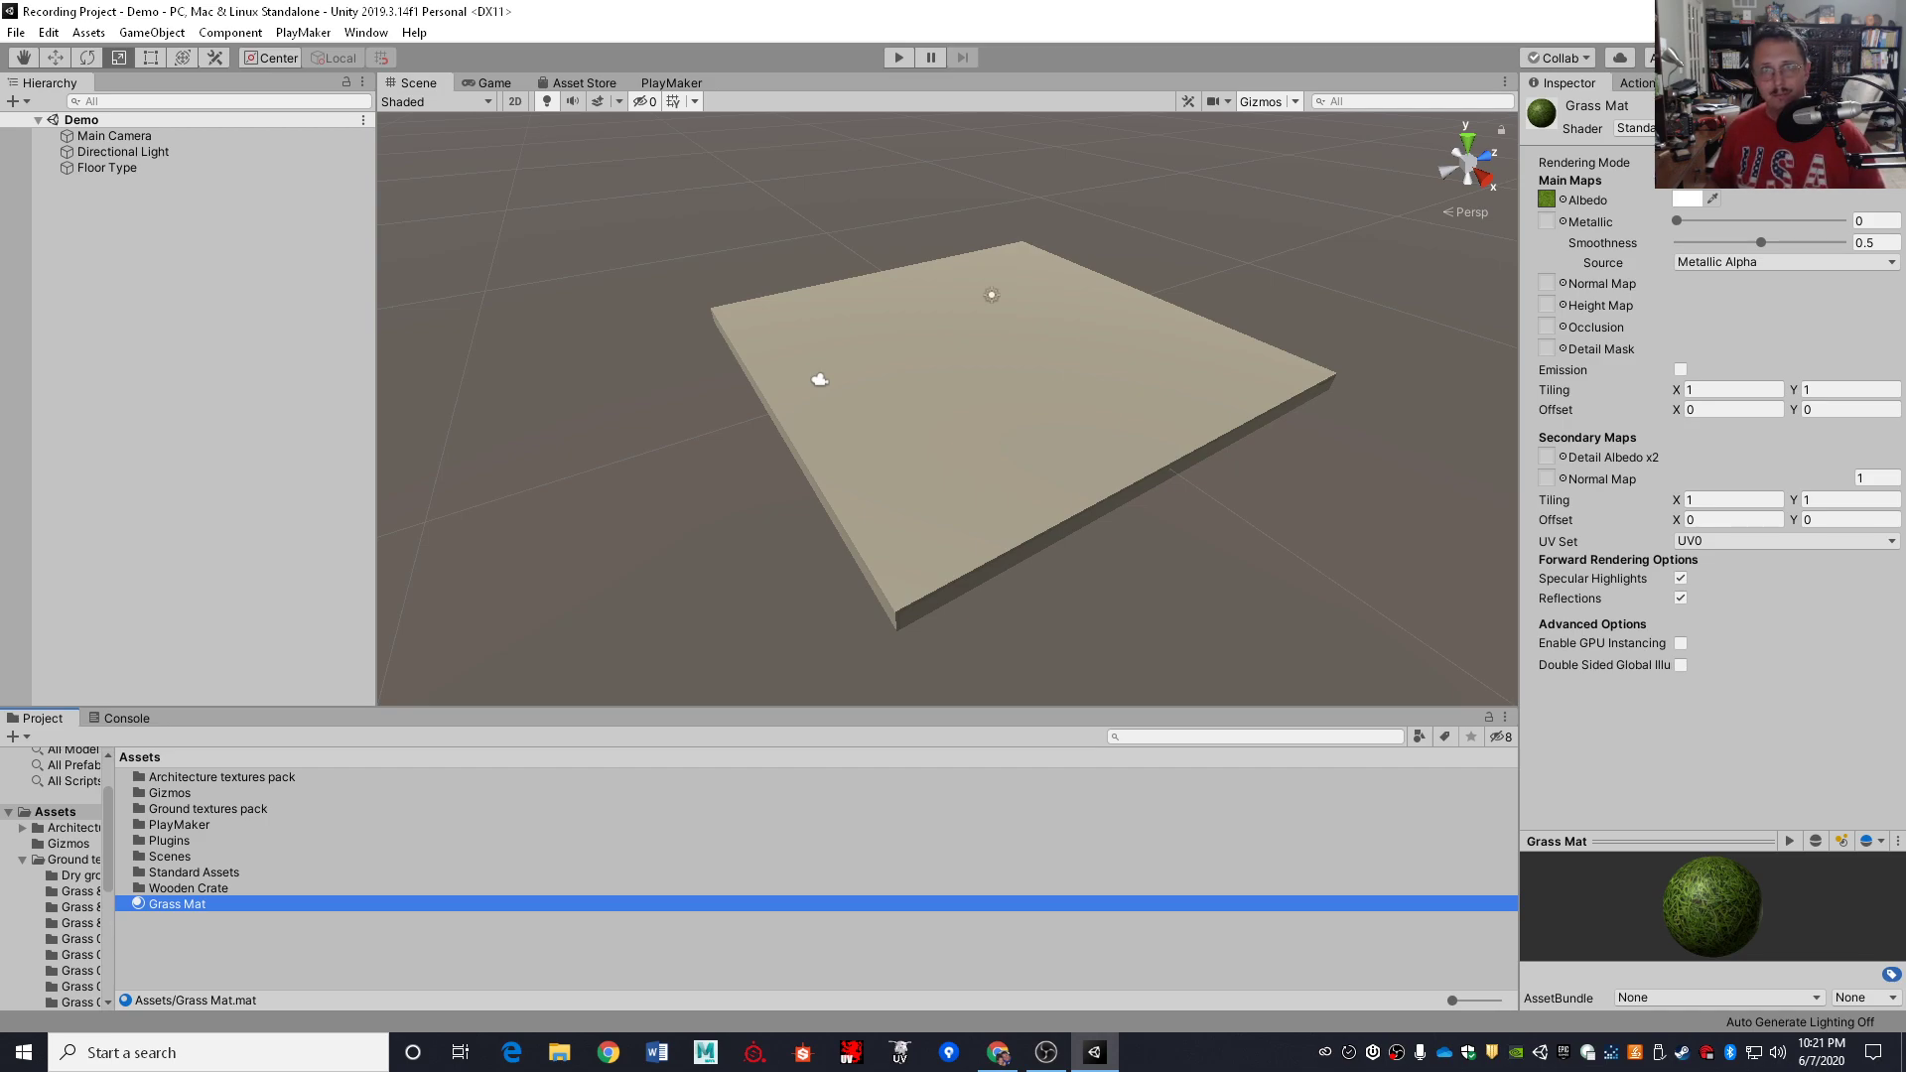
click(1713, 751)
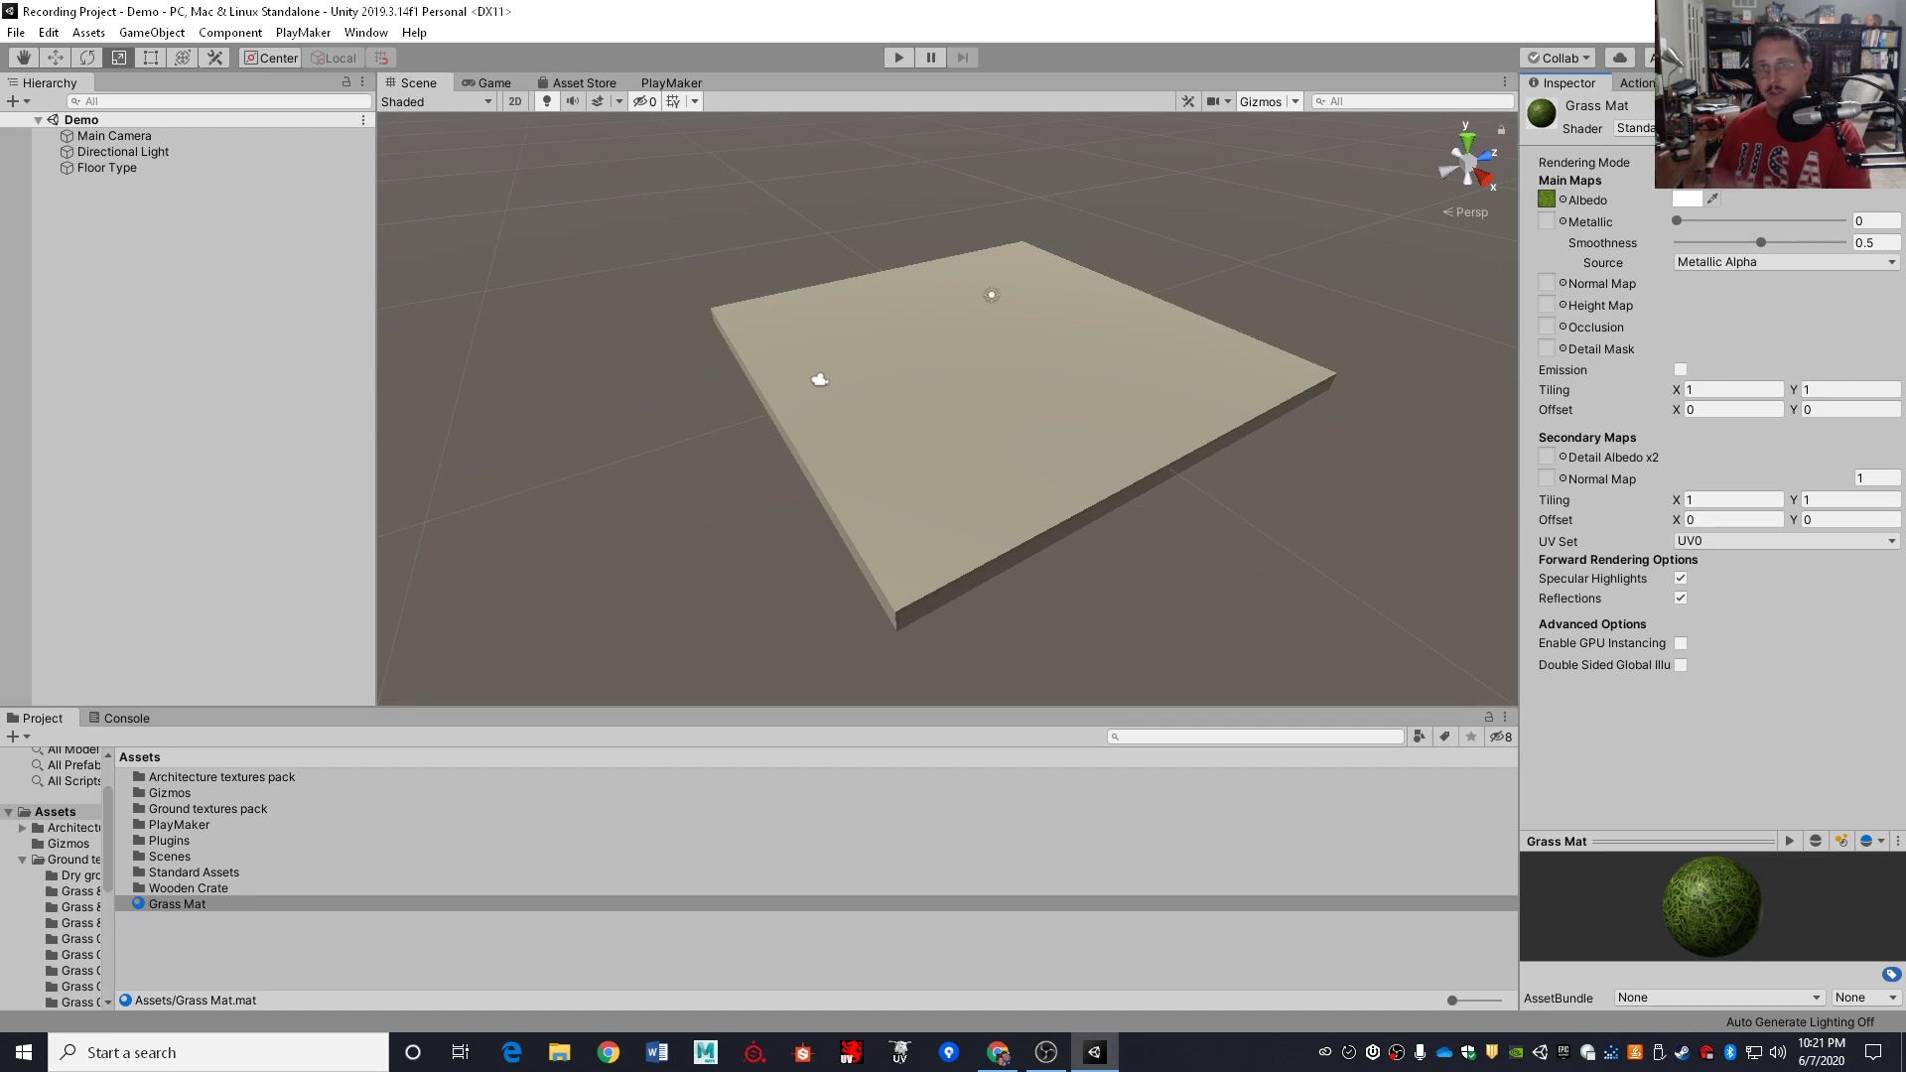
click(121, 151)
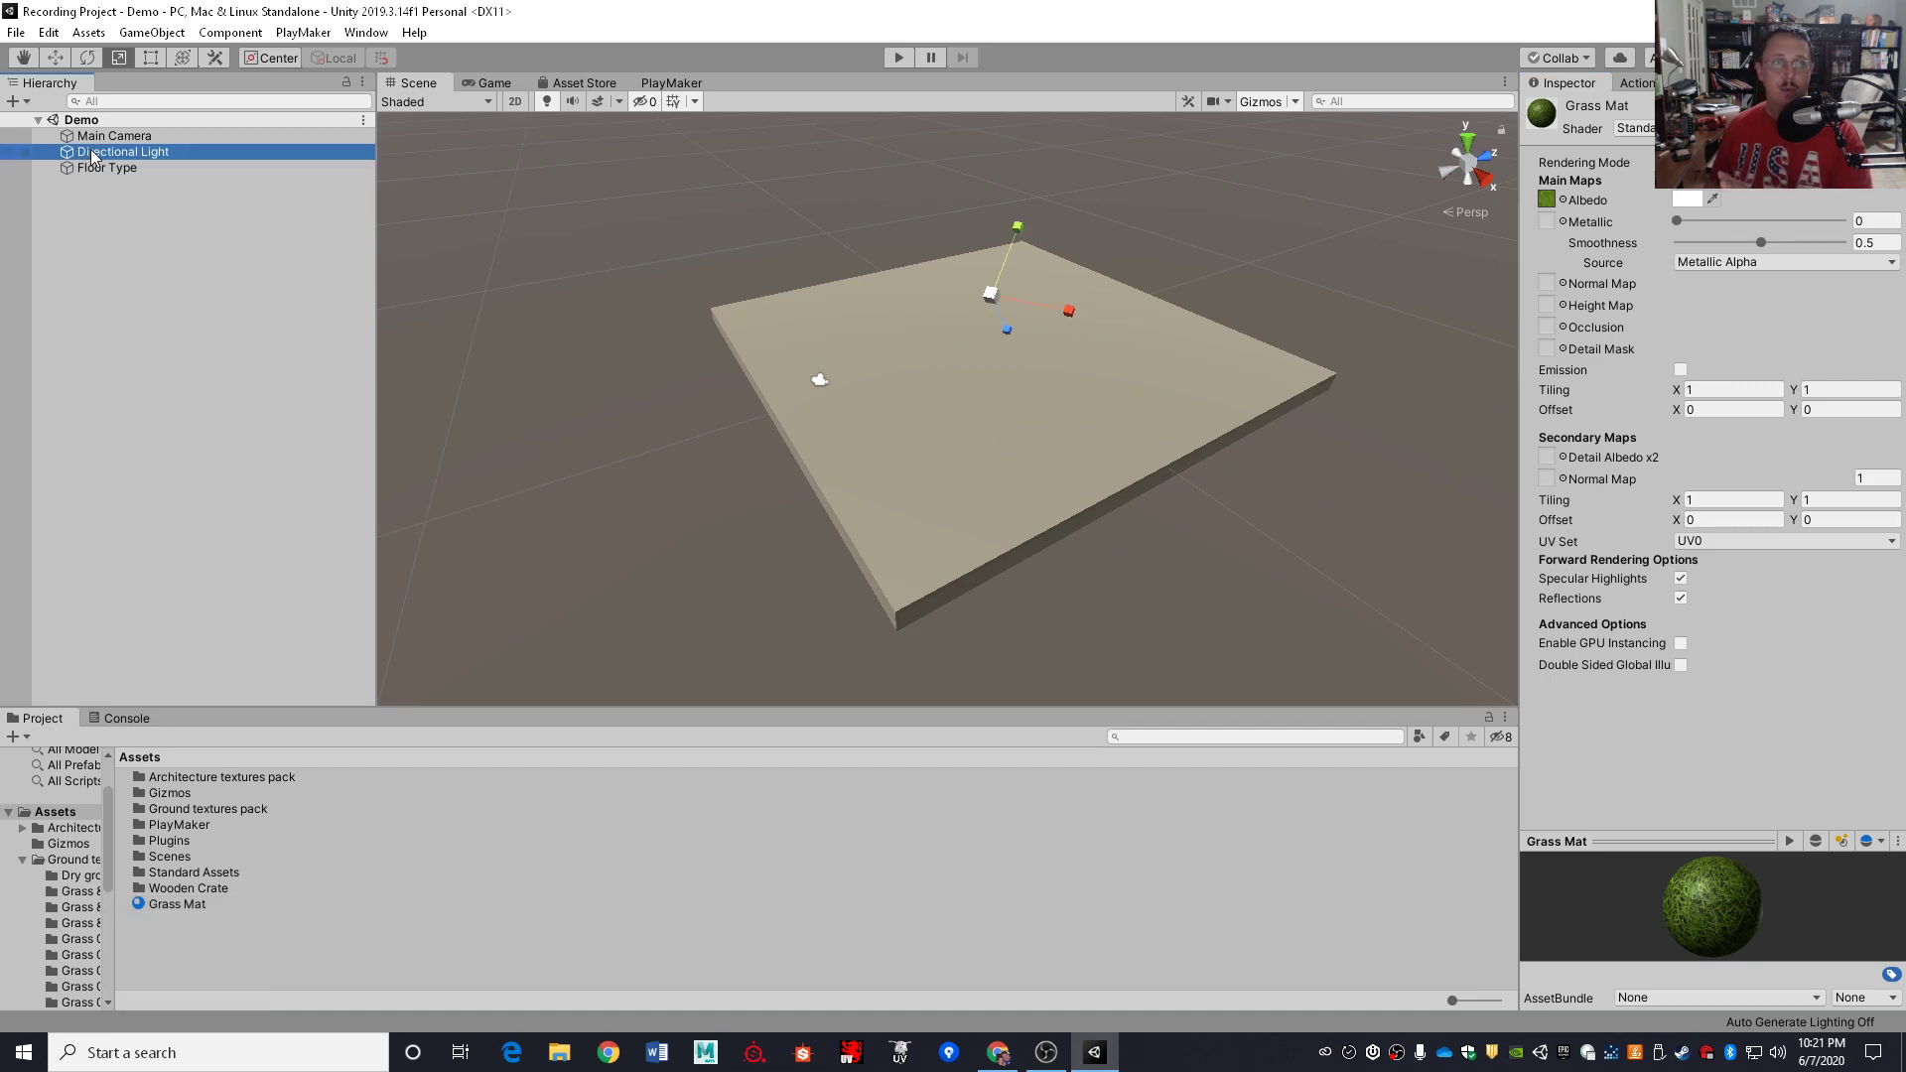
click(122, 167)
click(119, 355)
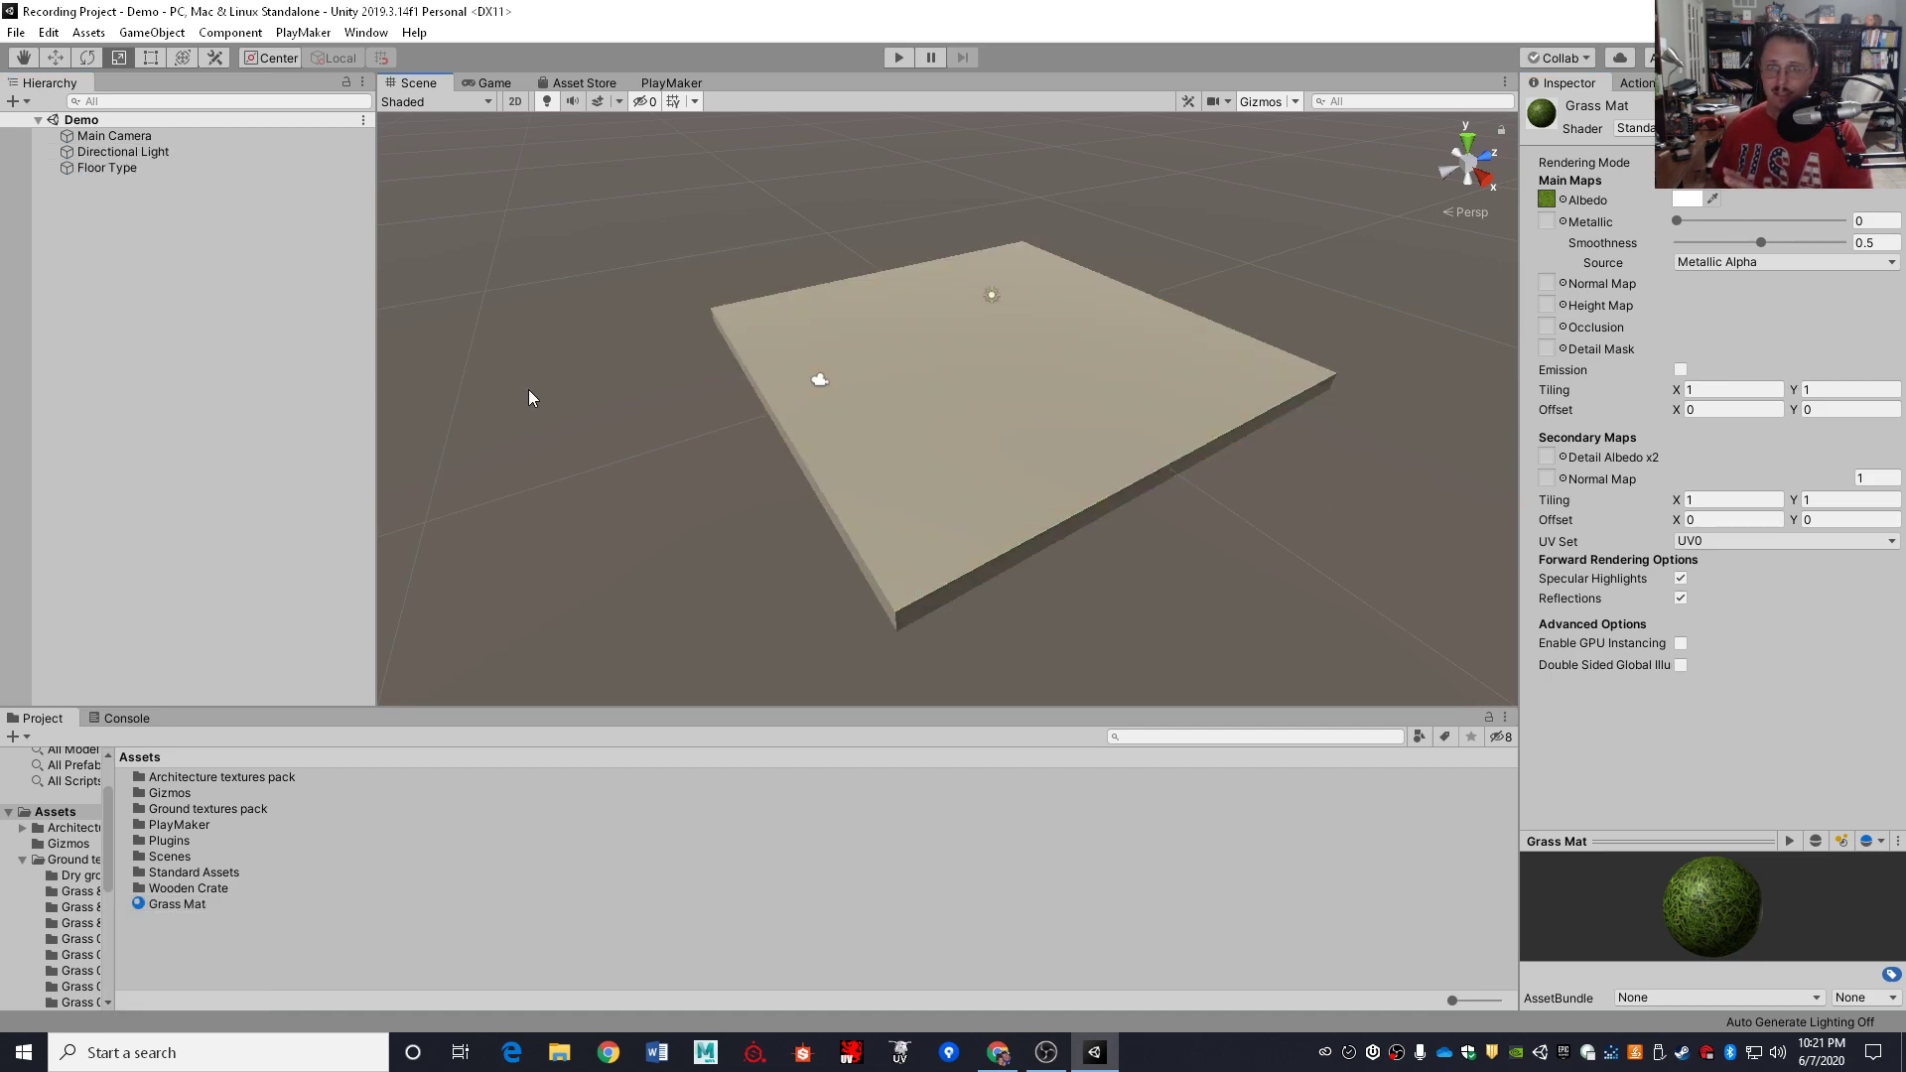
Test the locked Inspector further by selecting the Plugins and Gizmos folders and browsing the ground texture folders
click(781, 442)
click(365, 876)
click(222, 839)
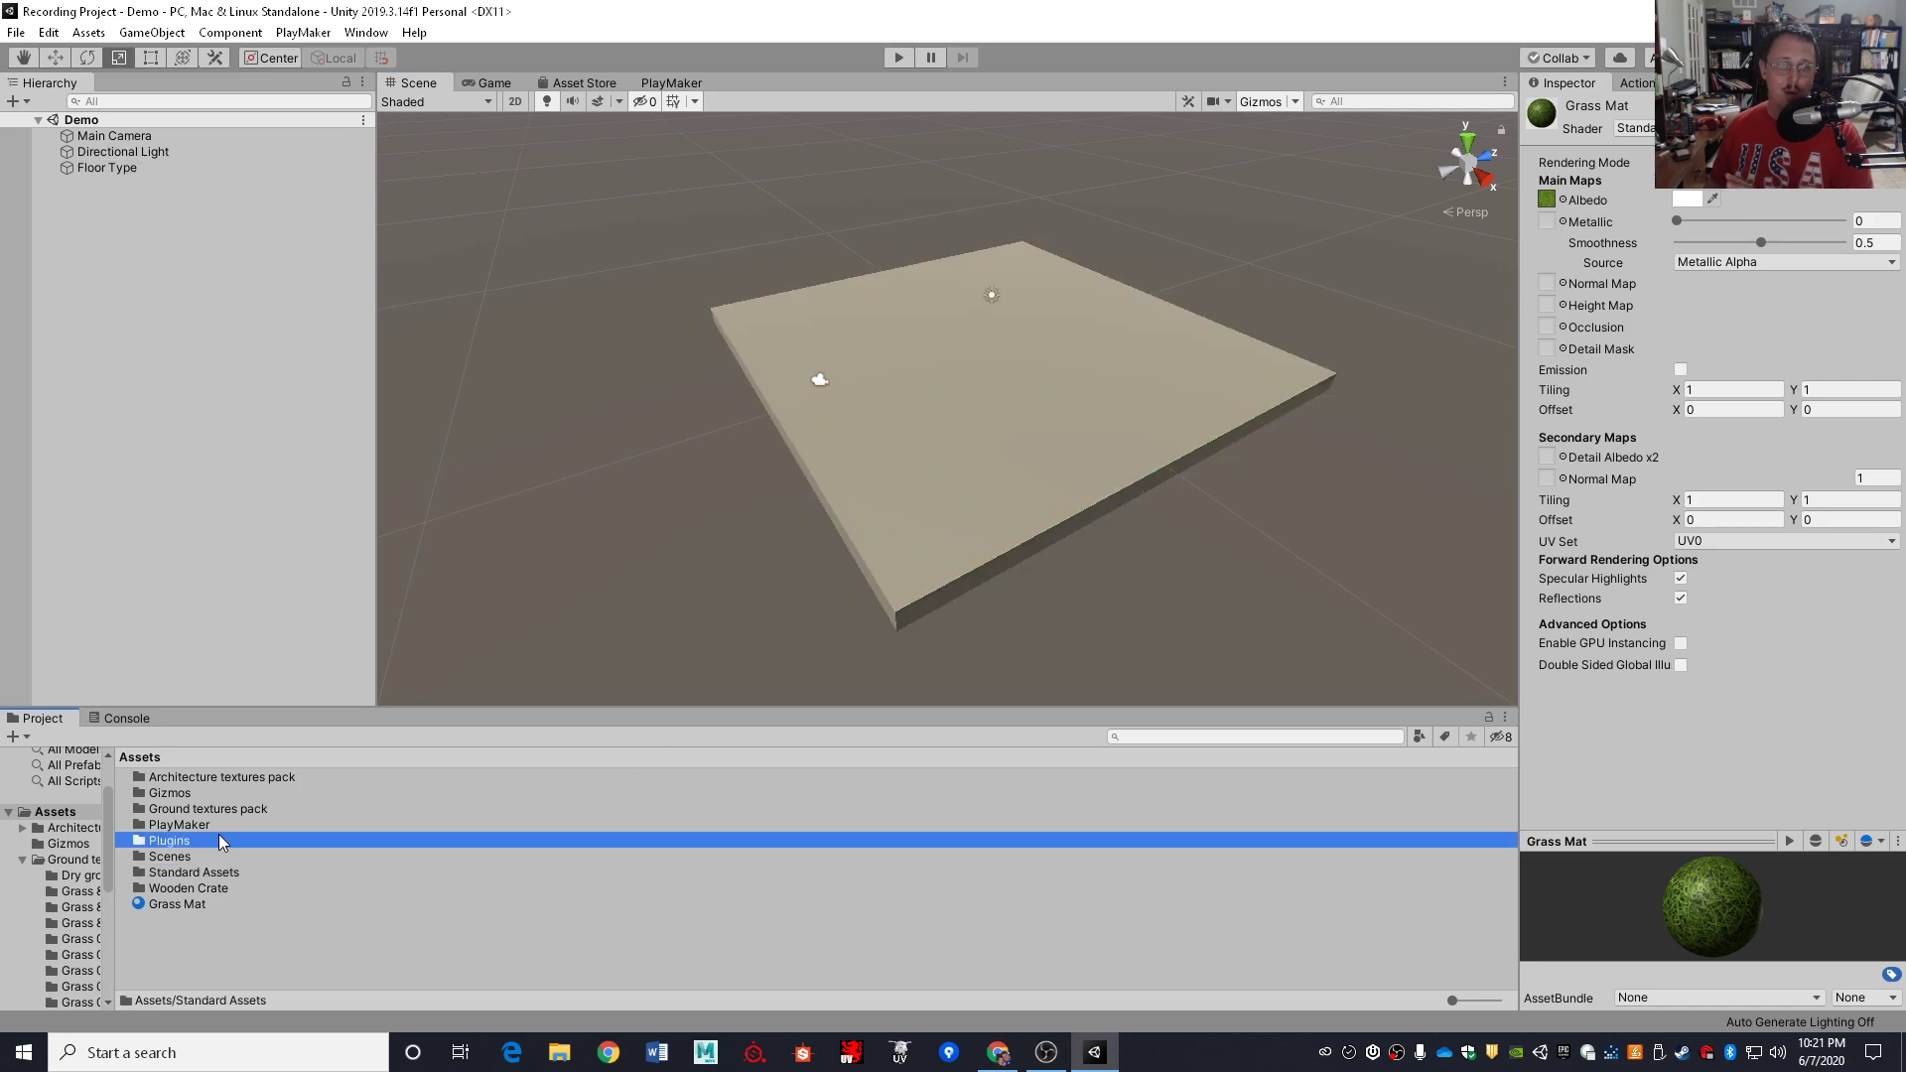
click(75, 922)
click(186, 808)
click(194, 790)
click(56, 811)
click(196, 793)
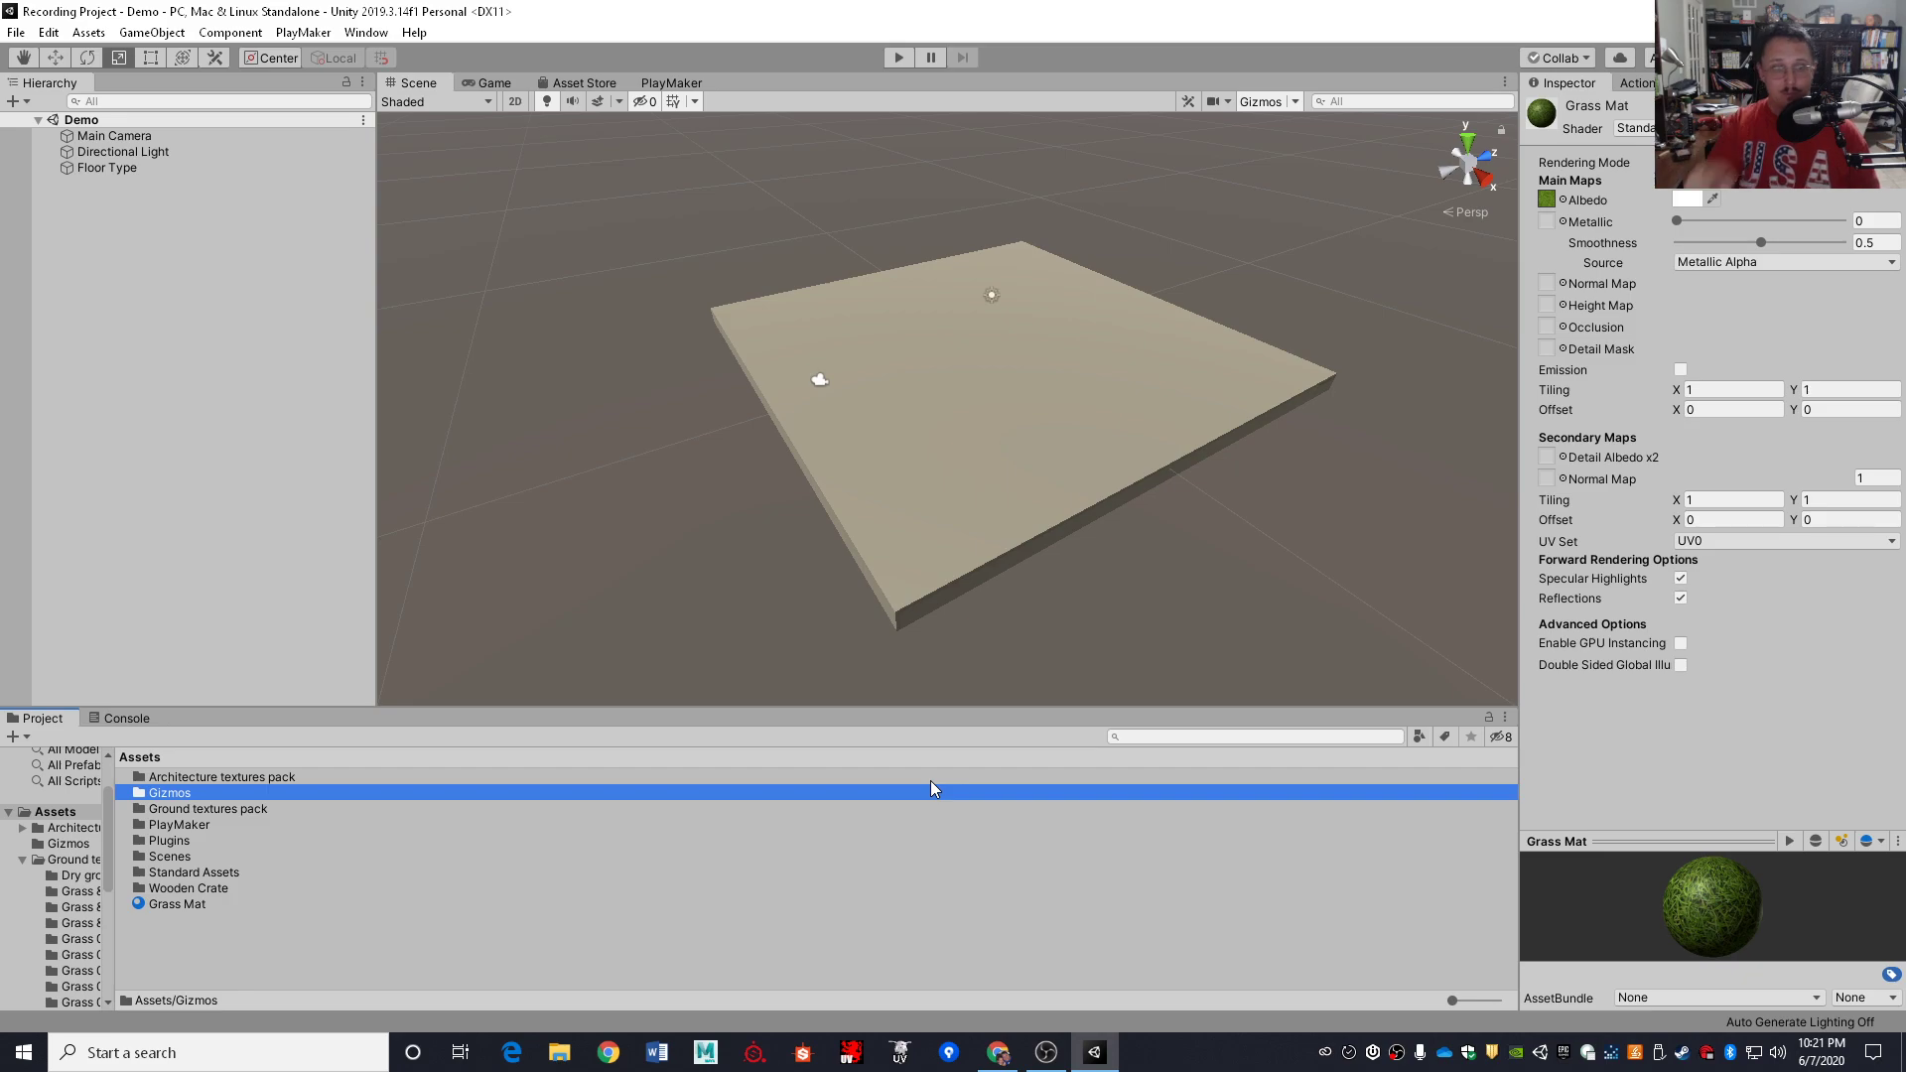
Open the Grass 05 folder in the Ground textures pack and assign its normal texture as the Normal Map of Grass Mat
double_click(175, 808)
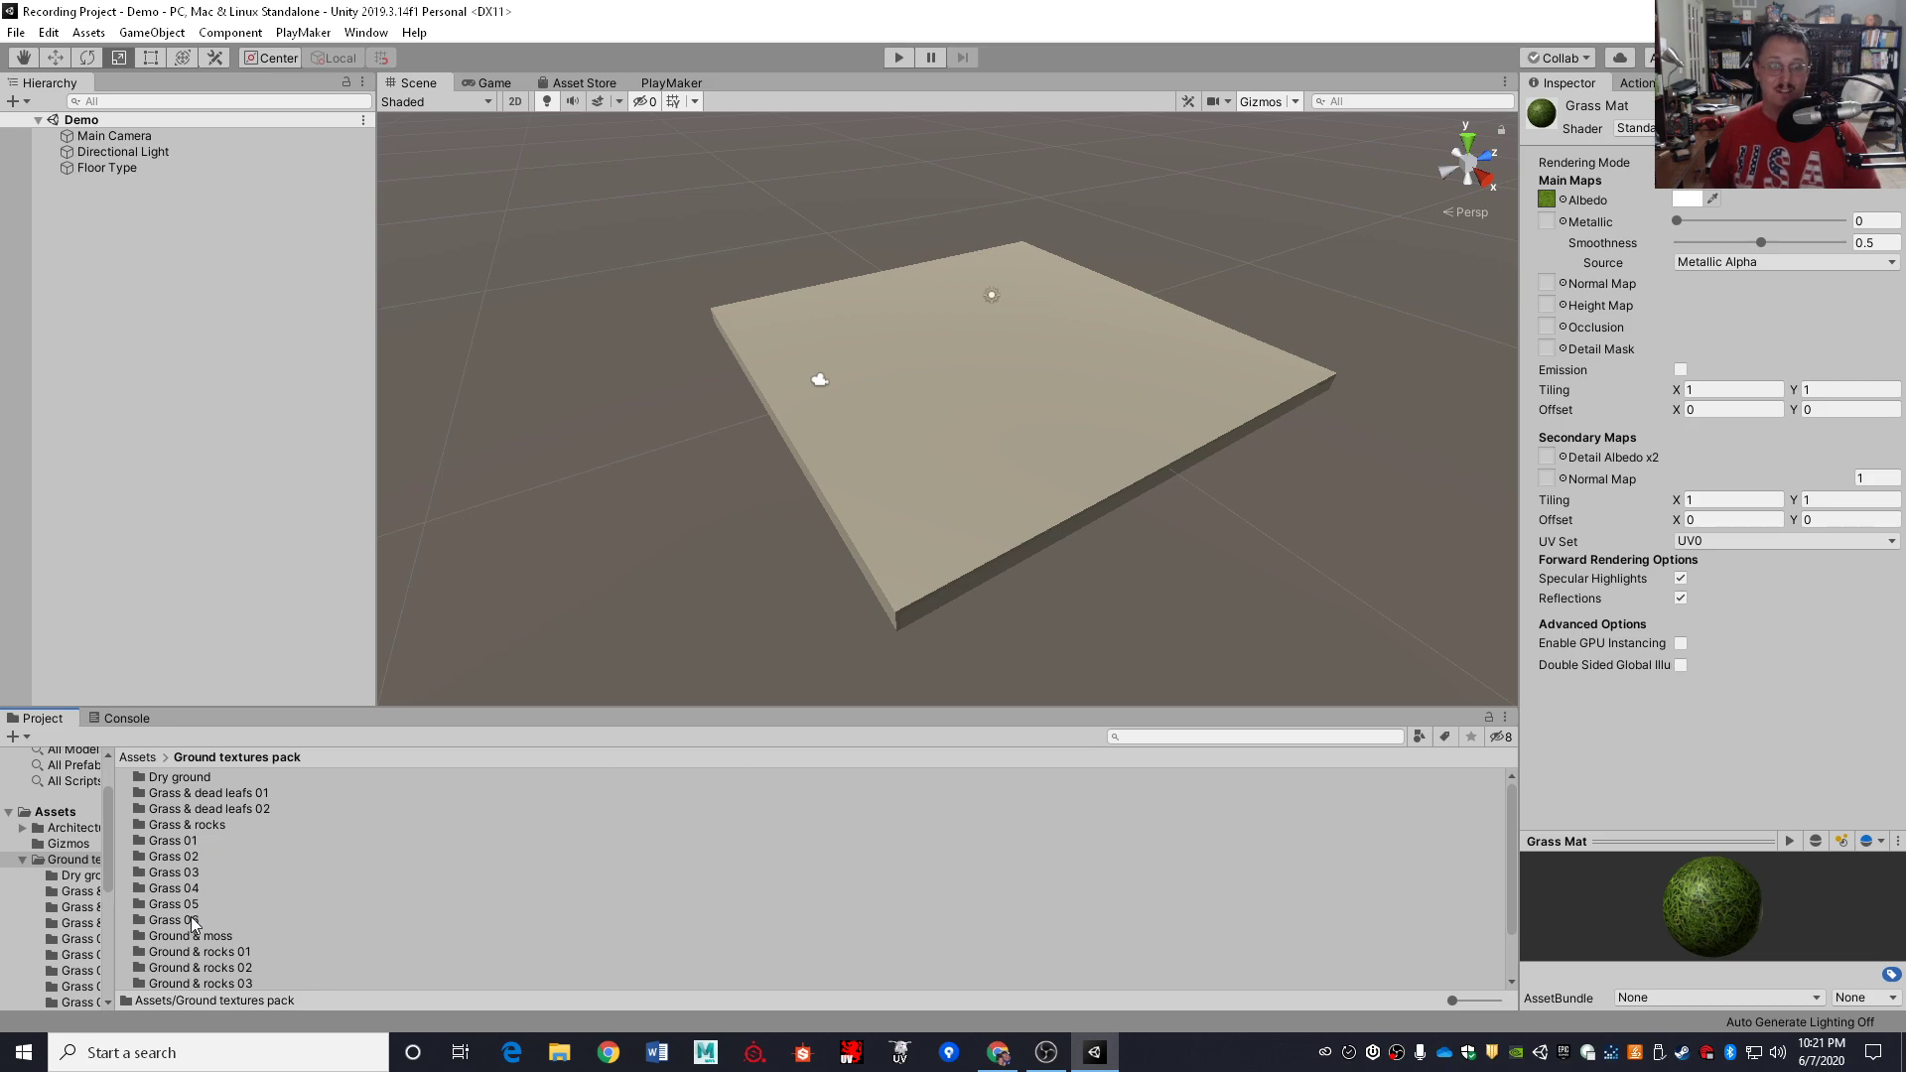
scroll(223, 907, down, 2)
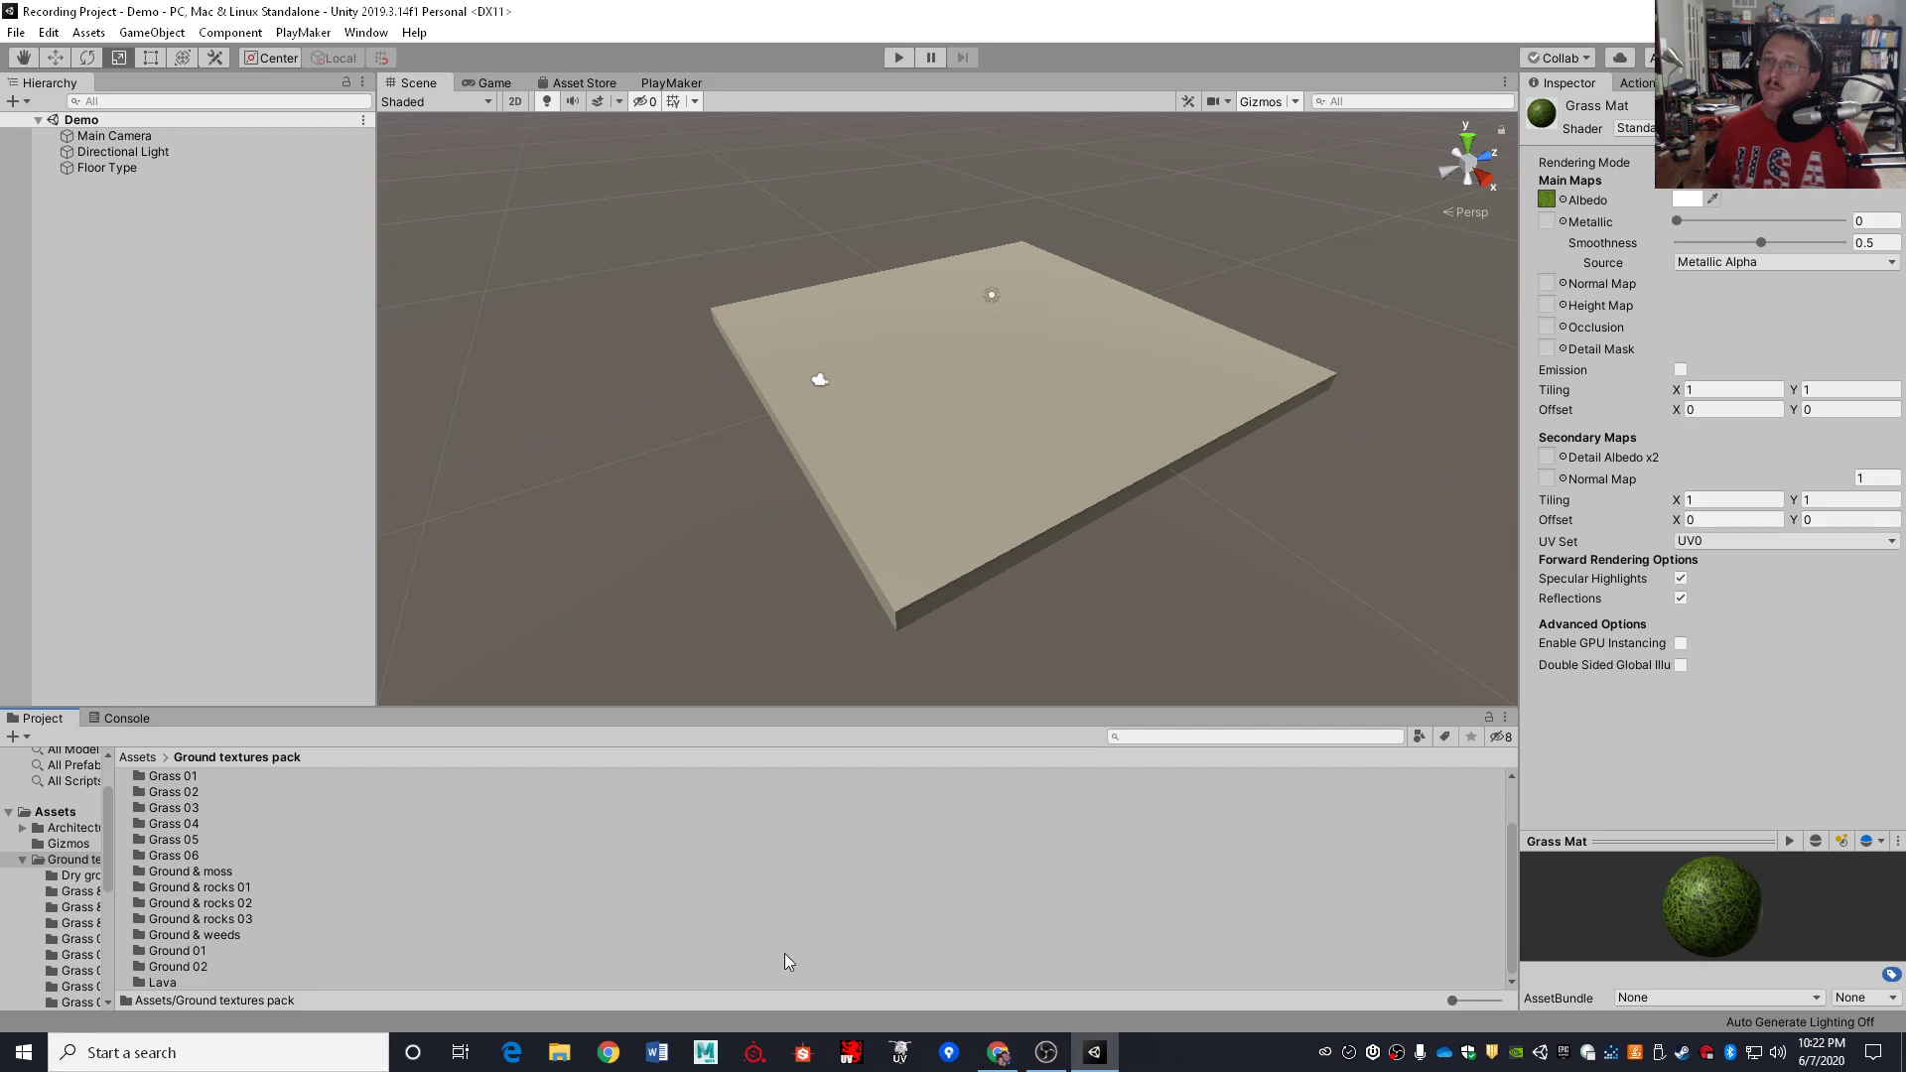
click(1546, 198)
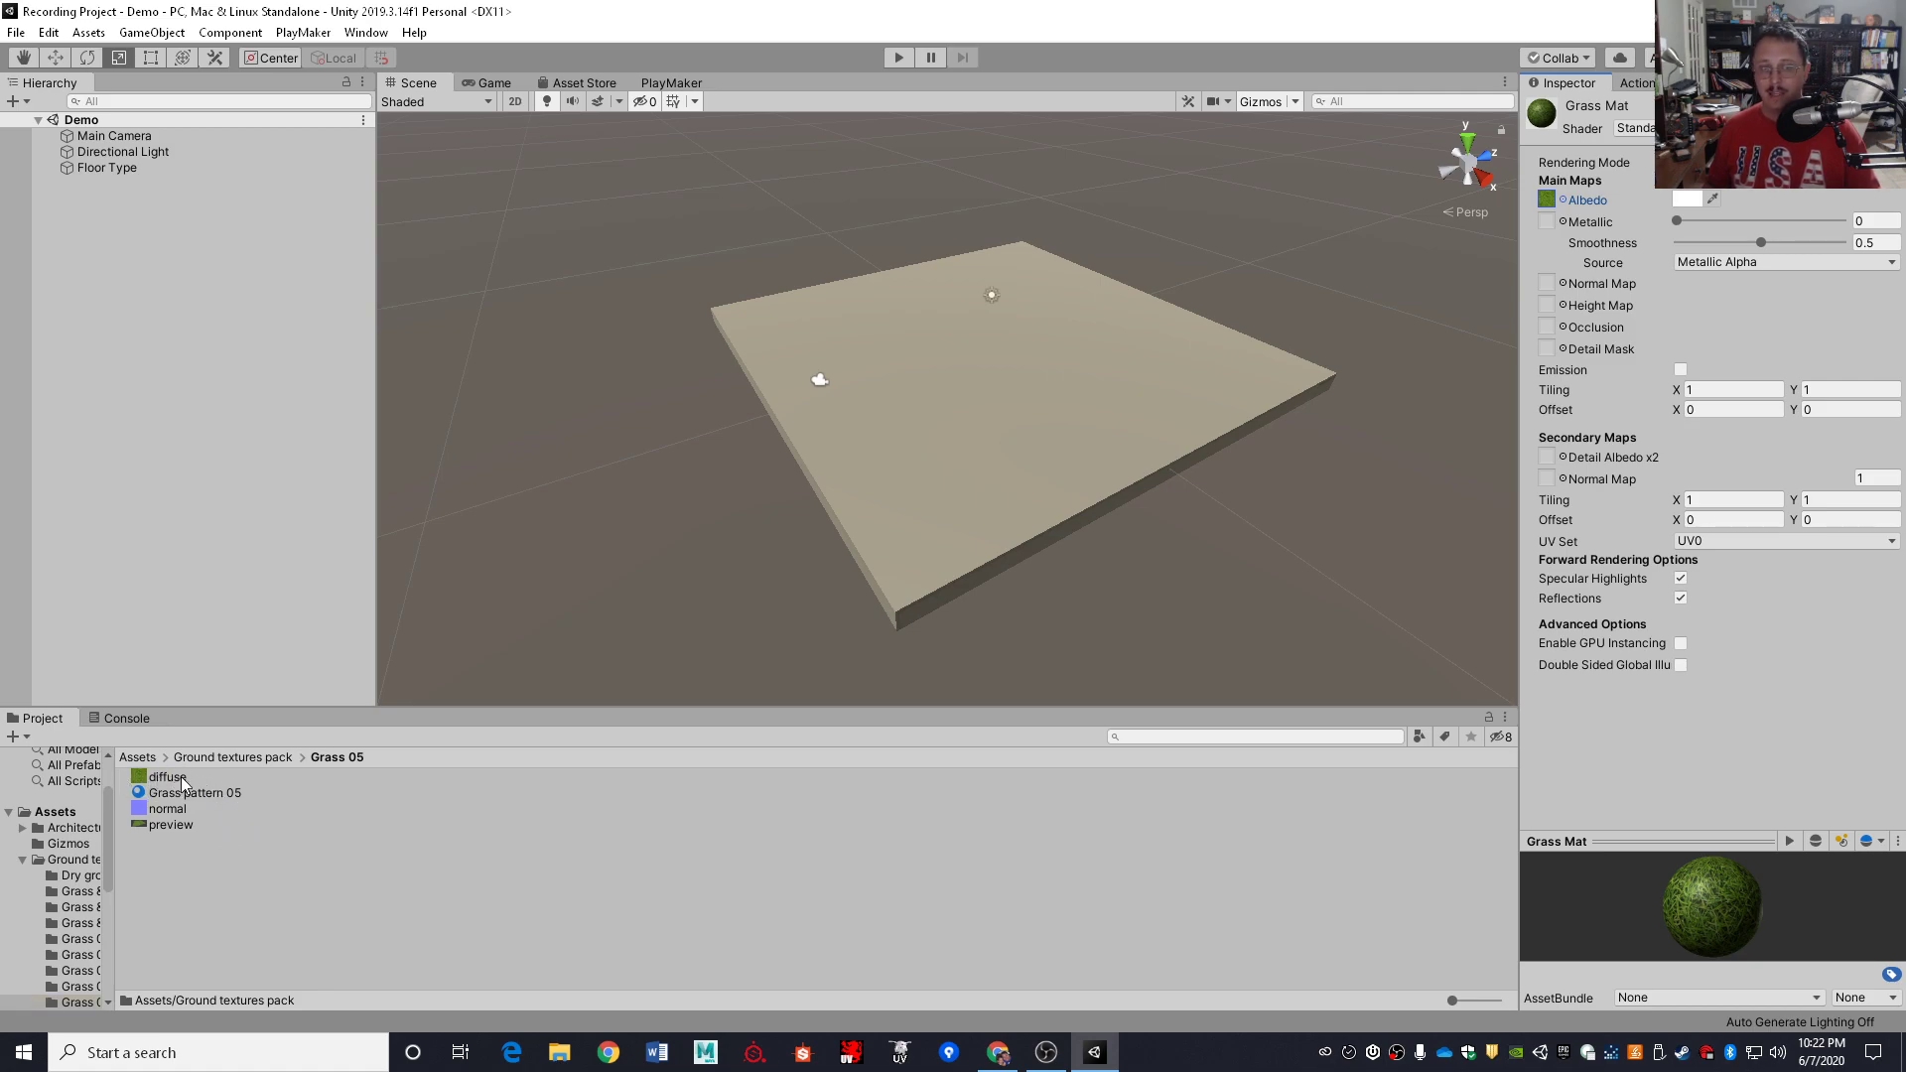
click(1546, 200)
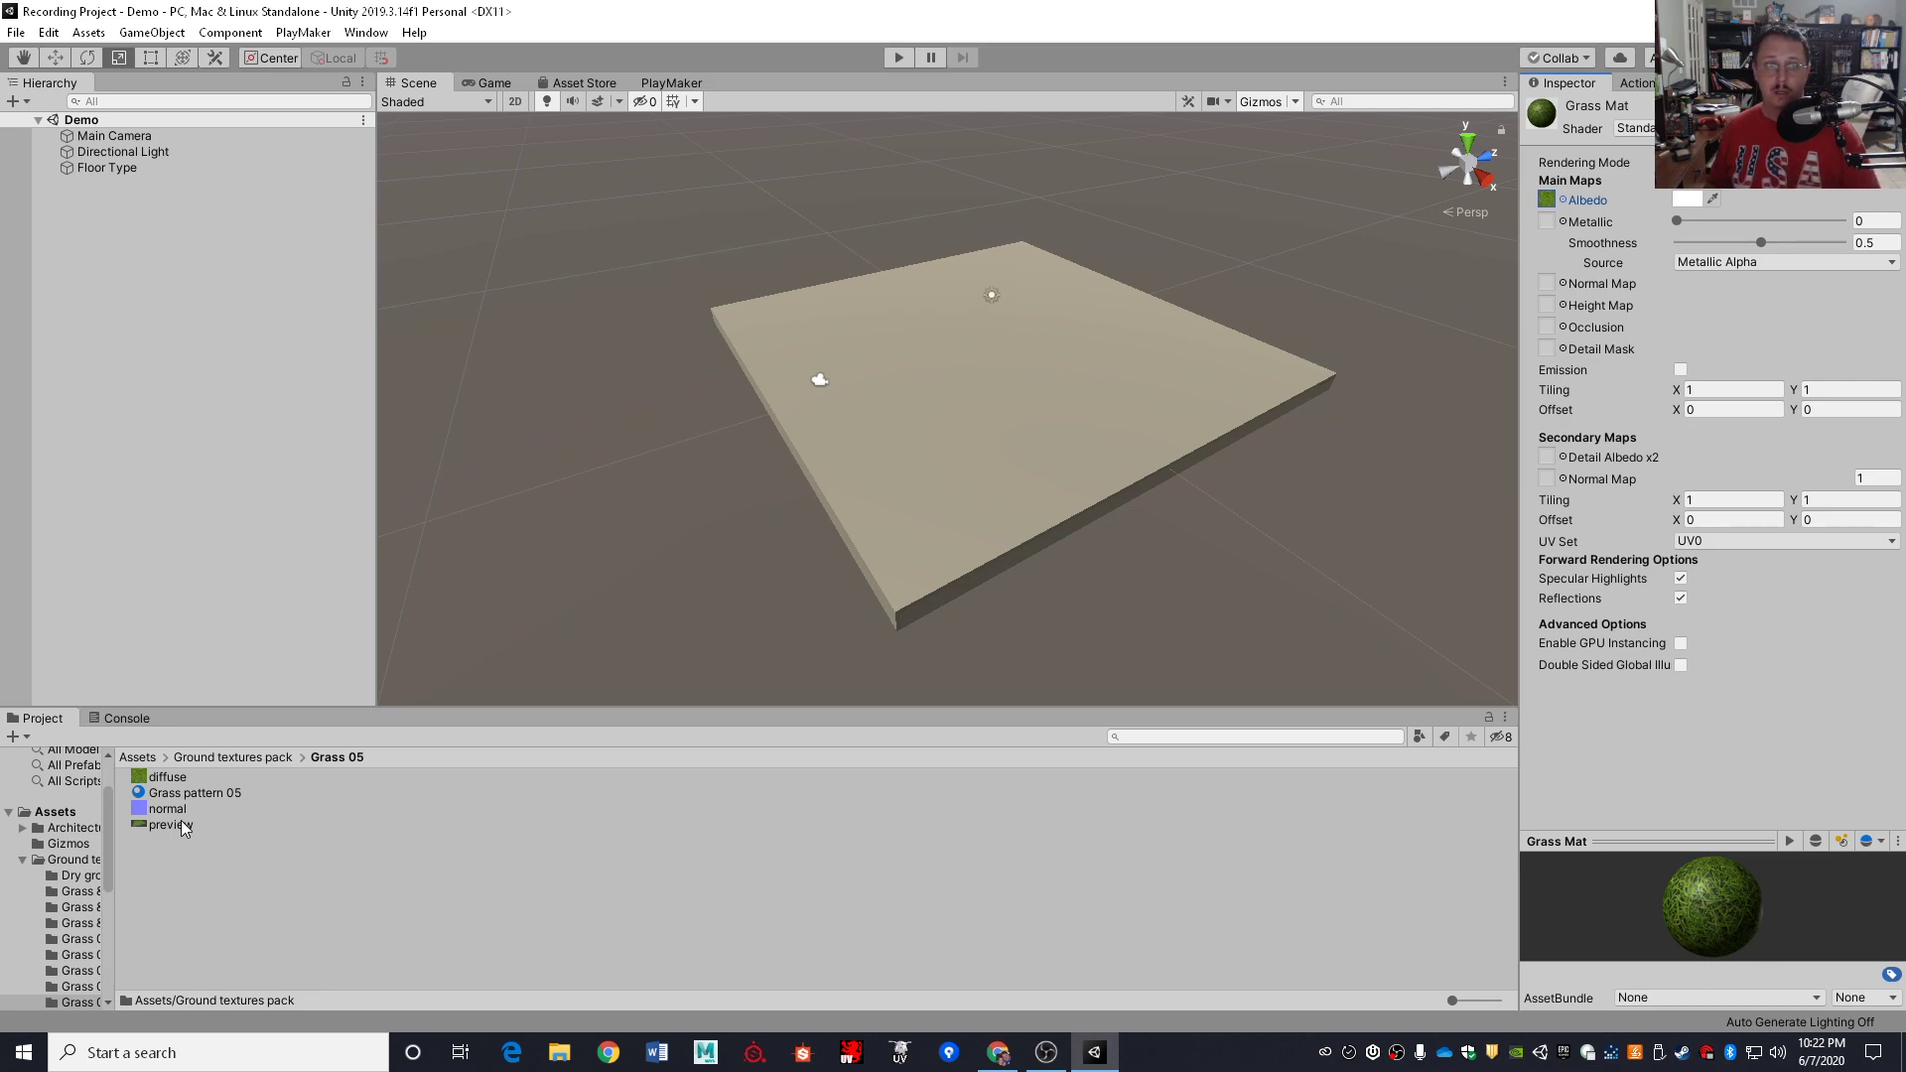
click(145, 811)
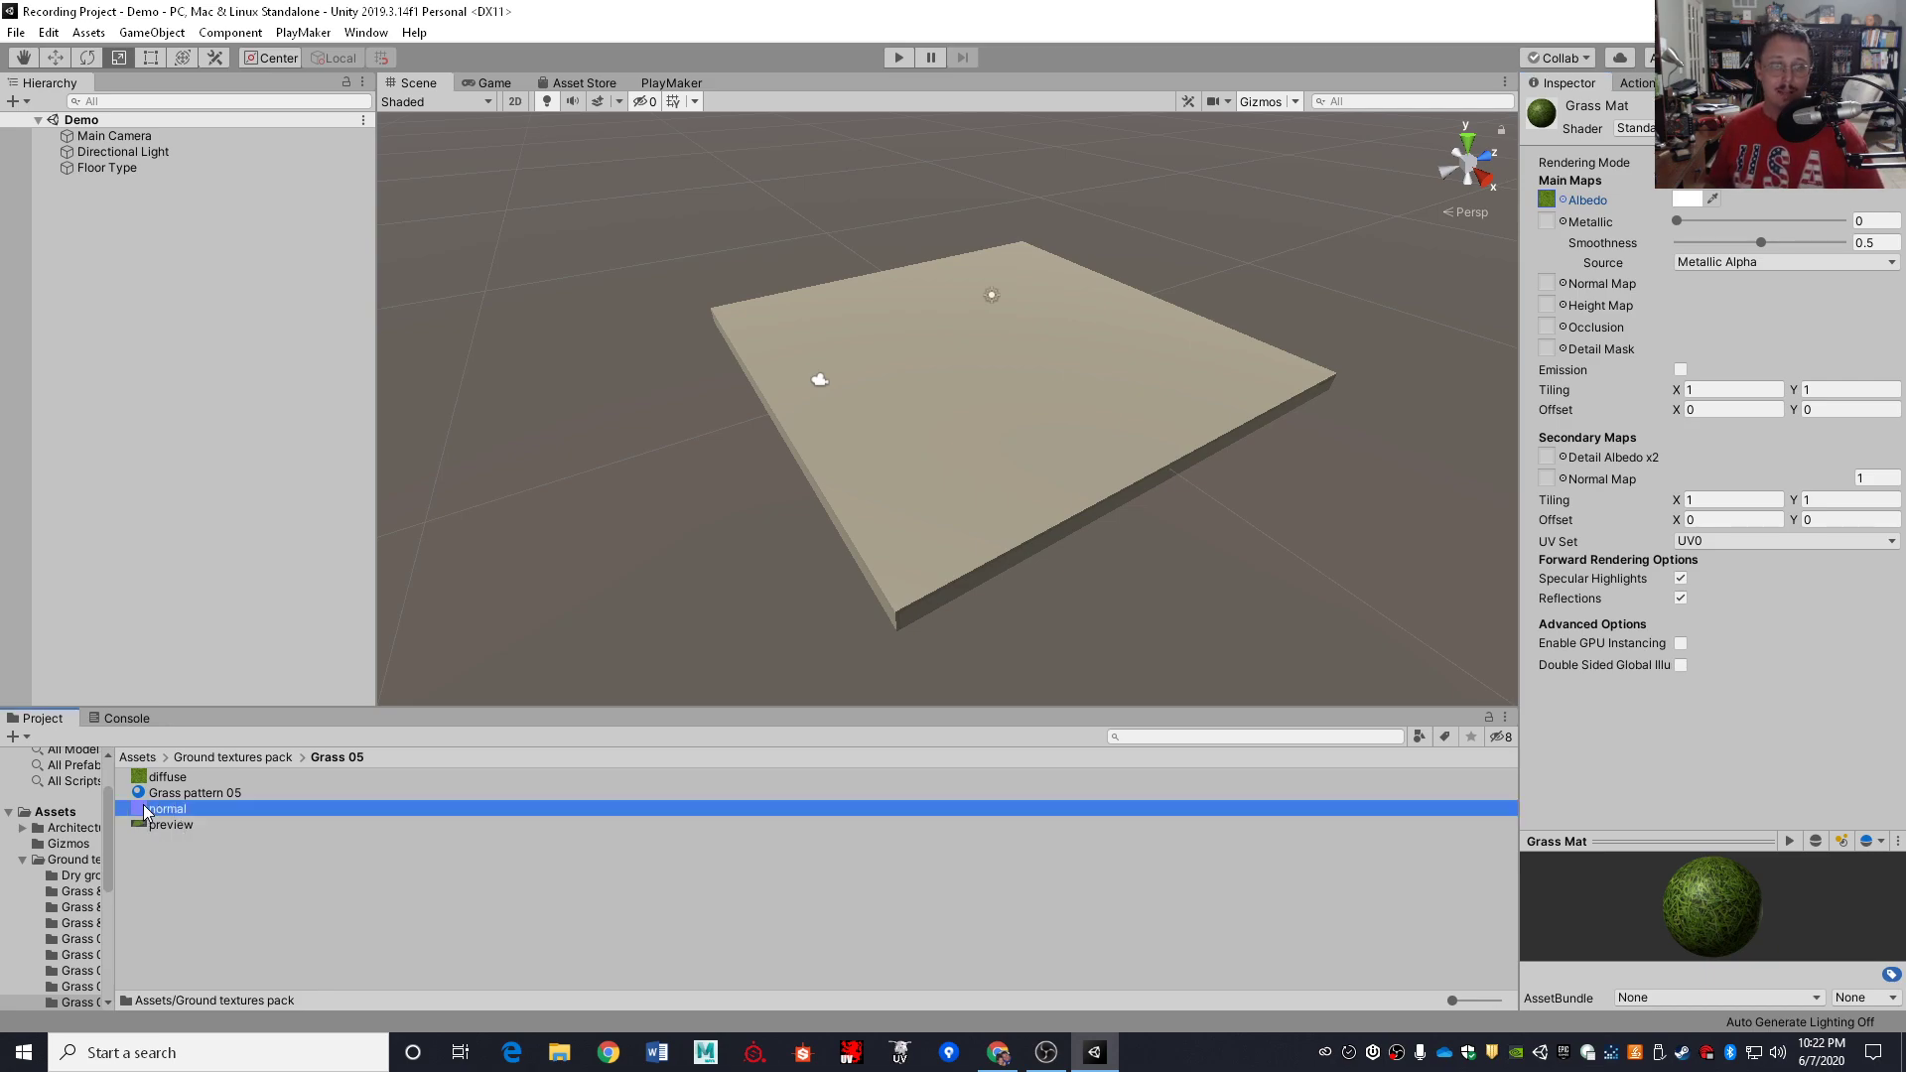
drag(145, 811, 1550, 290)
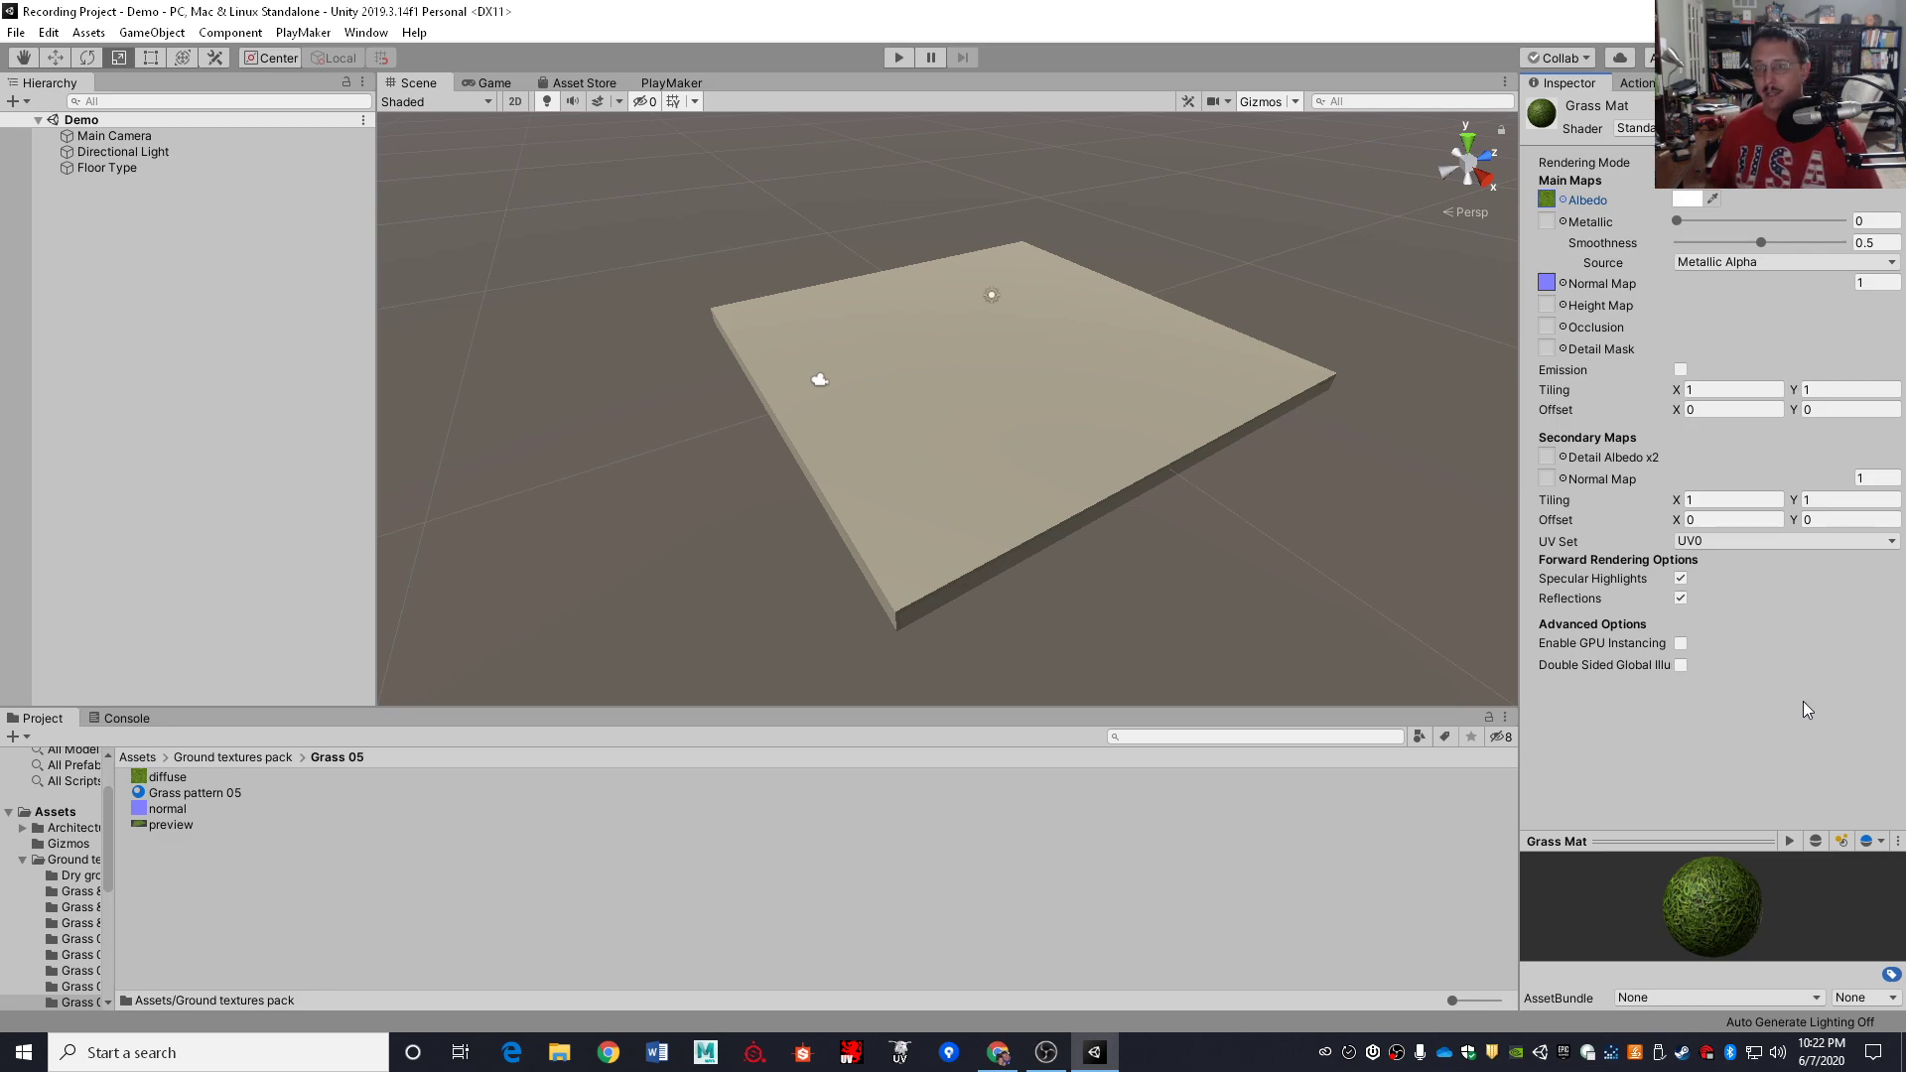
Unlock the Inspector and return to the root Assets folder
click(1877, 82)
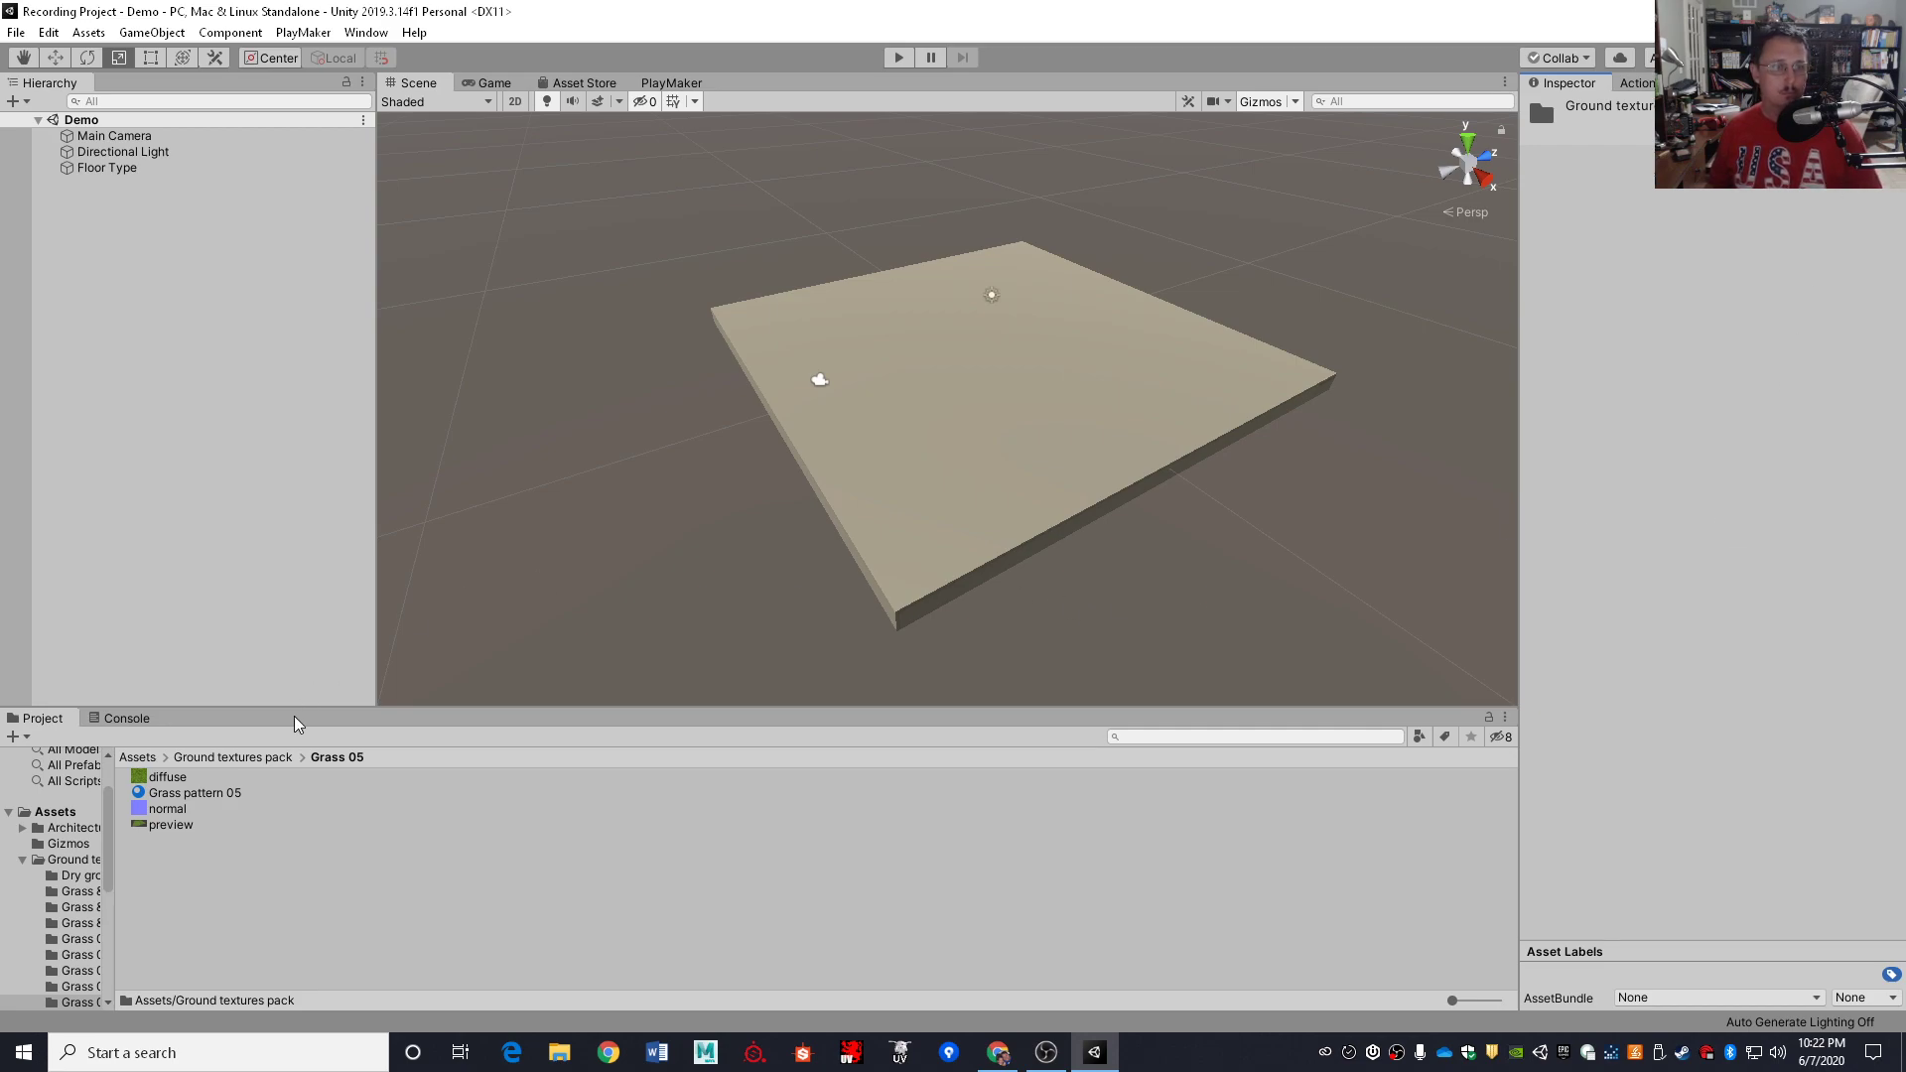
click(144, 765)
click(138, 757)
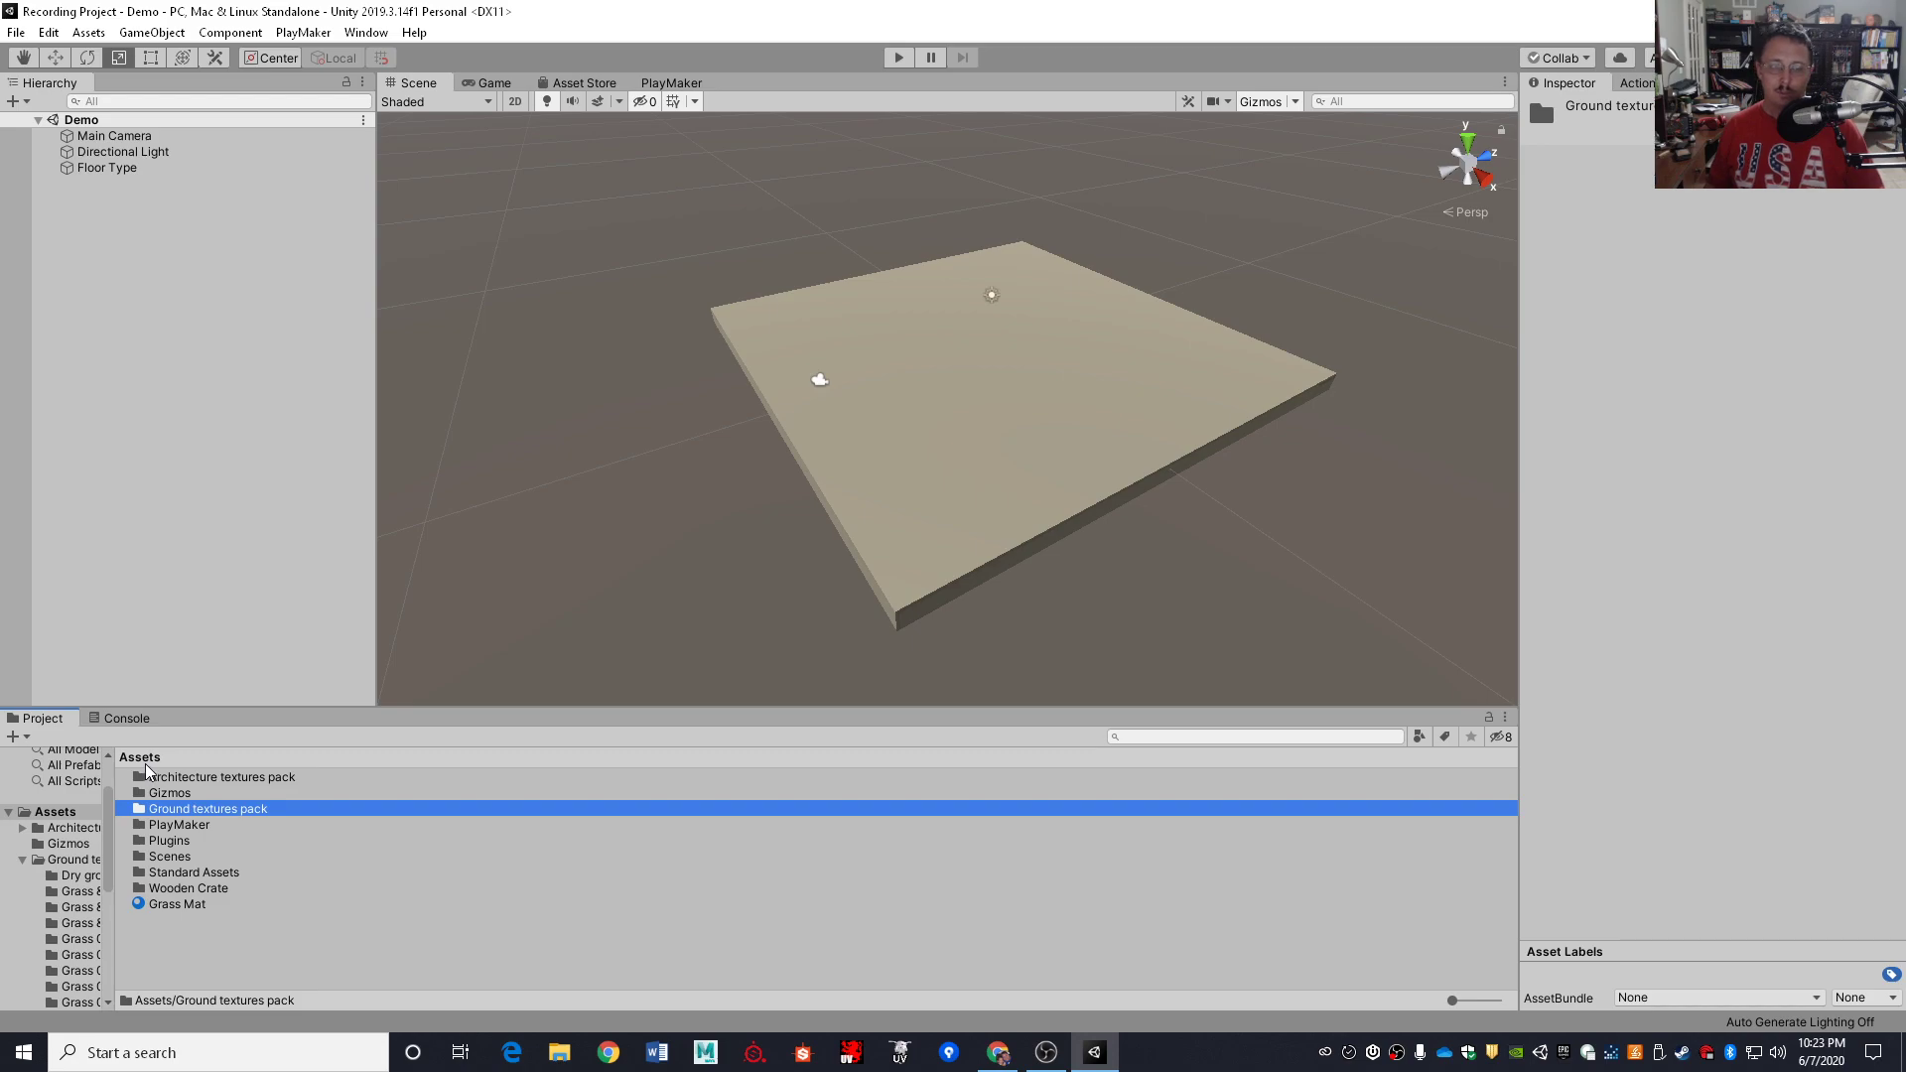
Apply the Grass Mat material to the Floor Type object
click(169, 906)
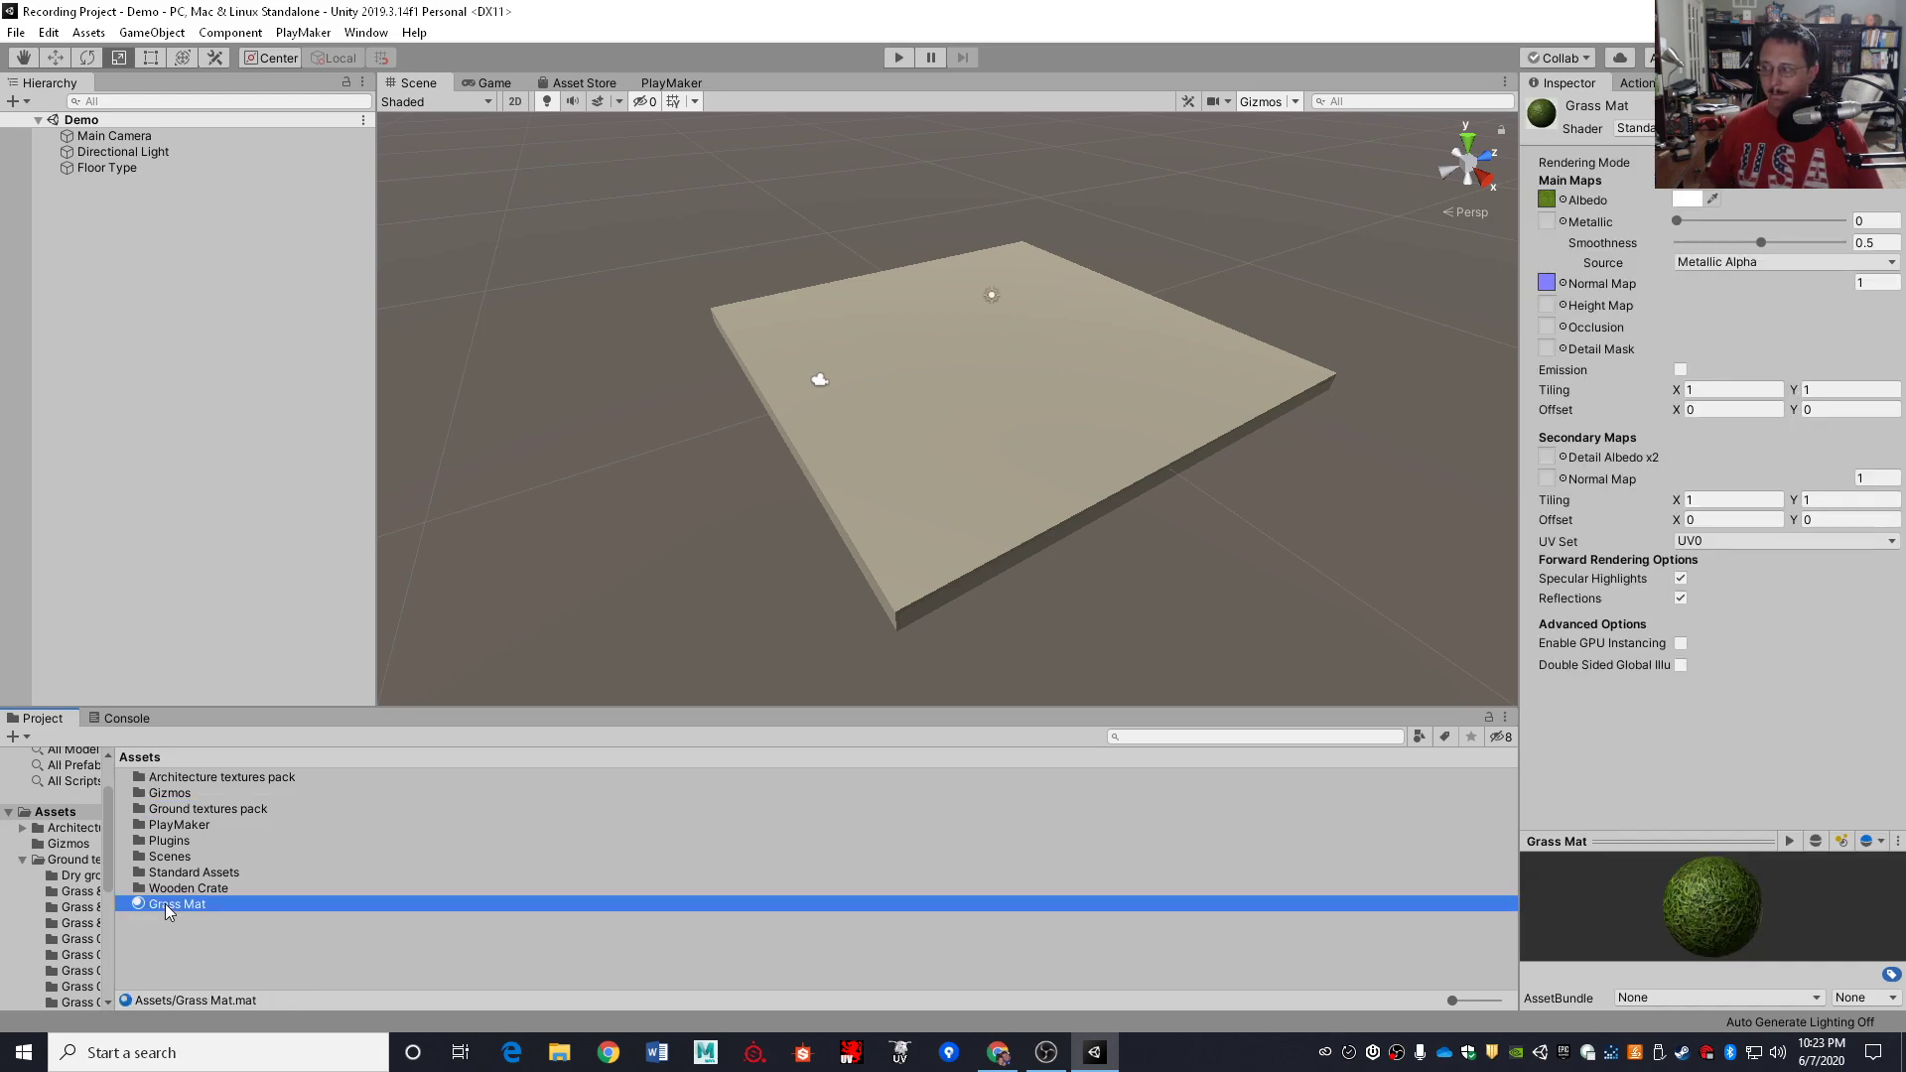
drag(165, 904, 933, 419)
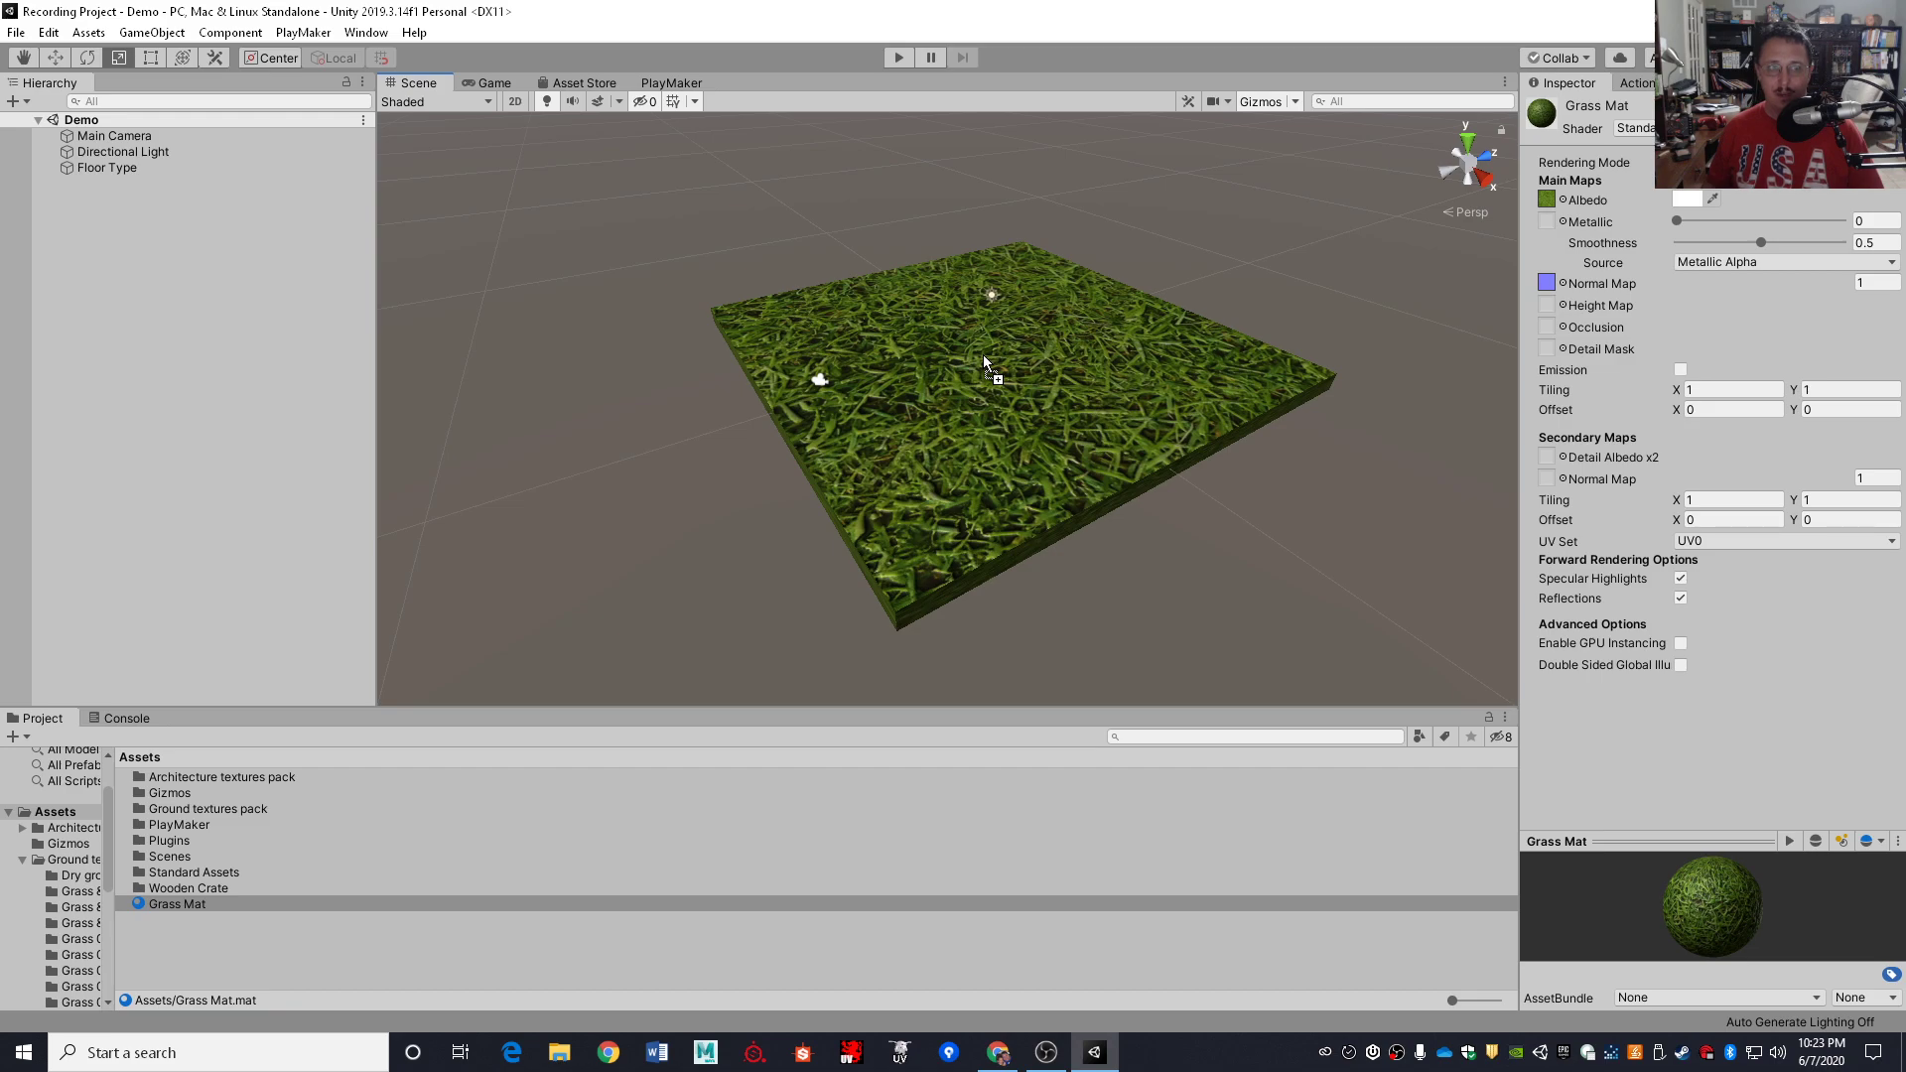
drag(983, 354, 111, 170)
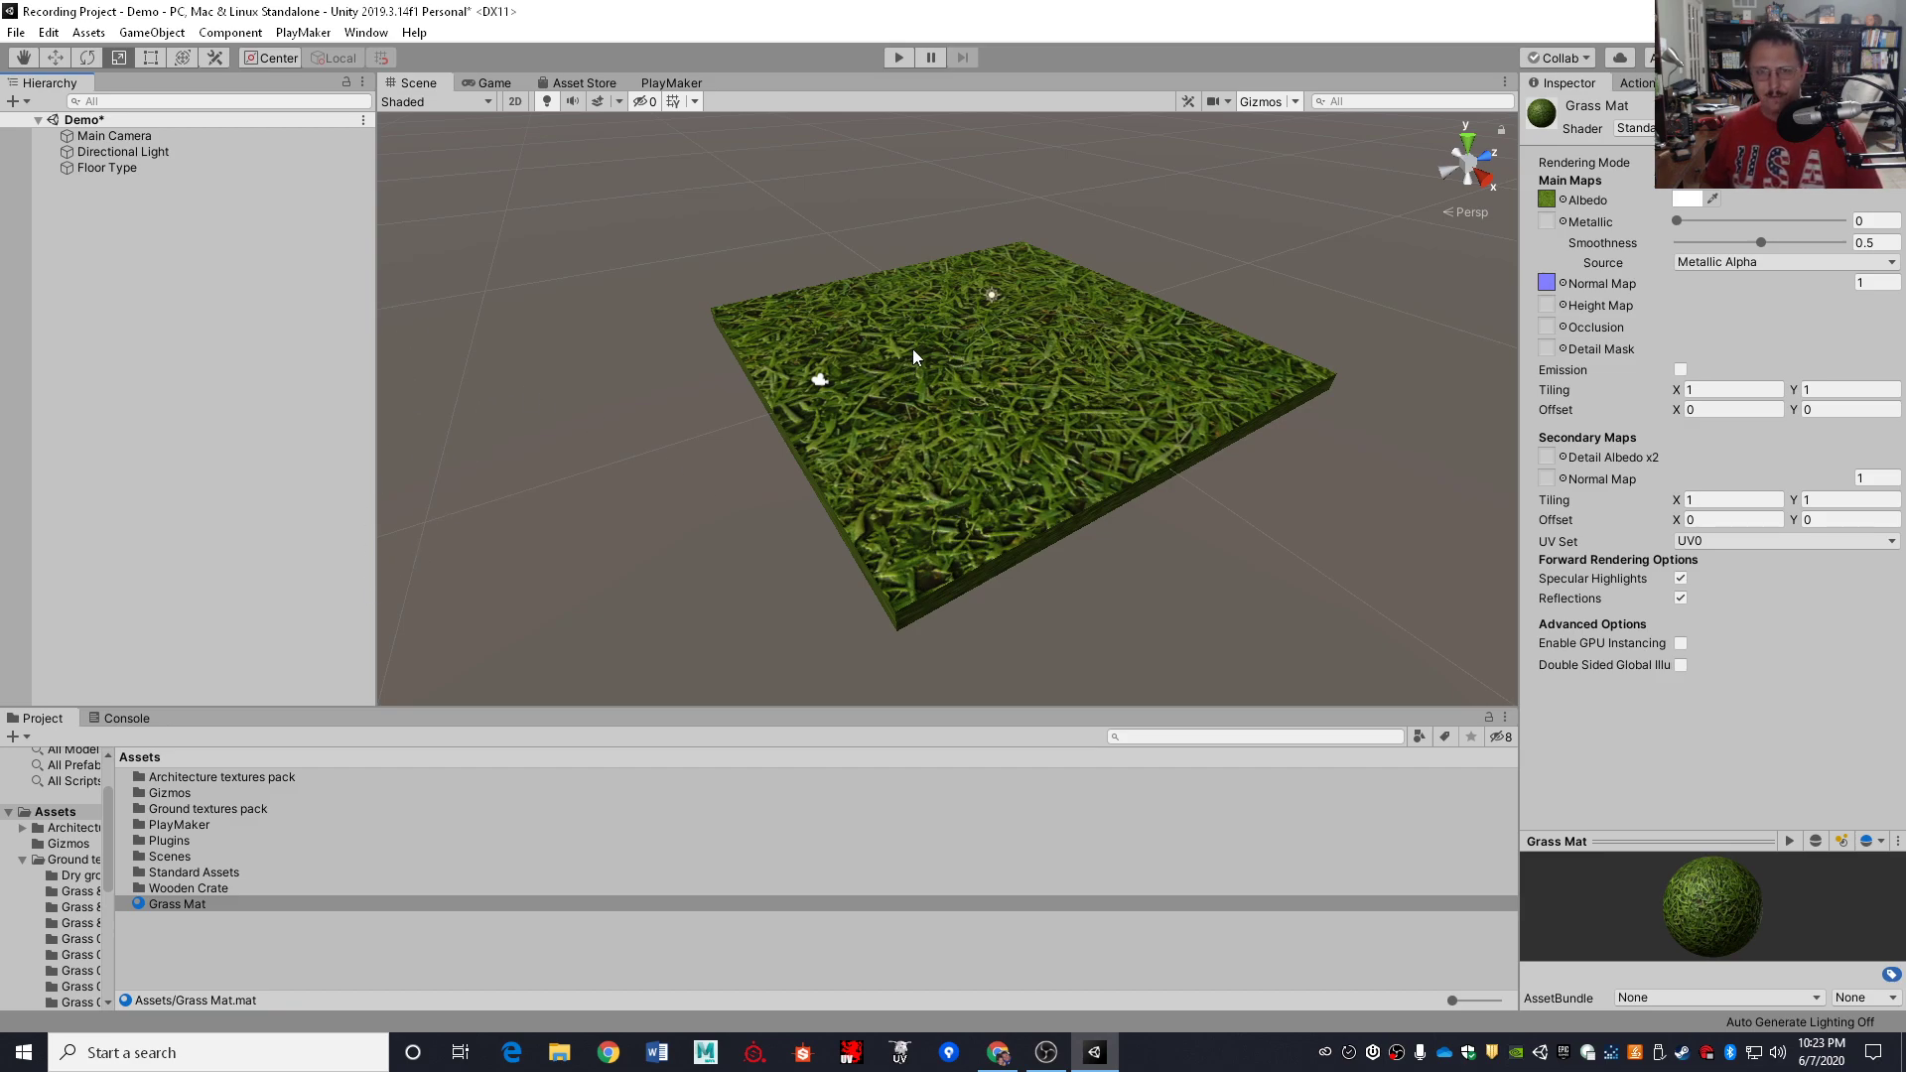
Frame the Floor Type object in a low view across the grass, and align the Main Camera with that view
alt+drag(913, 352, 934, 362)
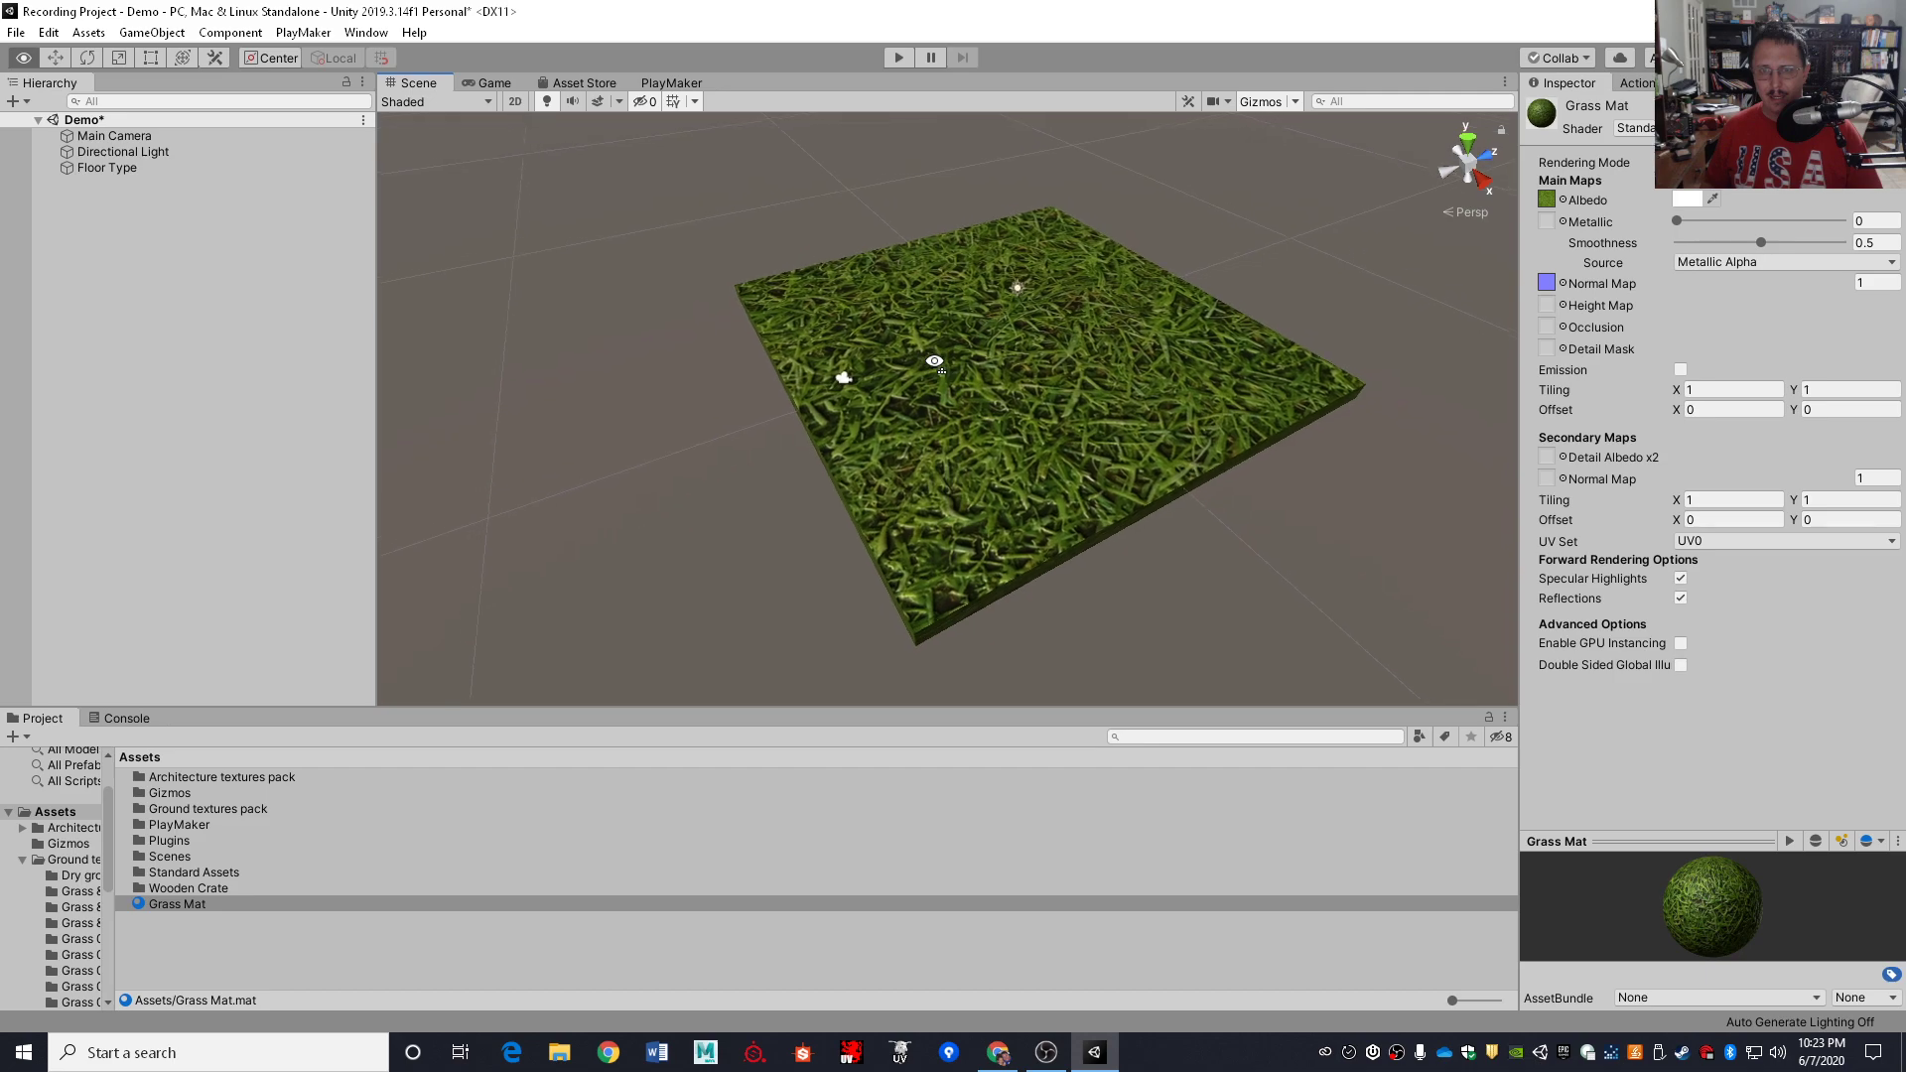
alt+scroll(934, 361, down, 6)
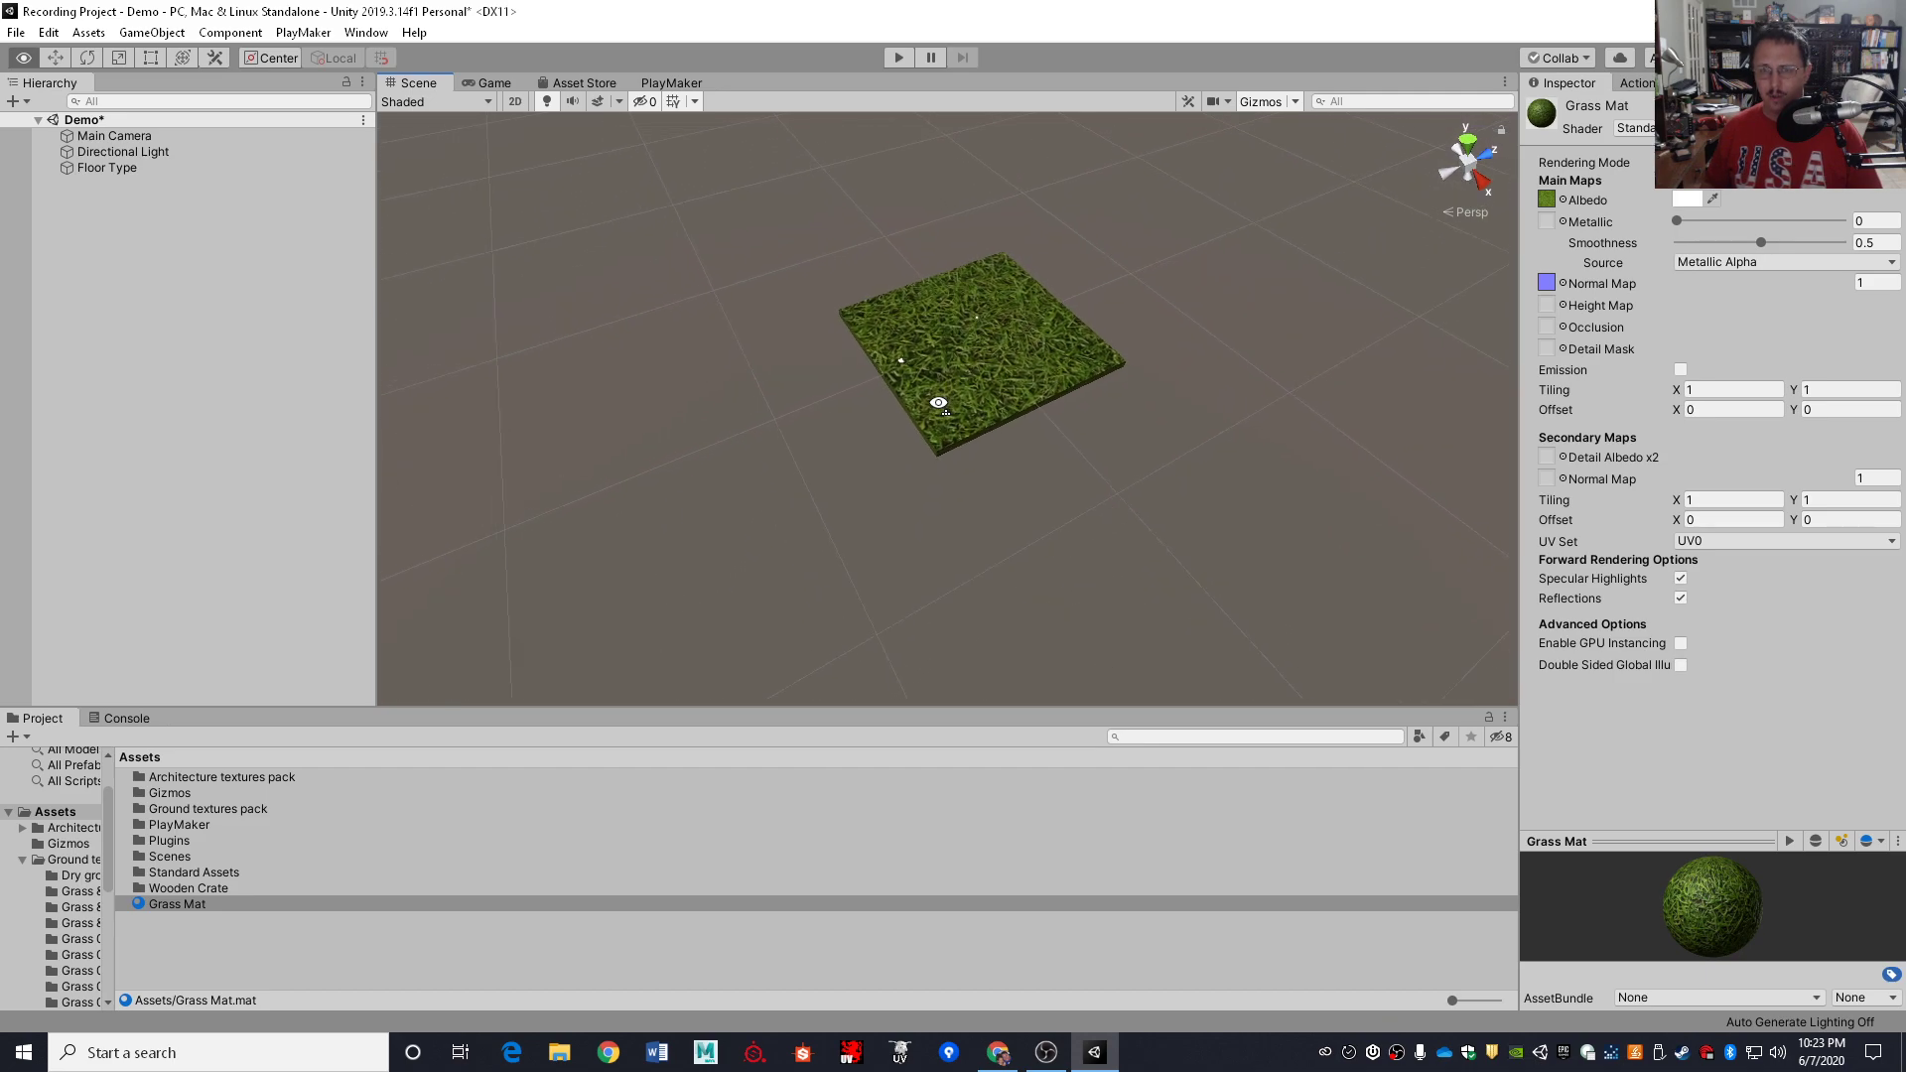
alt+scroll(939, 403, down, 7)
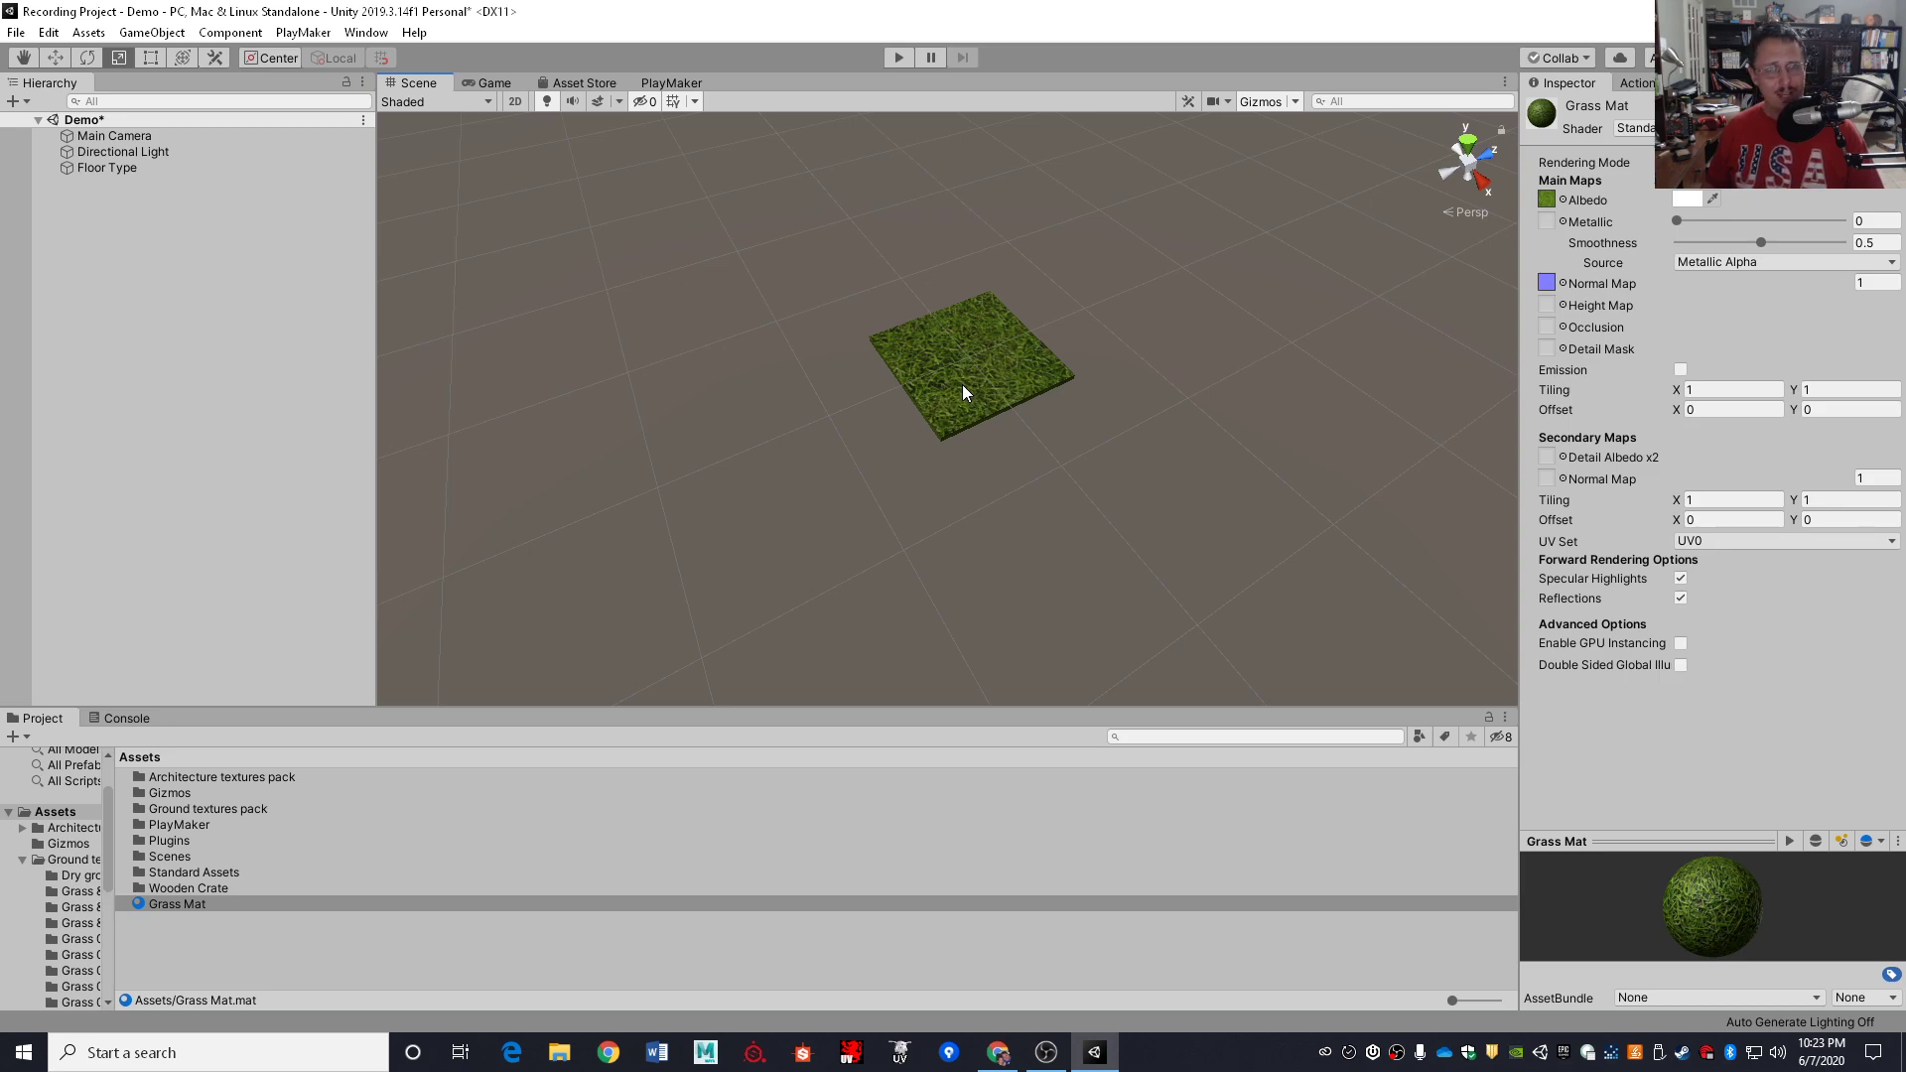
click(962, 384)
key(f)
alt+drag(953, 406, 1022, 268)
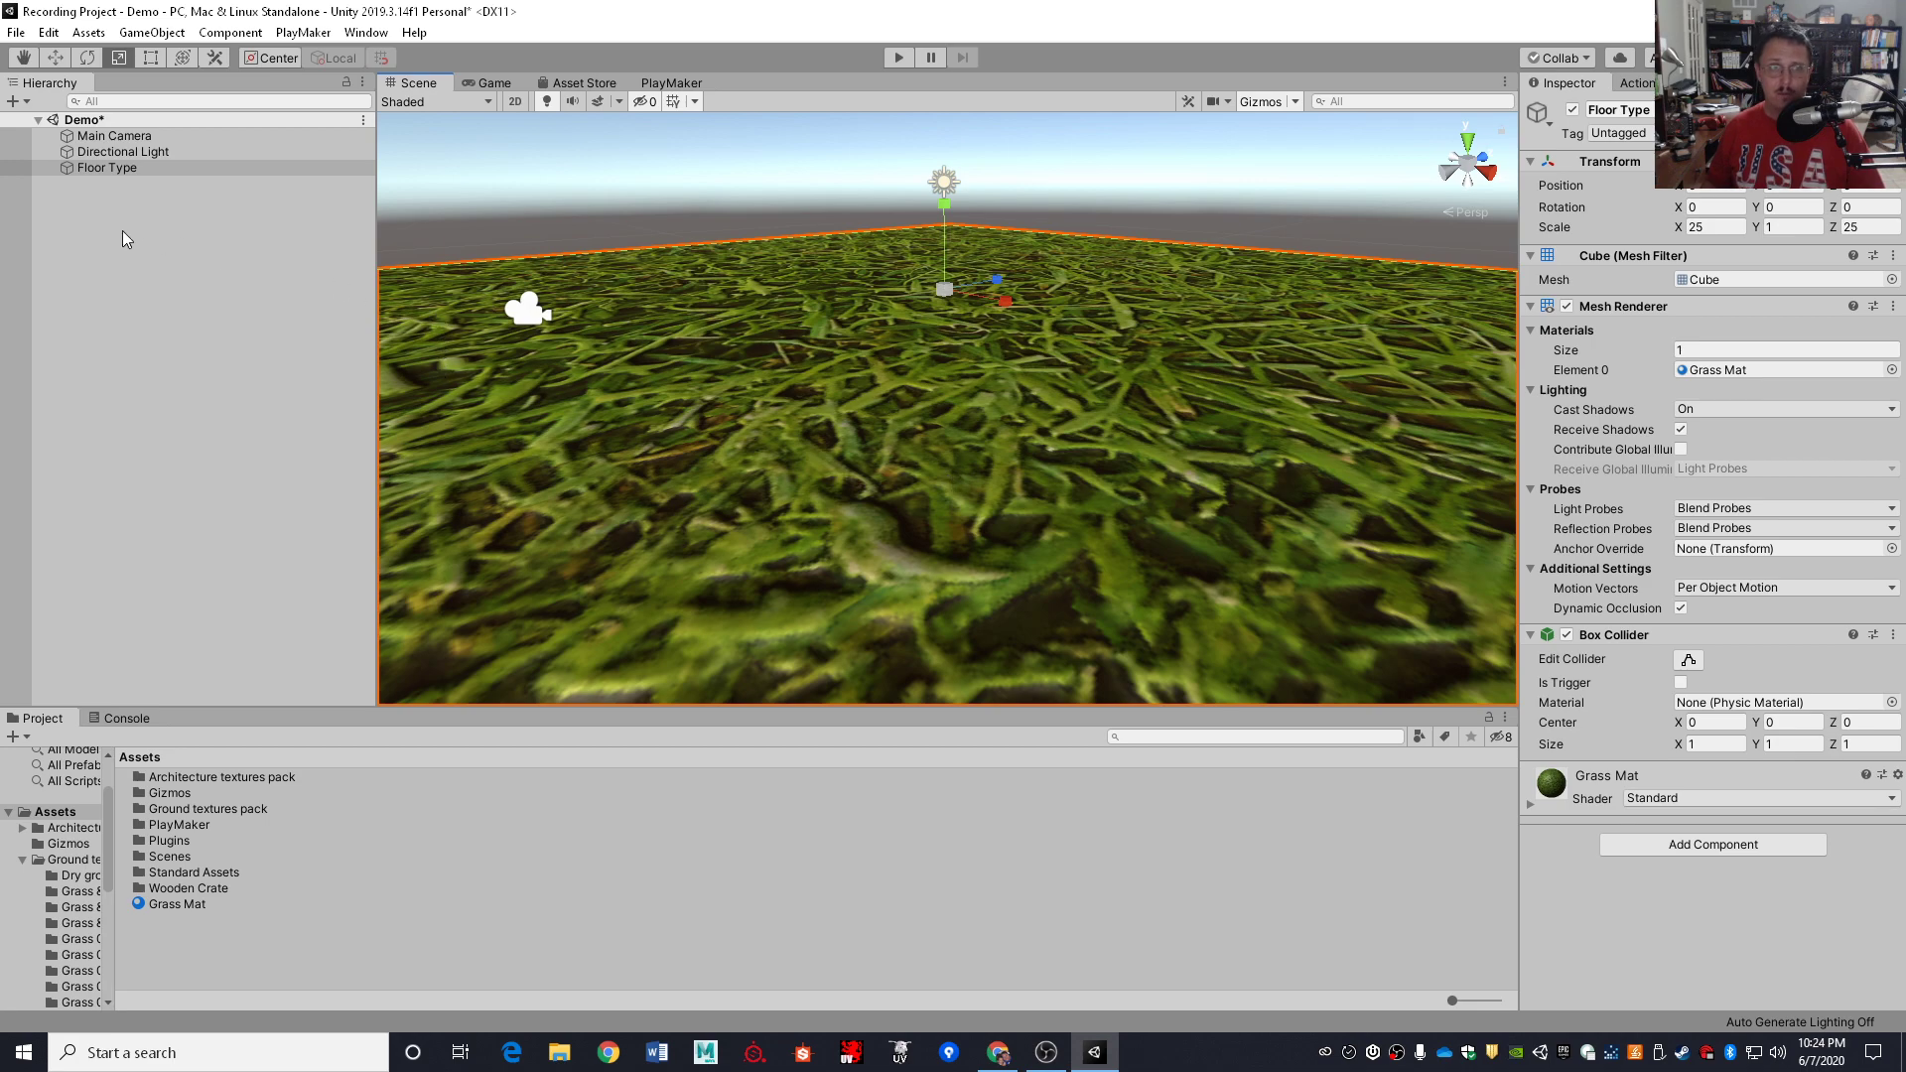
click(87, 139)
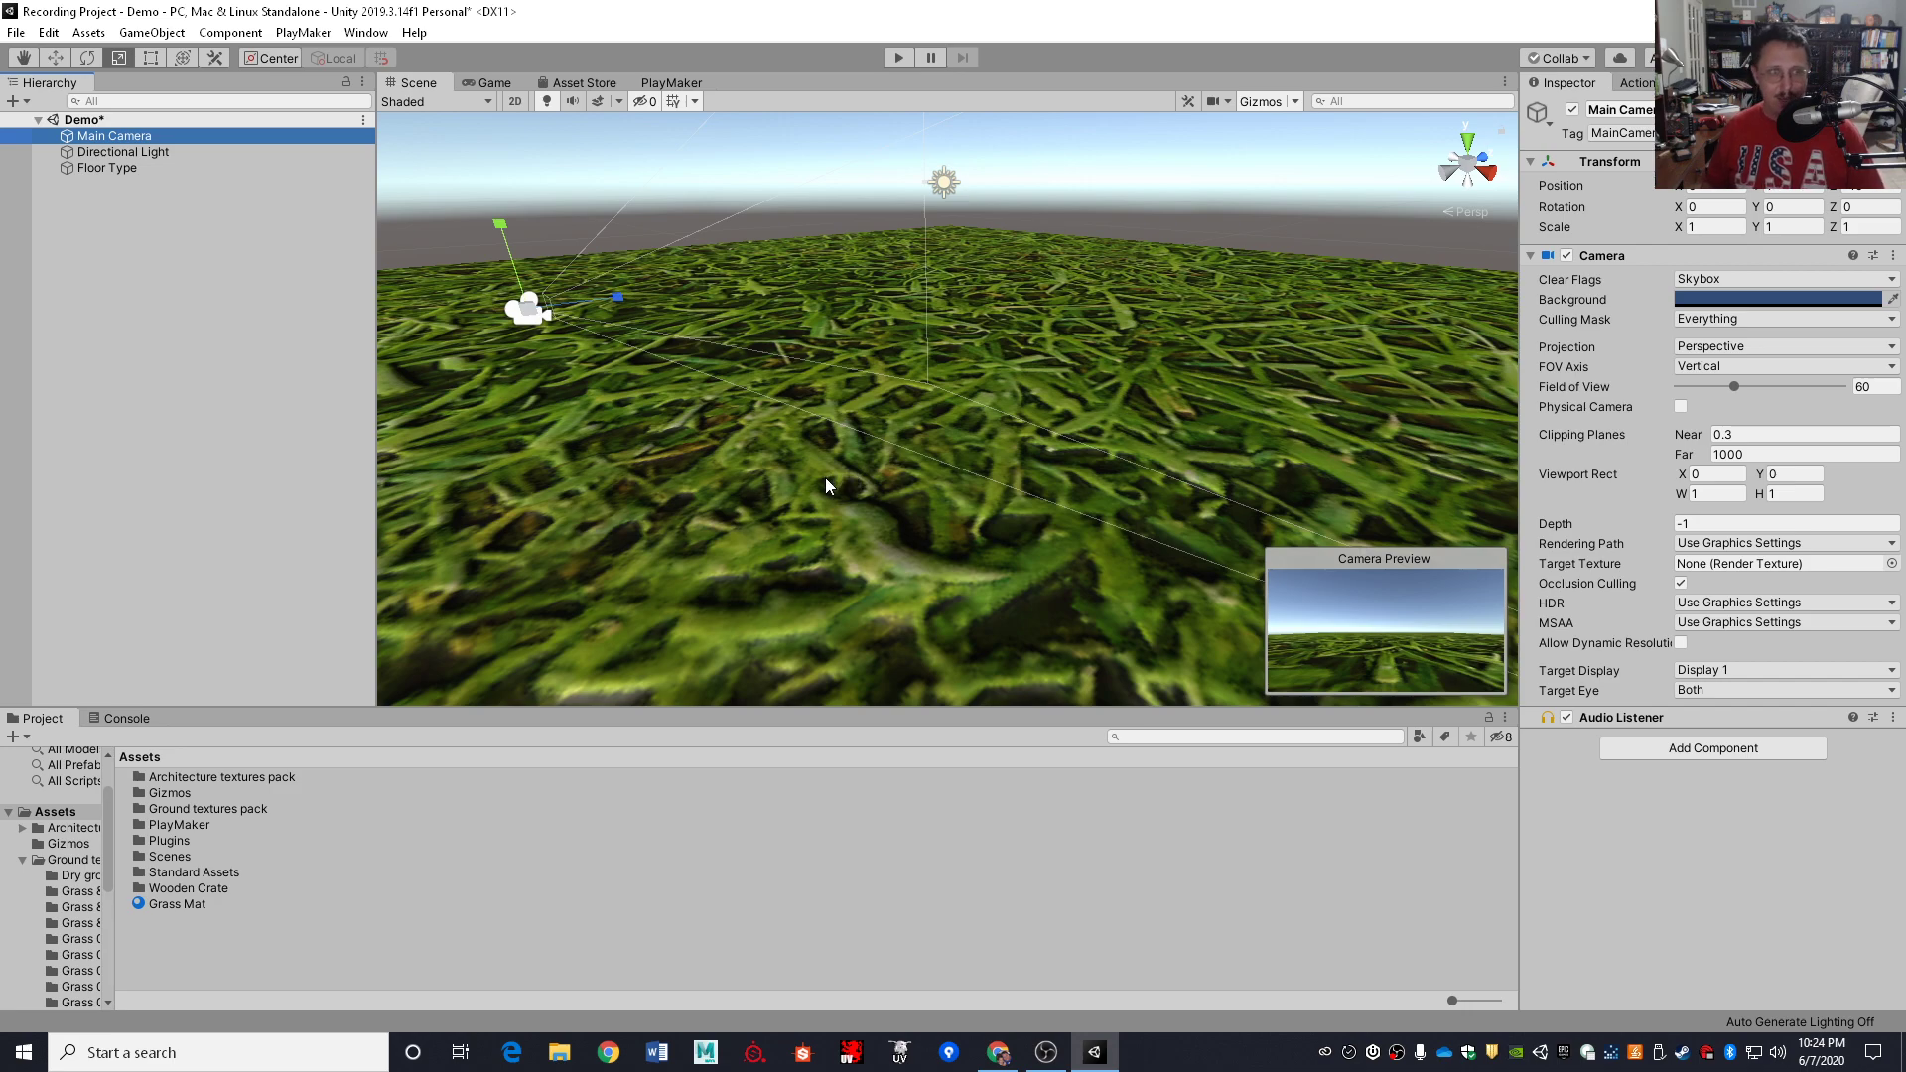
key(ctrl+shift+f)
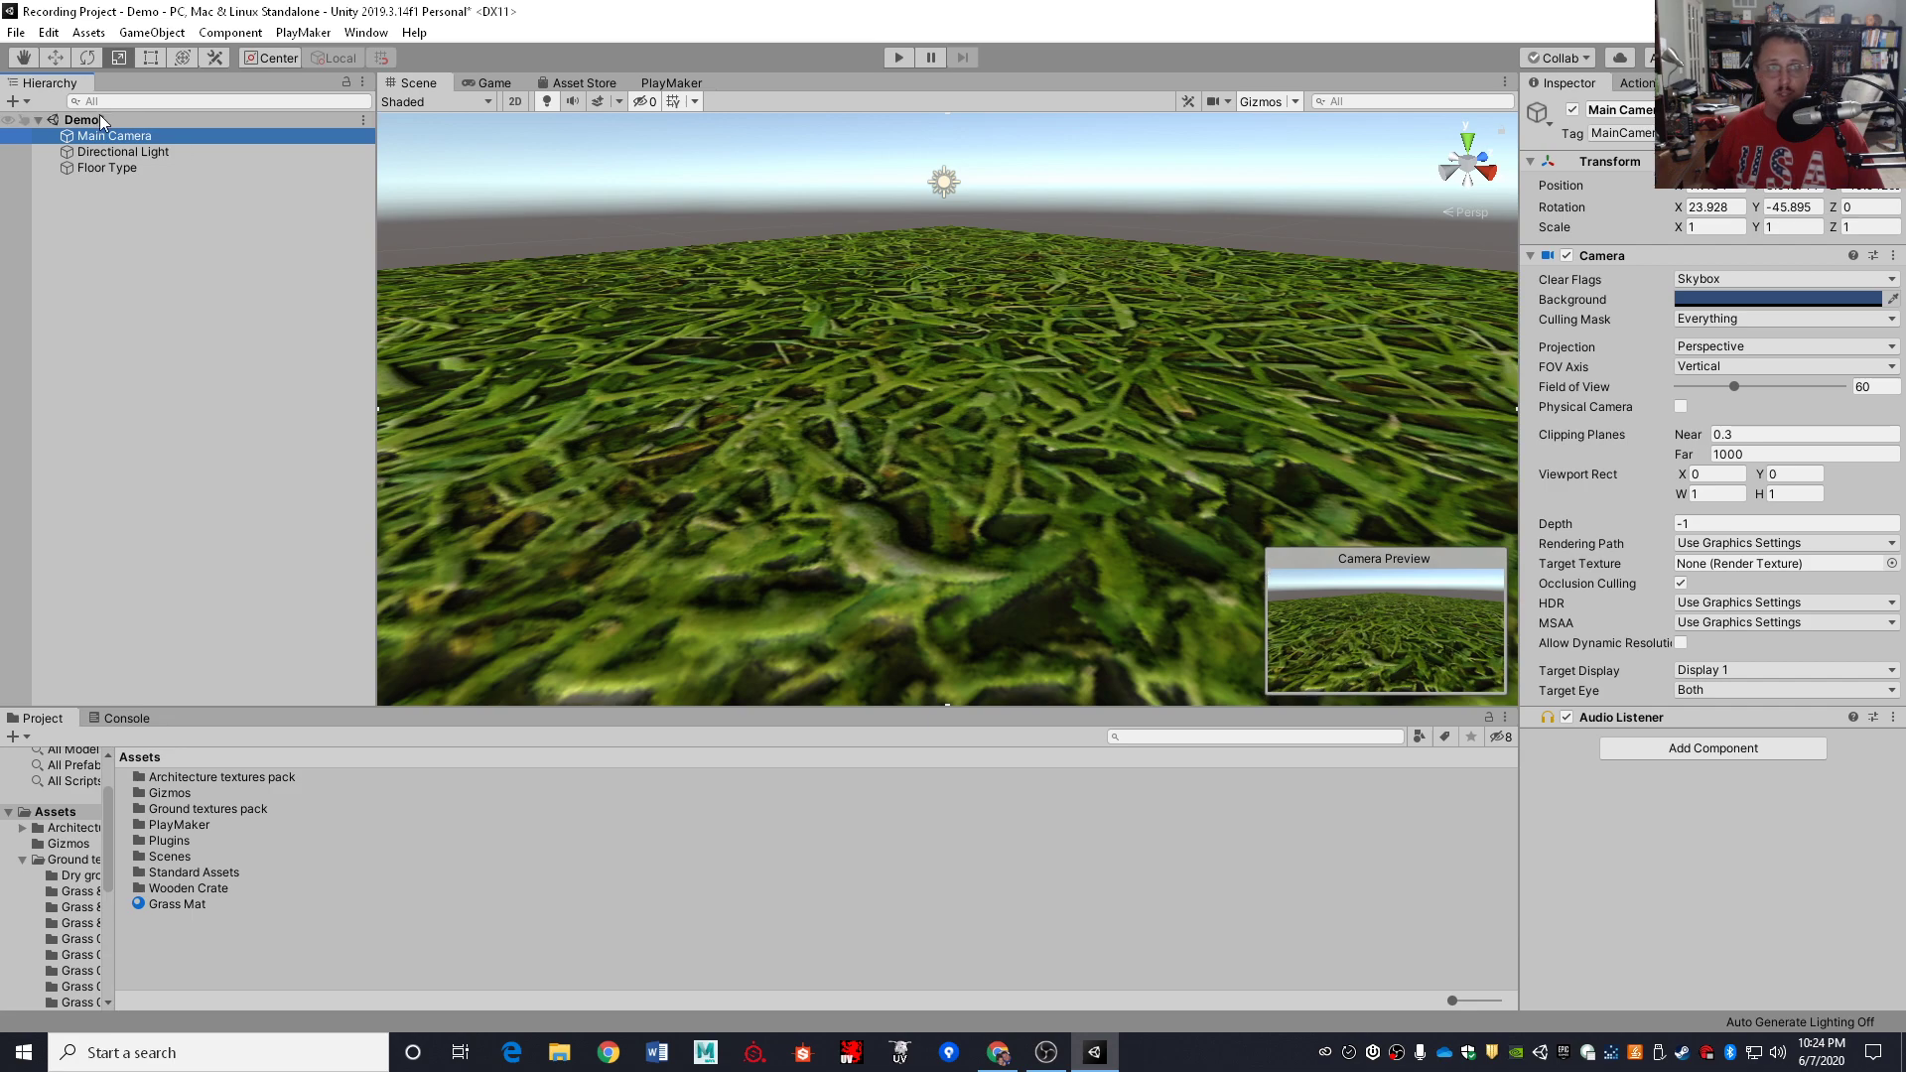
Compare the Main Camera's Game view with the Scene view and clear the selection
click(490, 85)
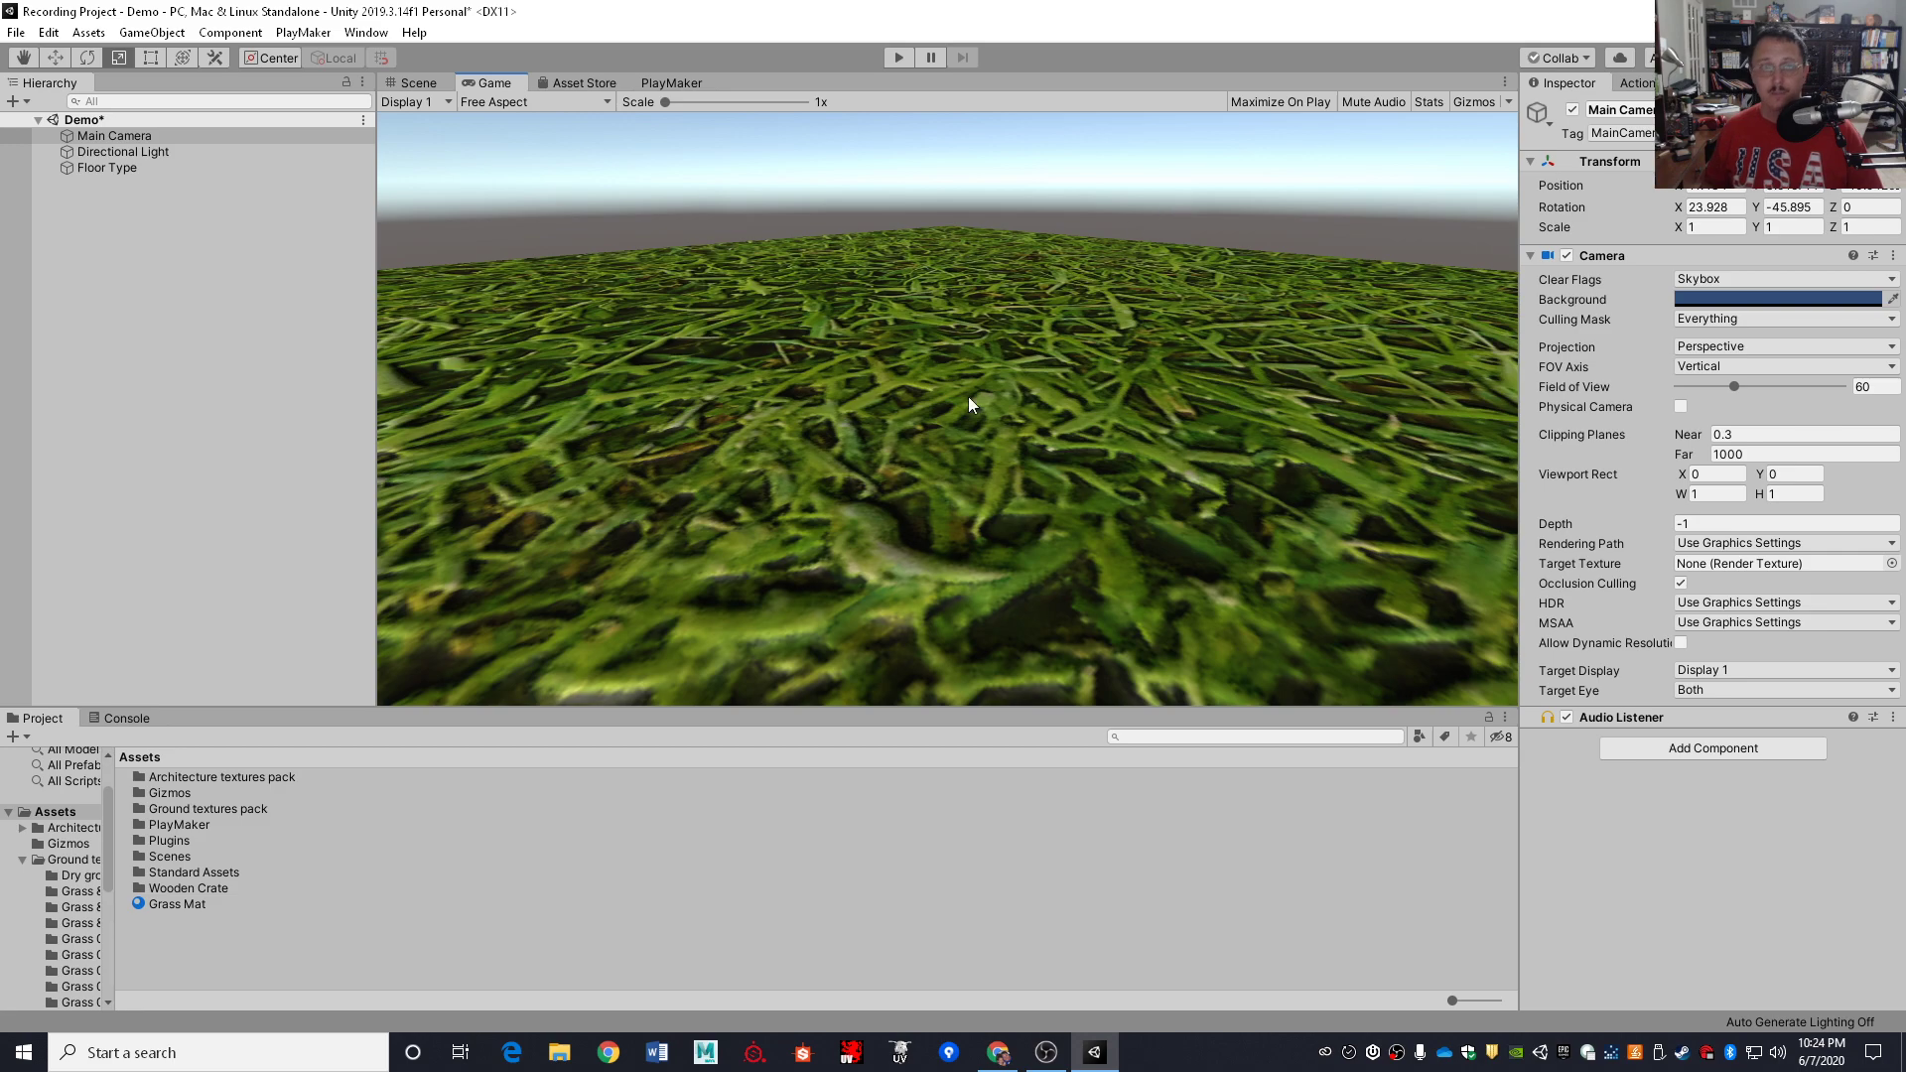
click(411, 83)
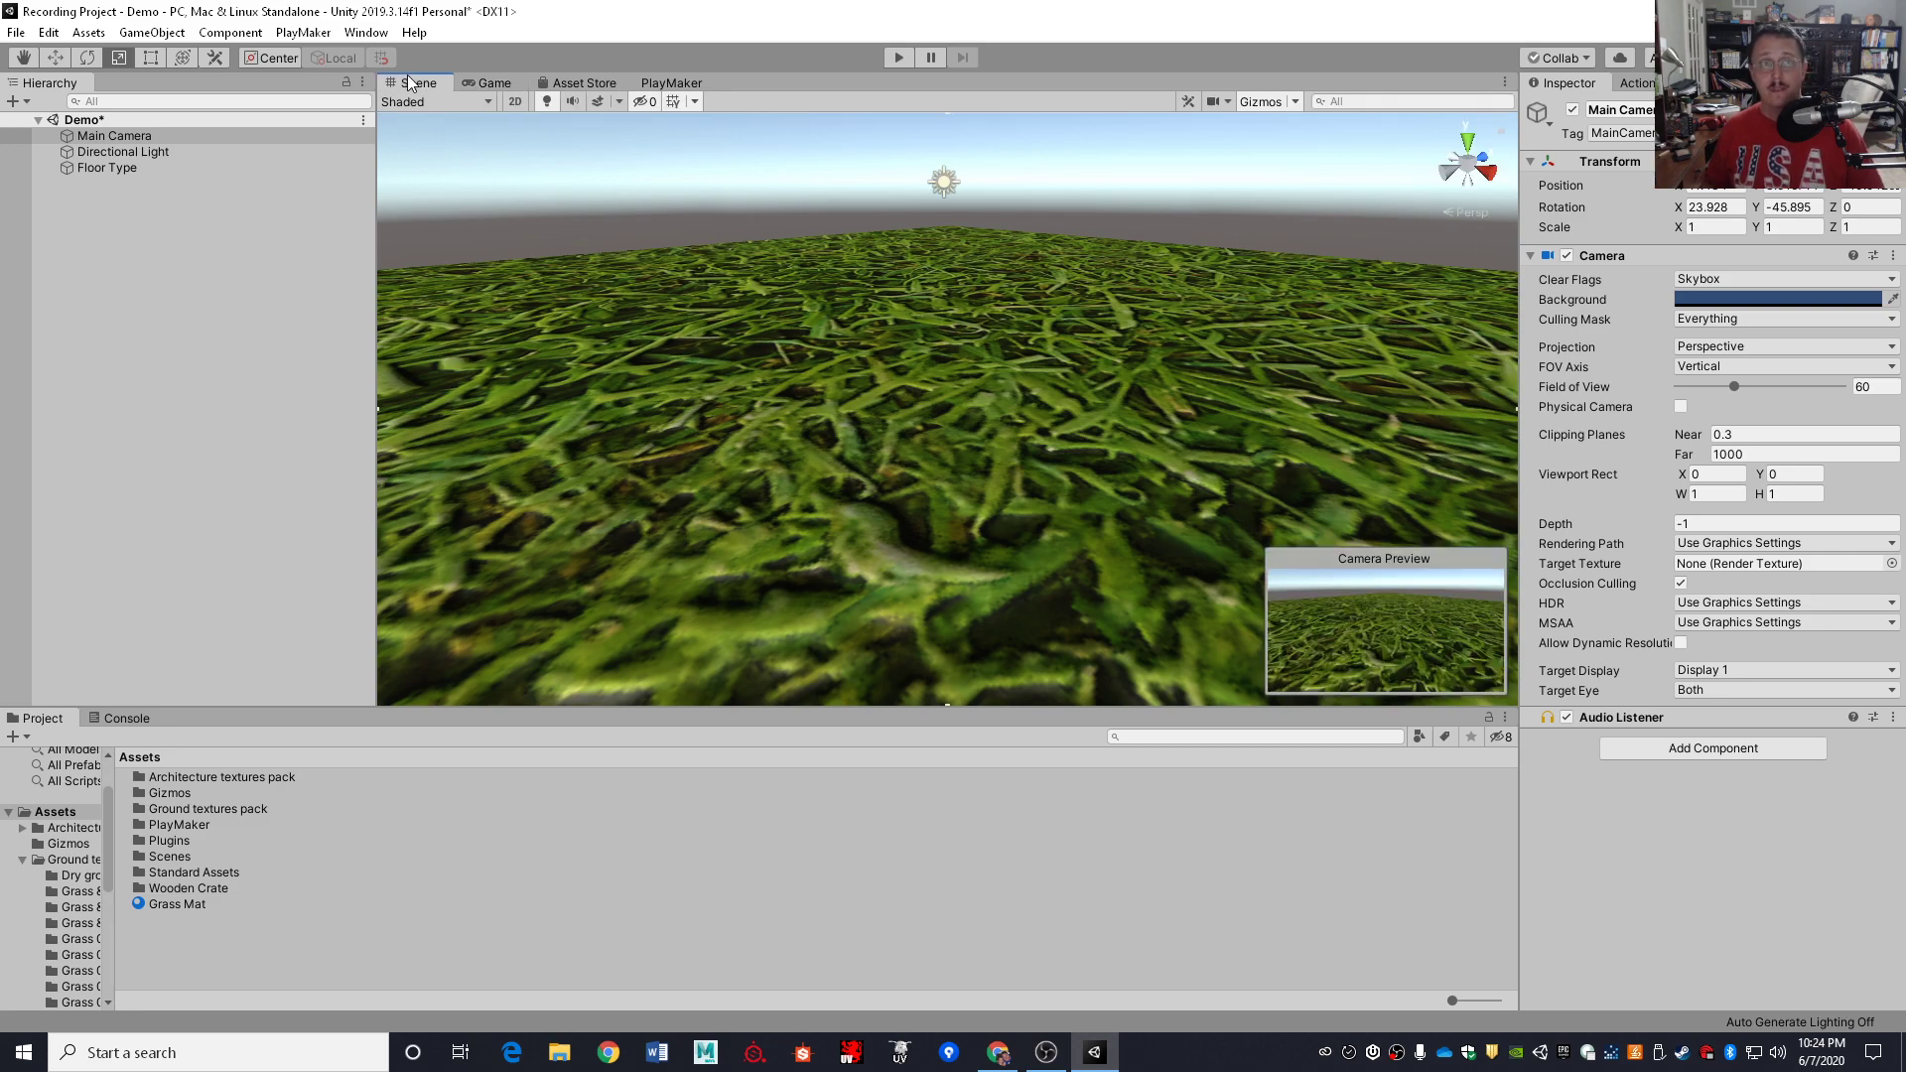
click(184, 36)
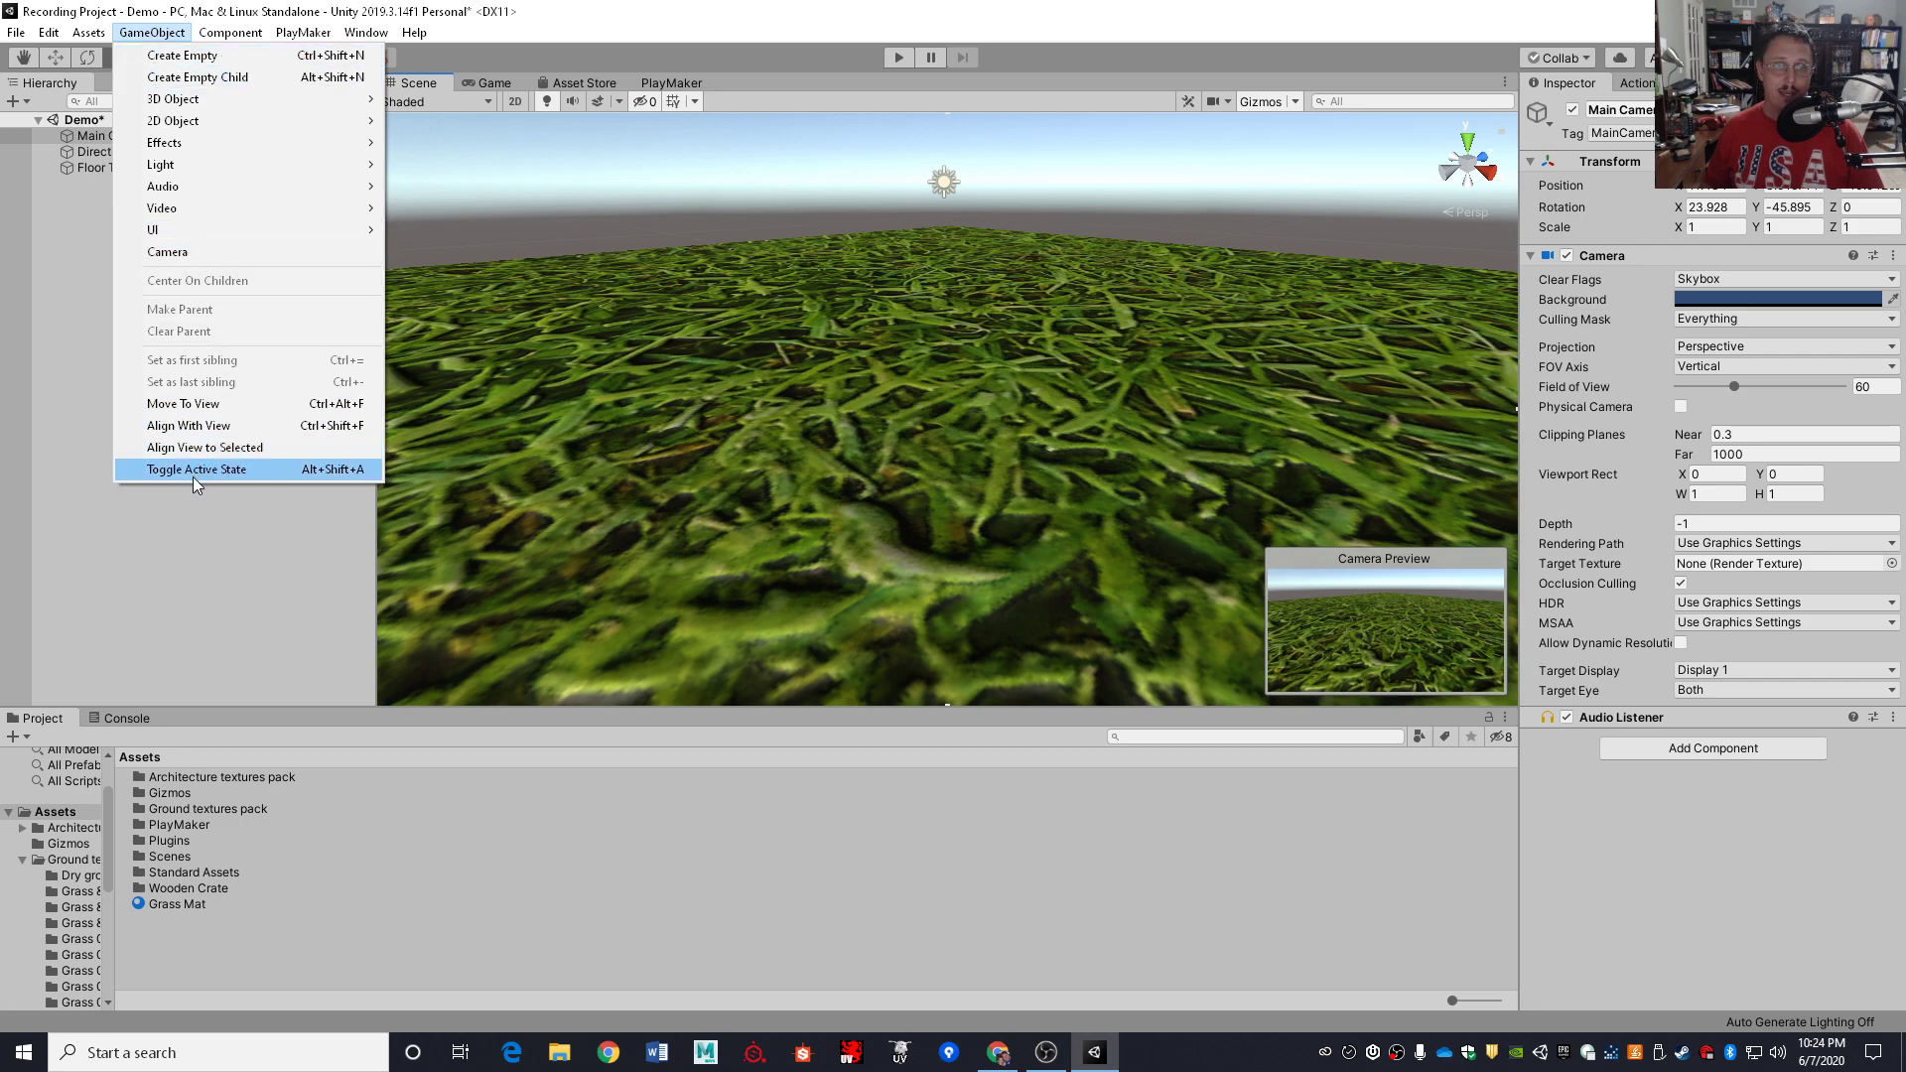
click(324, 431)
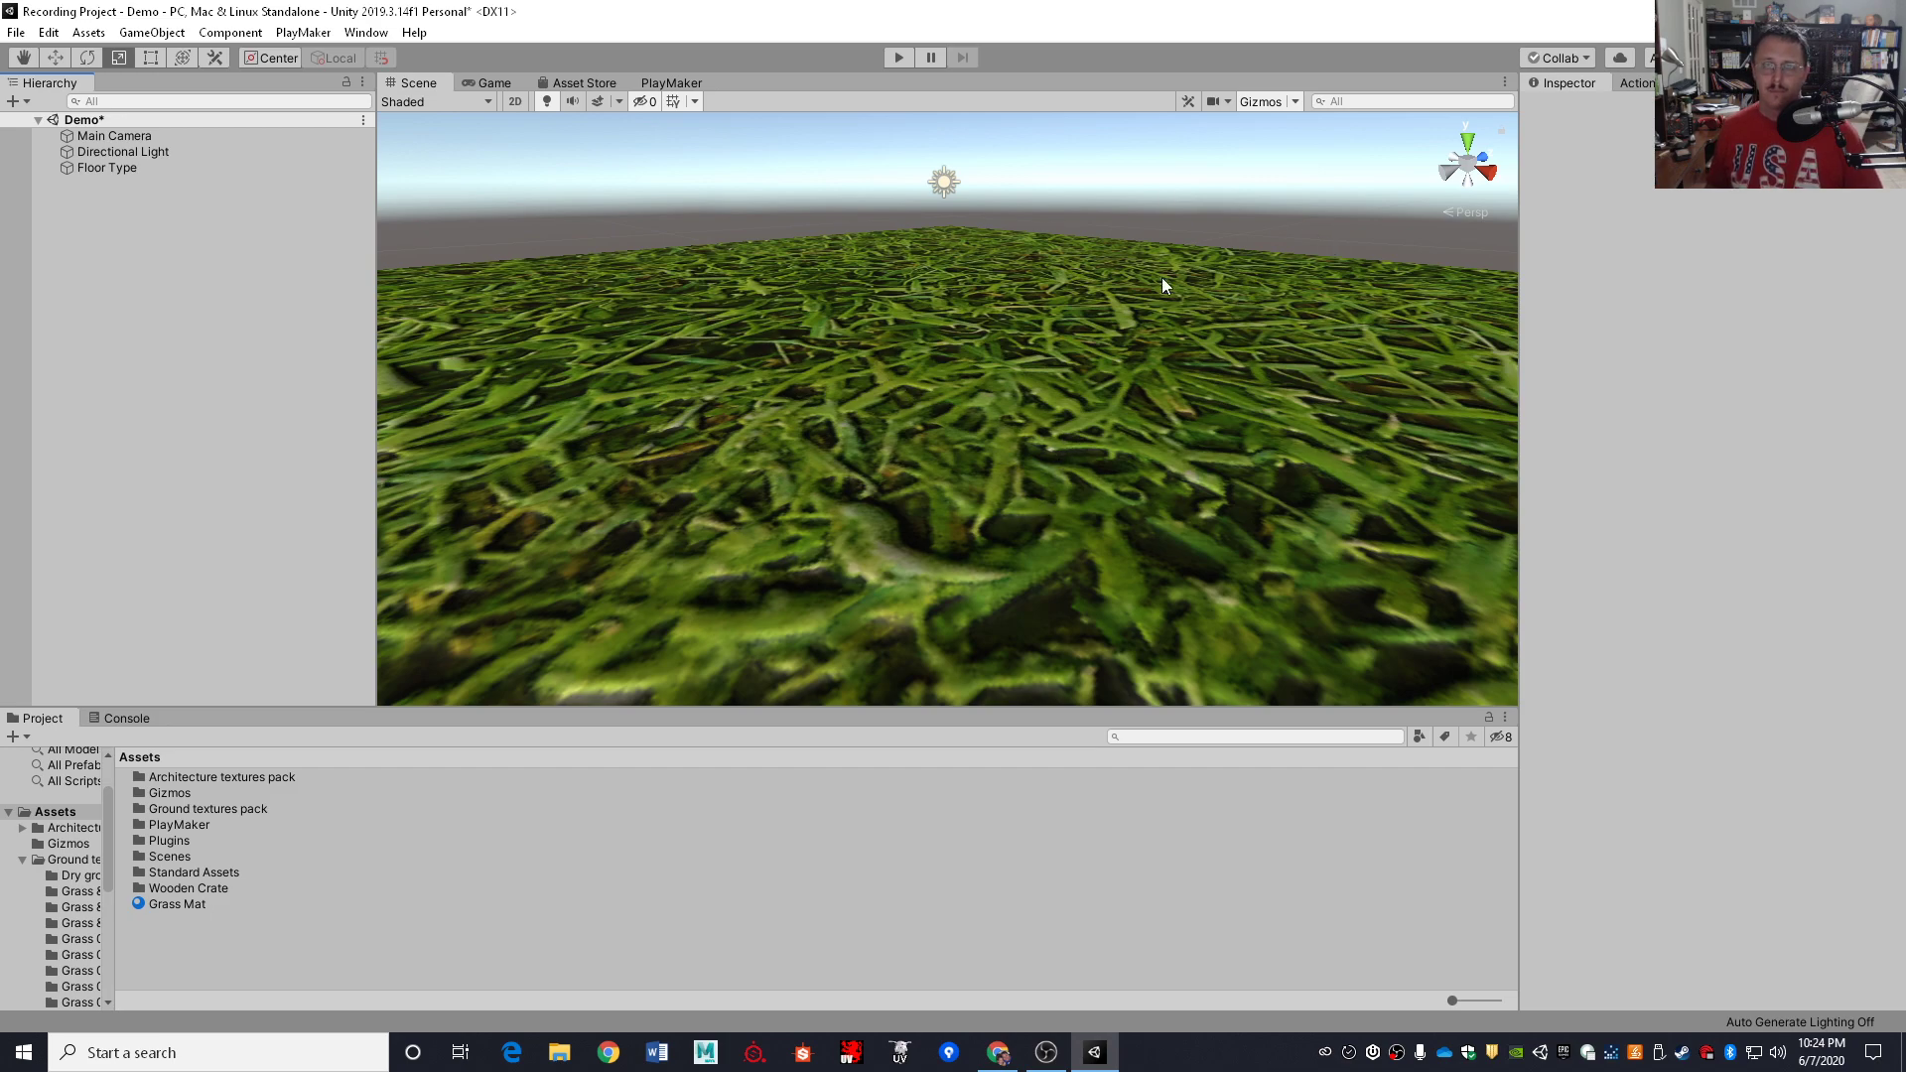
Set the main maps tiling of Grass Mat to 2 in X and 2 in Y
click(181, 906)
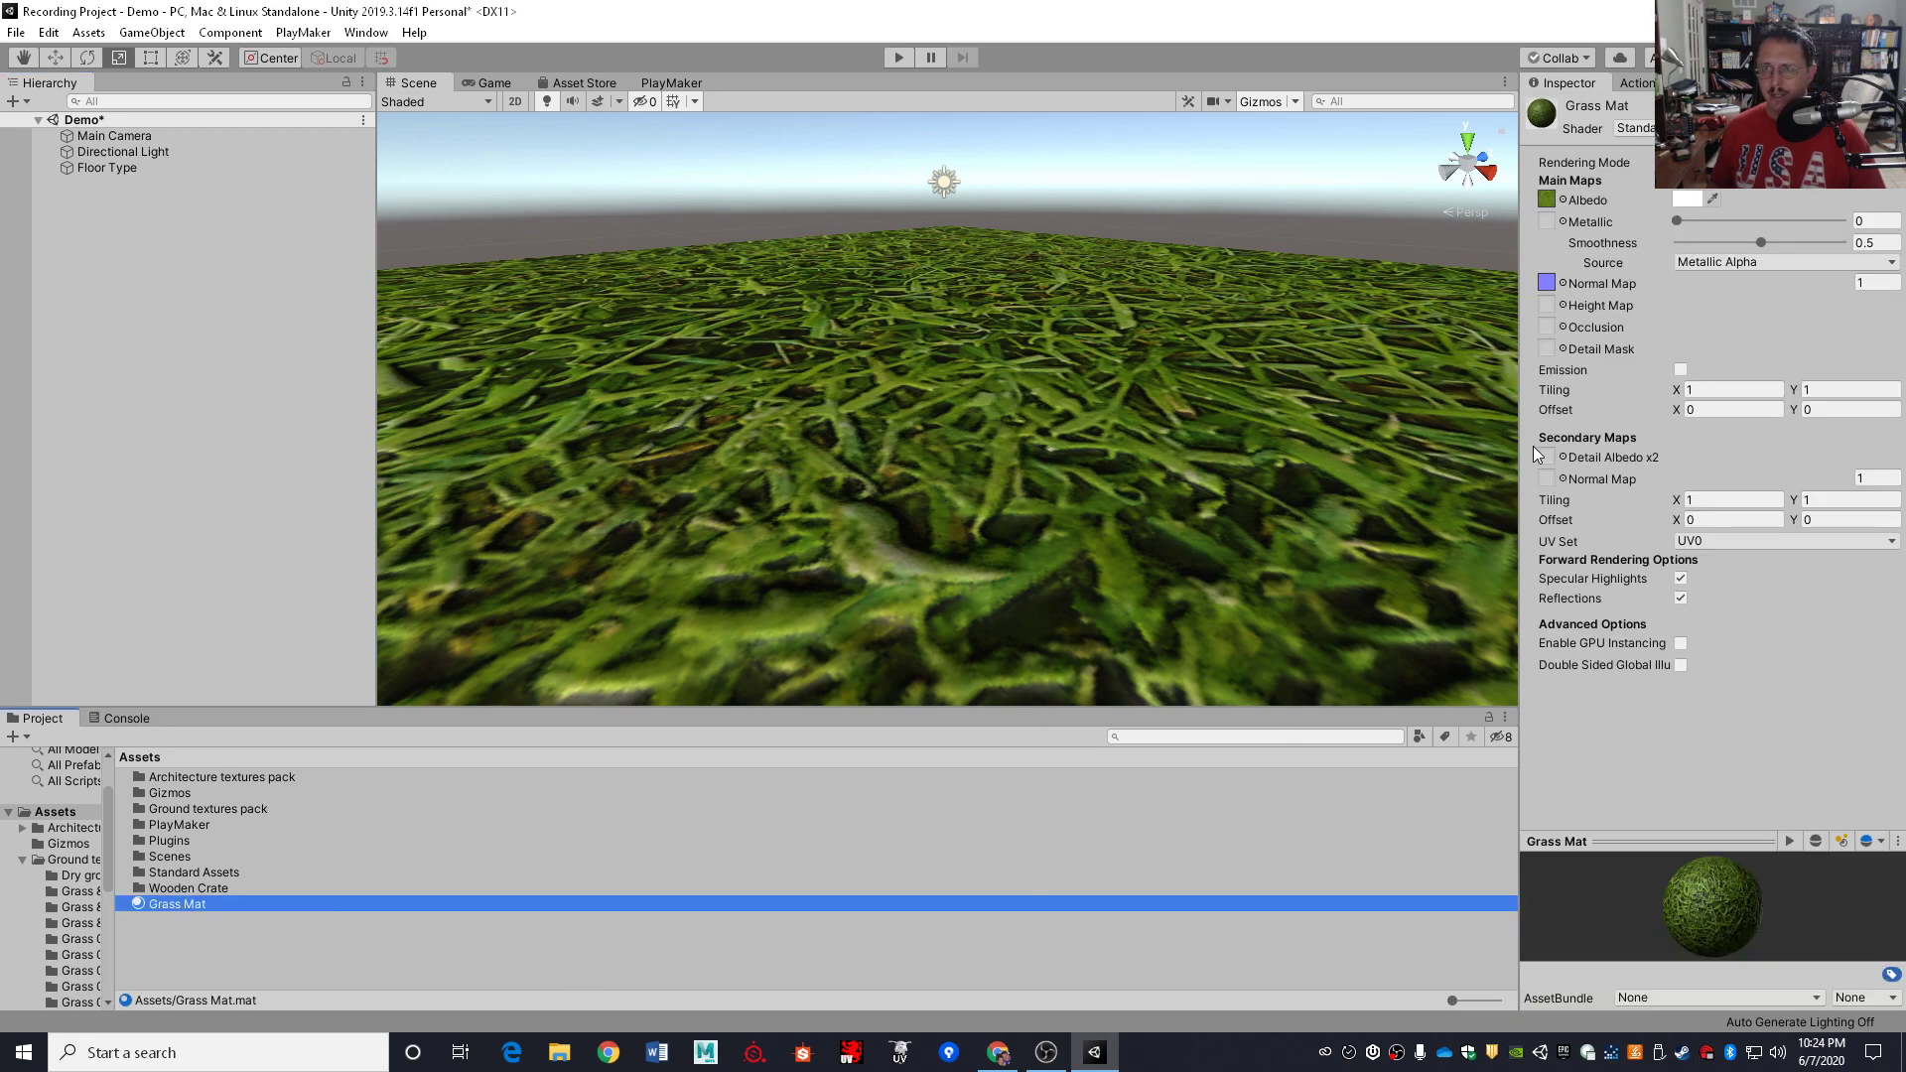
click(1735, 389)
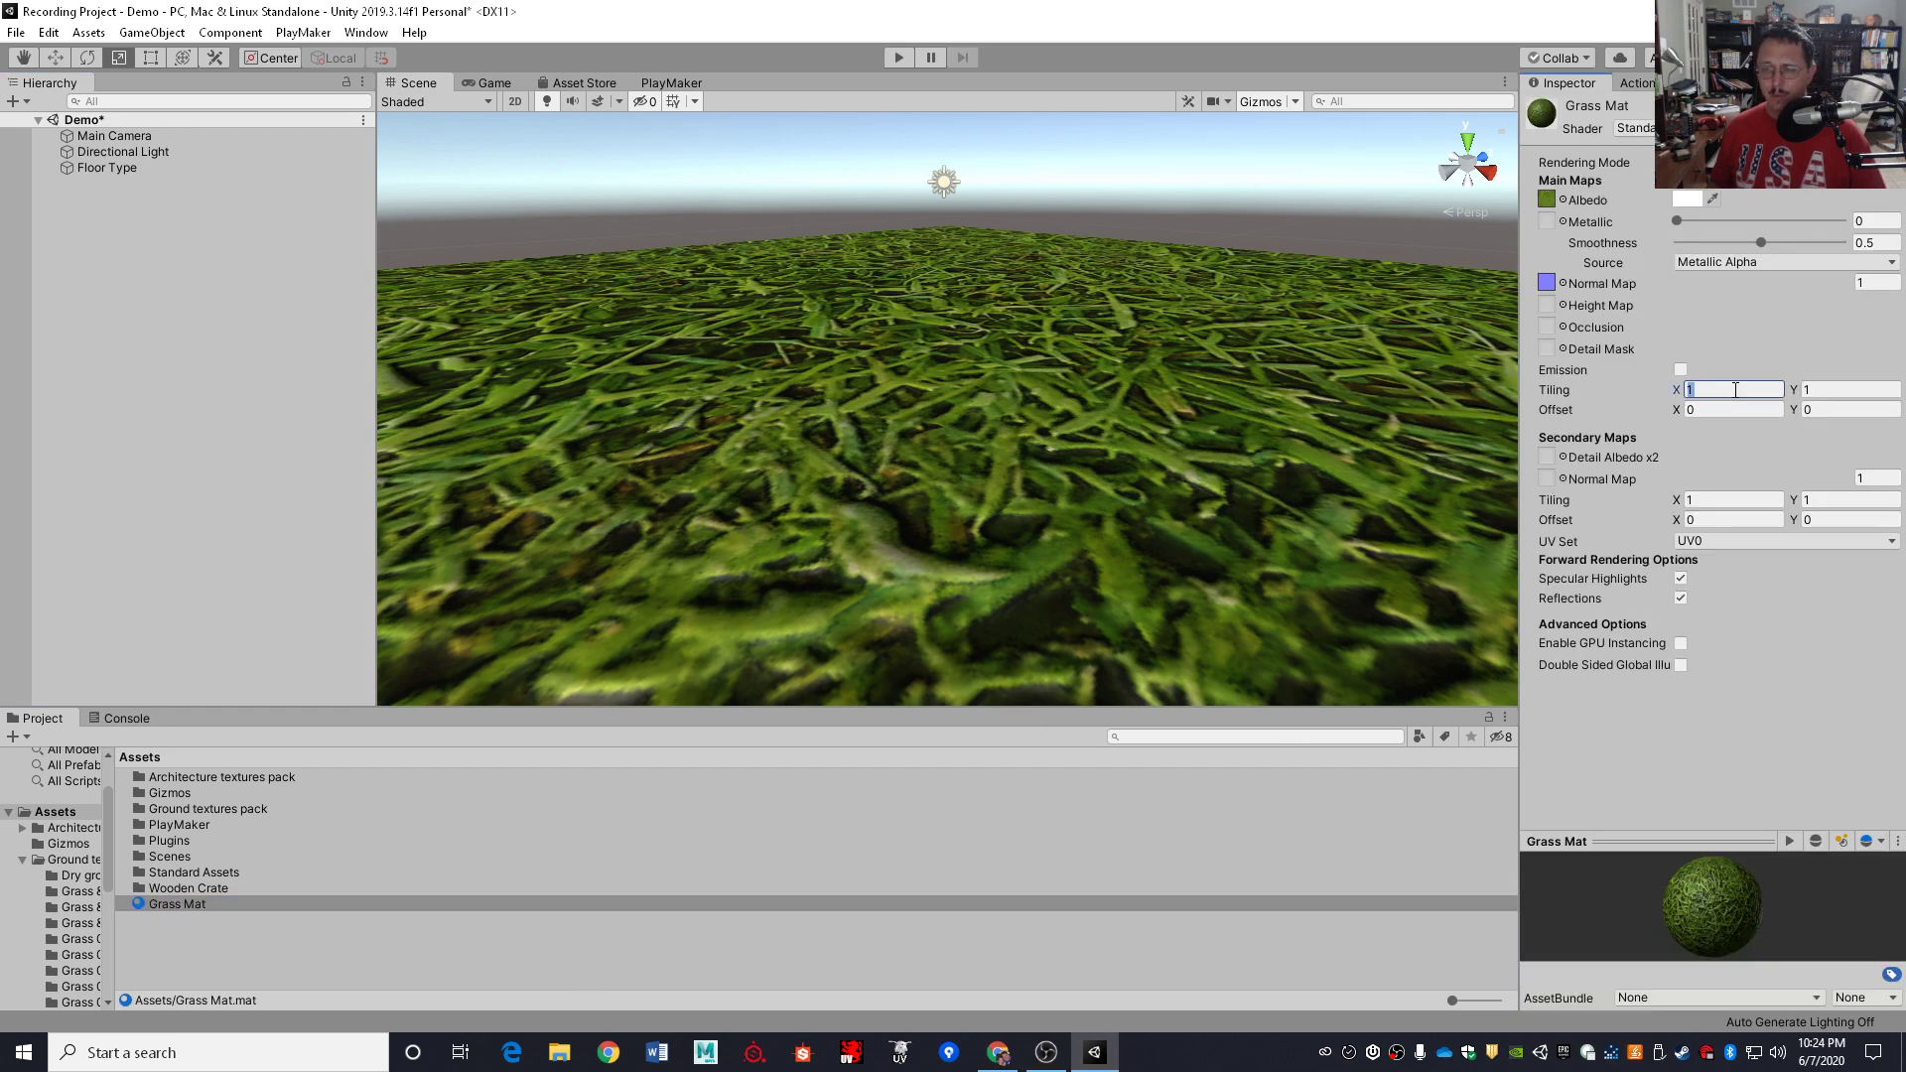
right_drag(1096, 373, 987, 503)
key(s)
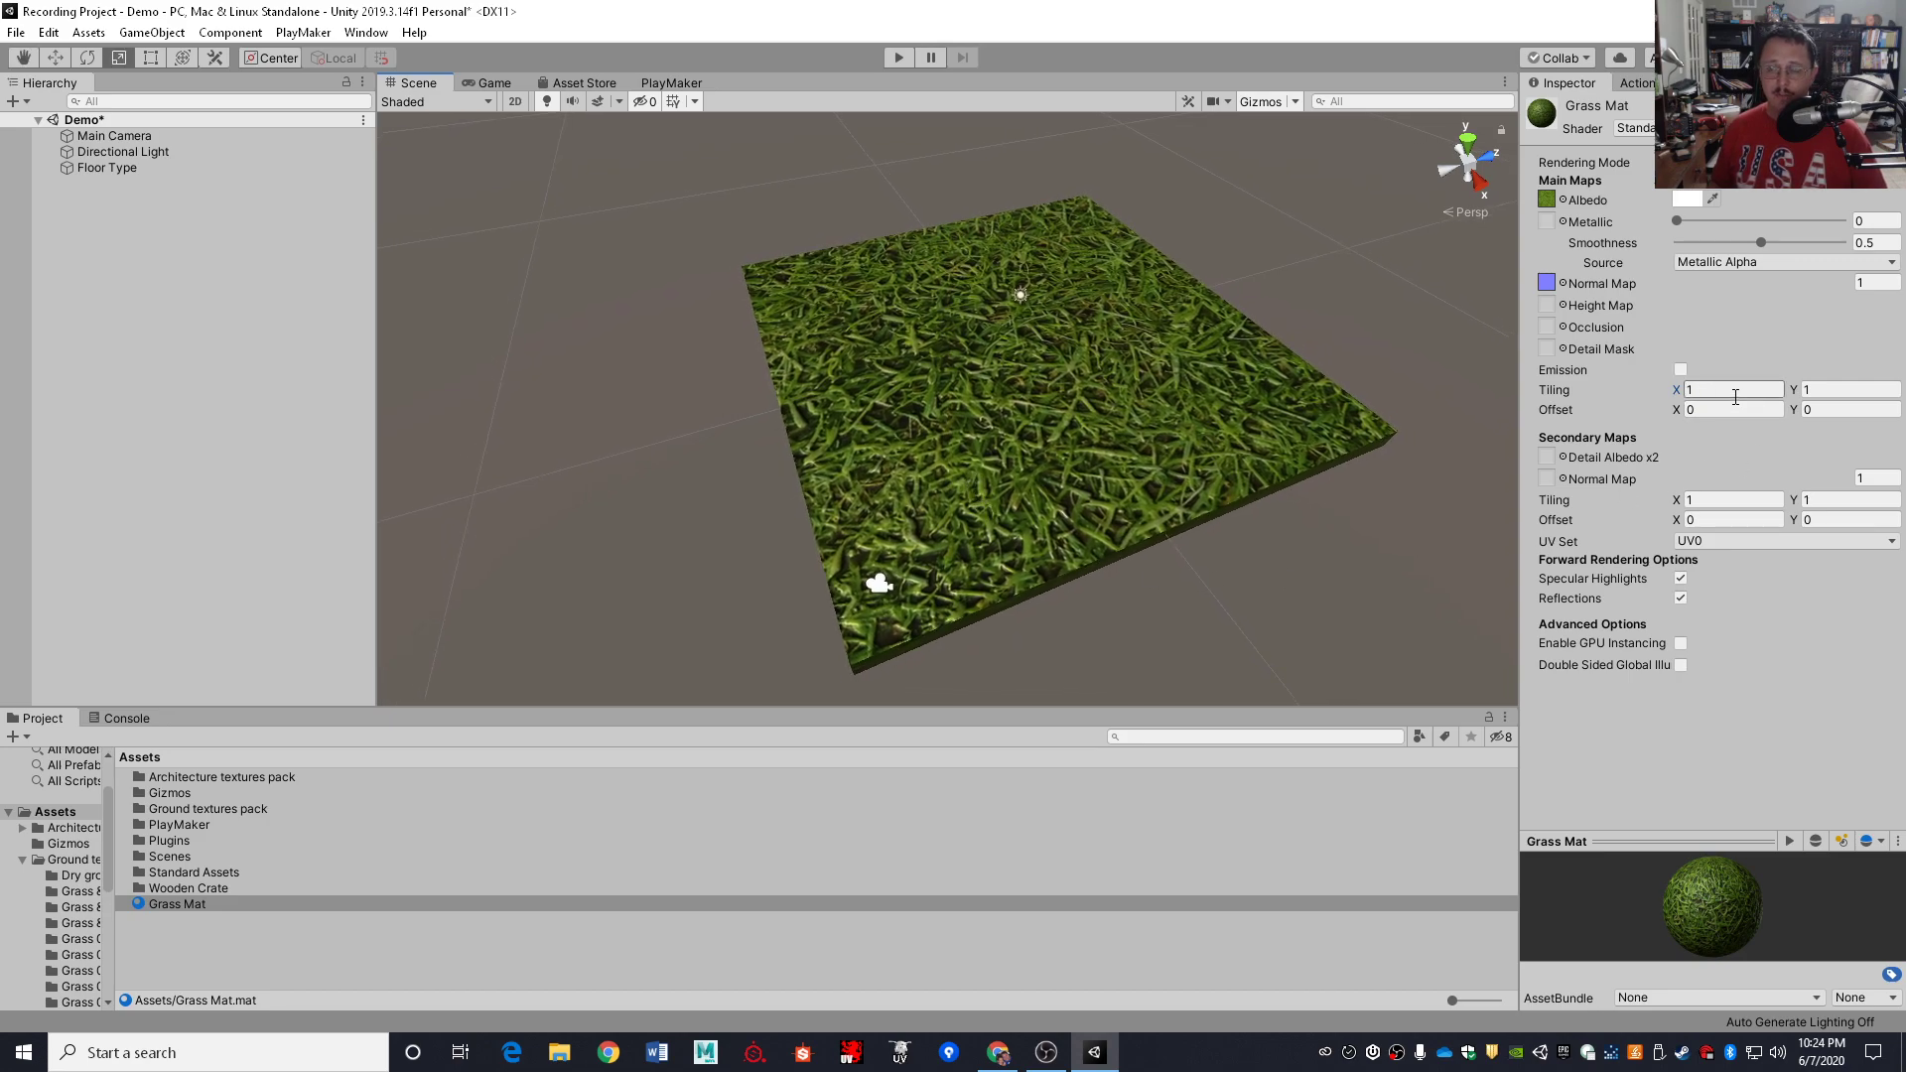
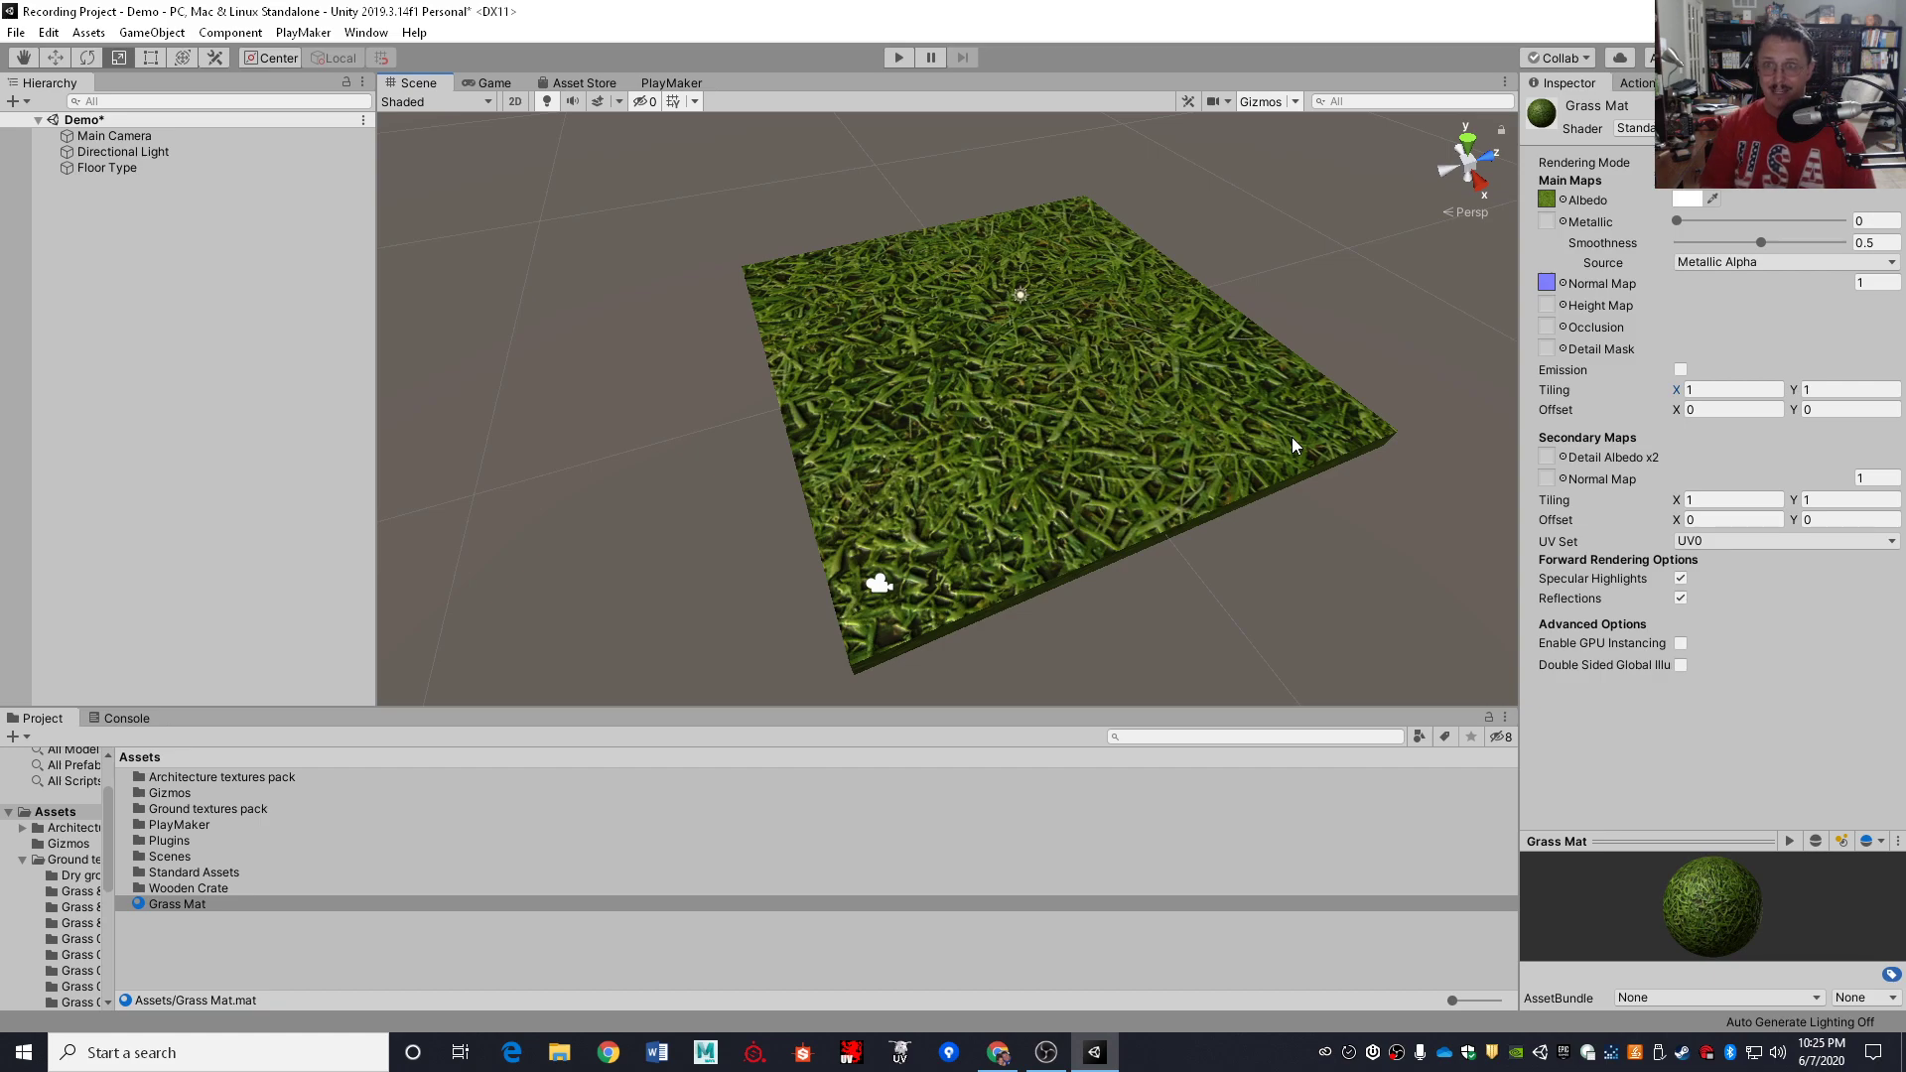
click(1708, 390)
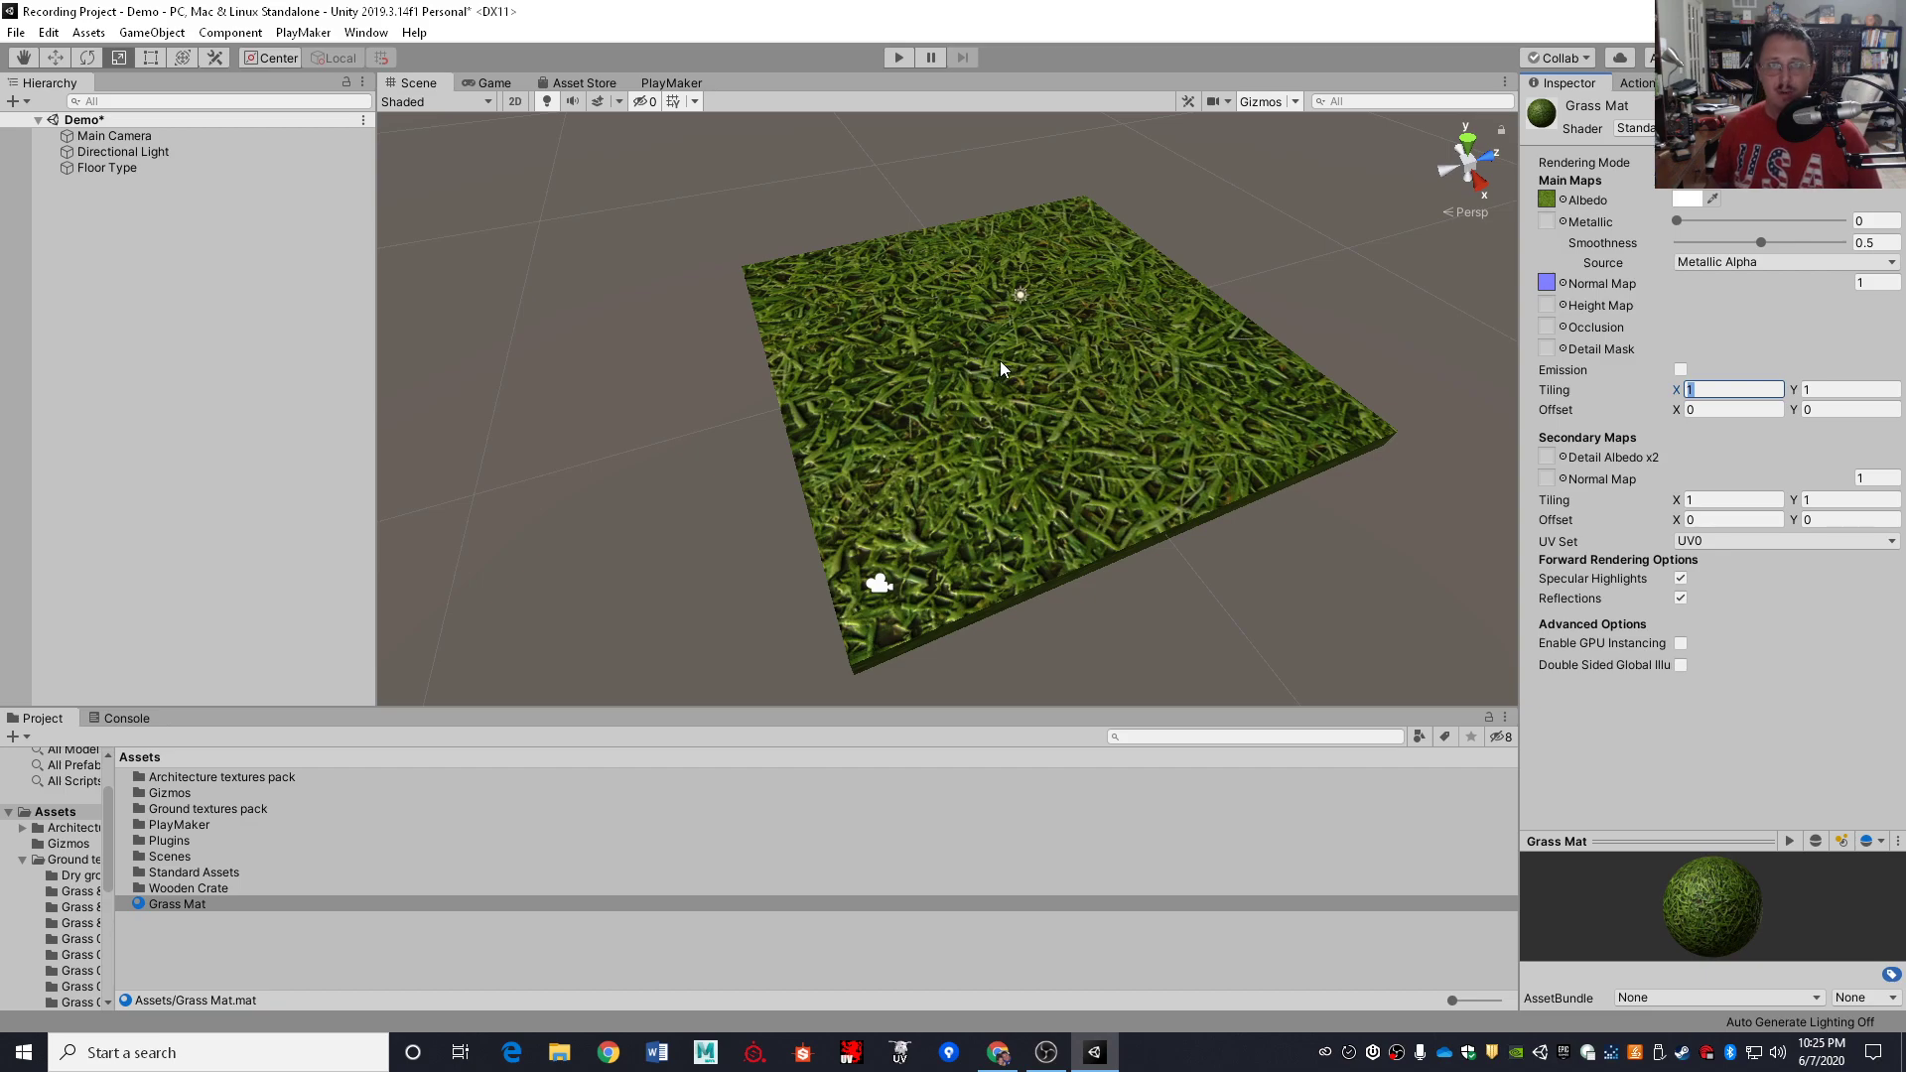
text(2)
click(1863, 388)
text(2)
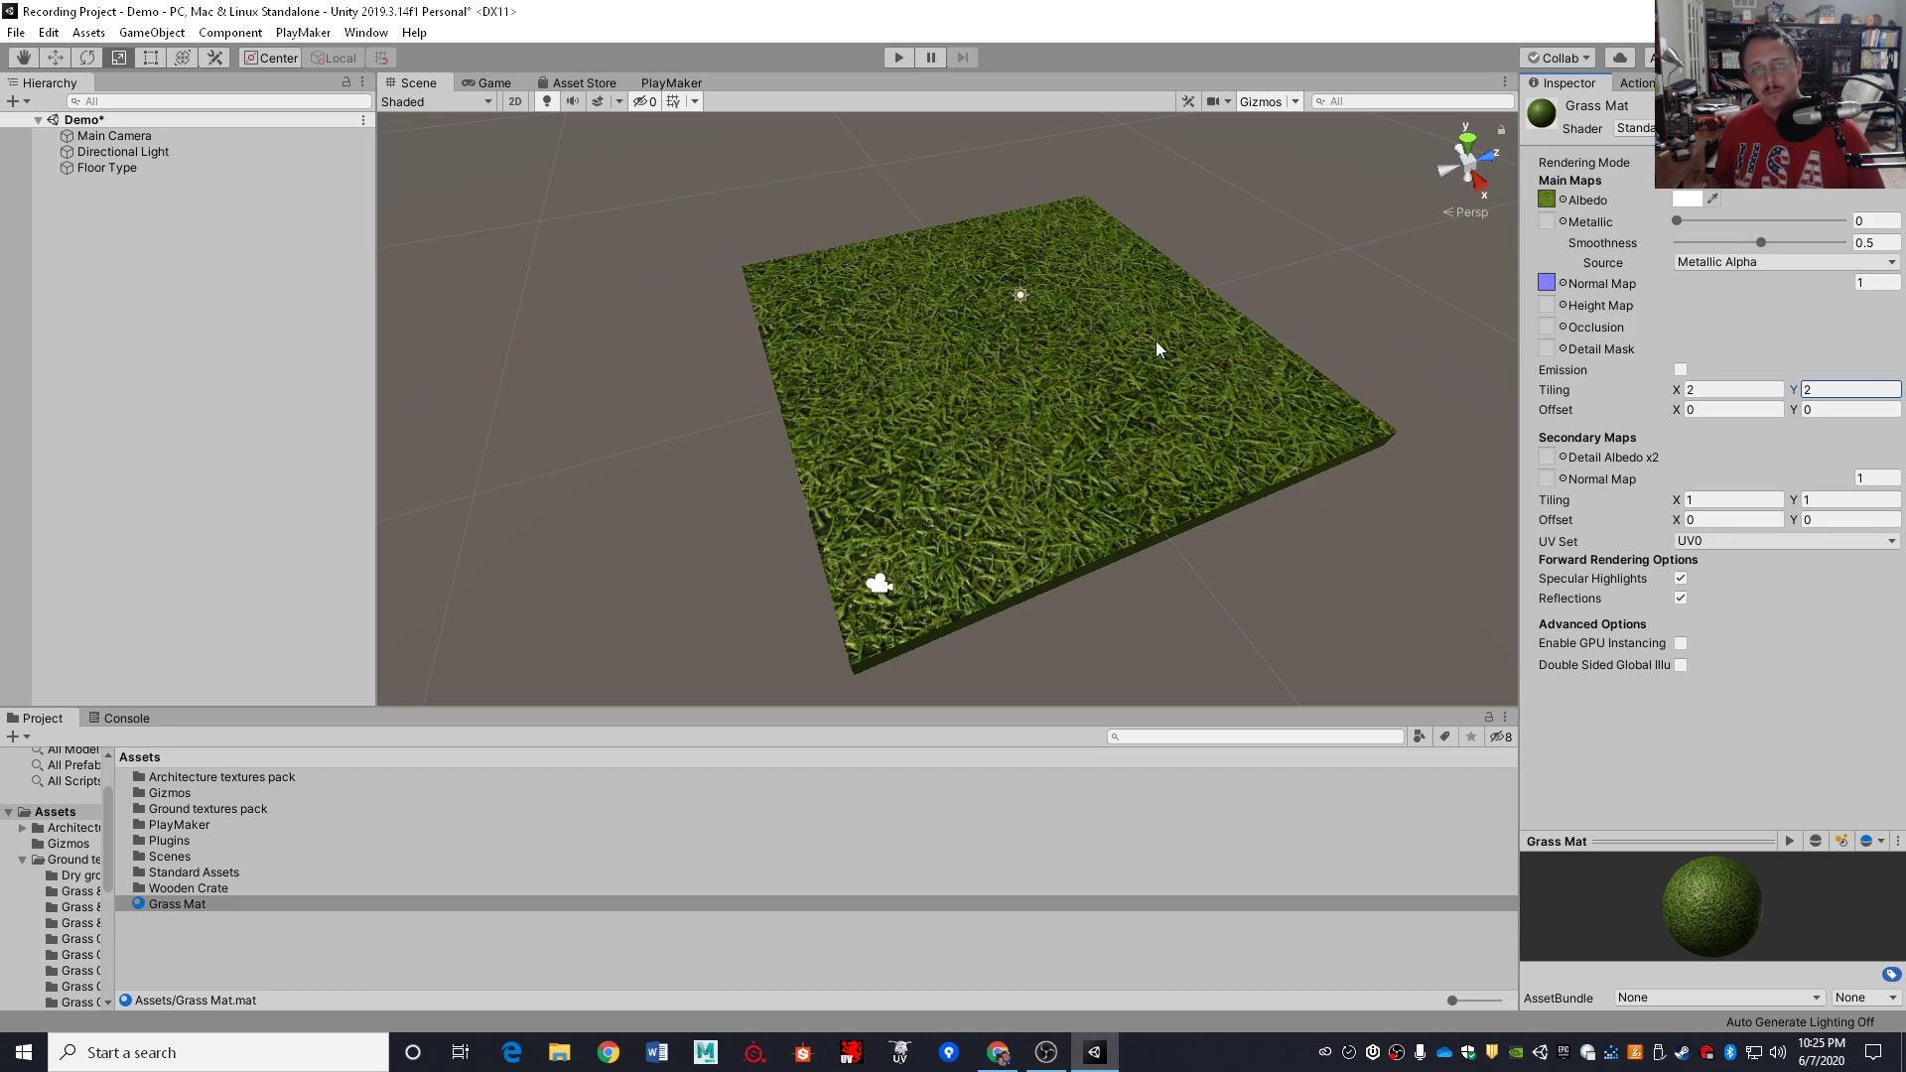
Set the main maps tiling of Grass Mat to 4 in both X and Y
click(1738, 390)
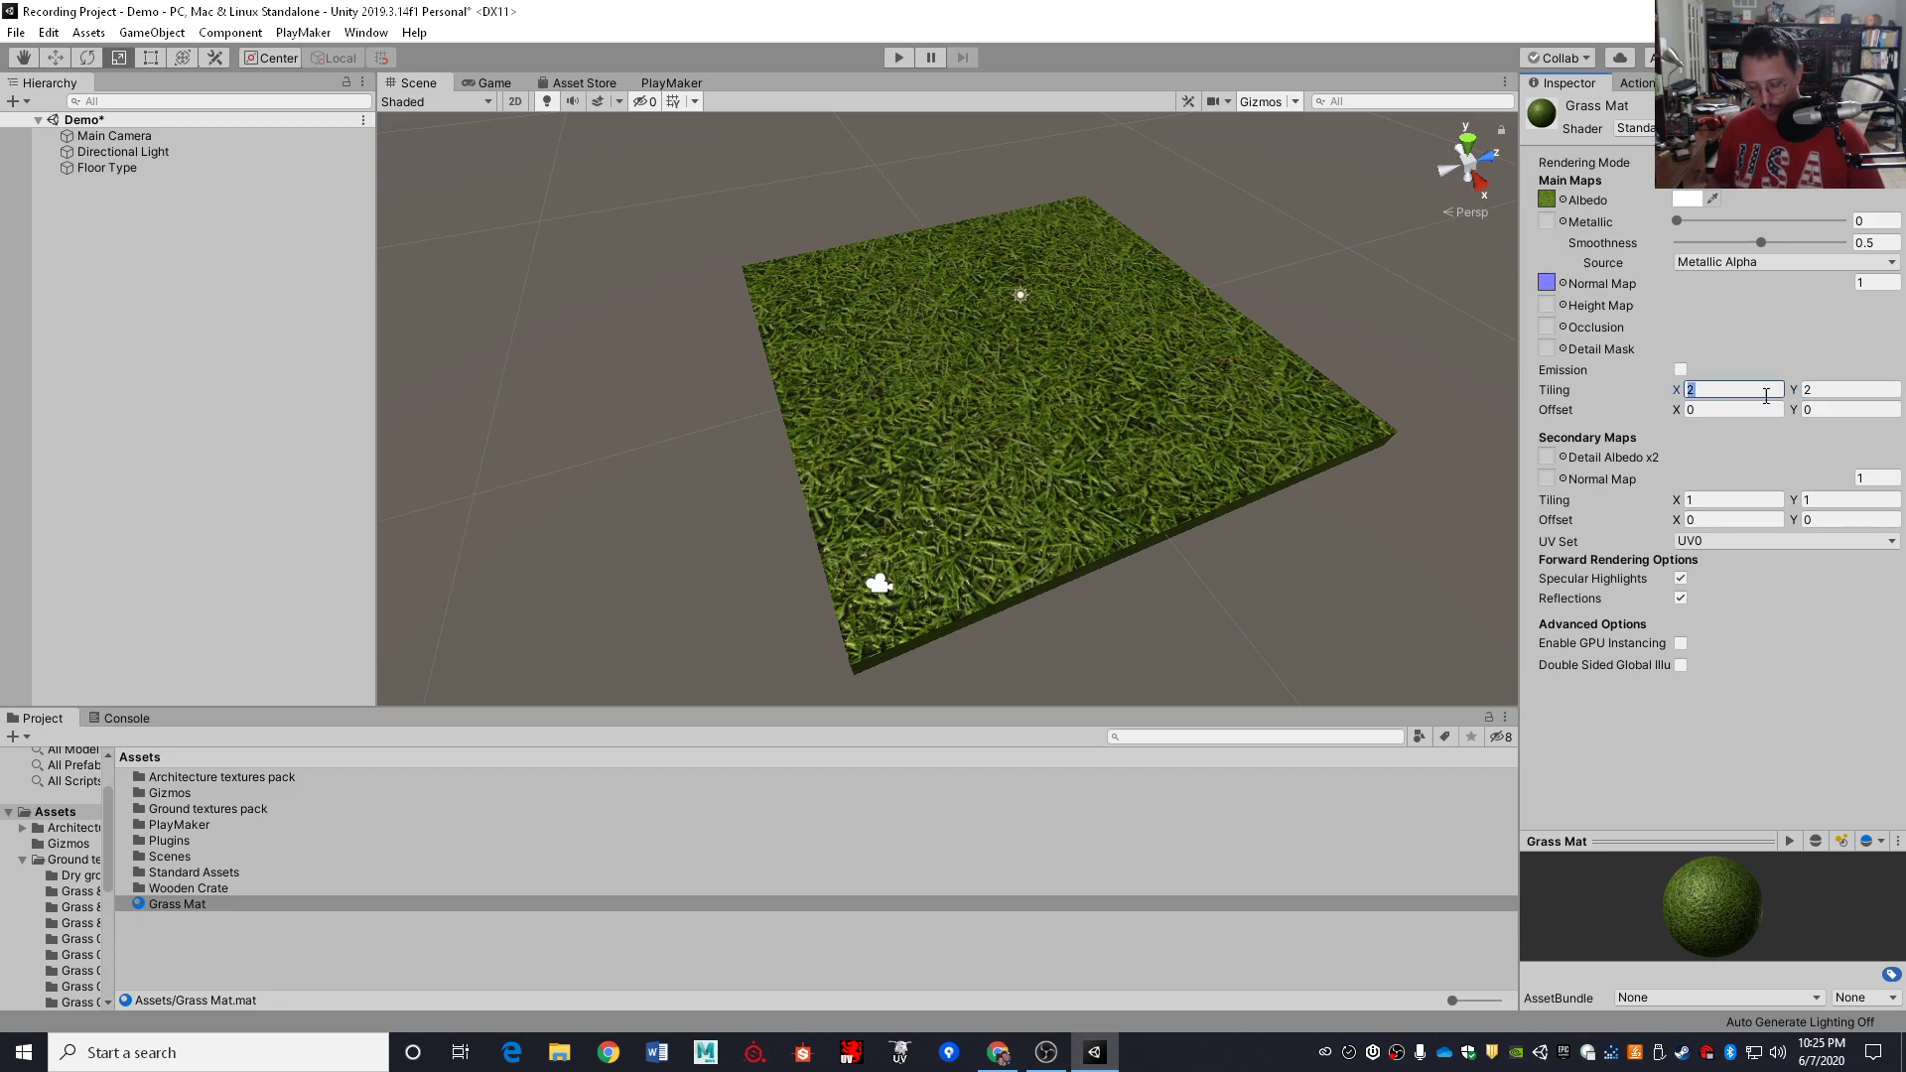
text(4)
key(Tab)
text(4)
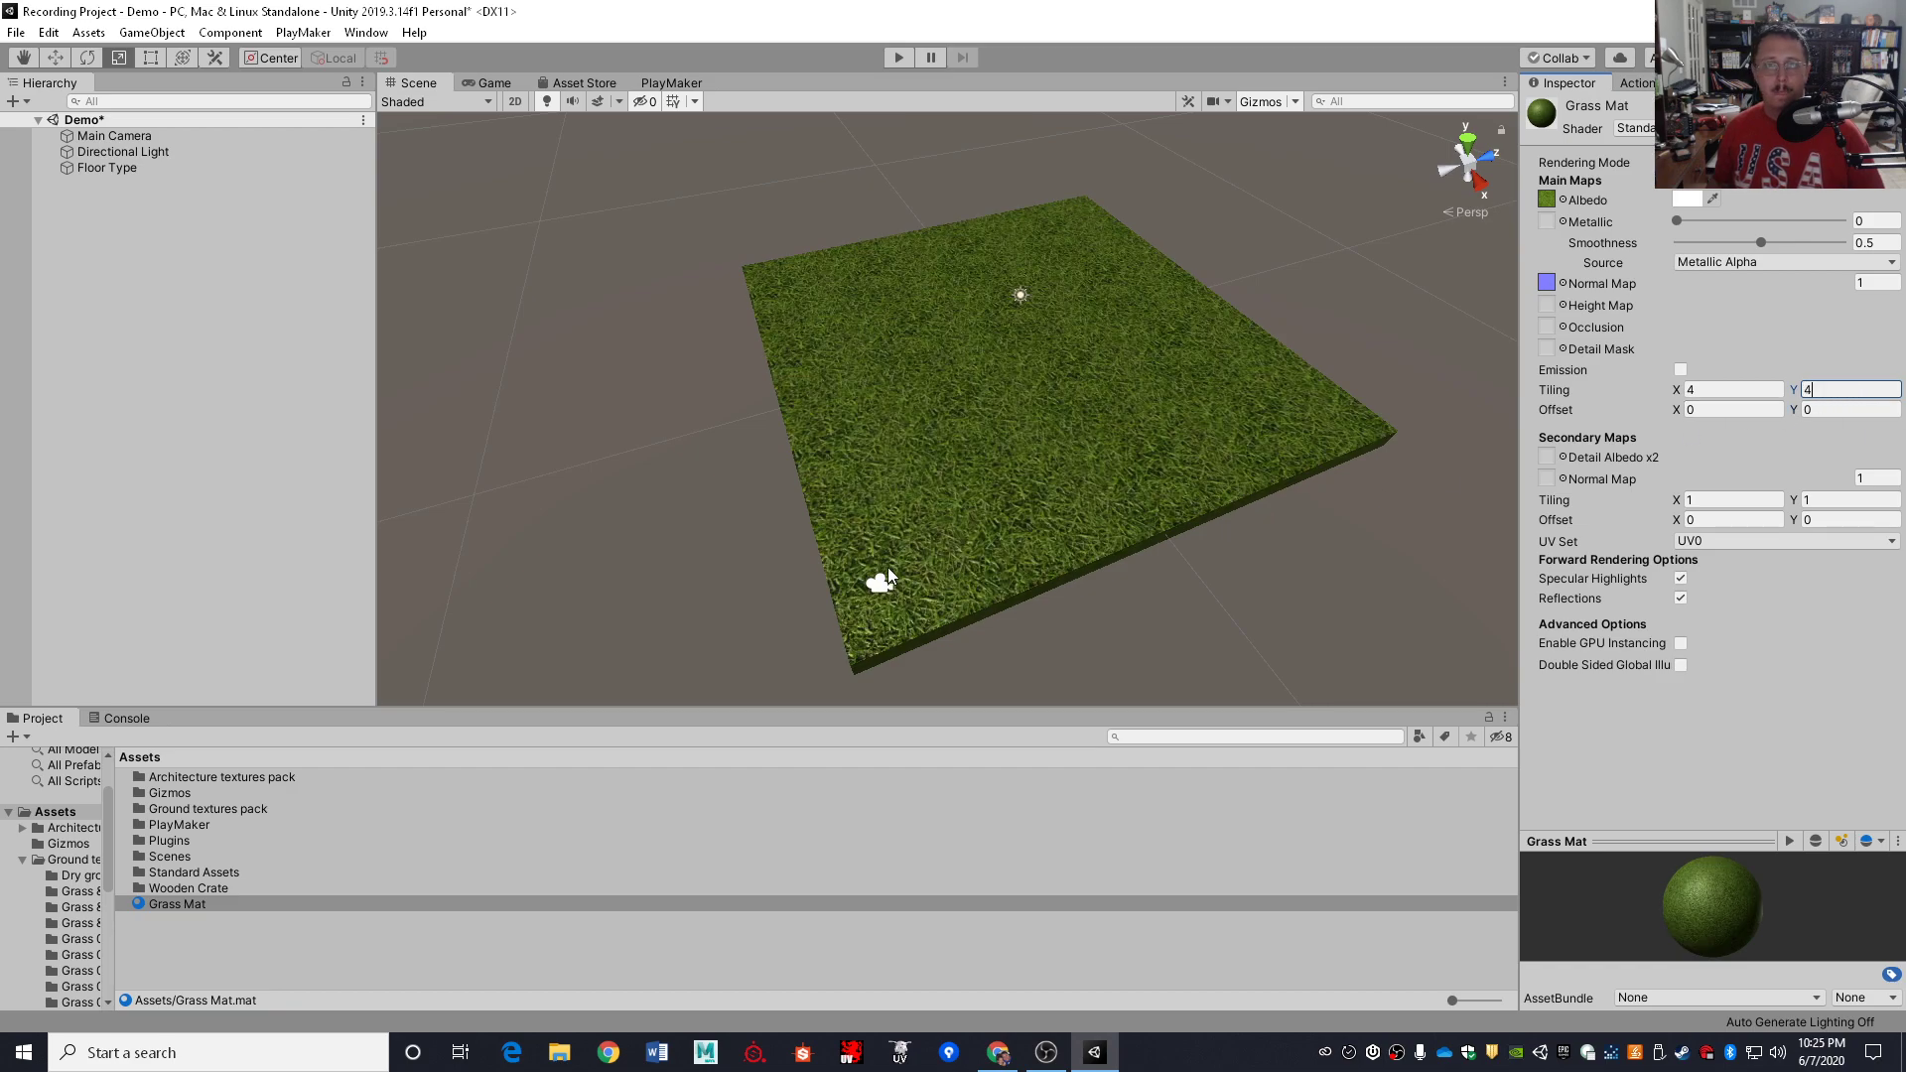
Try a 44 by 44 main maps tiling on Grass Mat and inspect the grass up close and in the Game view
text(4)
click(1711, 392)
text(4)
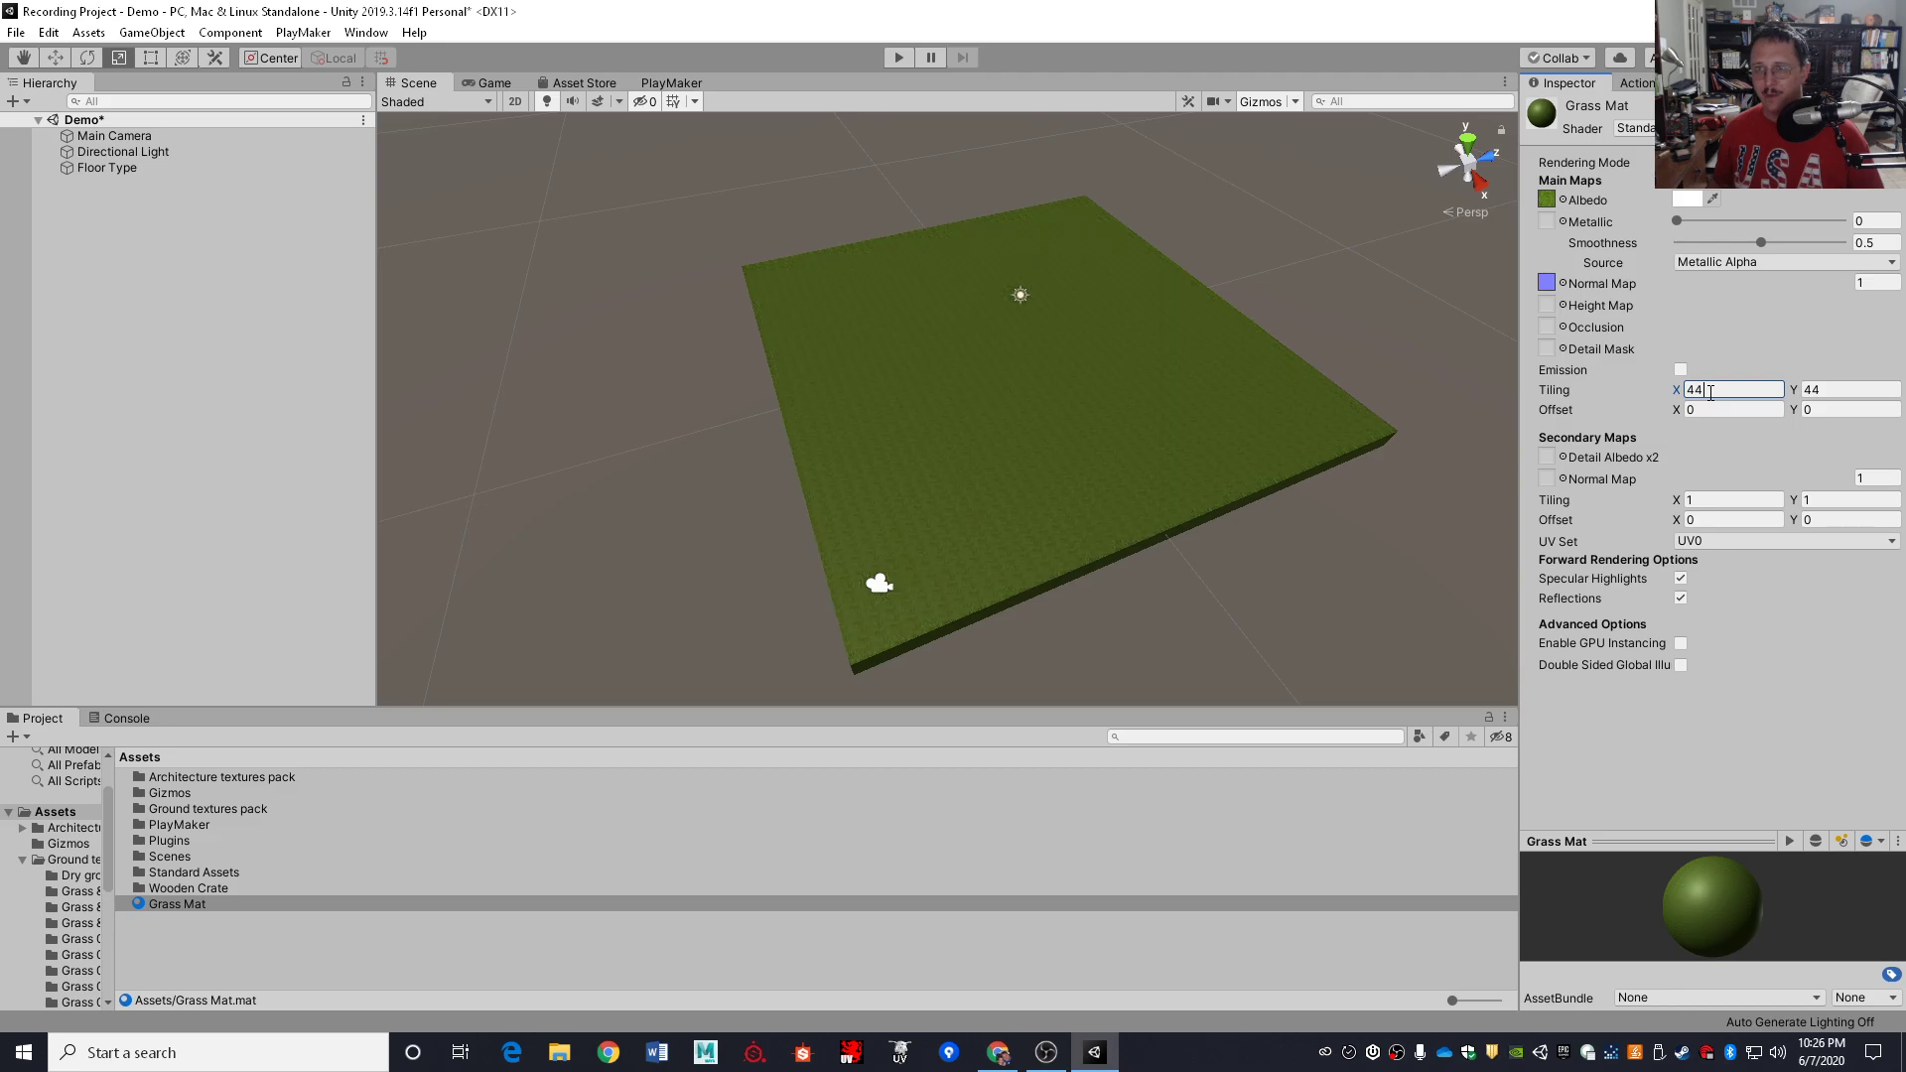
click(1336, 509)
right_drag(1320, 506, 1313, 290)
key(w)
click(496, 83)
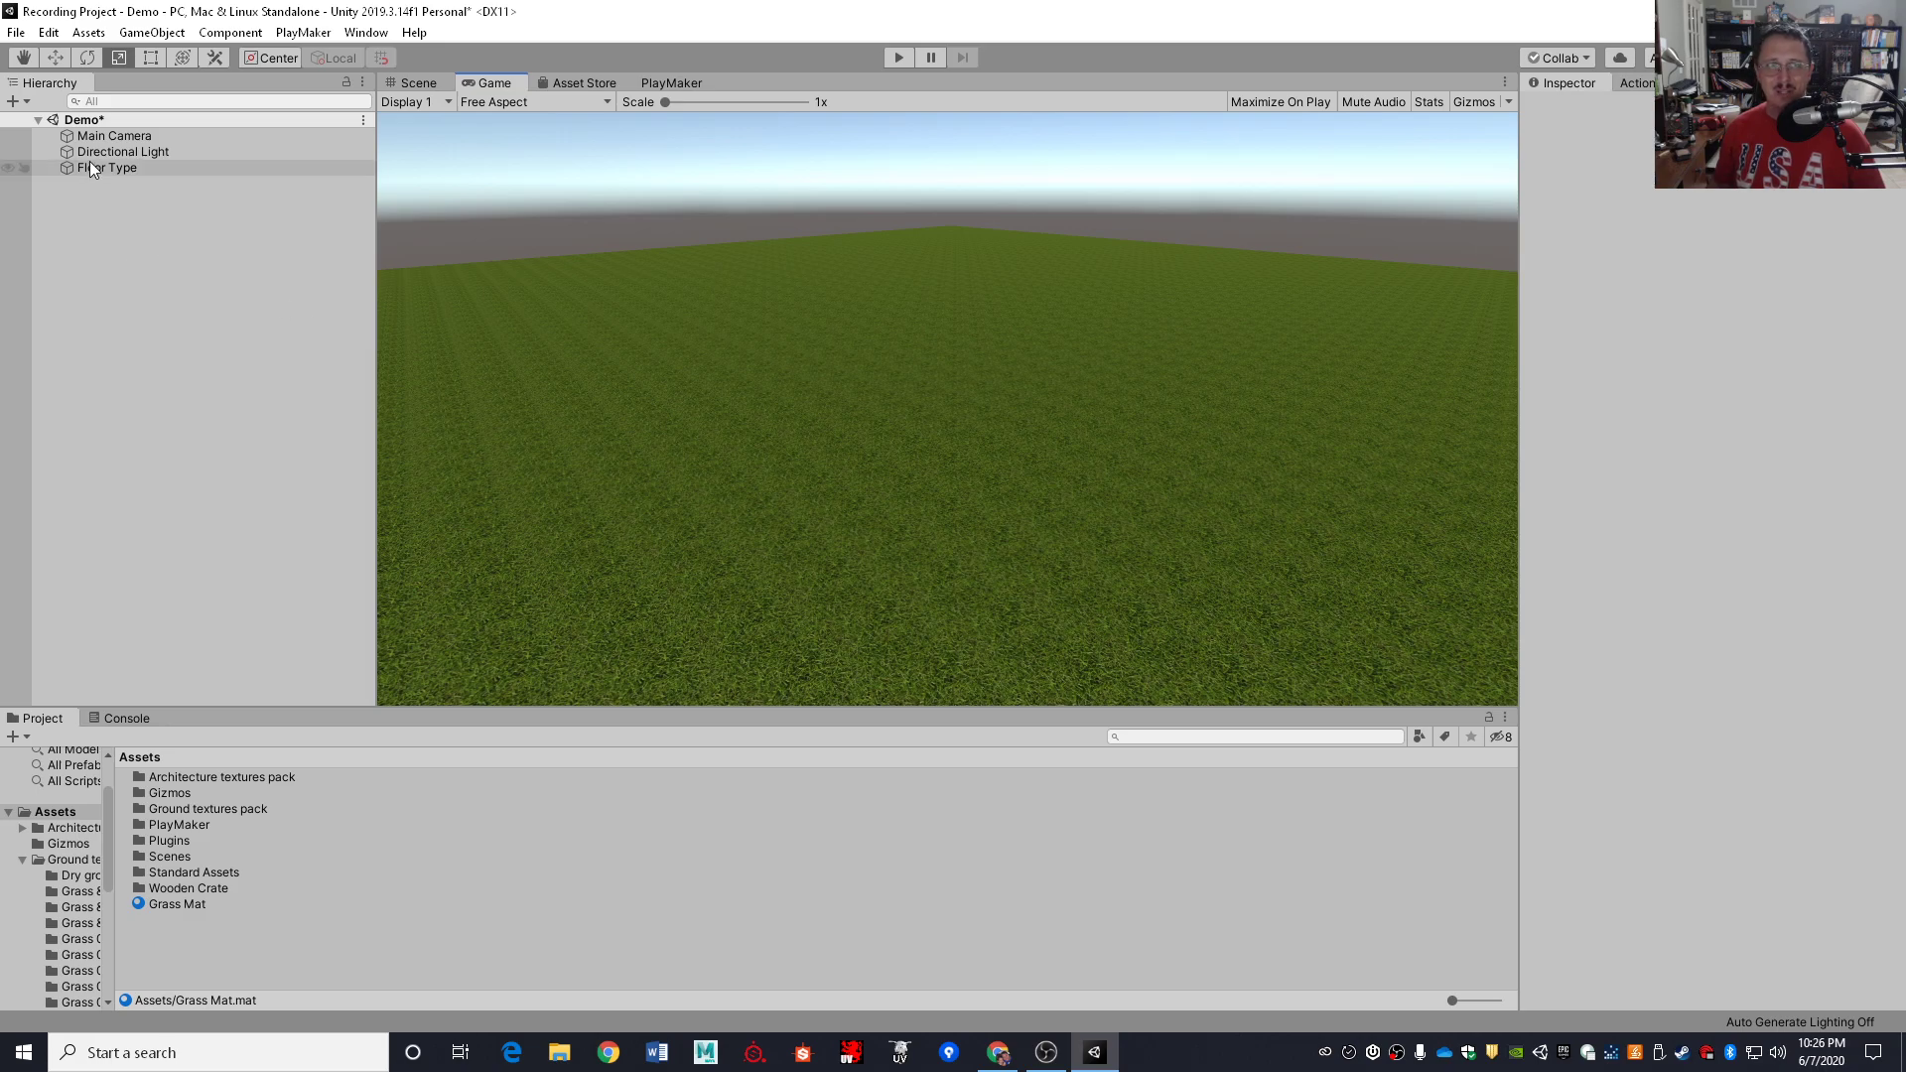
Set the main maps tiling of Grass Mat to 8 in X and 8 in Y, and save the Demo scene
click(204, 902)
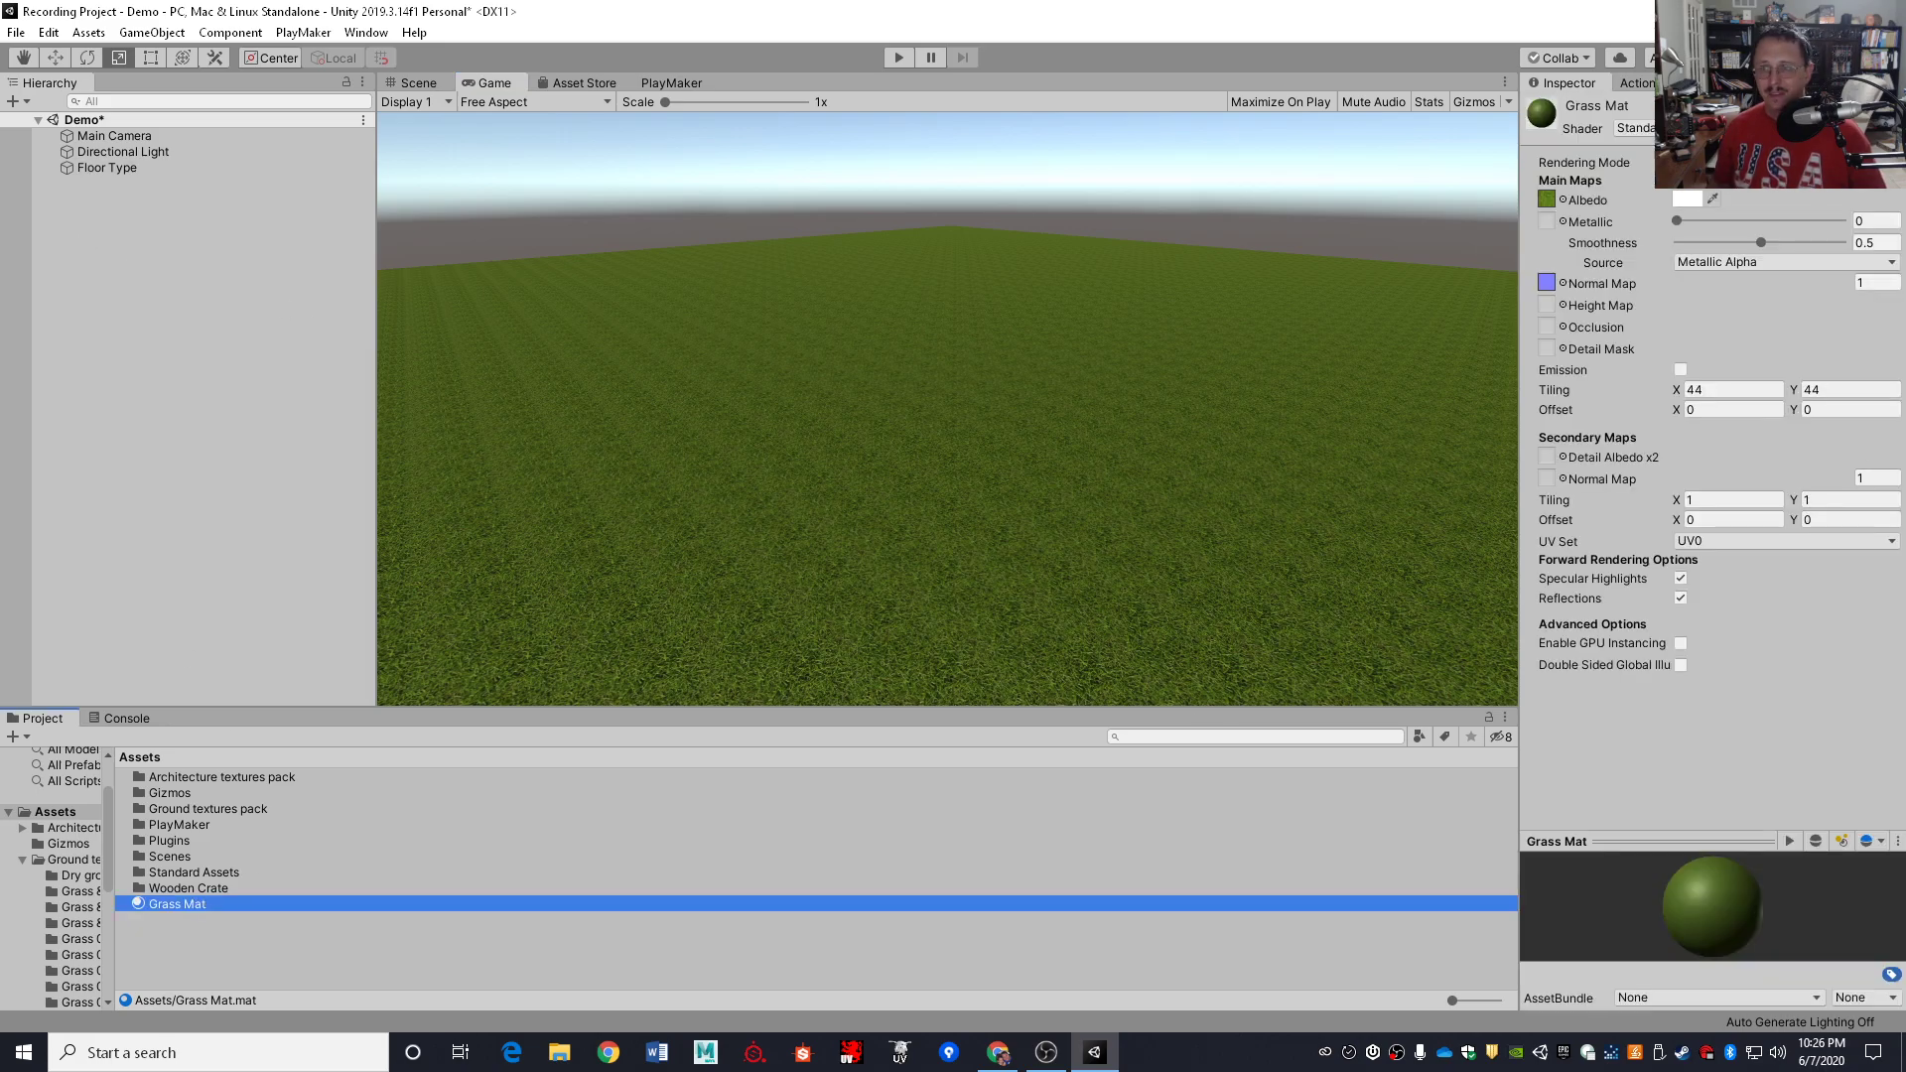
click(1743, 391)
text(8)
click(1876, 390)
text(8)
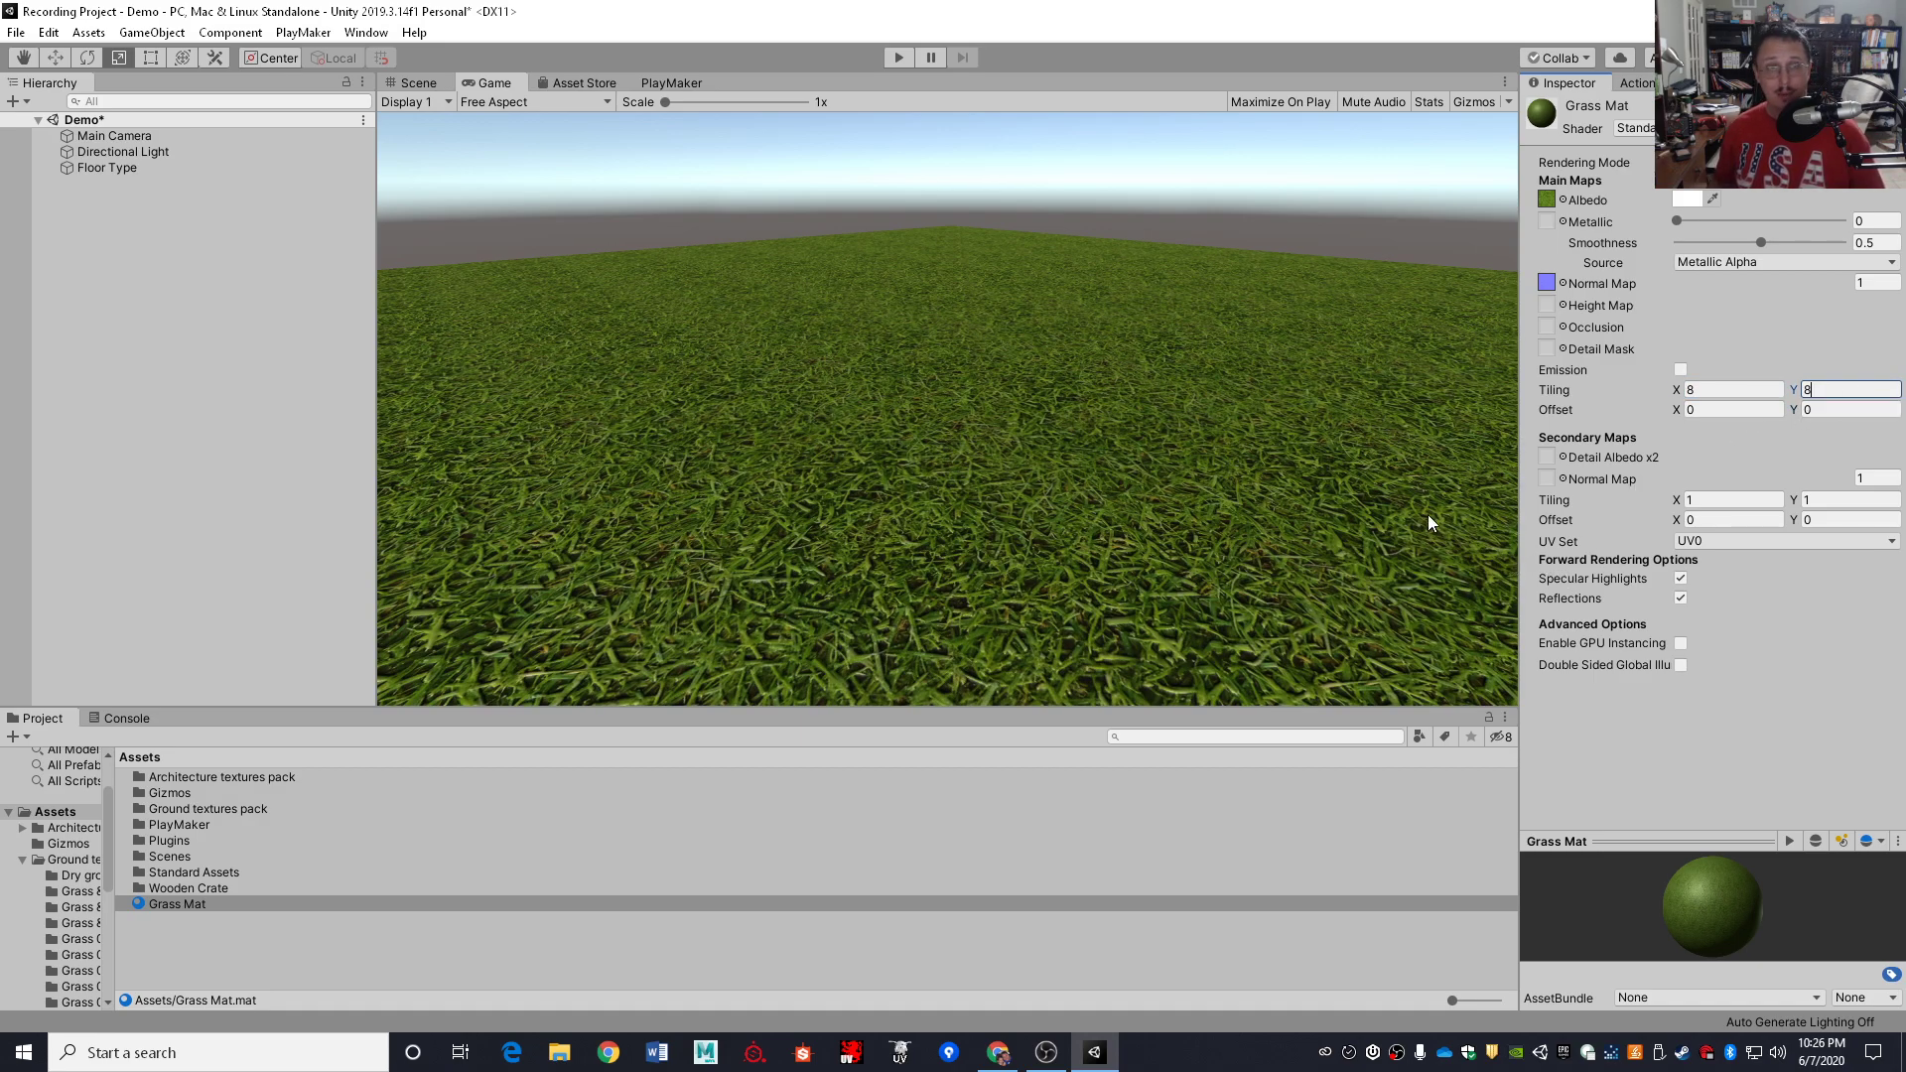
click(1727, 390)
click(1833, 393)
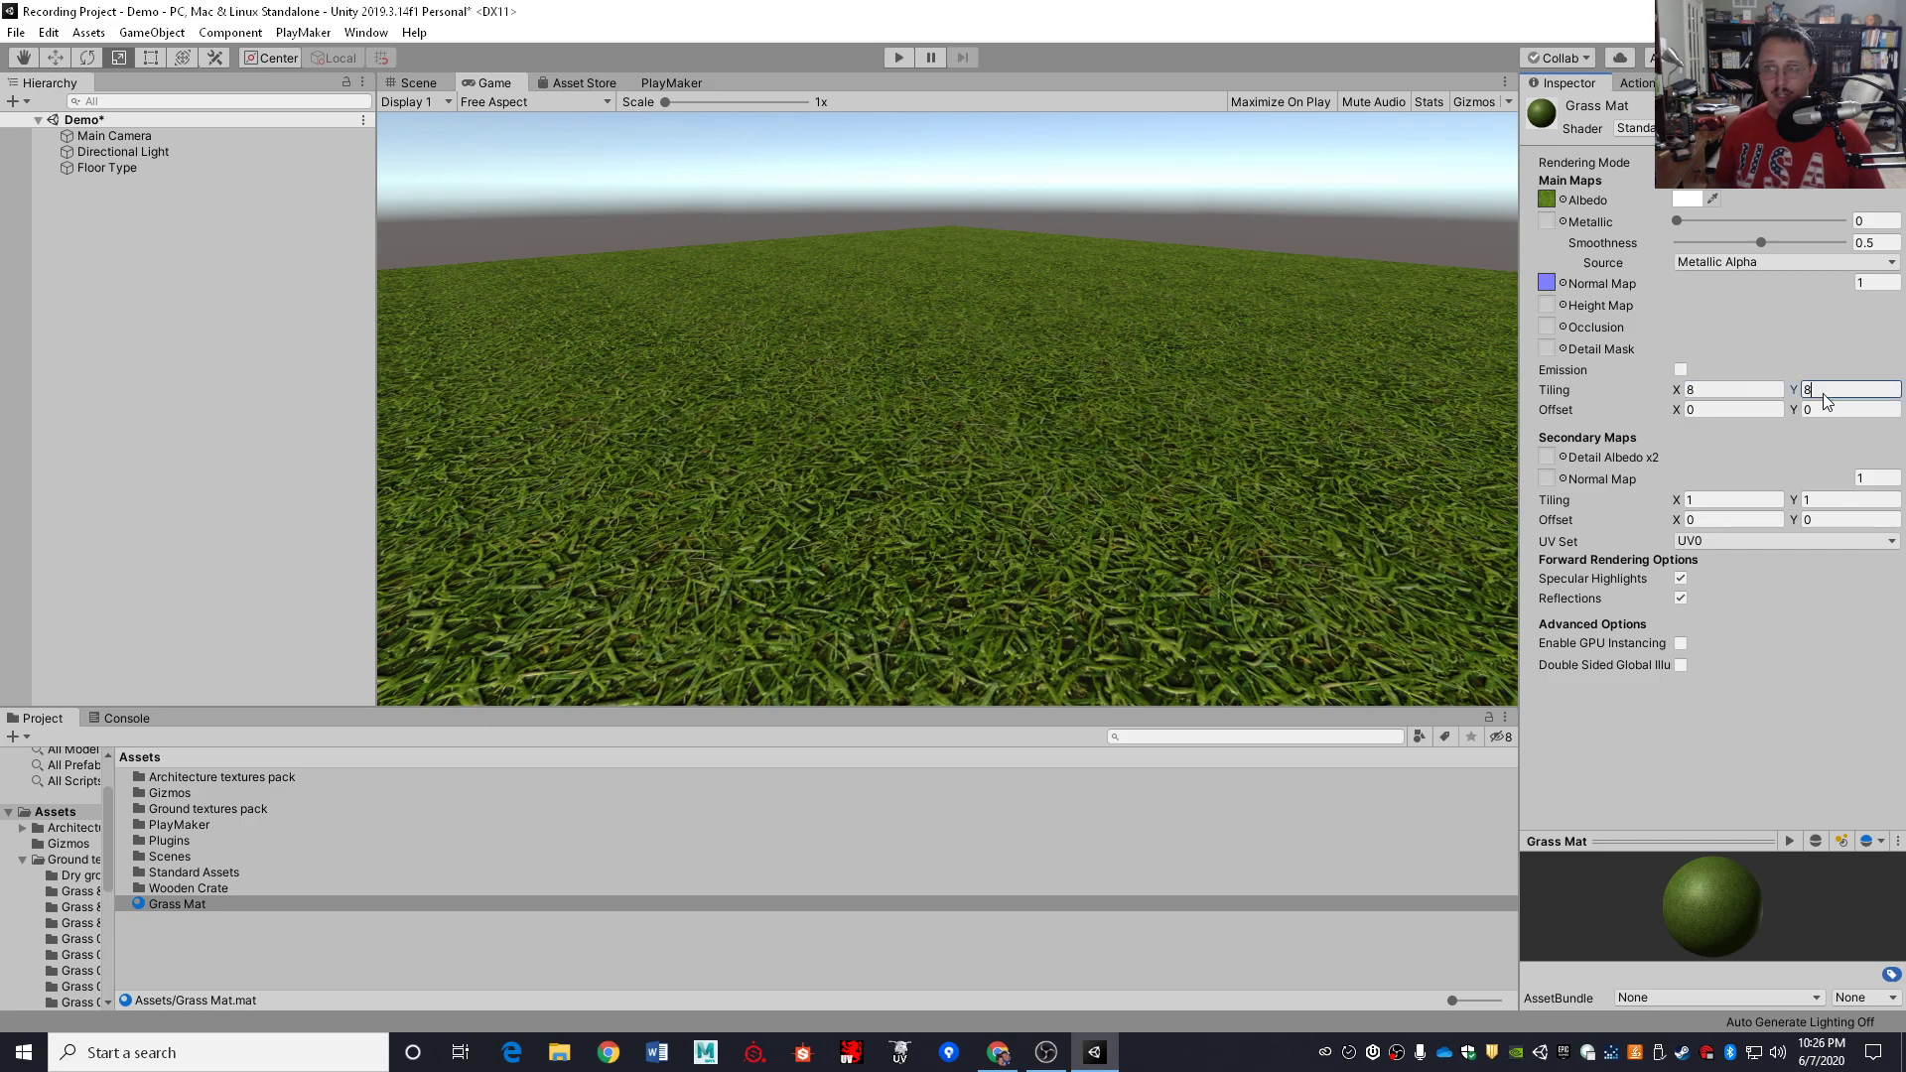
key(Return)
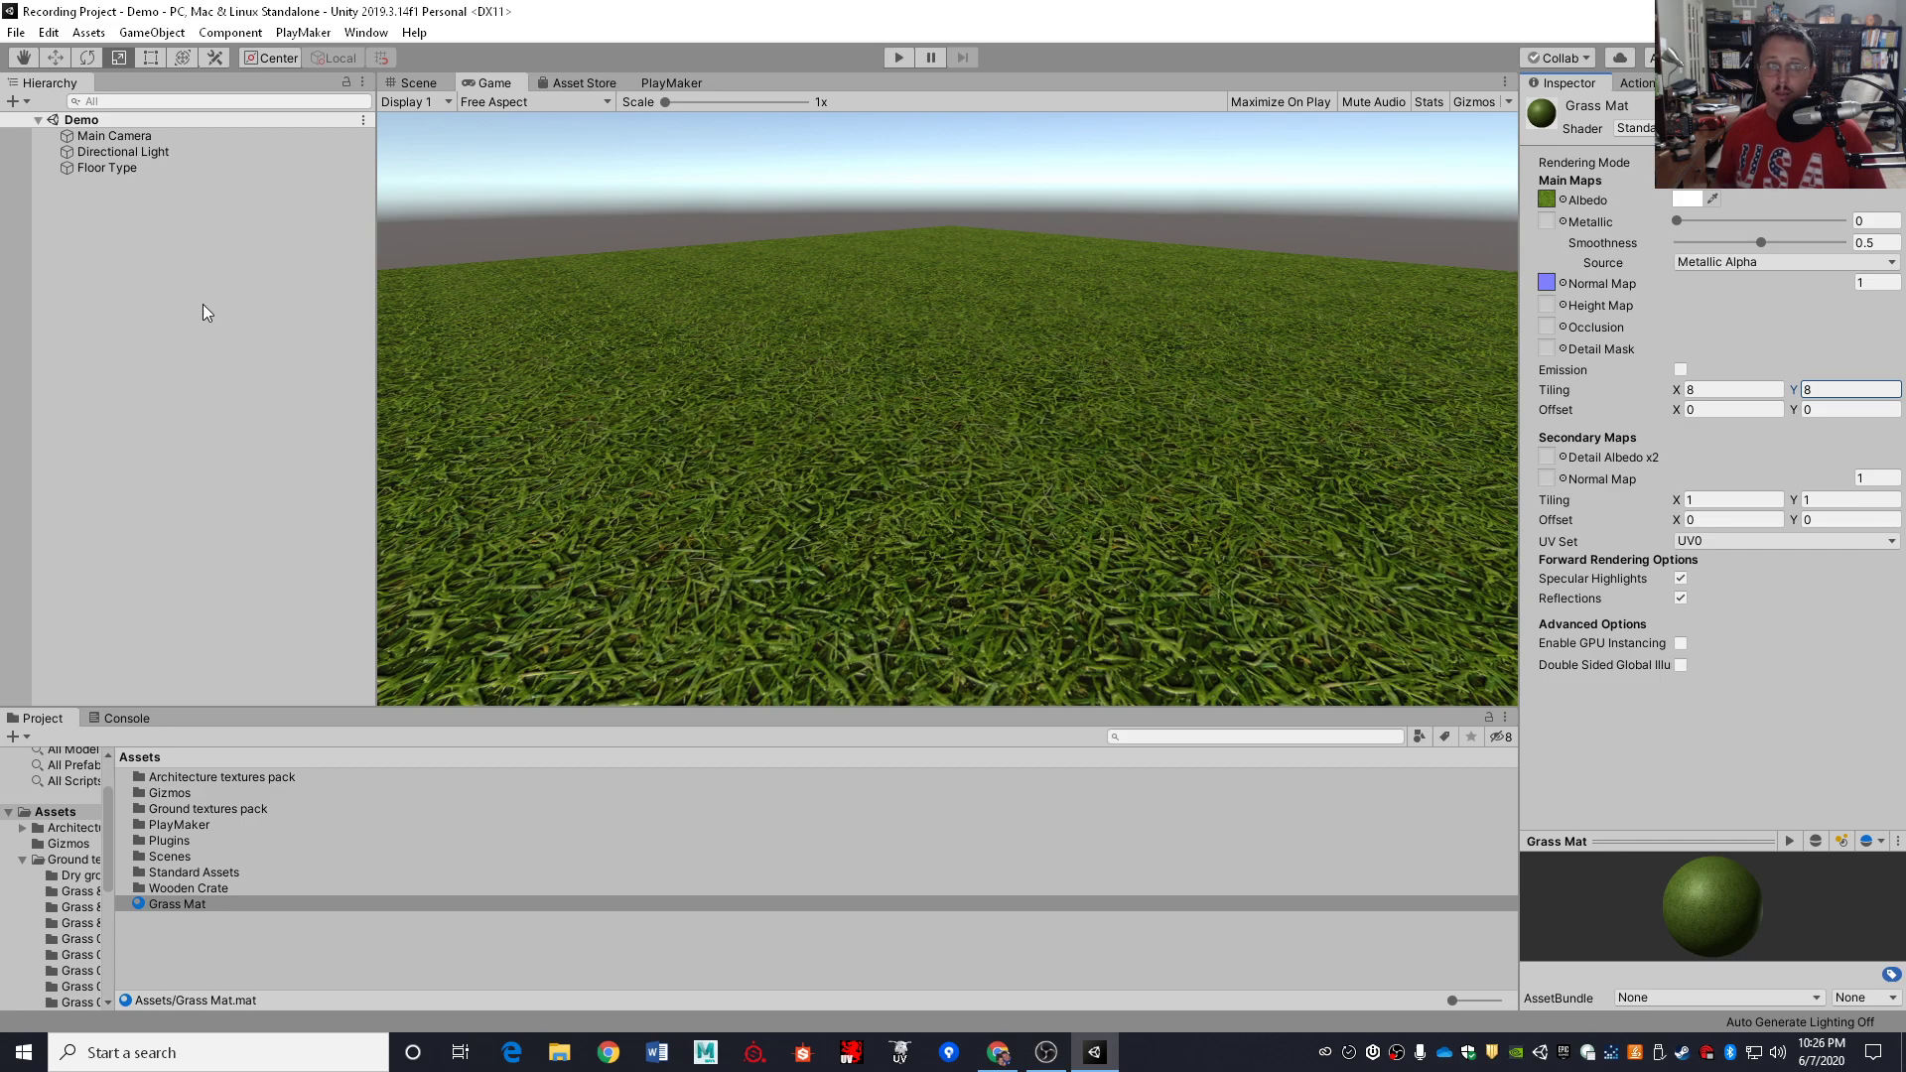
Examine the floor's side faces in the Scene view and compare them with what the Game view shows
click(139, 259)
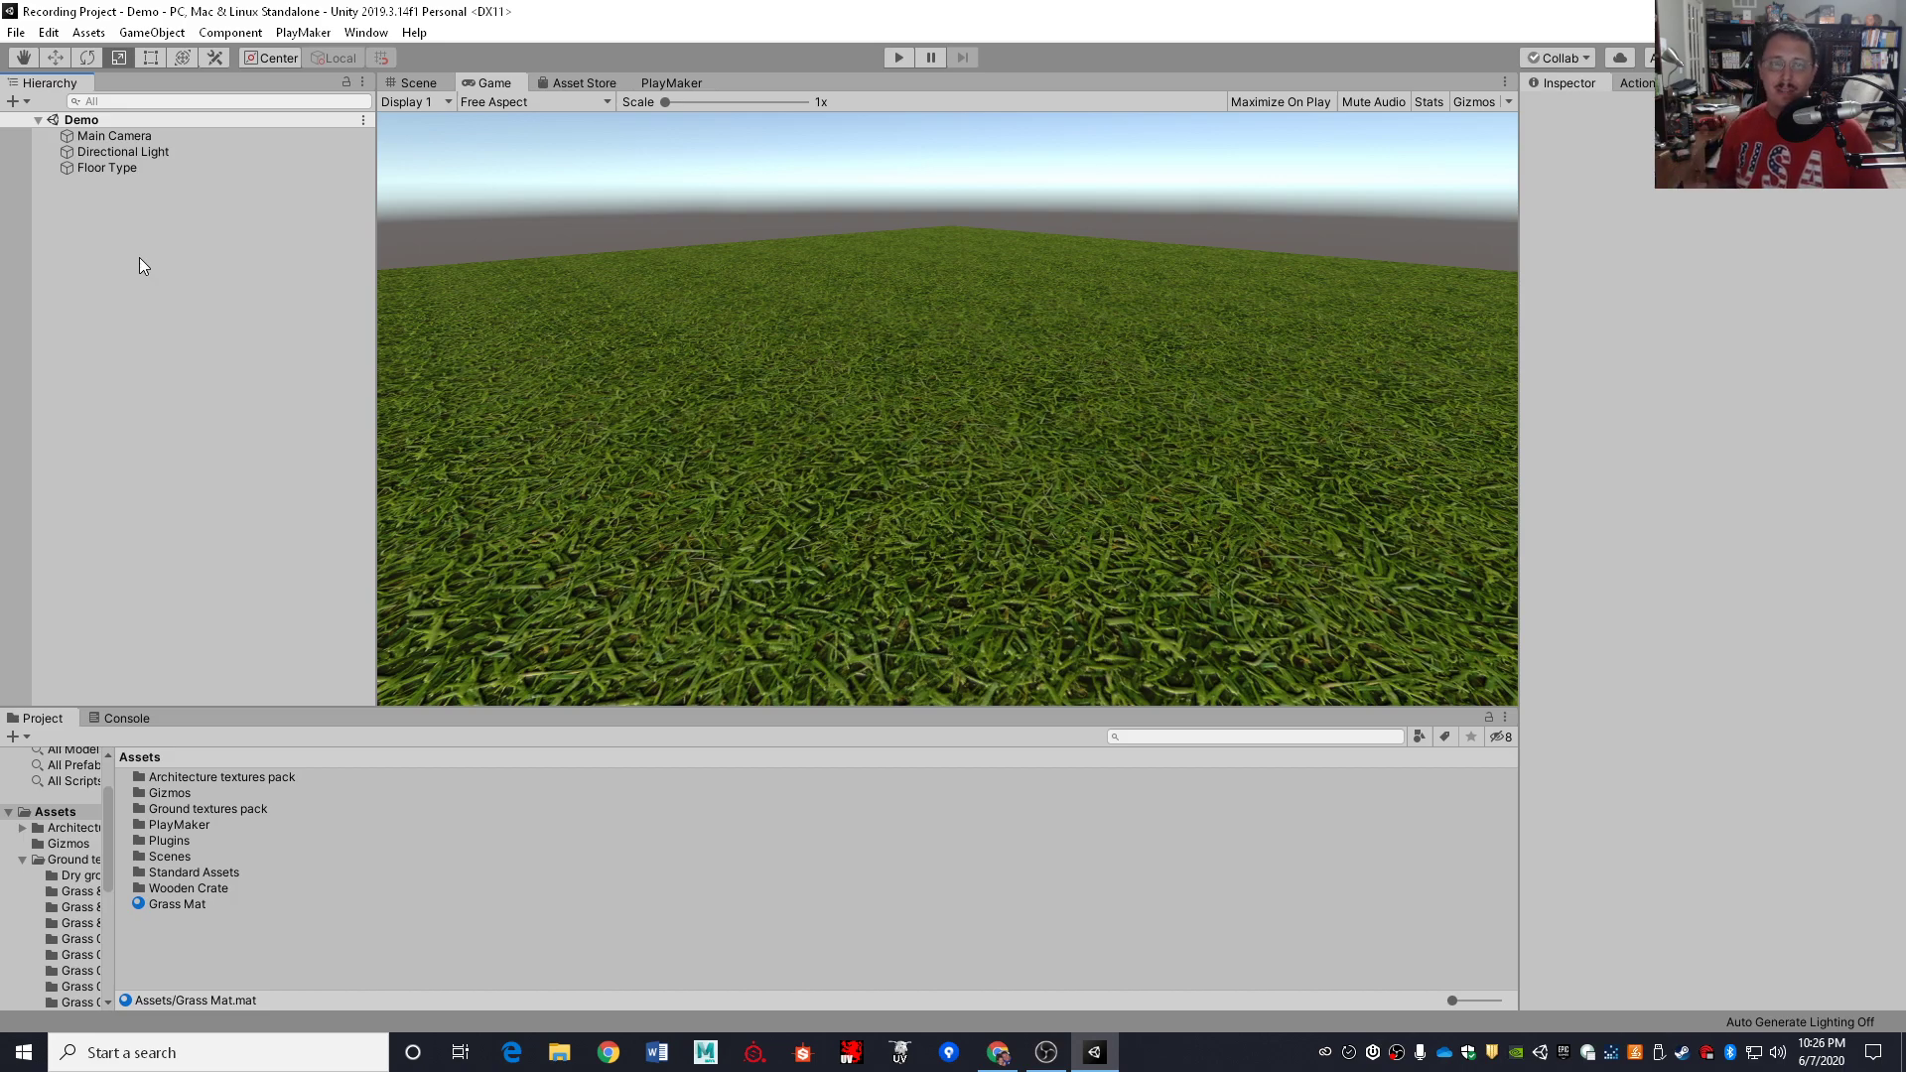
click(417, 83)
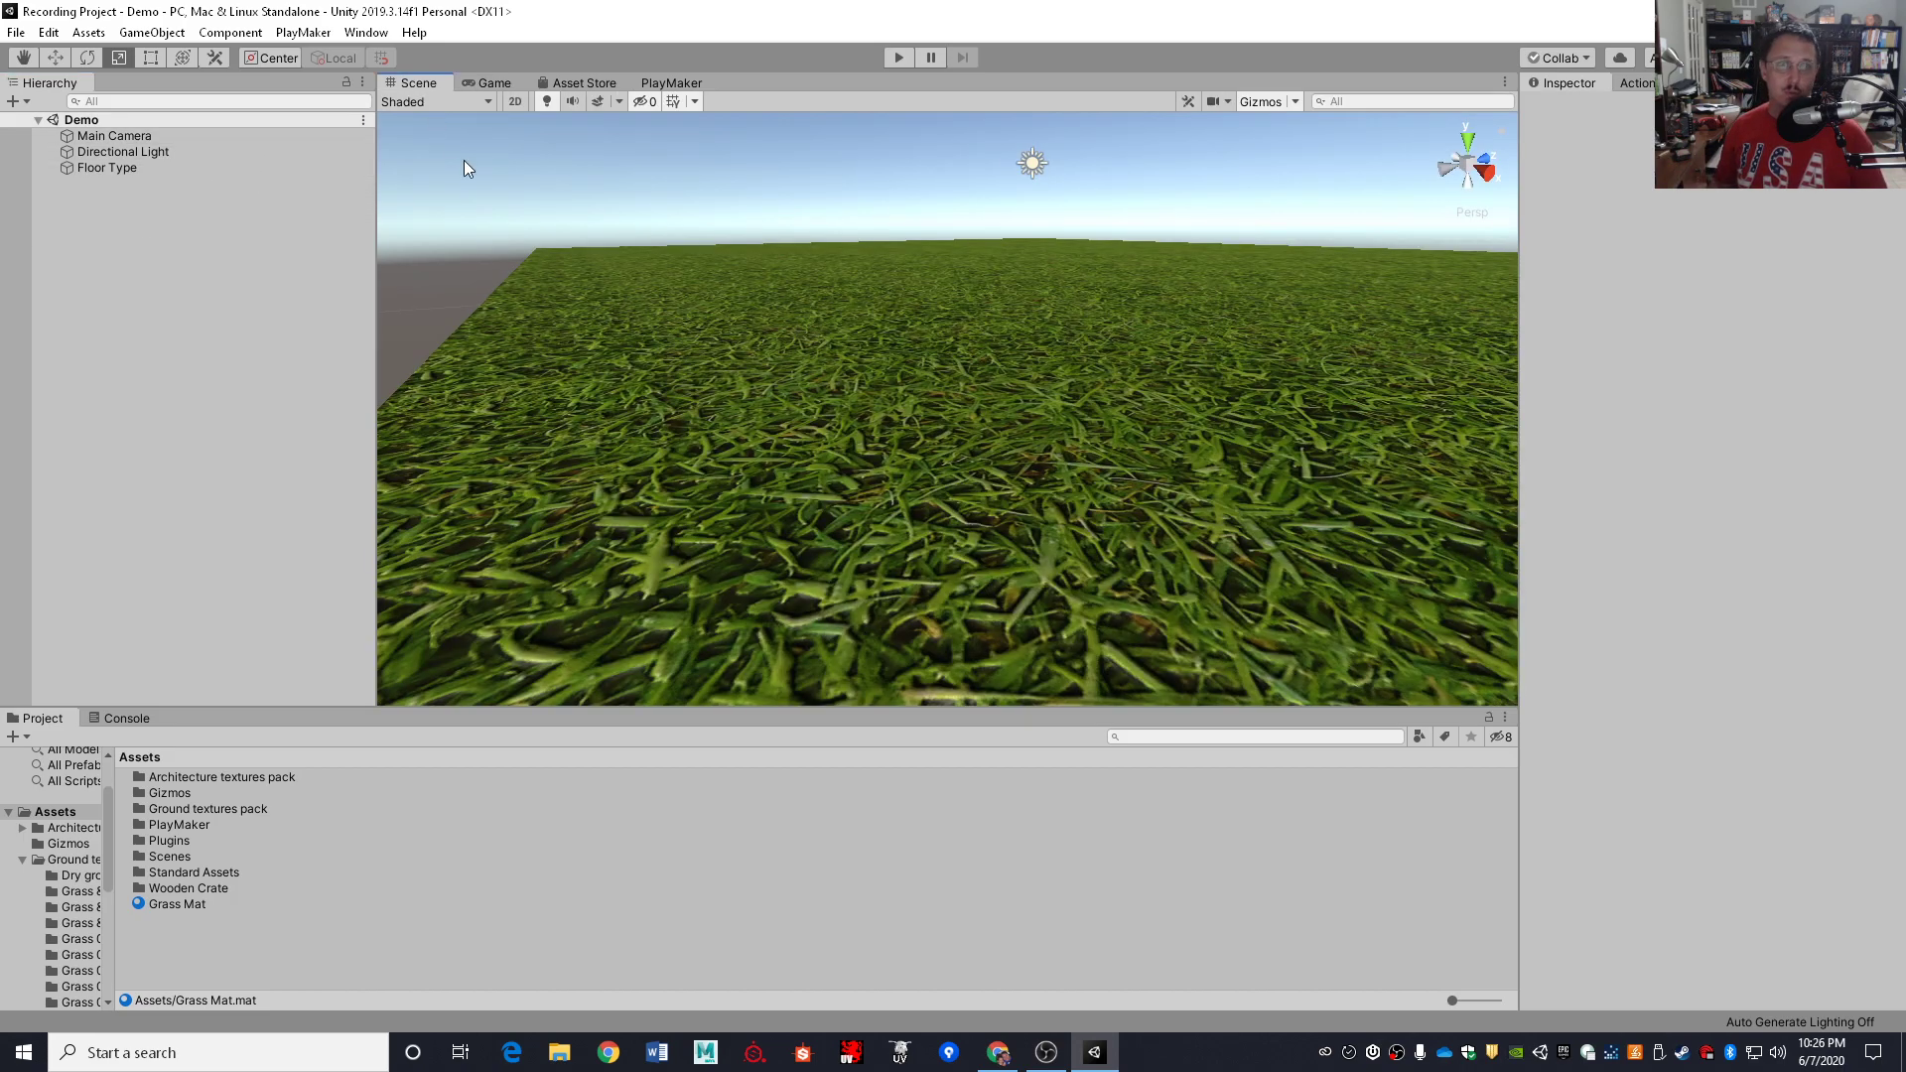
alt+drag(829, 331, 1091, 336)
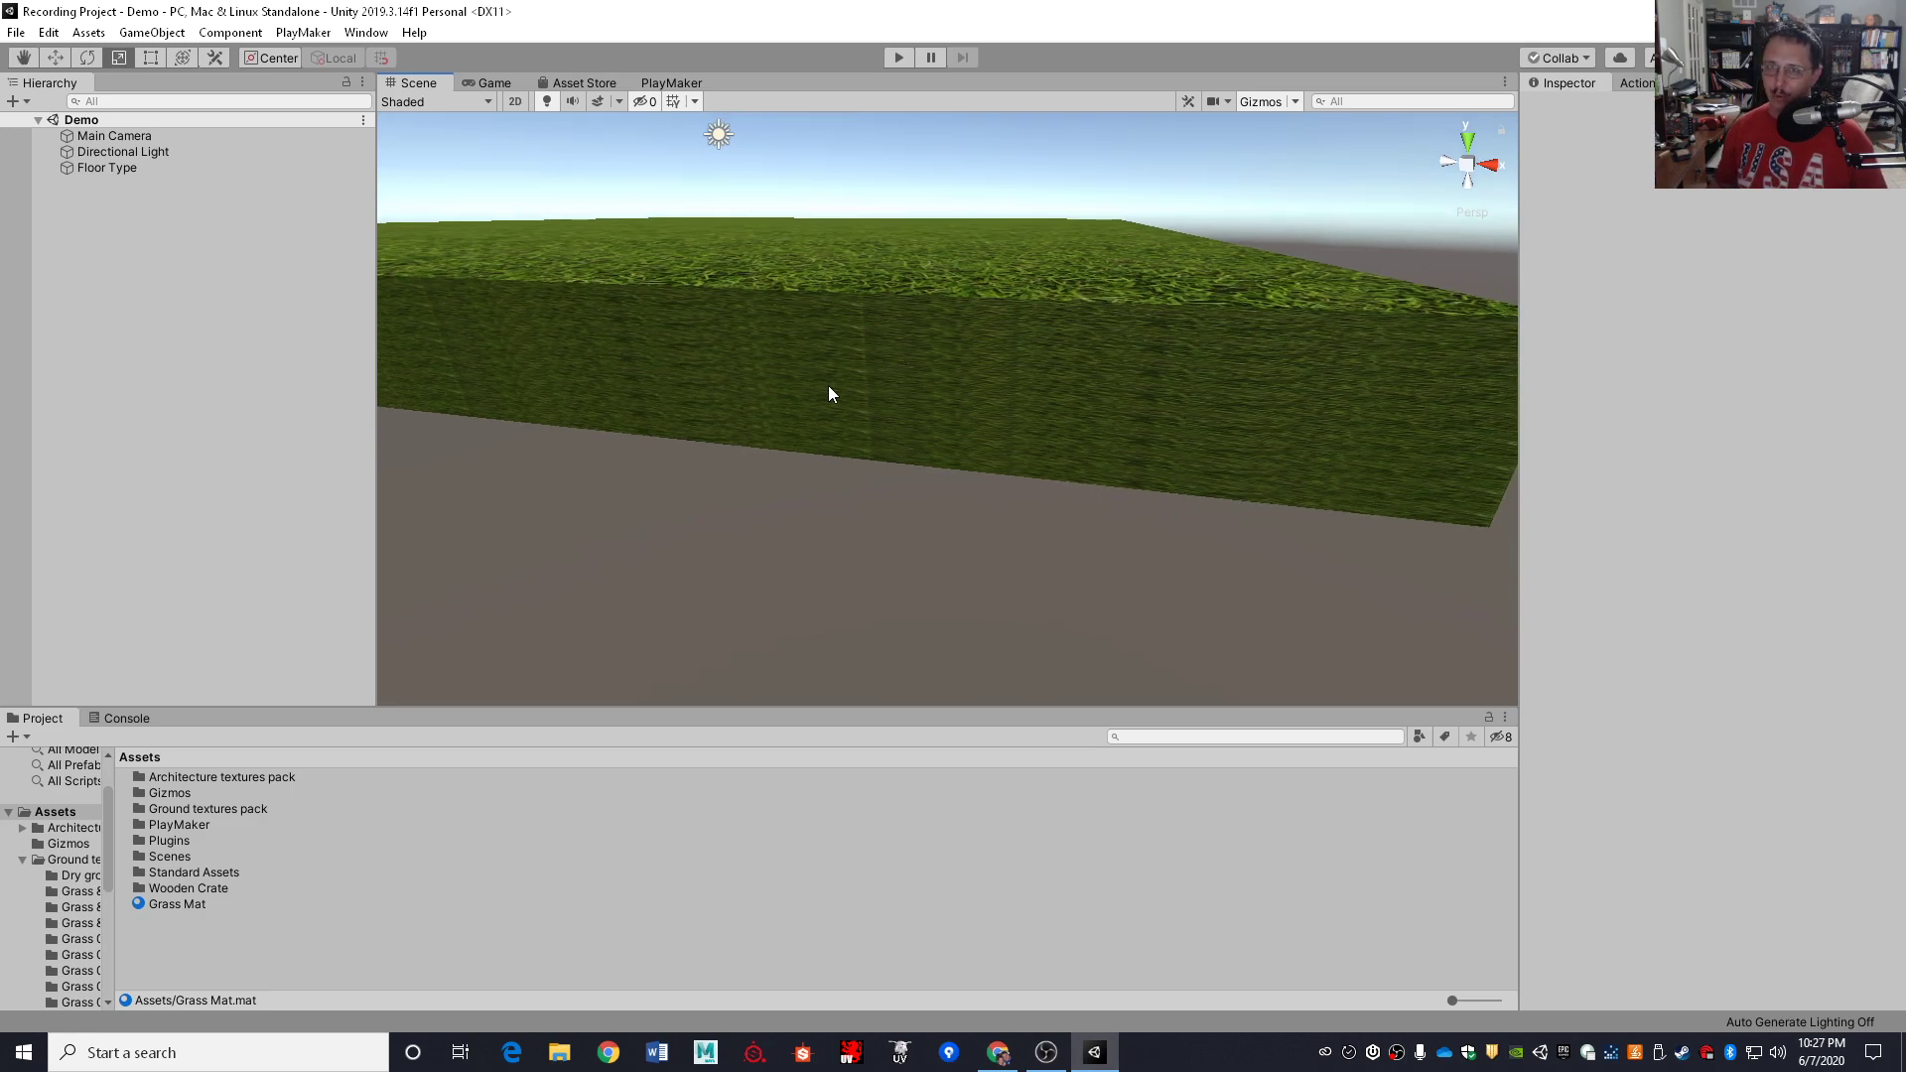
alt+drag(830, 393, 534, 205)
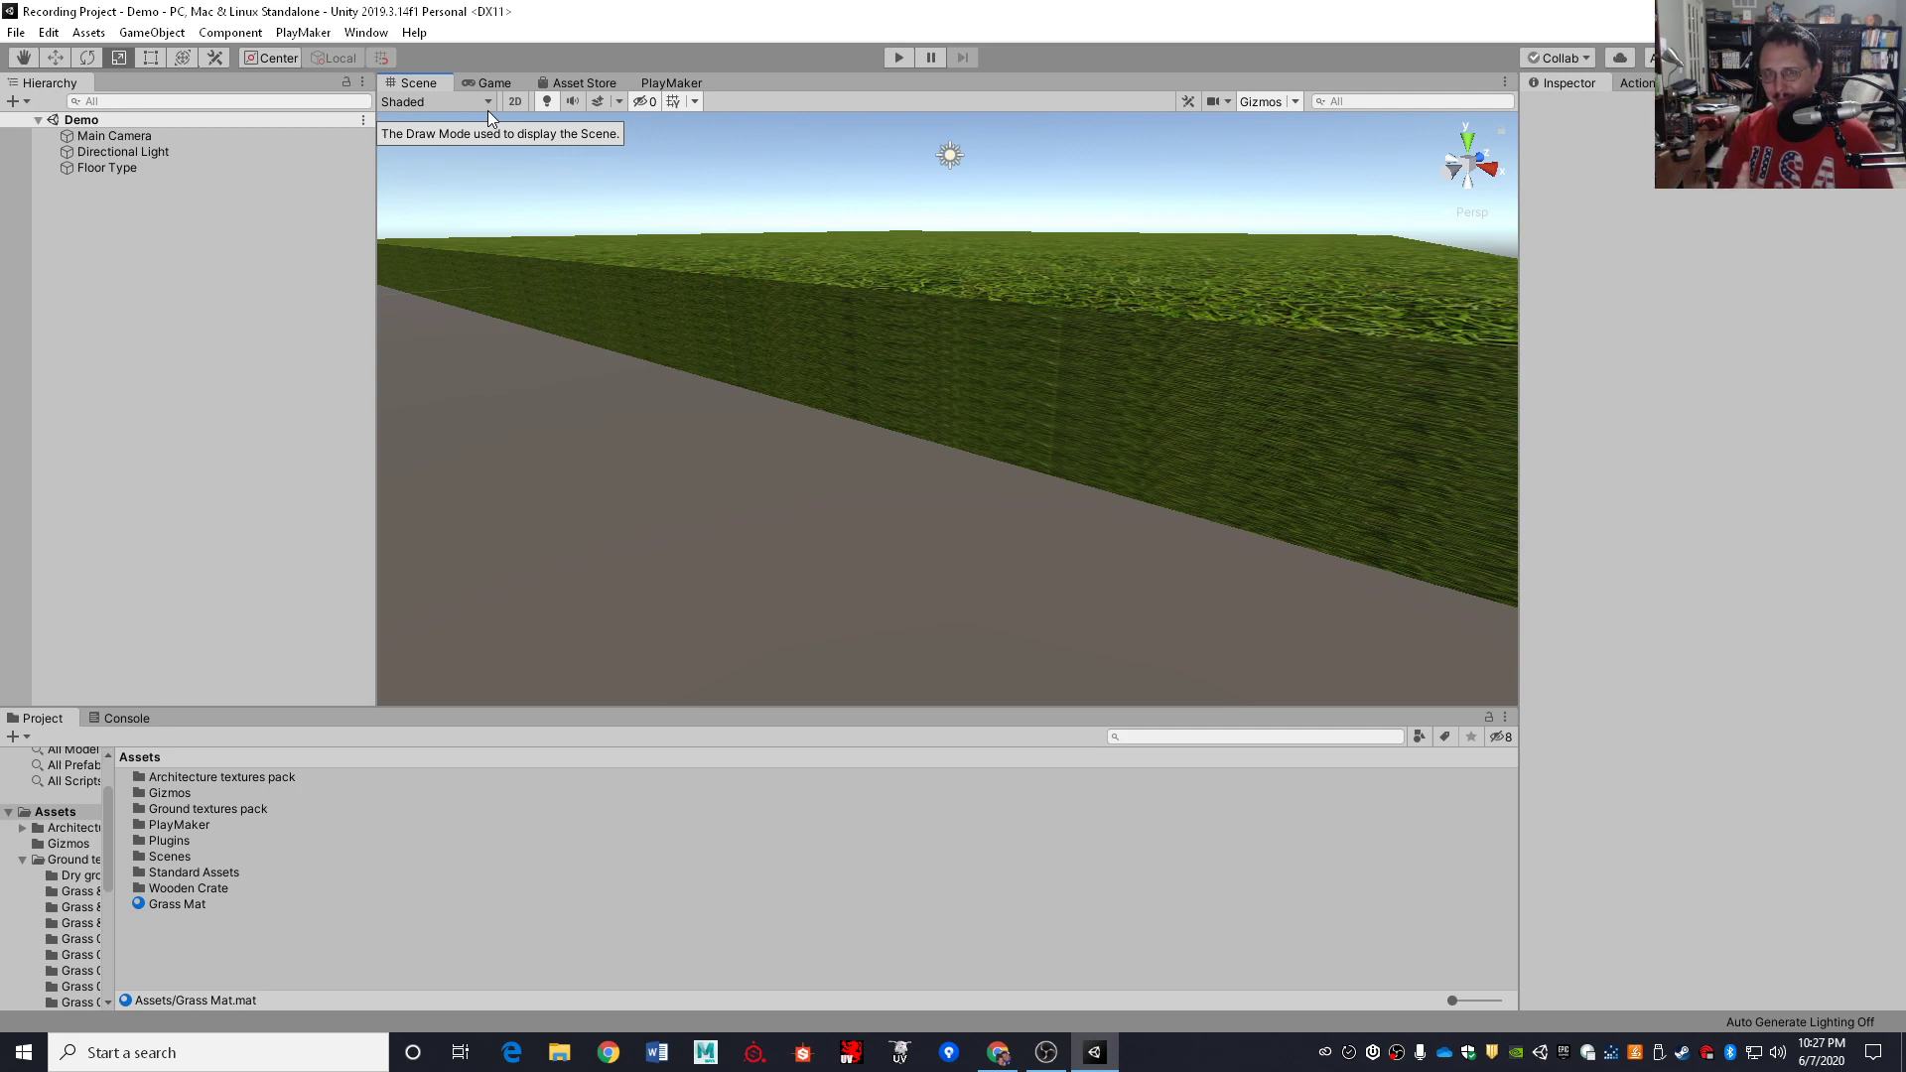
click(482, 83)
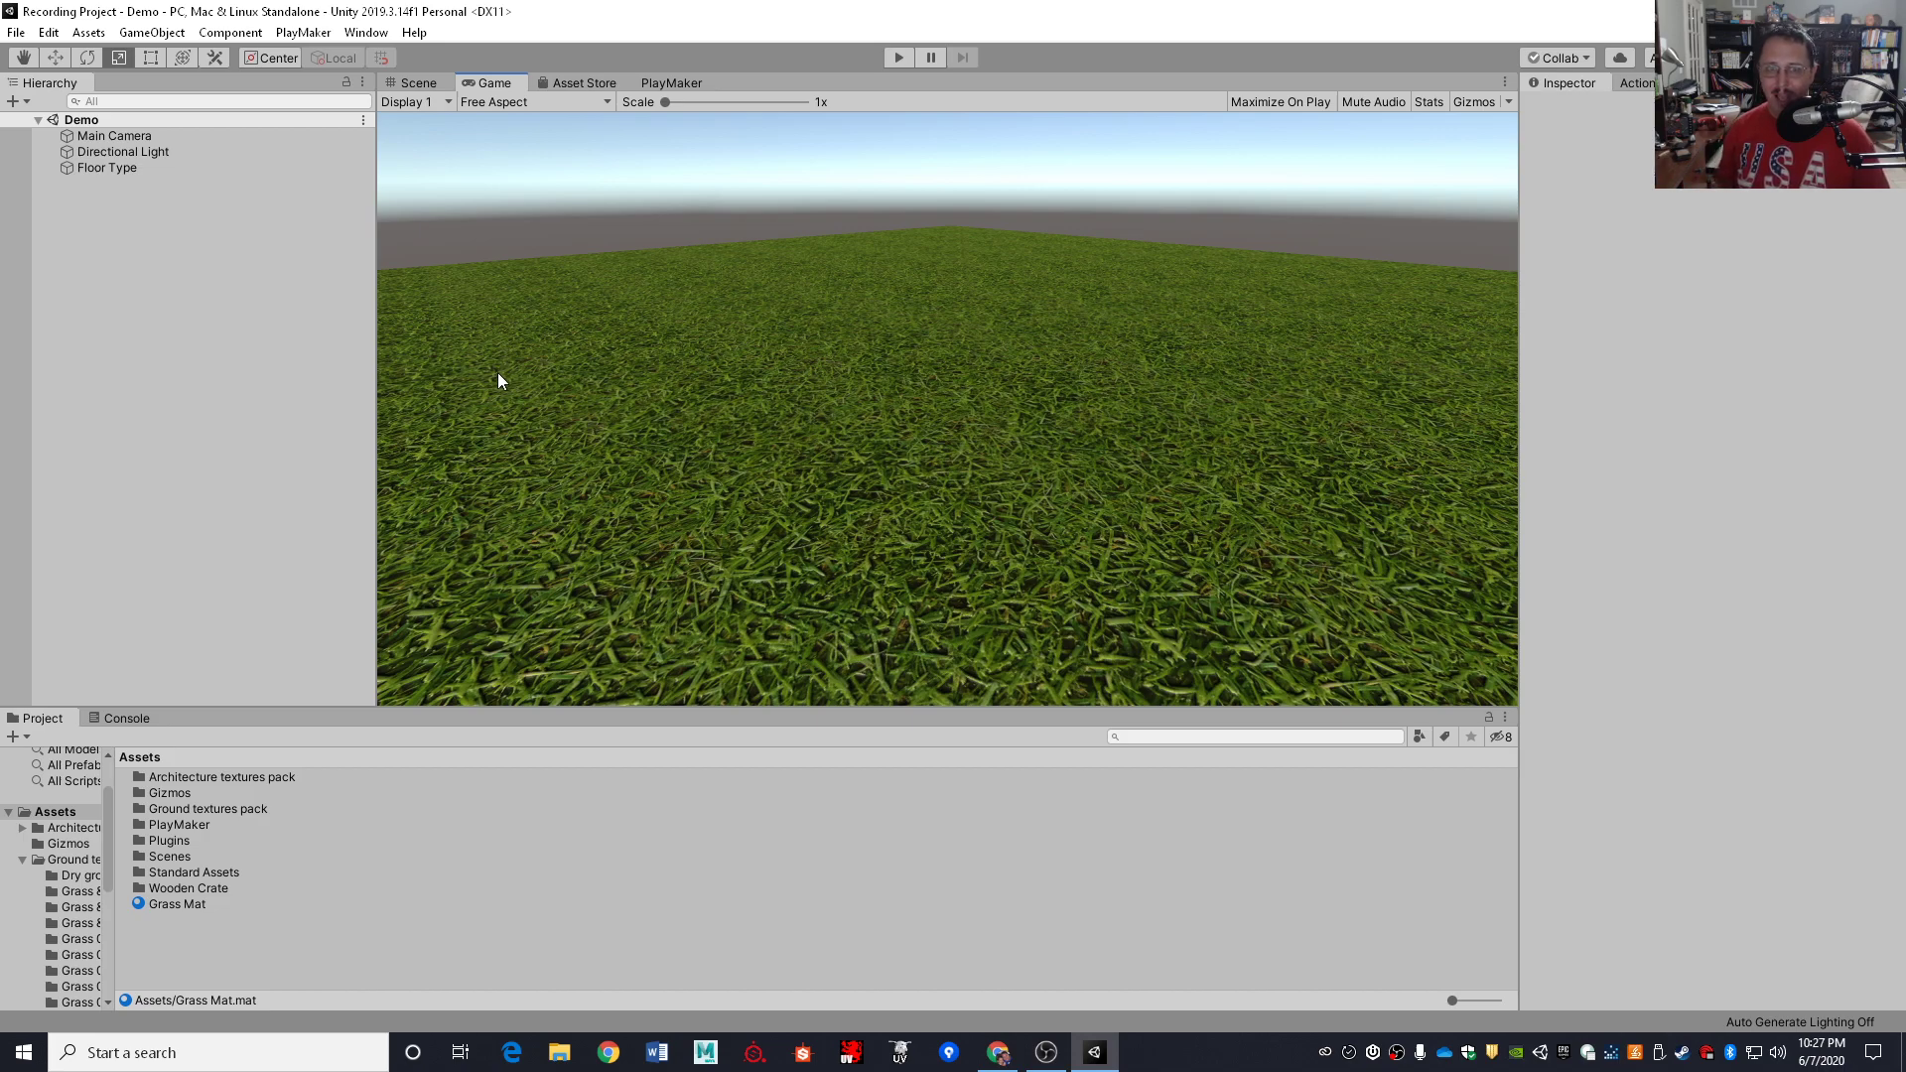
click(413, 84)
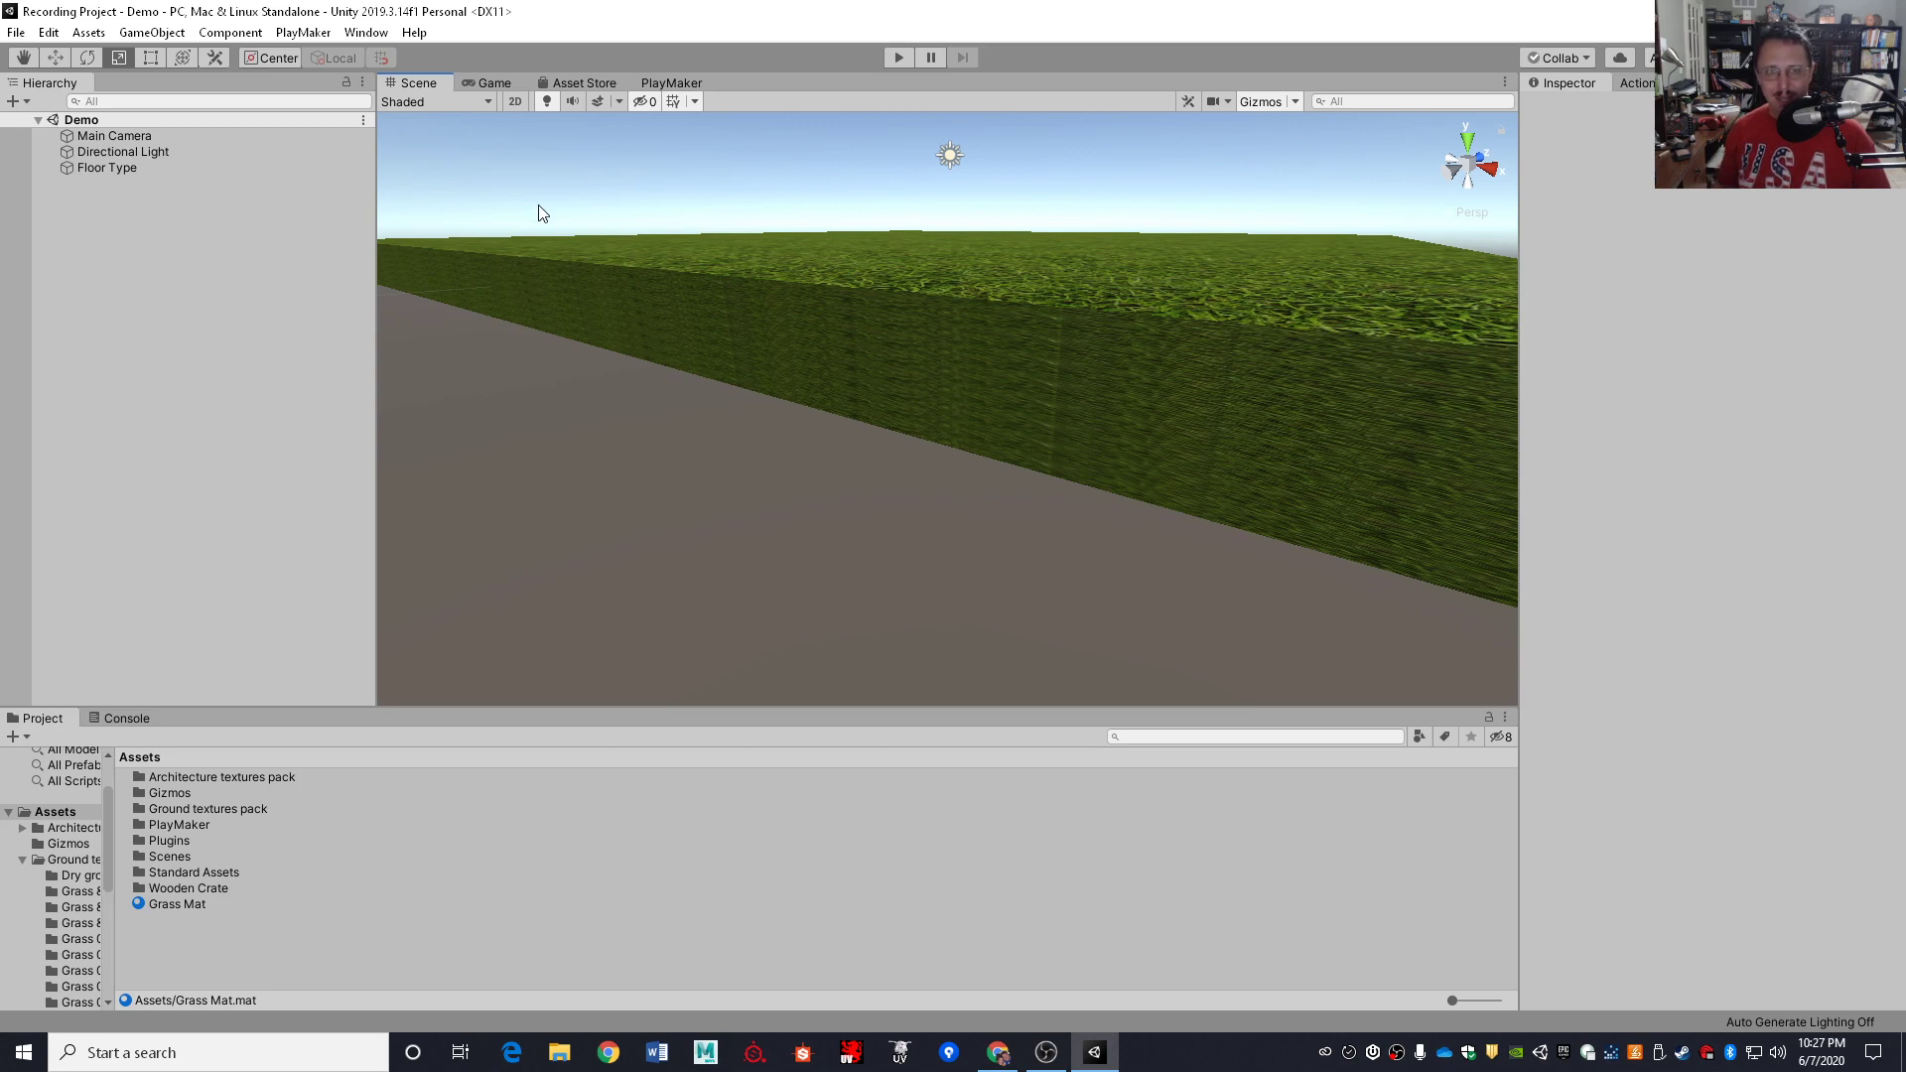
click(495, 85)
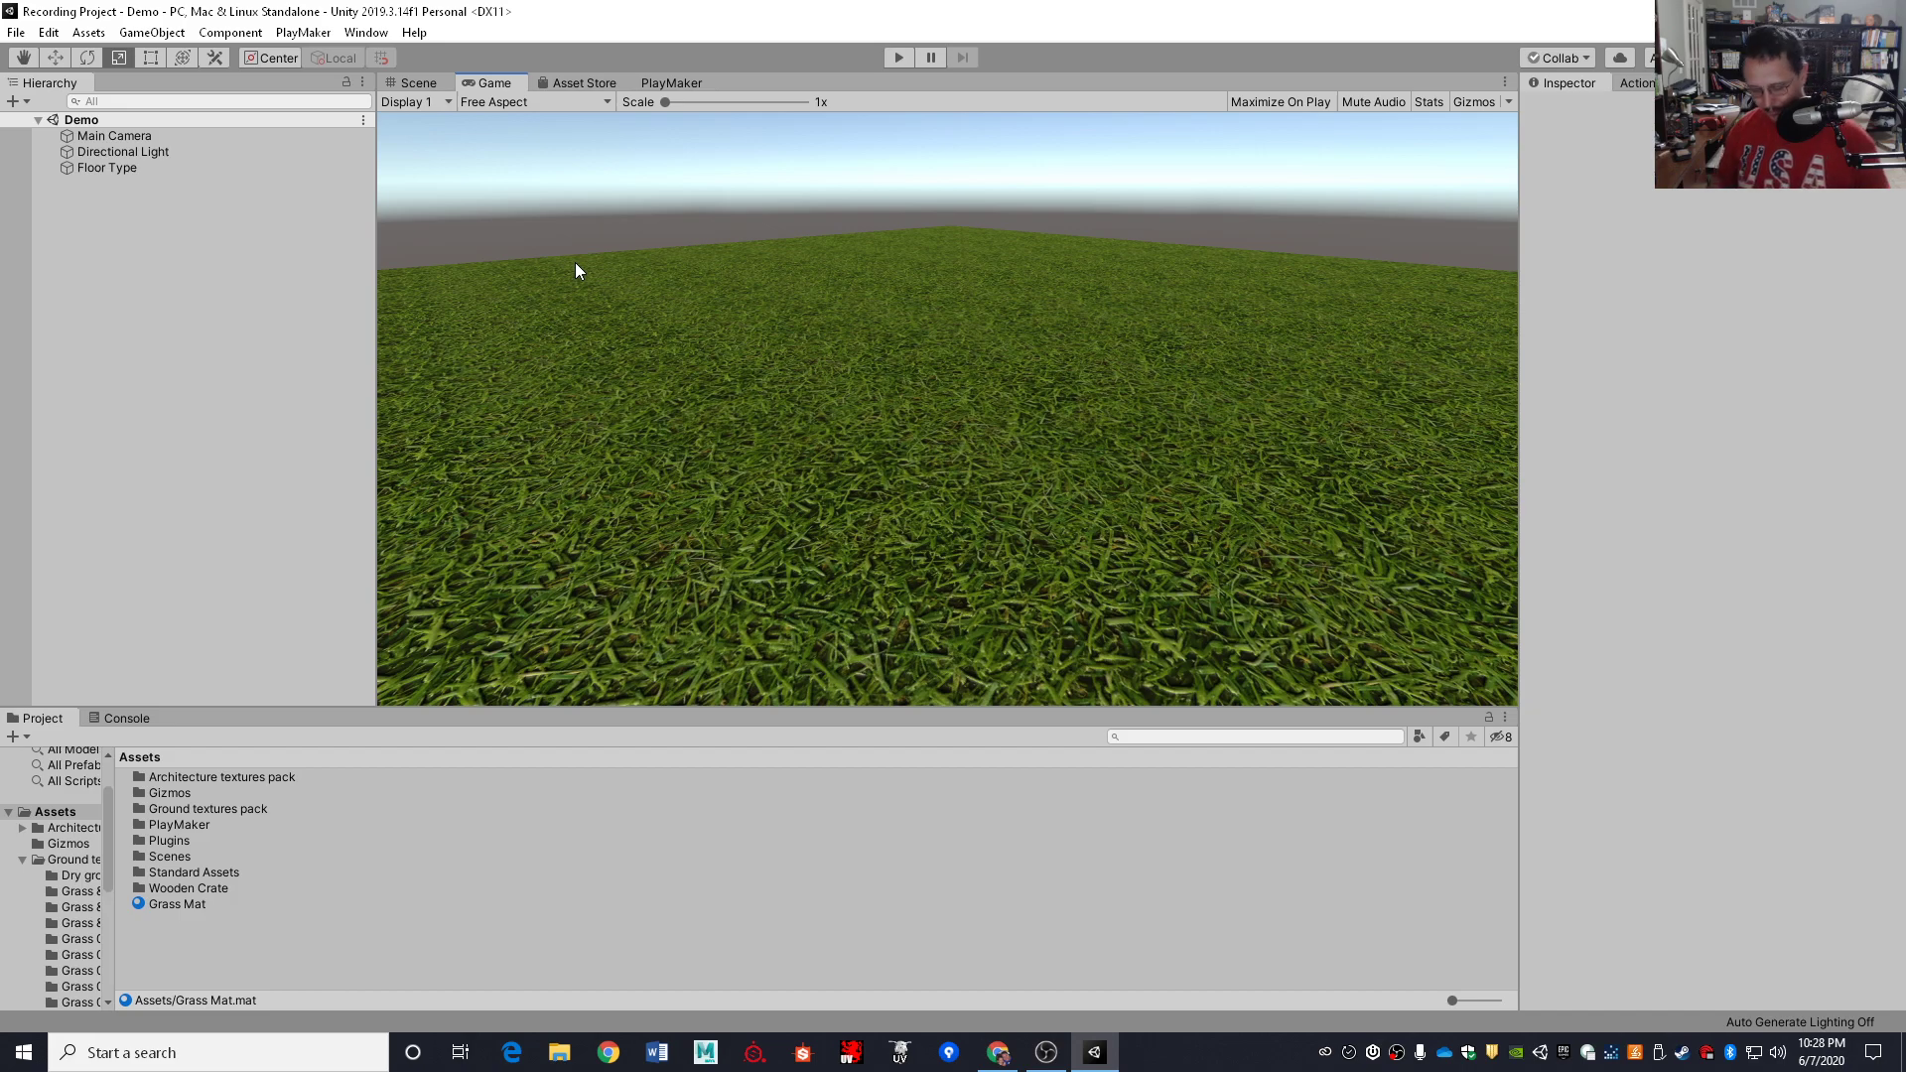
Add a 3D Cube to the Demo scene and view it in the Scene view
click(186, 418)
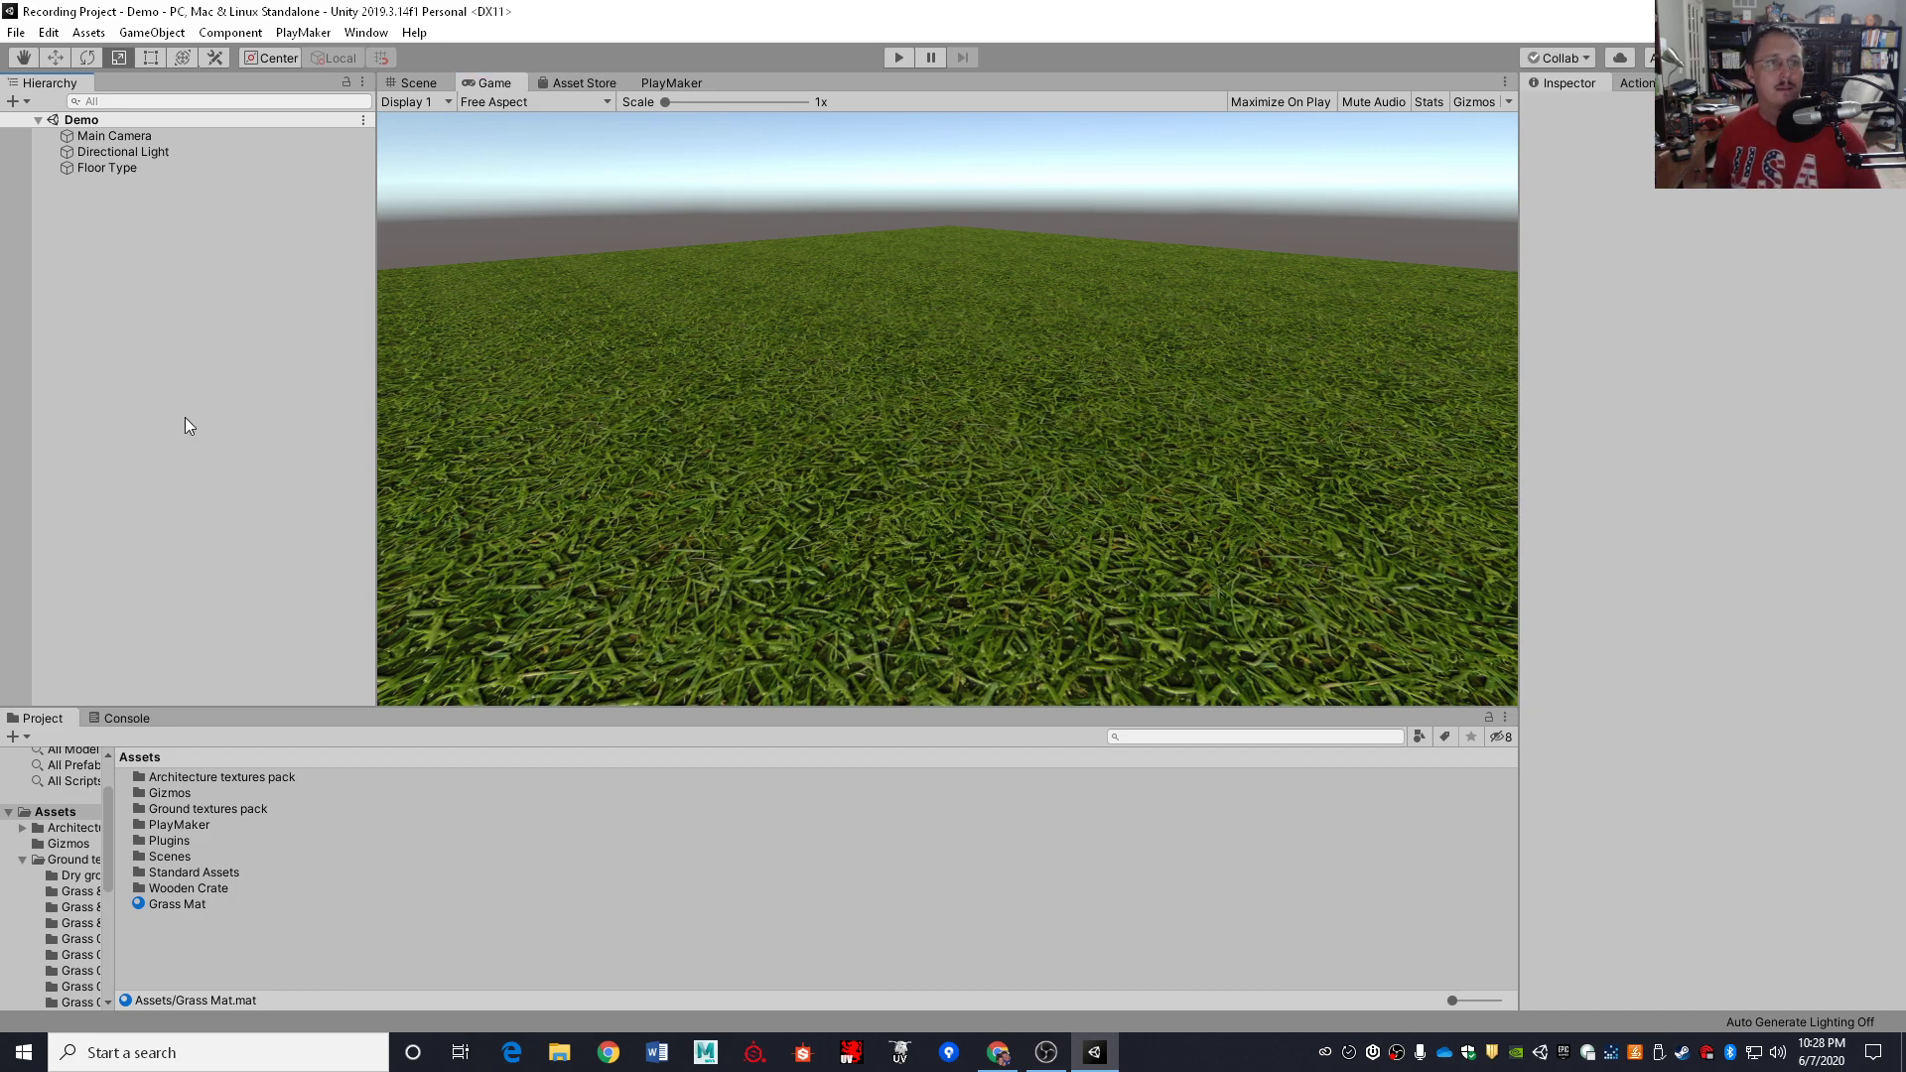
right_click(191, 246)
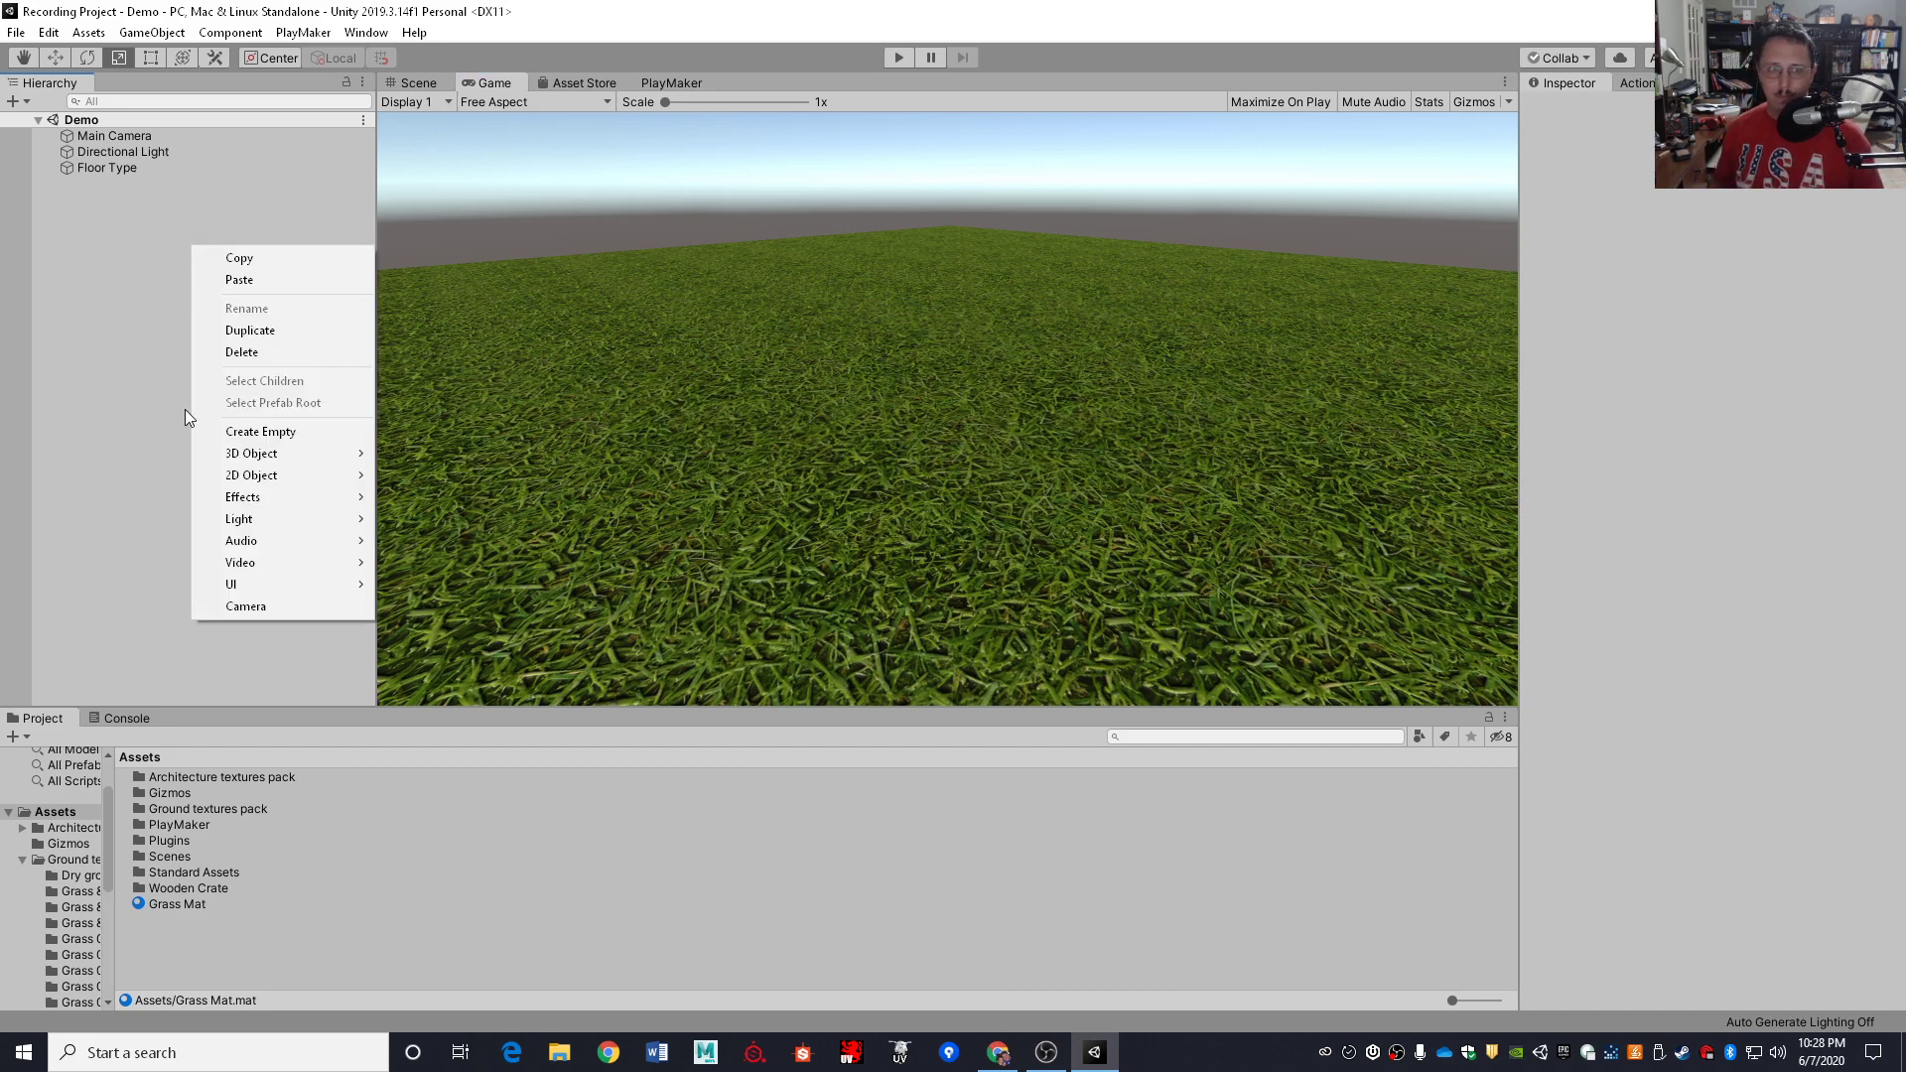
mouse_move(250, 455)
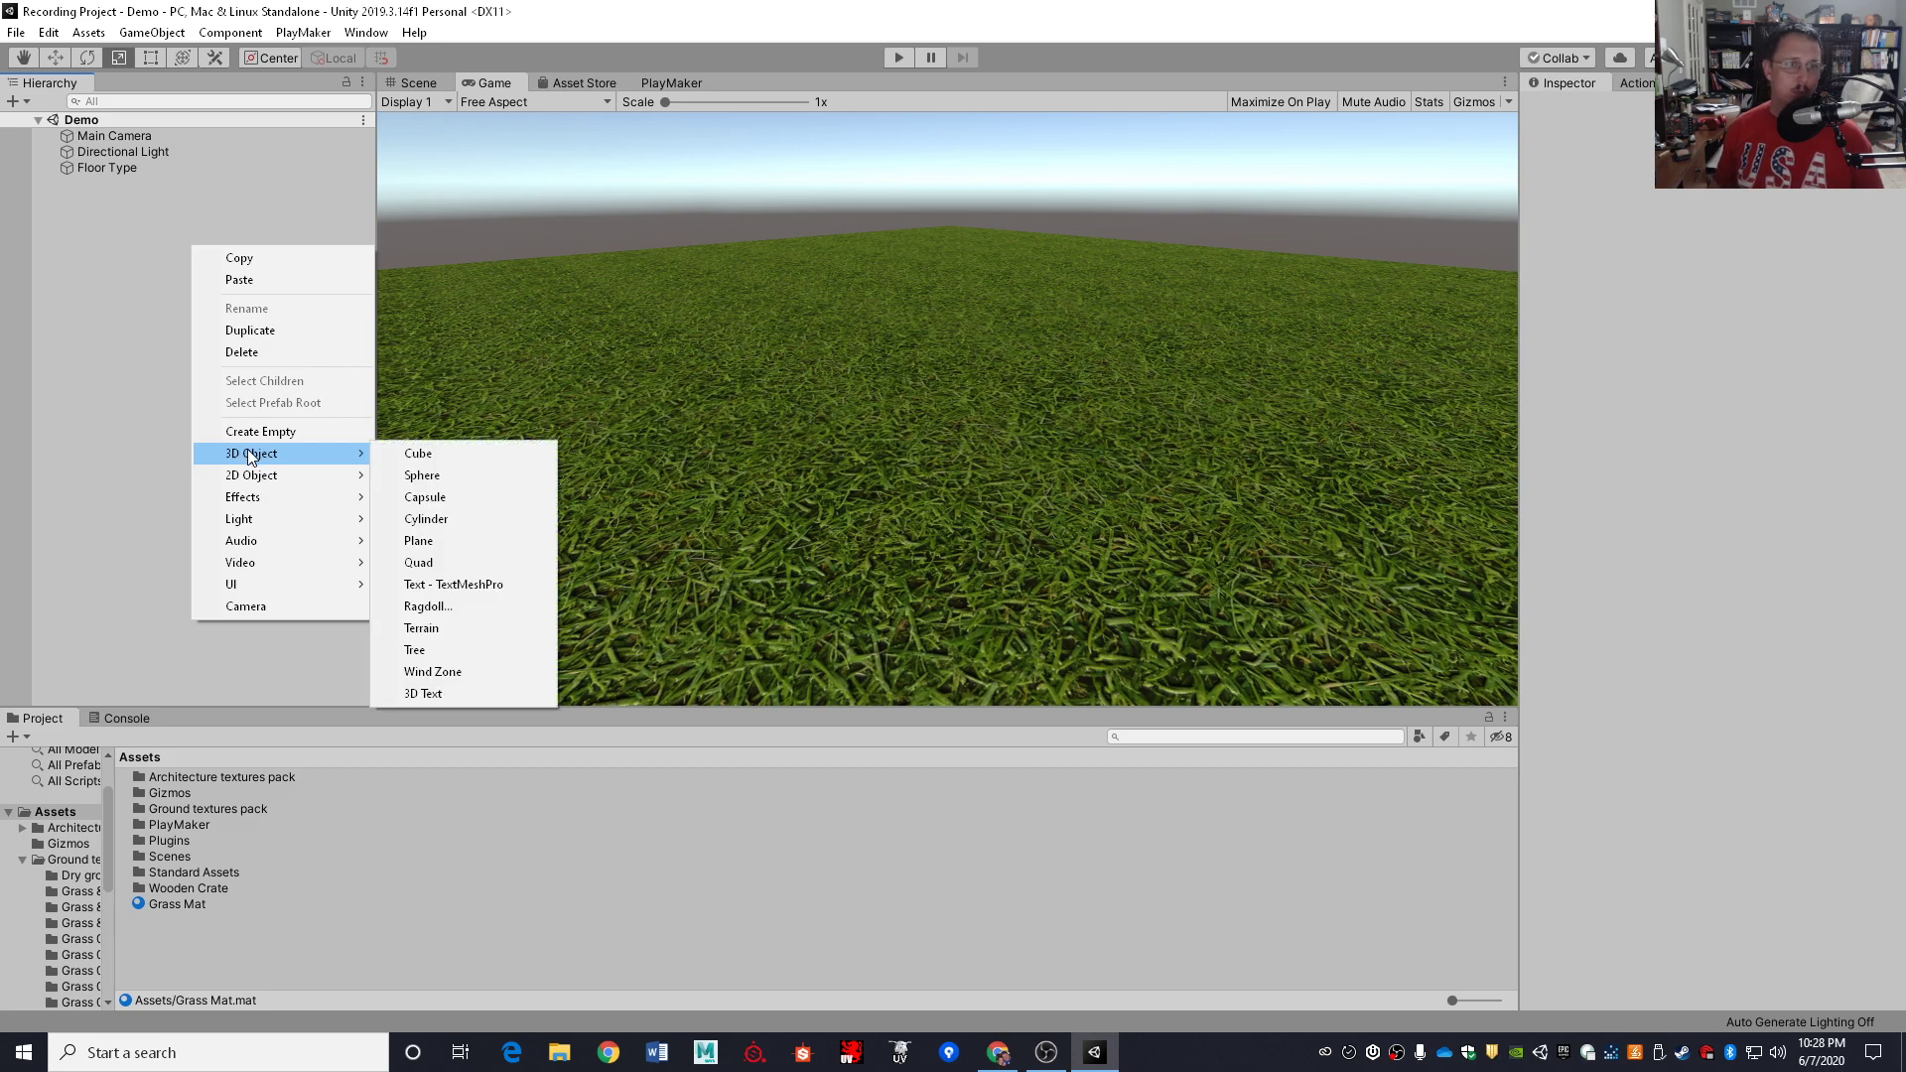
click(410, 457)
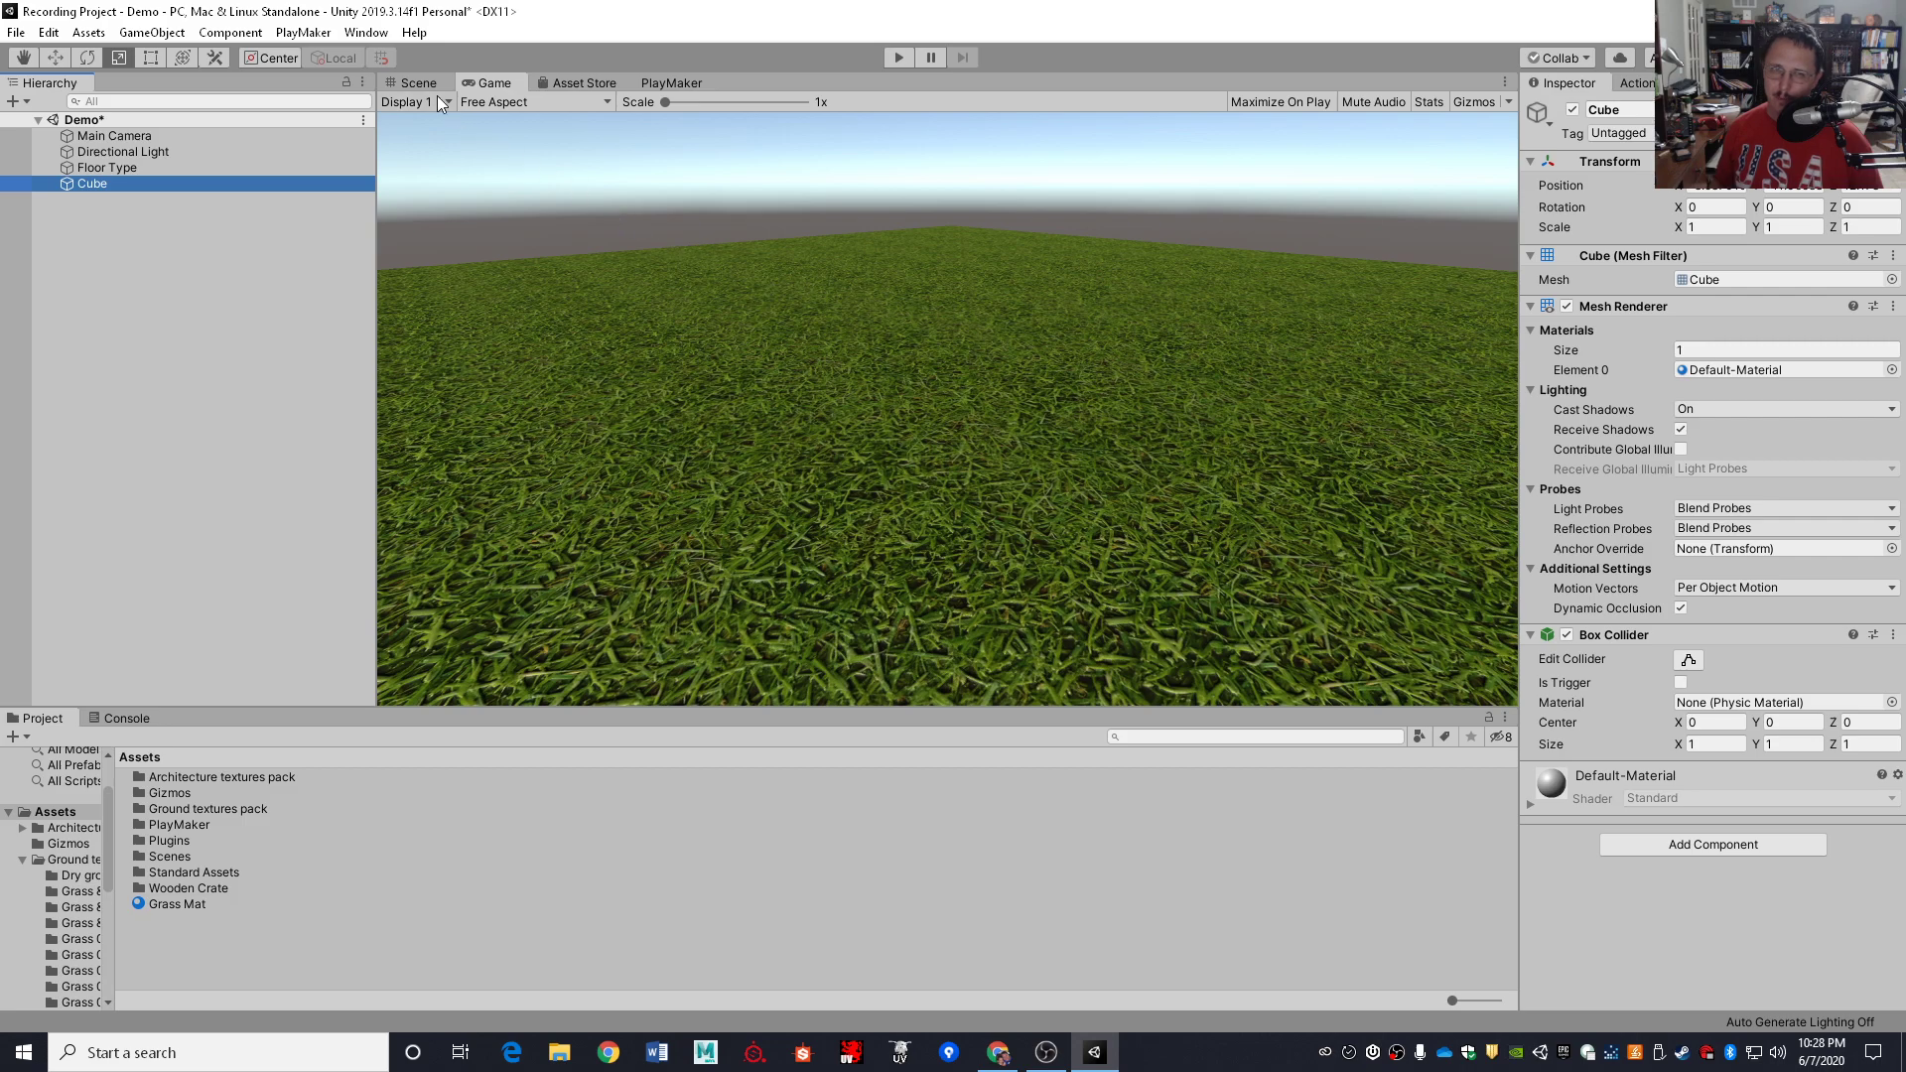
click(415, 82)
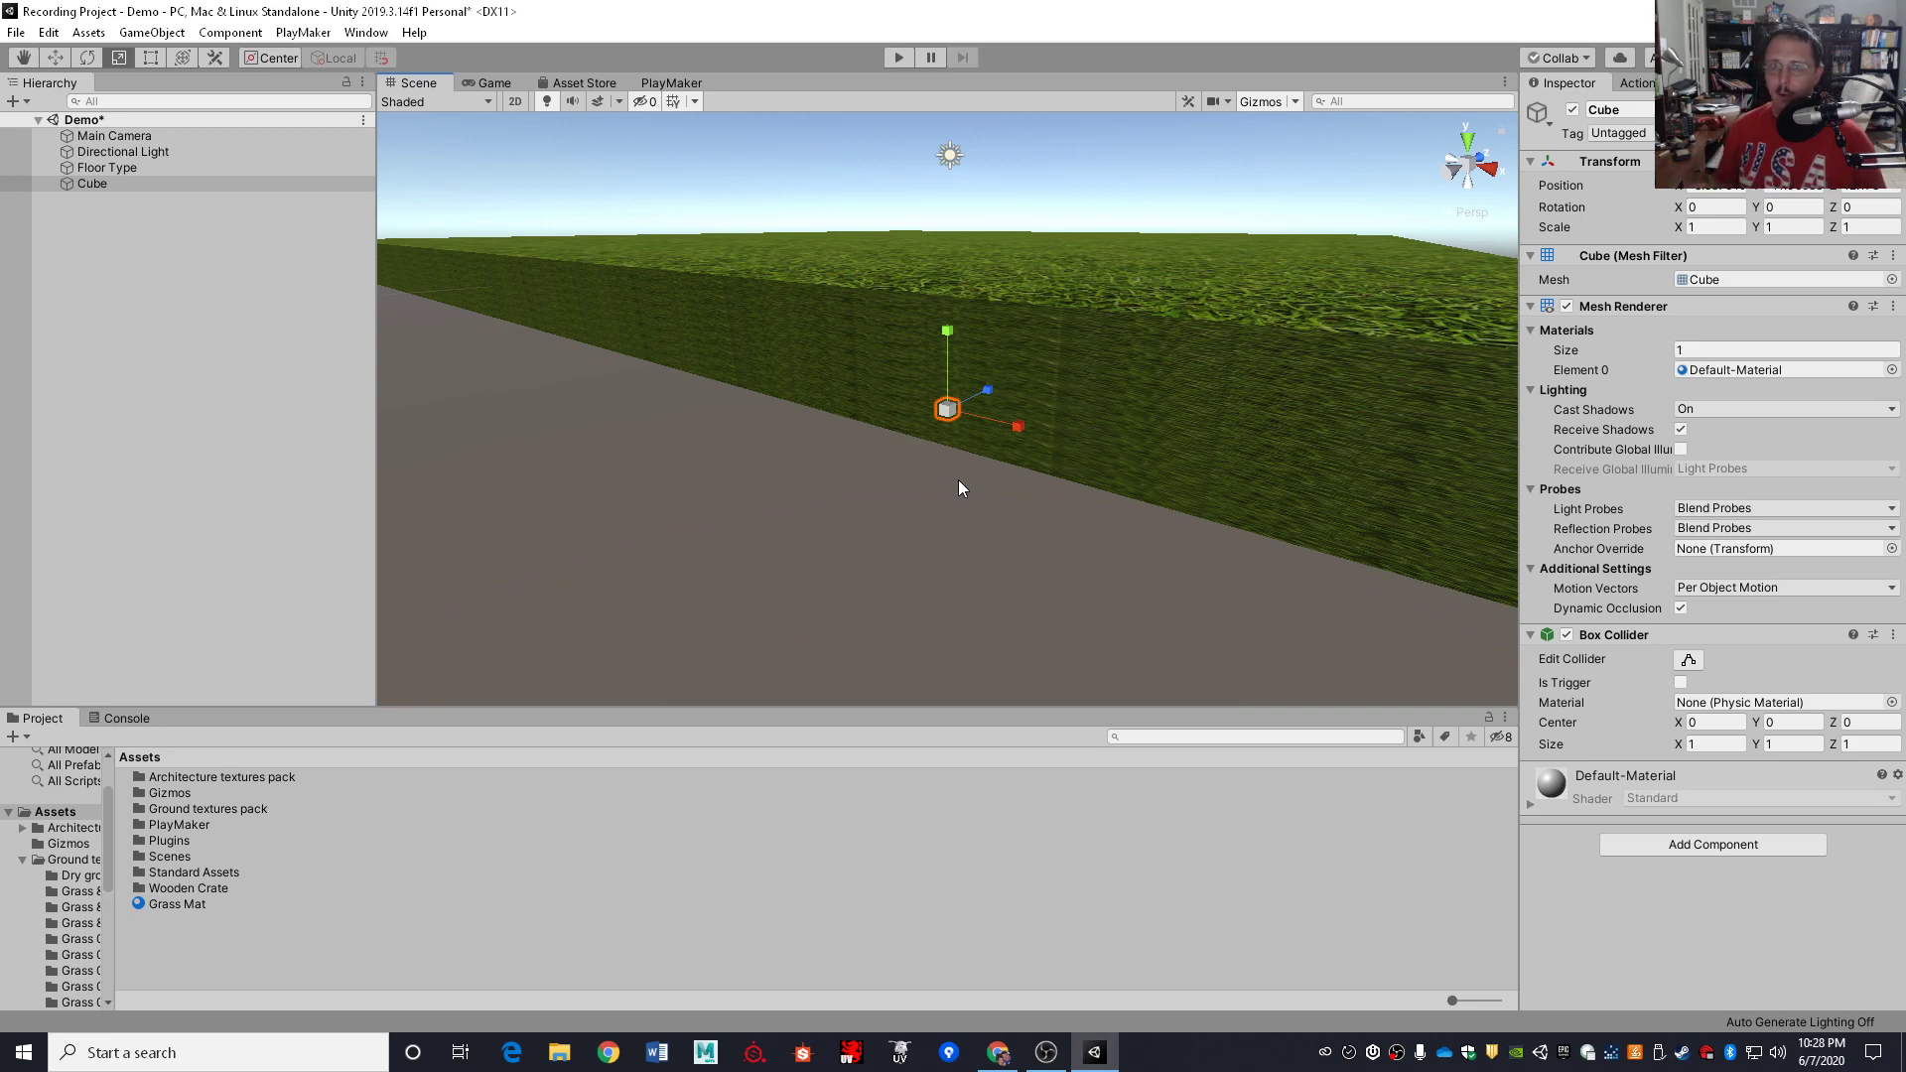
mouse_move(962, 477)
right_down()
mouse_move(881, 468)
mouse_move(946, 508)
right_up()
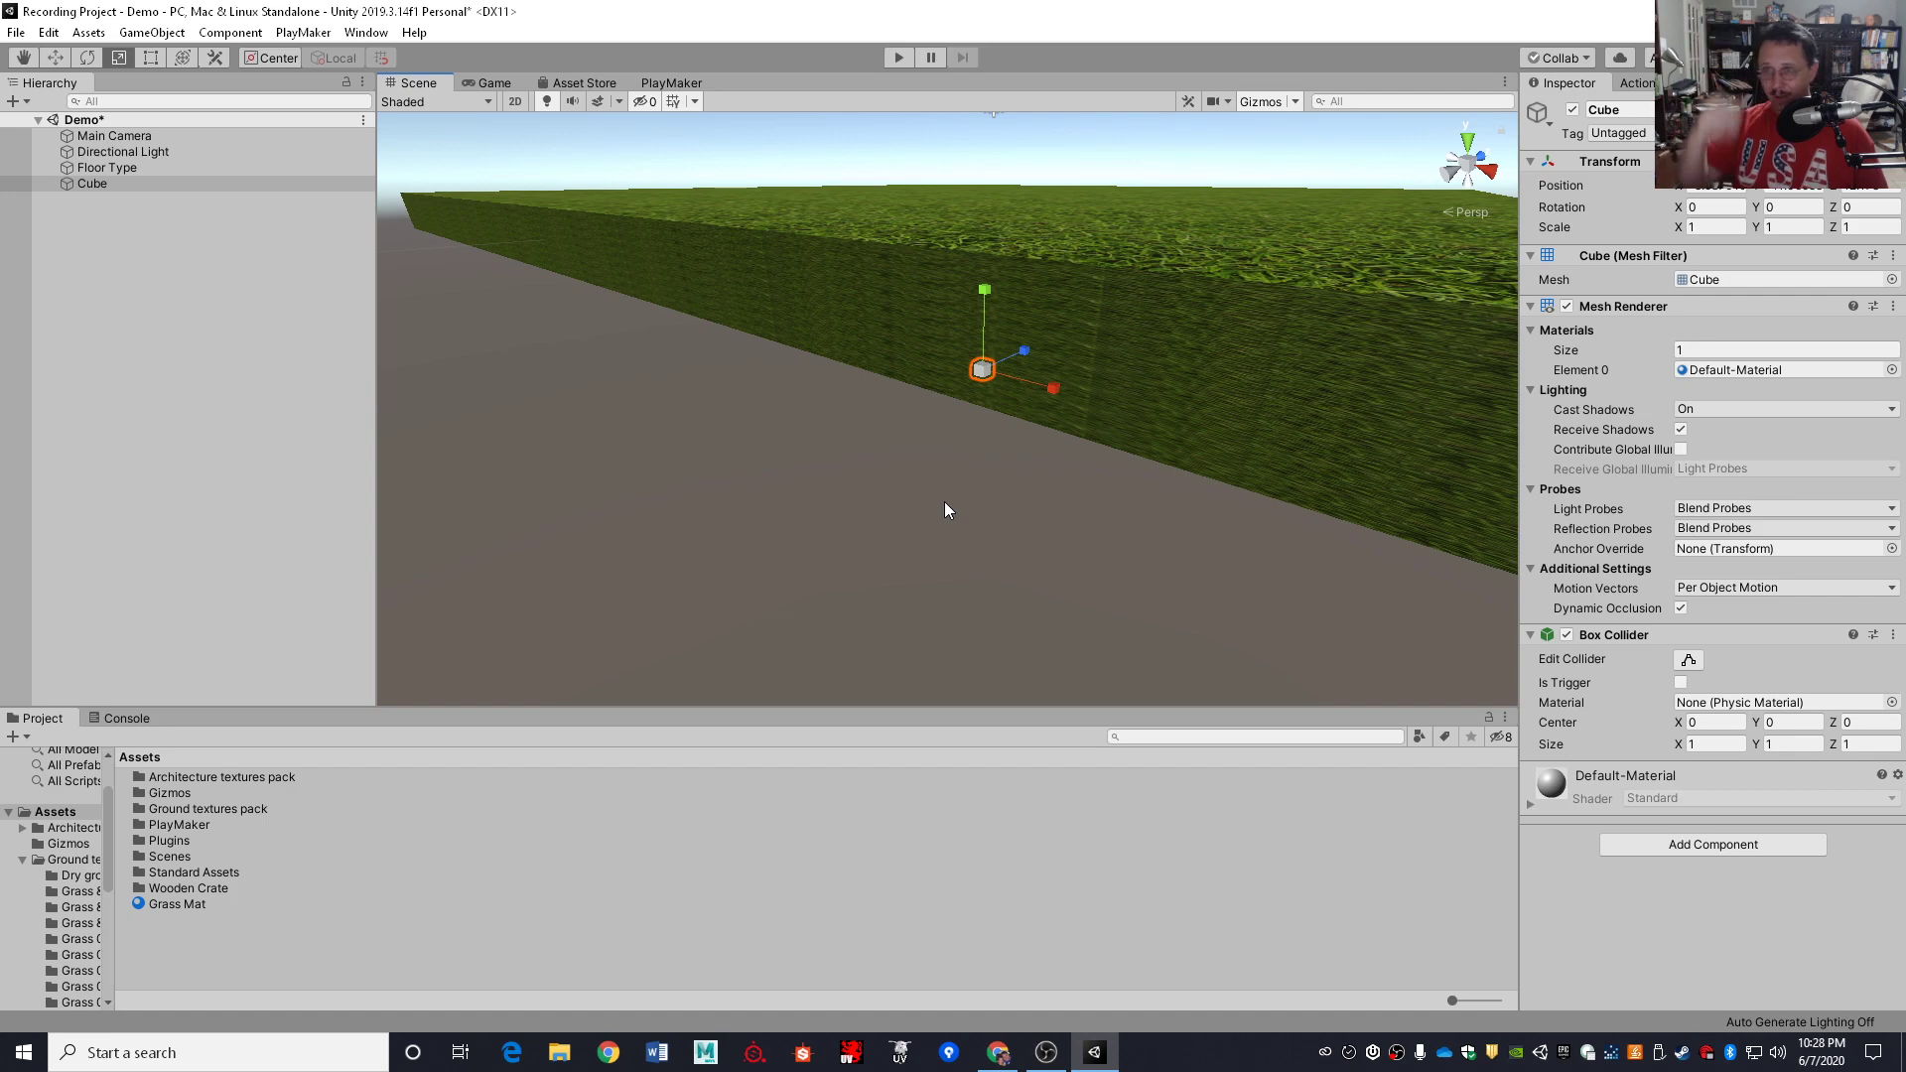
Scale the Cube to 10 in X, 3 in Y and 1 in Z
click(1715, 228)
text(10)
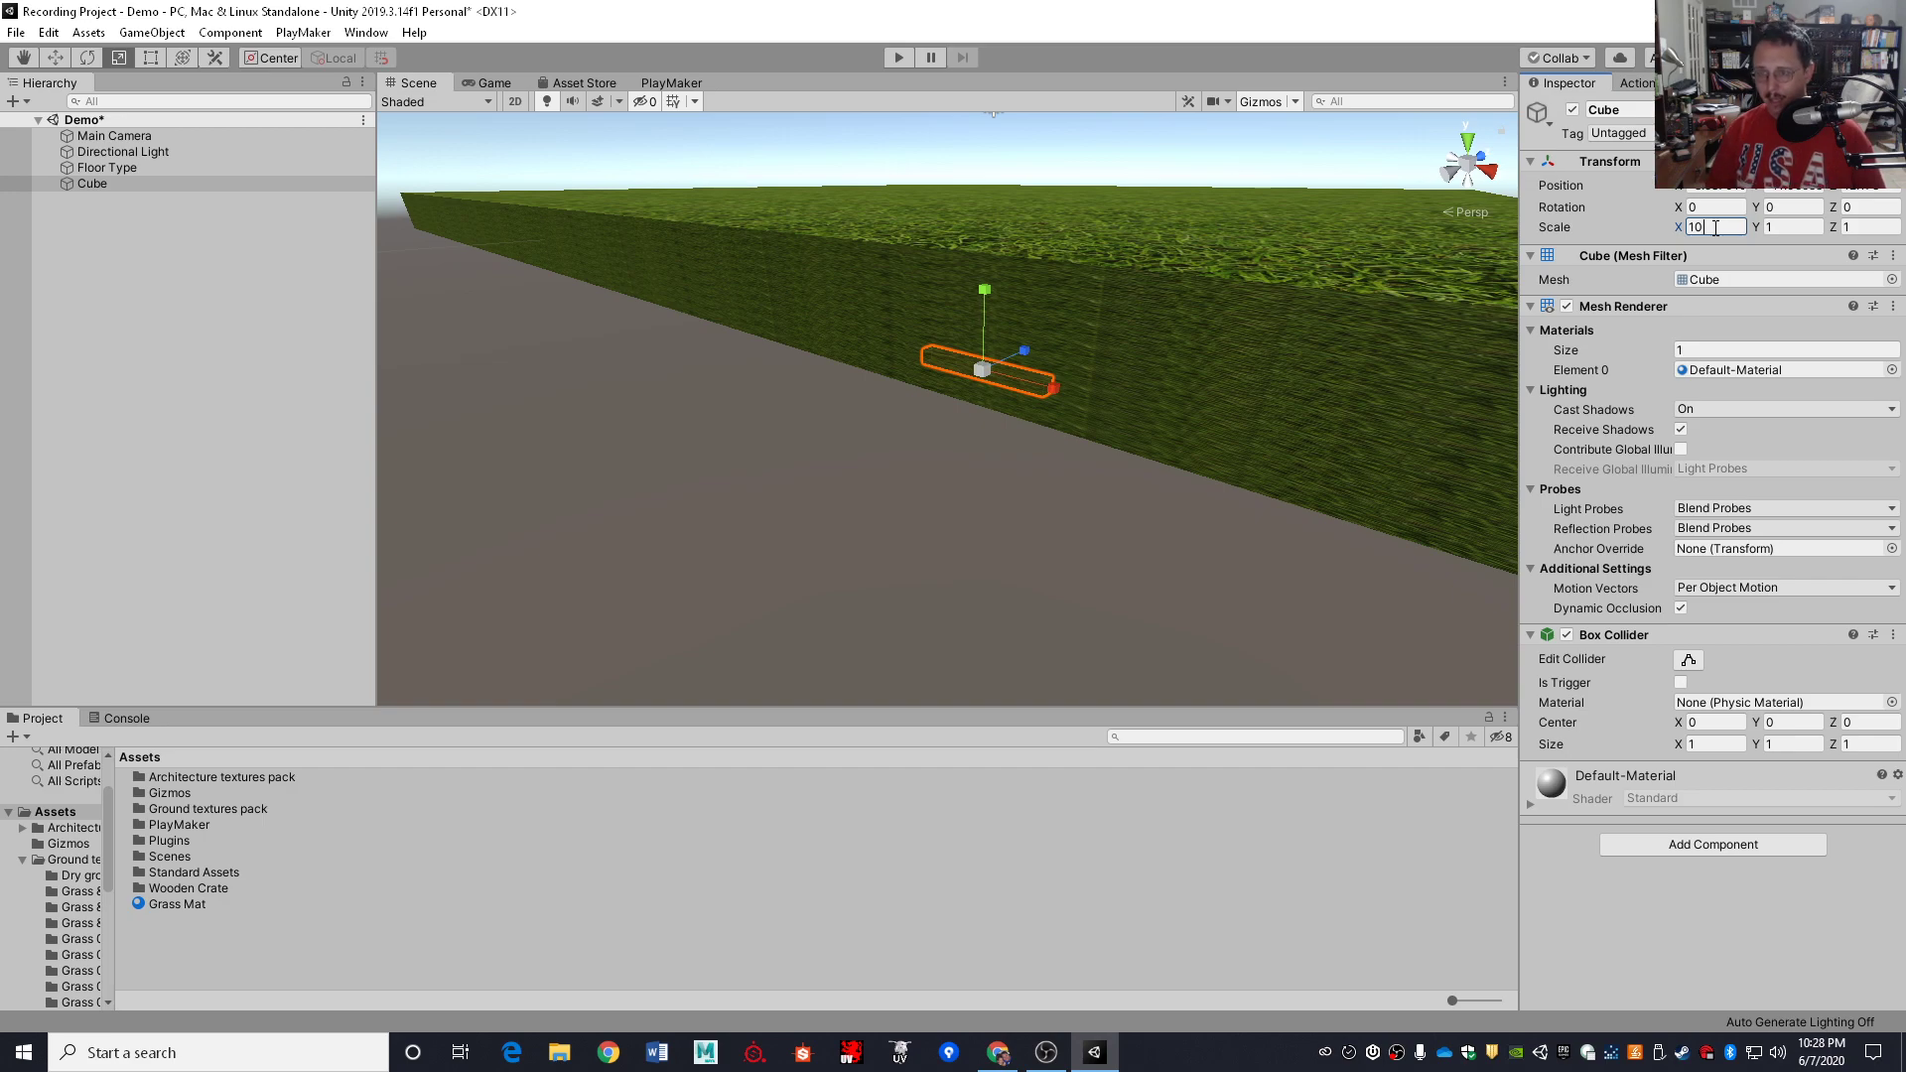
text(3)
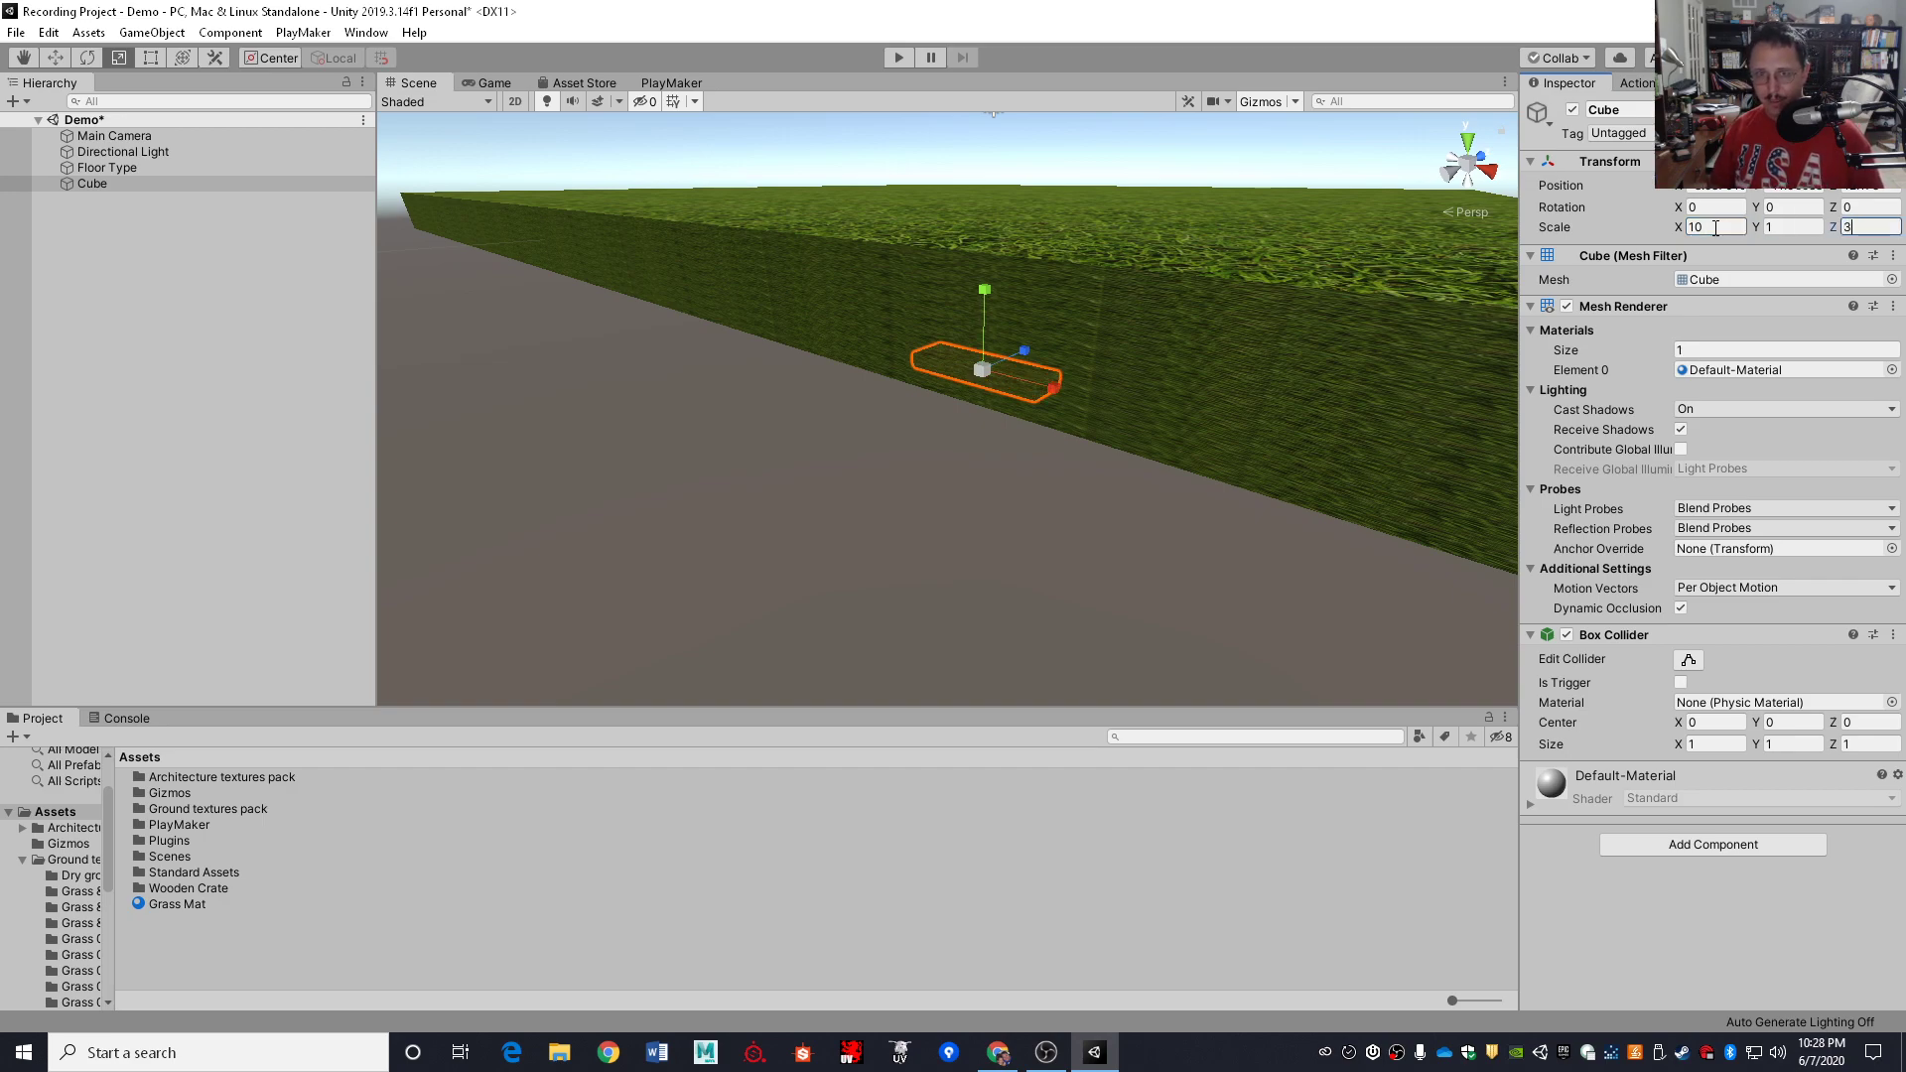
key(BackSpace)
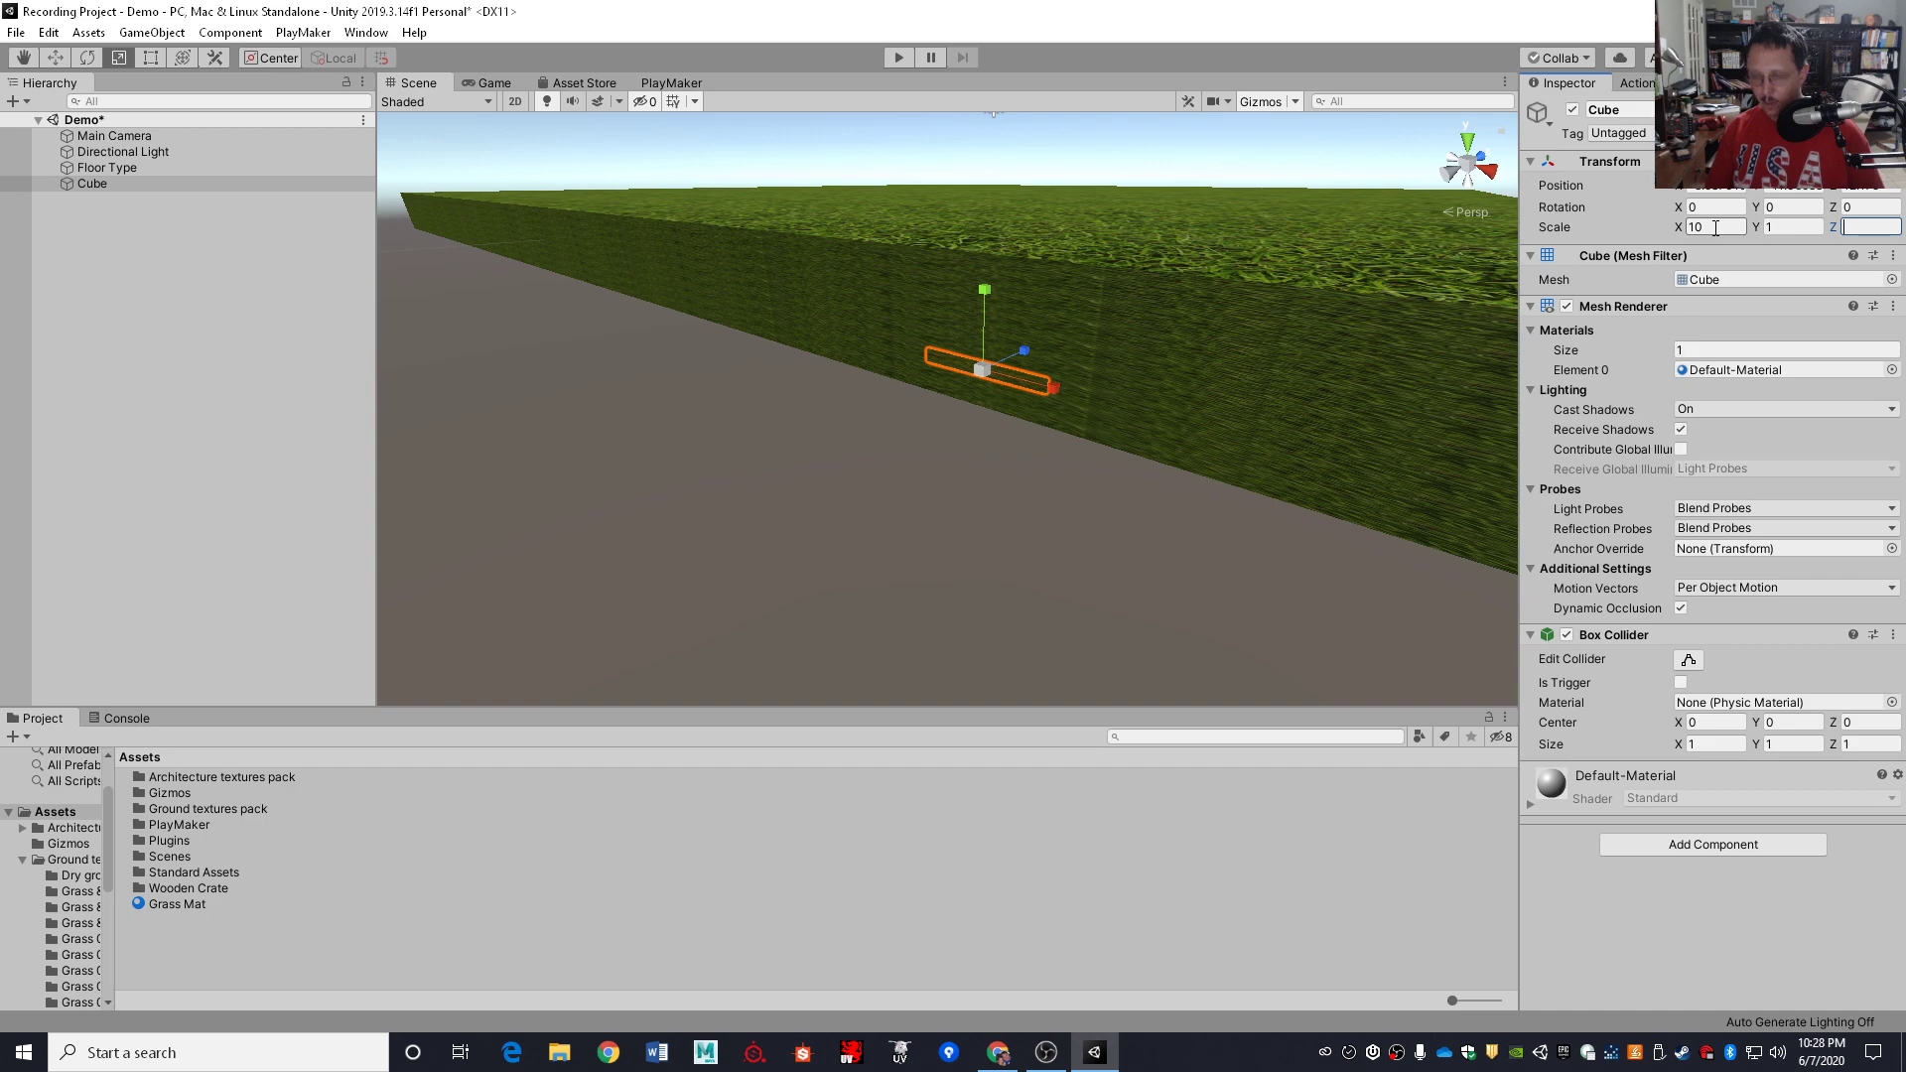
text(1)
click(1793, 227)
text(3)
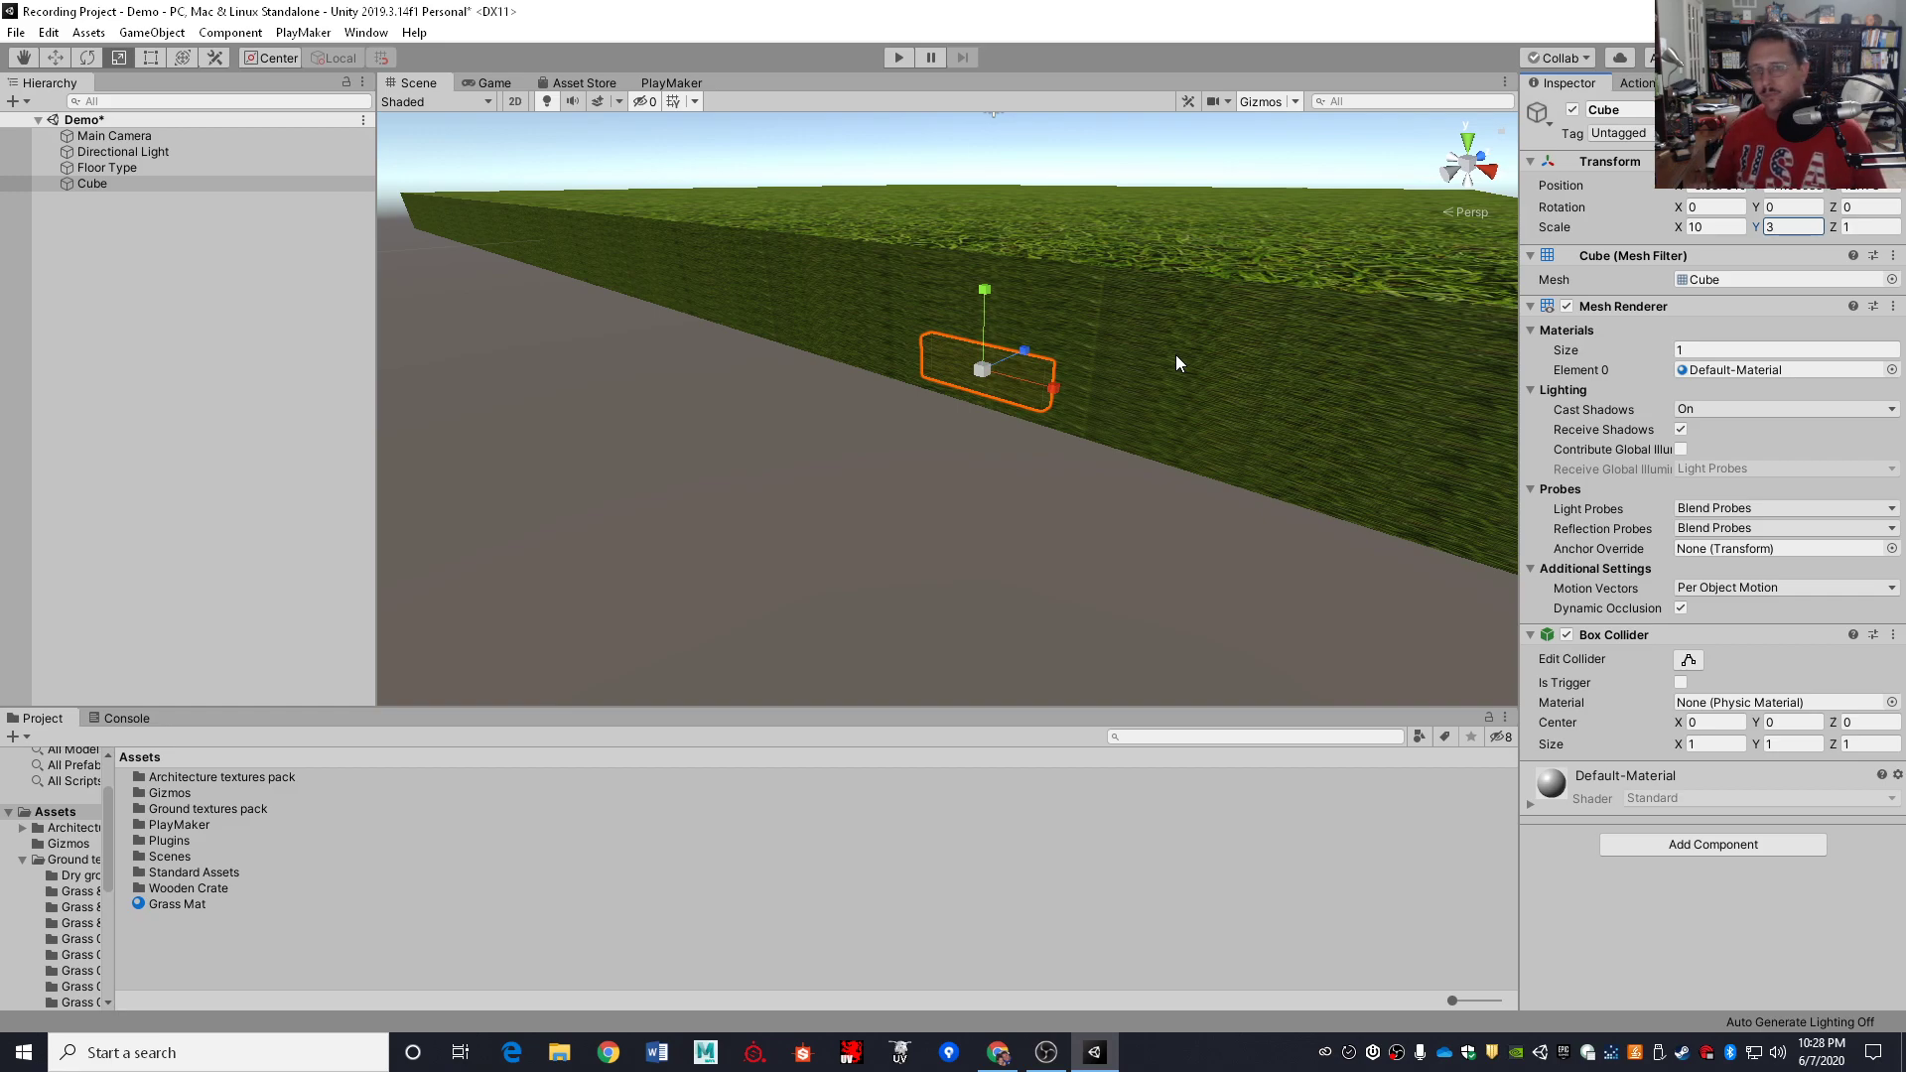
Move the Cube up from the floor's side onto the grass surface
key(w)
right_drag(1077, 382, 1005, 417)
key(d)
key(e)
drag(1046, 403, 909, 331)
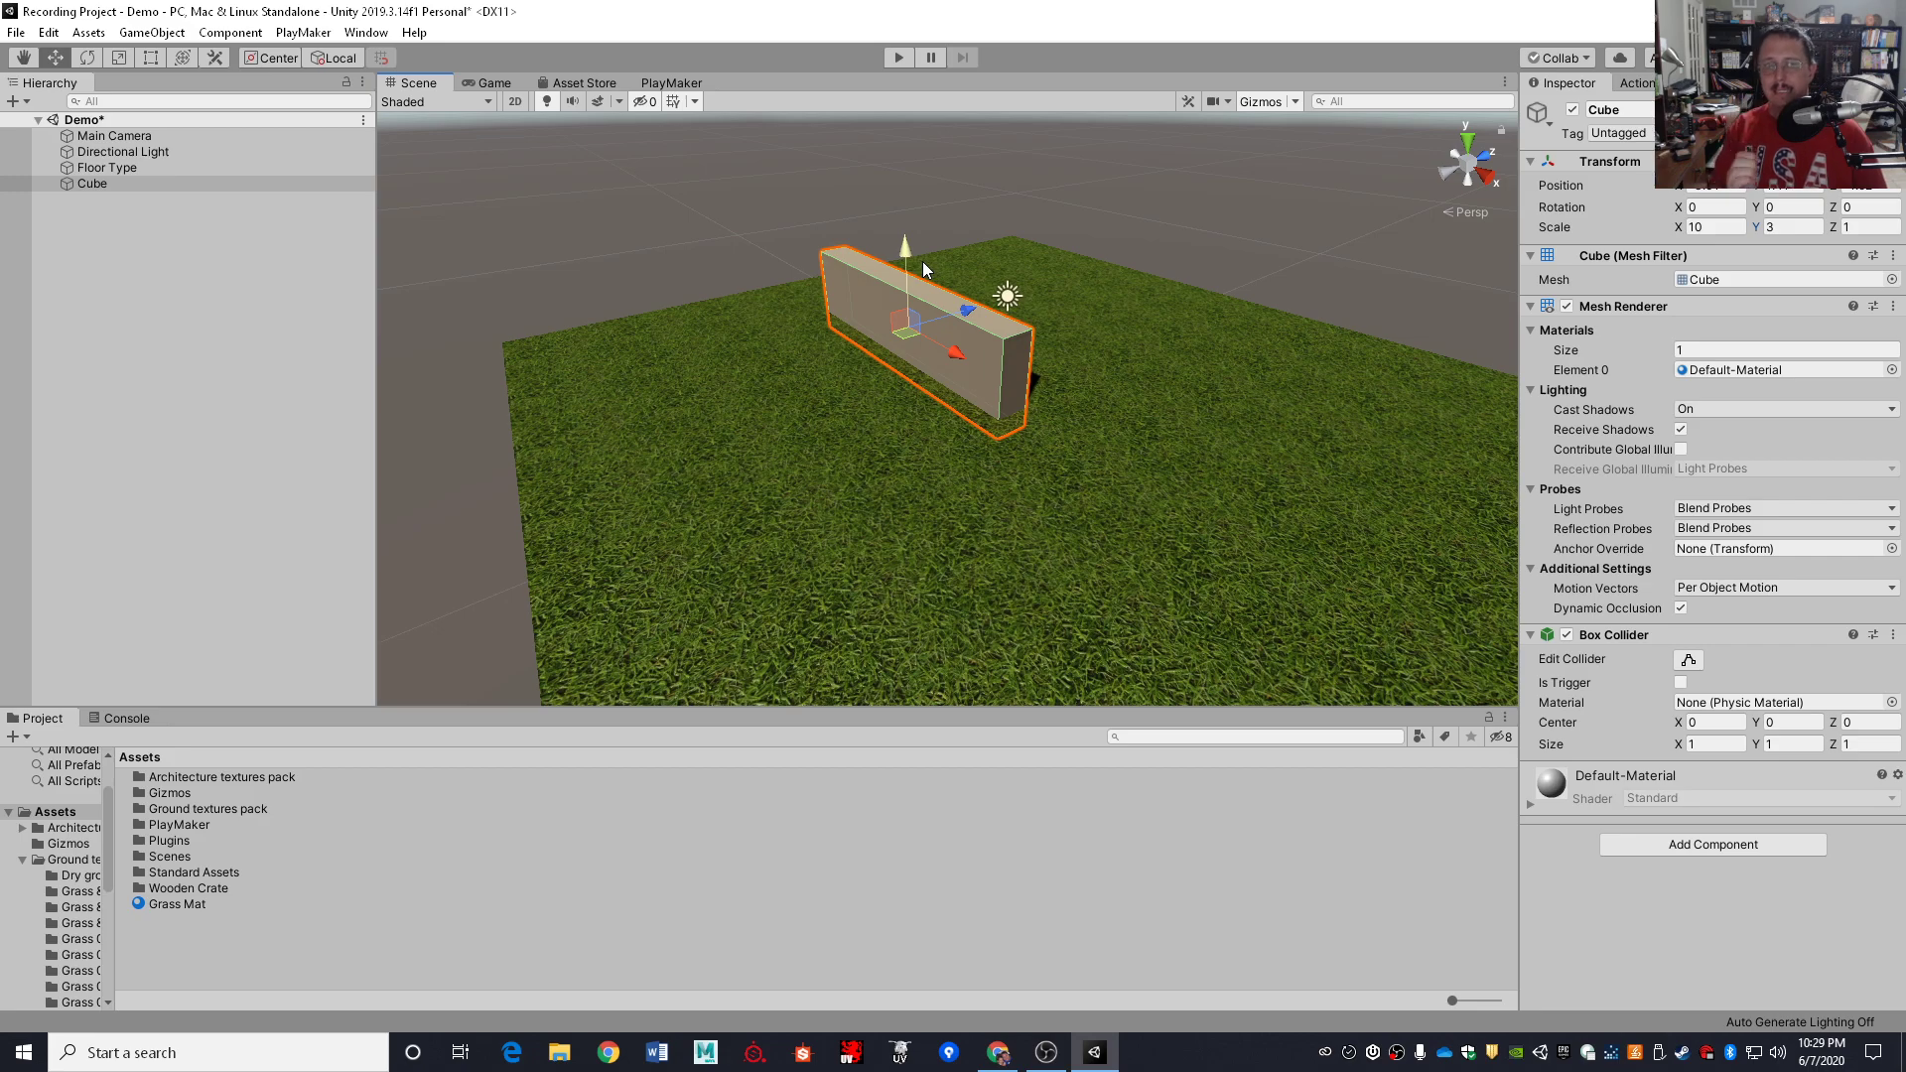
drag(909, 259, 905, 221)
Adjust the Cube's height along Y so that its base rests on the grass
key(w)
right_drag(1080, 349, 926, 266)
drag(897, 238, 921, 377)
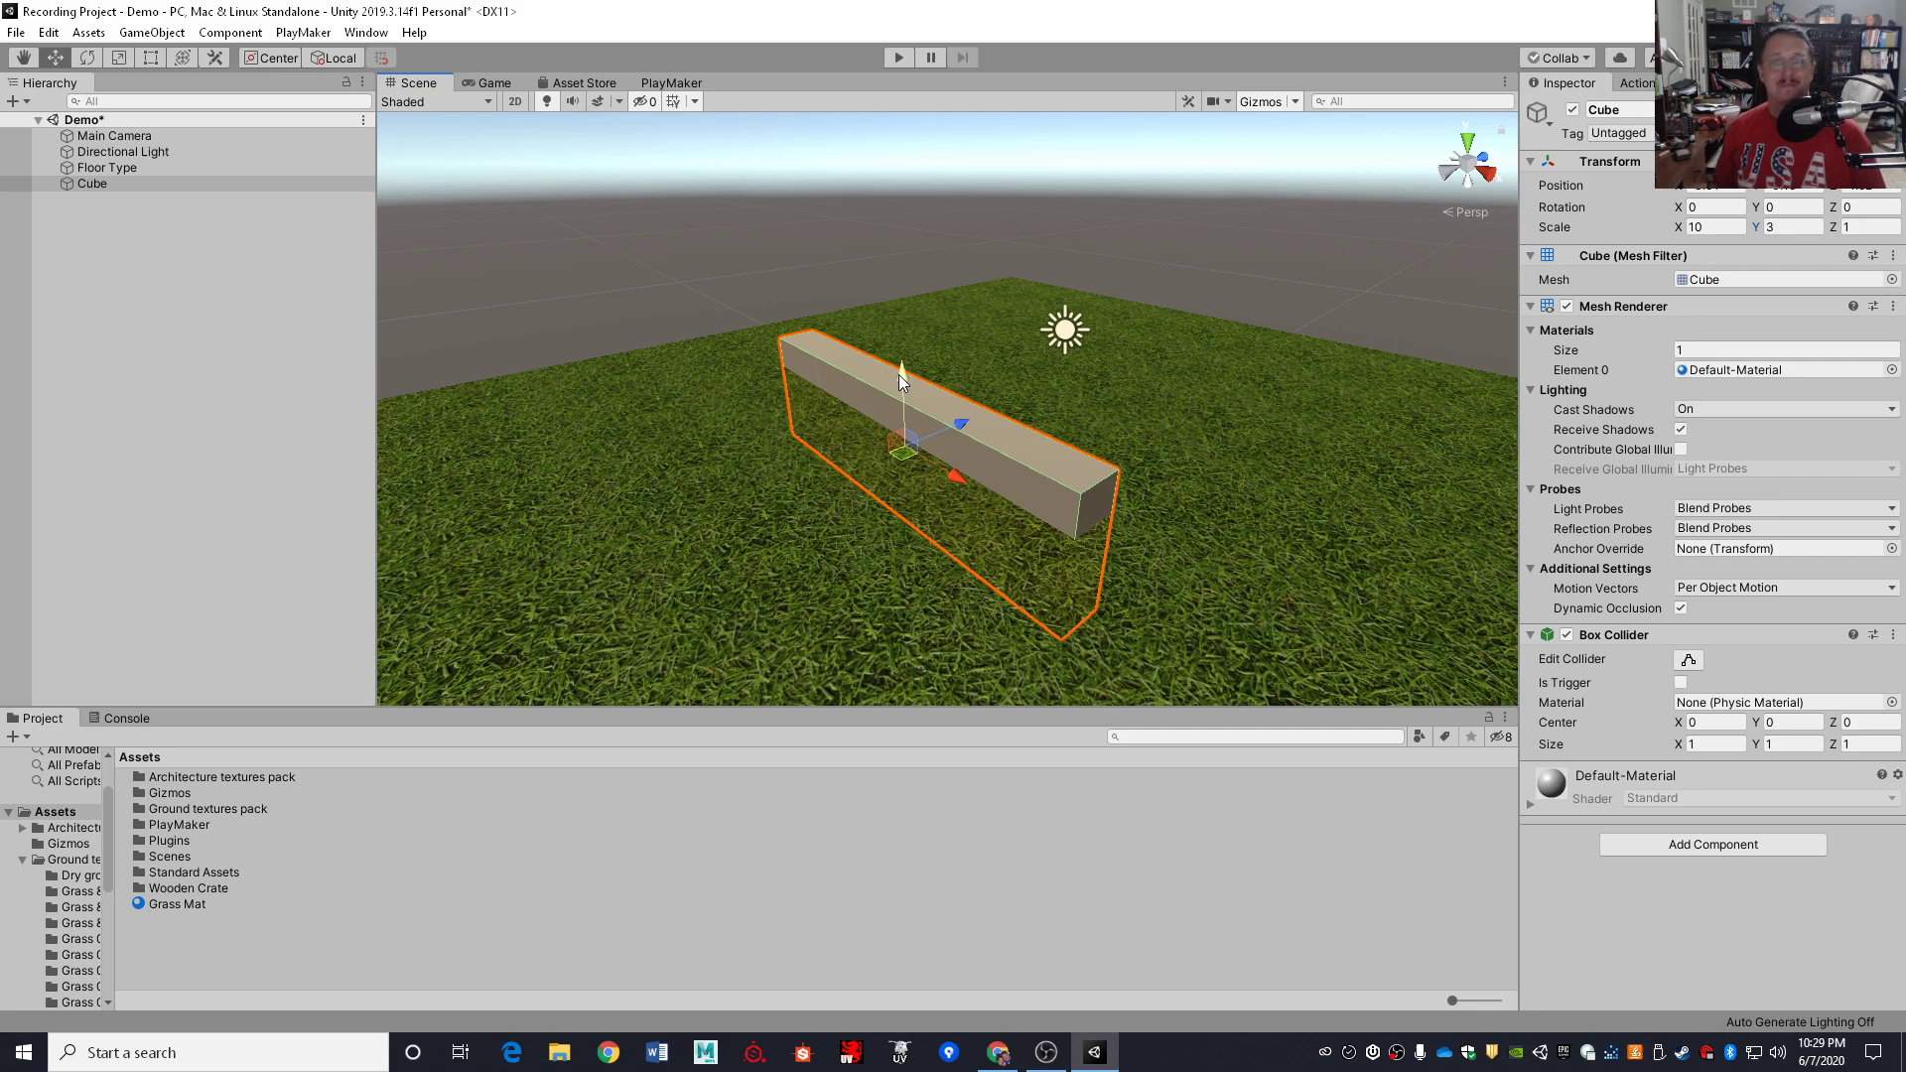
drag(897, 373, 897, 367)
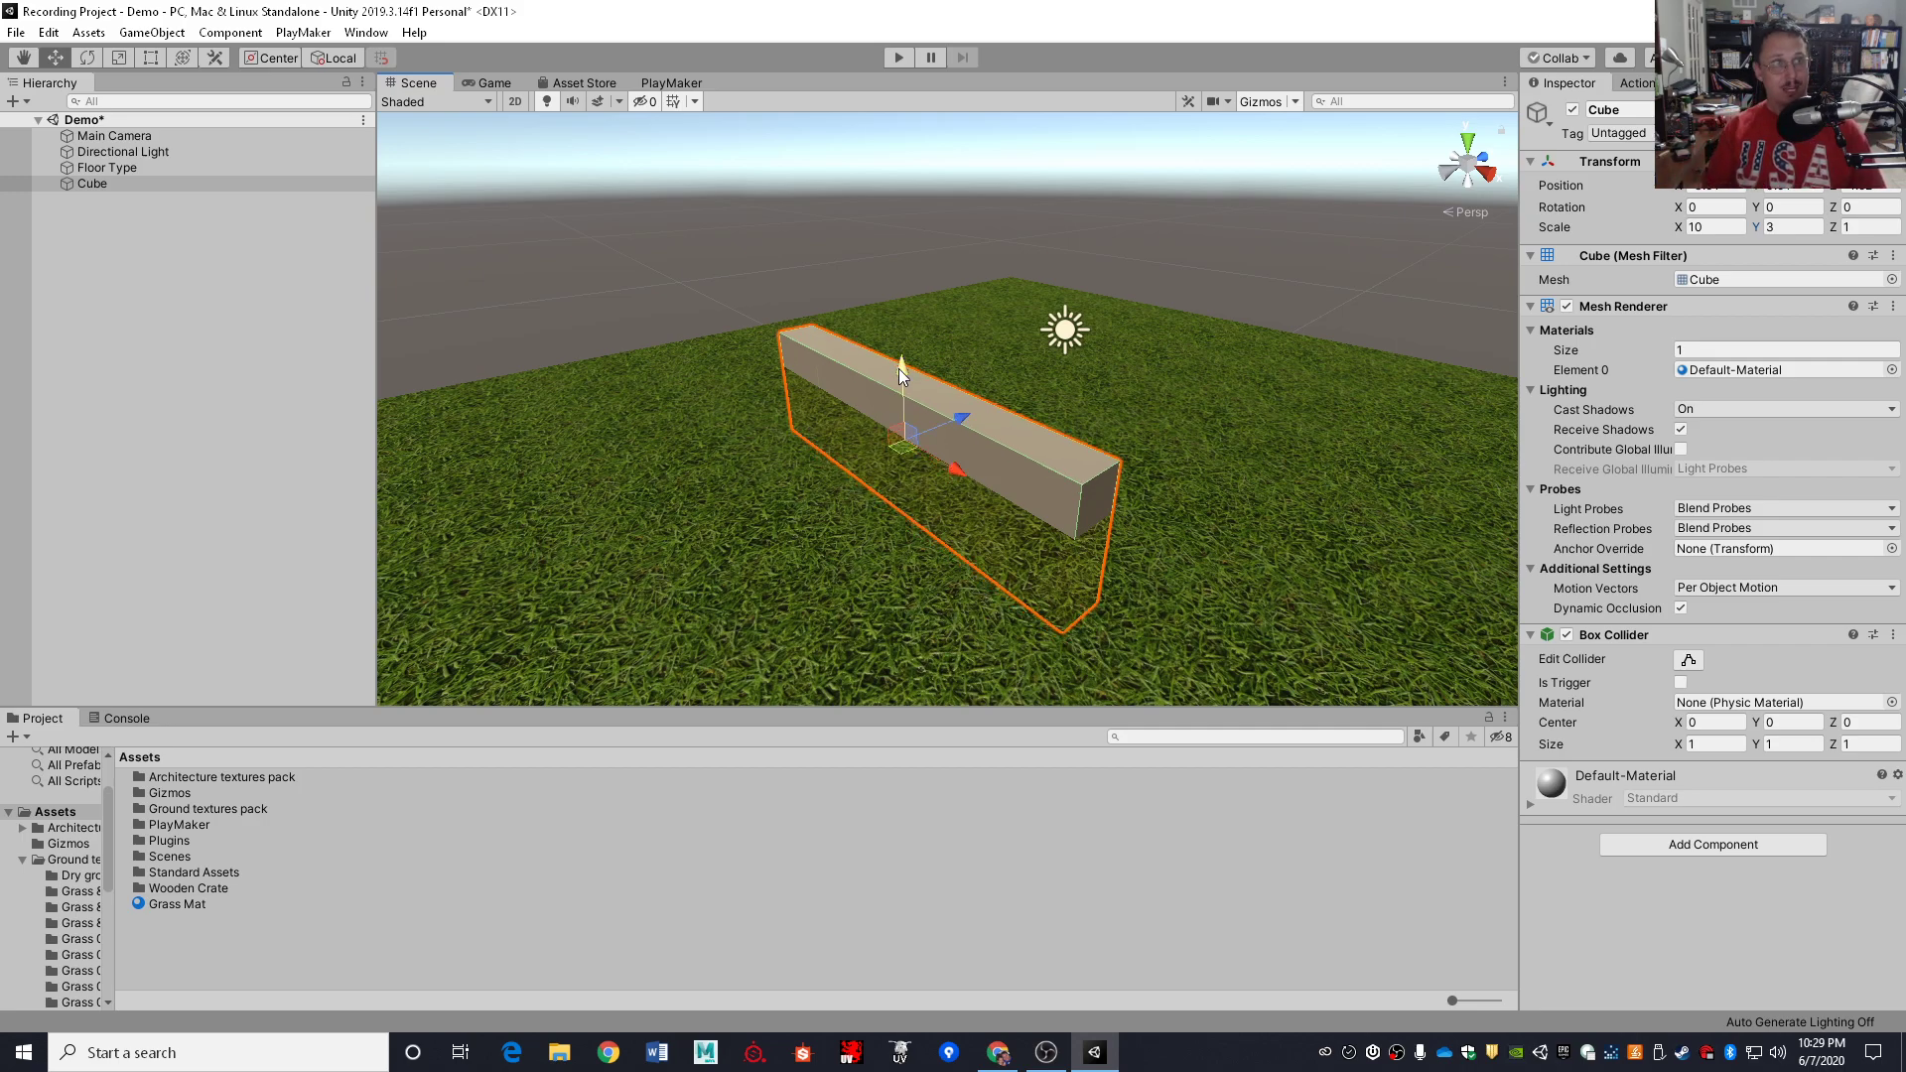
drag(898, 368, 922, 296)
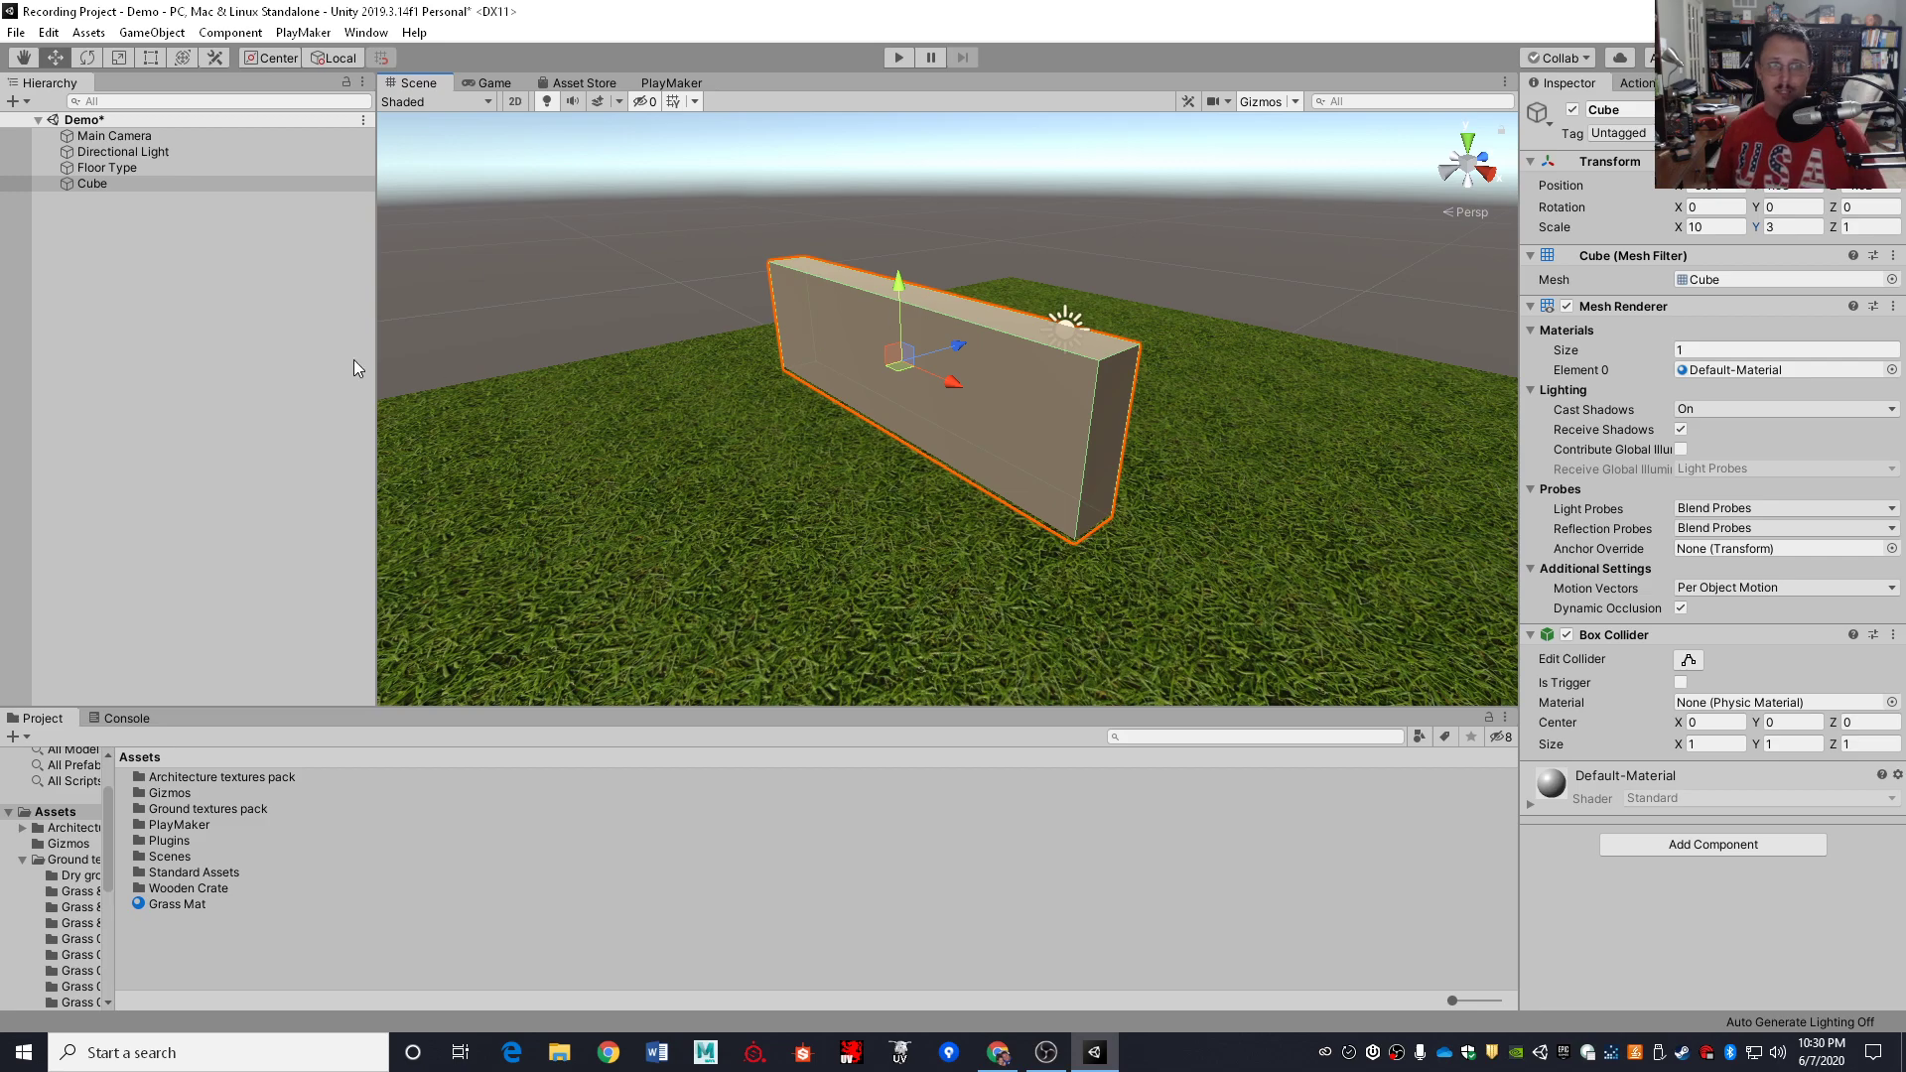
Compare the Box Collider components of the Cube and the Floor Type object
click(133, 182)
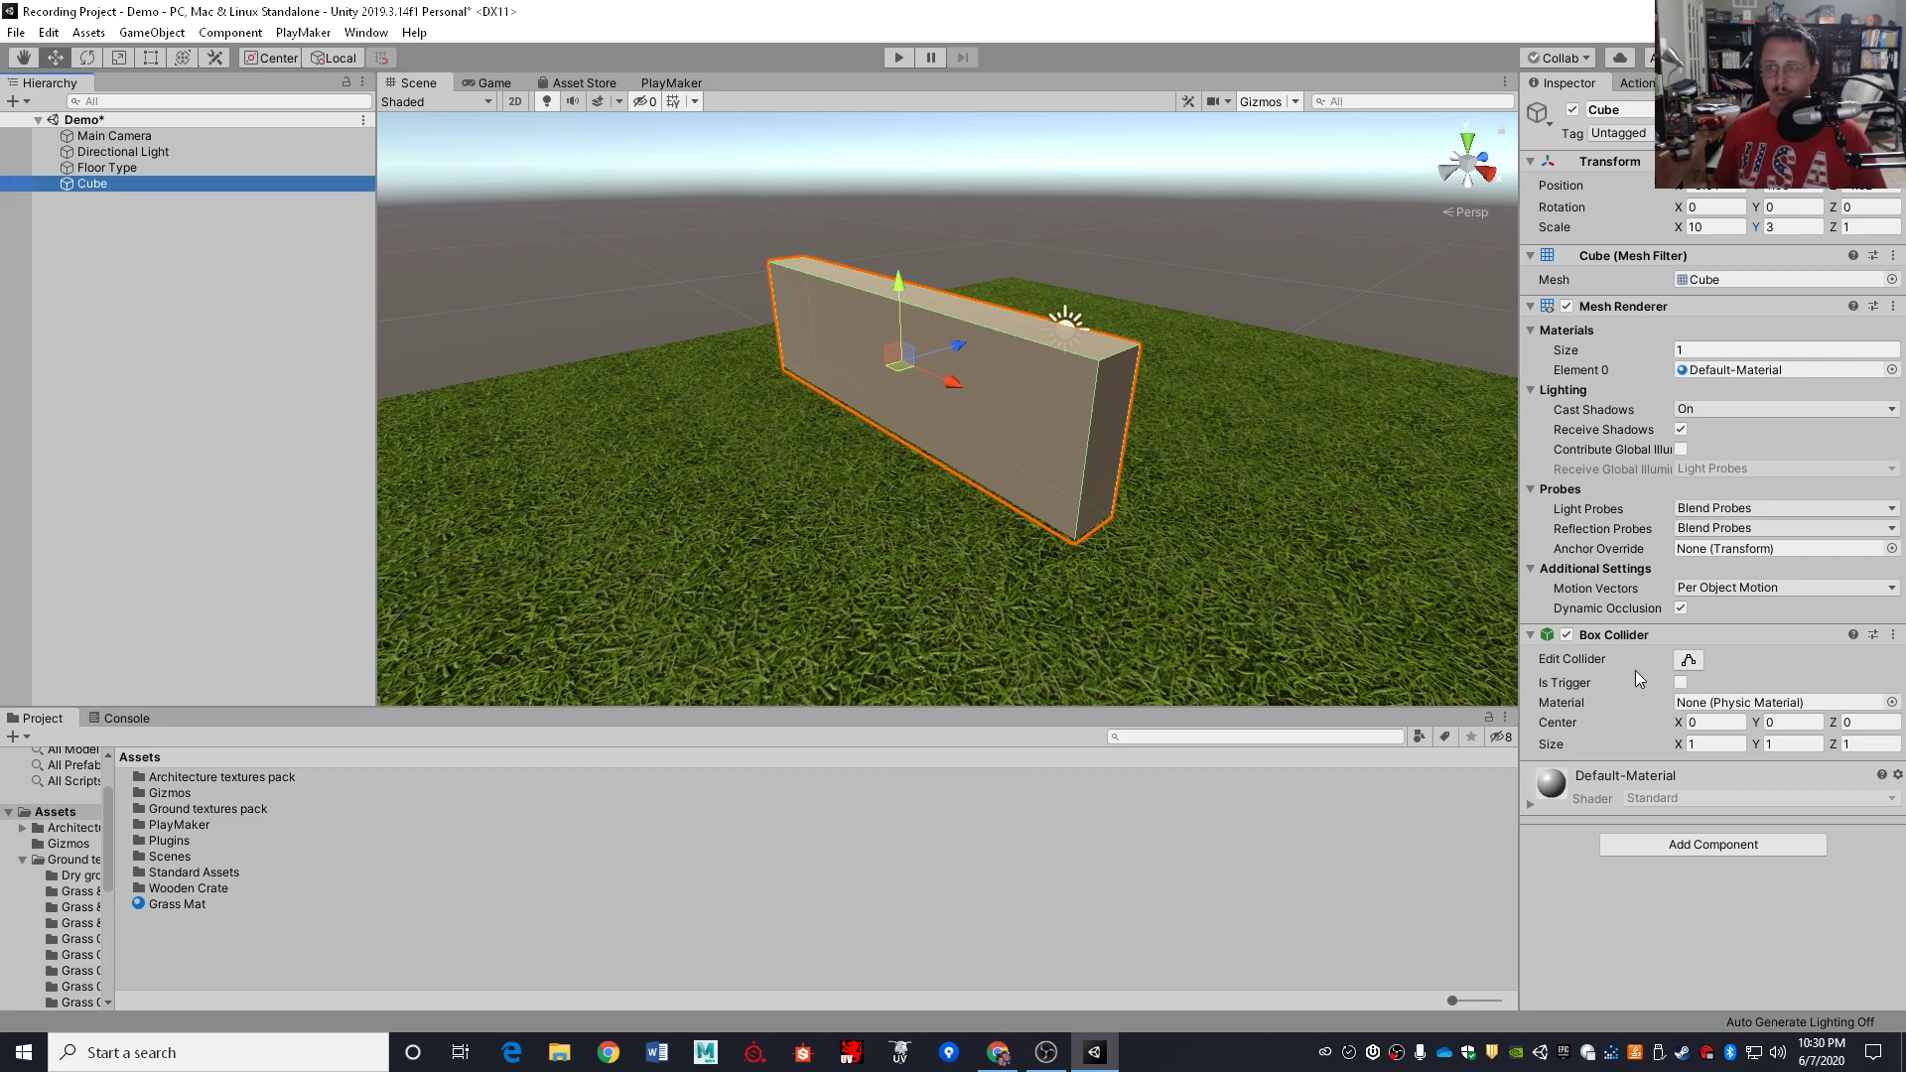
click(1295, 573)
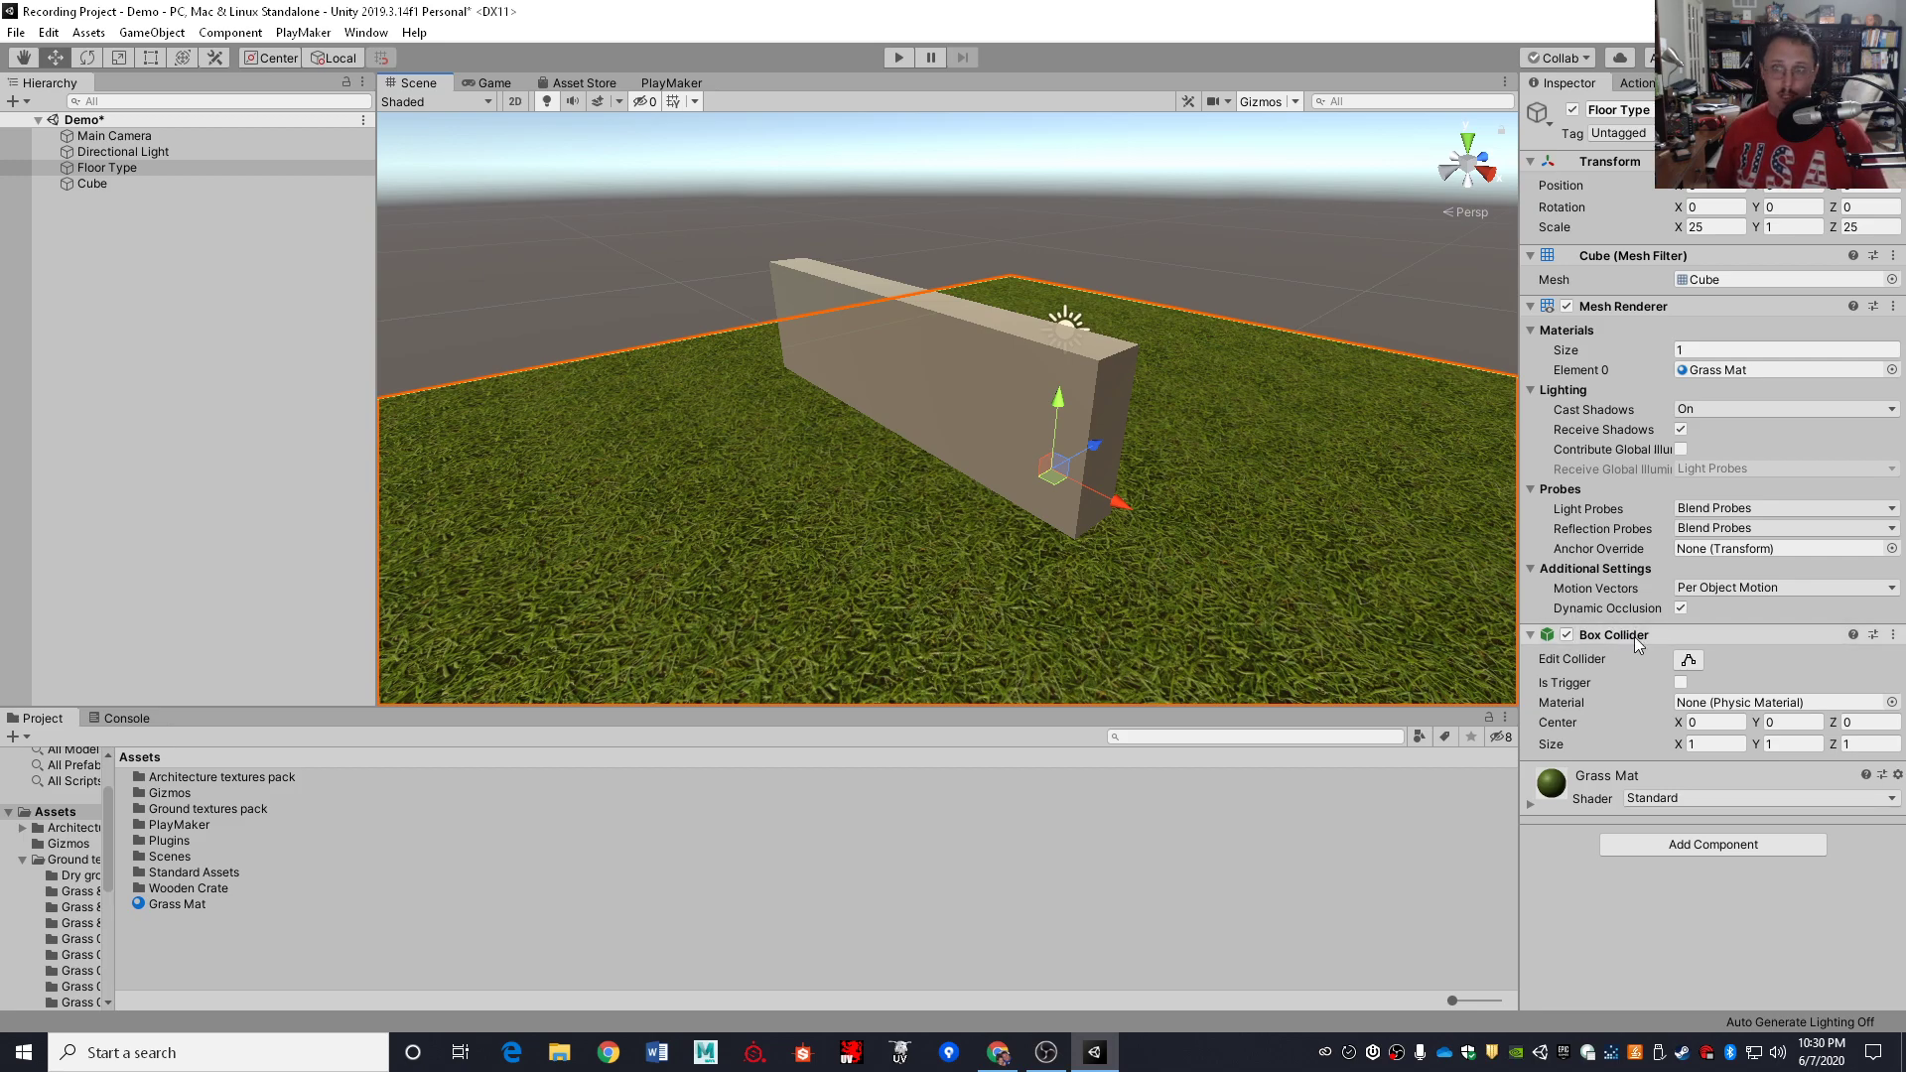
click(1027, 424)
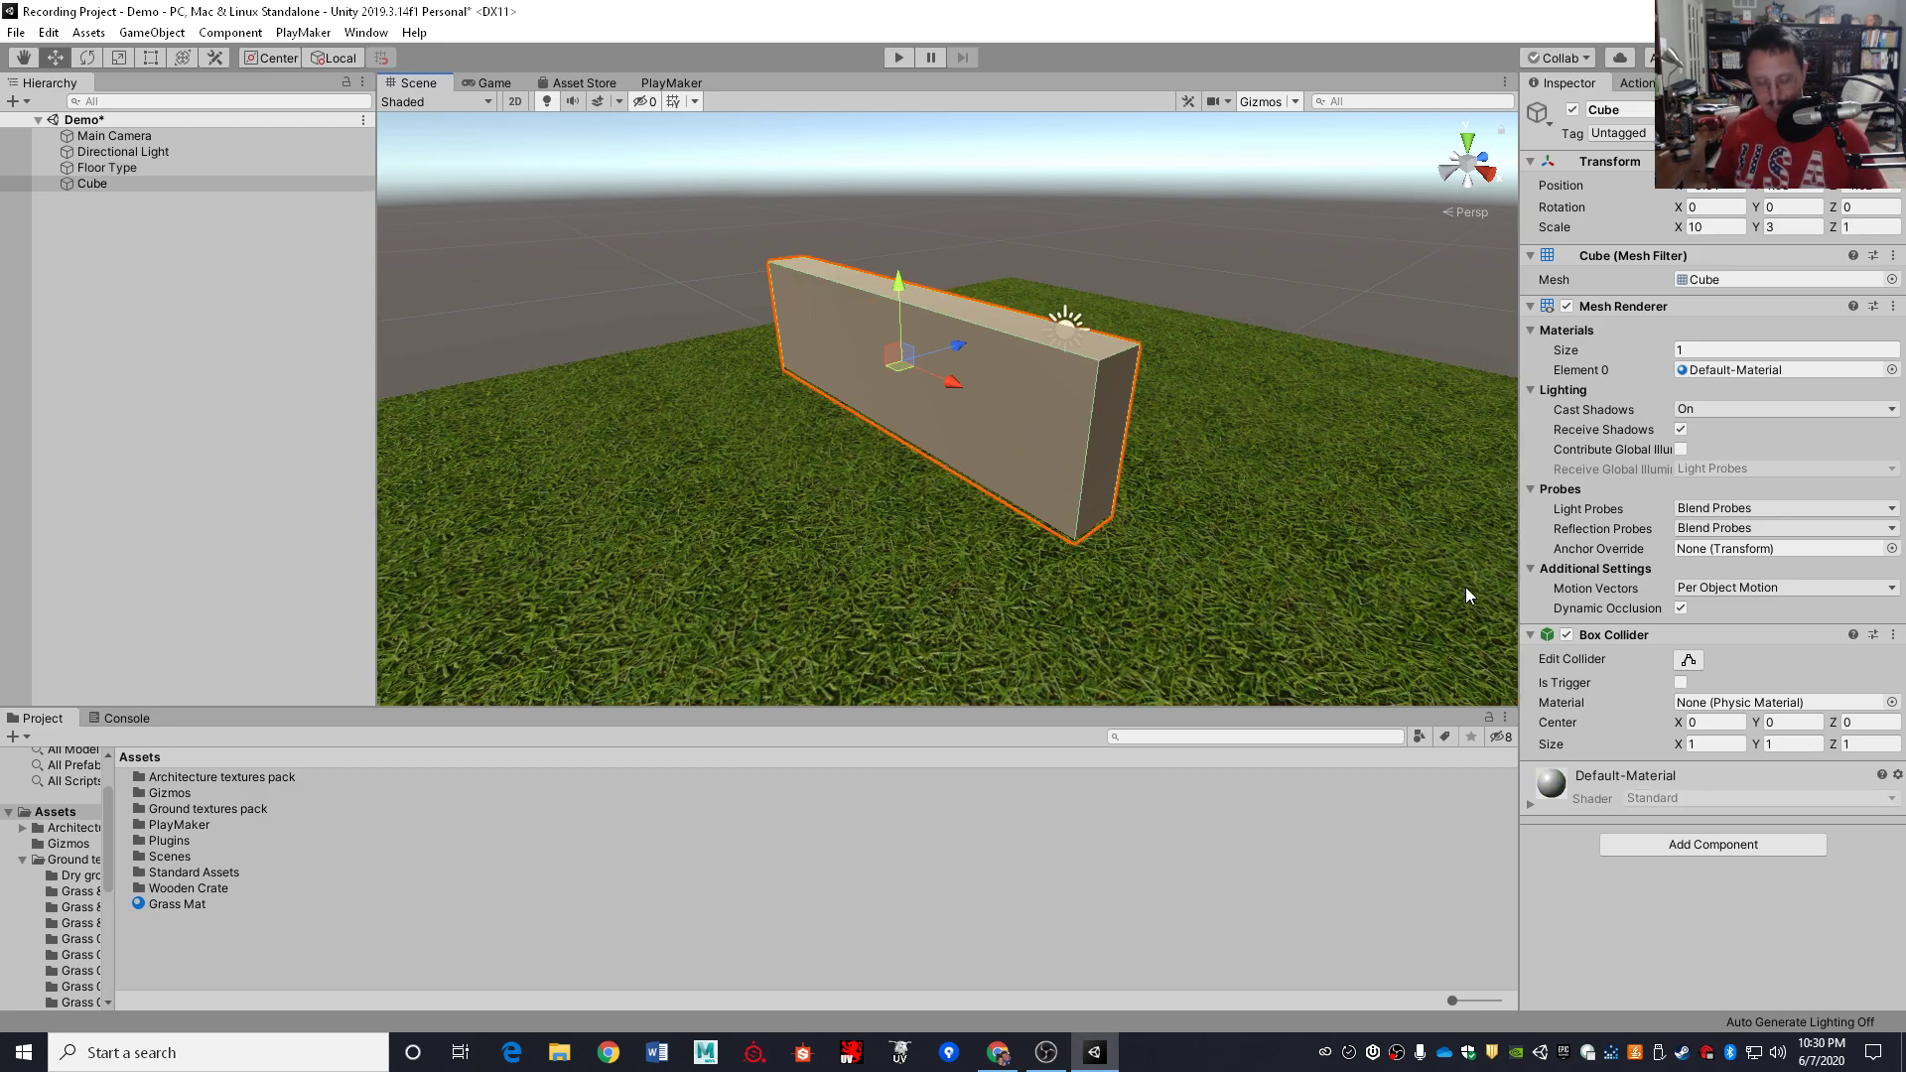
Slide the Cube across the grass with surface snapping so that it stays on top of the floor
key(shift)
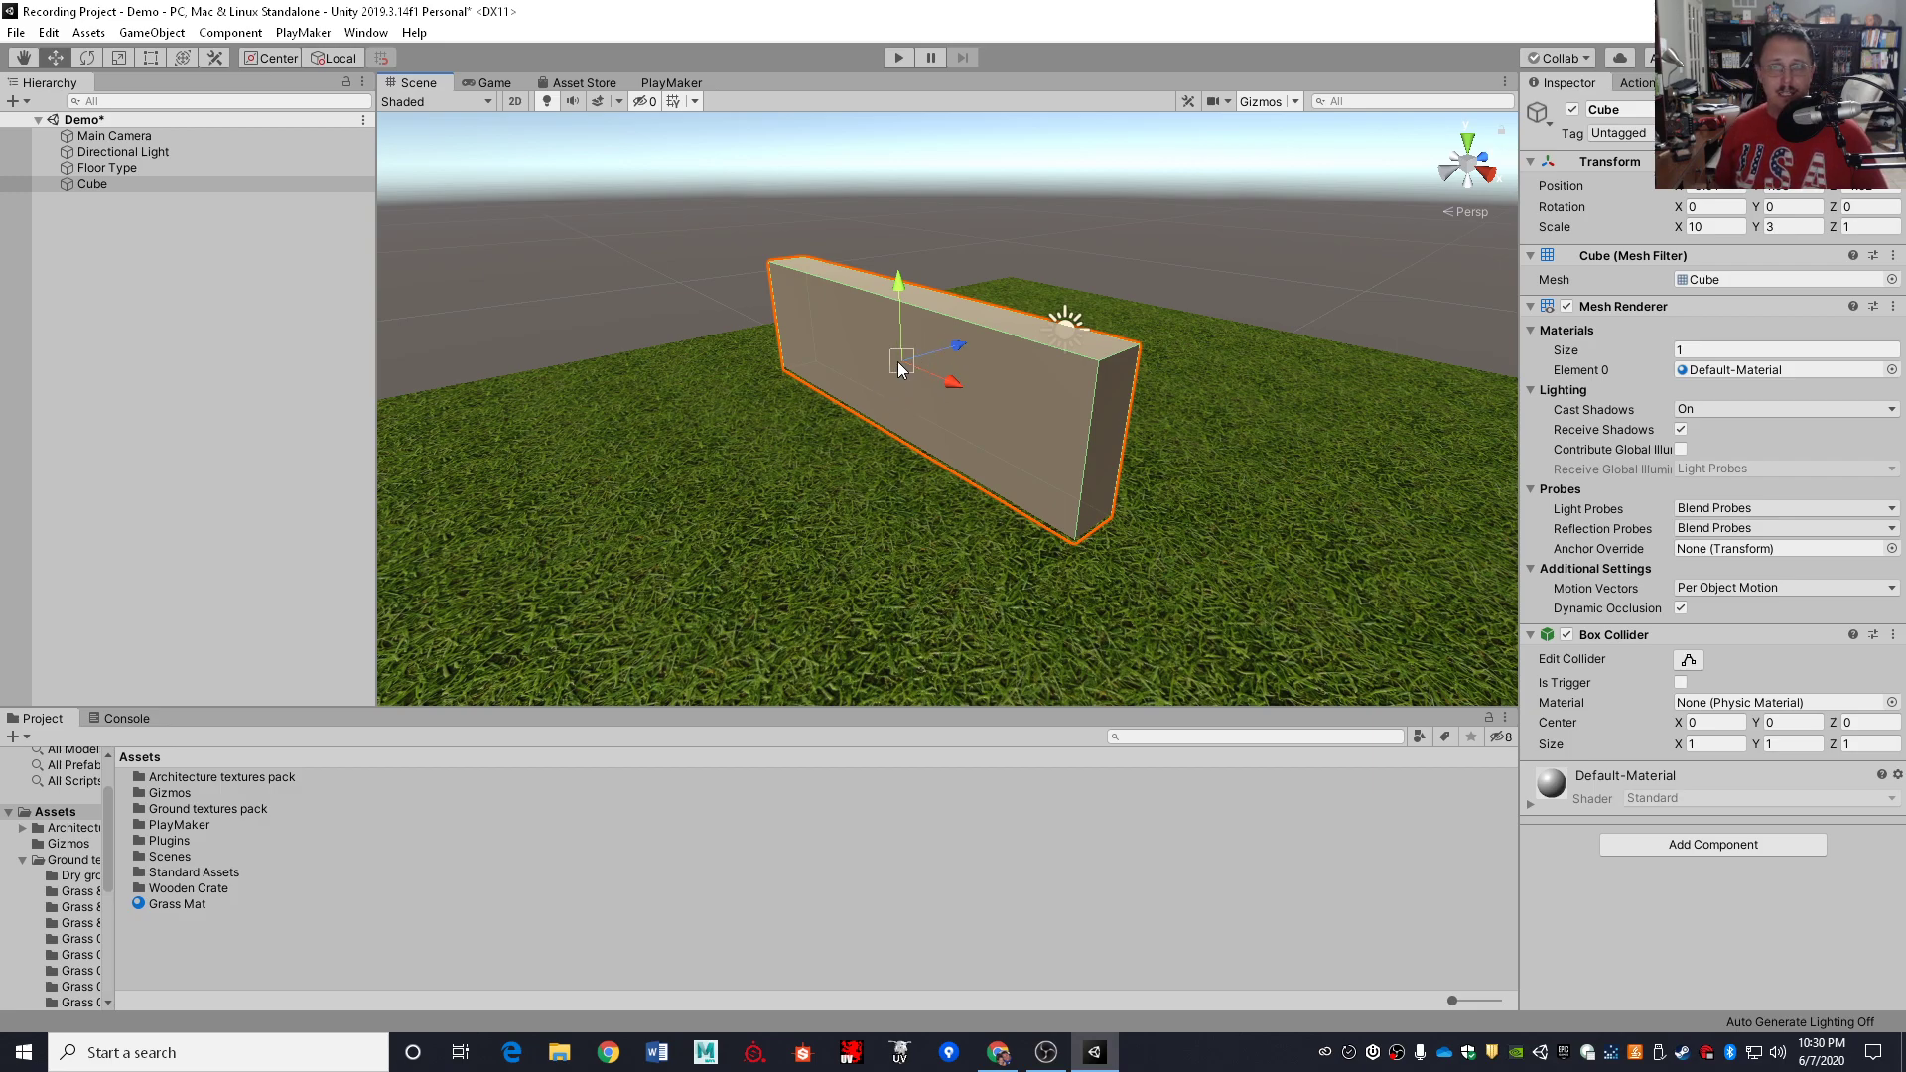
middle_drag(897, 361, 1081, 528)
ctrl+shift+drag(1081, 528, 862, 457)
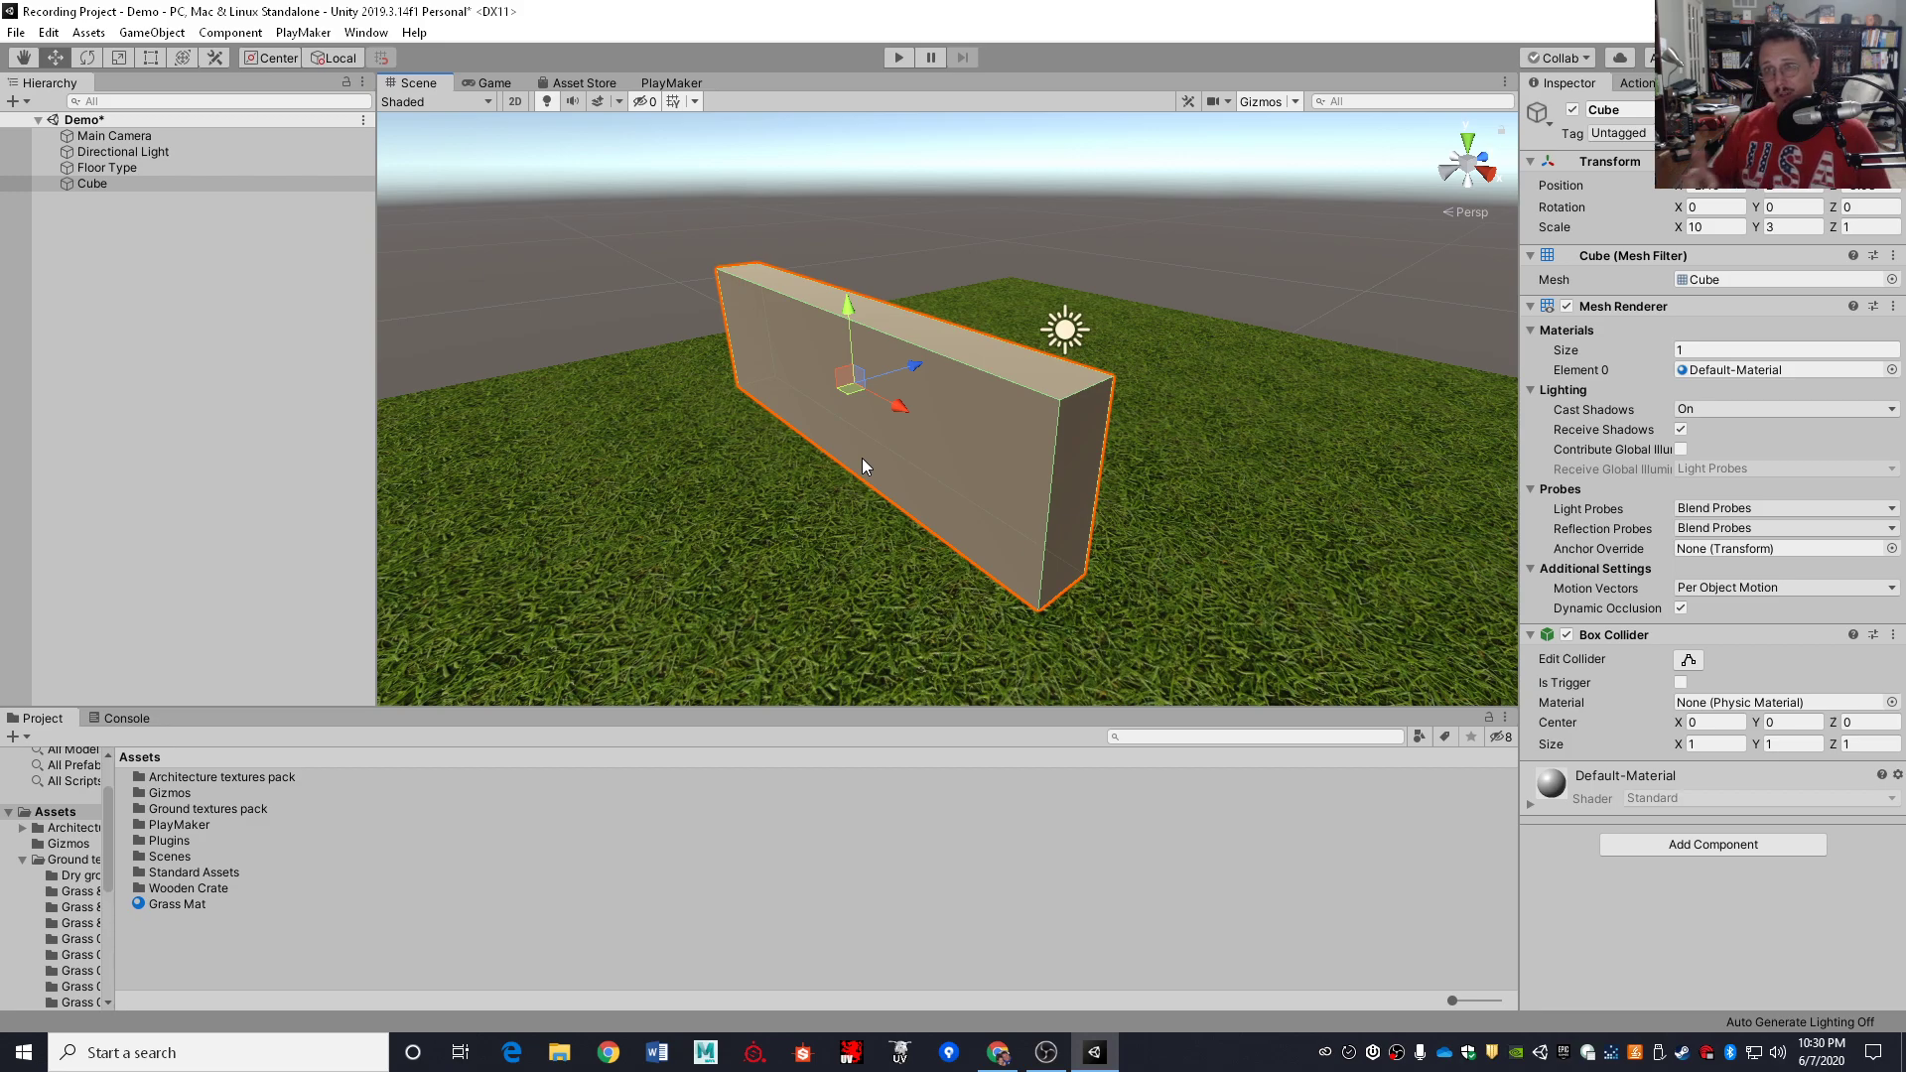
Switch the handle position to Pivot and try to move the Cube across the grass with surface snapping
click(281, 59)
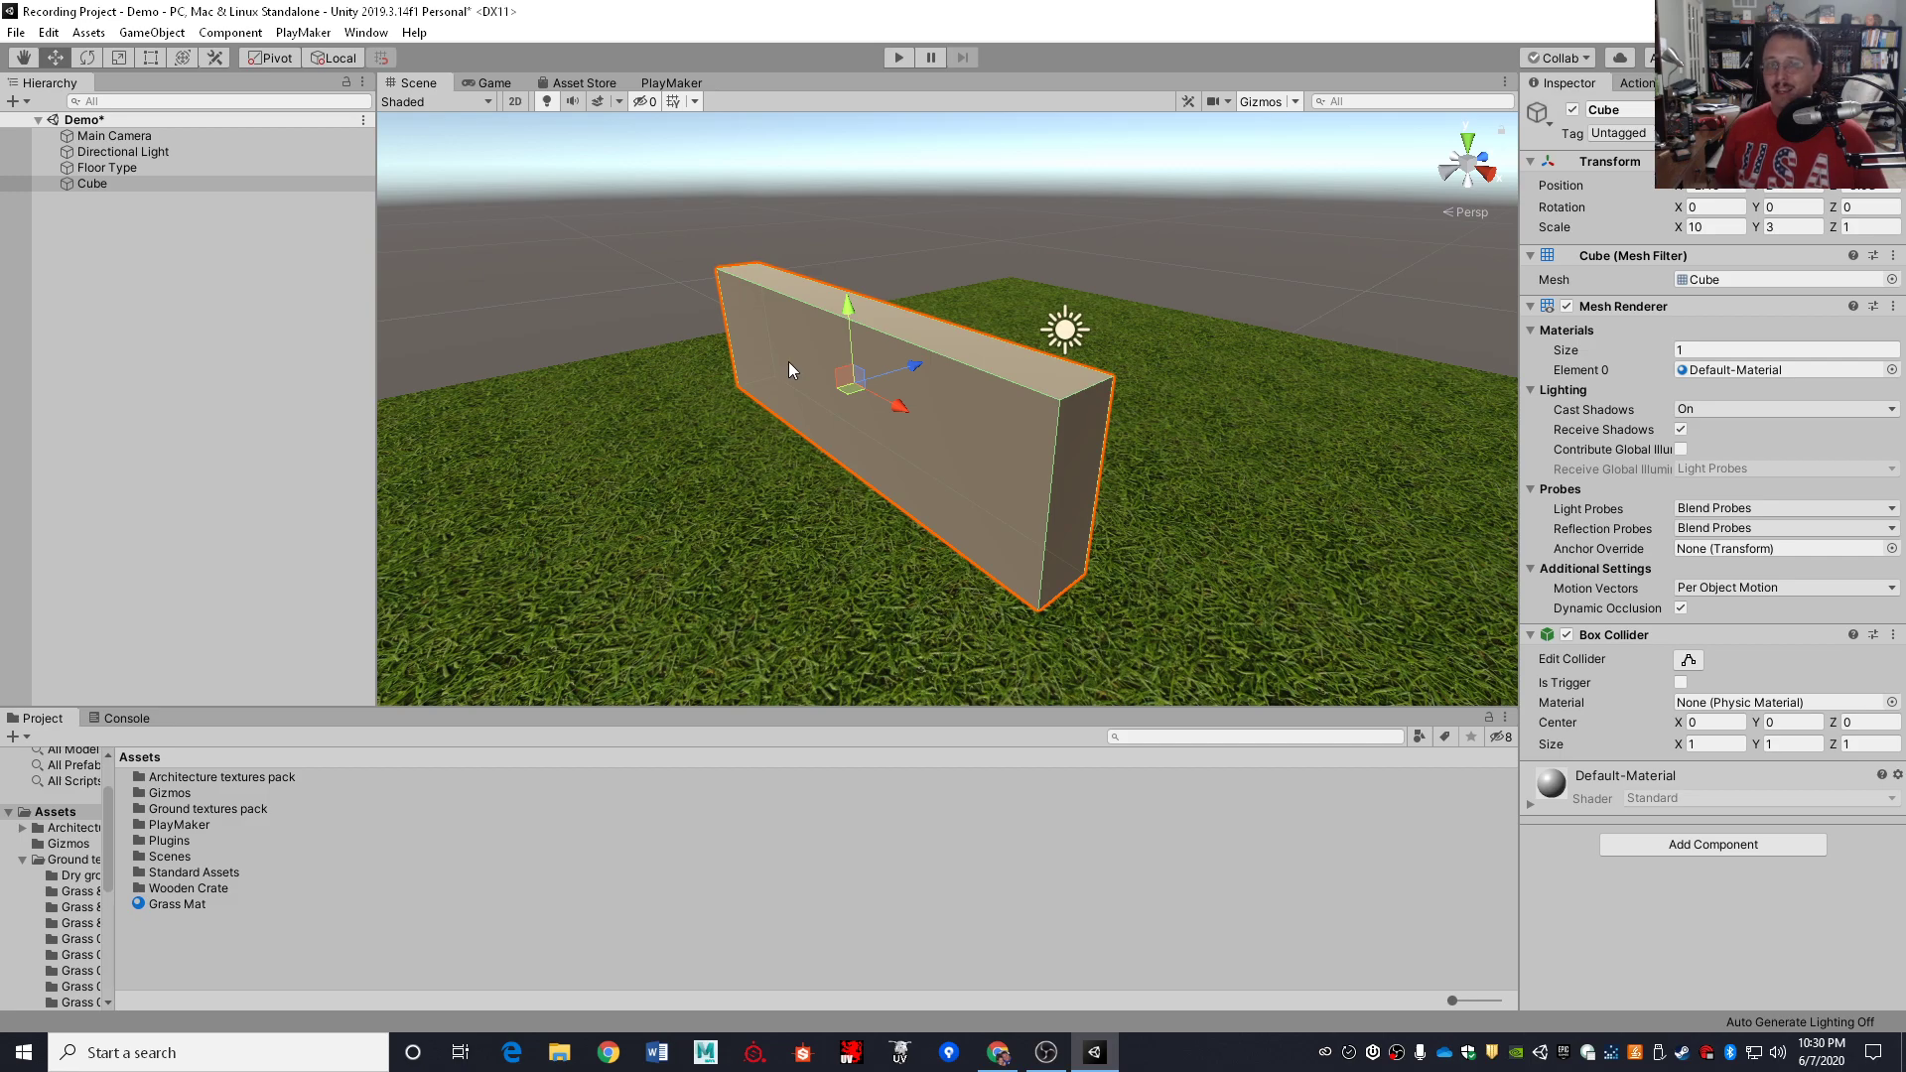
drag(846, 384, 907, 461)
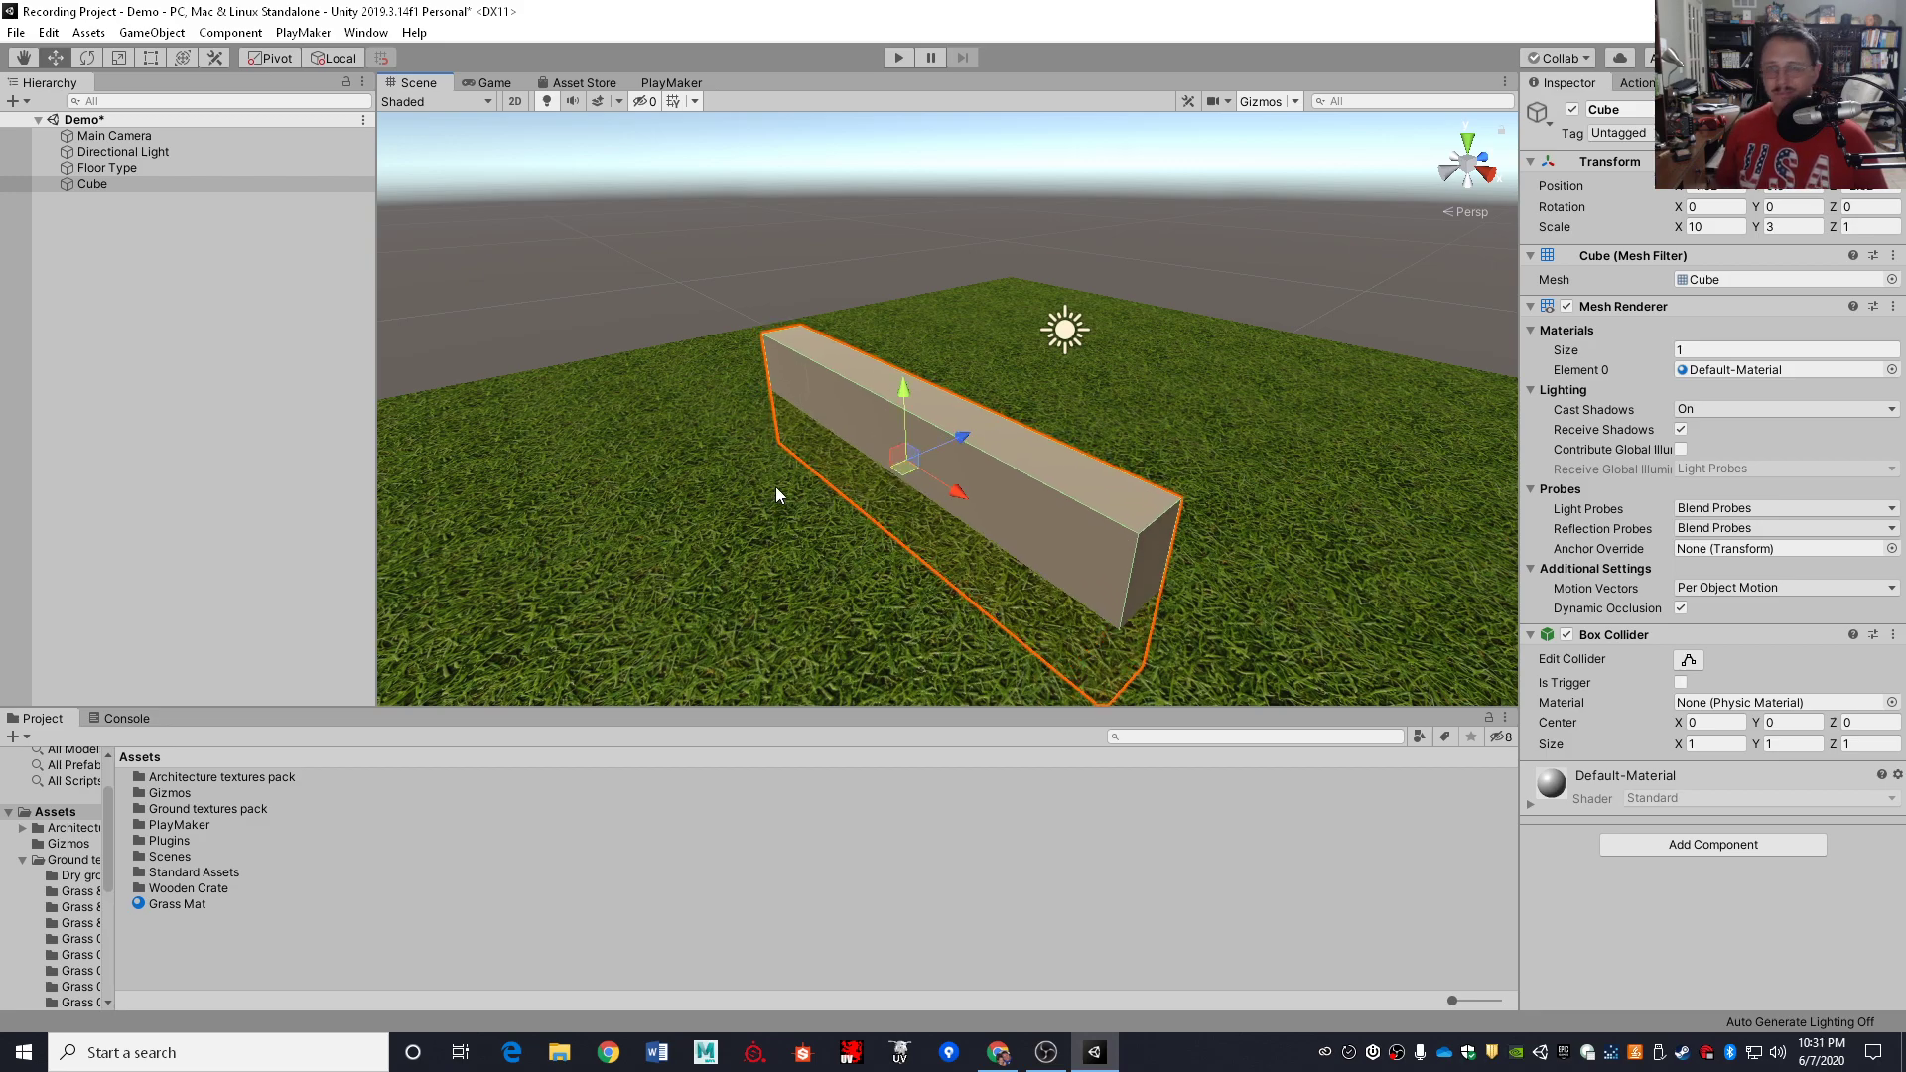
mouse_move(906, 461)
mouse_down()
mouse_move(1020, 428)
mouse_move(916, 441)
mouse_up()
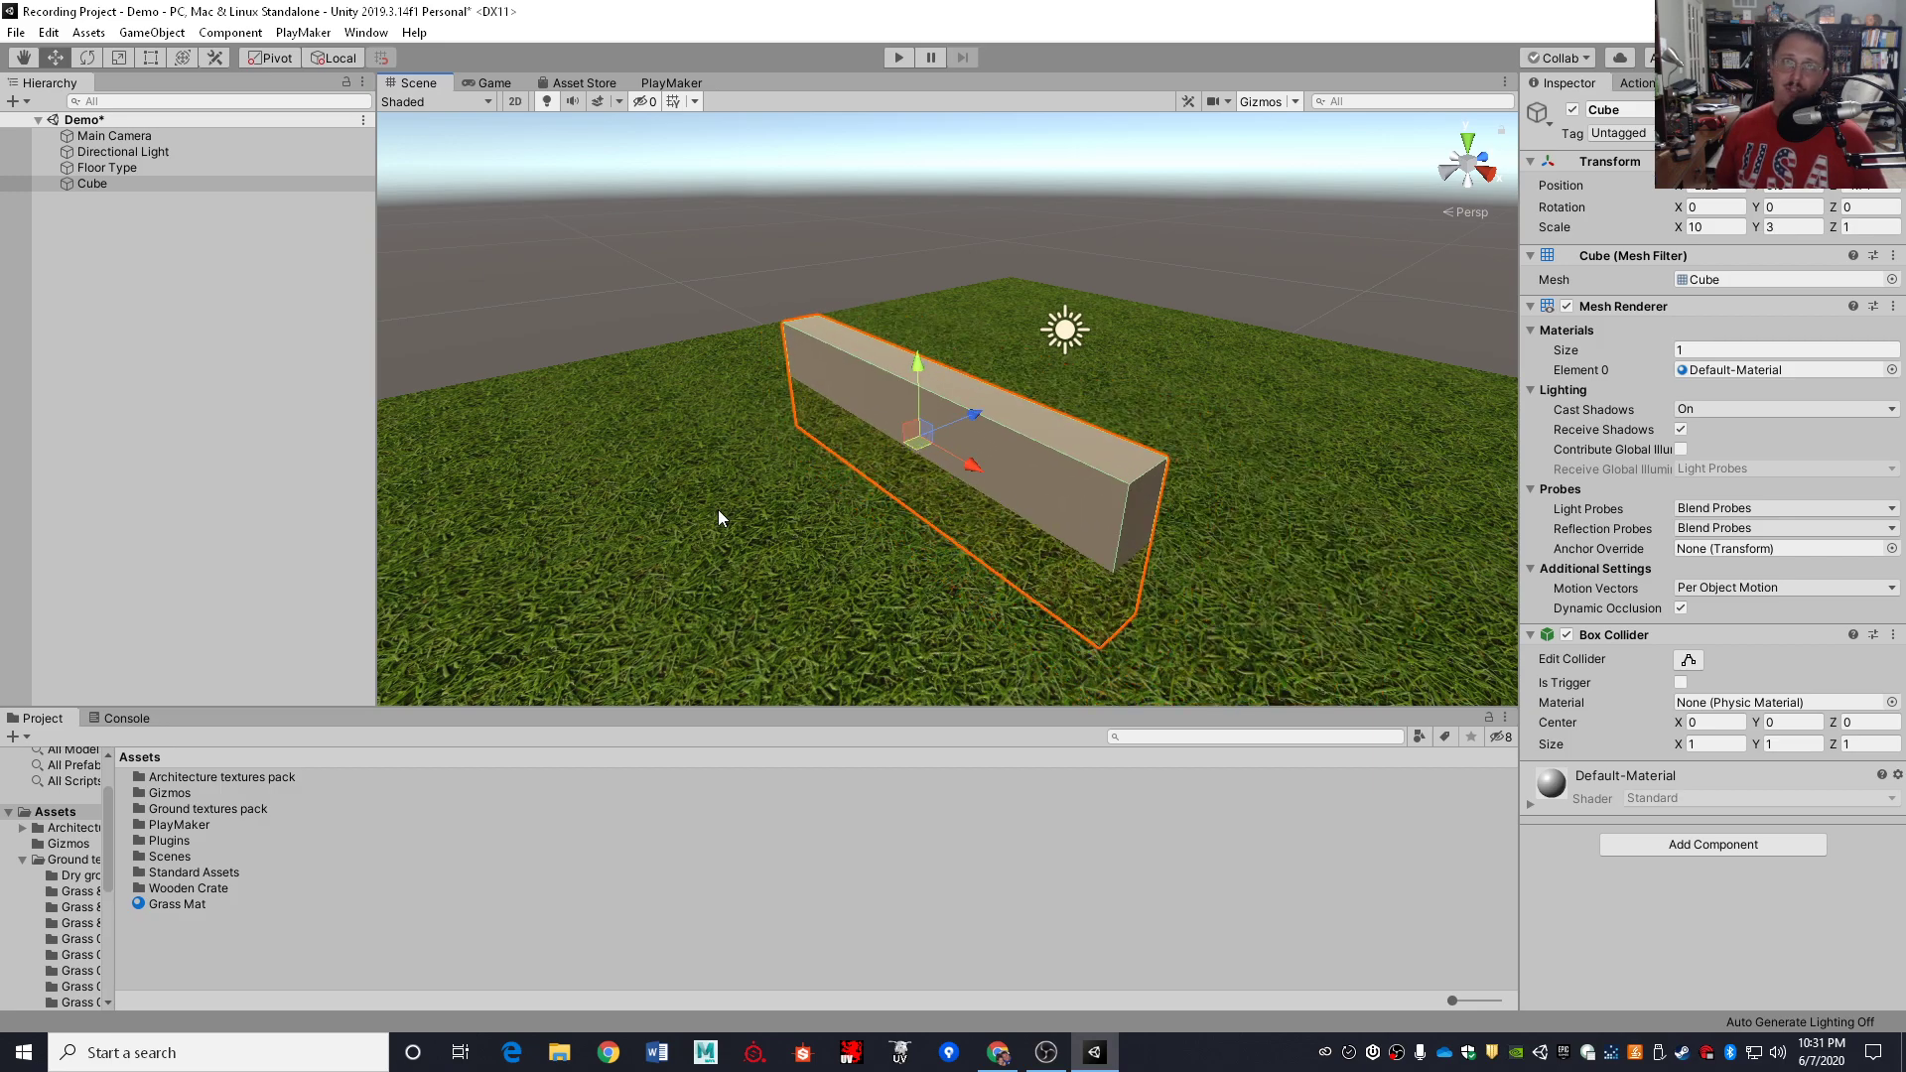
Set the handle position back to Center and move the Cube across the grass with surface snapping
click(261, 62)
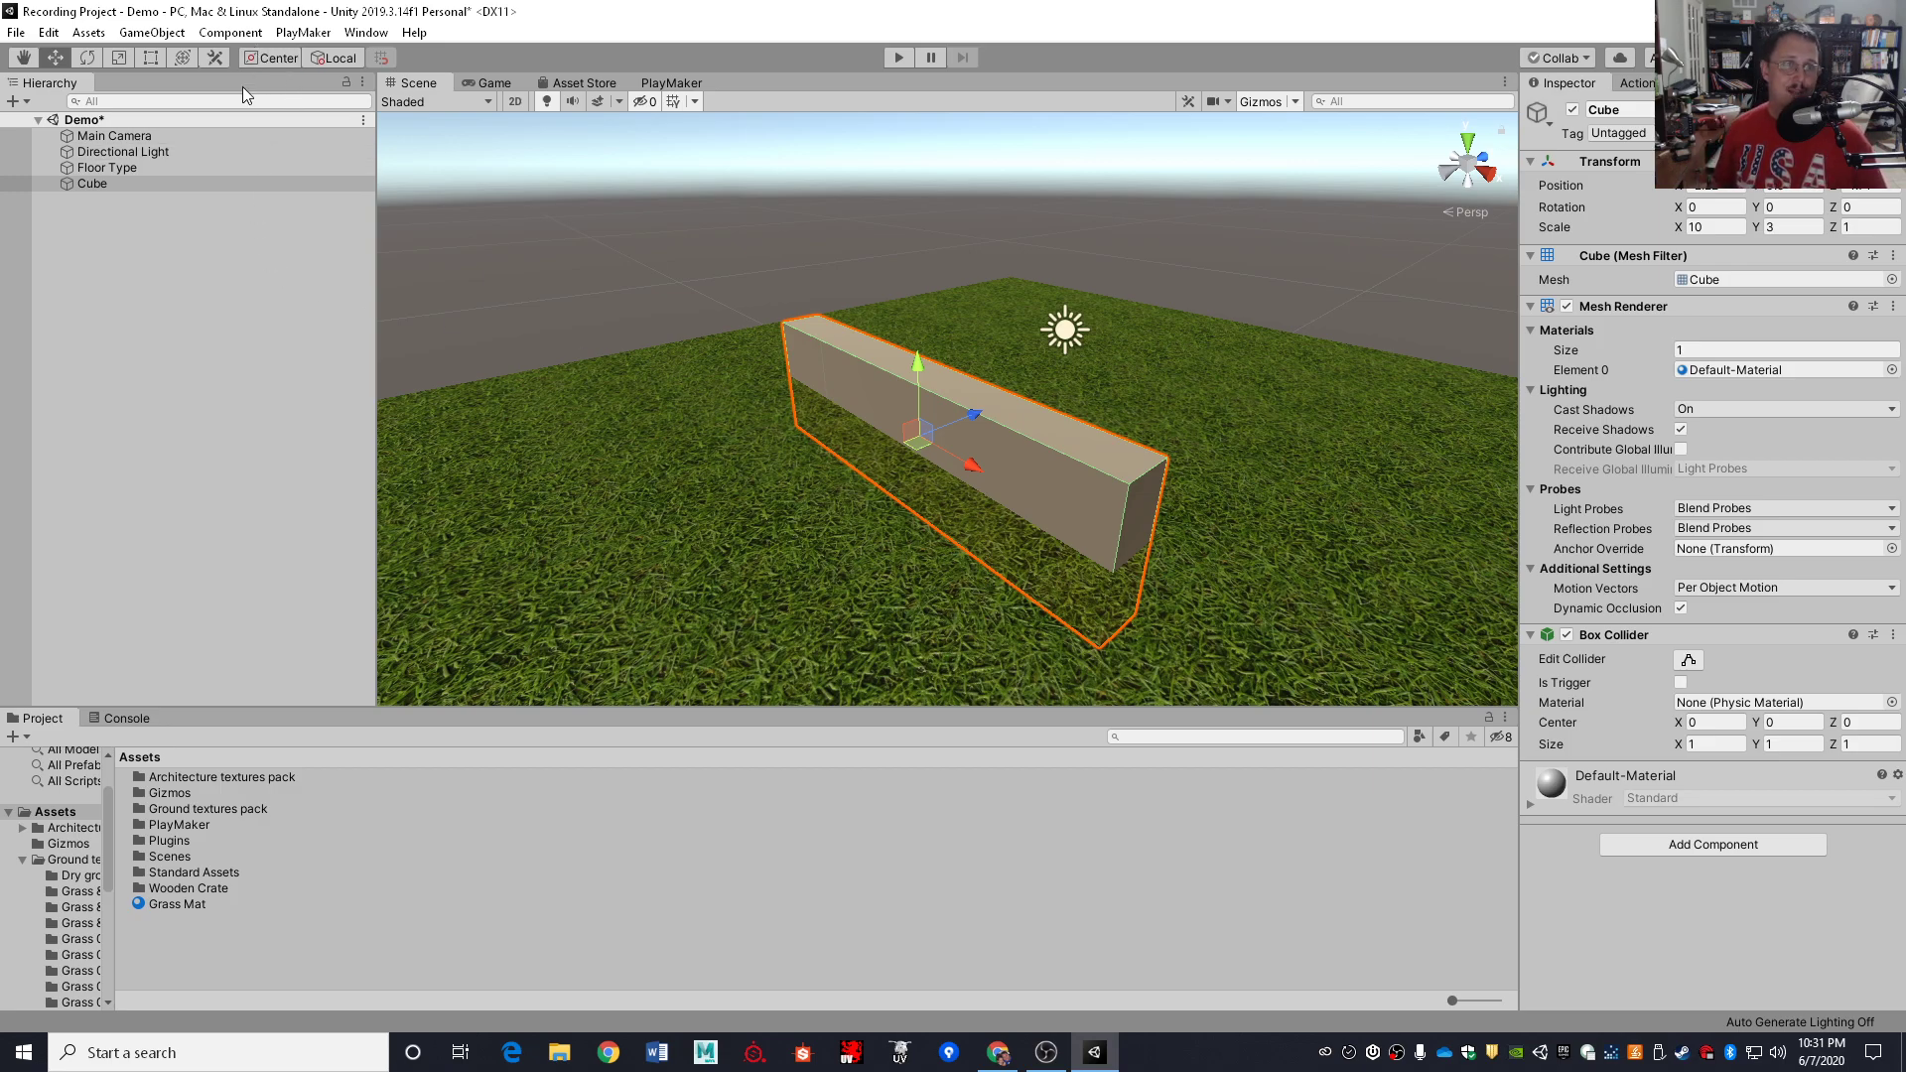
drag(915, 437, 941, 465)
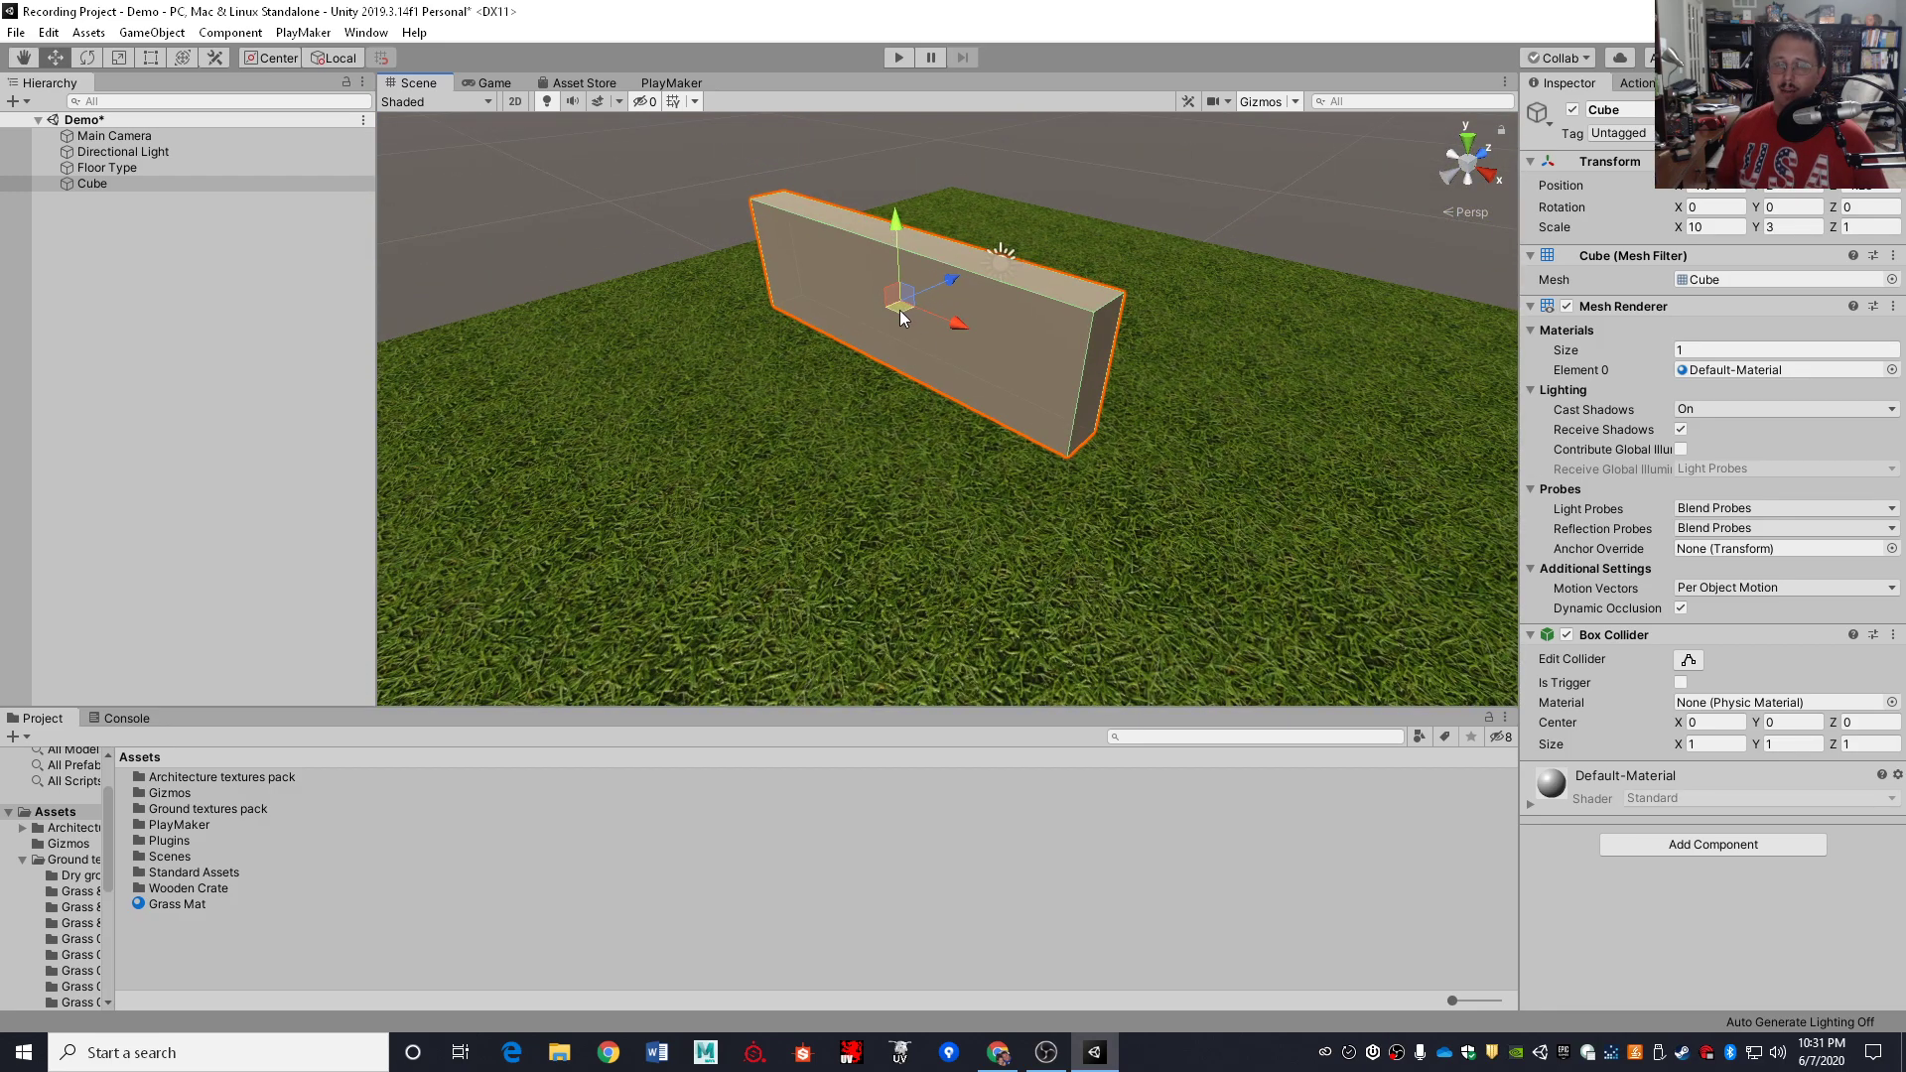
drag(896, 308, 1220, 316)
Turn off the Scene view's scene lighting so the Cube's shadowed back face can be worked on
key(d)
right_drag(1090, 408, 308, 369)
key(w)
key(s)
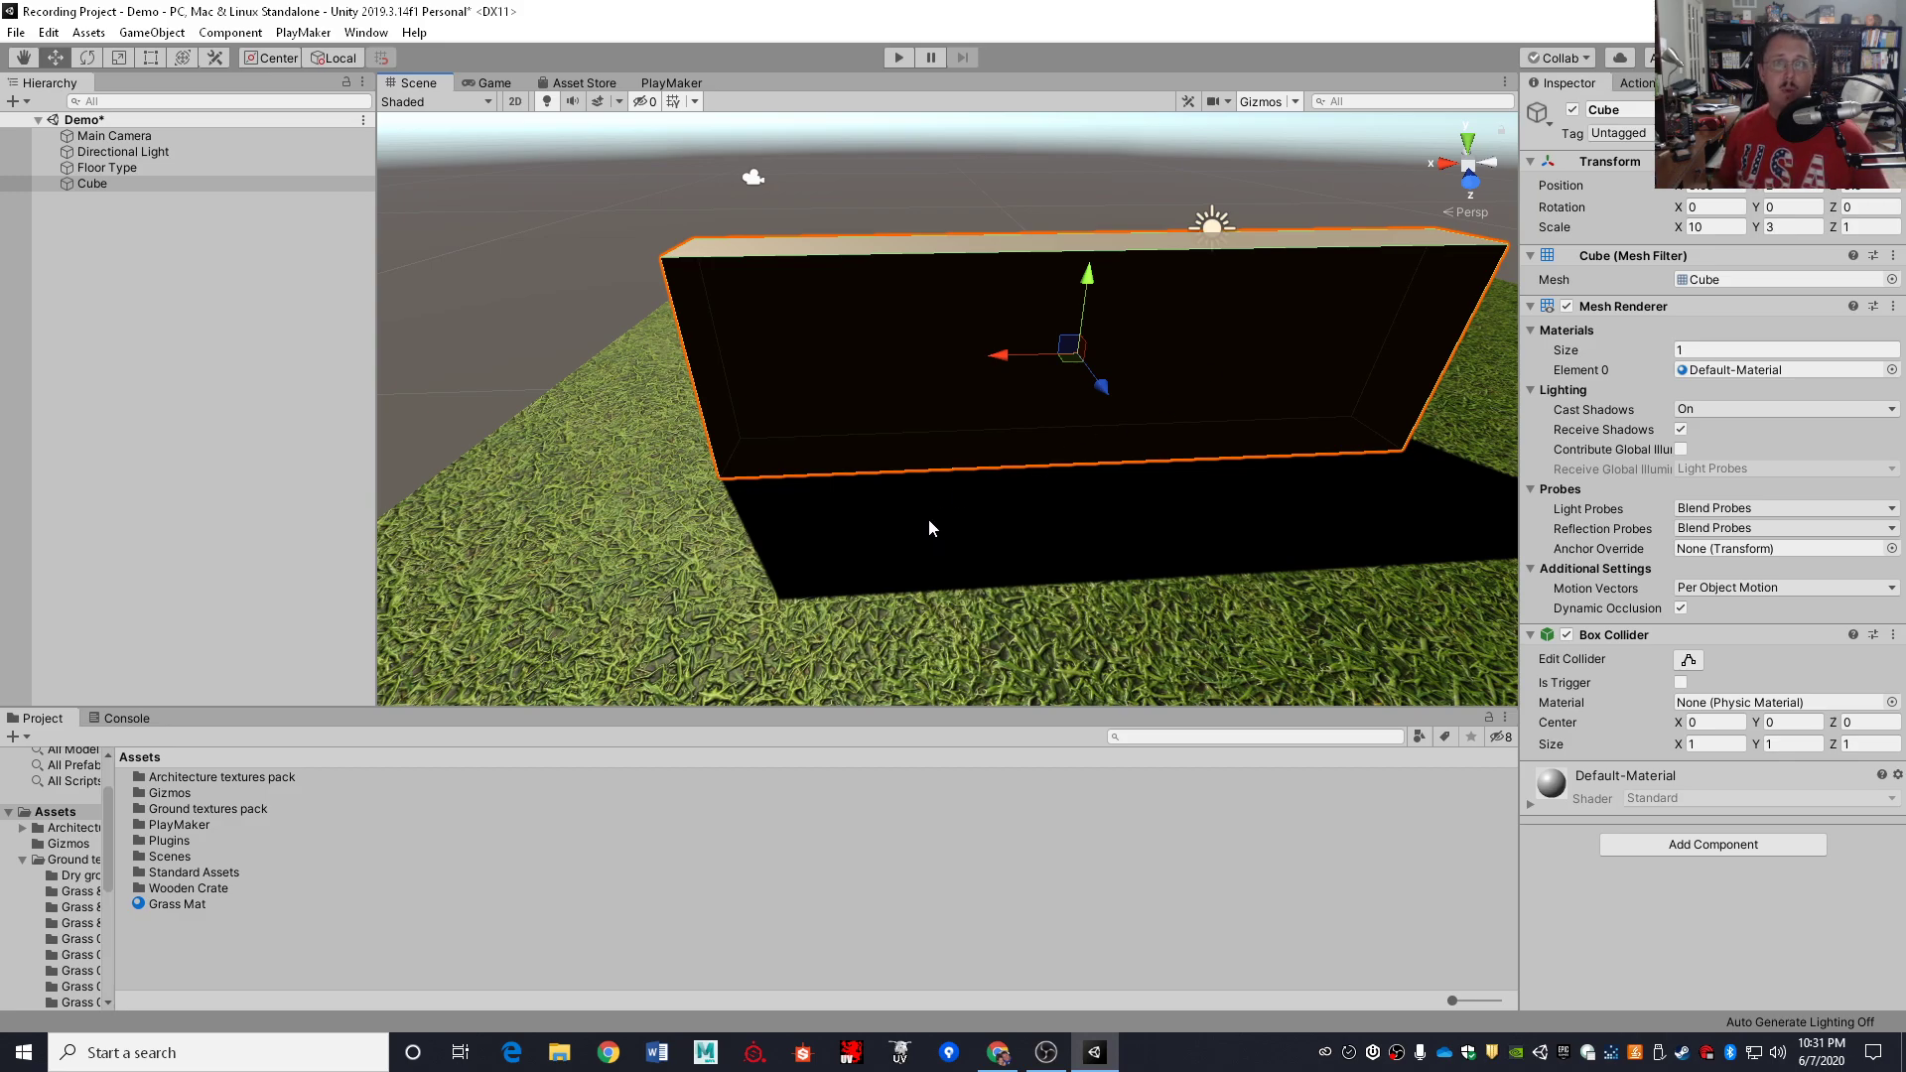
click(547, 103)
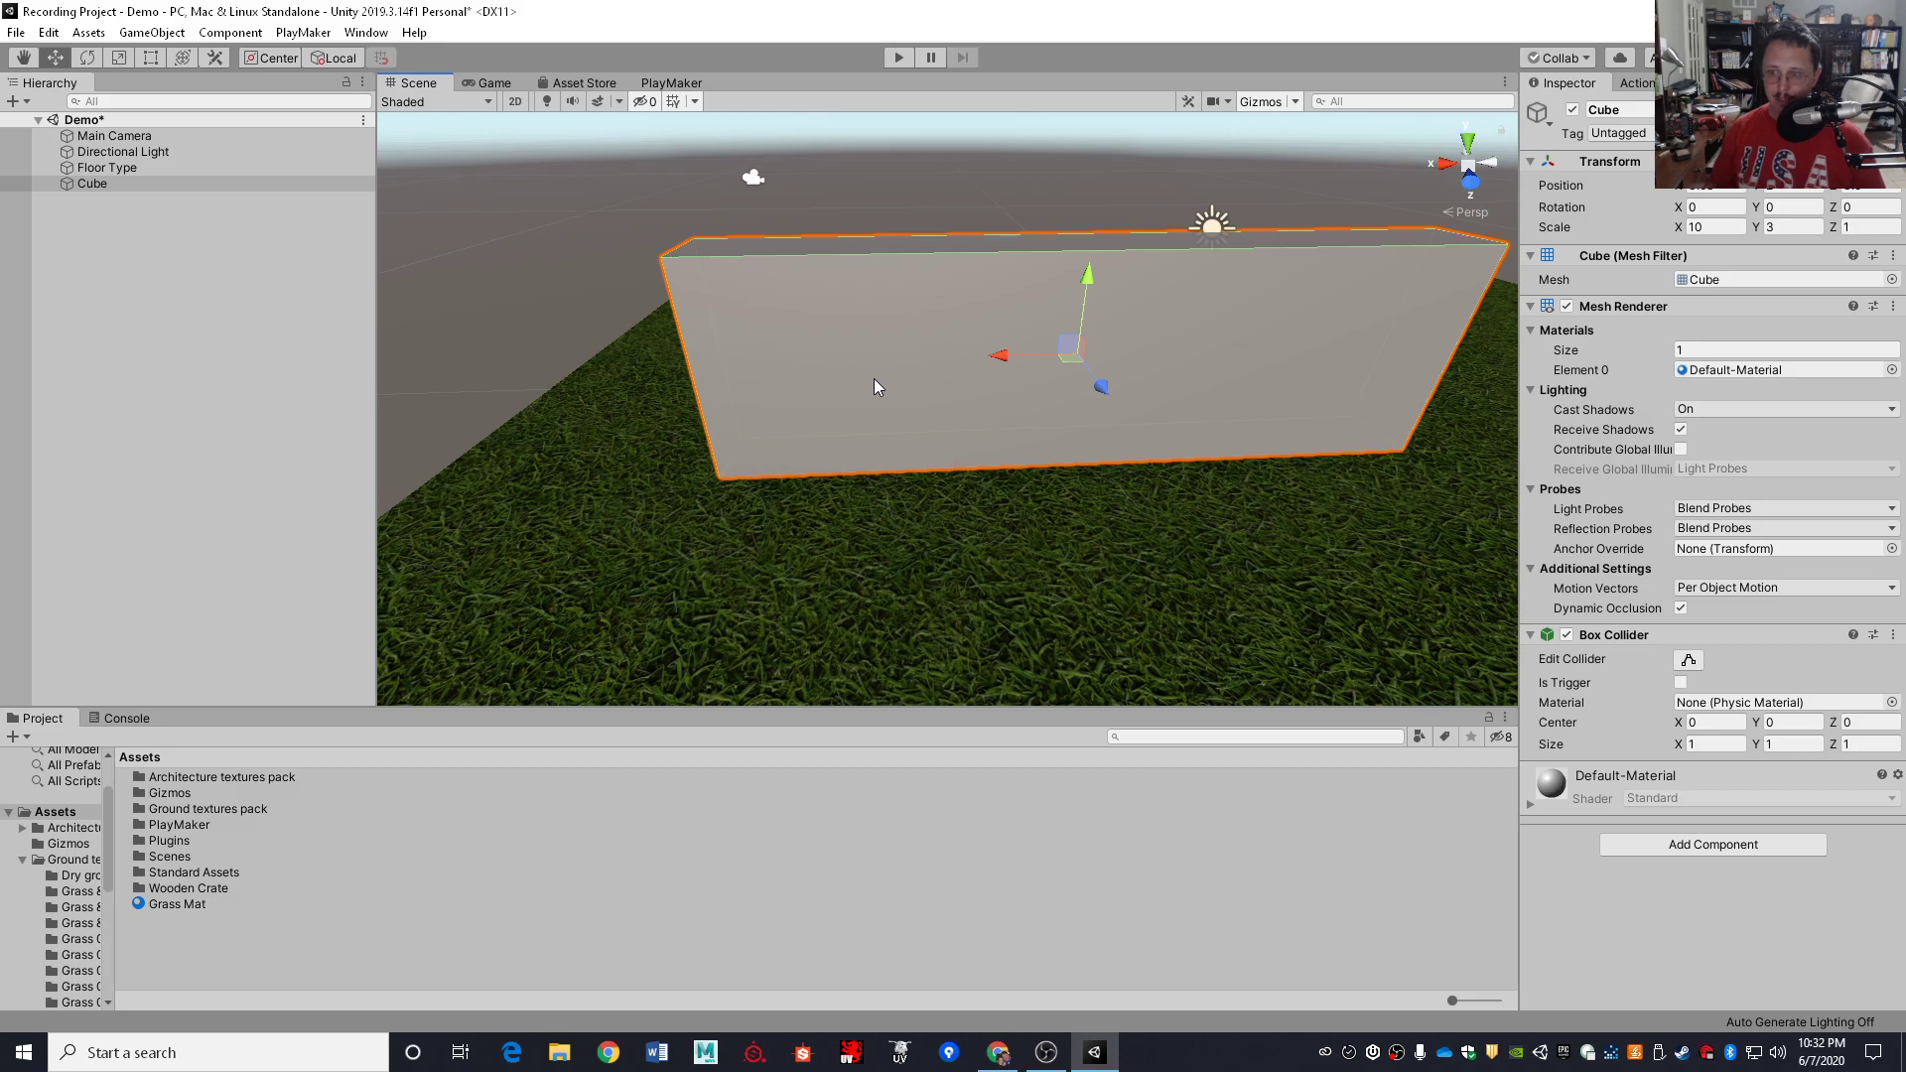
right_drag(844, 386, 990, 401)
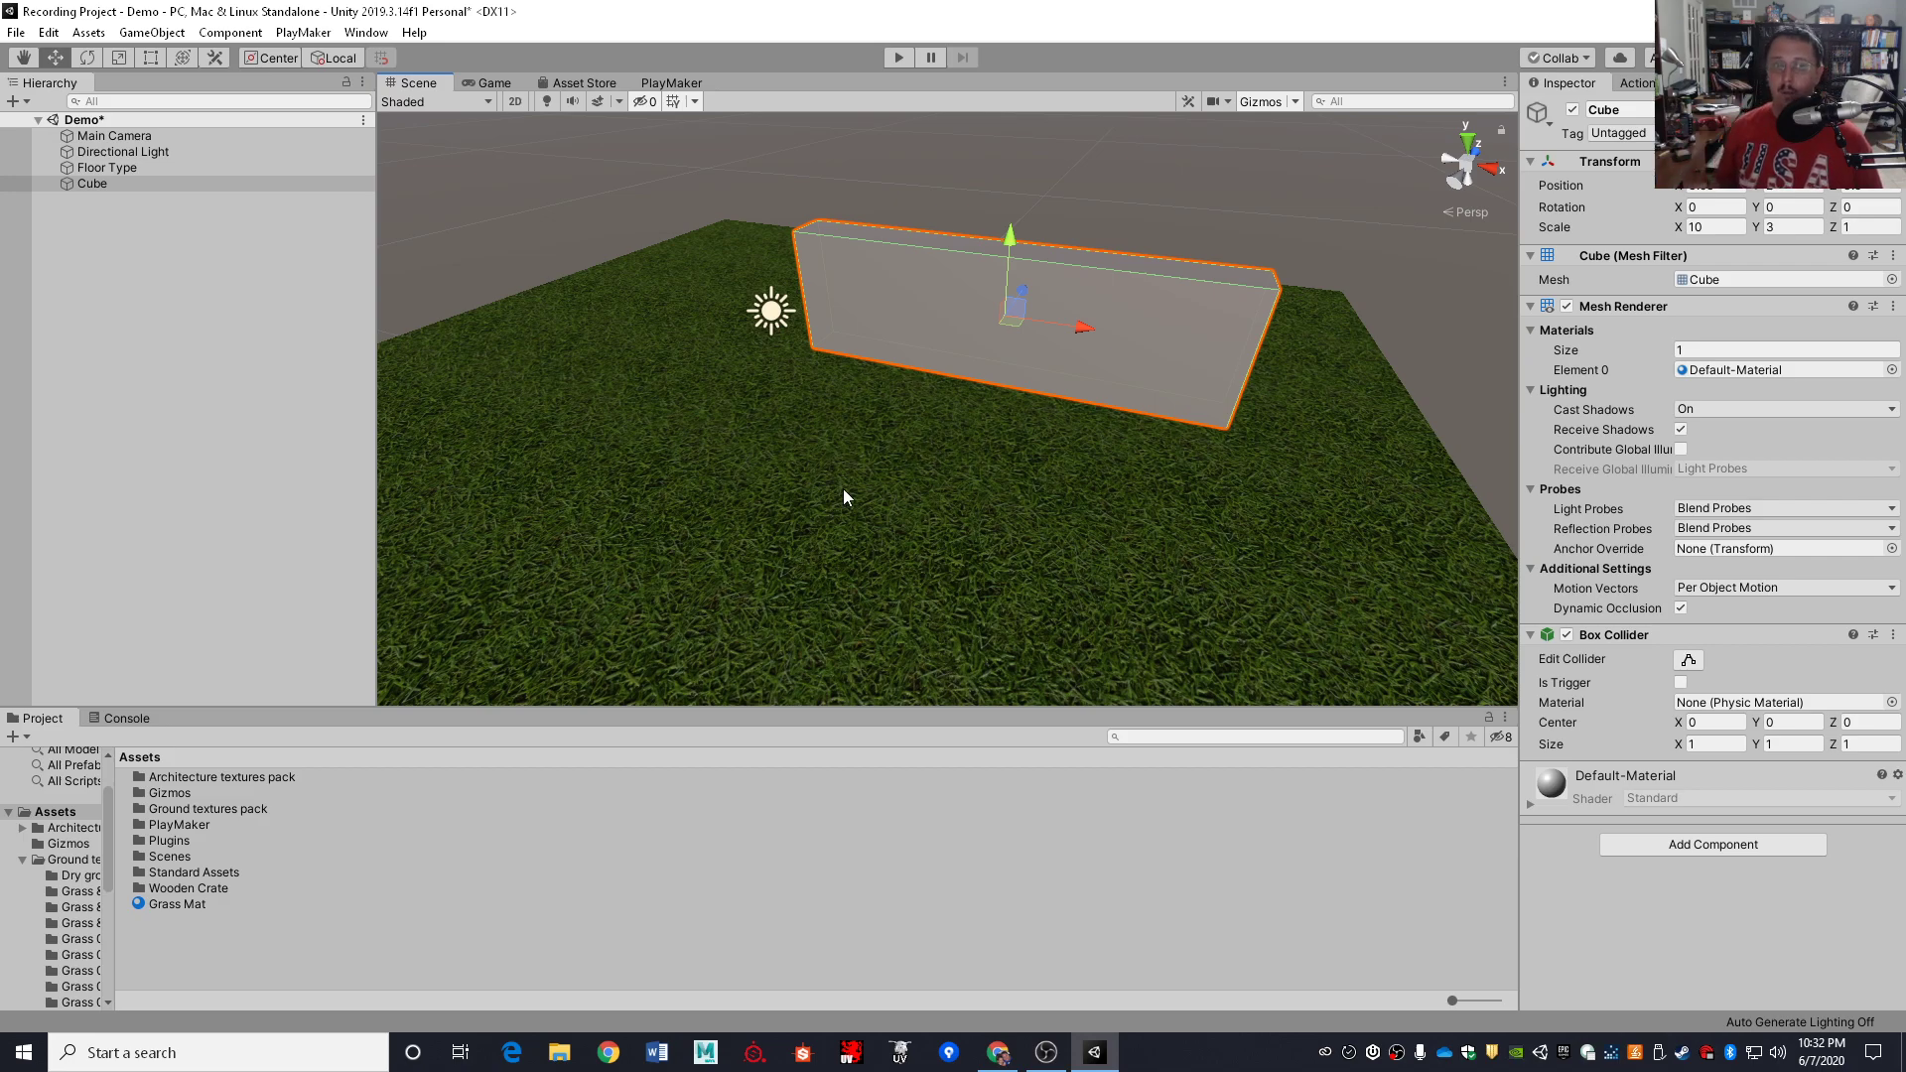
Create a new material in the Assets folder and name it Brick Mat
right_click(229, 955)
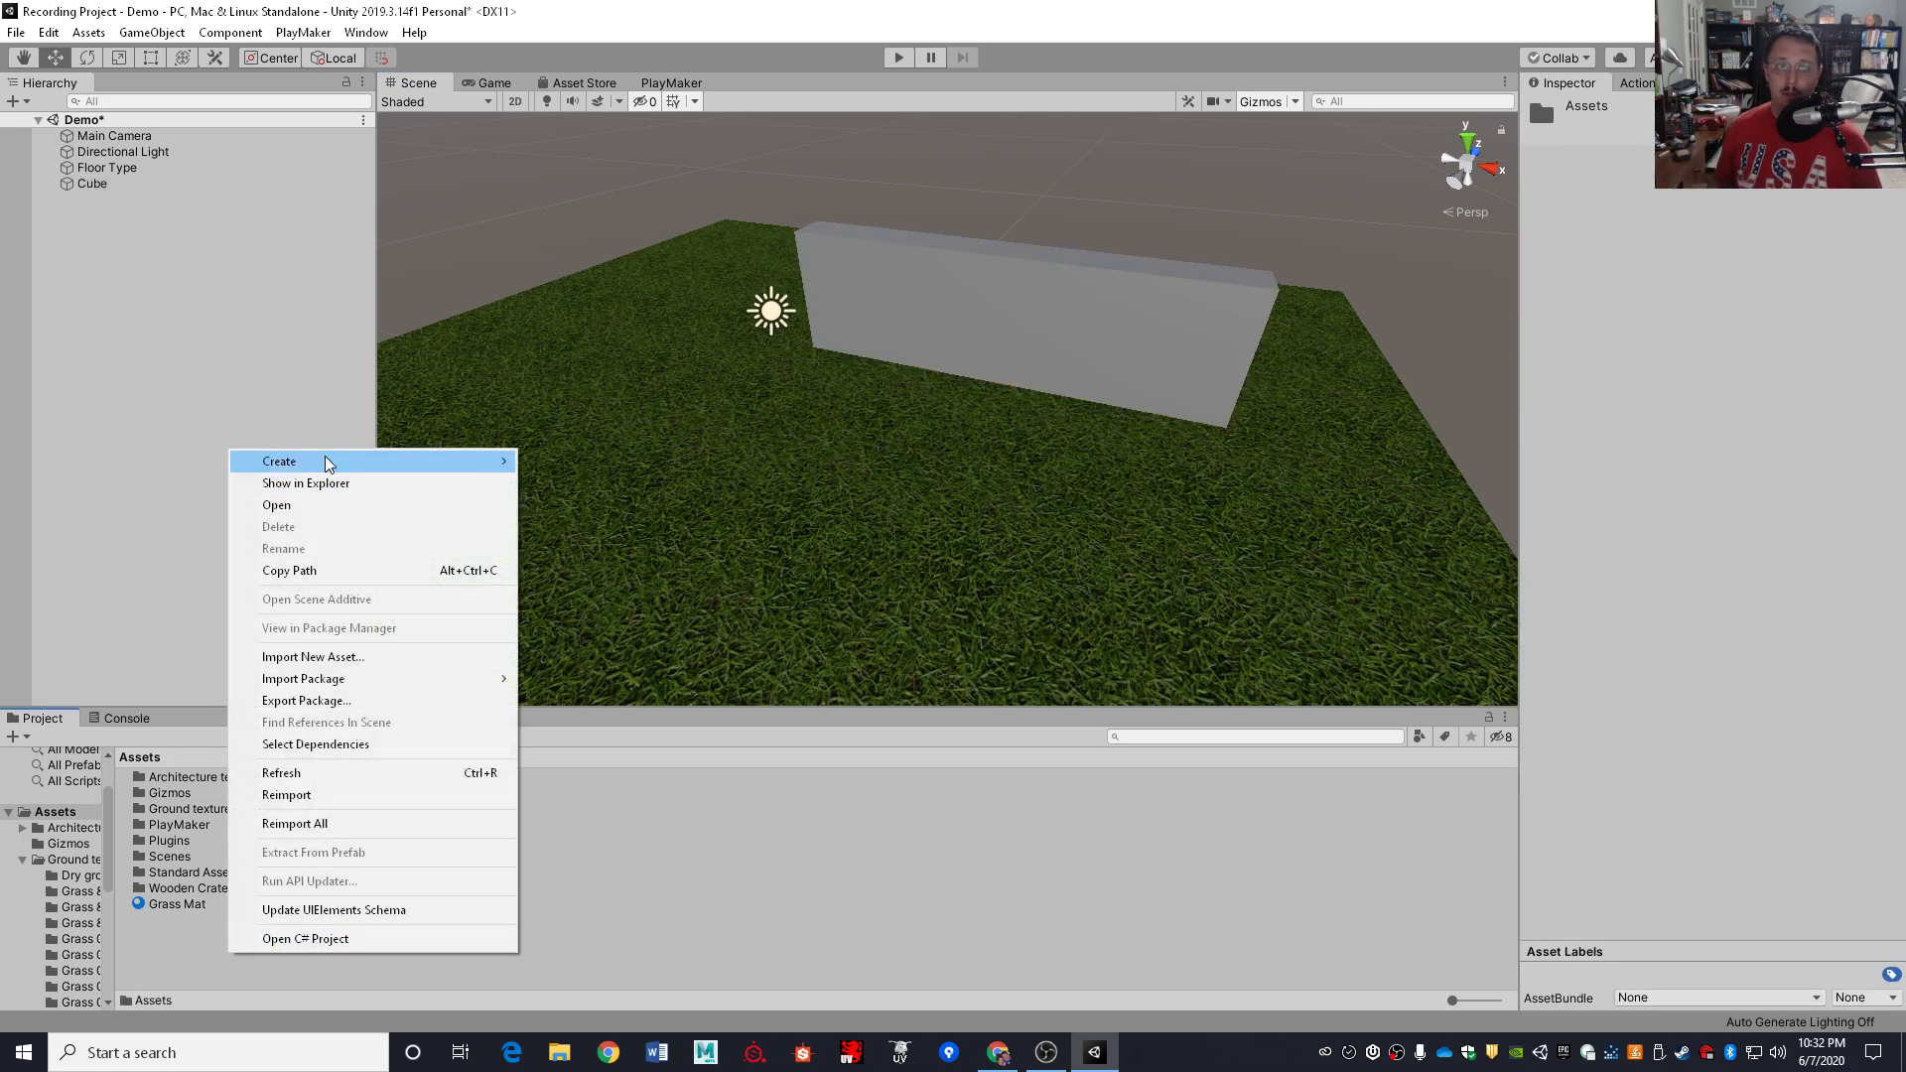
mouse_move(328, 463)
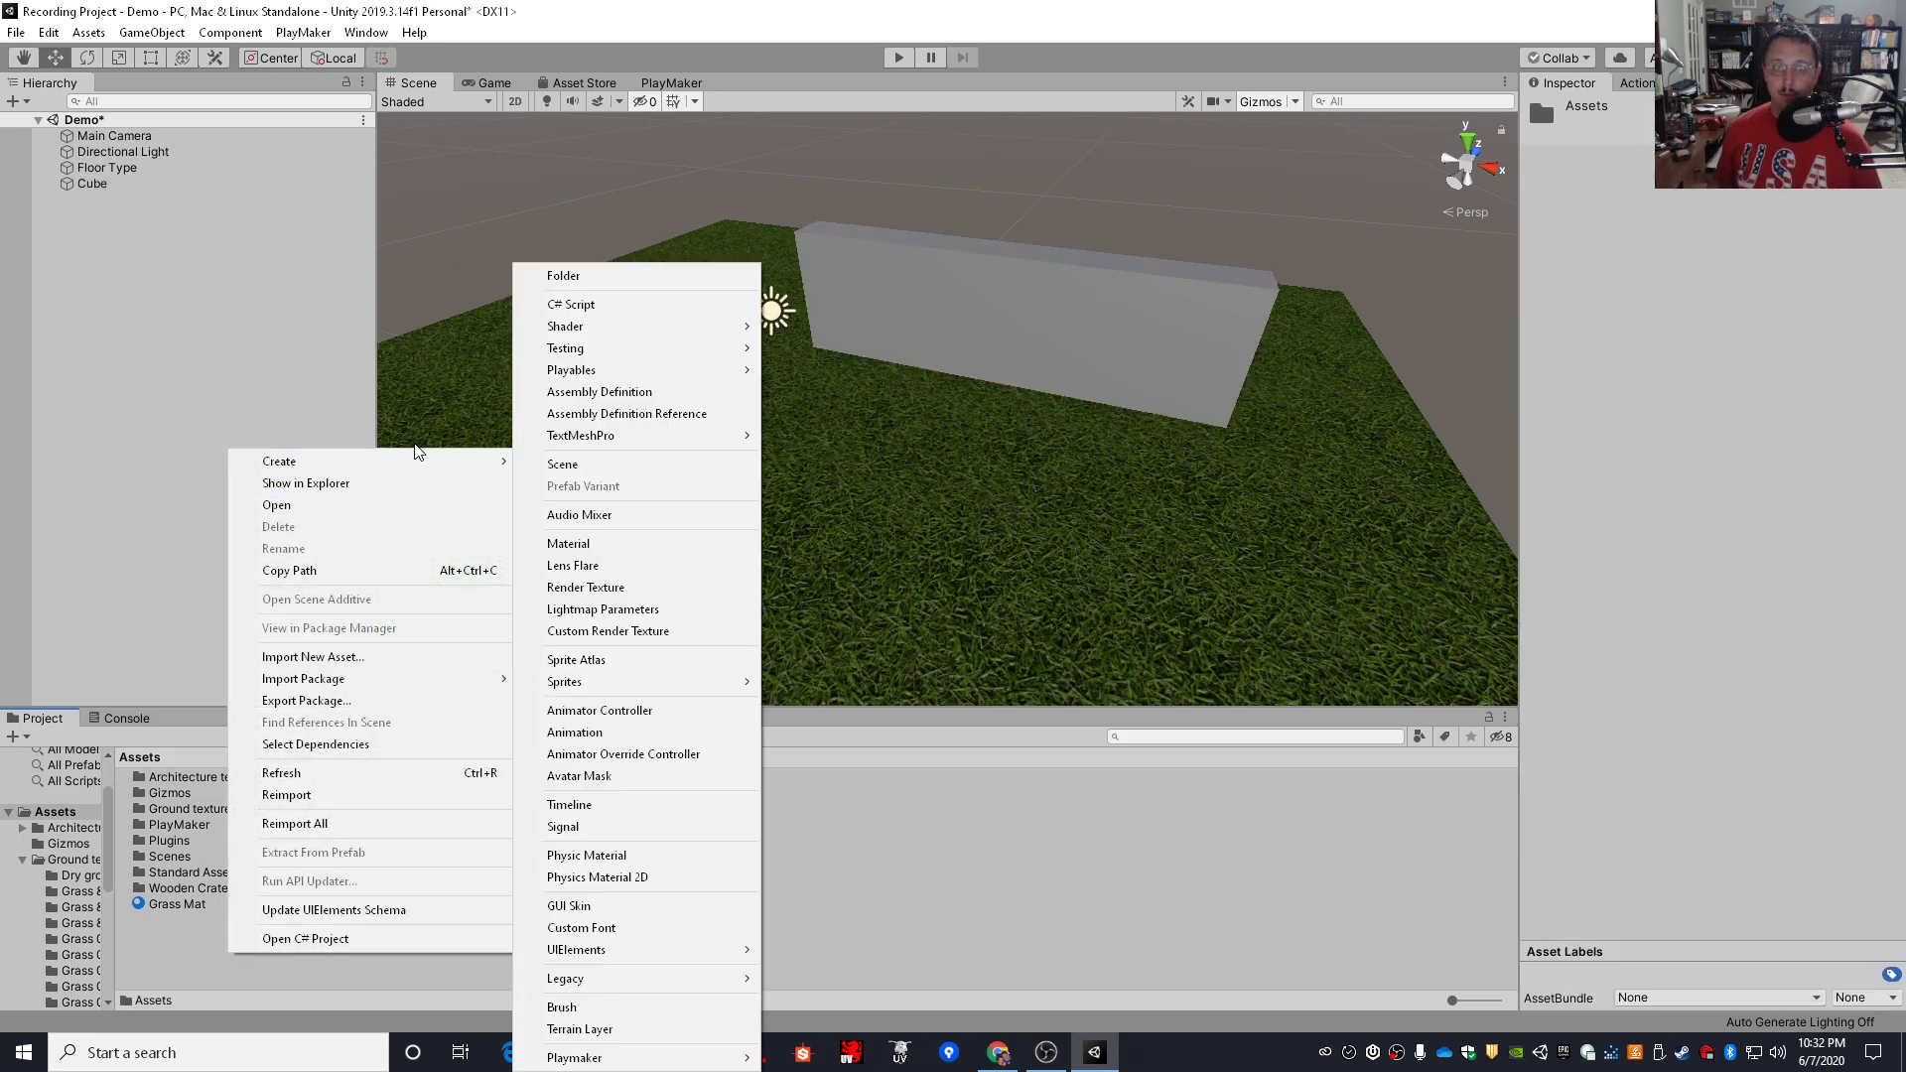
click(600, 544)
text(bRICK mAT)
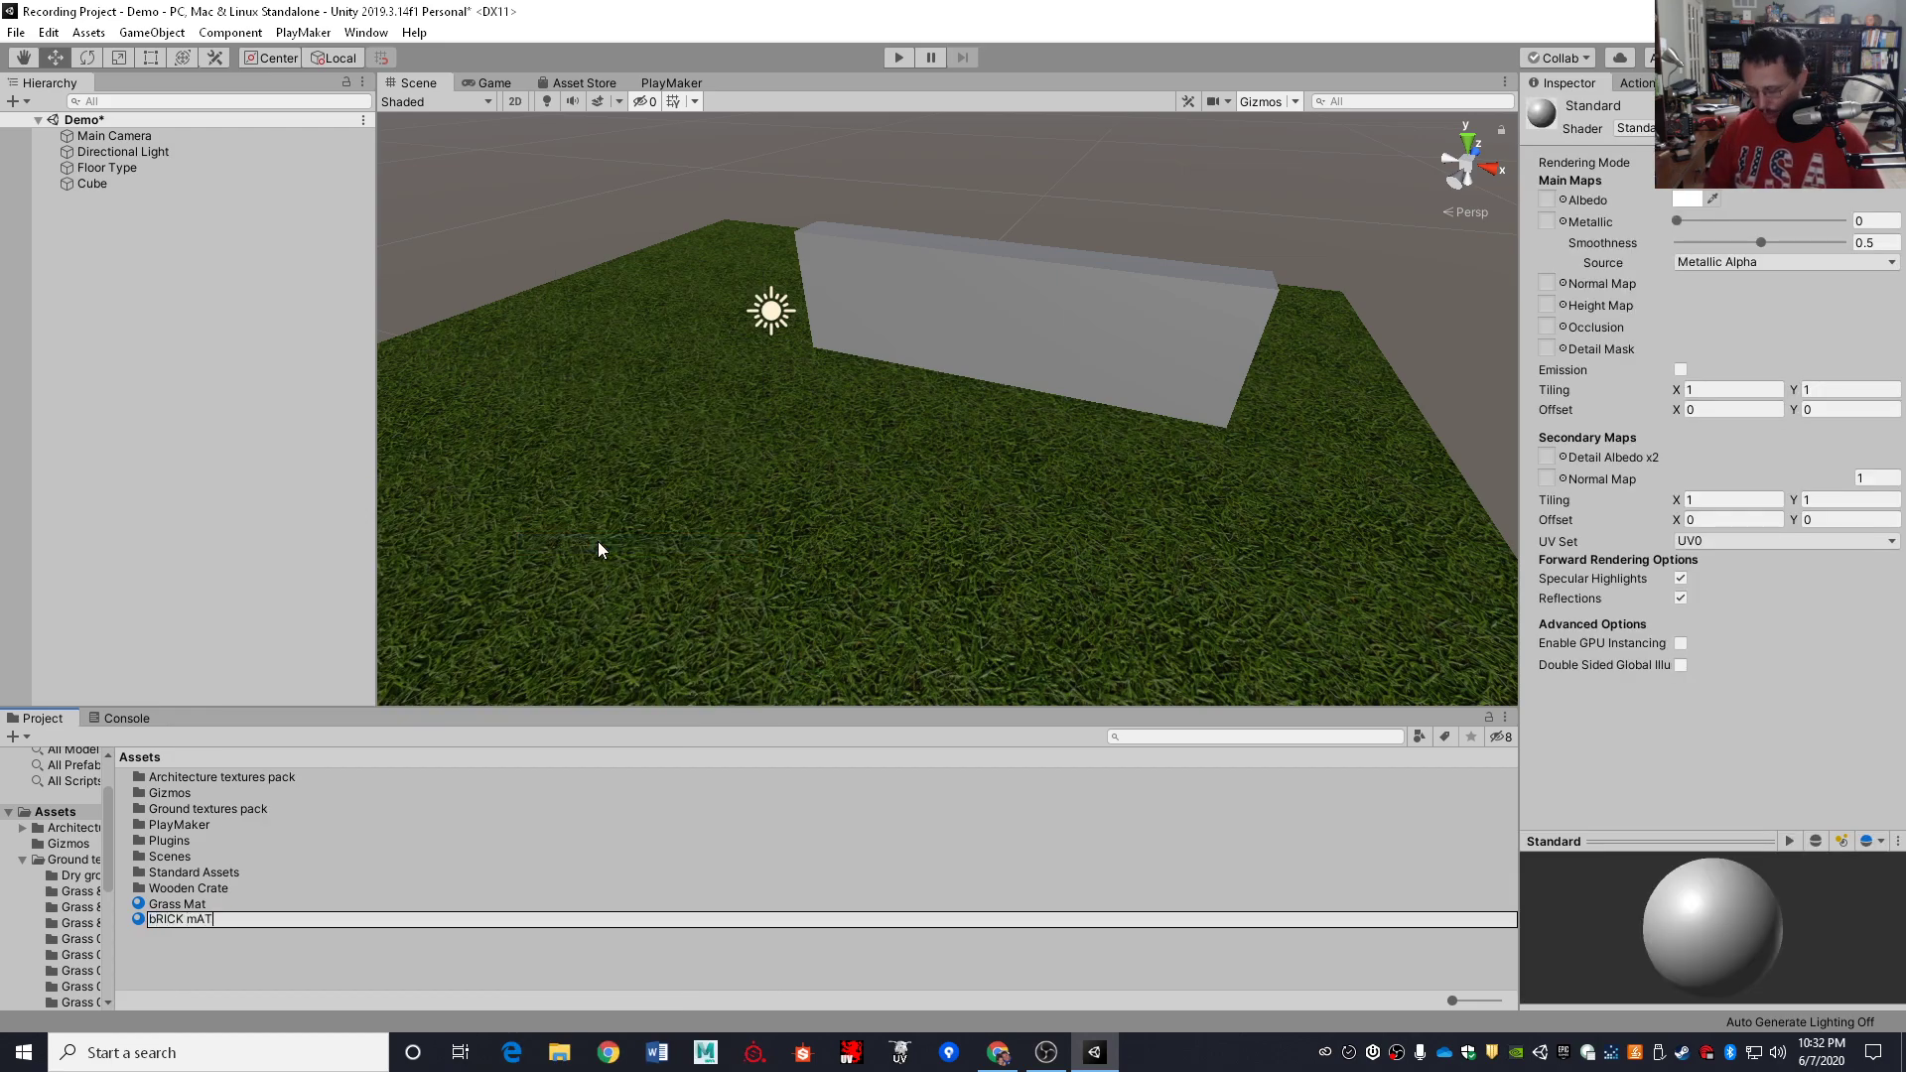
key(ctrl+a)
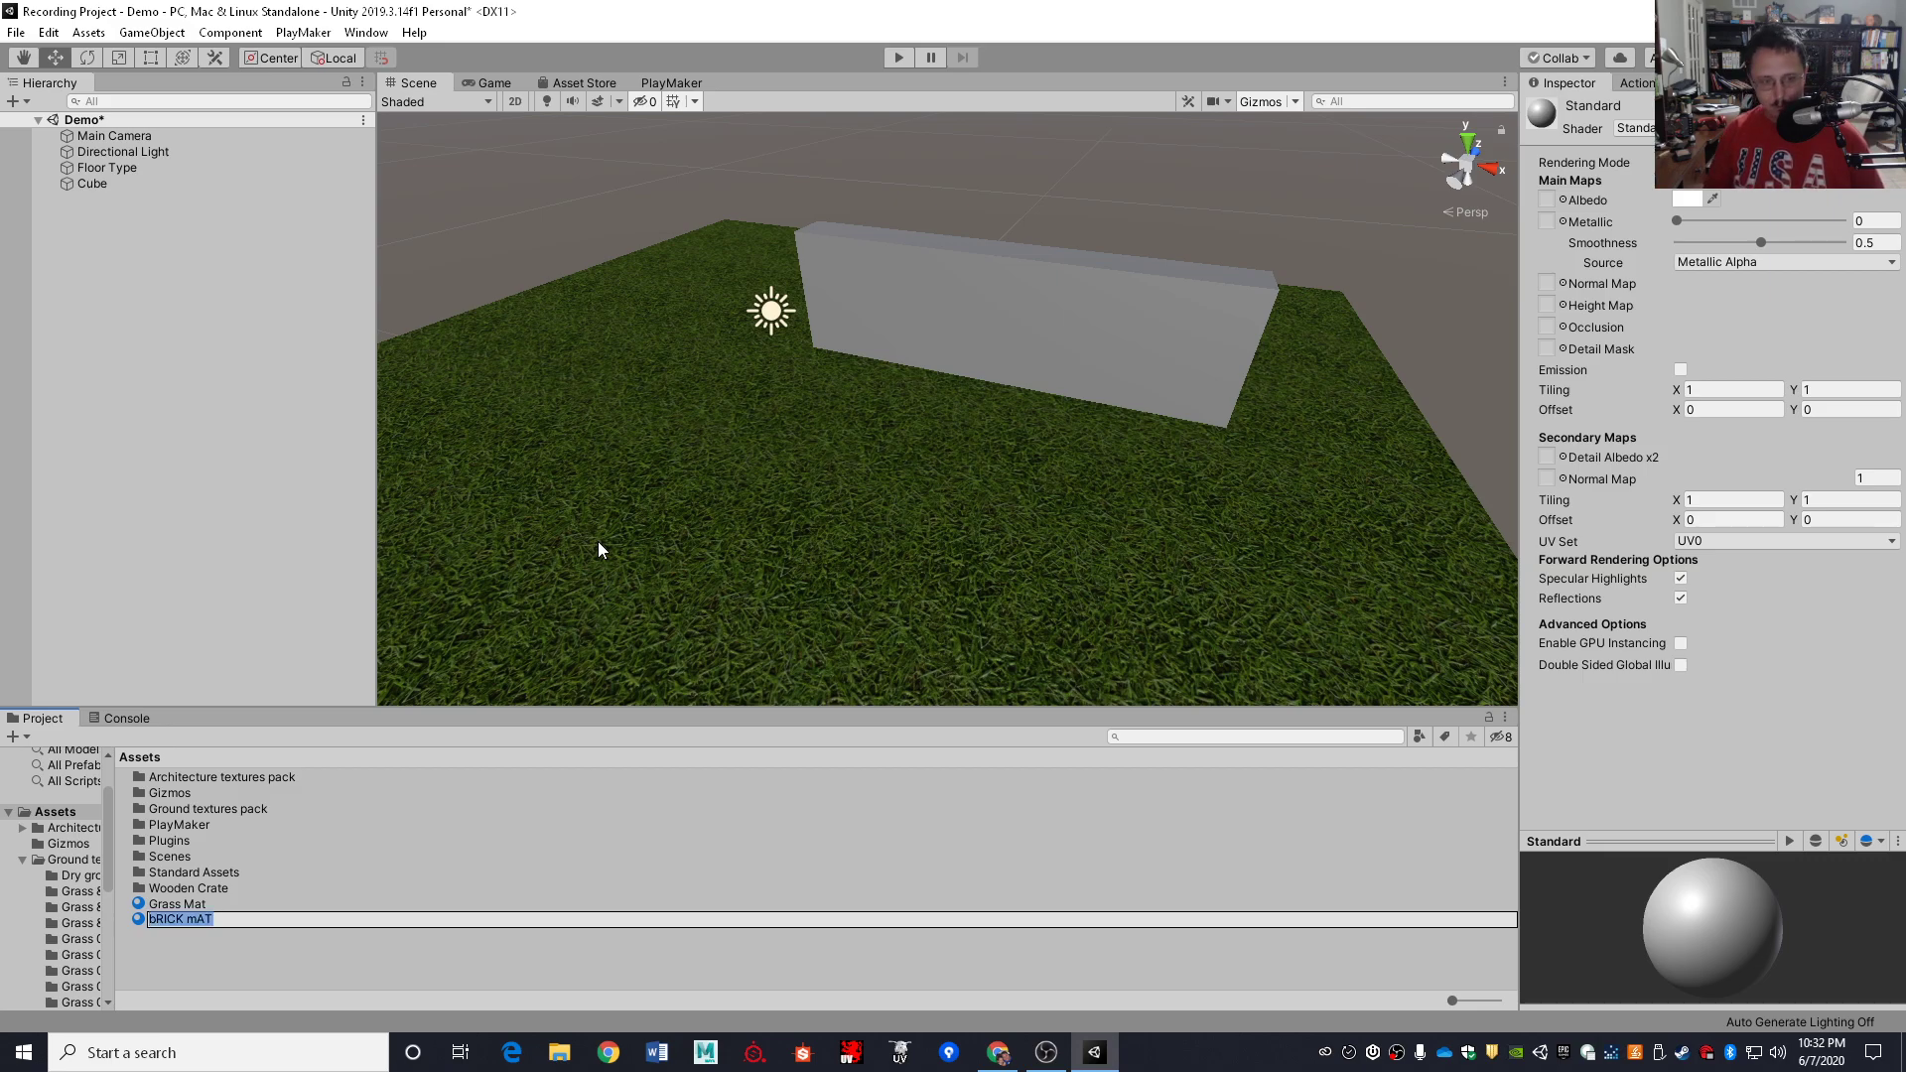
text(Brick Mat)
key(Return)
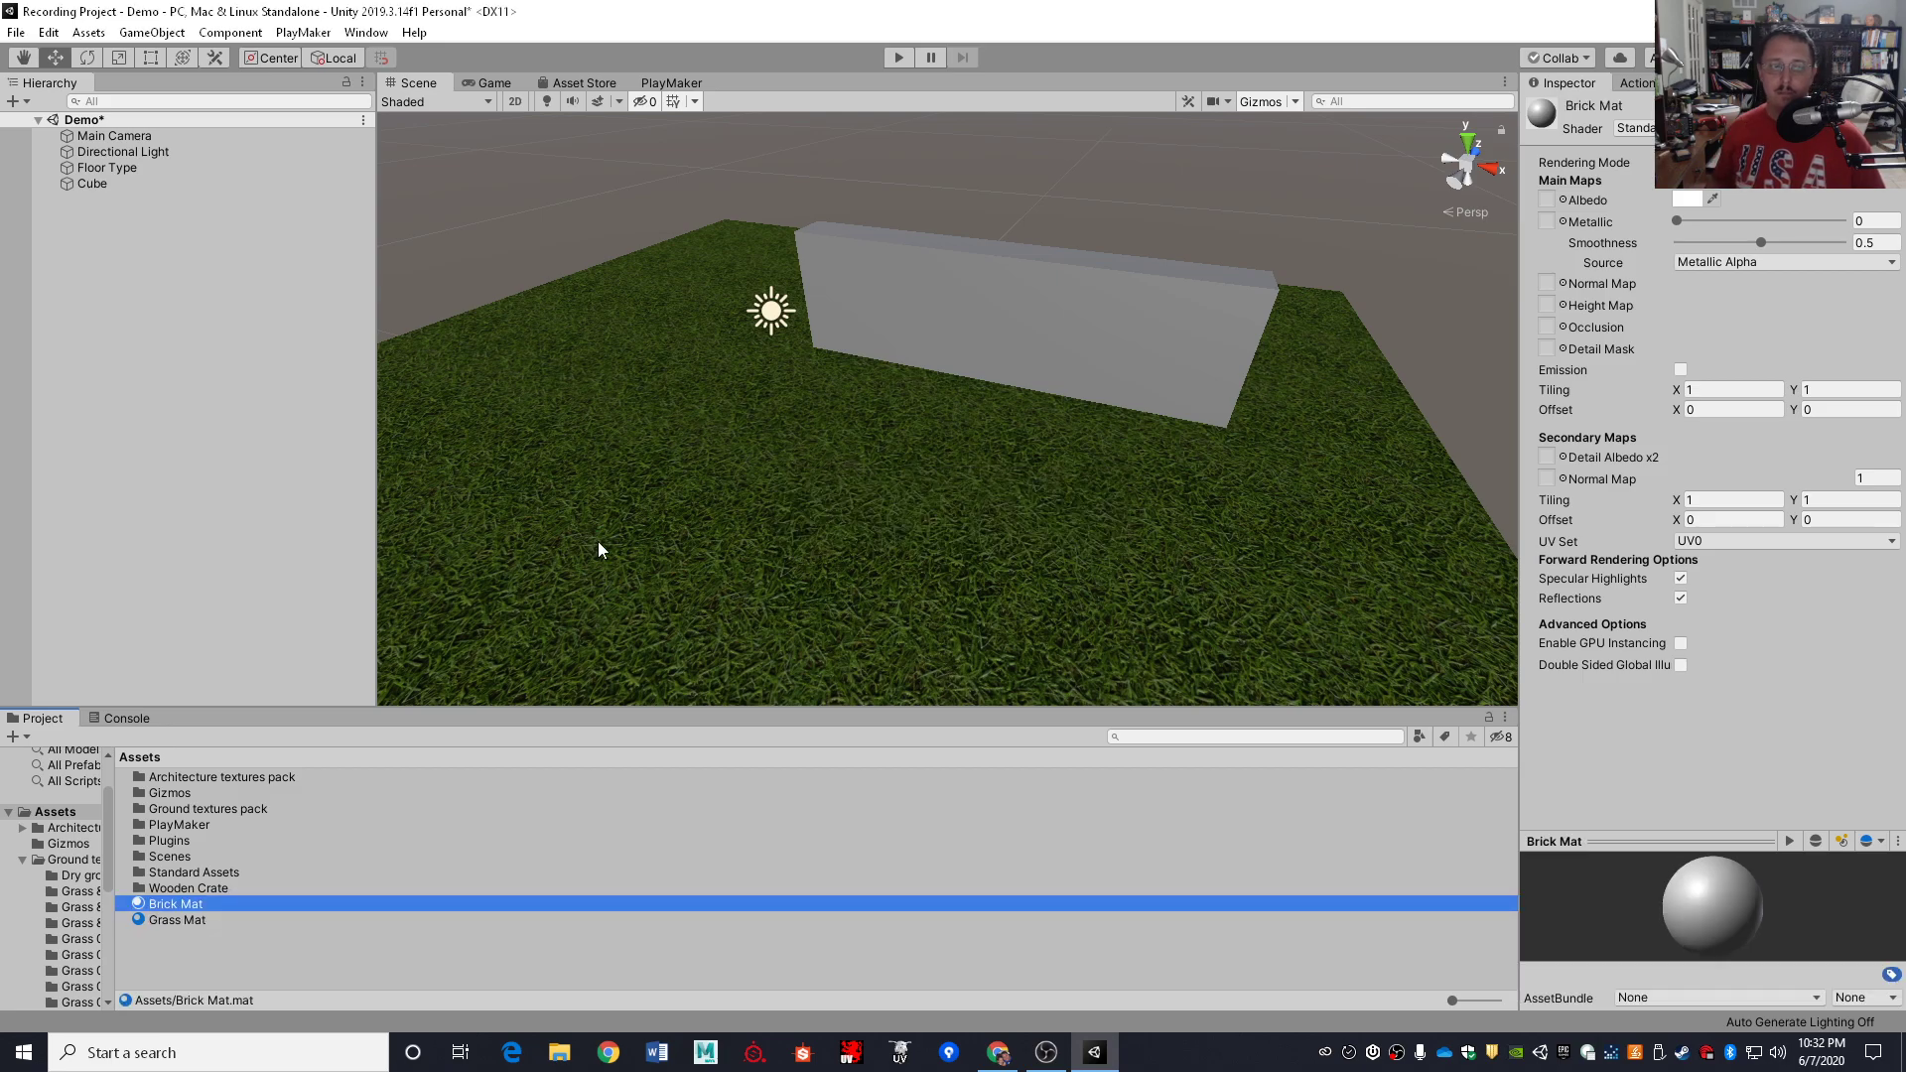
Assign the rough red bricks diffuse texture to Brick Mat's Albedo and the matching normal texture to its Normal Map
click(1564, 200)
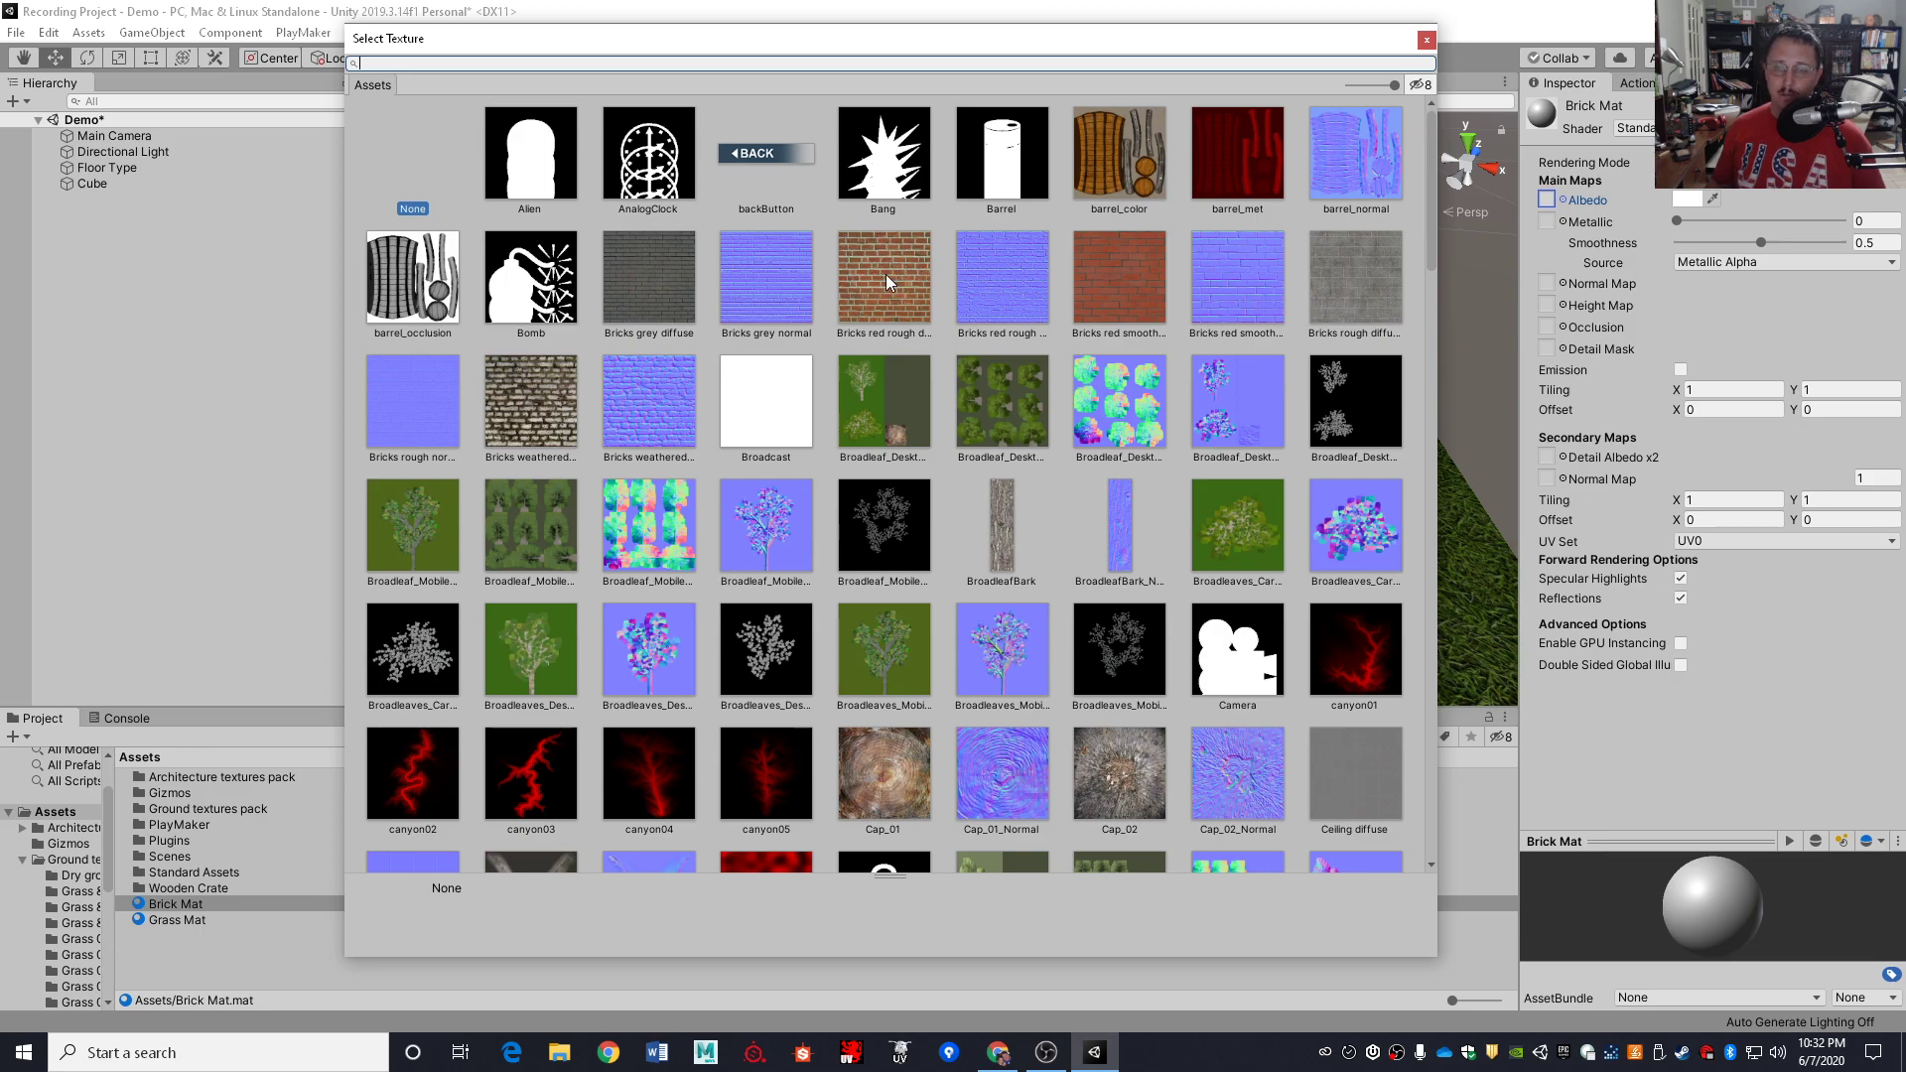
double_click(886, 274)
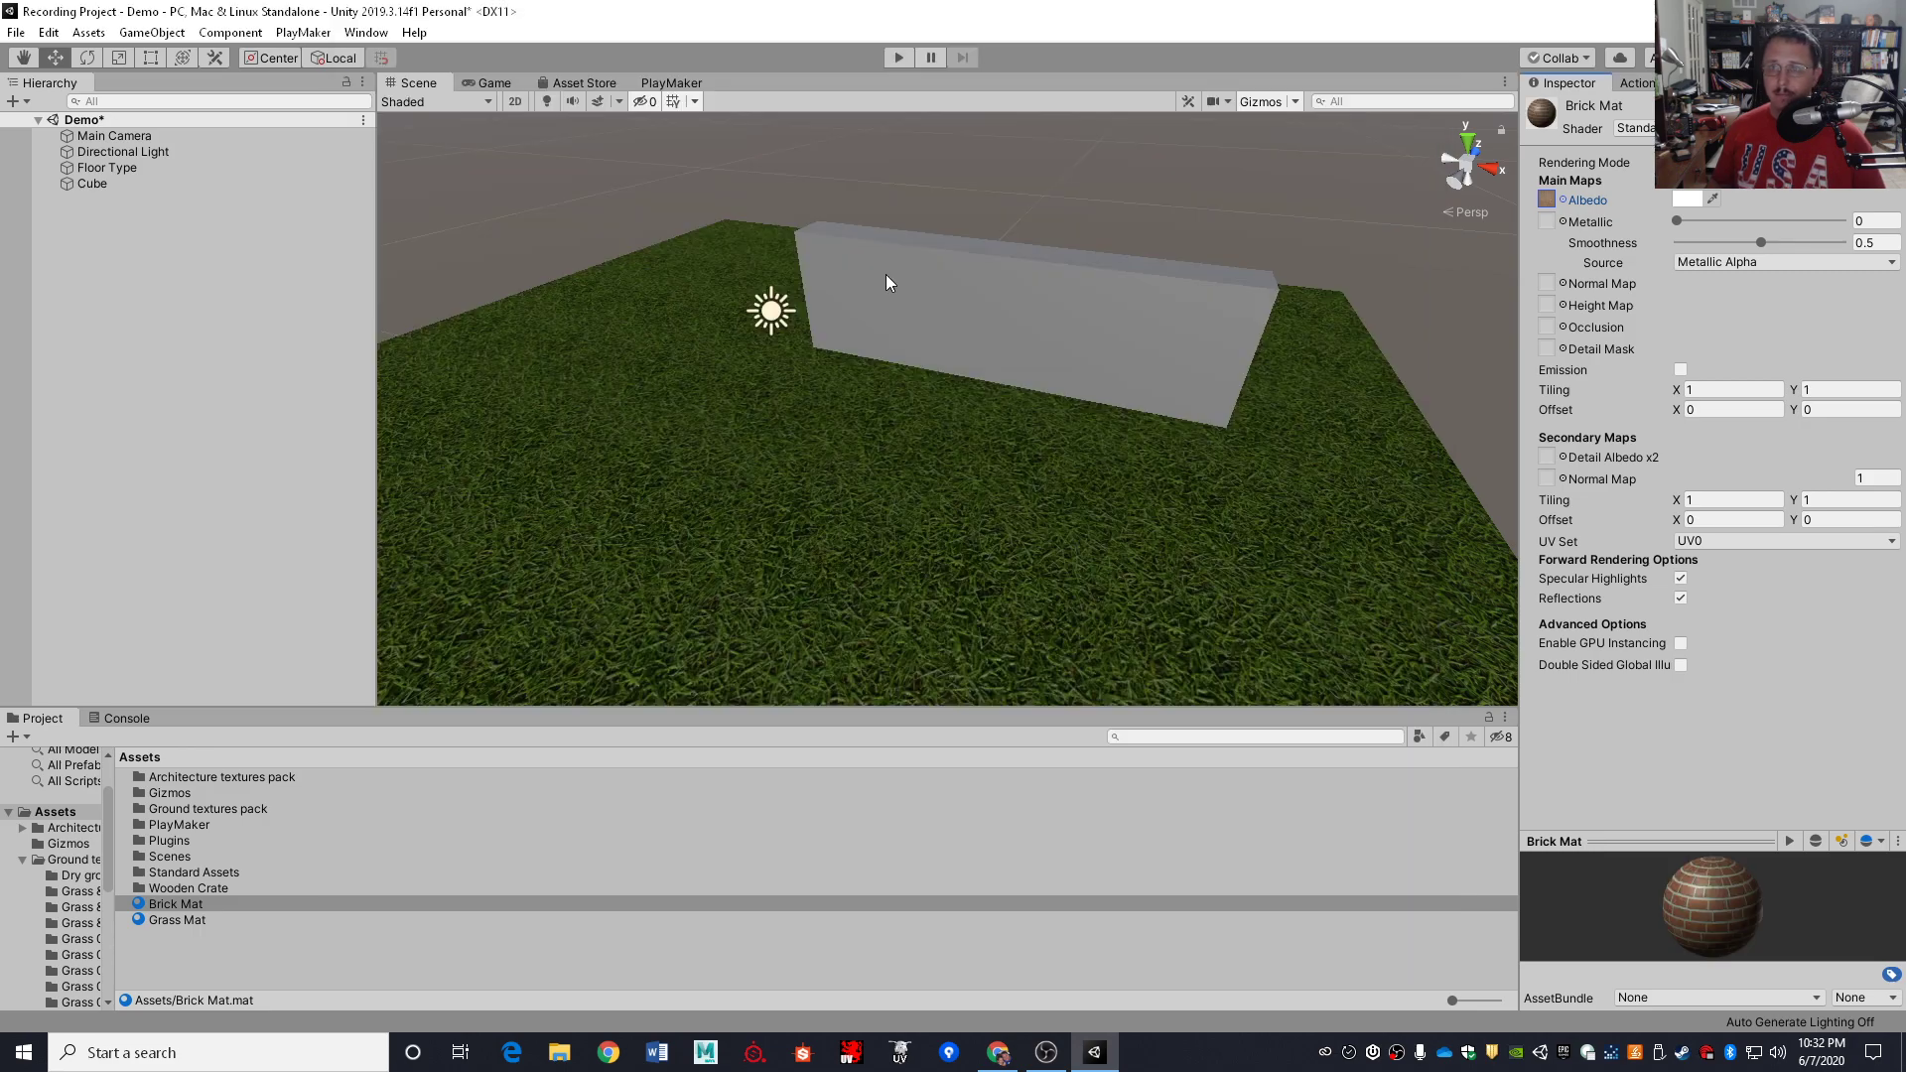
click(1563, 284)
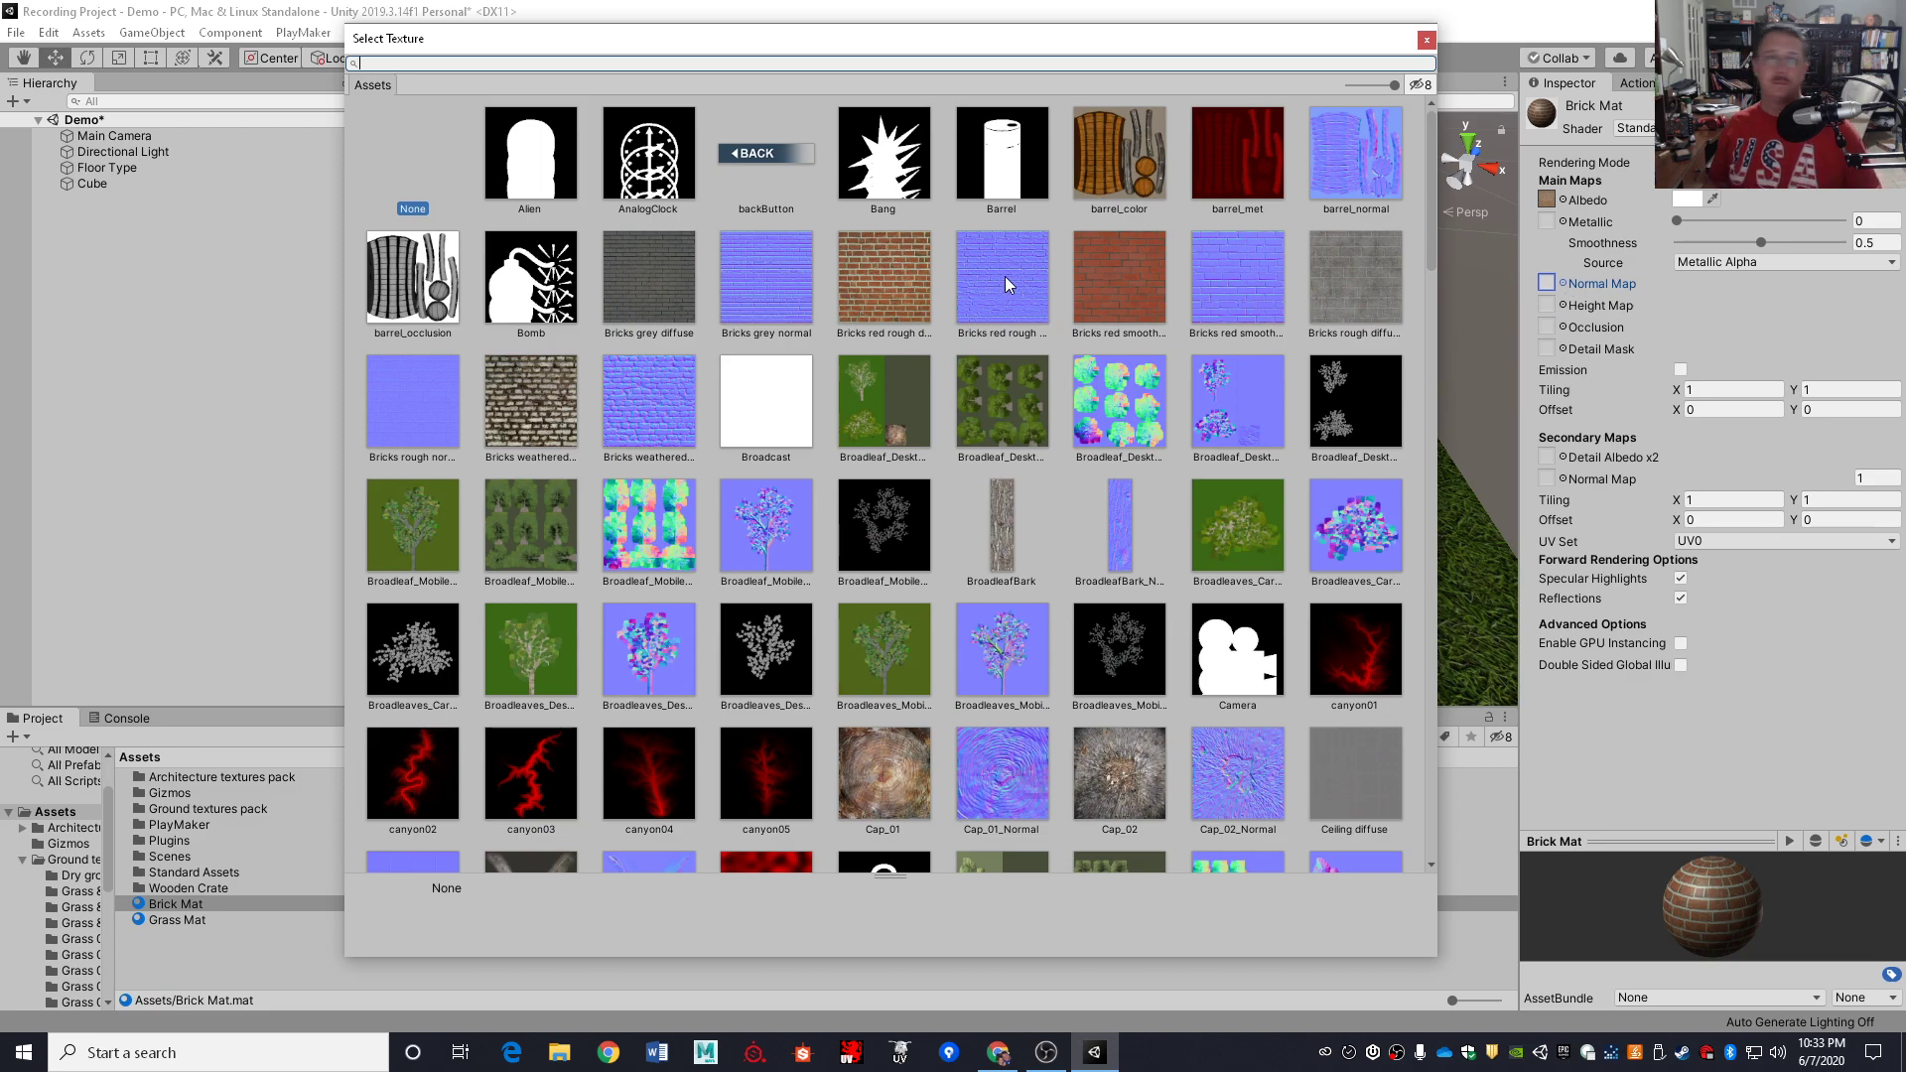
double_click(1005, 276)
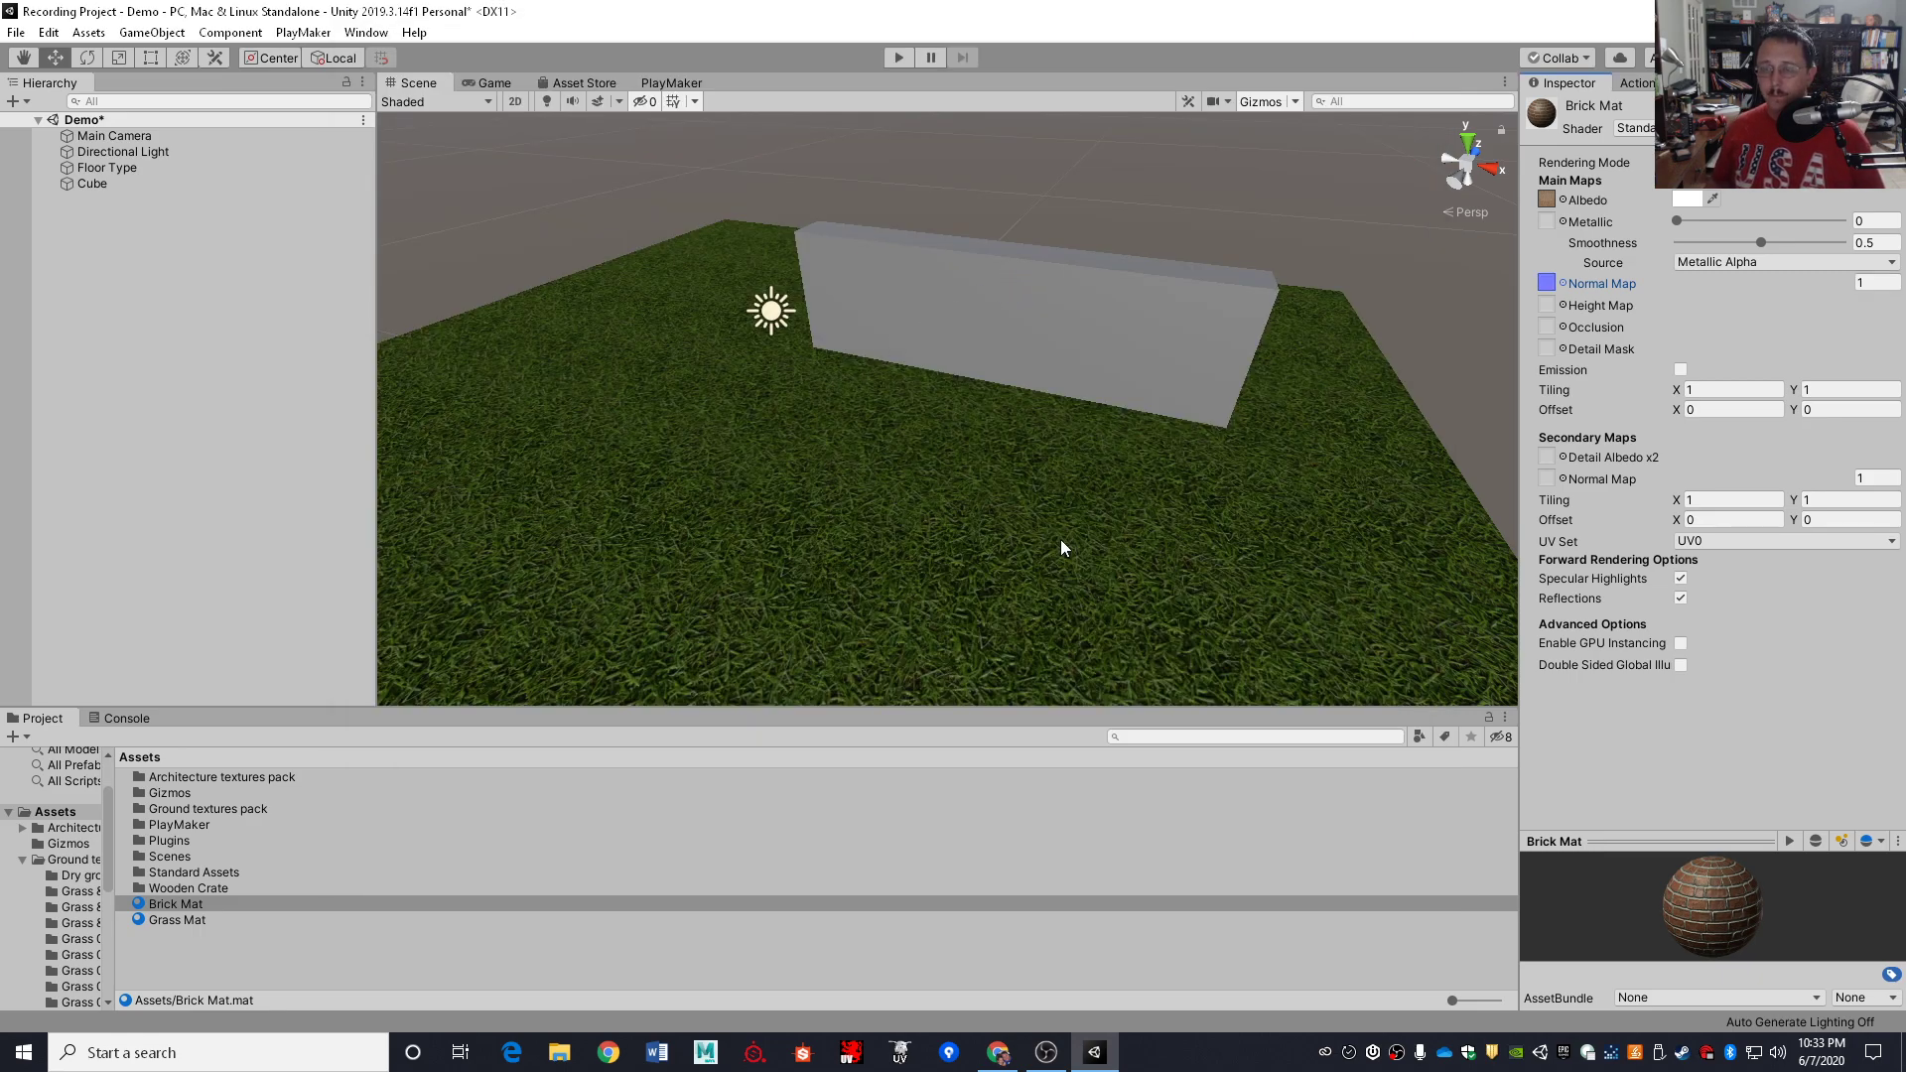
Apply Brick Mat to the Cube and rename the Cube as Wall
drag(167, 908, 881, 301)
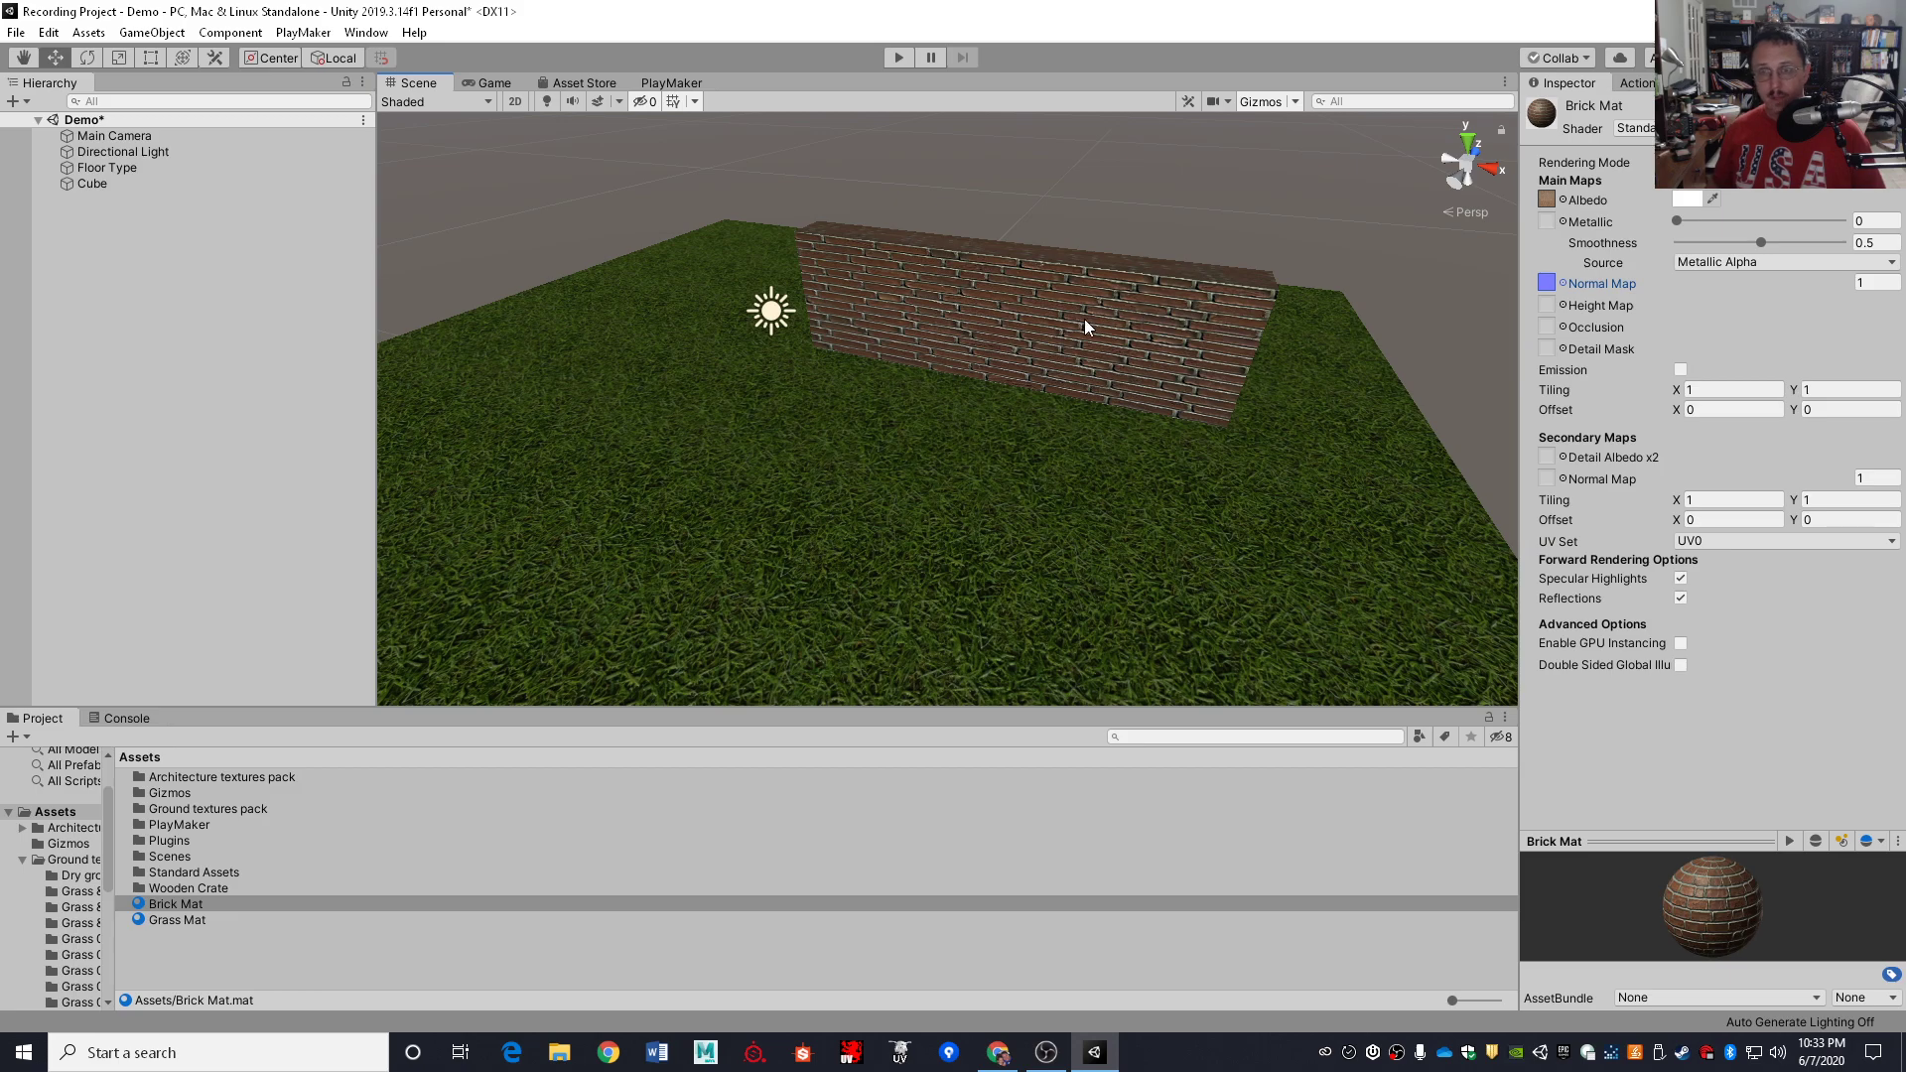
click(130, 187)
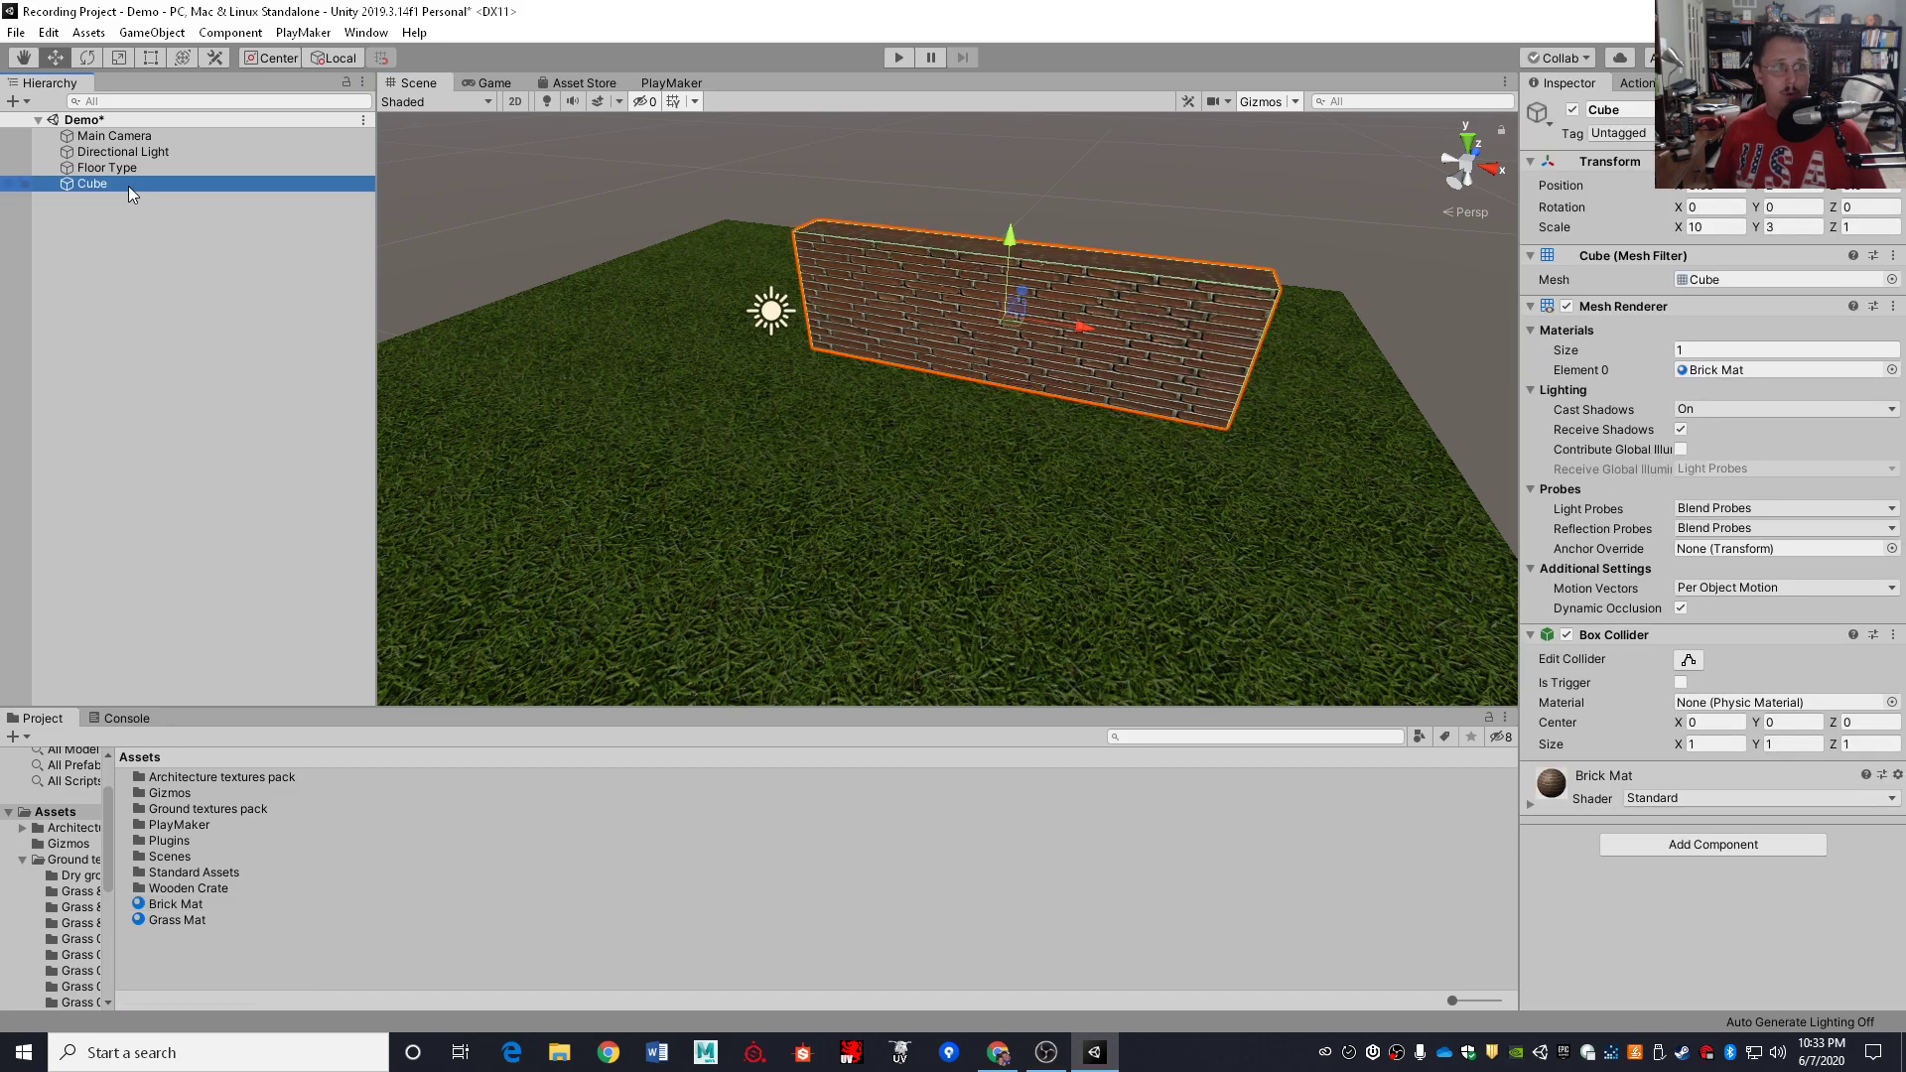
click(128, 187)
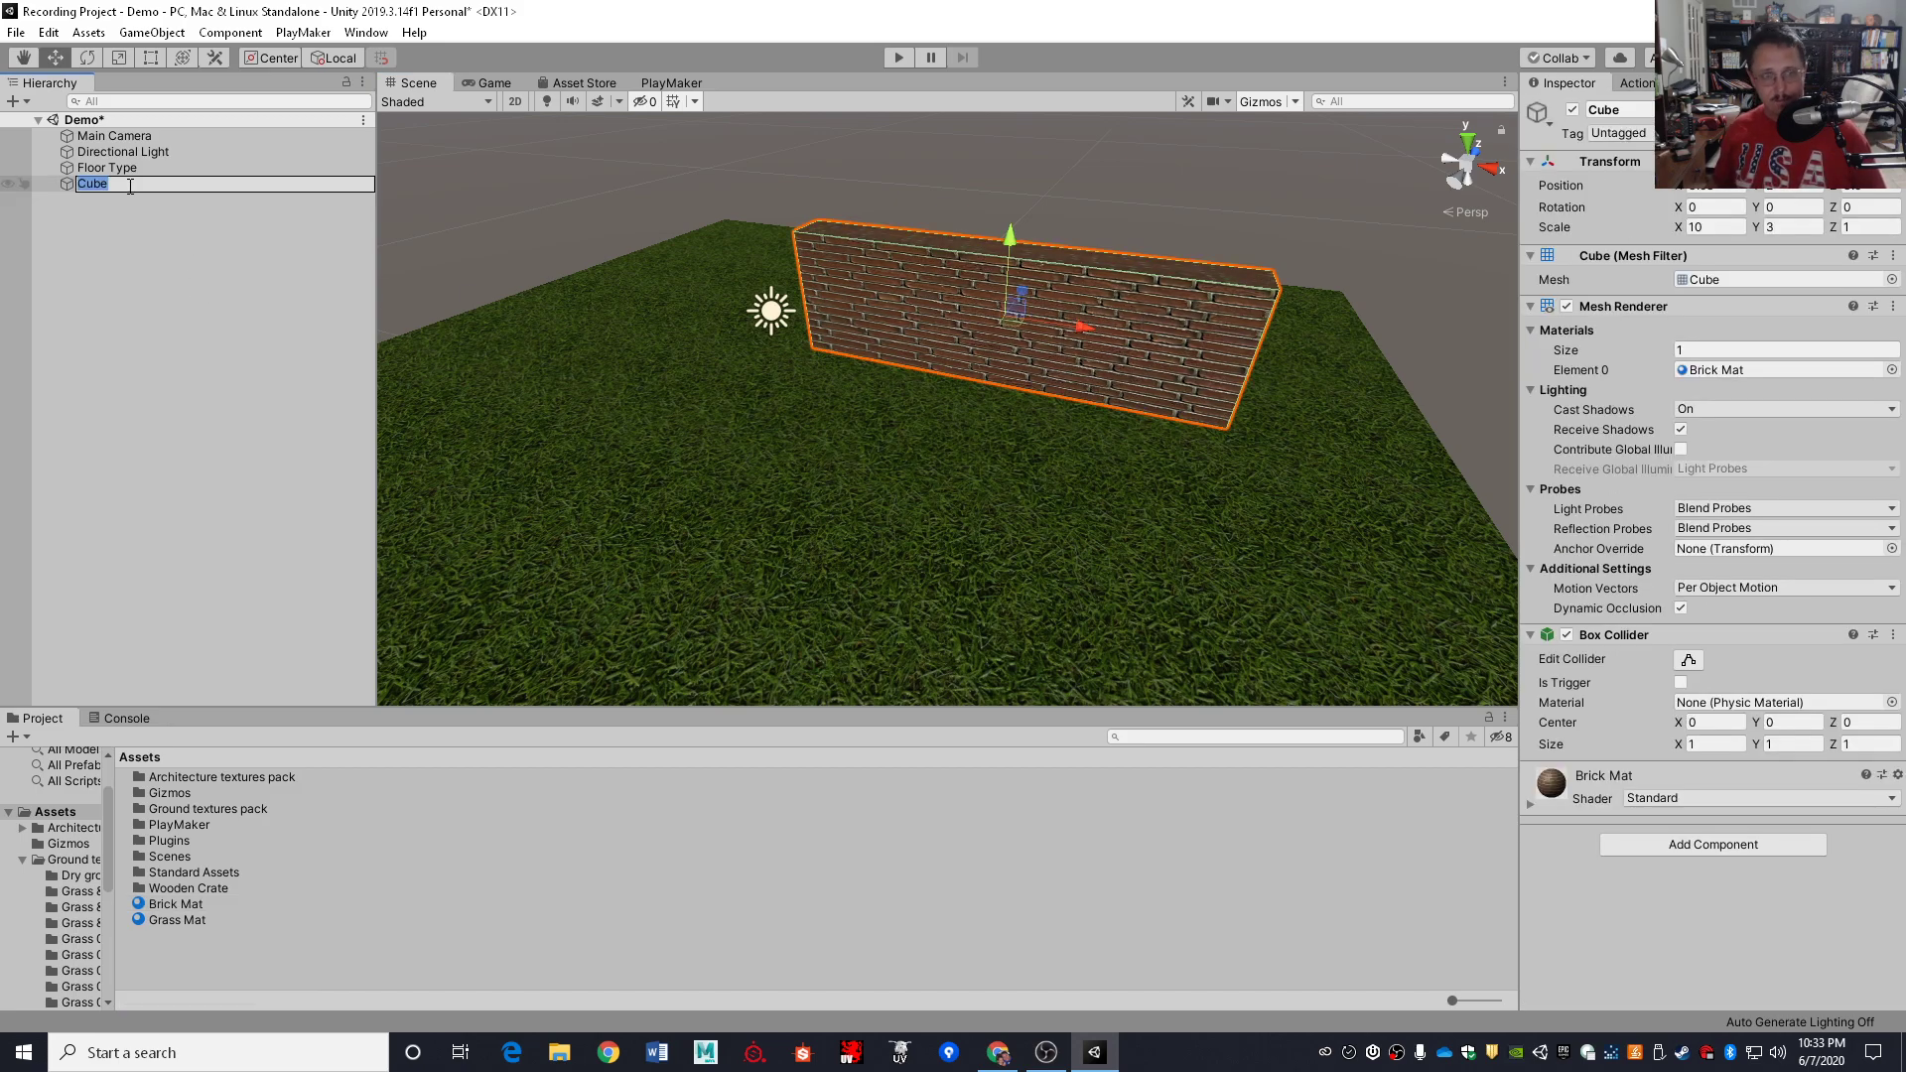
text(Wall)
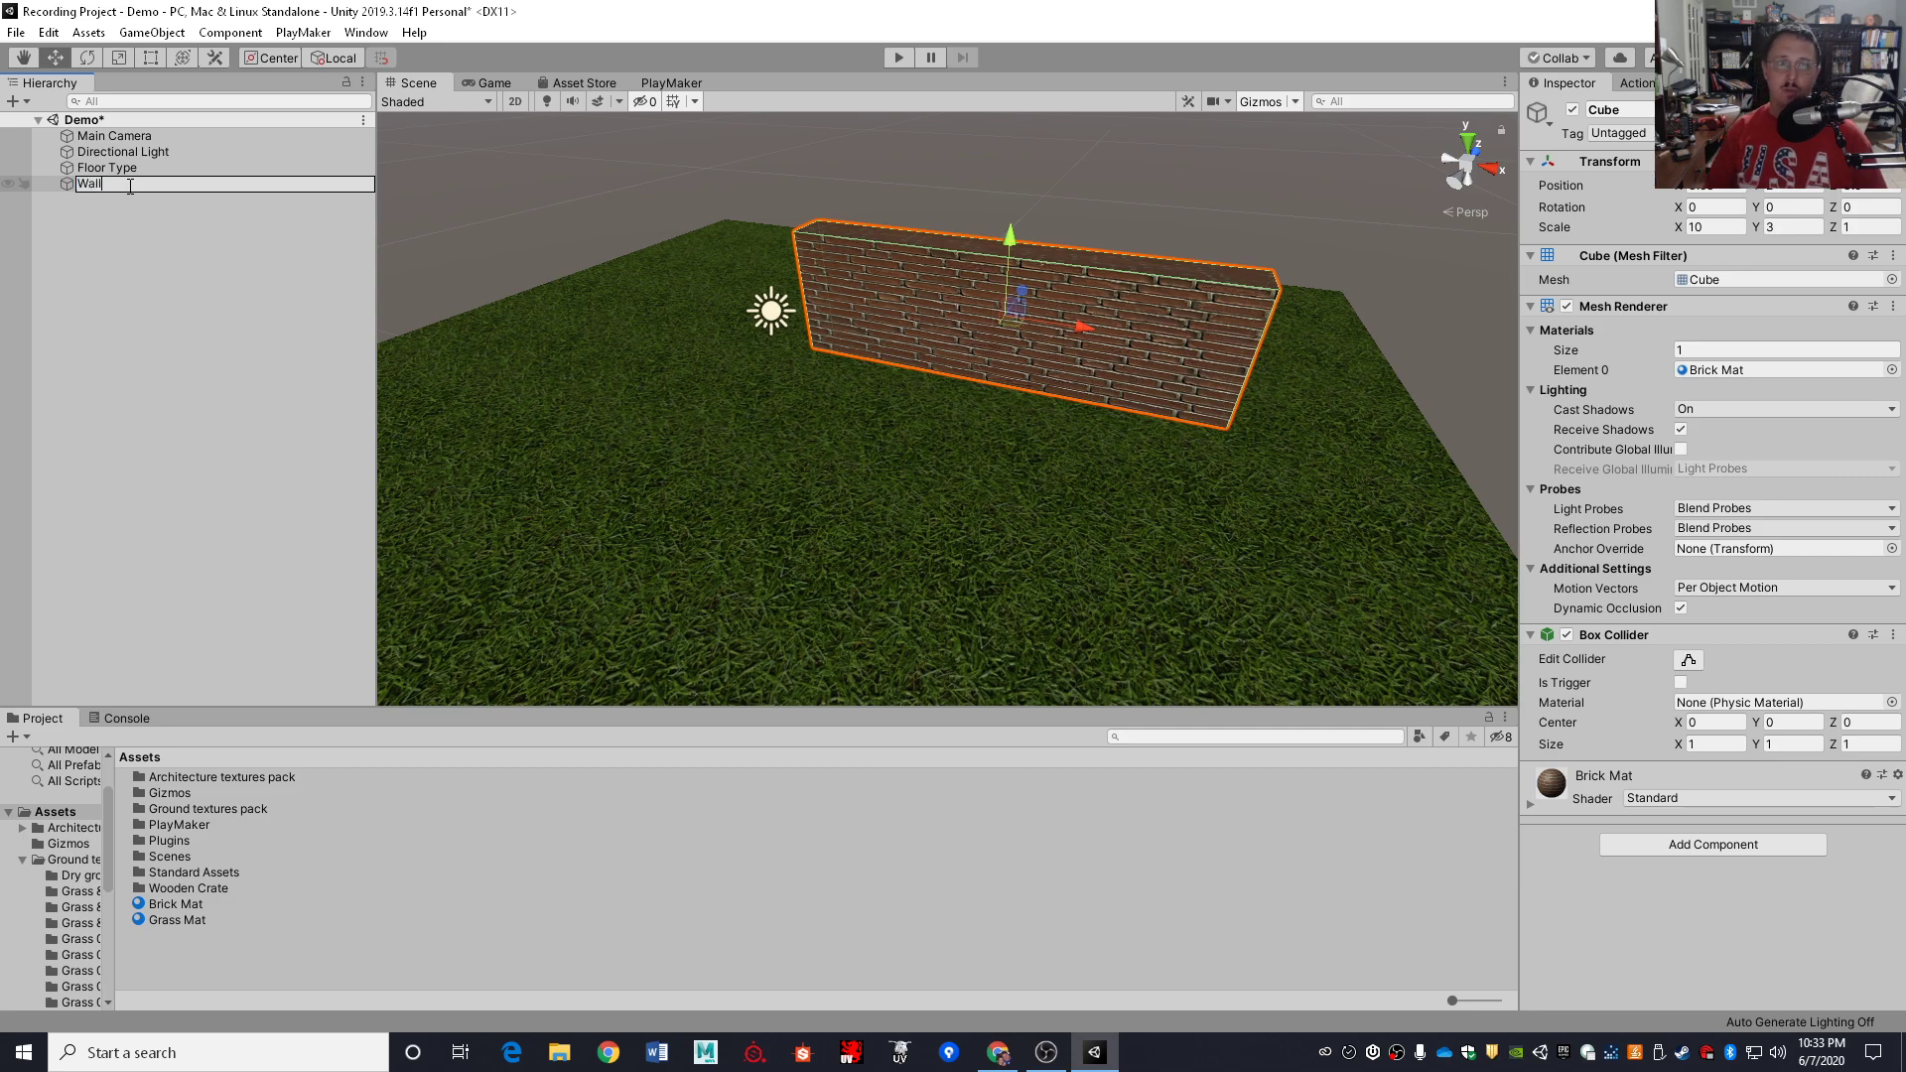
key(Return)
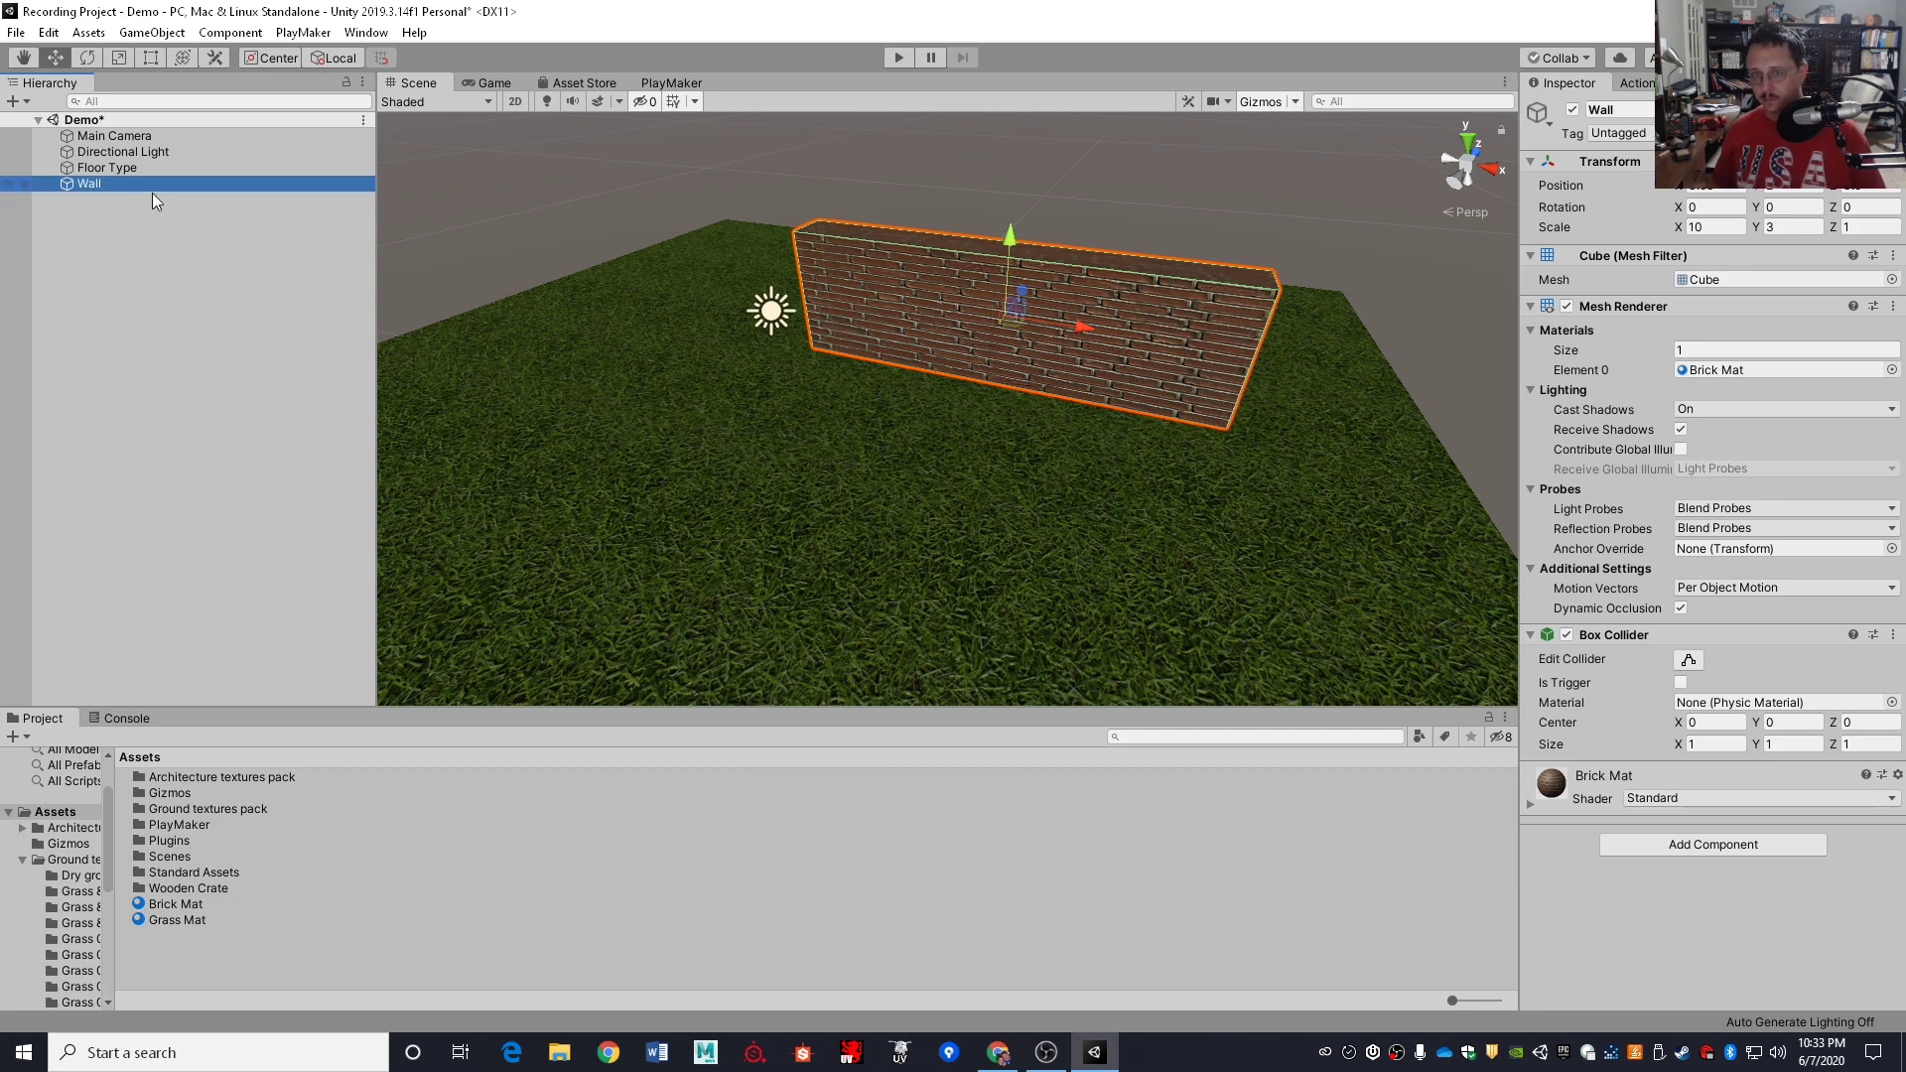
Move the Wall farther back on the grass, then duplicate it and place the copy beside it along the X axis
right_drag(744, 339, 709, 363)
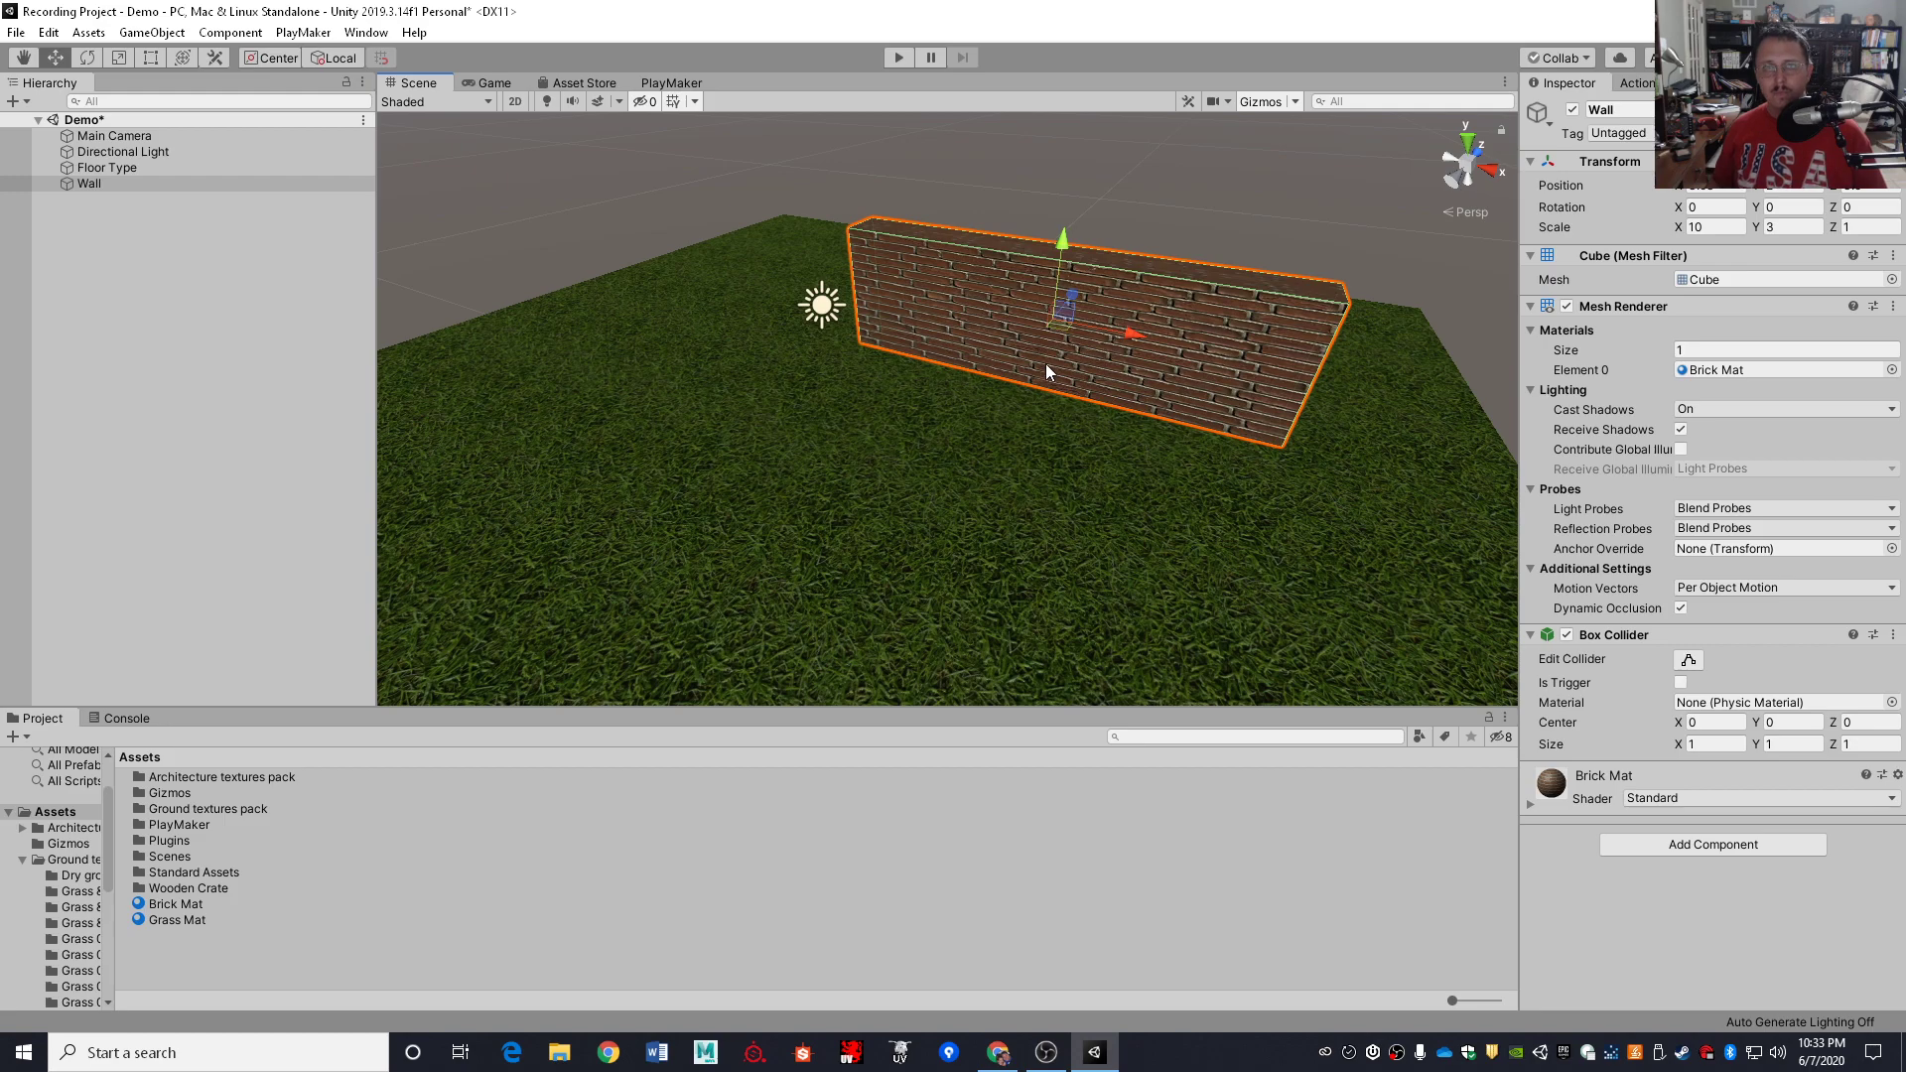
drag(1057, 333, 1062, 303)
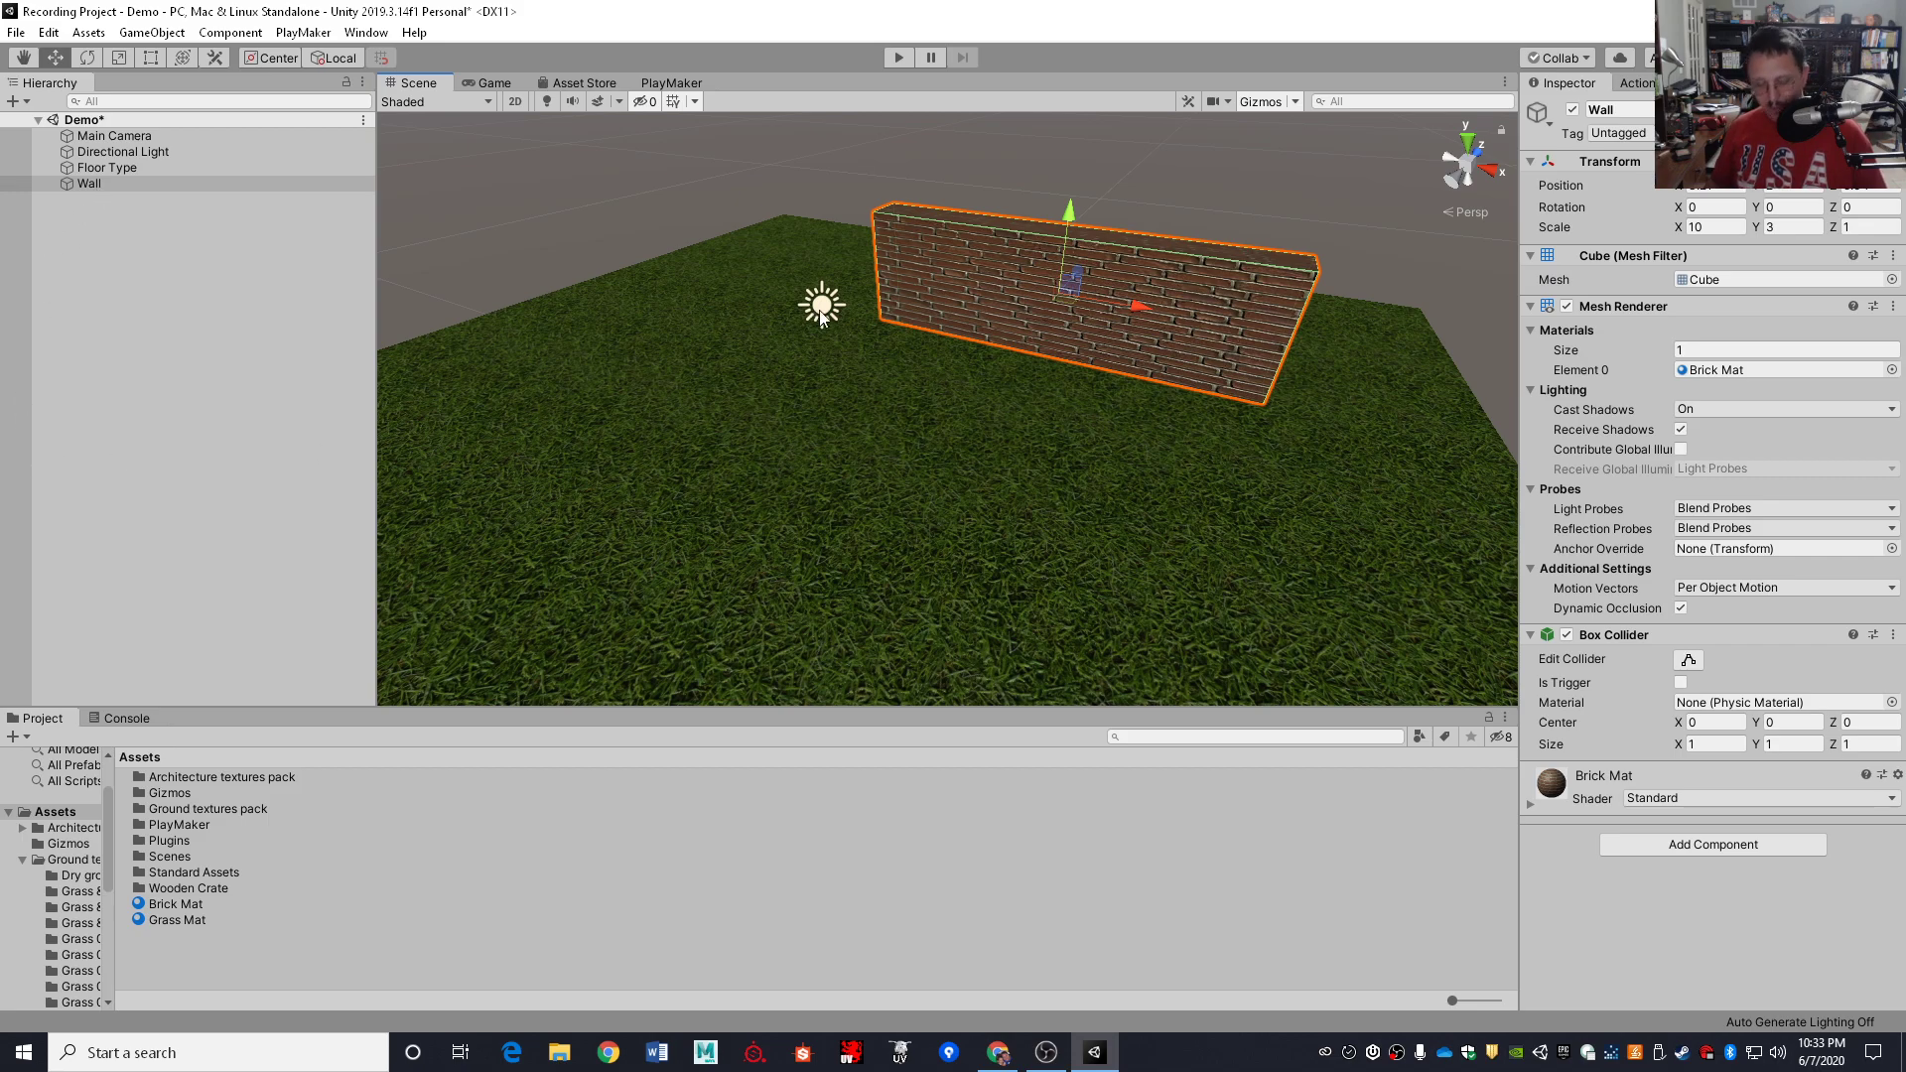
key(ctrl+d)
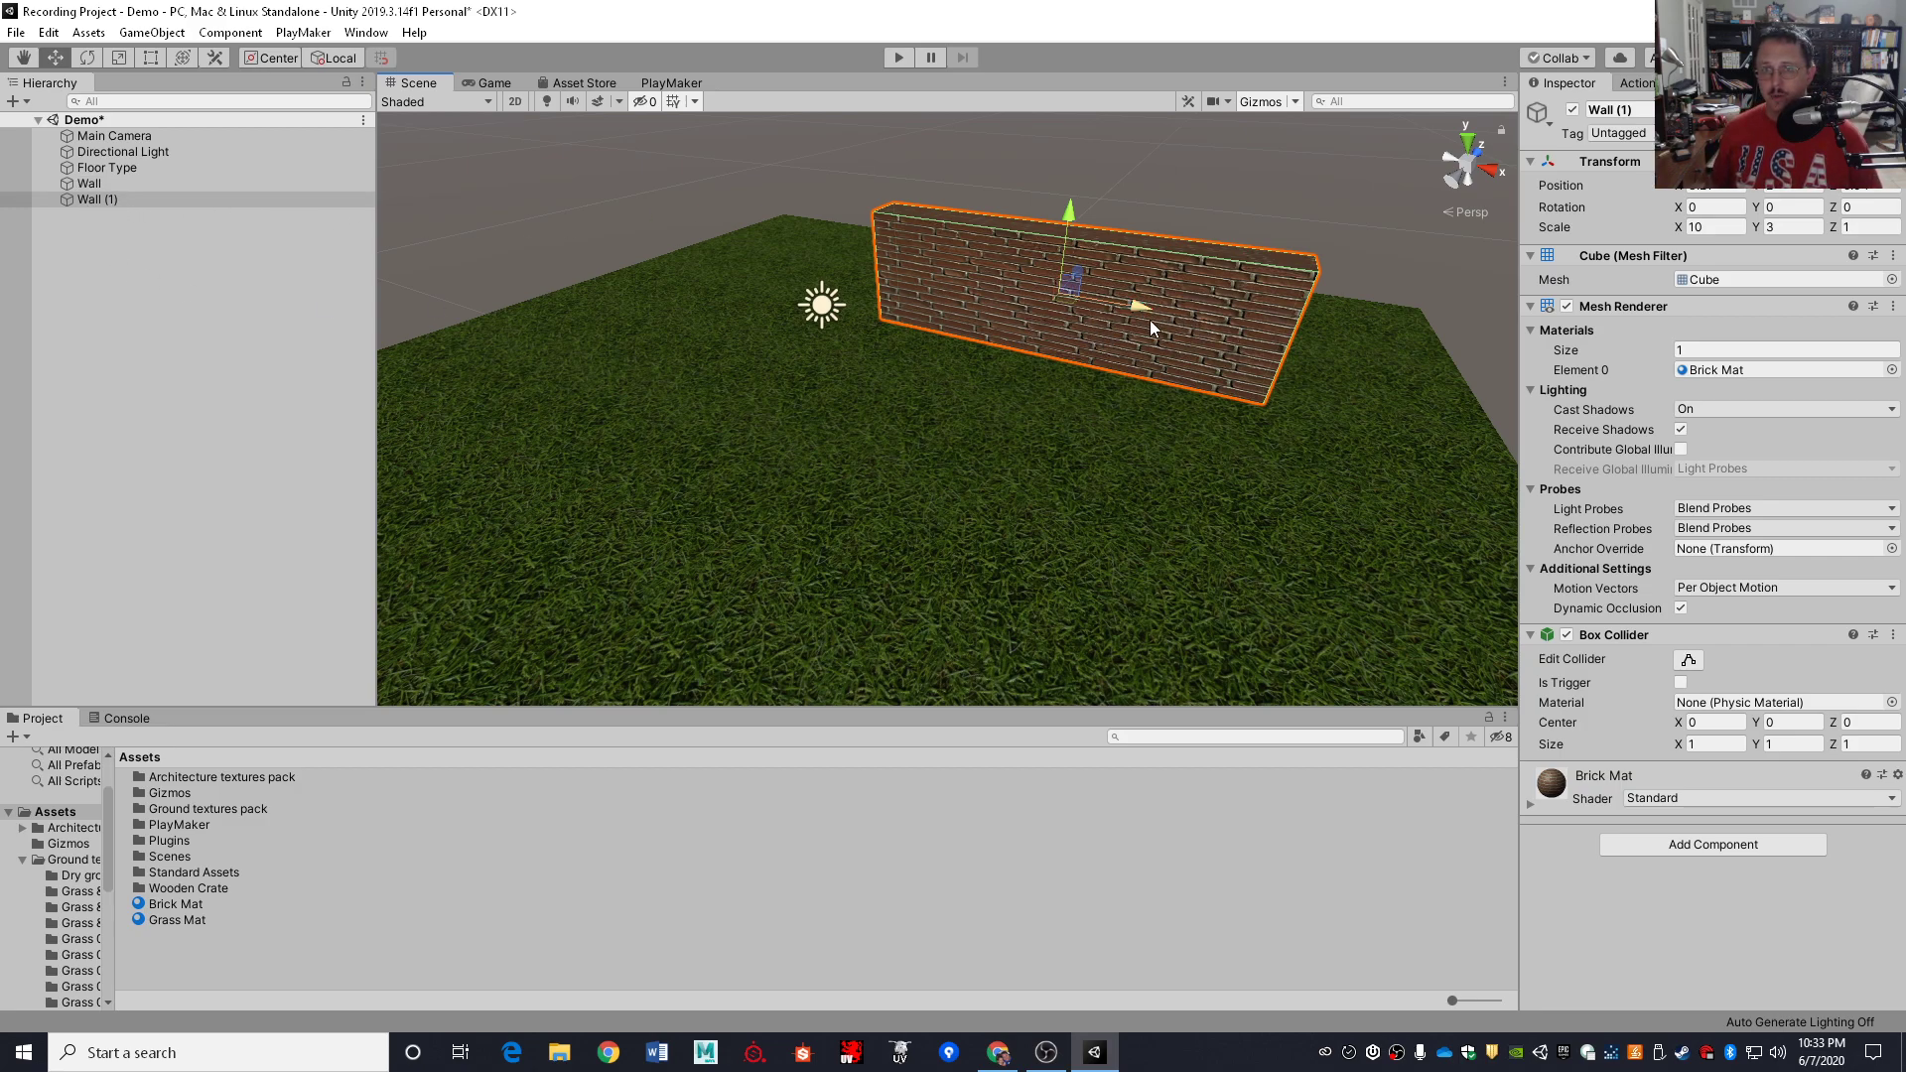
drag(1134, 315, 768, 365)
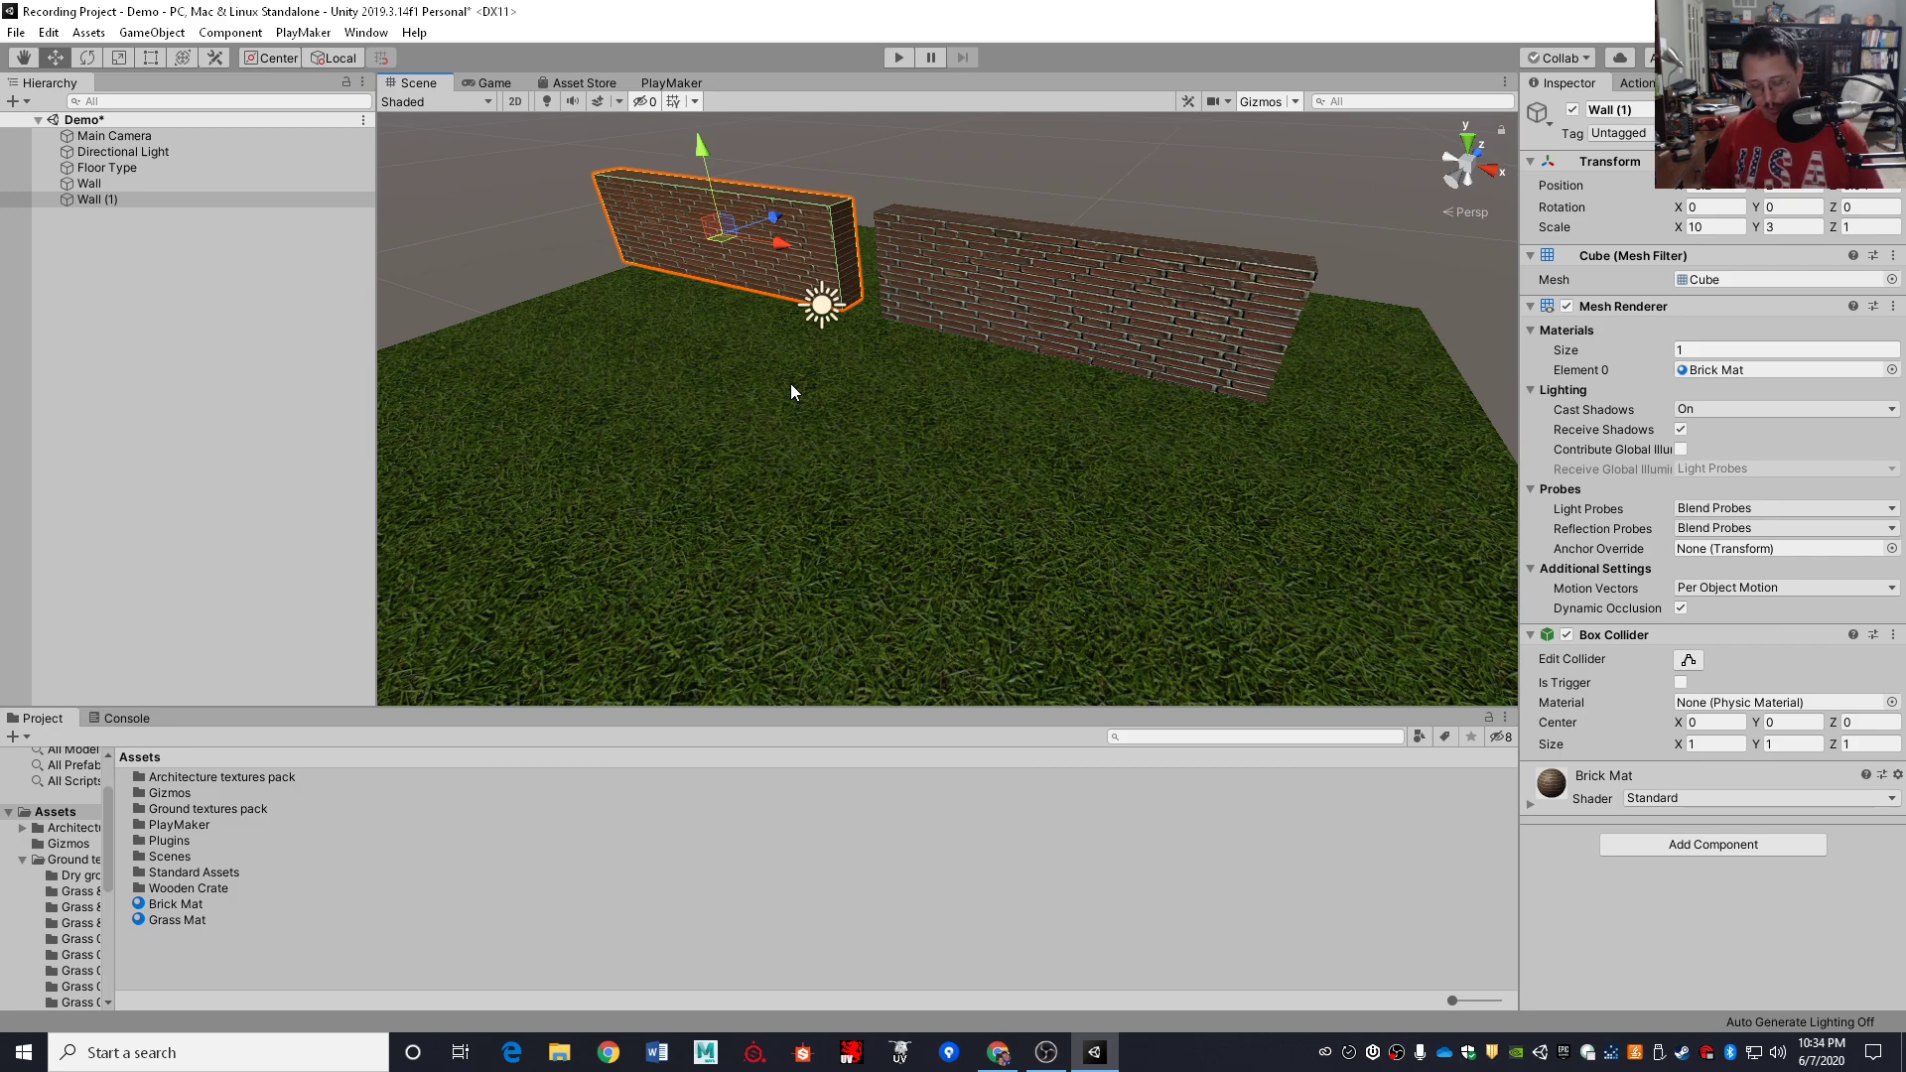
Rotate Wall (1) about its vertical axis and set its Y rotation to 90
key(e)
drag(701, 268, 1003, 306)
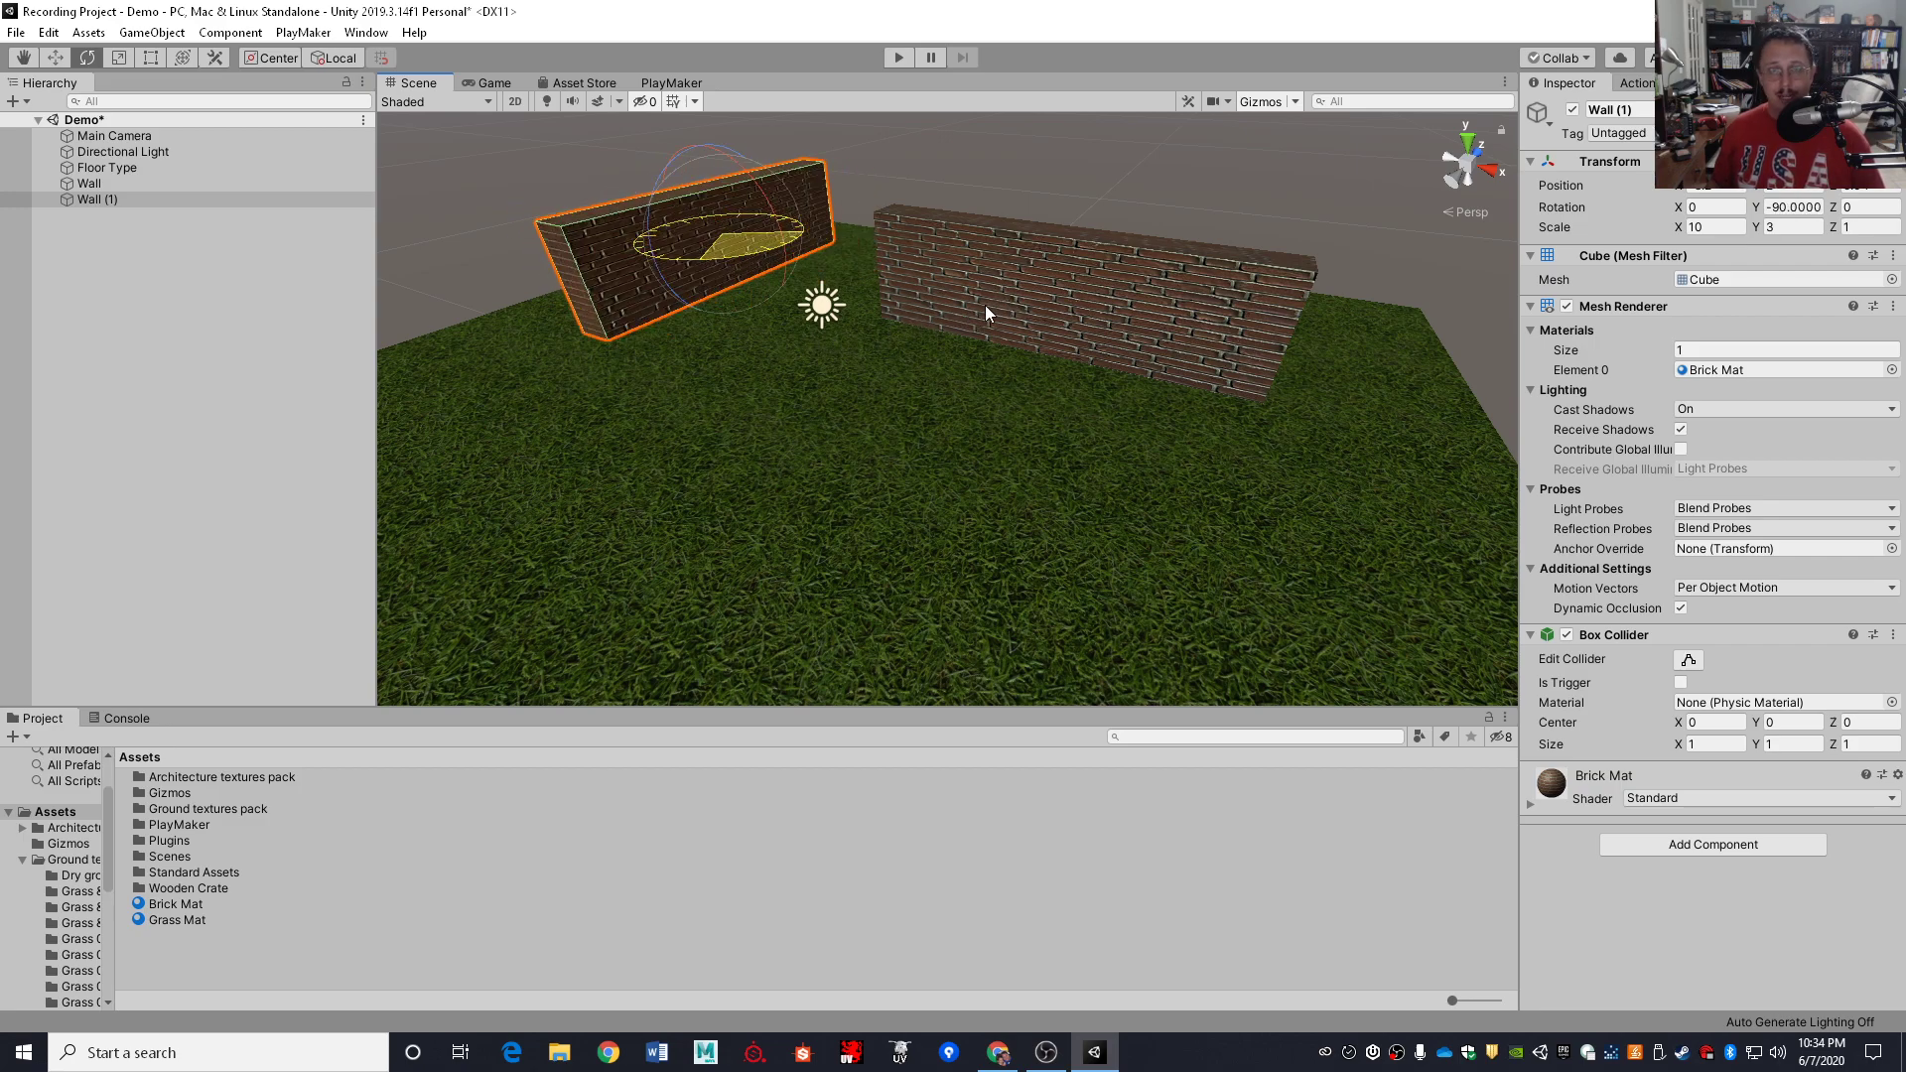
drag(986, 308, 827, 321)
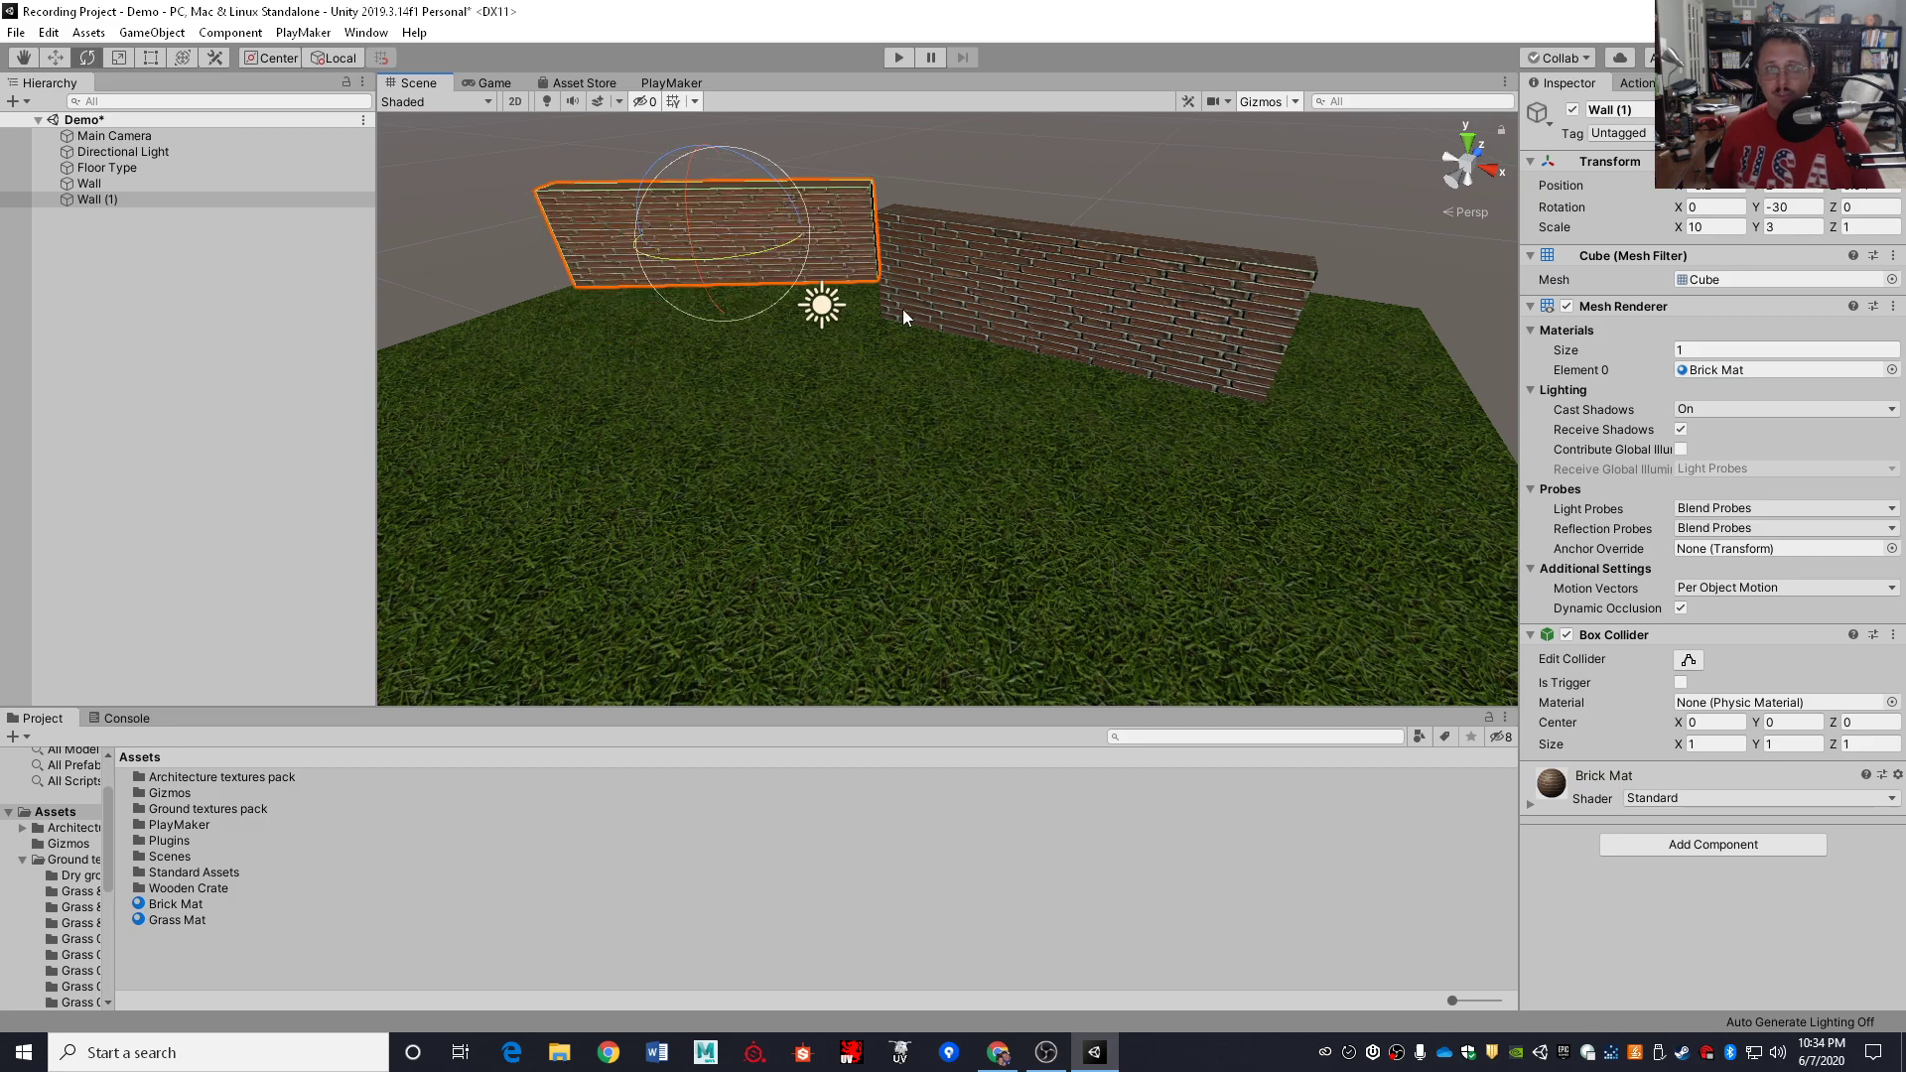
click(1848, 205)
click(1805, 206)
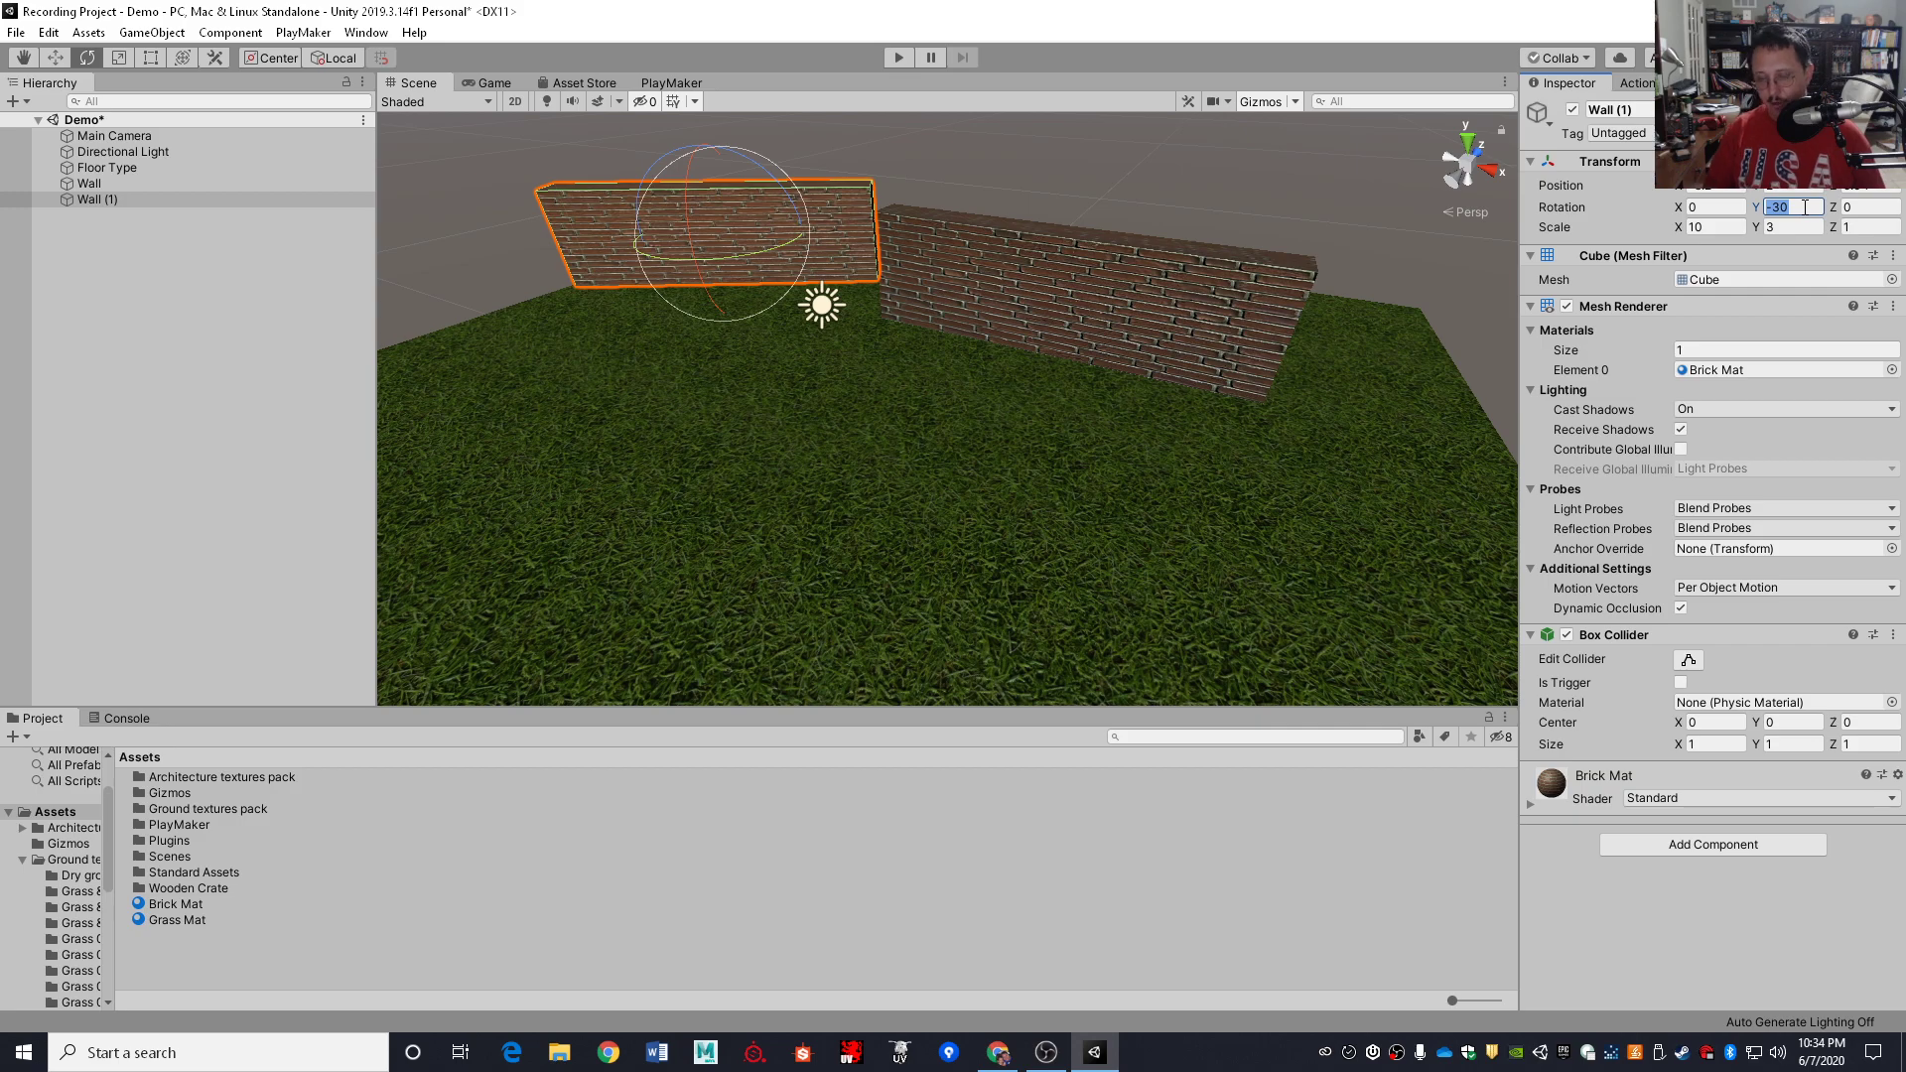
text(90)
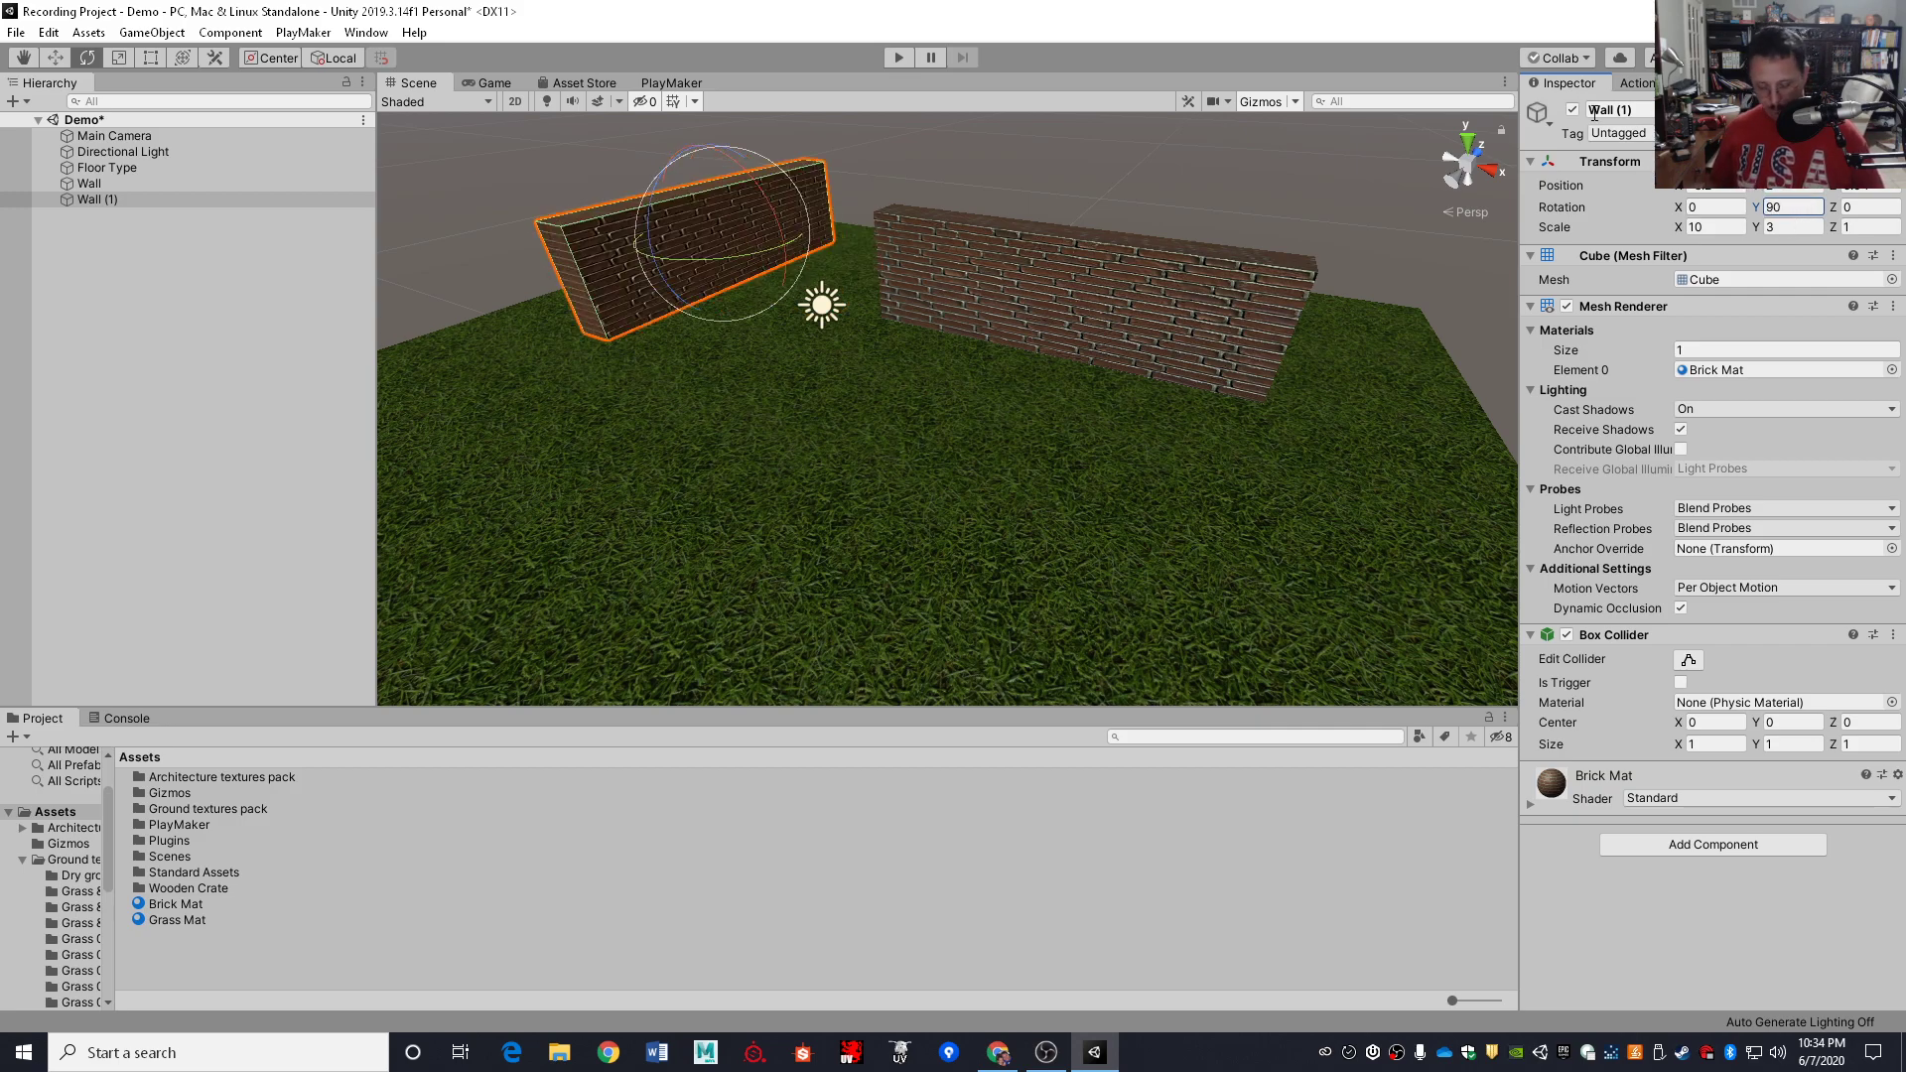
Move Wall (1) against the end of the first Wall so the two form a corner
text(w)
drag(720, 241, 741, 333)
right_drag(745, 298, 538, 420)
key(w)
drag(646, 425, 676, 475)
right_drag(667, 323, 806, 258)
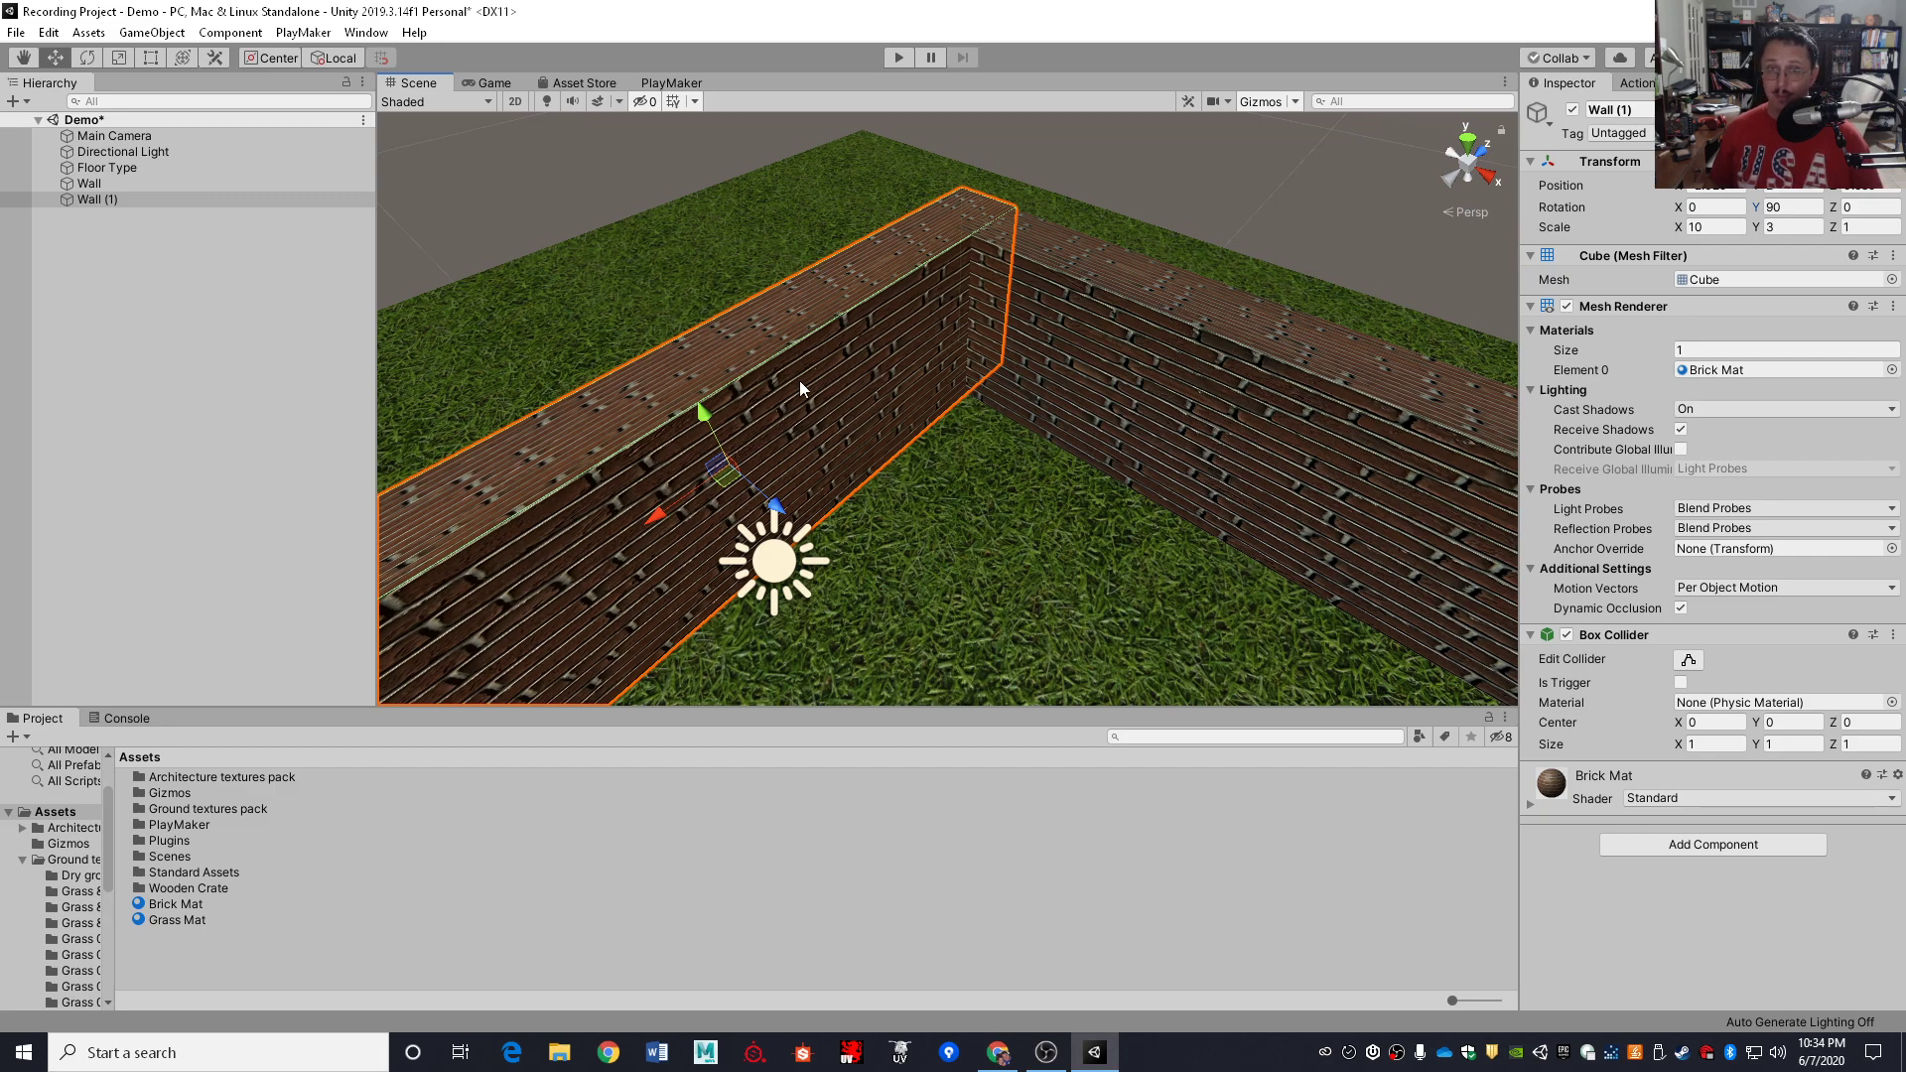
Pull Wall (1) away from the corner and vertex-snap its top end corner onto the matching corner of the first Wall
drag(775, 508, 710, 421)
right_drag(789, 405, 784, 429)
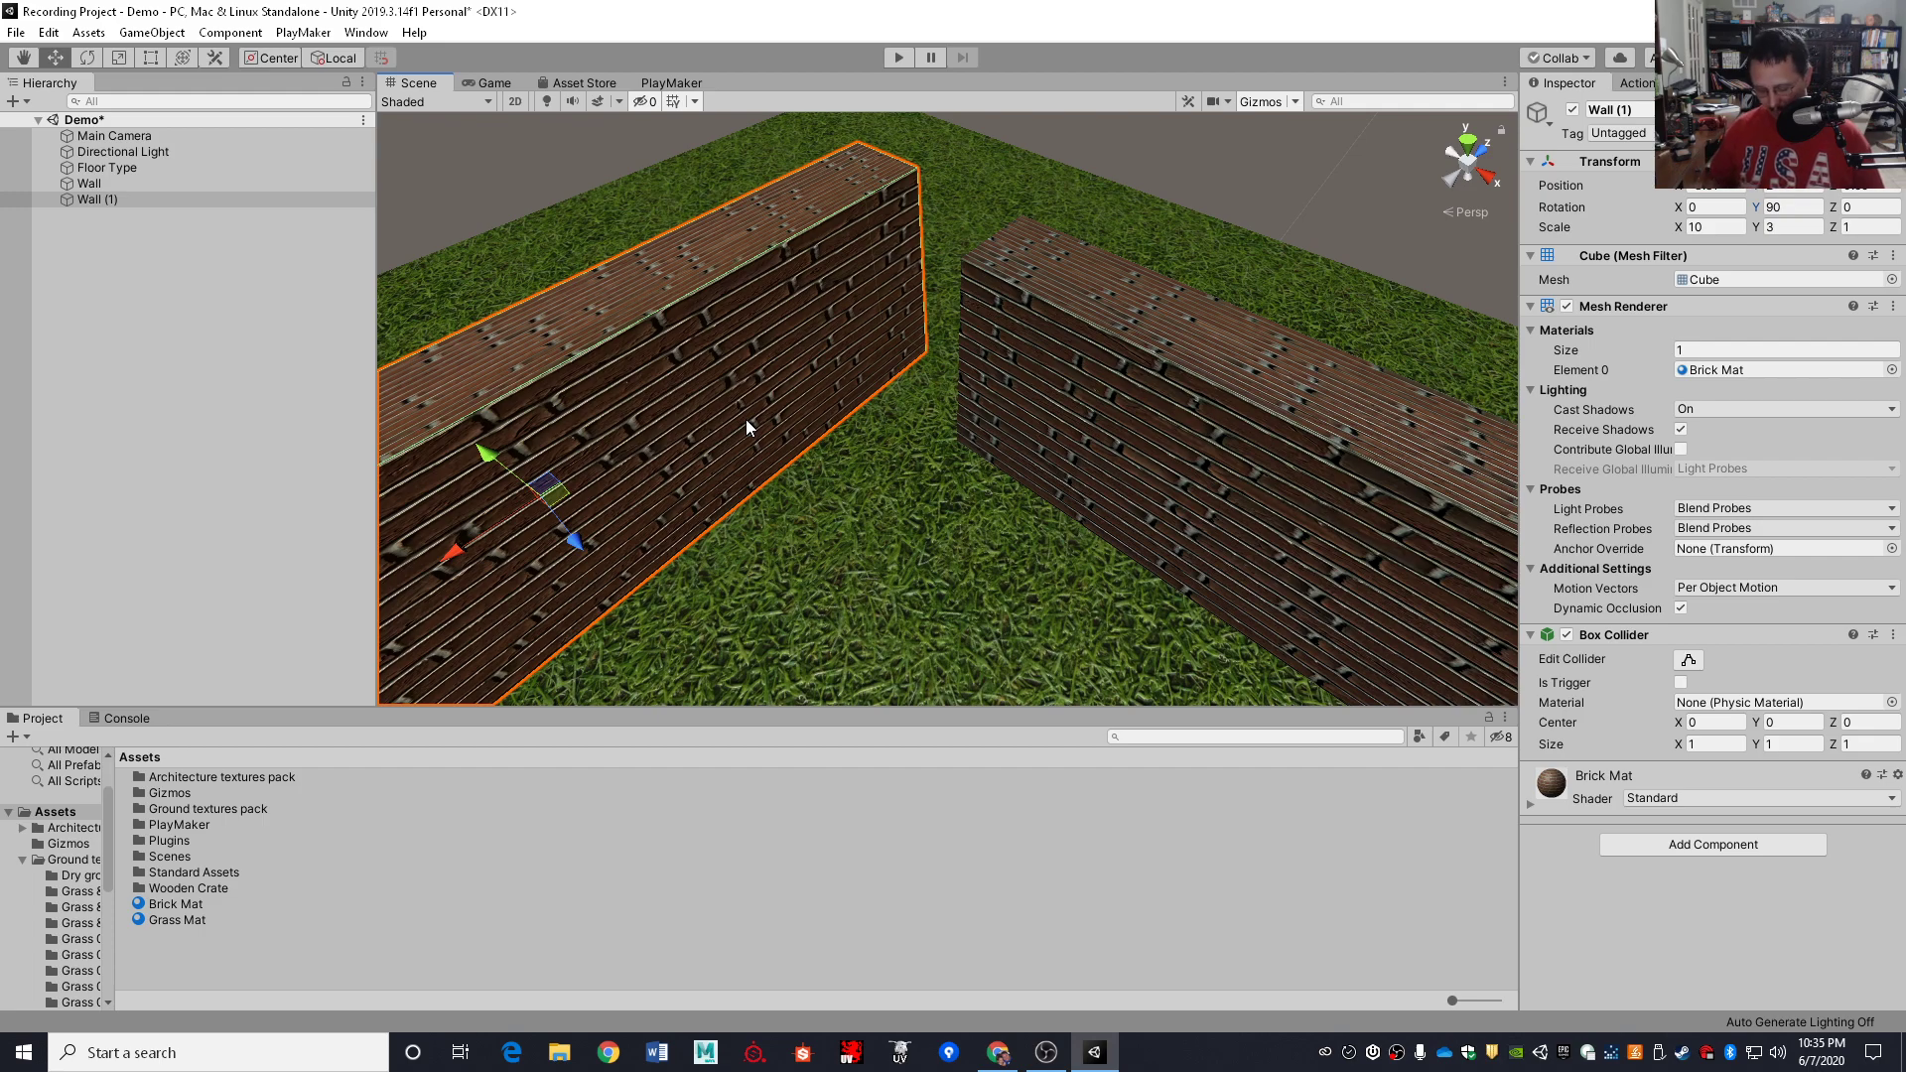
right_drag(747, 419, 694, 429)
key(v)
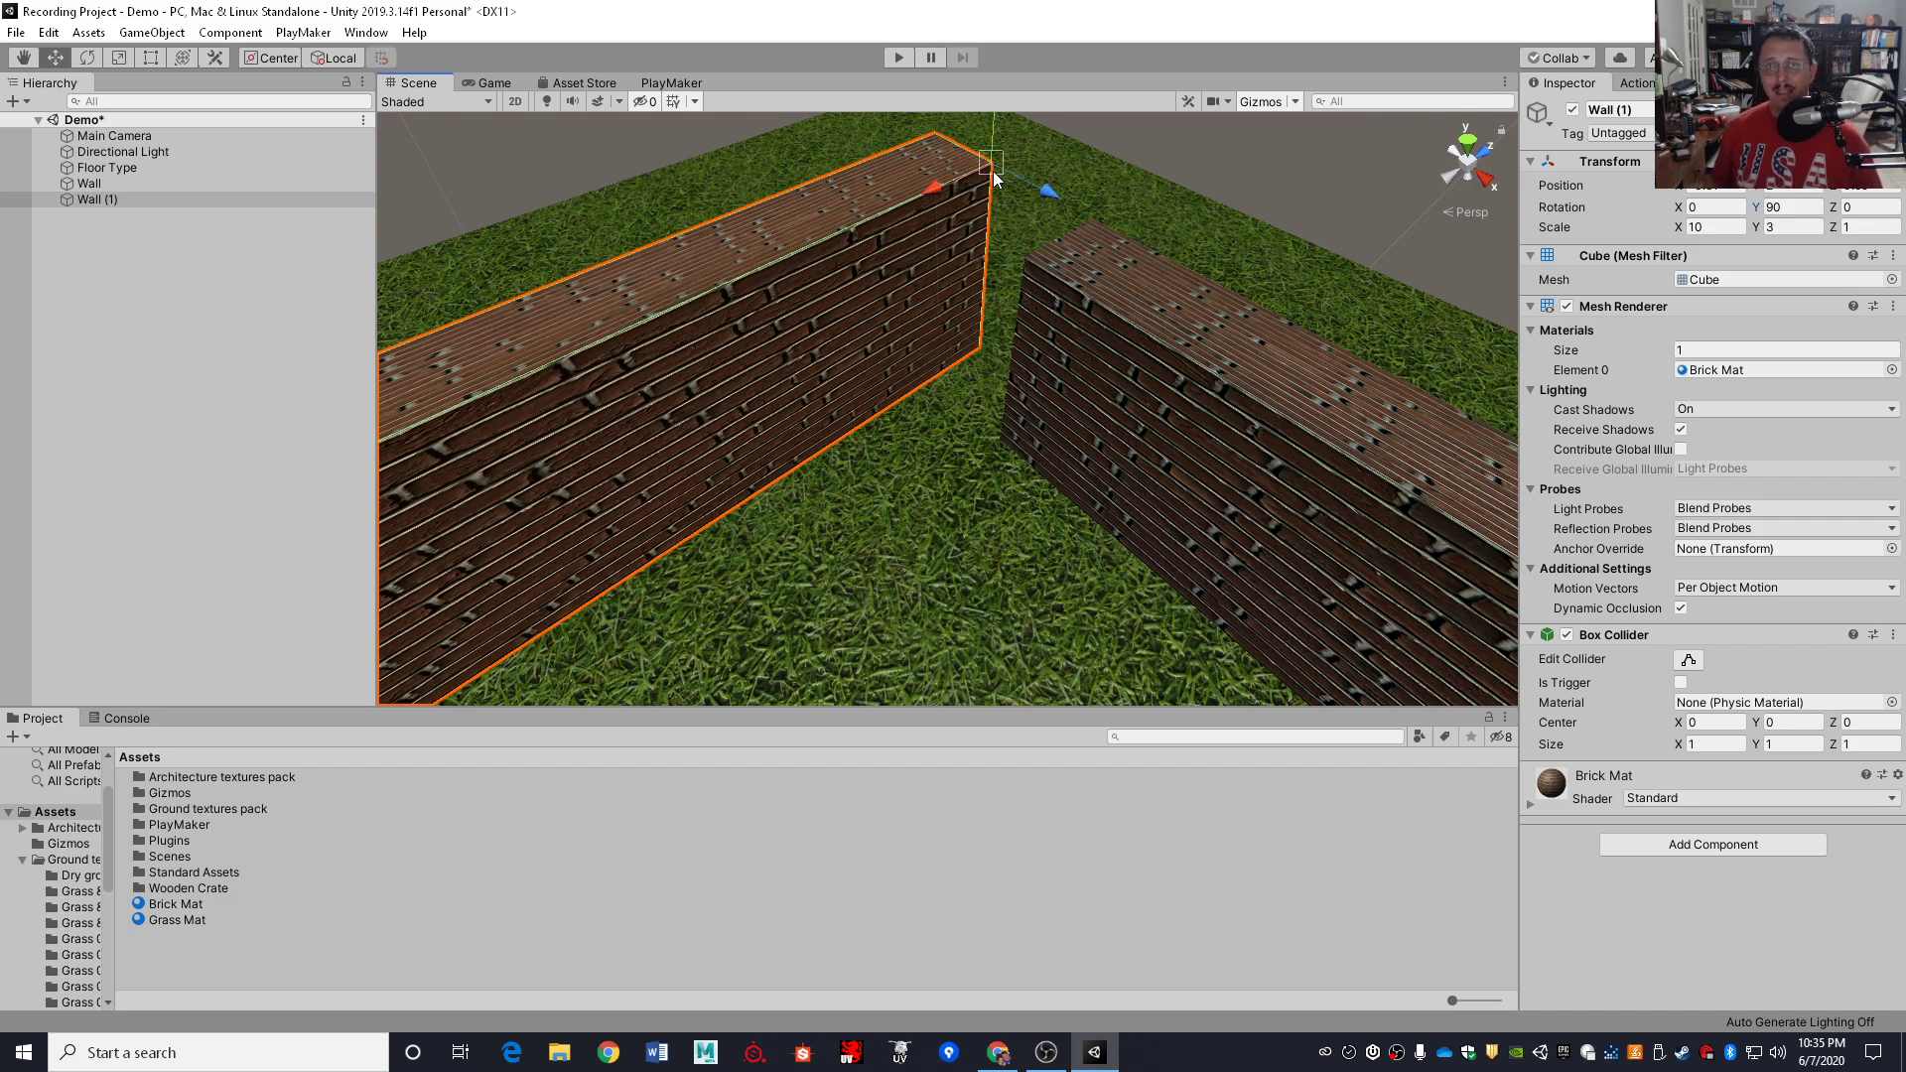
mouse_move(991, 171)
mouse_down()
mouse_move(1082, 236)
mouse_move(1062, 243)
mouse_move(992, 147)
mouse_up()
drag(861, 115, 1090, 242)
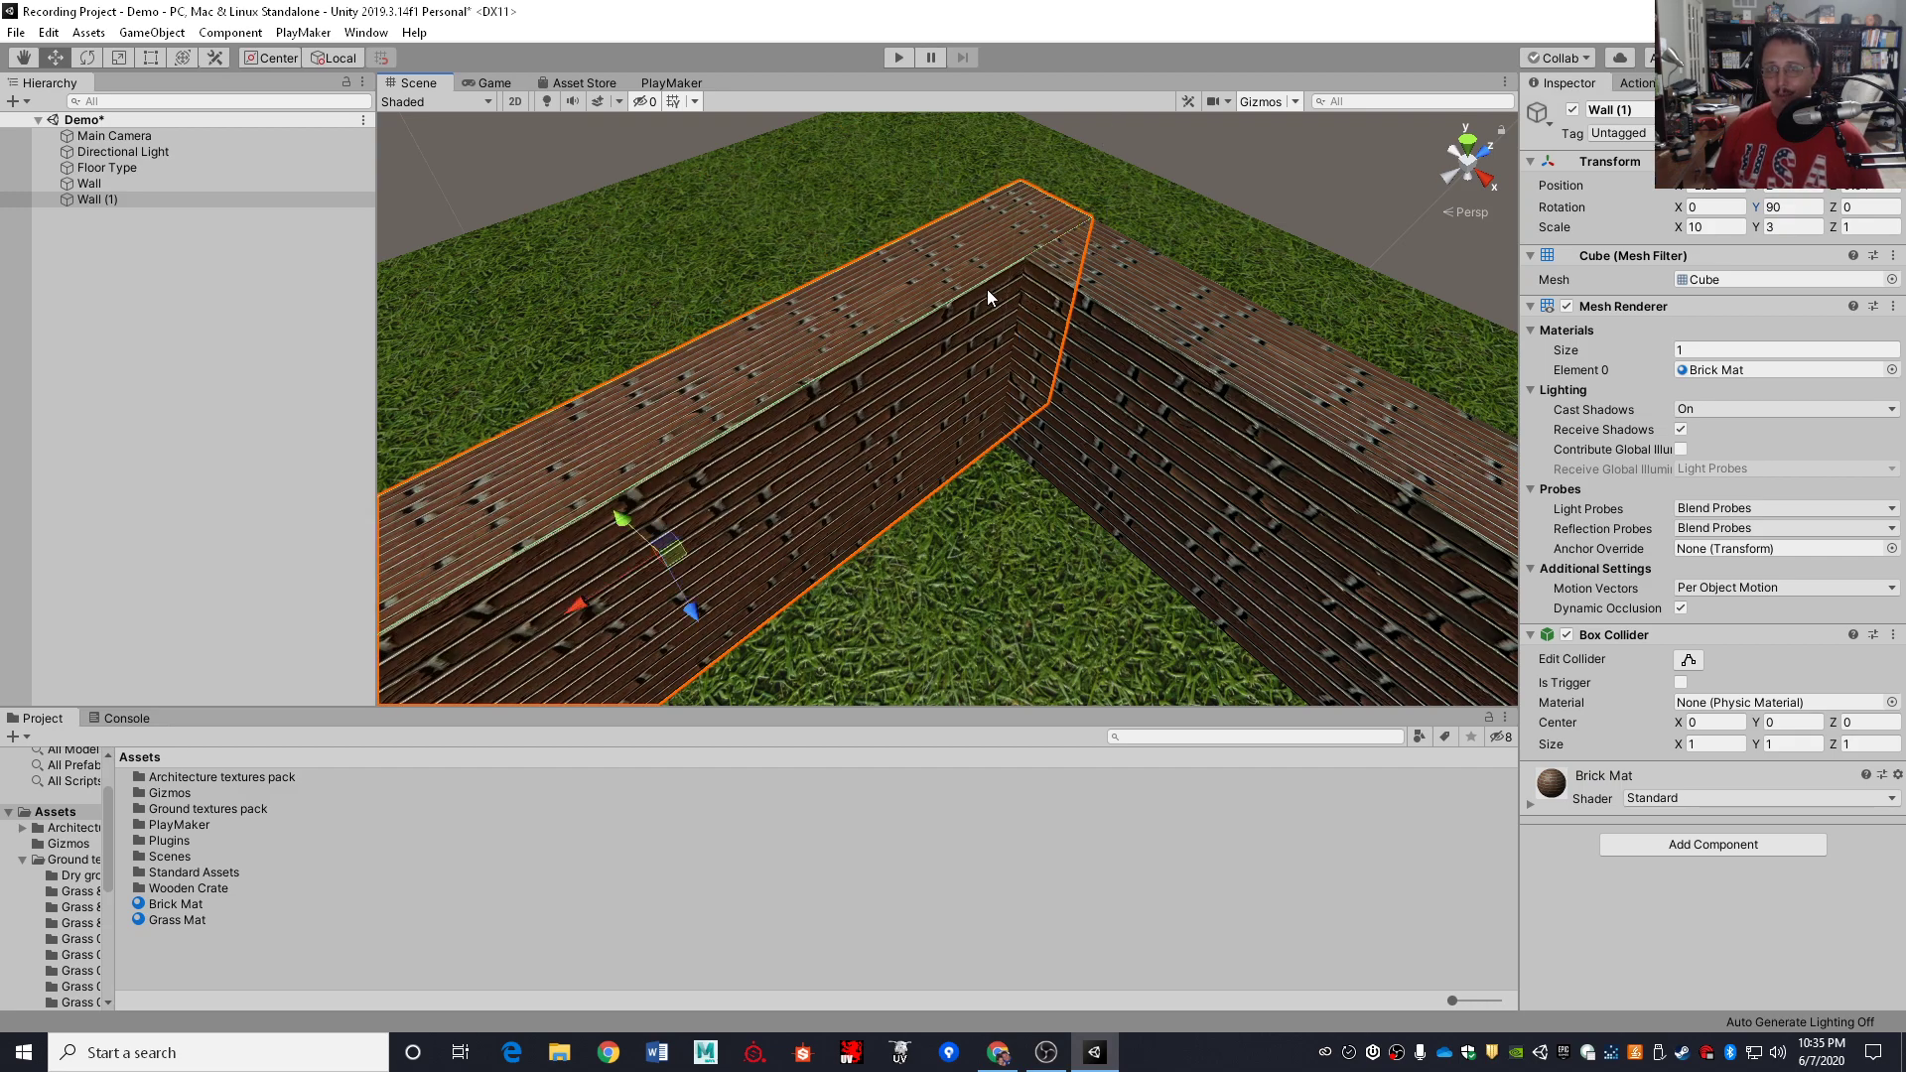
right_drag(962, 255, 923, 338)
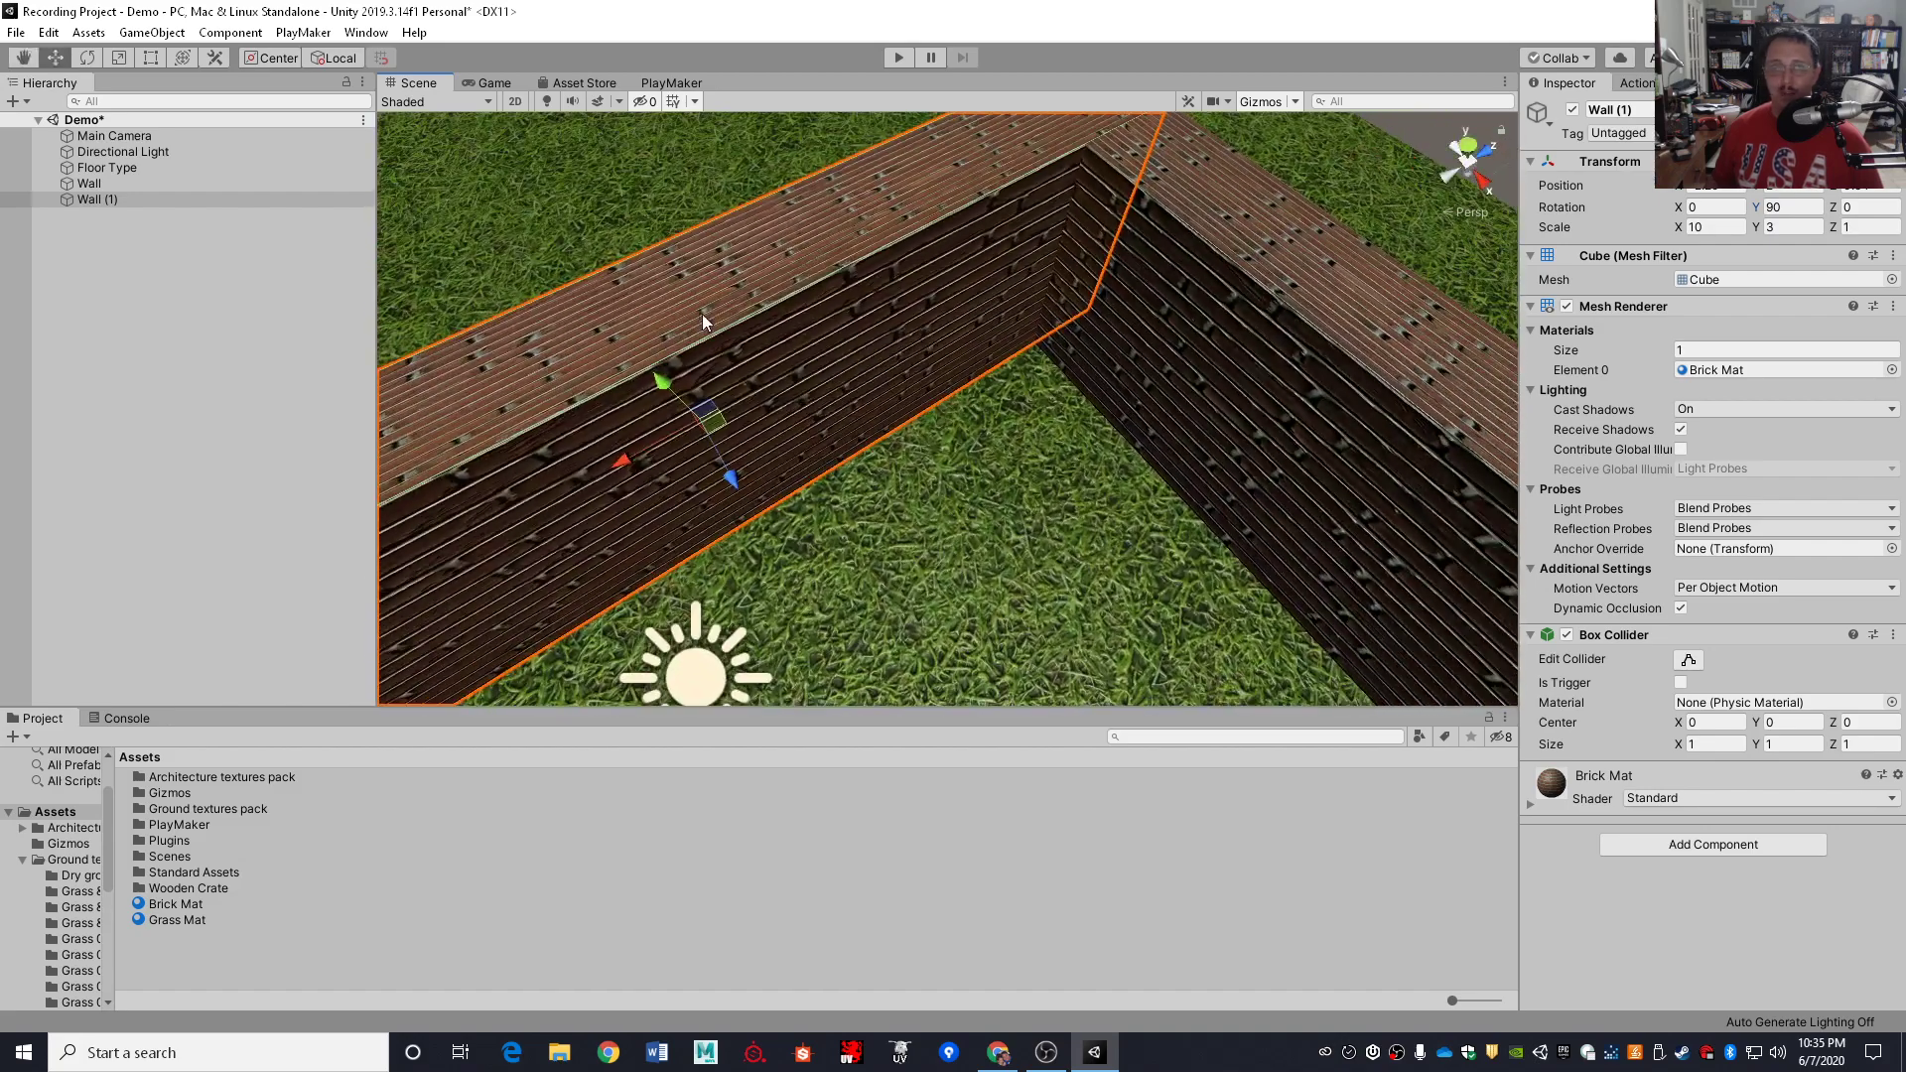
Preview the wall corner in the Game view, compare it with a zoomed-out Scene view, and return to the Scene view
click(468, 85)
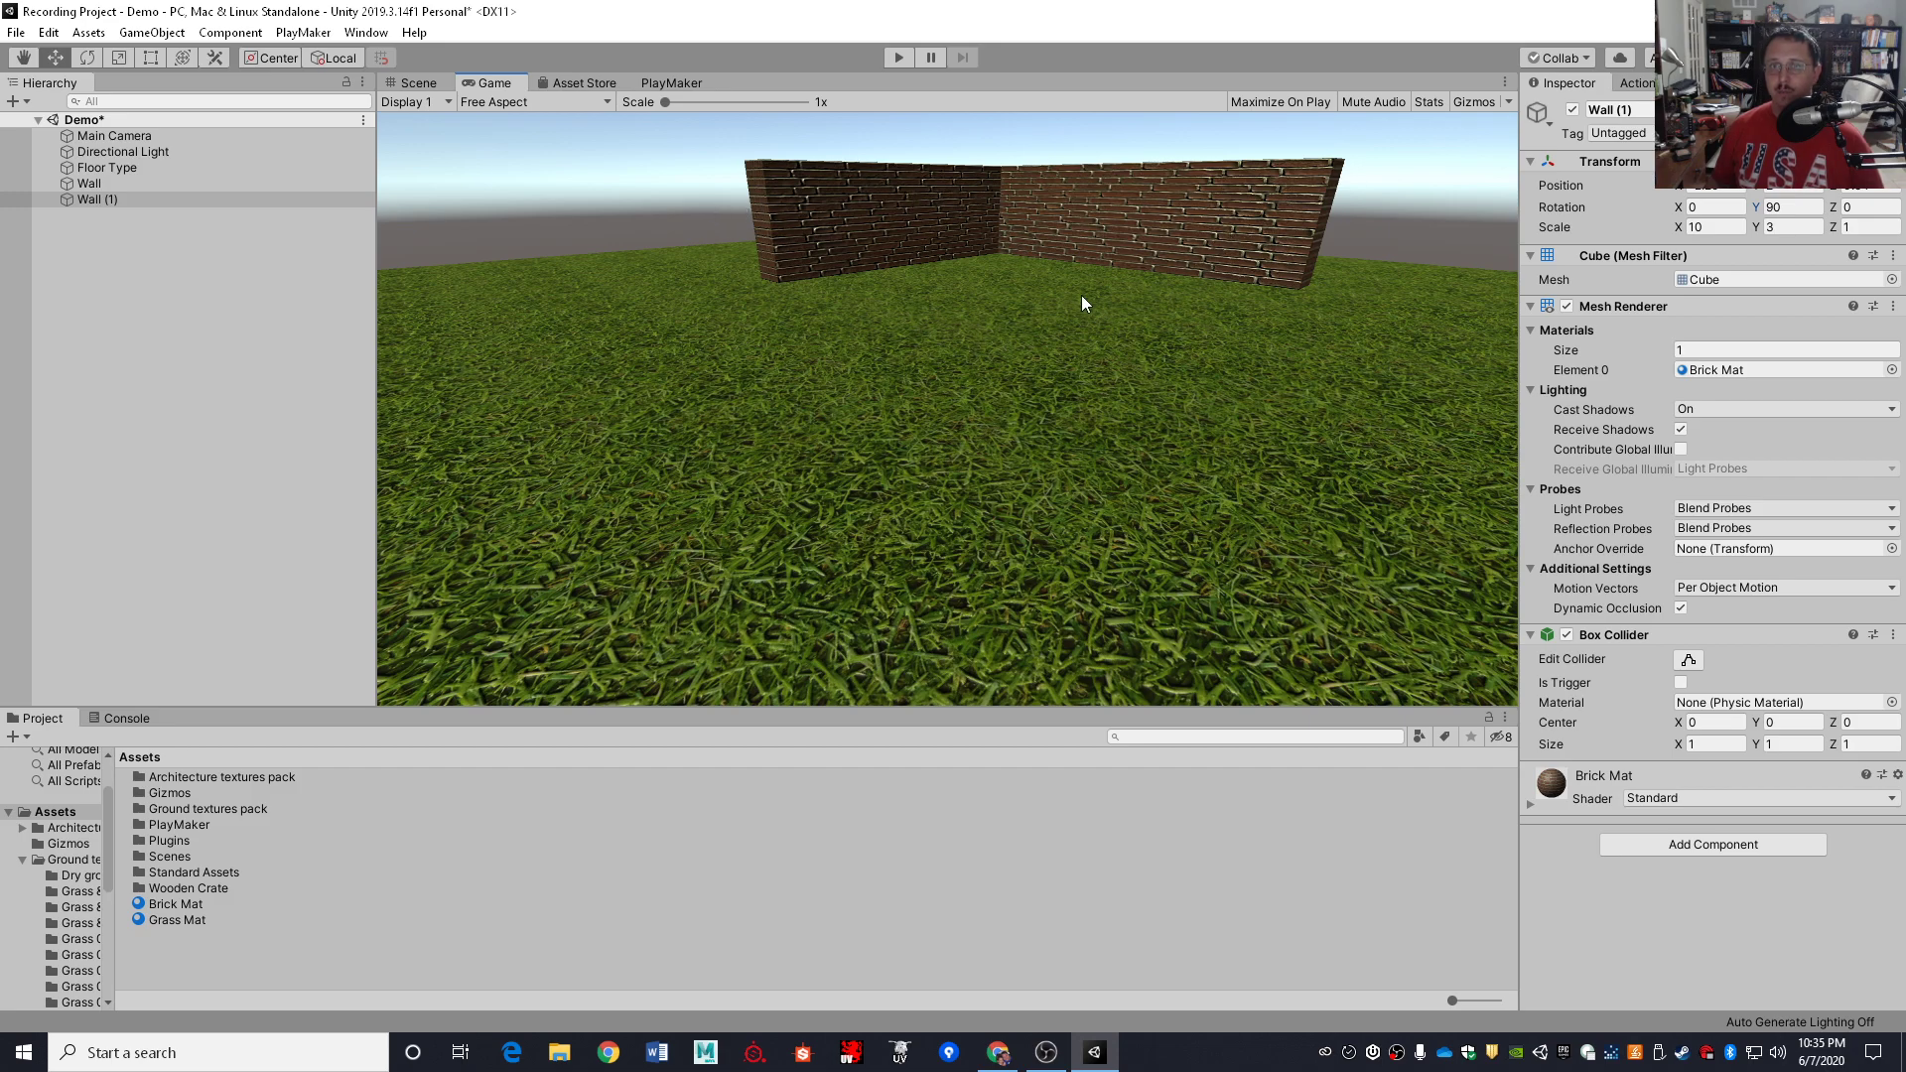
click(418, 82)
right_drag(841, 391, 849, 204)
key(s)
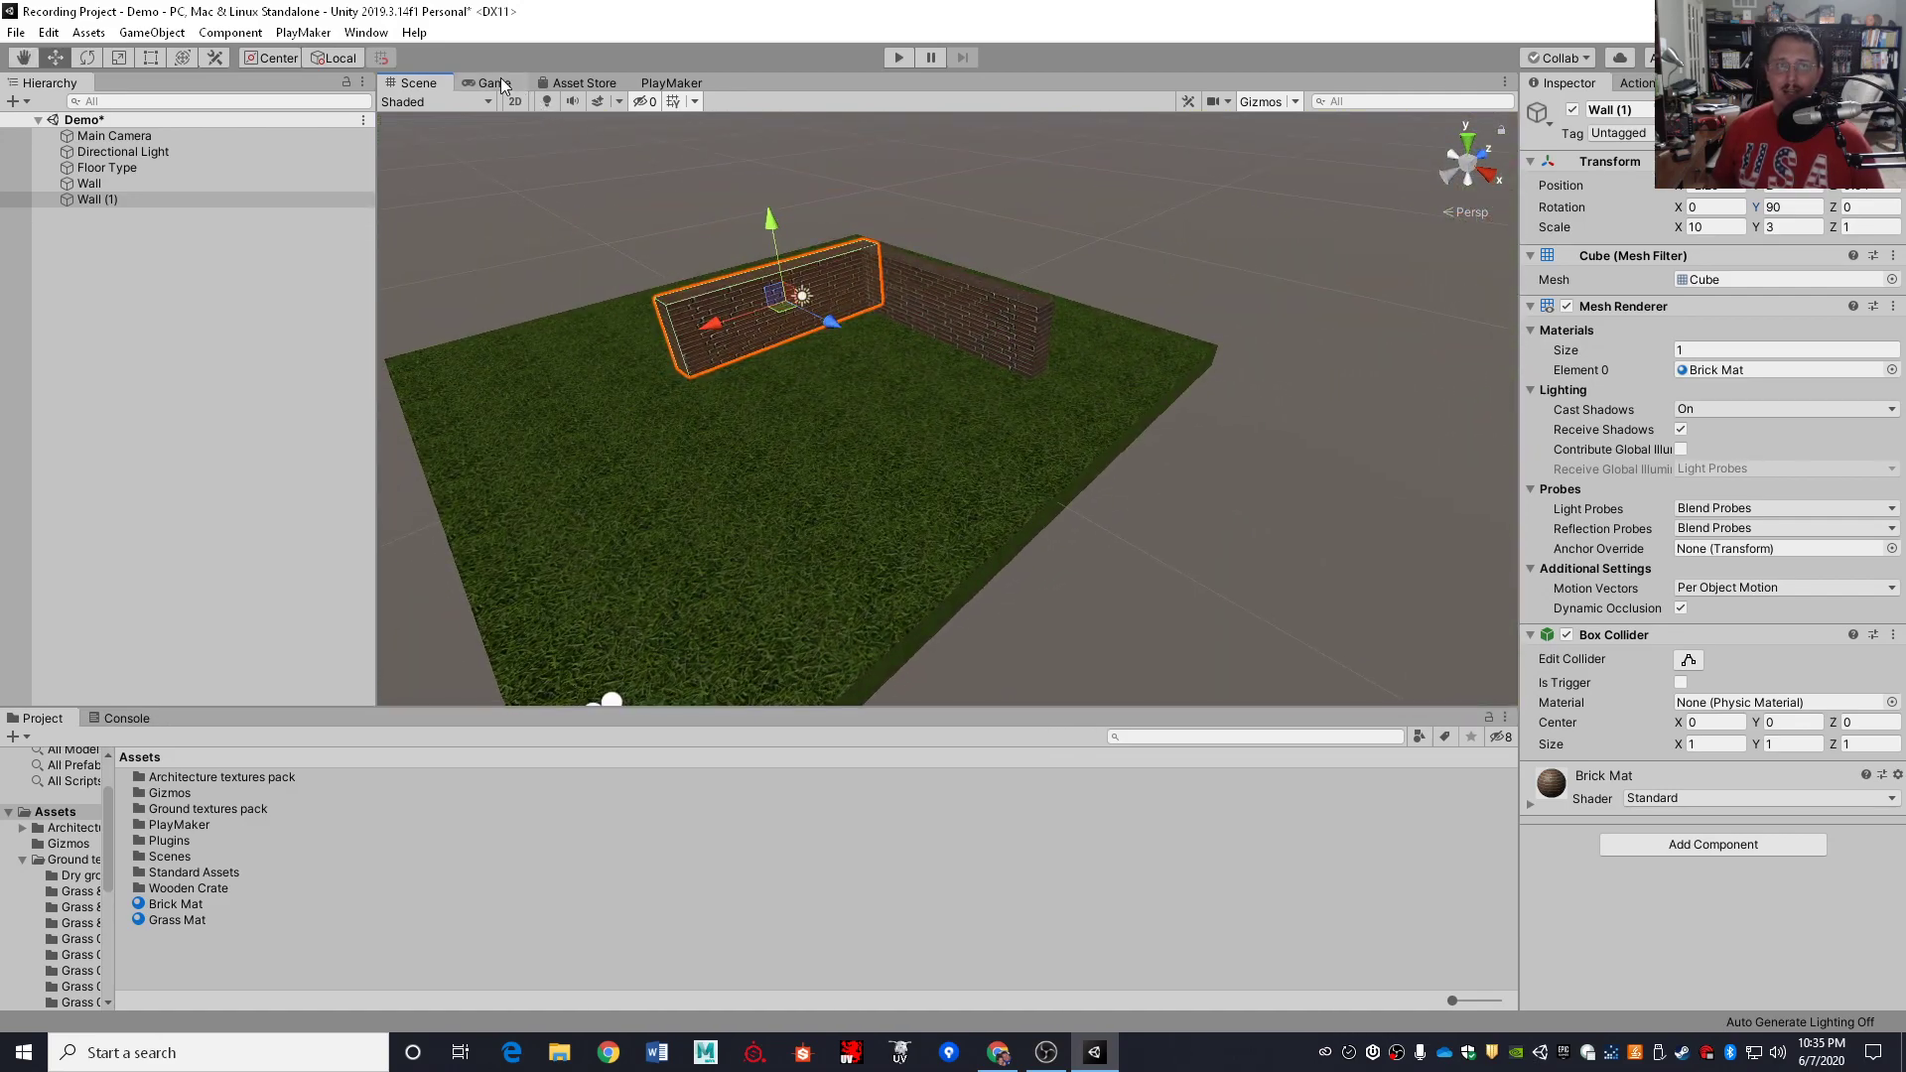
click(494, 84)
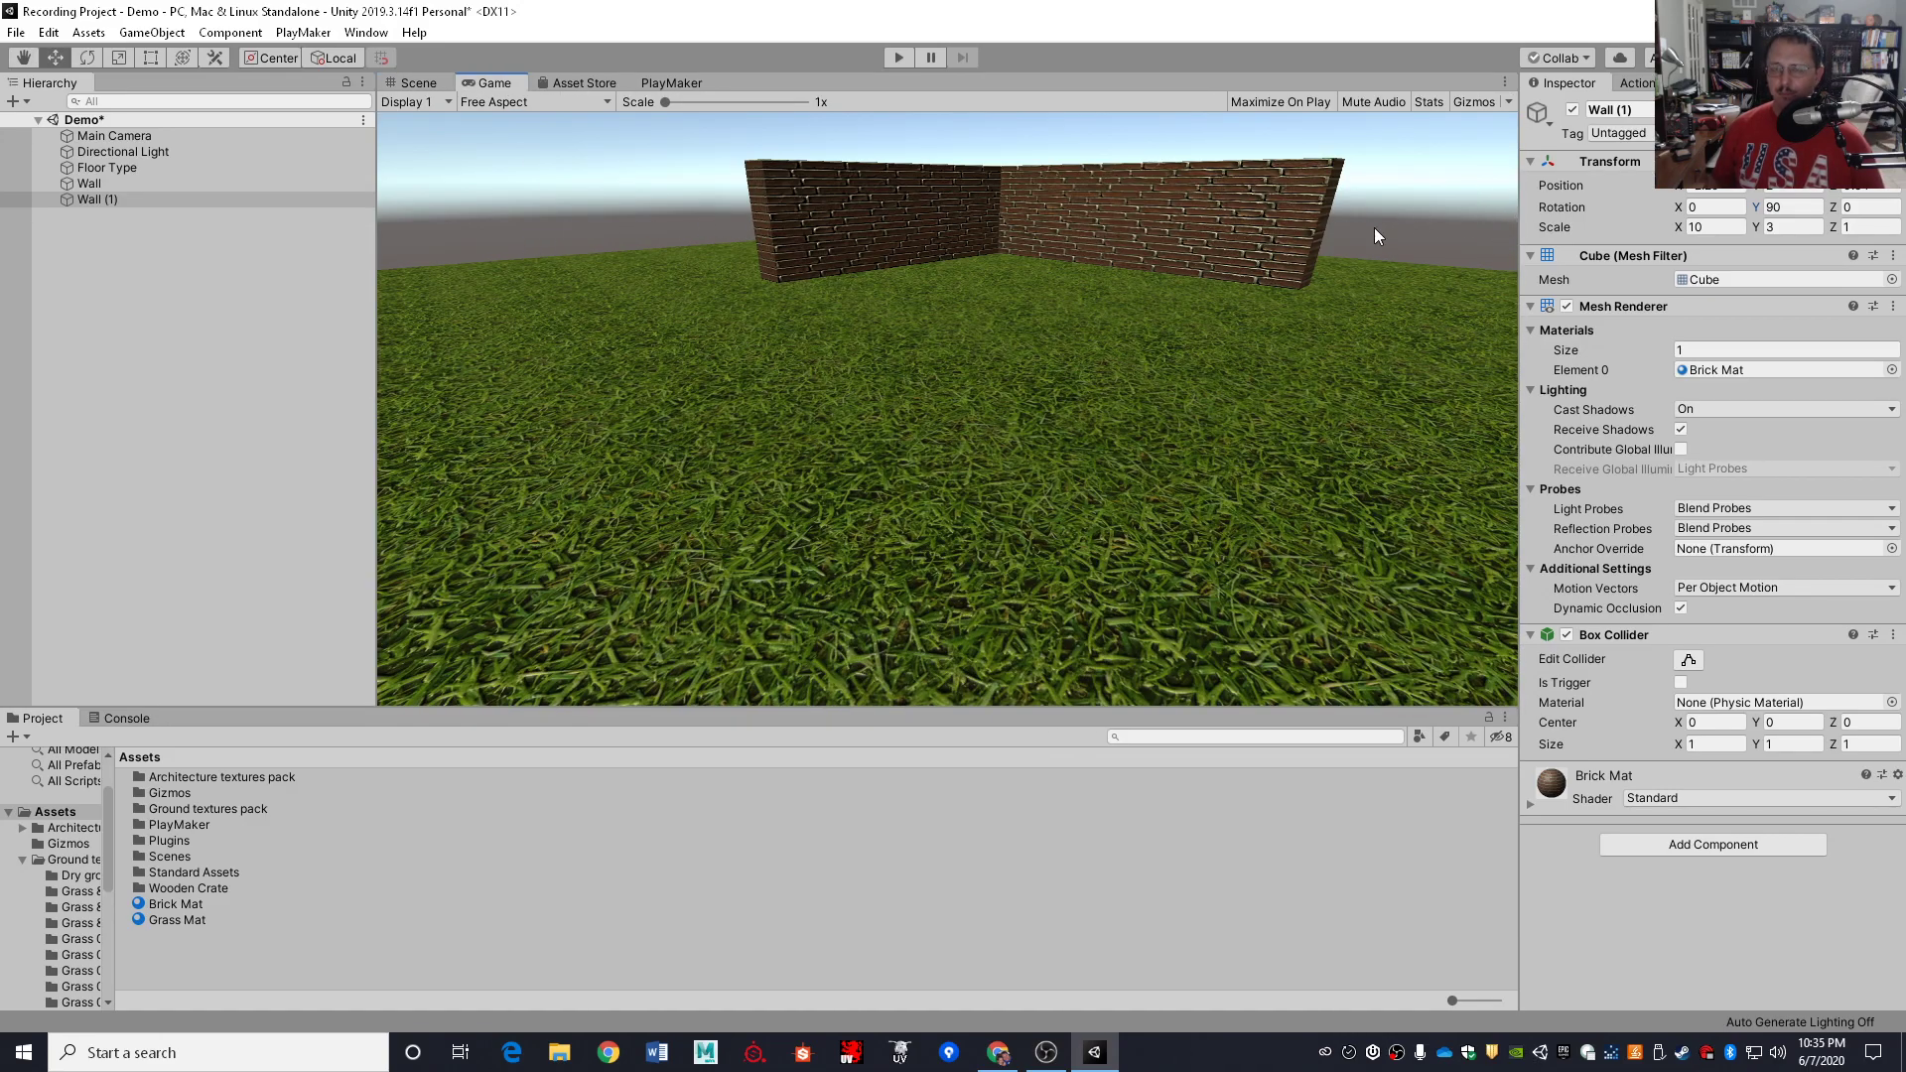
click(415, 83)
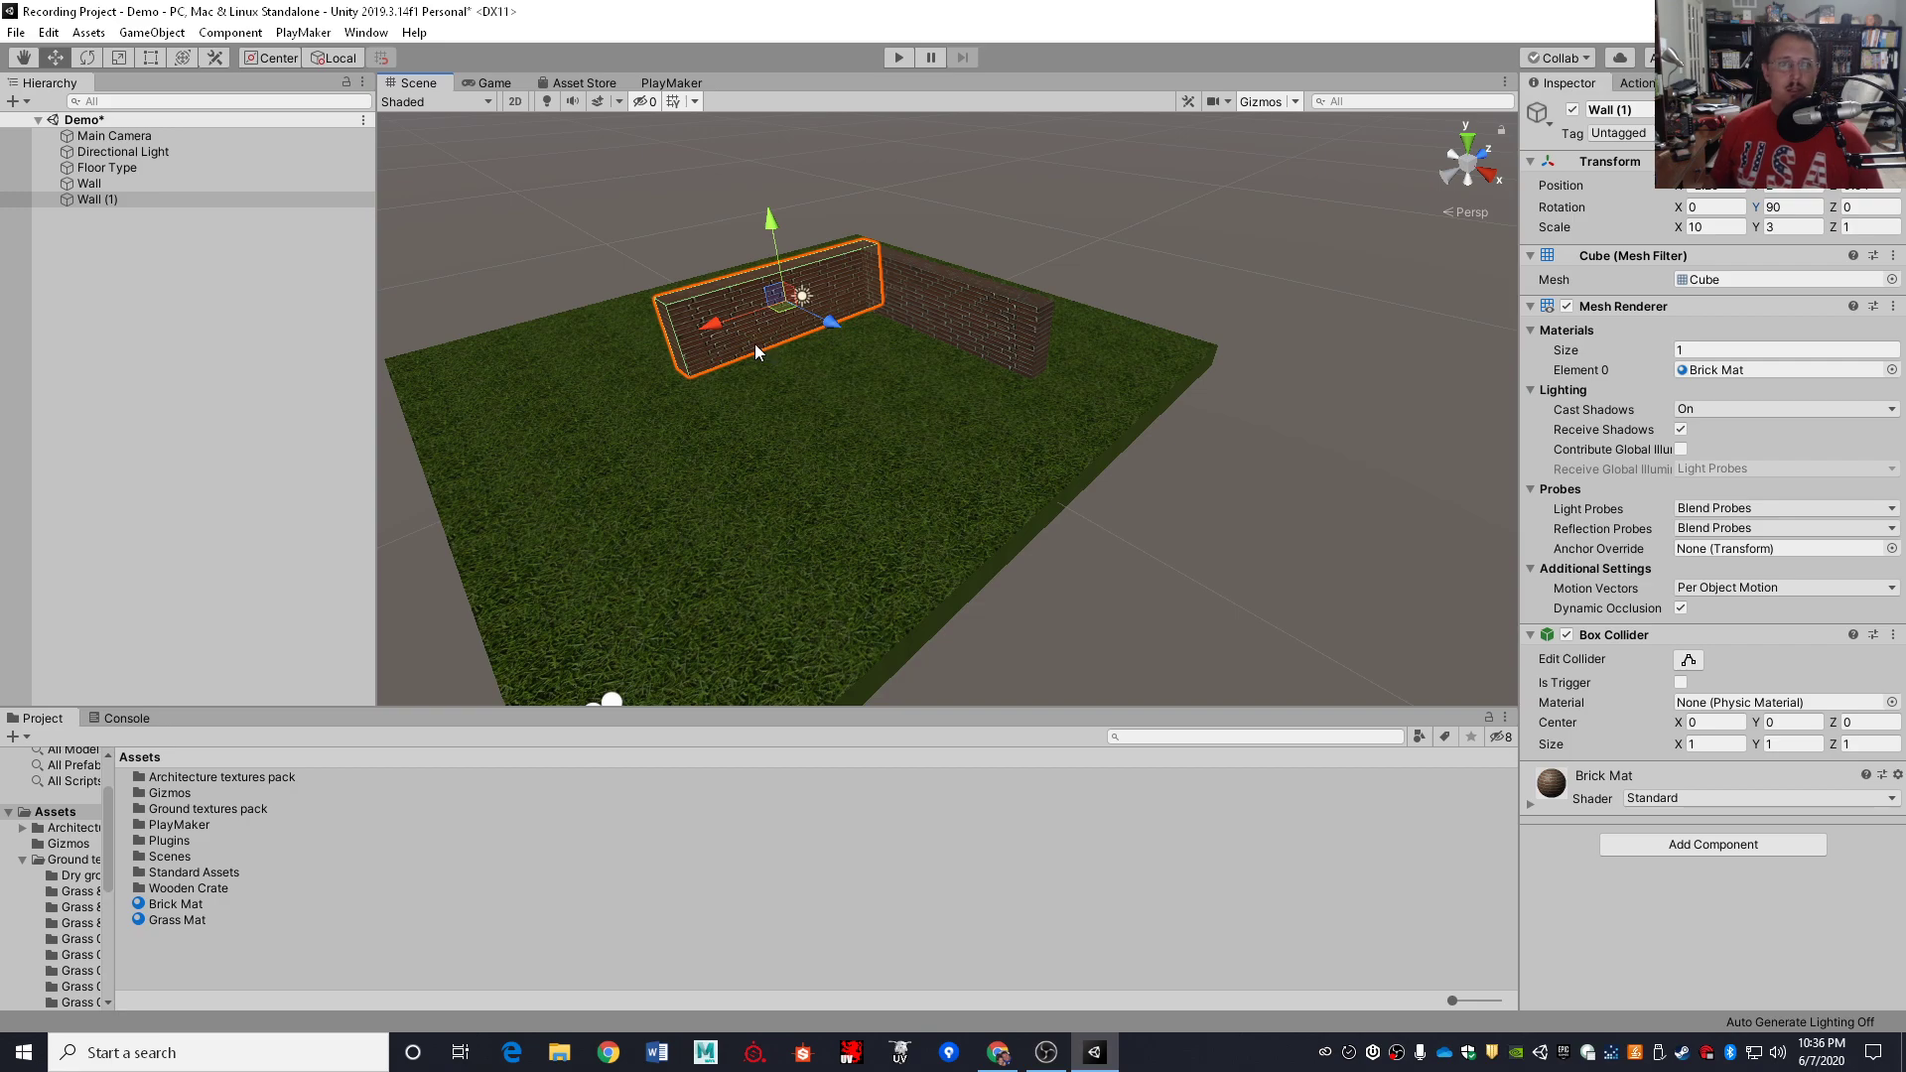
Duplicate Wall (1) and place the copy end to end with it to extend that side of the enclosure
key(ctrl+d)
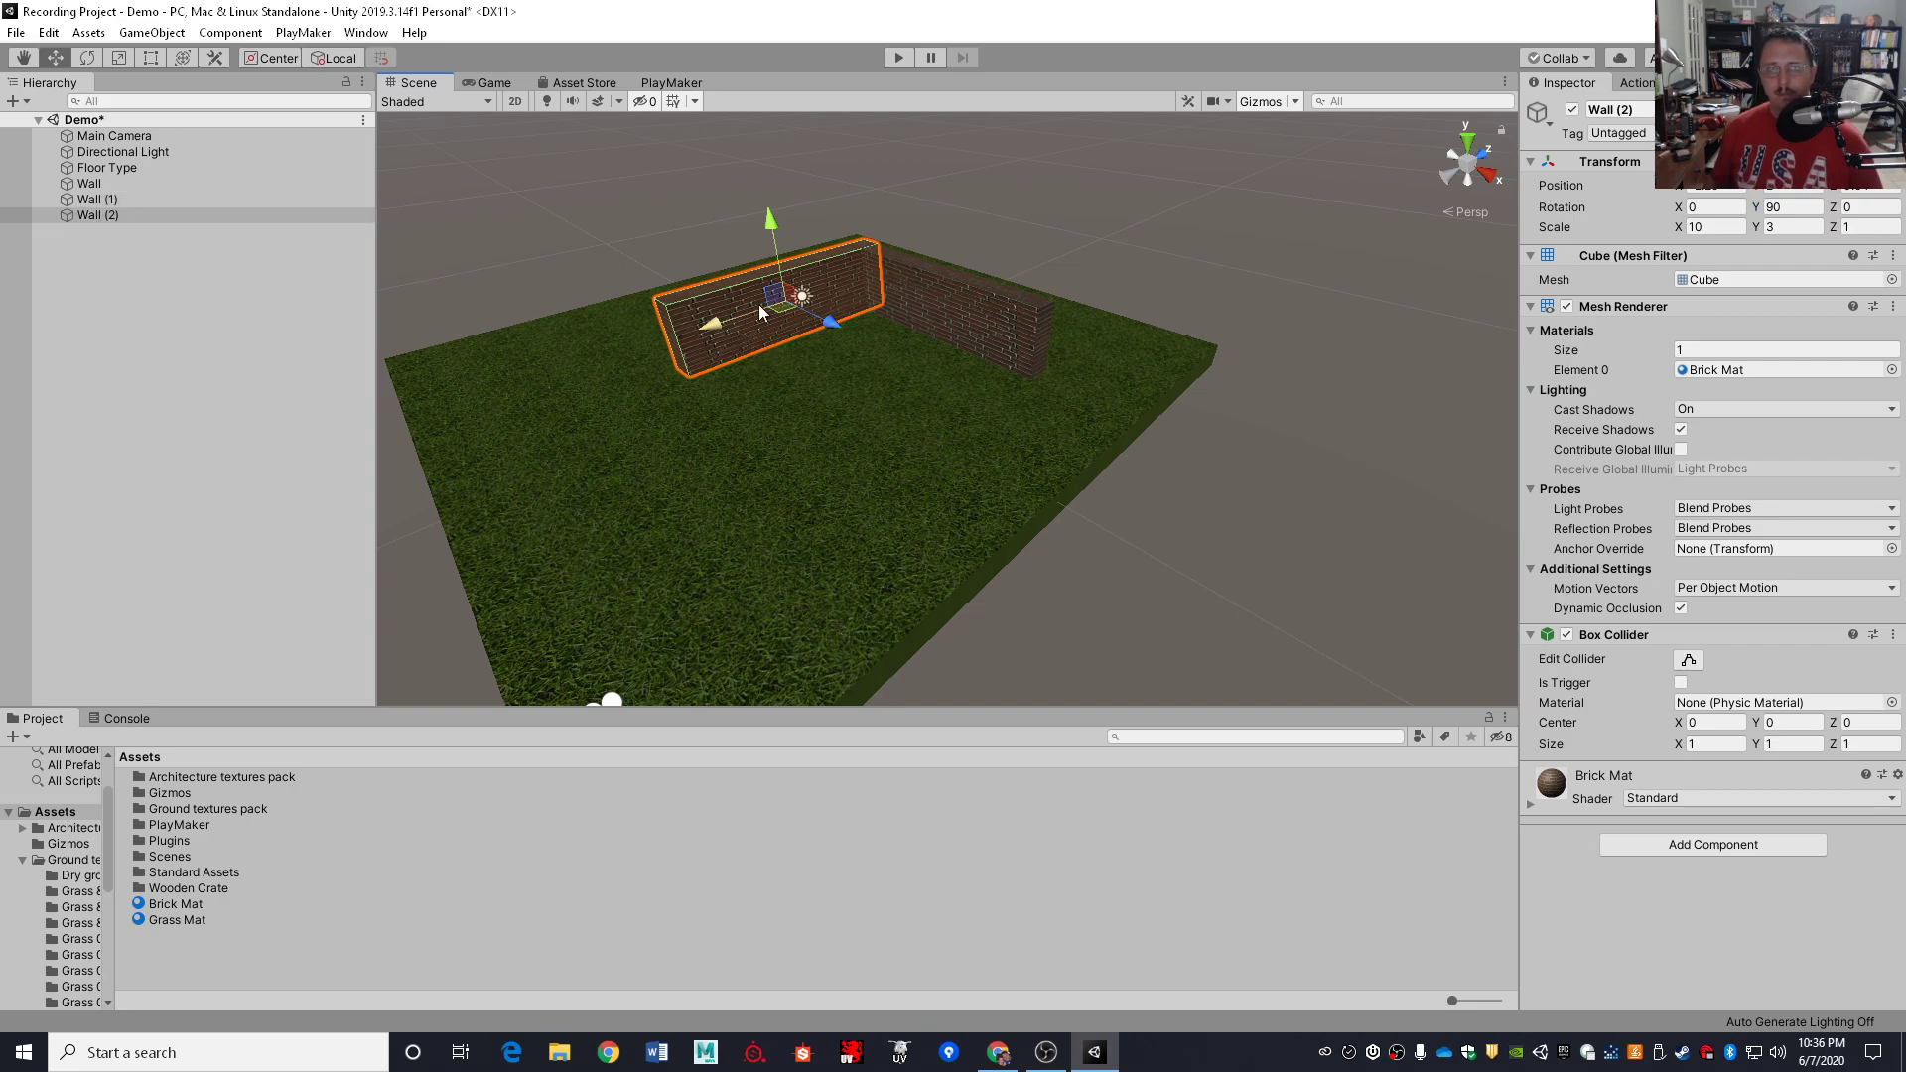
alt+drag(864, 270, 699, 363)
right_drag(699, 363, 663, 404)
key(w)
Duplicate the first Wall, vertex-snap the copy onto its free end, and check the extended walls in the Game view
click(1128, 337)
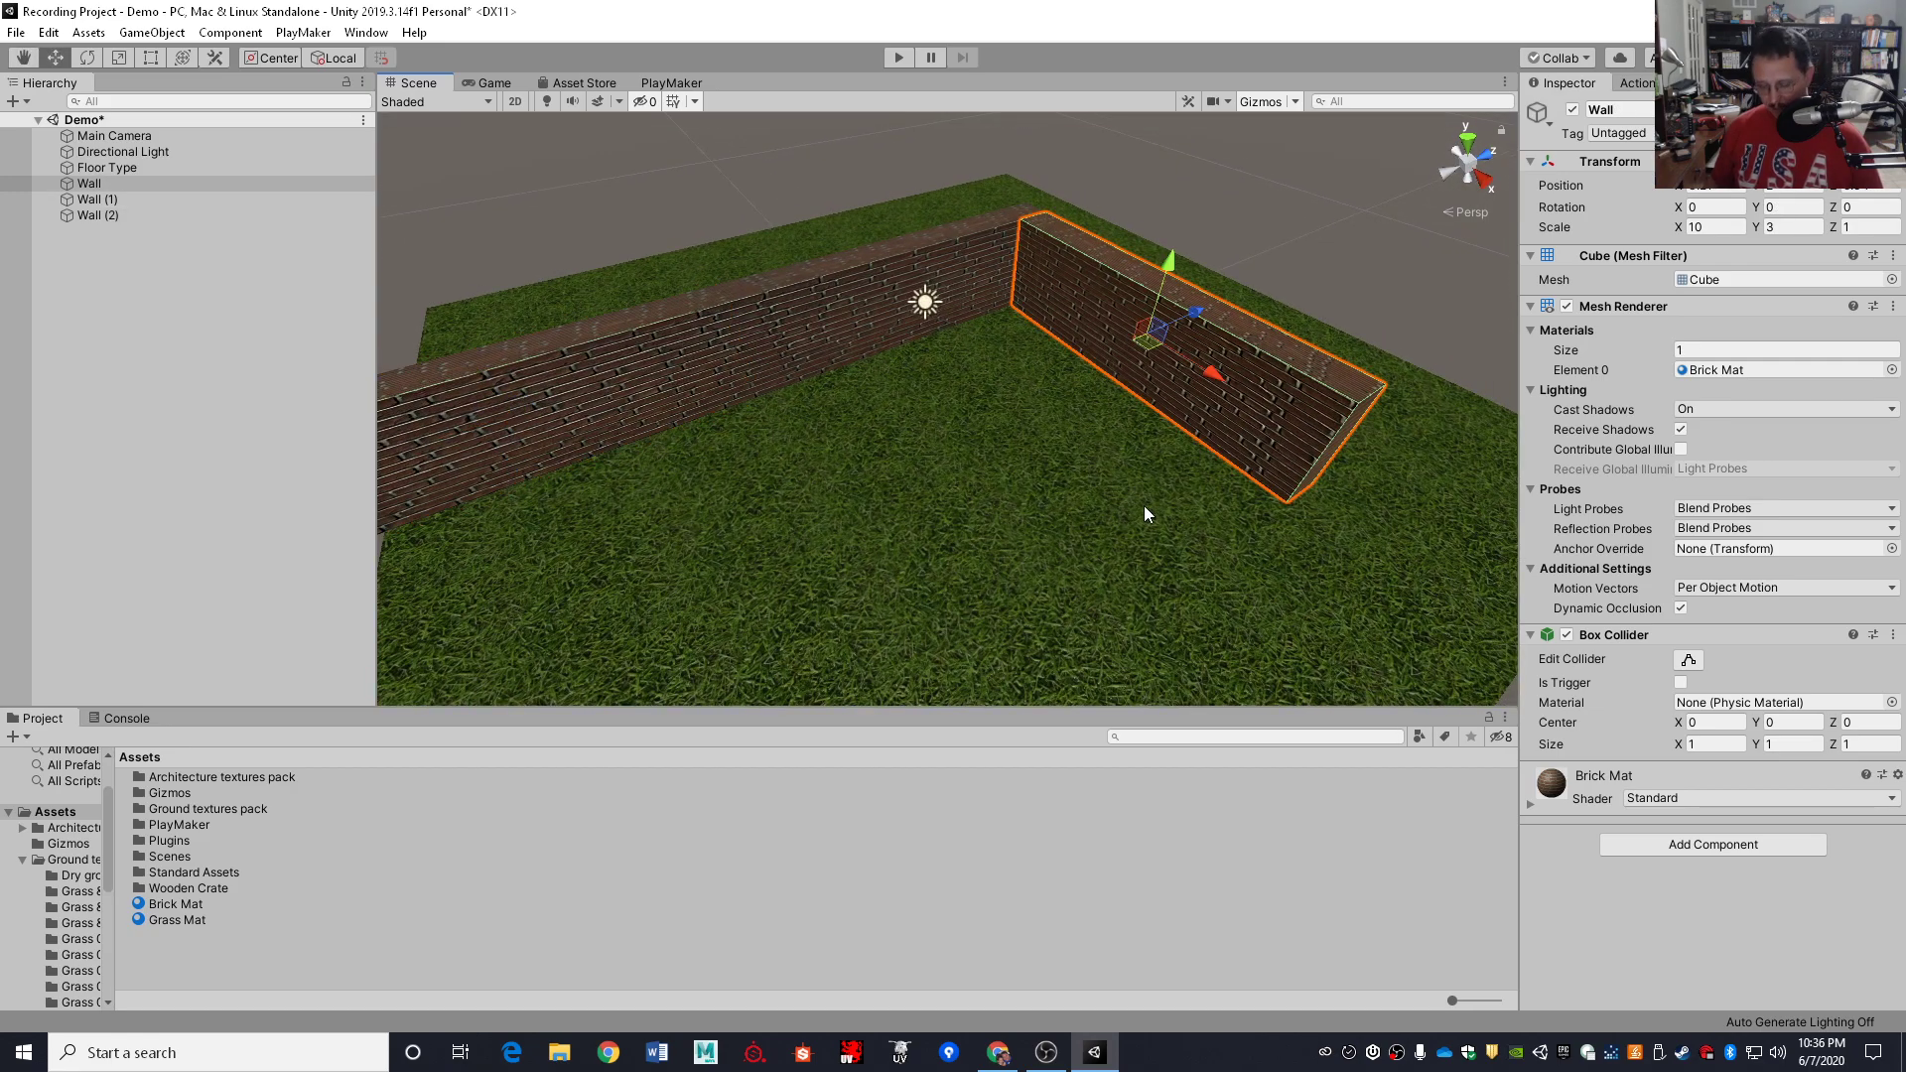
key(ctrl+d)
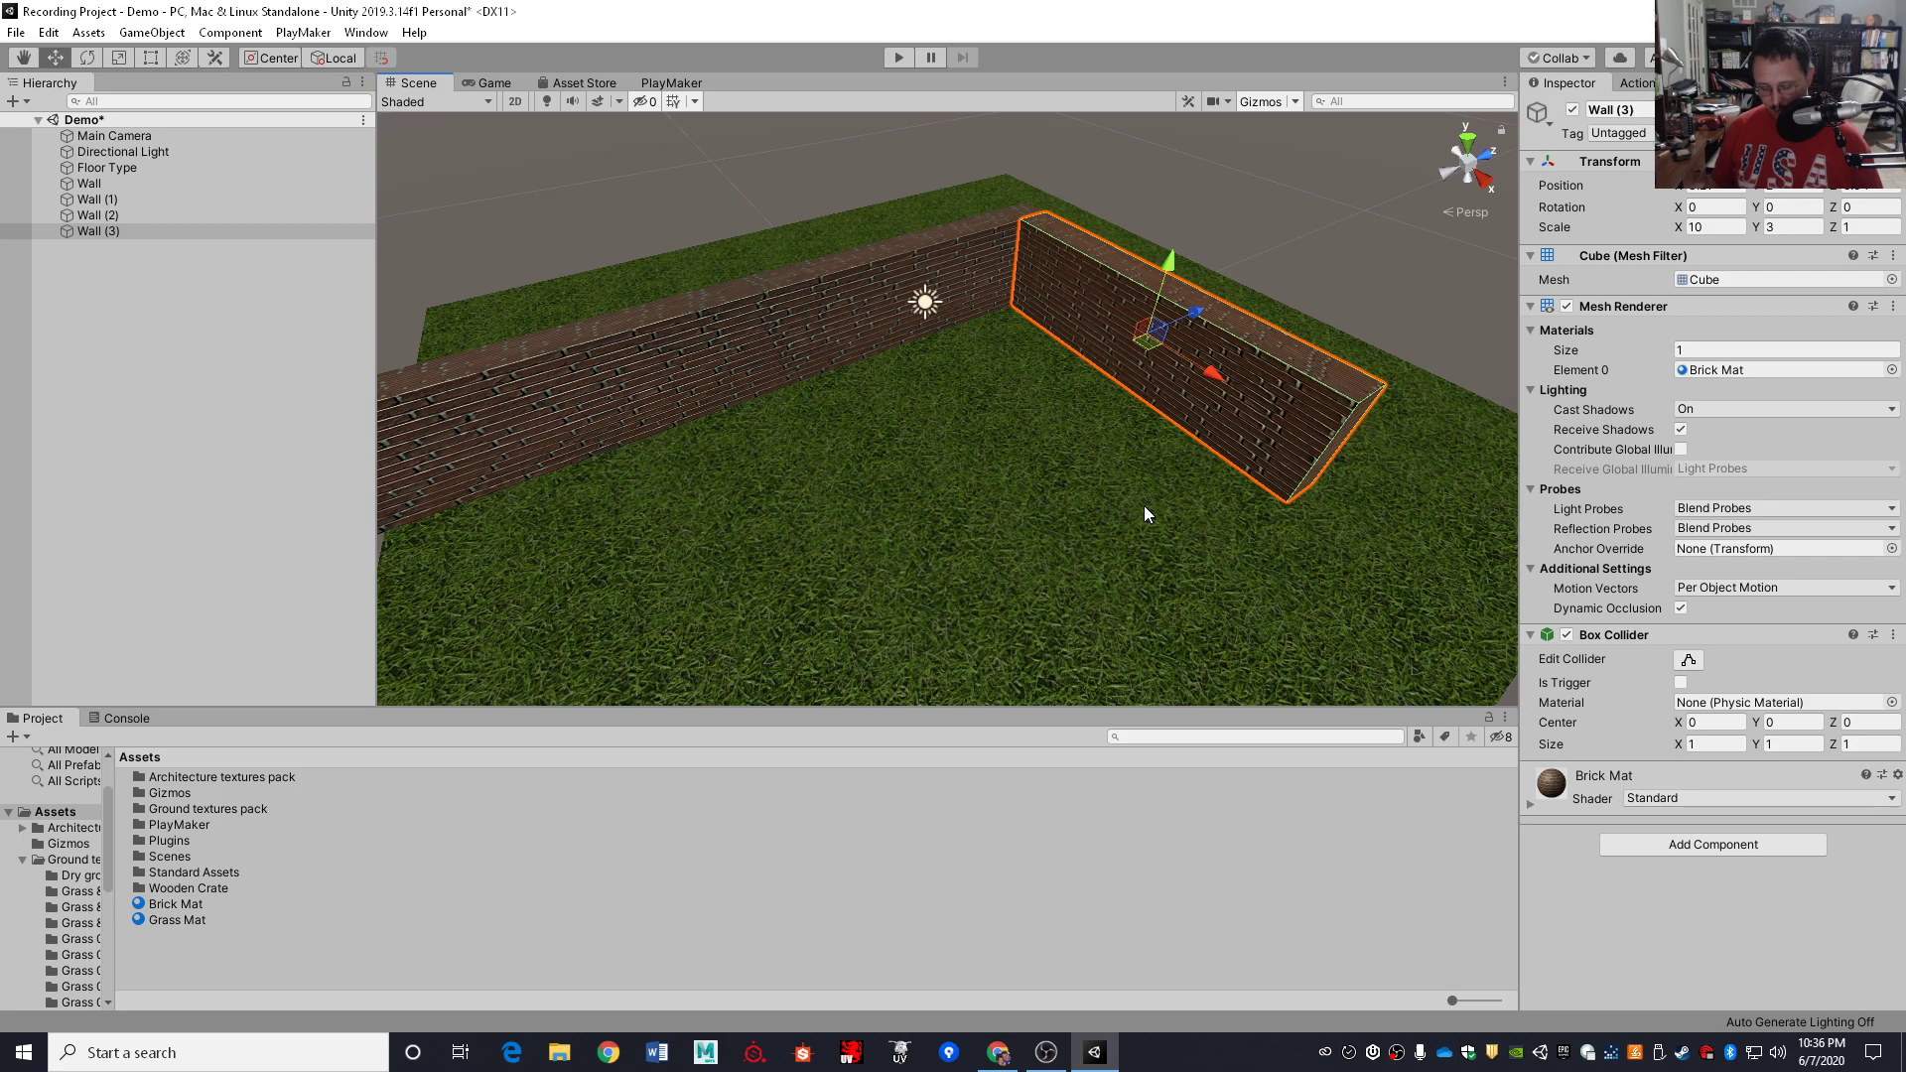
key(v)
drag(1028, 230, 1286, 395)
mouse_move(1069, 503)
right_down()
mouse_move(1137, 511)
mouse_move(1044, 502)
right_up()
click(495, 83)
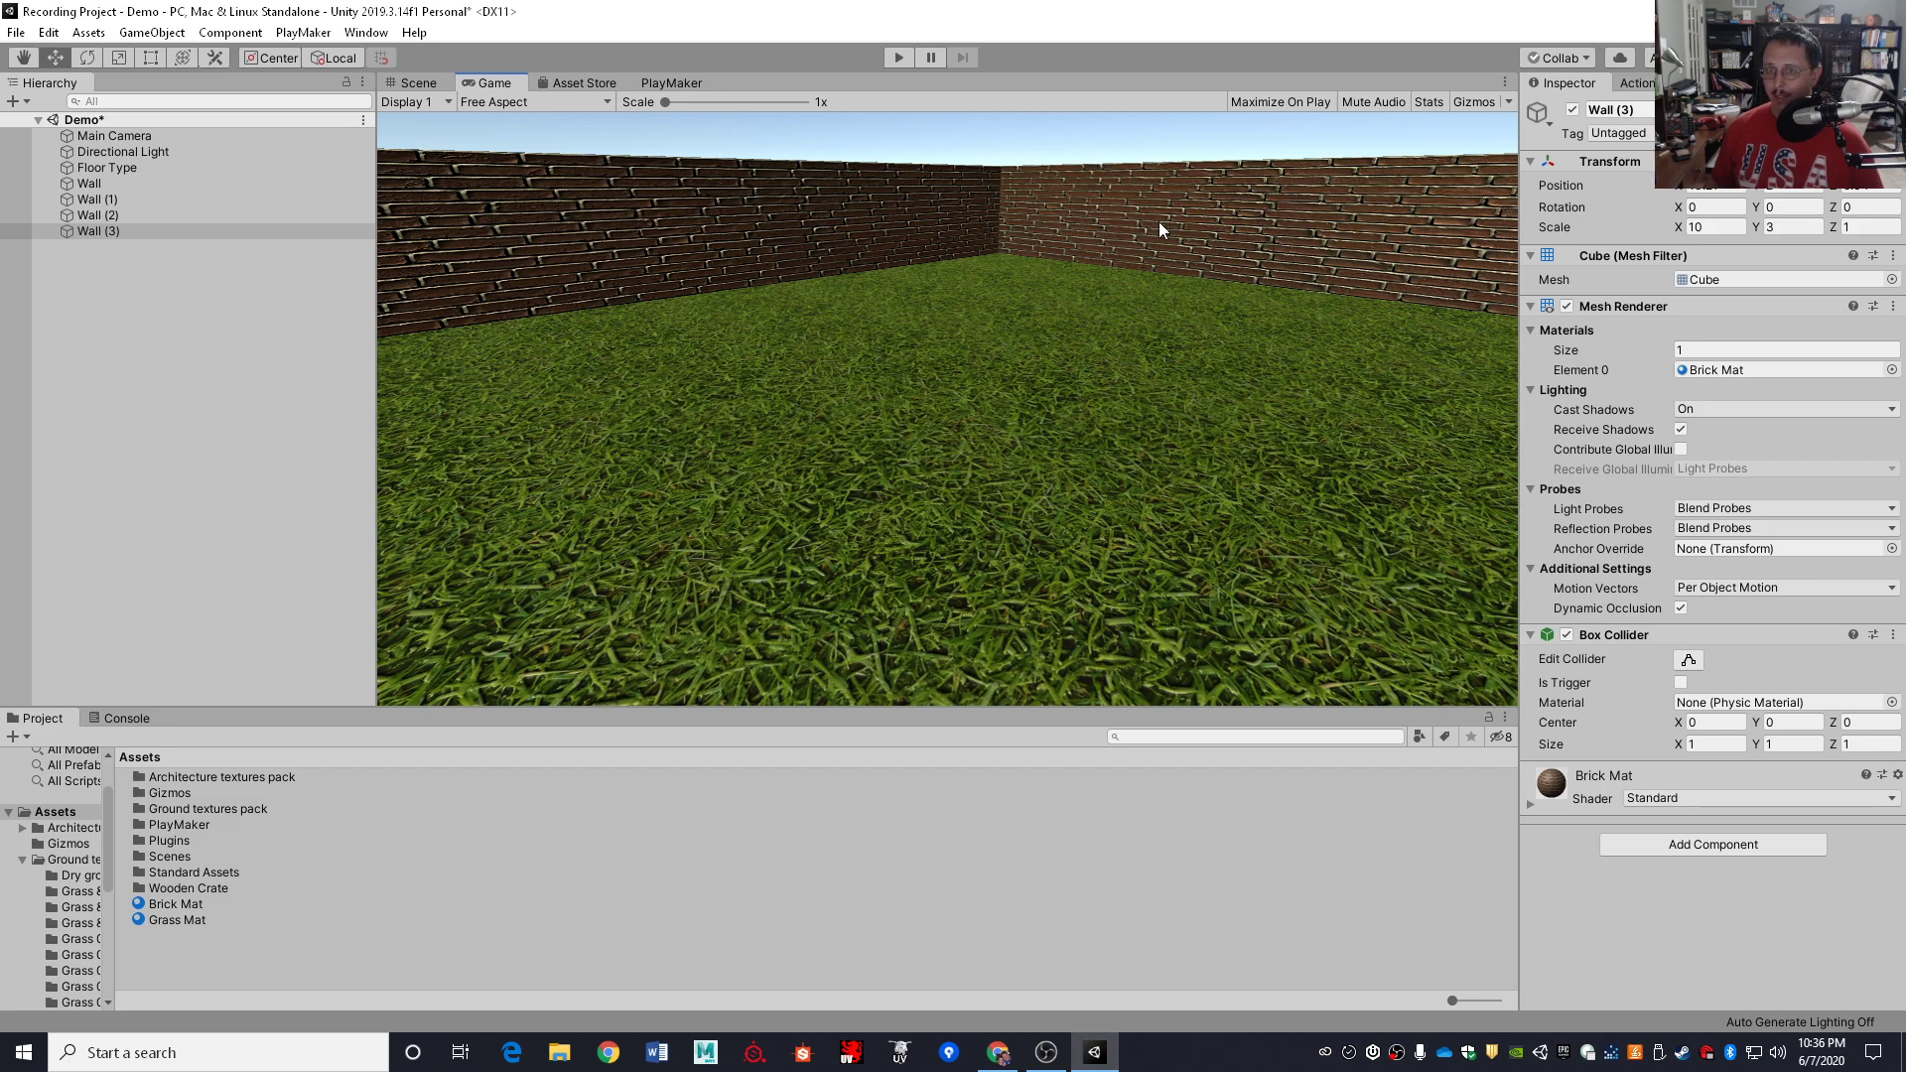
click(416, 85)
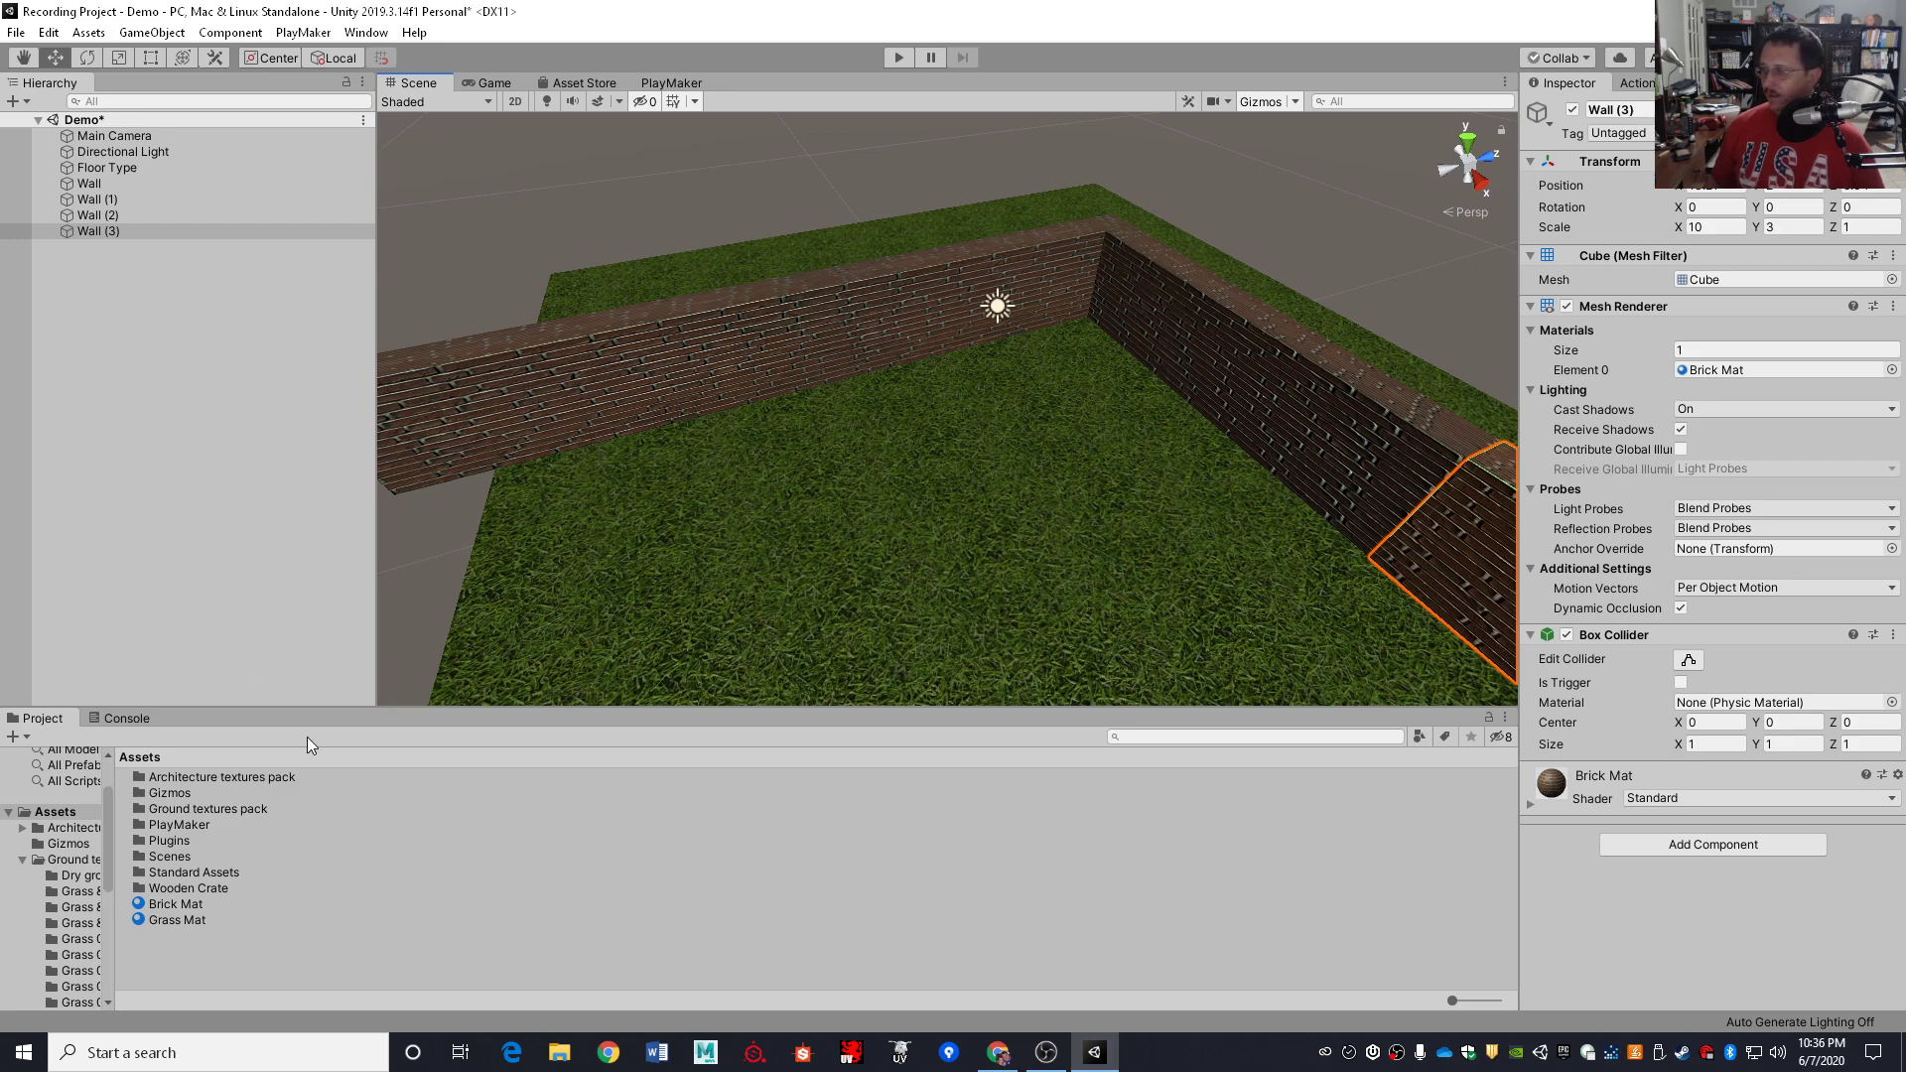
click(101, 447)
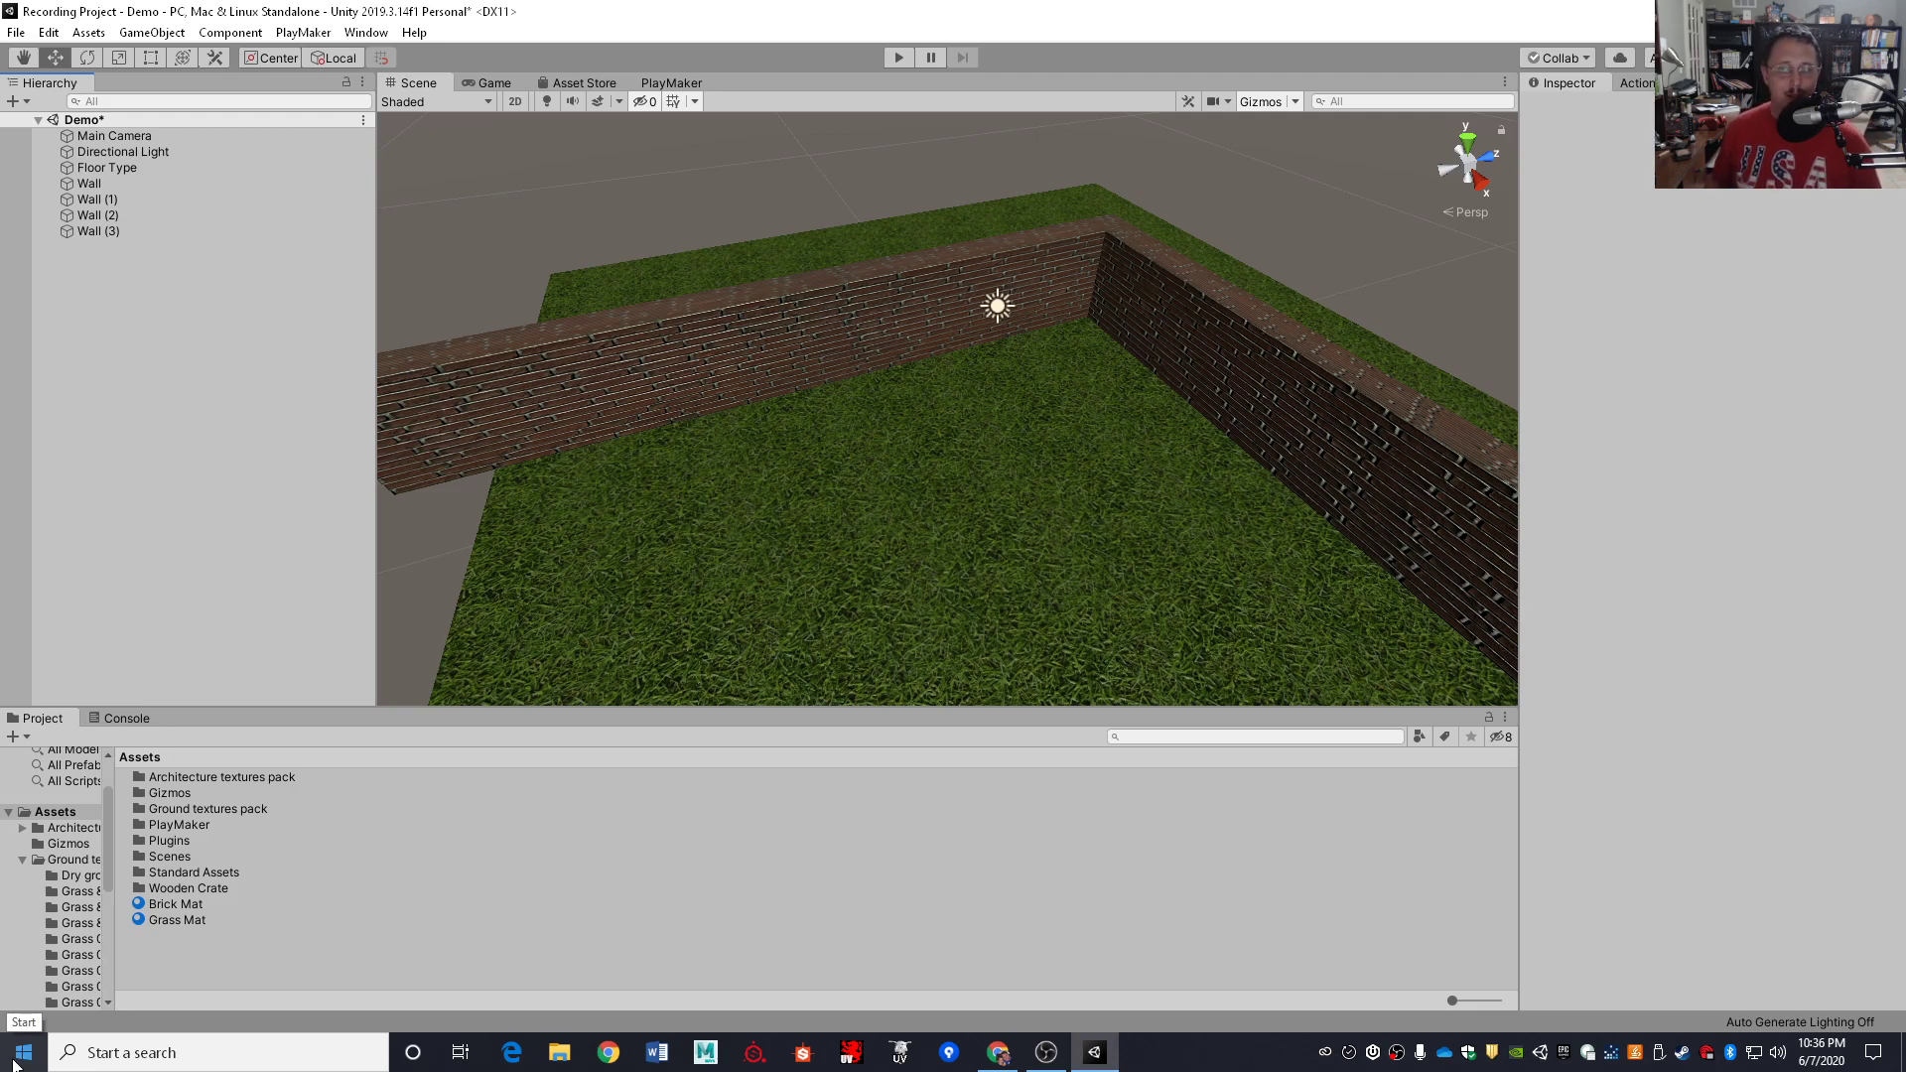
Open the Crate folder inside the Wooden Crate assets folder
double_click(225, 889)
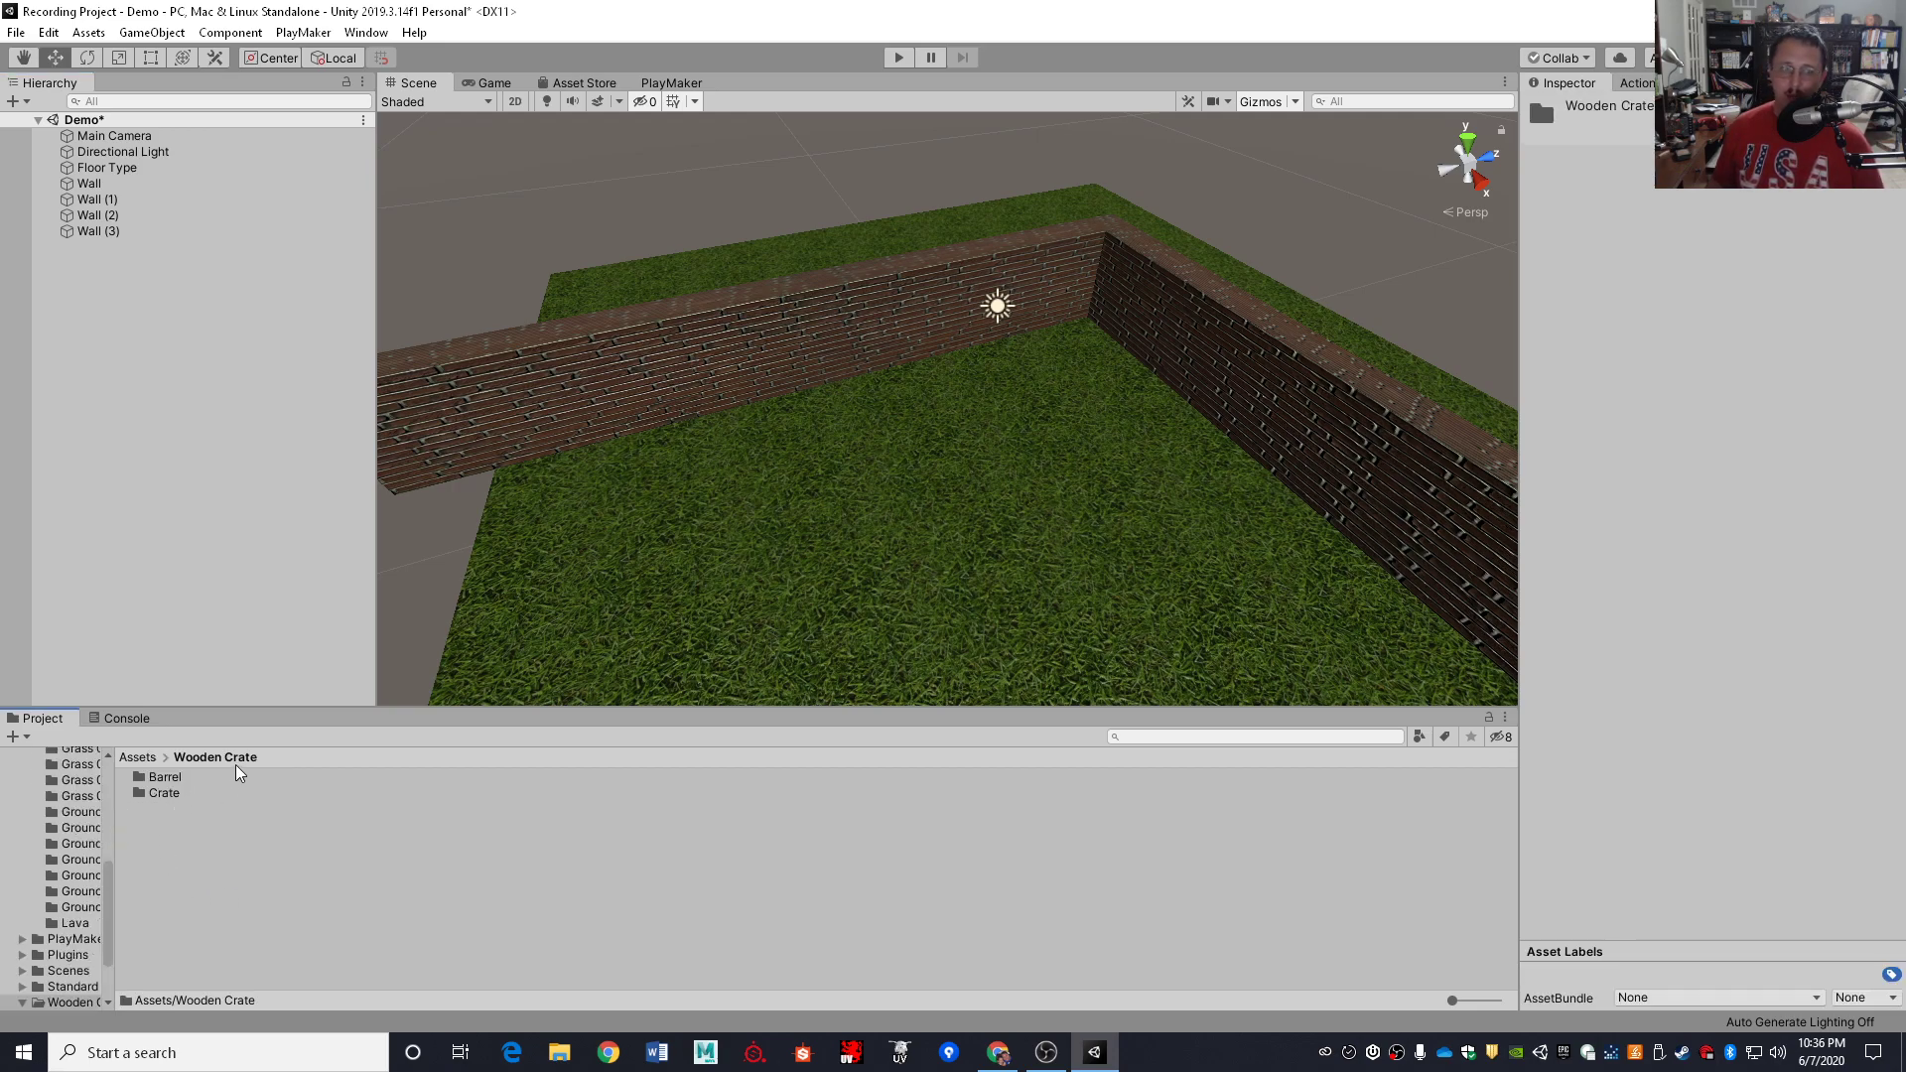
click(179, 794)
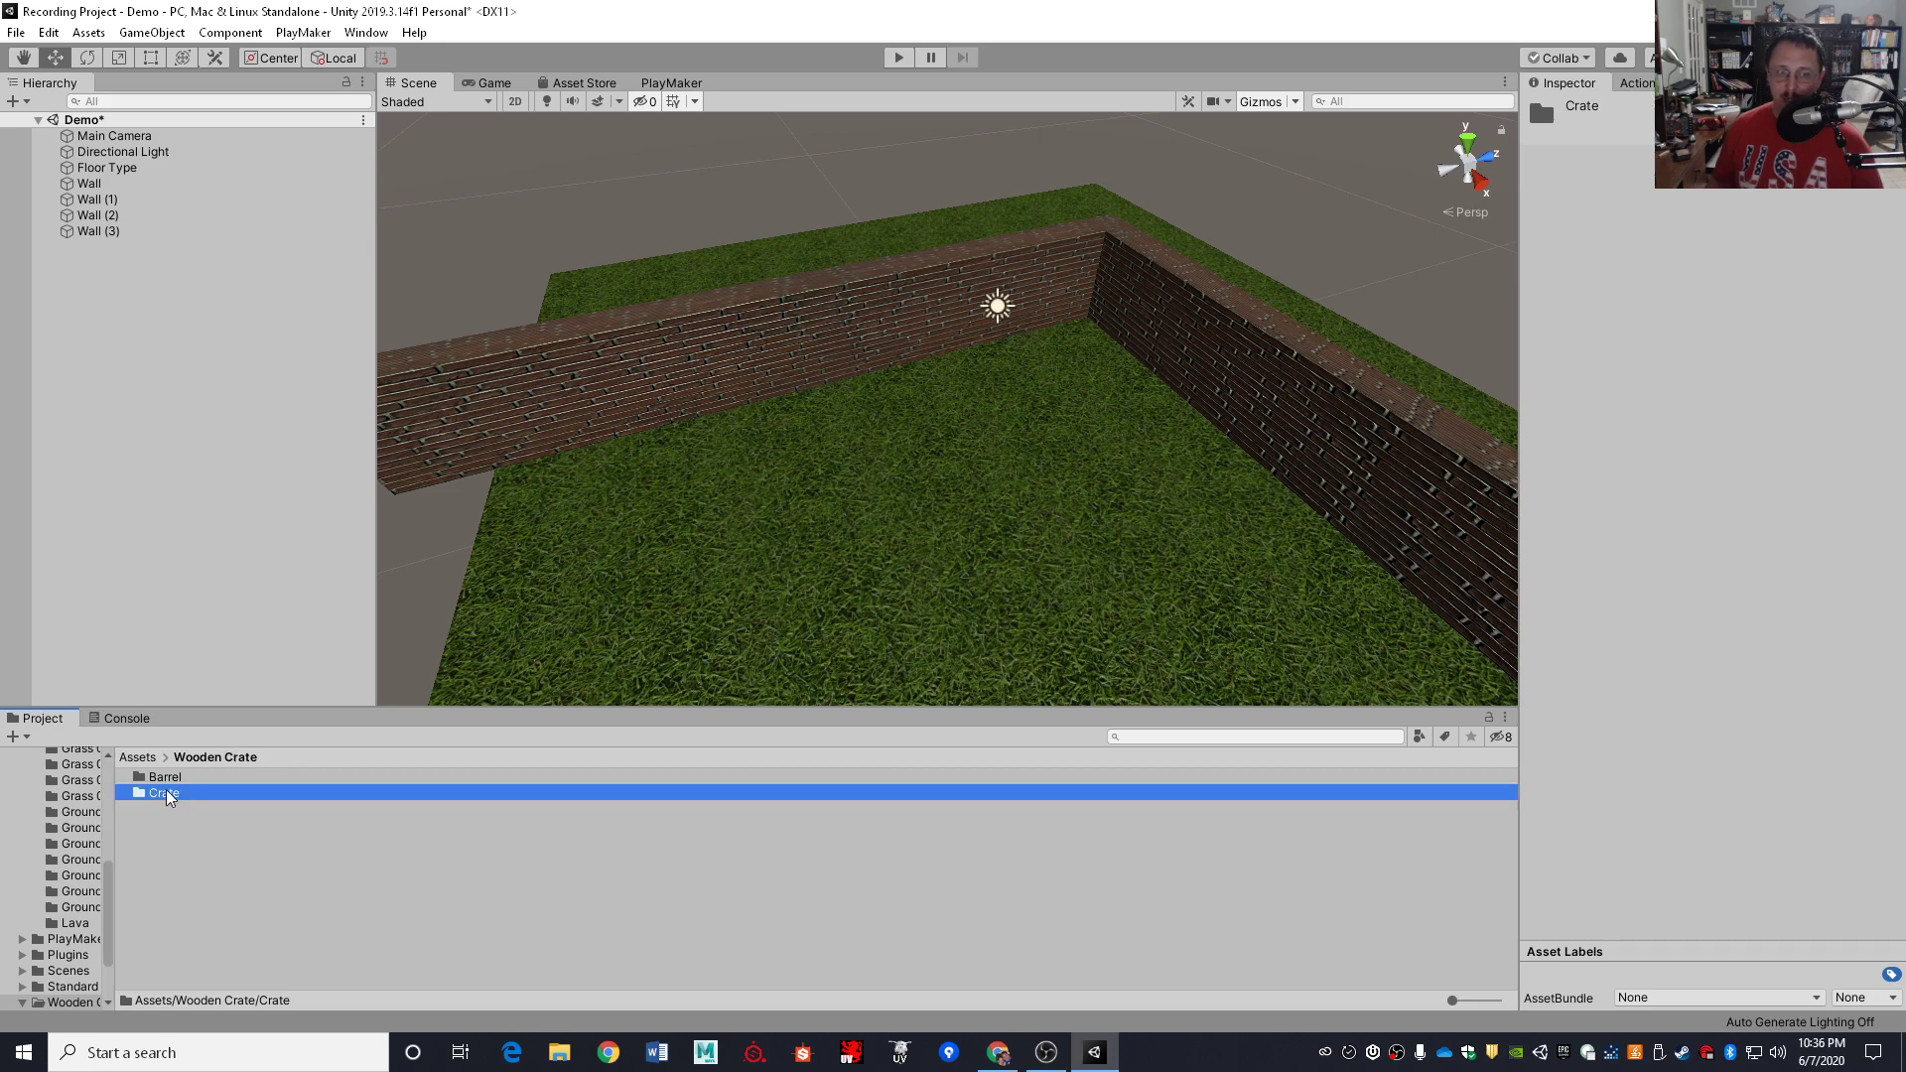
double_click(179, 795)
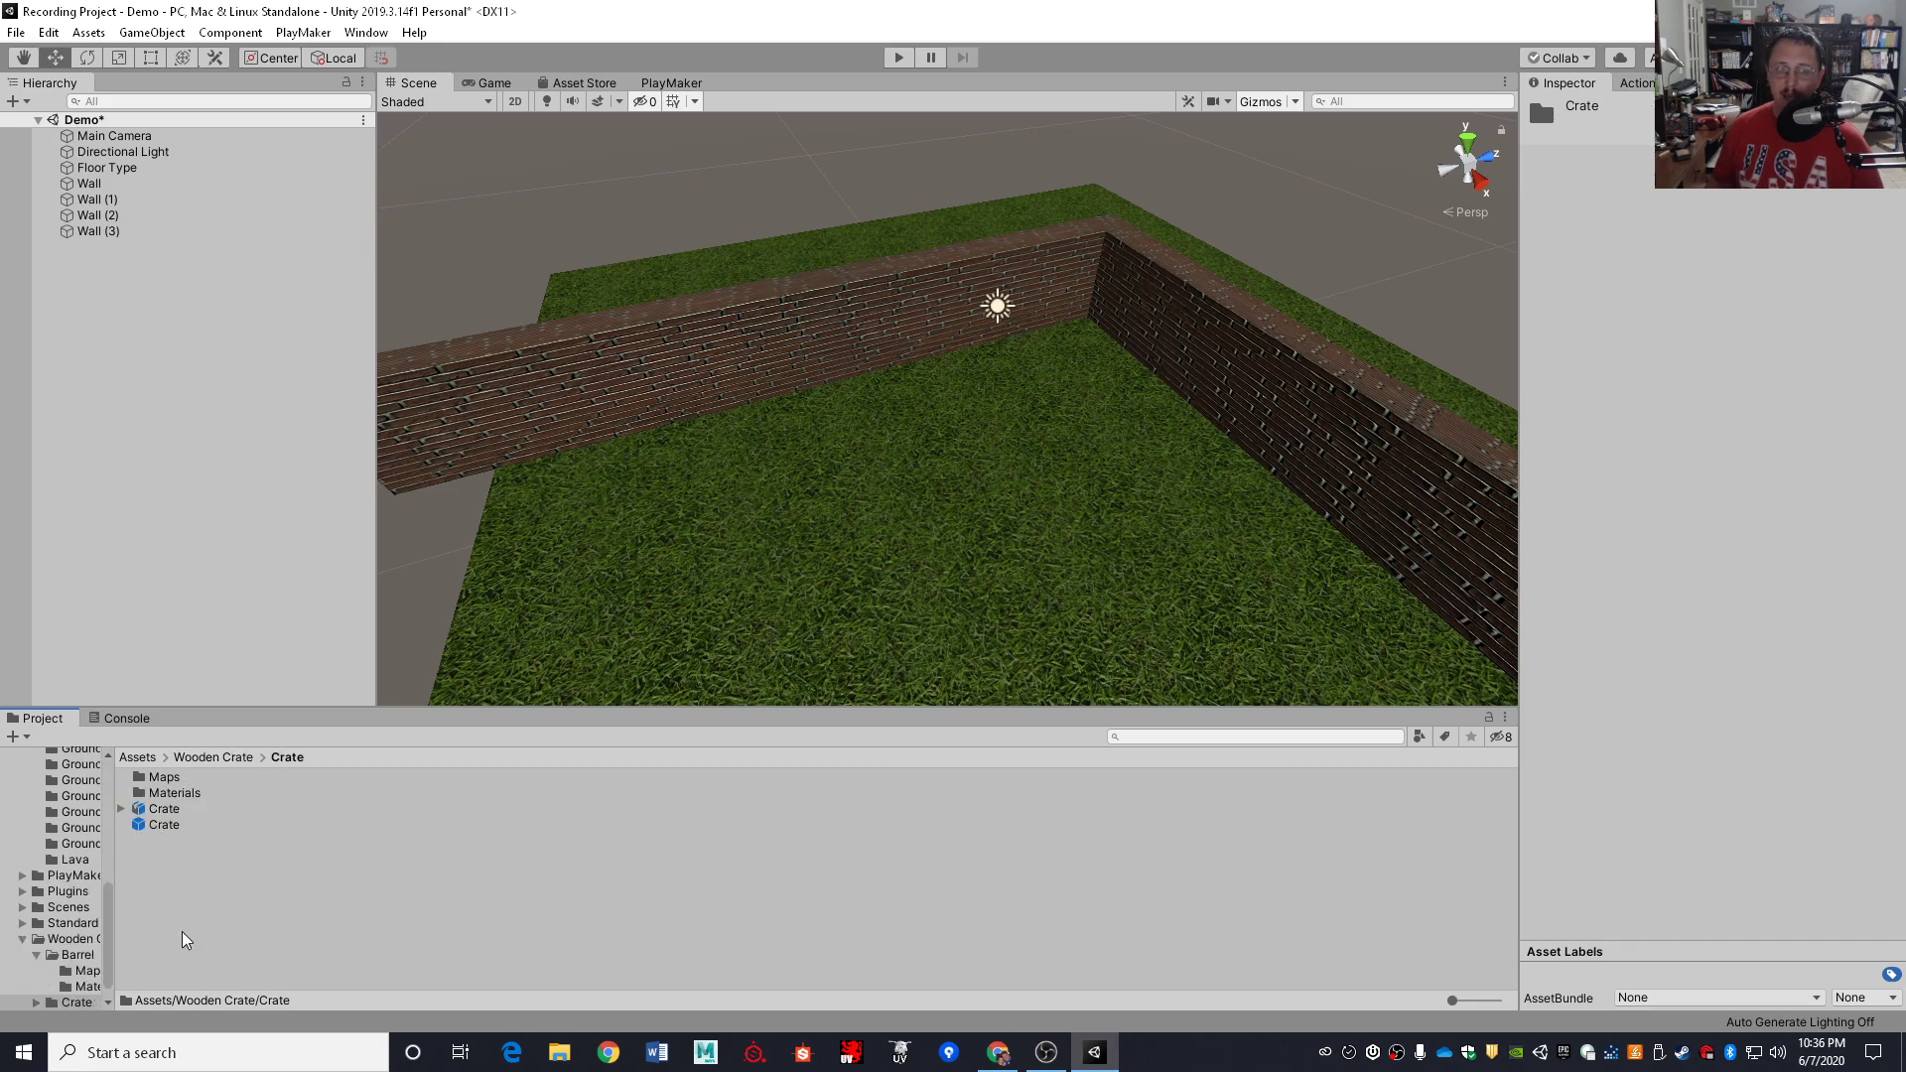
Examine the Crate model, its mesh contents and the Crate prefab using enlarged thumbnails, and restore the list view
click(157, 812)
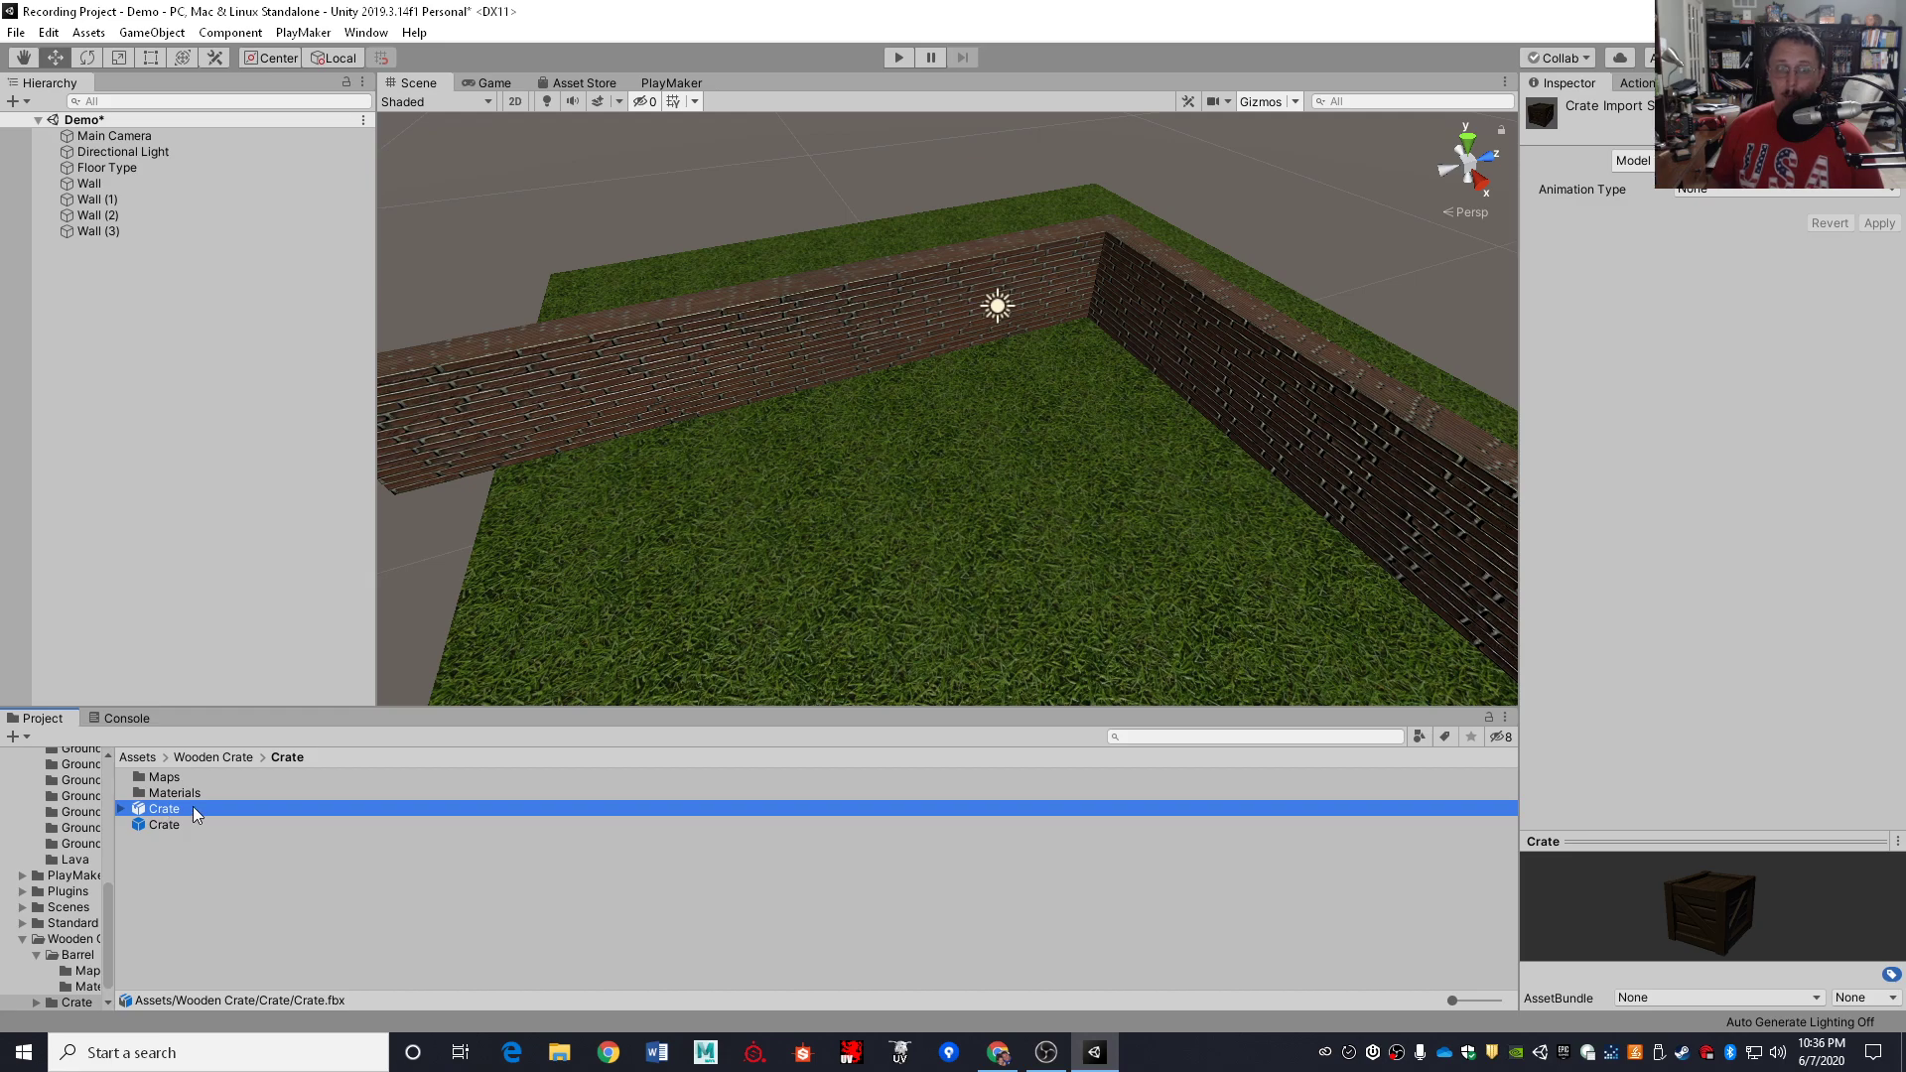
click(199, 883)
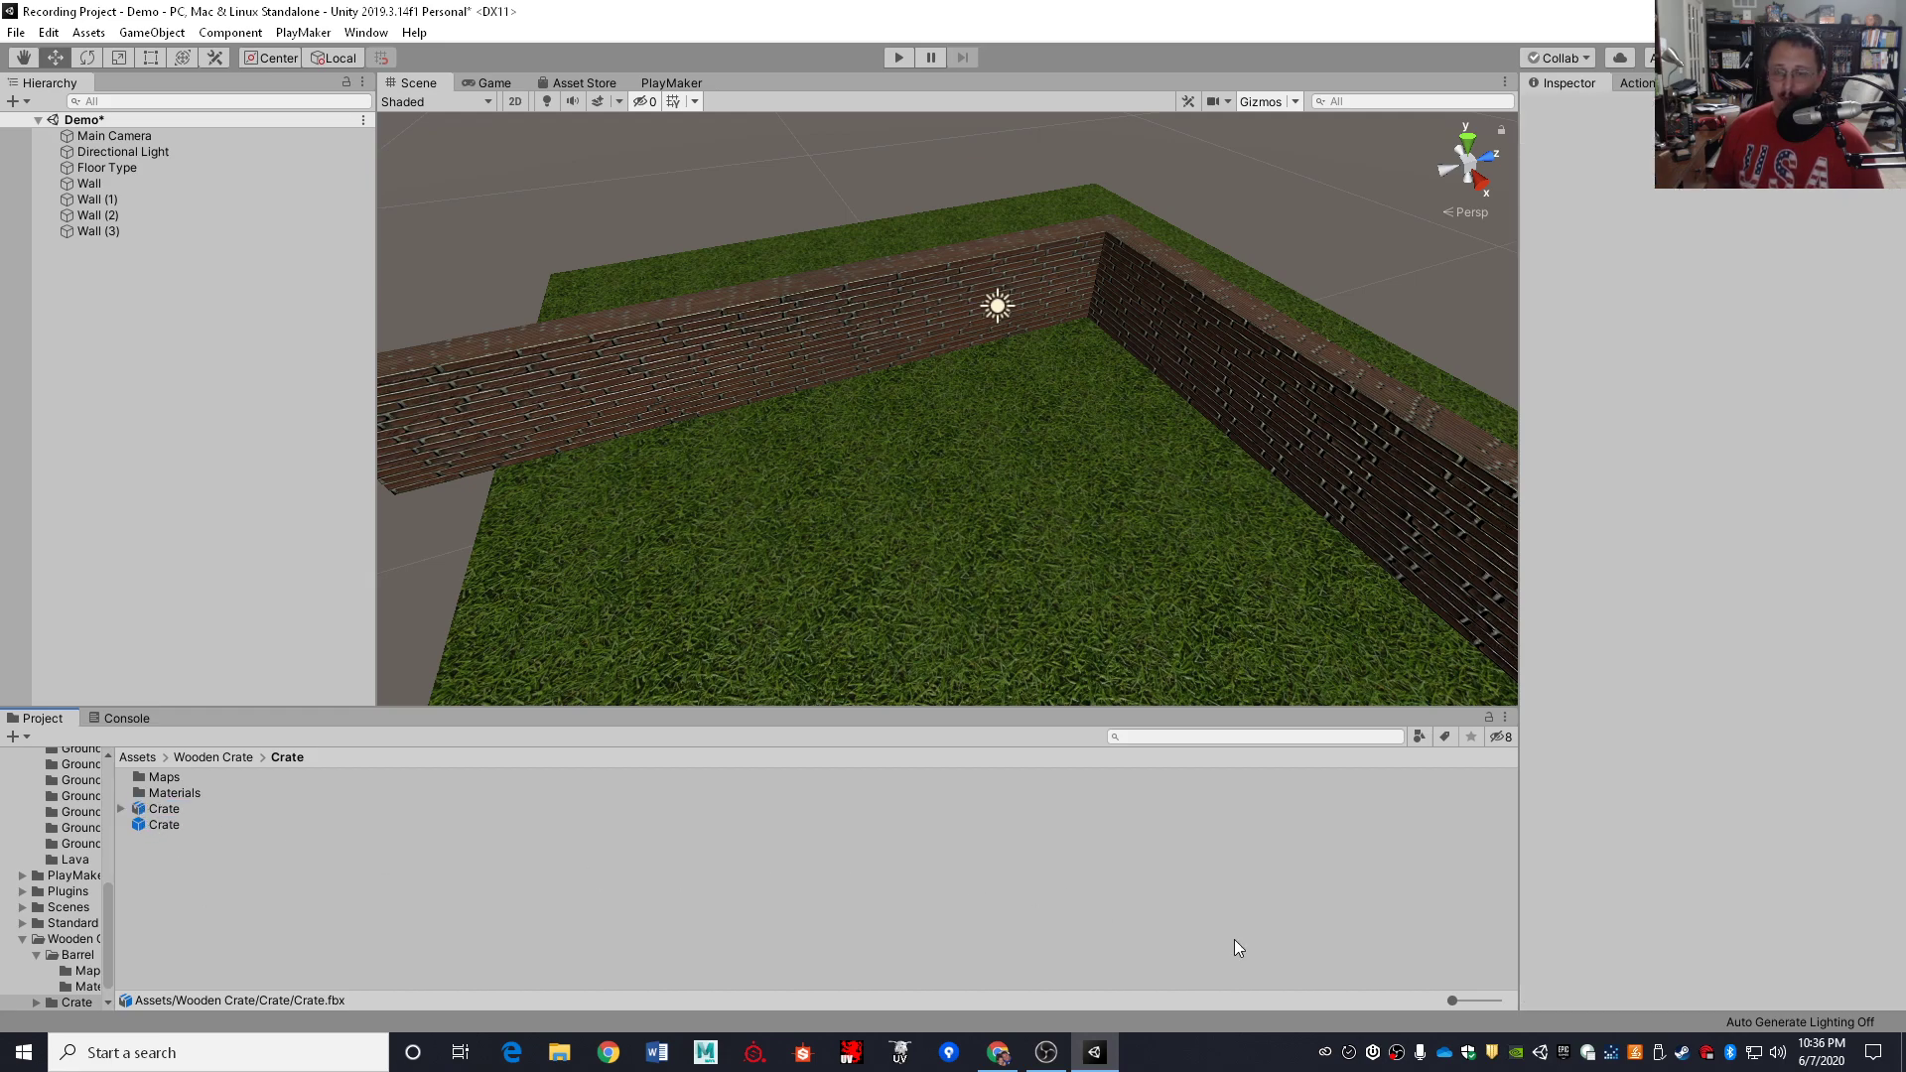
drag(1452, 1000, 1493, 1004)
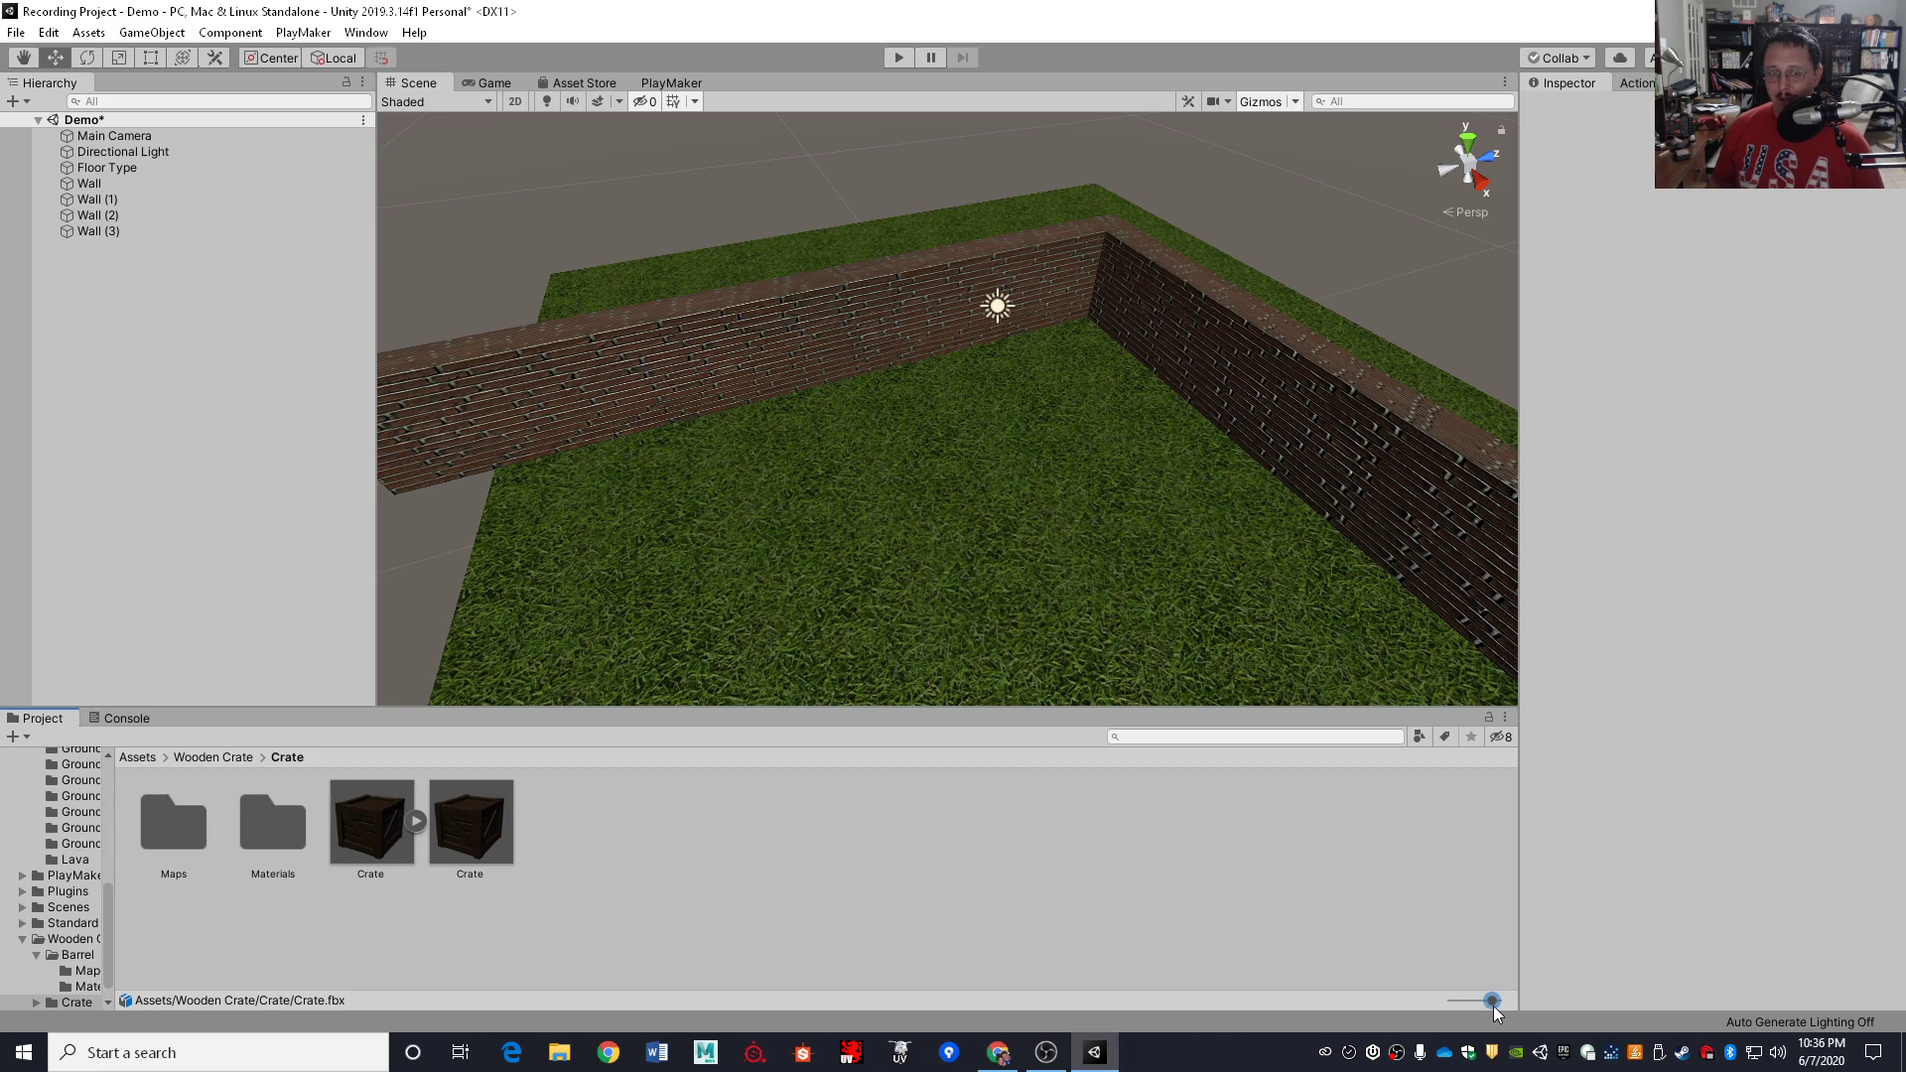
click(417, 820)
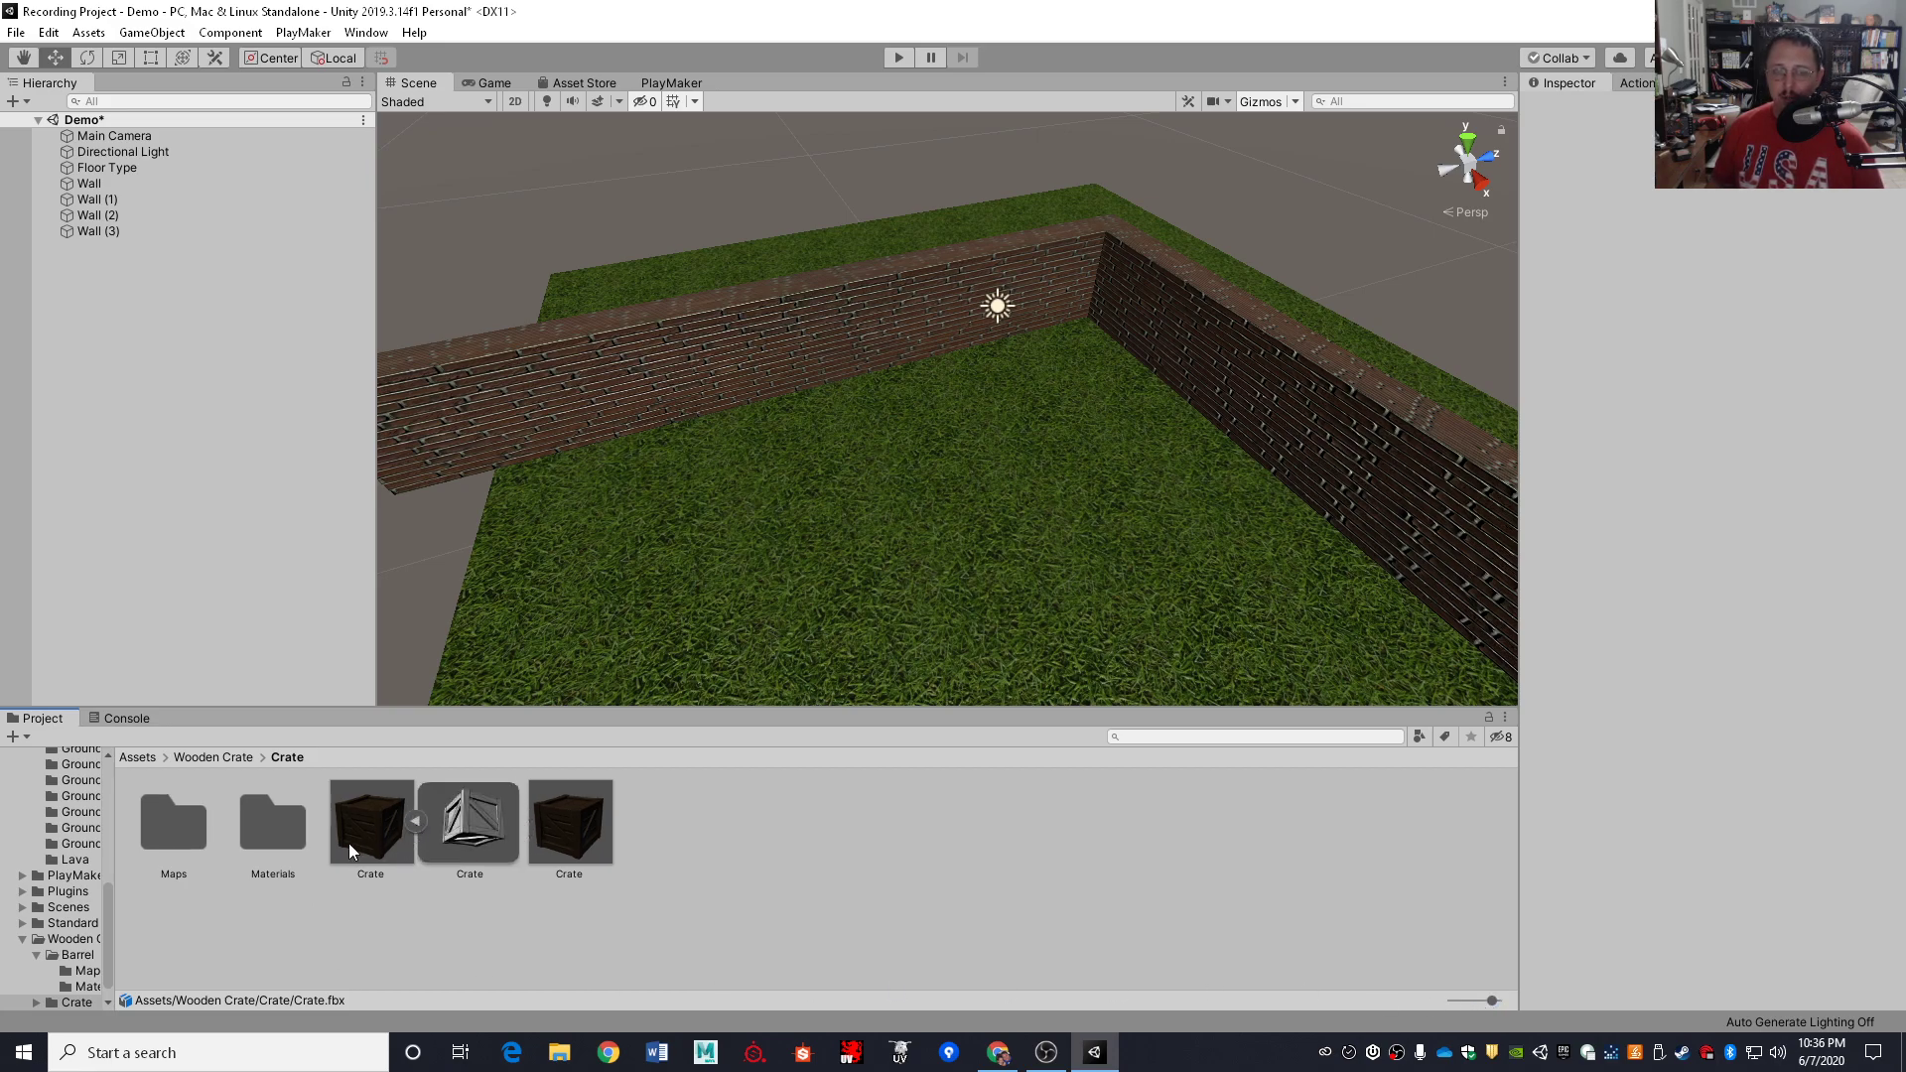
click(414, 823)
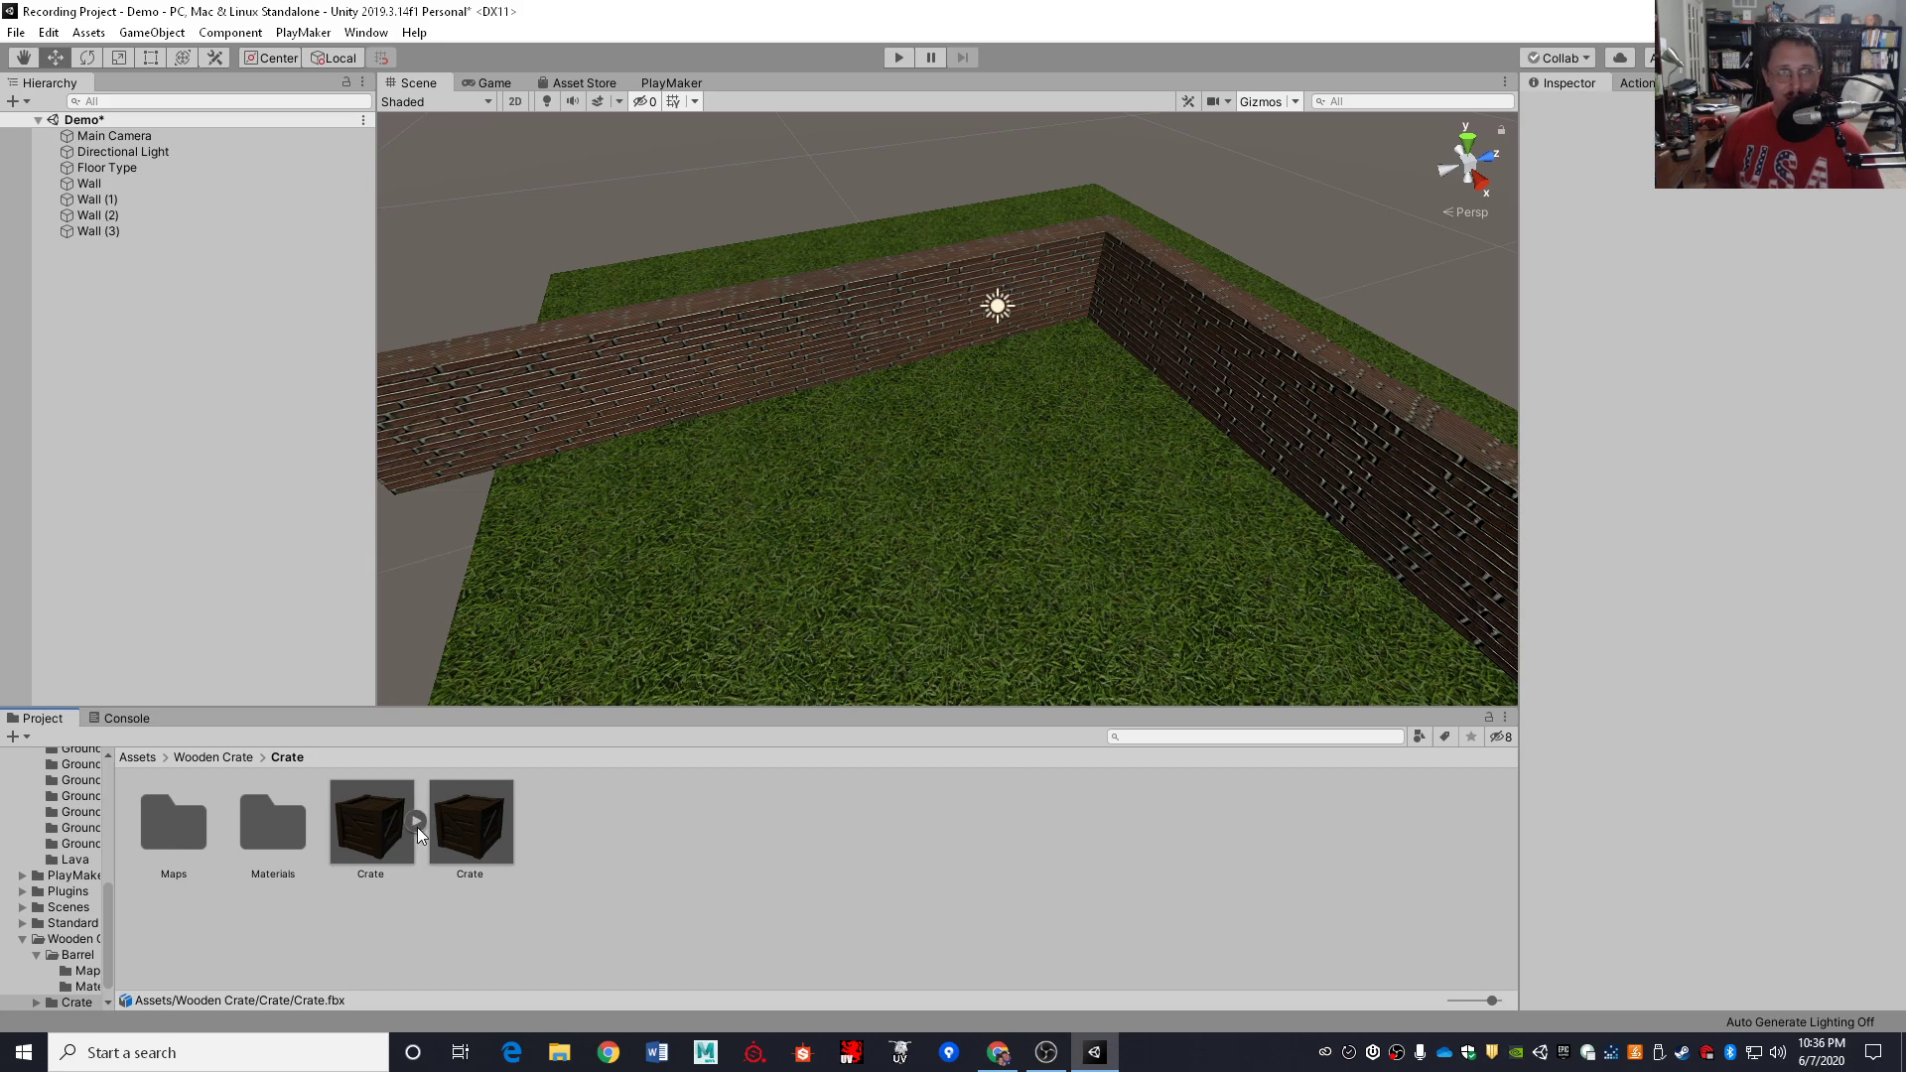
click(417, 824)
click(417, 824)
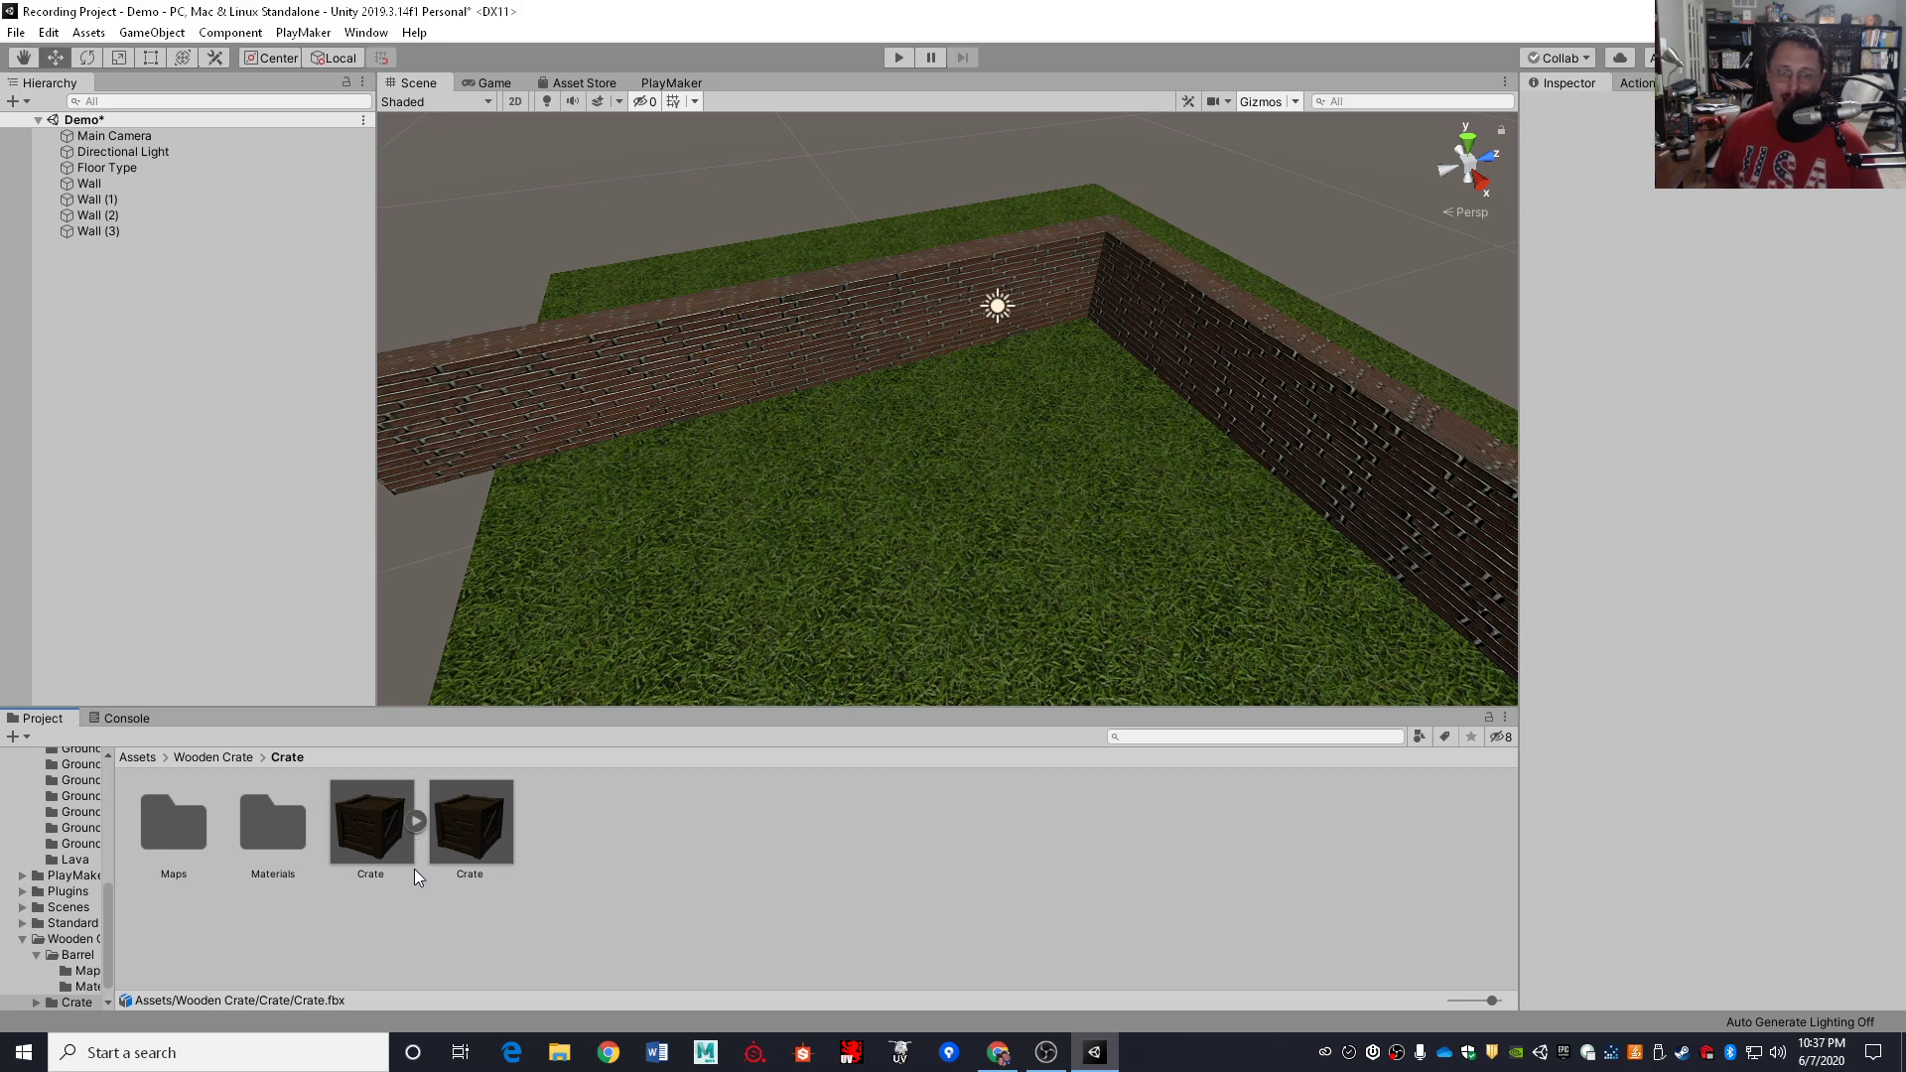
click(462, 812)
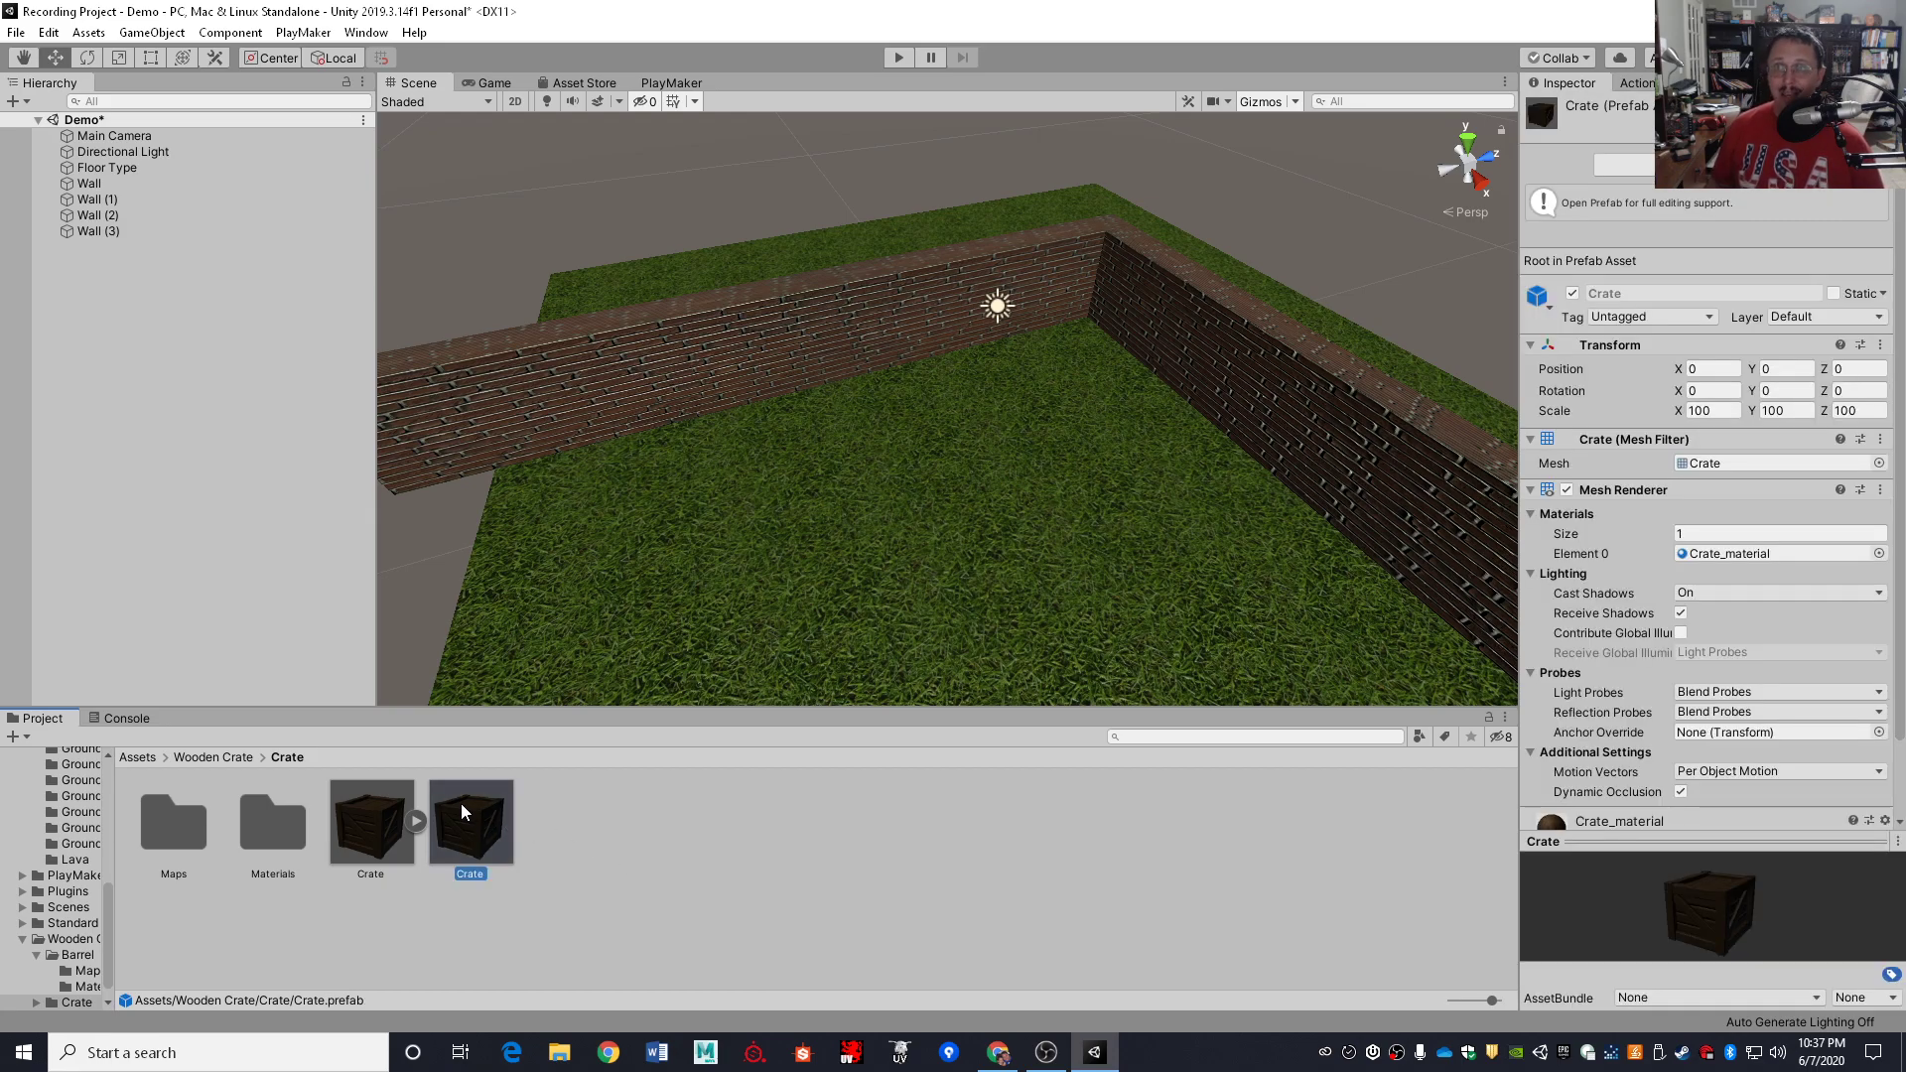
drag(1492, 1000, 1426, 1001)
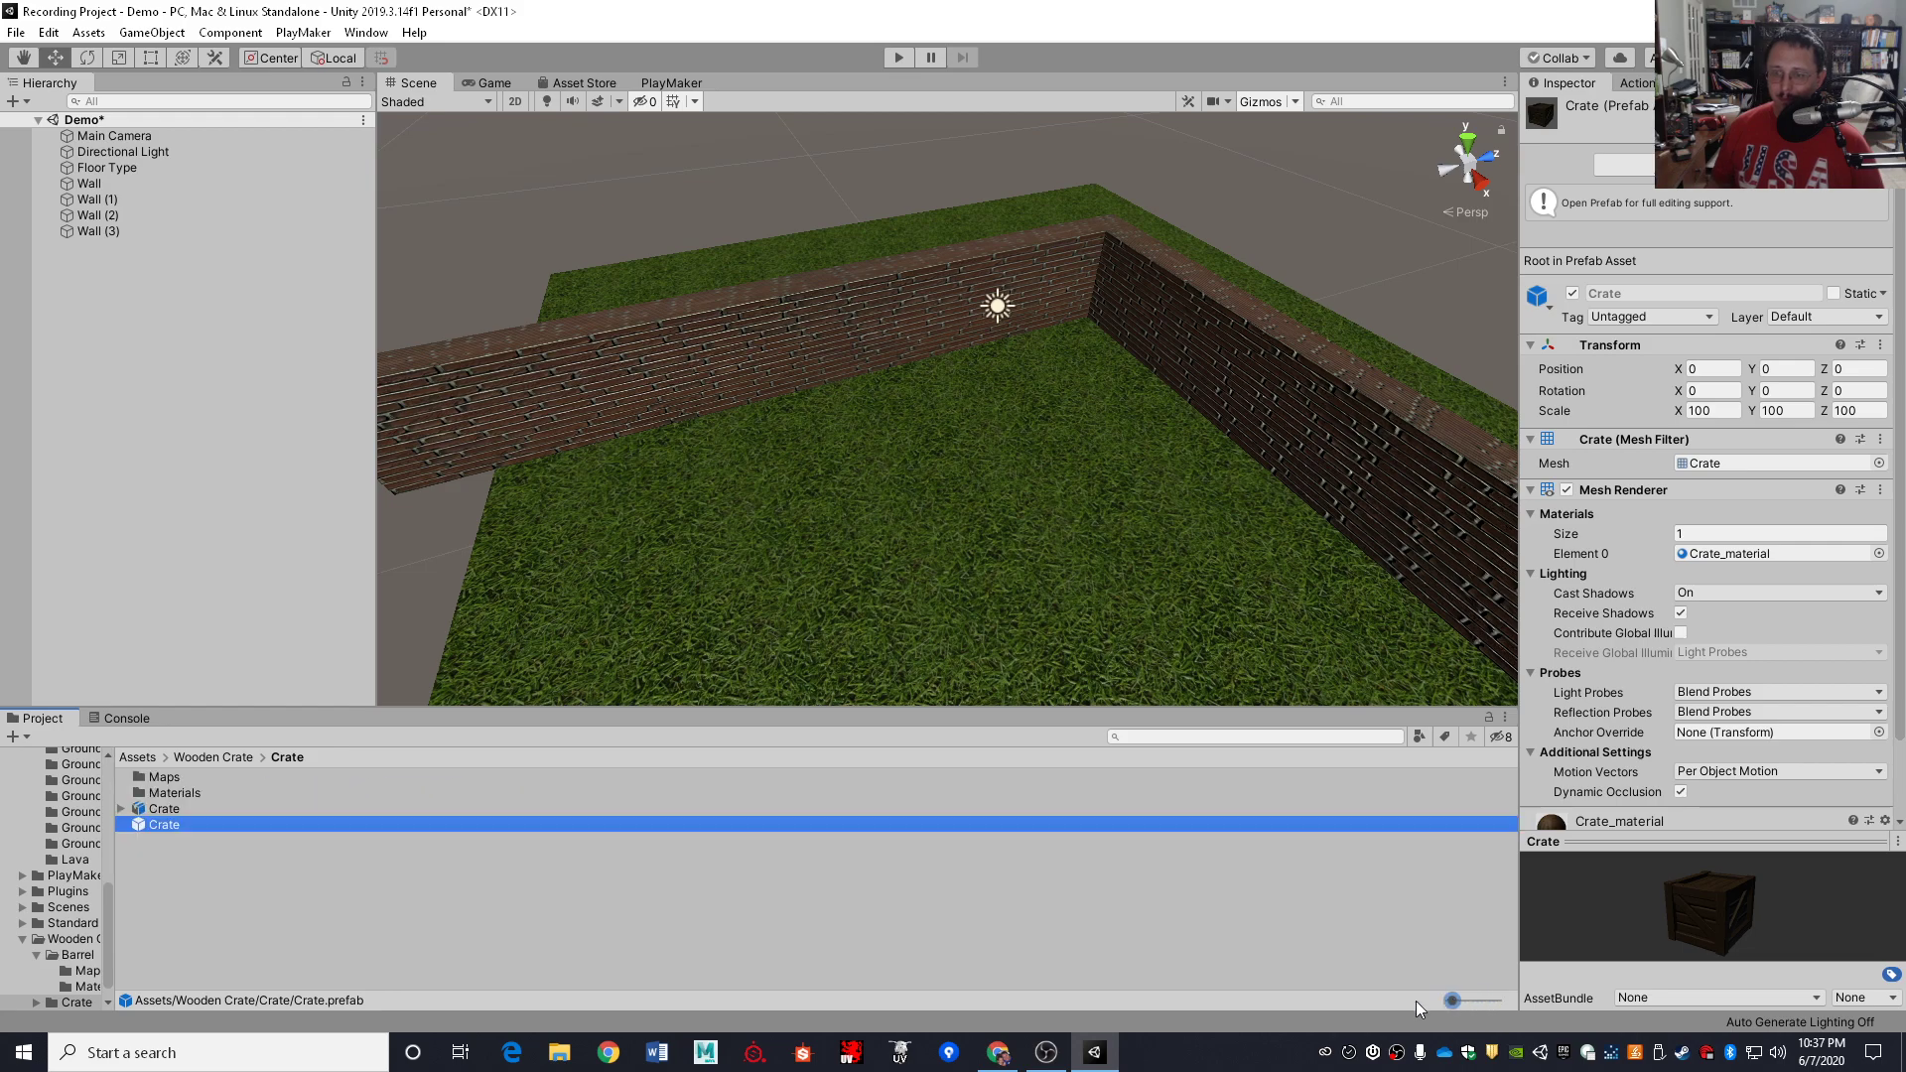
click(831, 917)
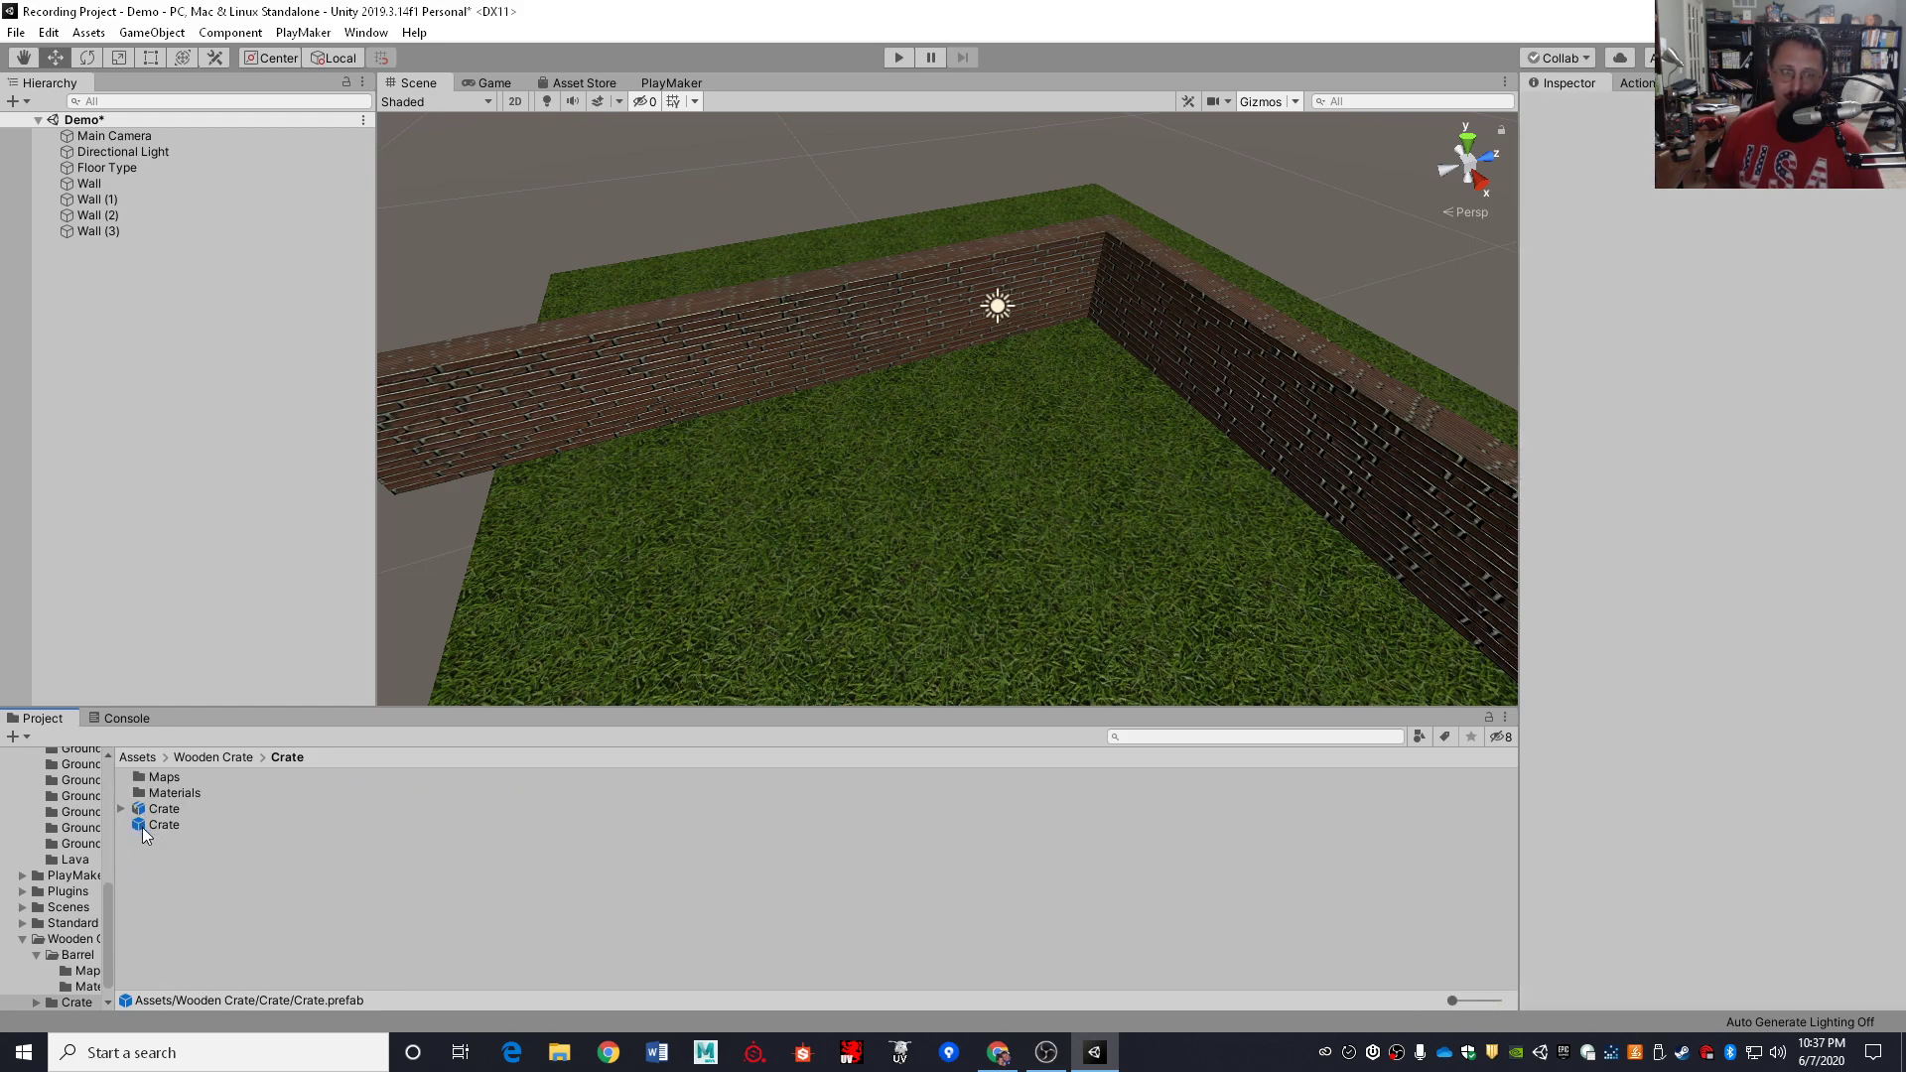
Place four Crate prefabs in the scene: three on the grass near the wall corner and one on top of the wall
drag(162, 825, 1075, 355)
drag(162, 825, 997, 407)
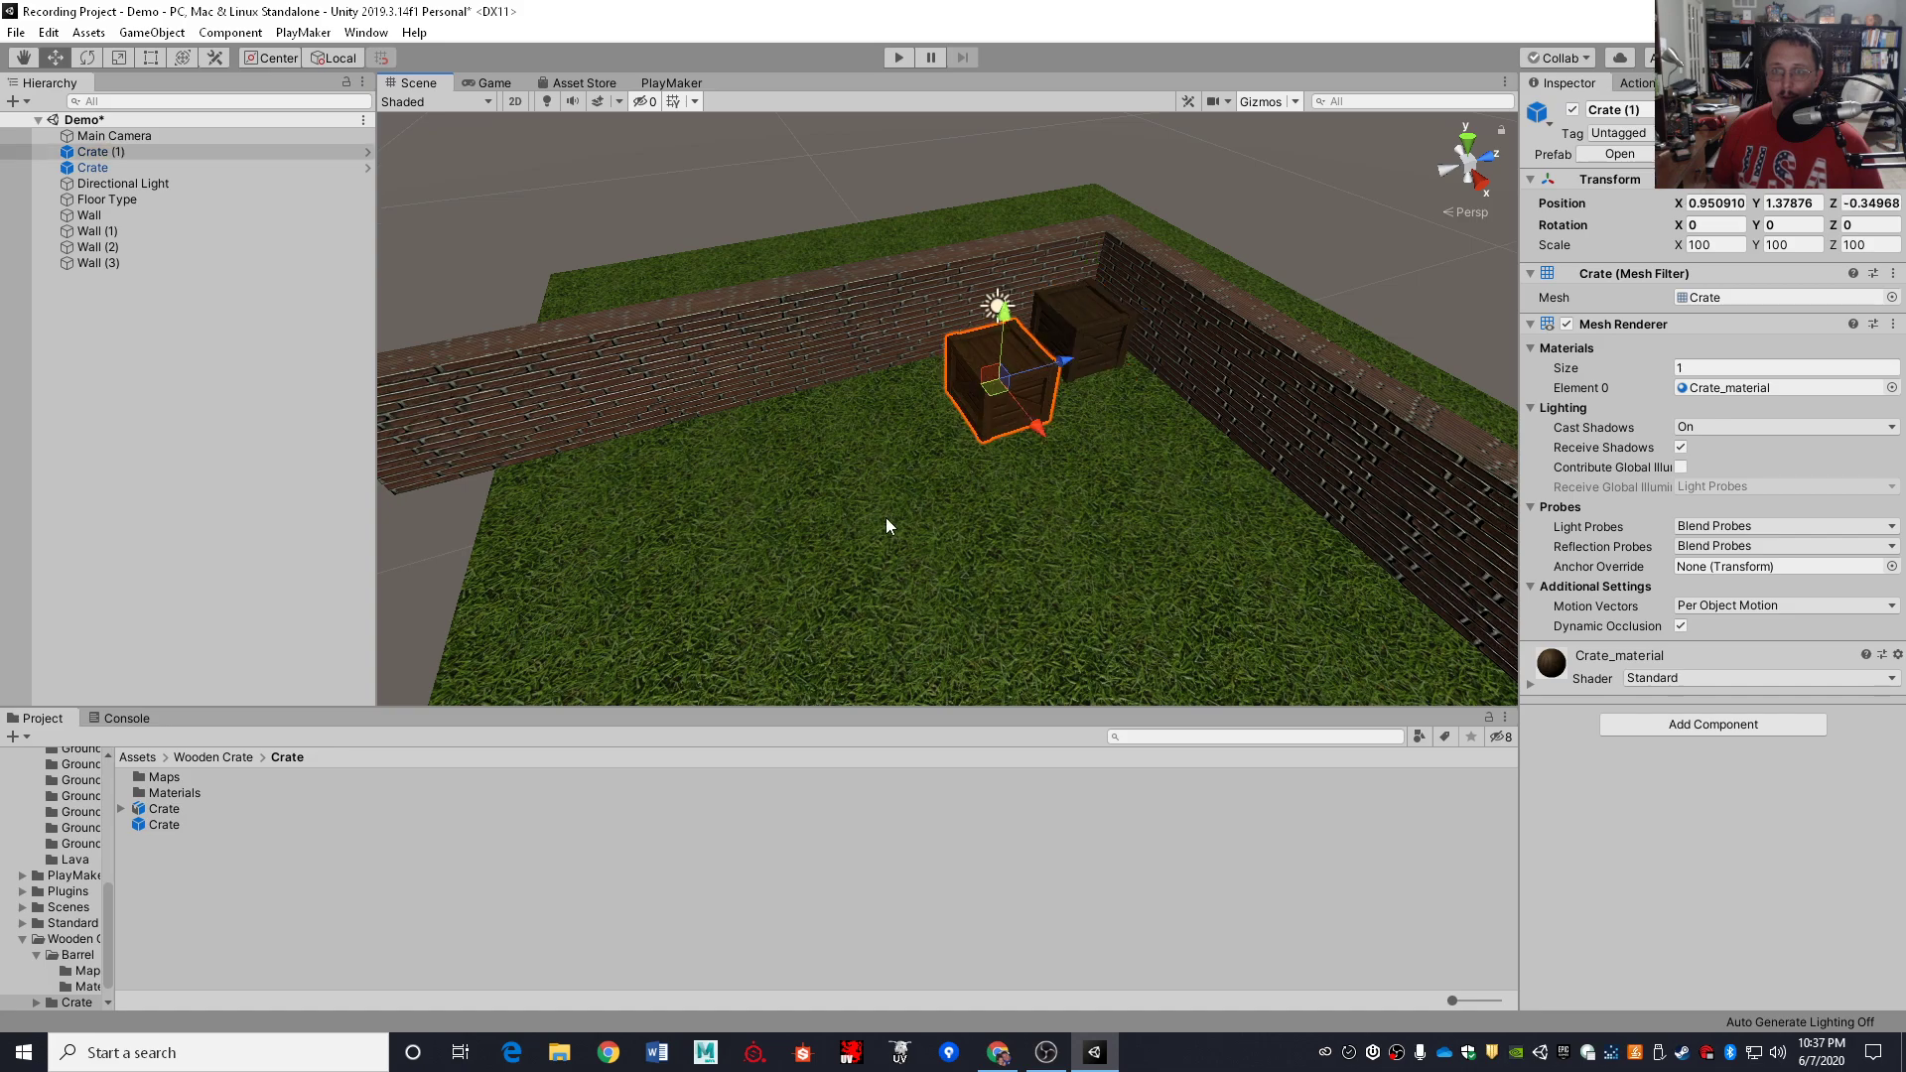
drag(155, 825, 1123, 419)
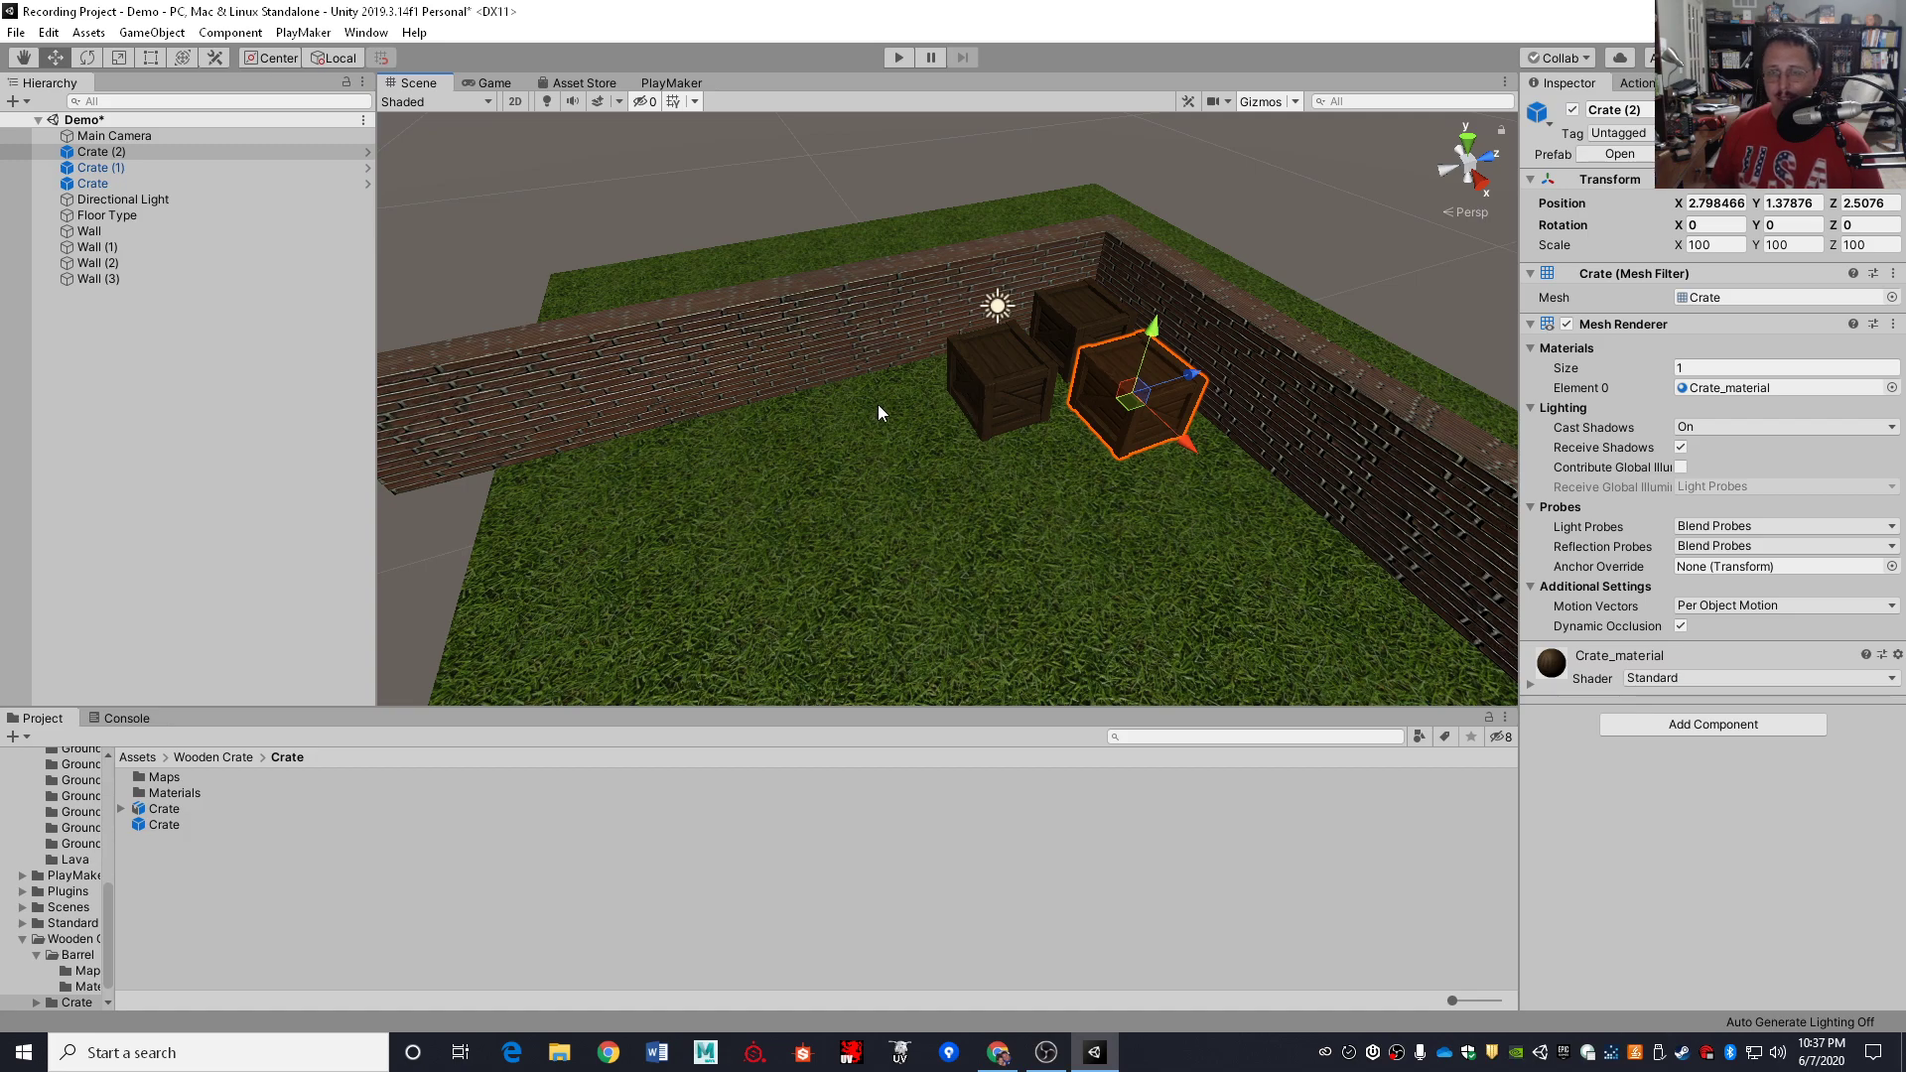
drag(159, 825, 1350, 369)
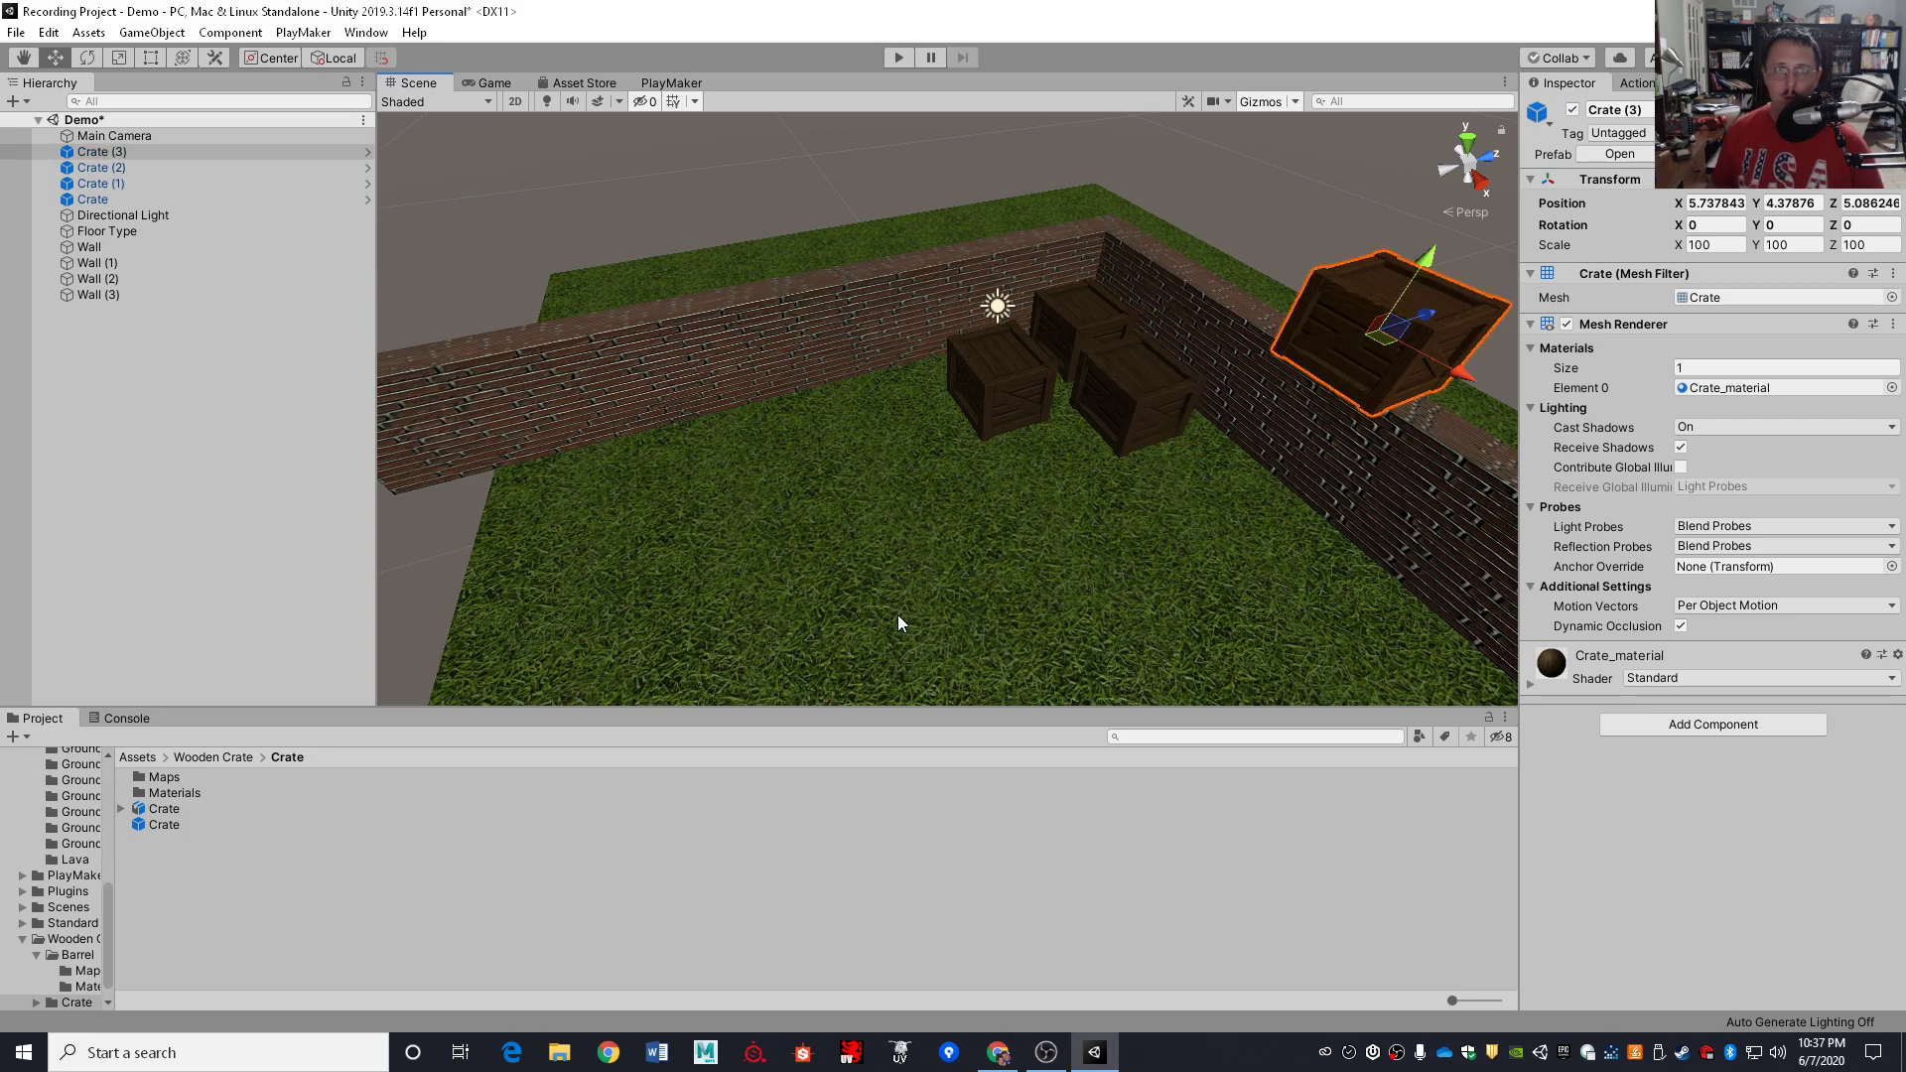
Place two Barrel prefabs from the Wooden Crate assets: one on top of the brick wall and one on the grass beside the crates
click(217, 758)
double_click(183, 781)
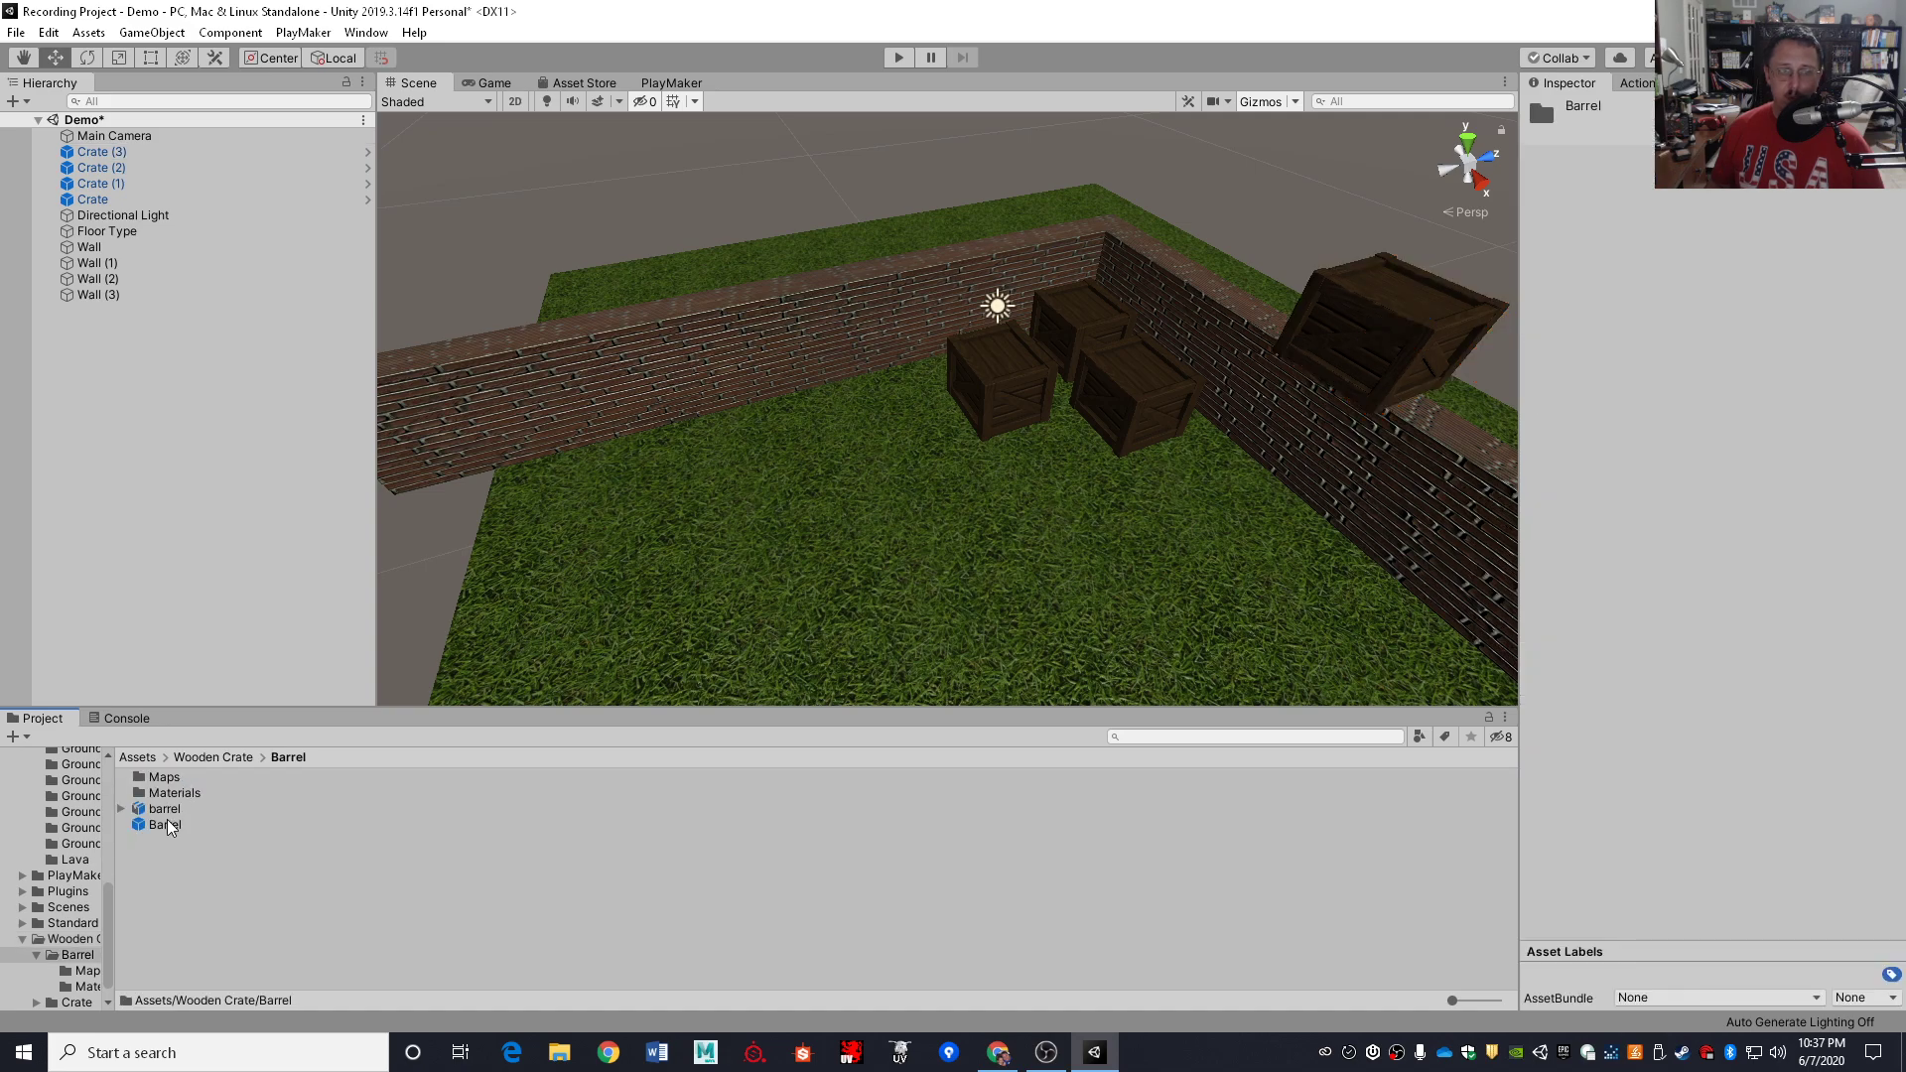
click(171, 827)
drag(171, 832, 899, 447)
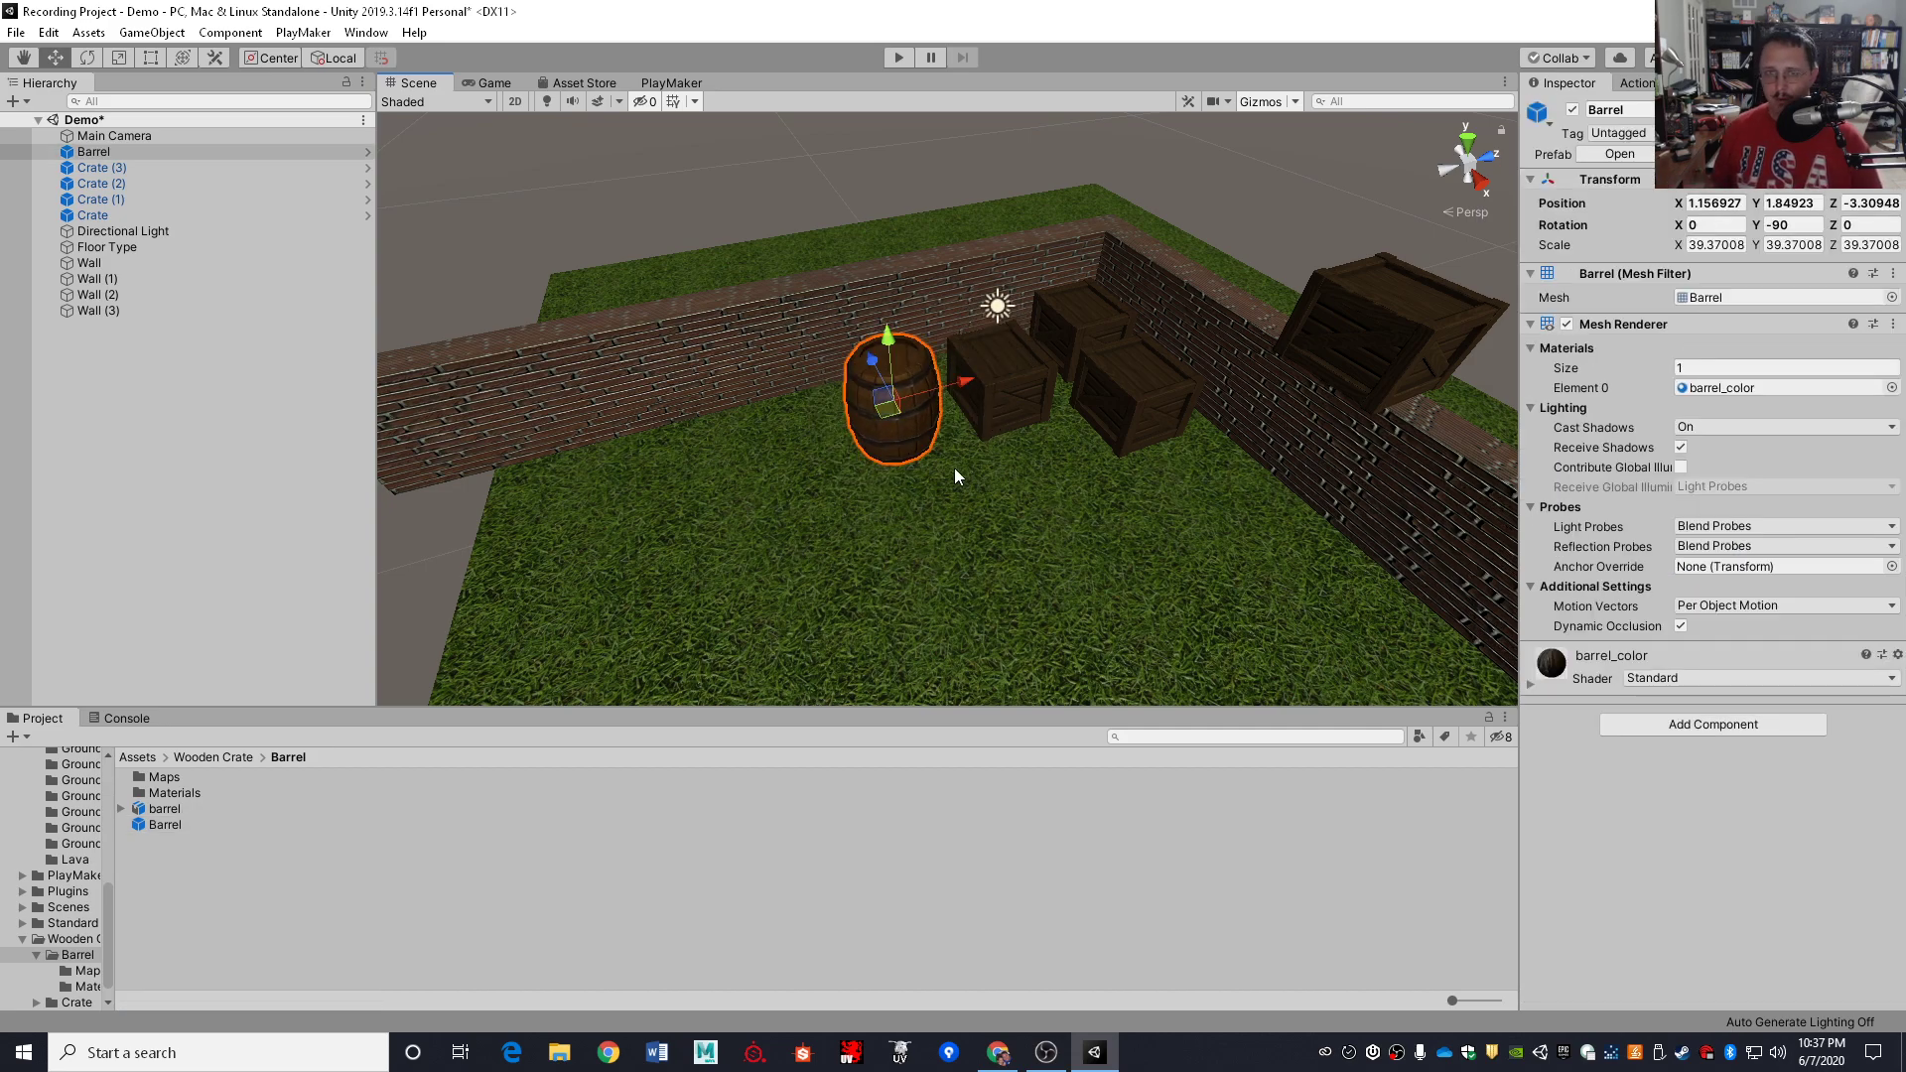
key(ctrl+shift)
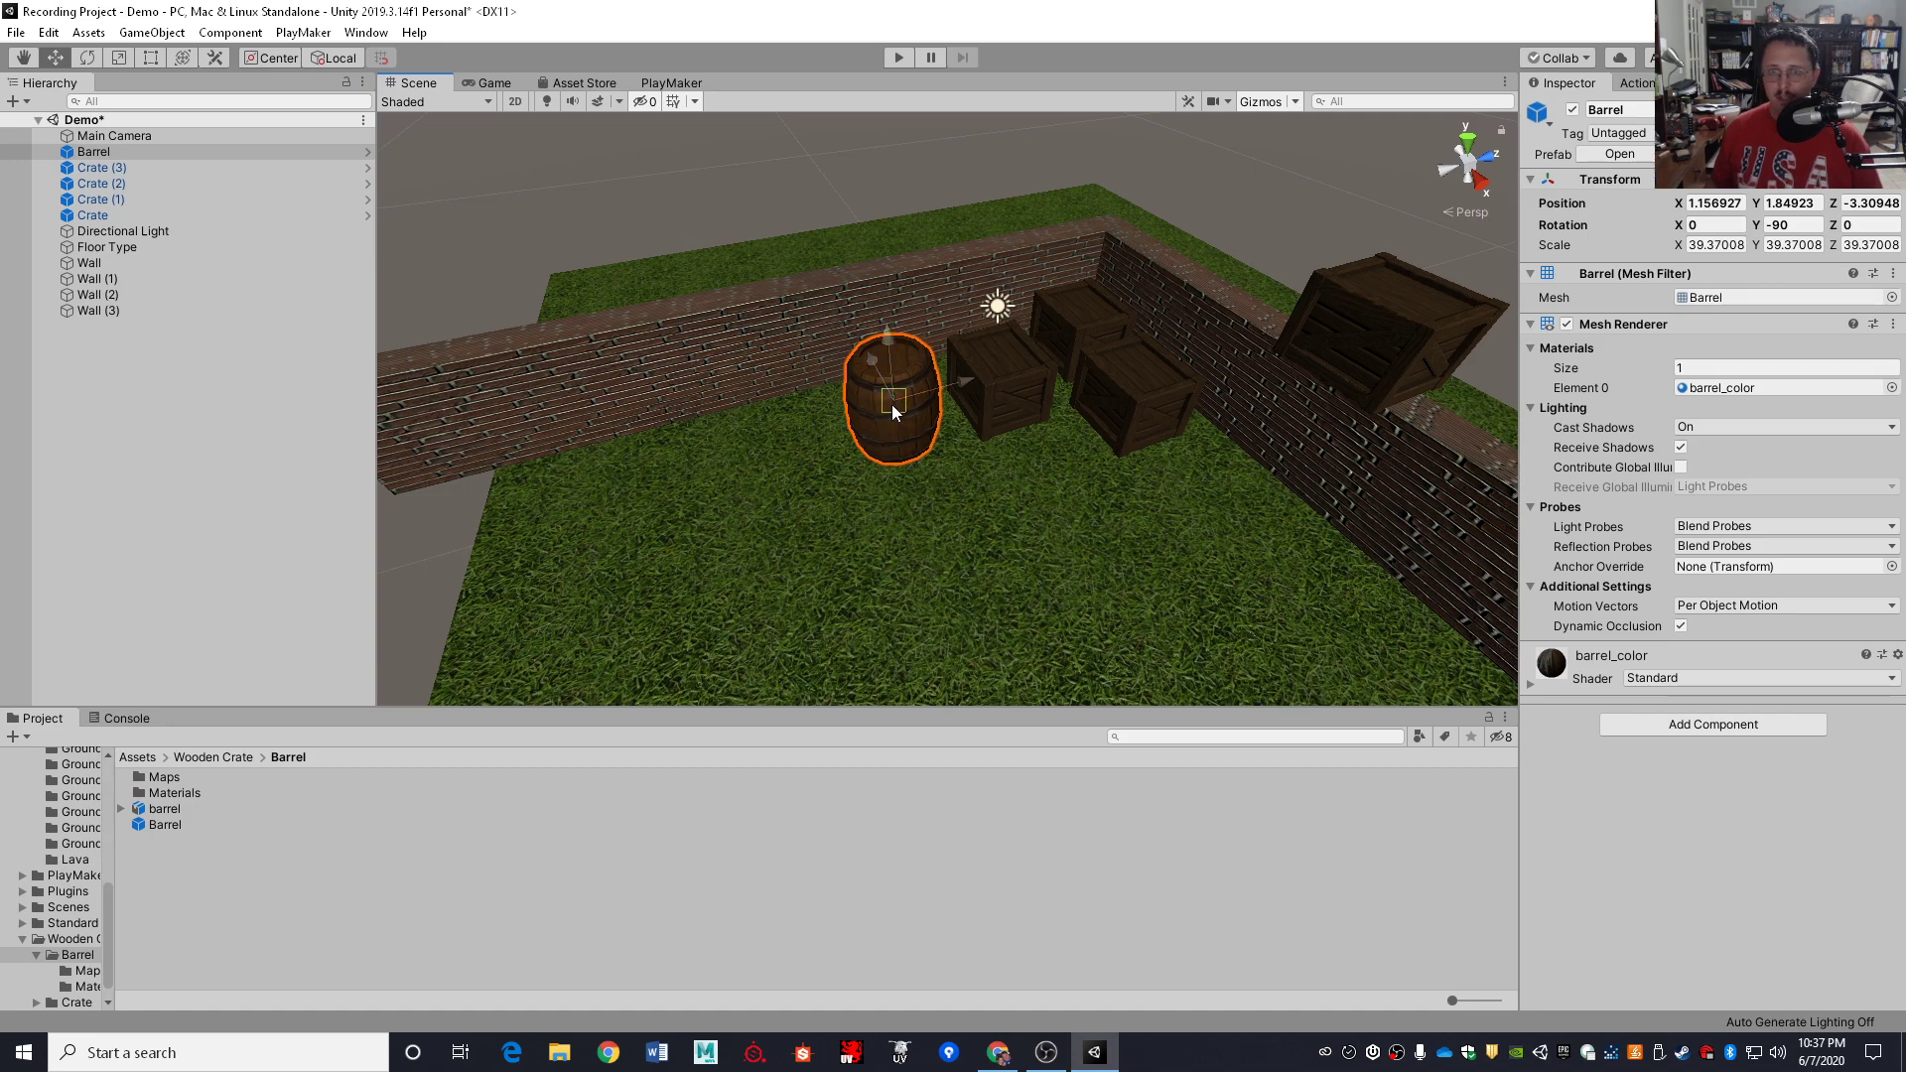
ctrl+shift+drag(891, 403, 813, 282)
drag(147, 828, 891, 455)
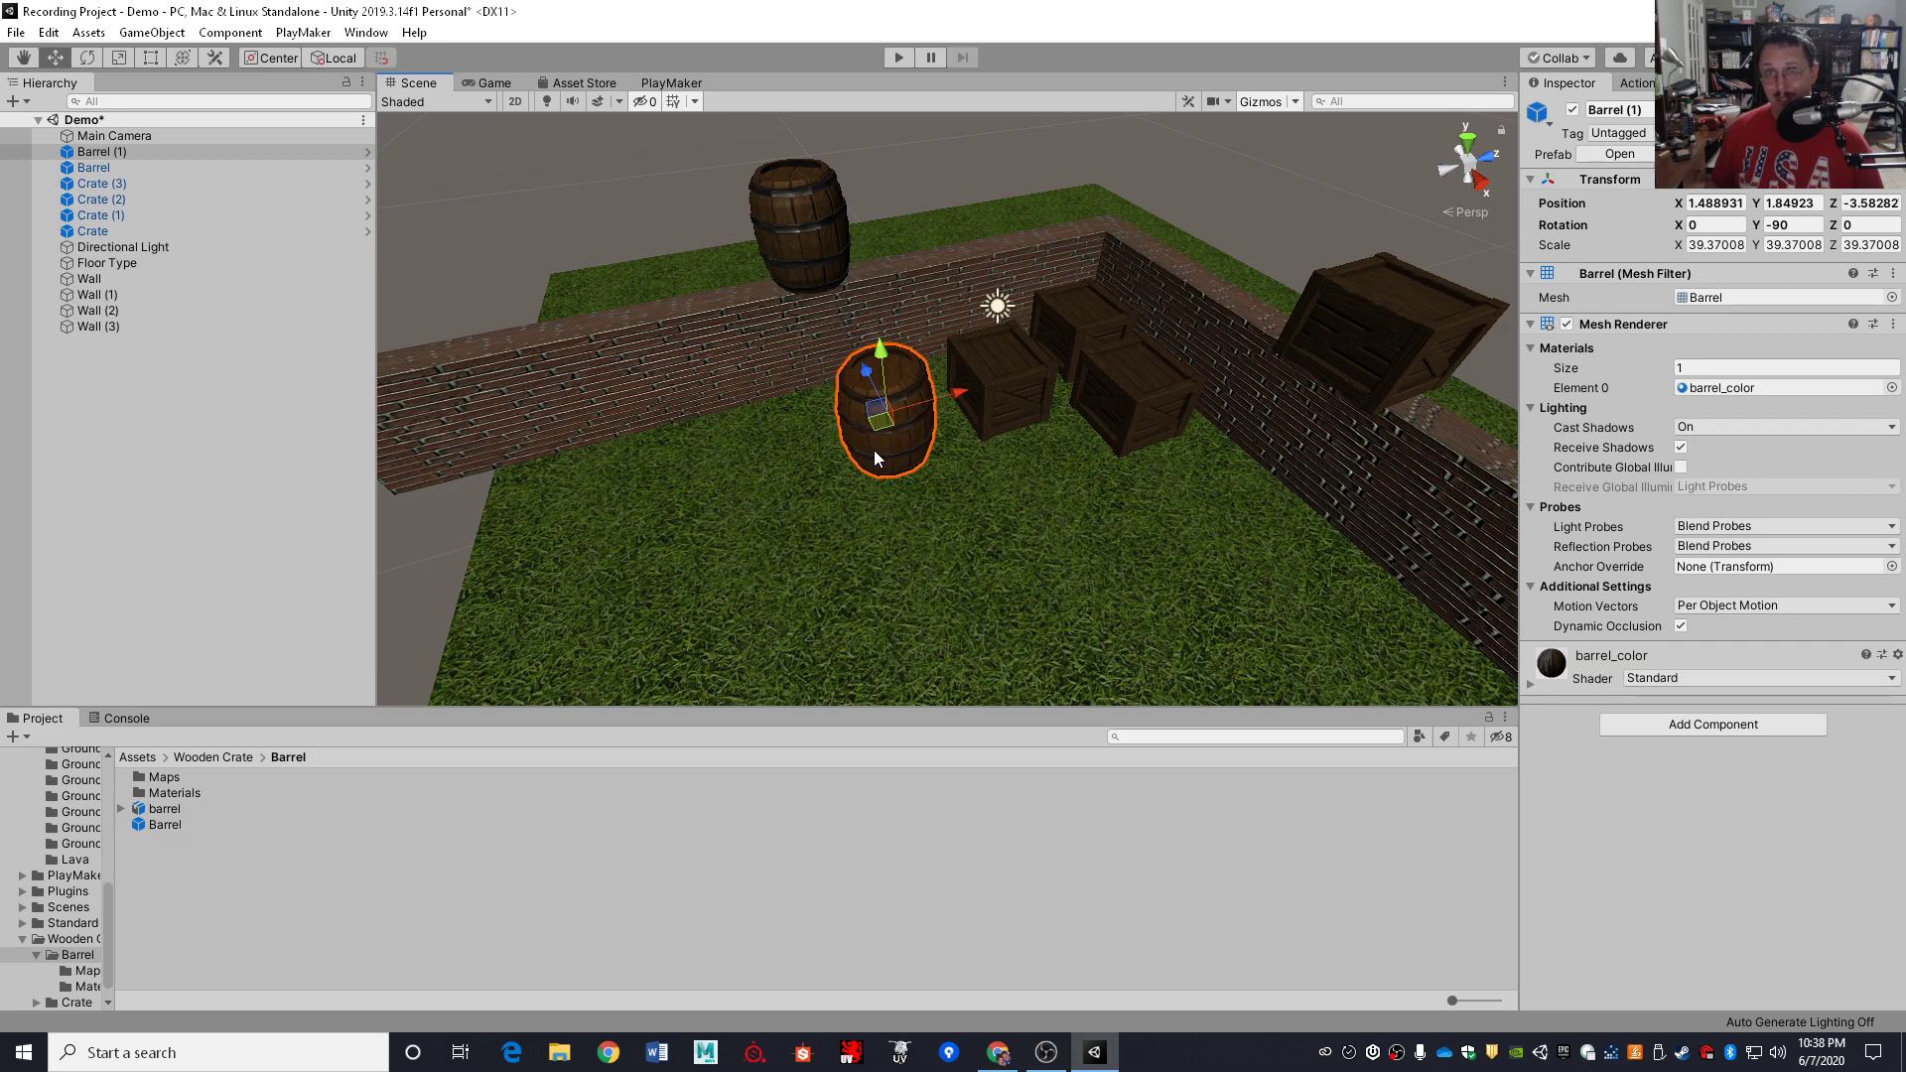
Compare the components of the walls, barrels, crates and grass floor, checking which objects have a Box Collider, and clear the selection
click(725, 372)
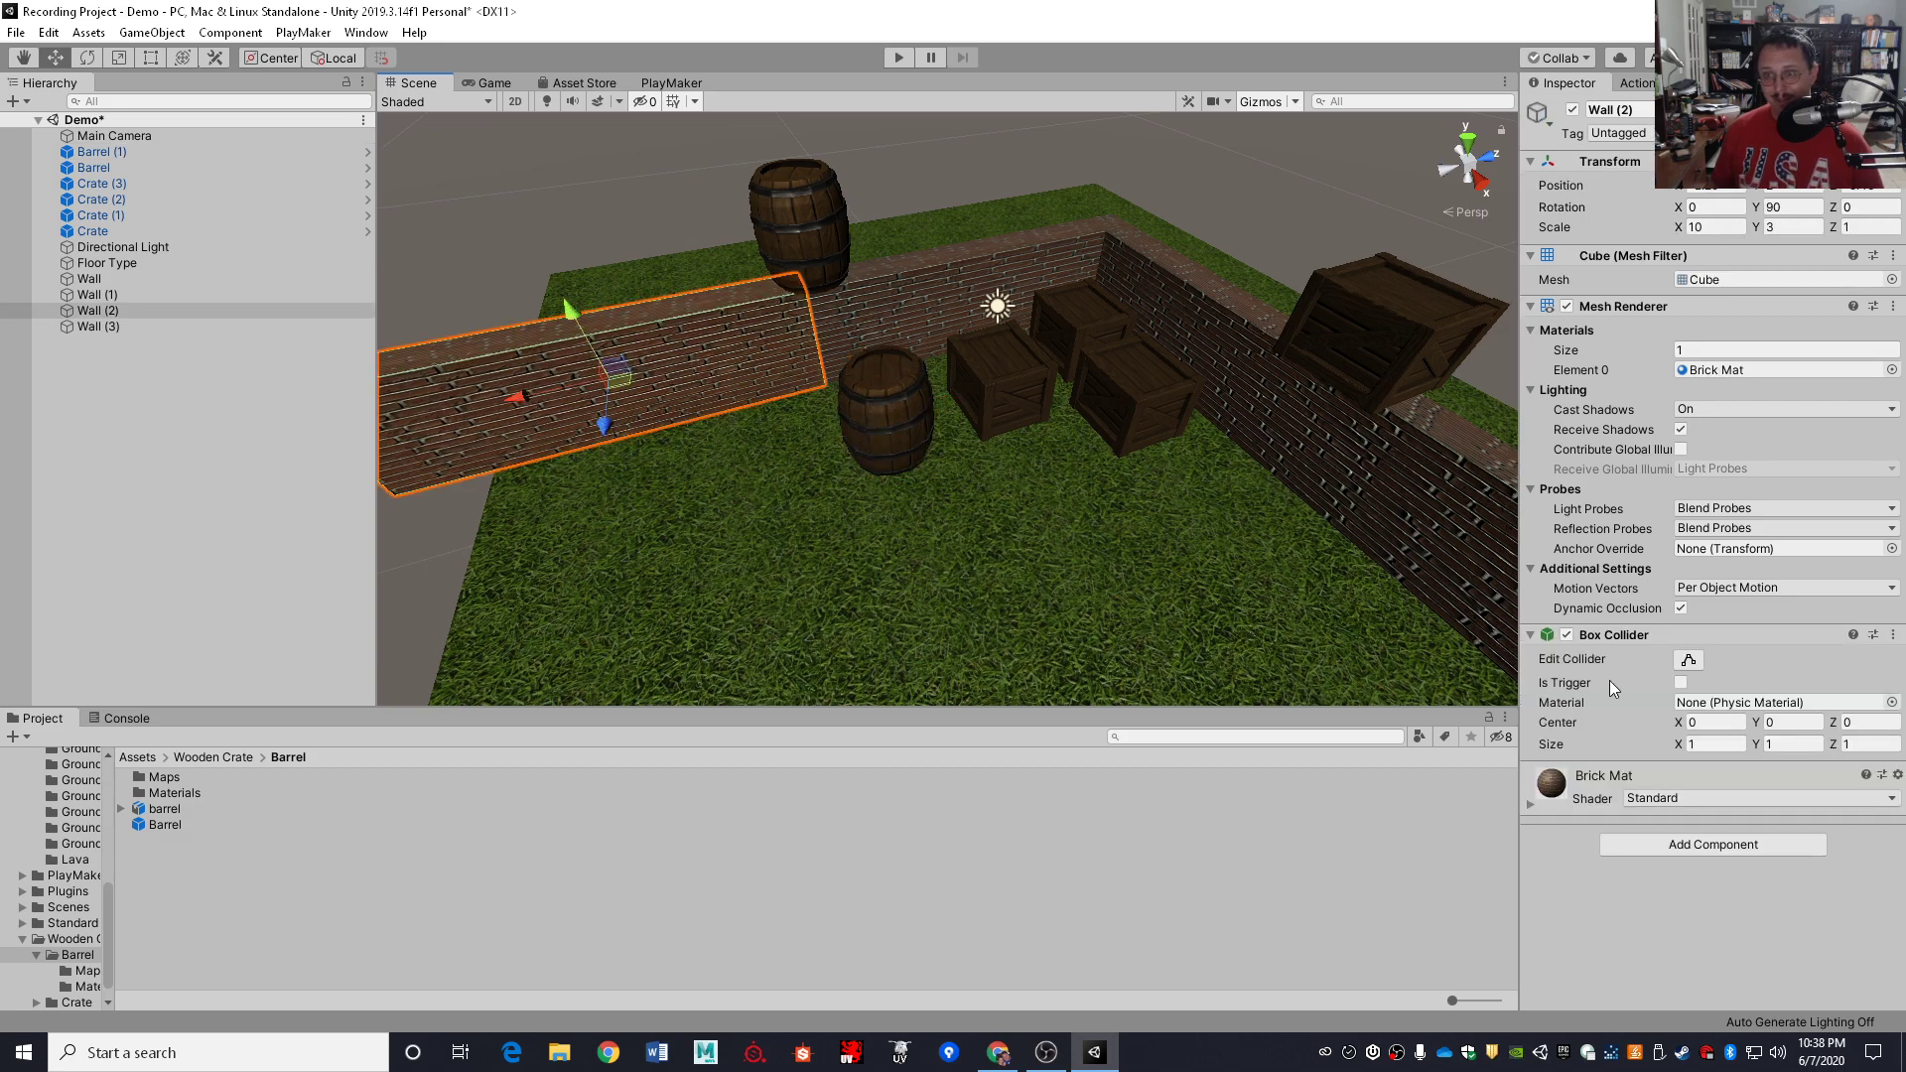
click(883, 412)
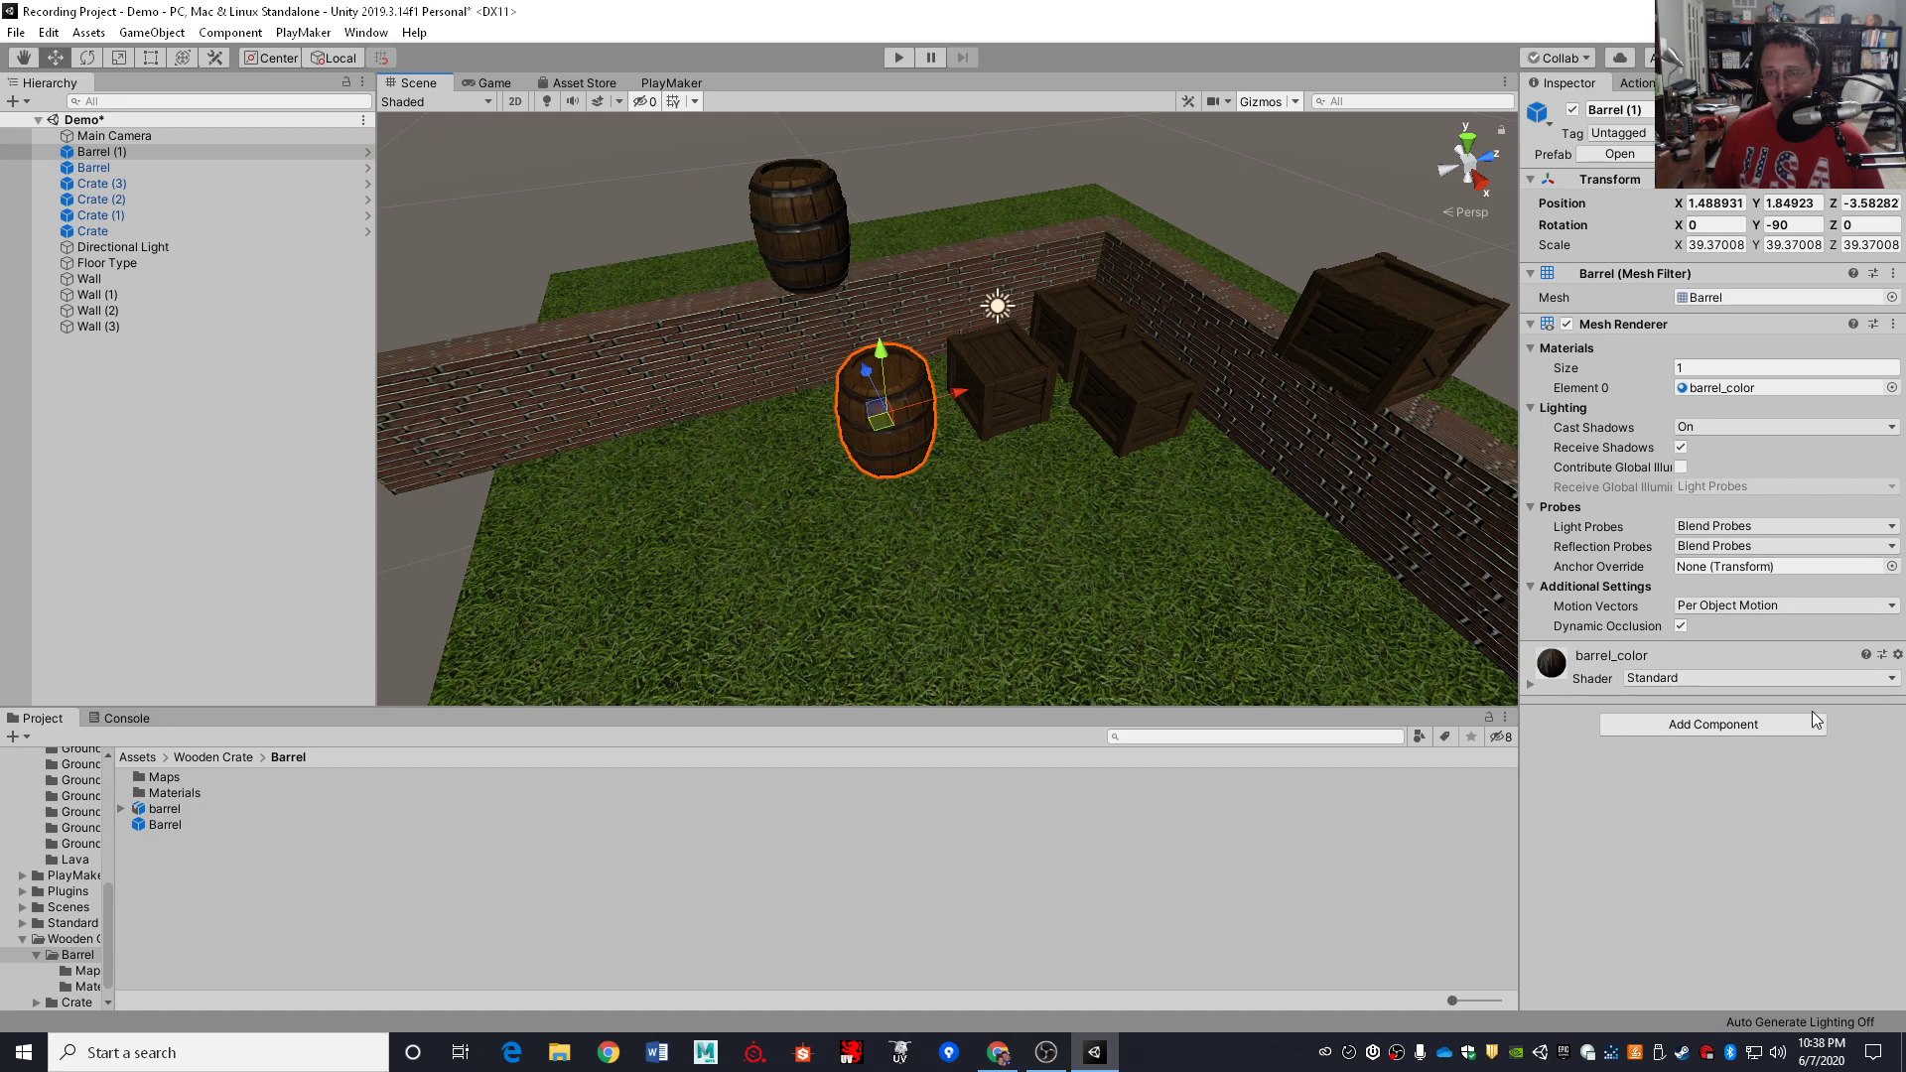
click(1022, 360)
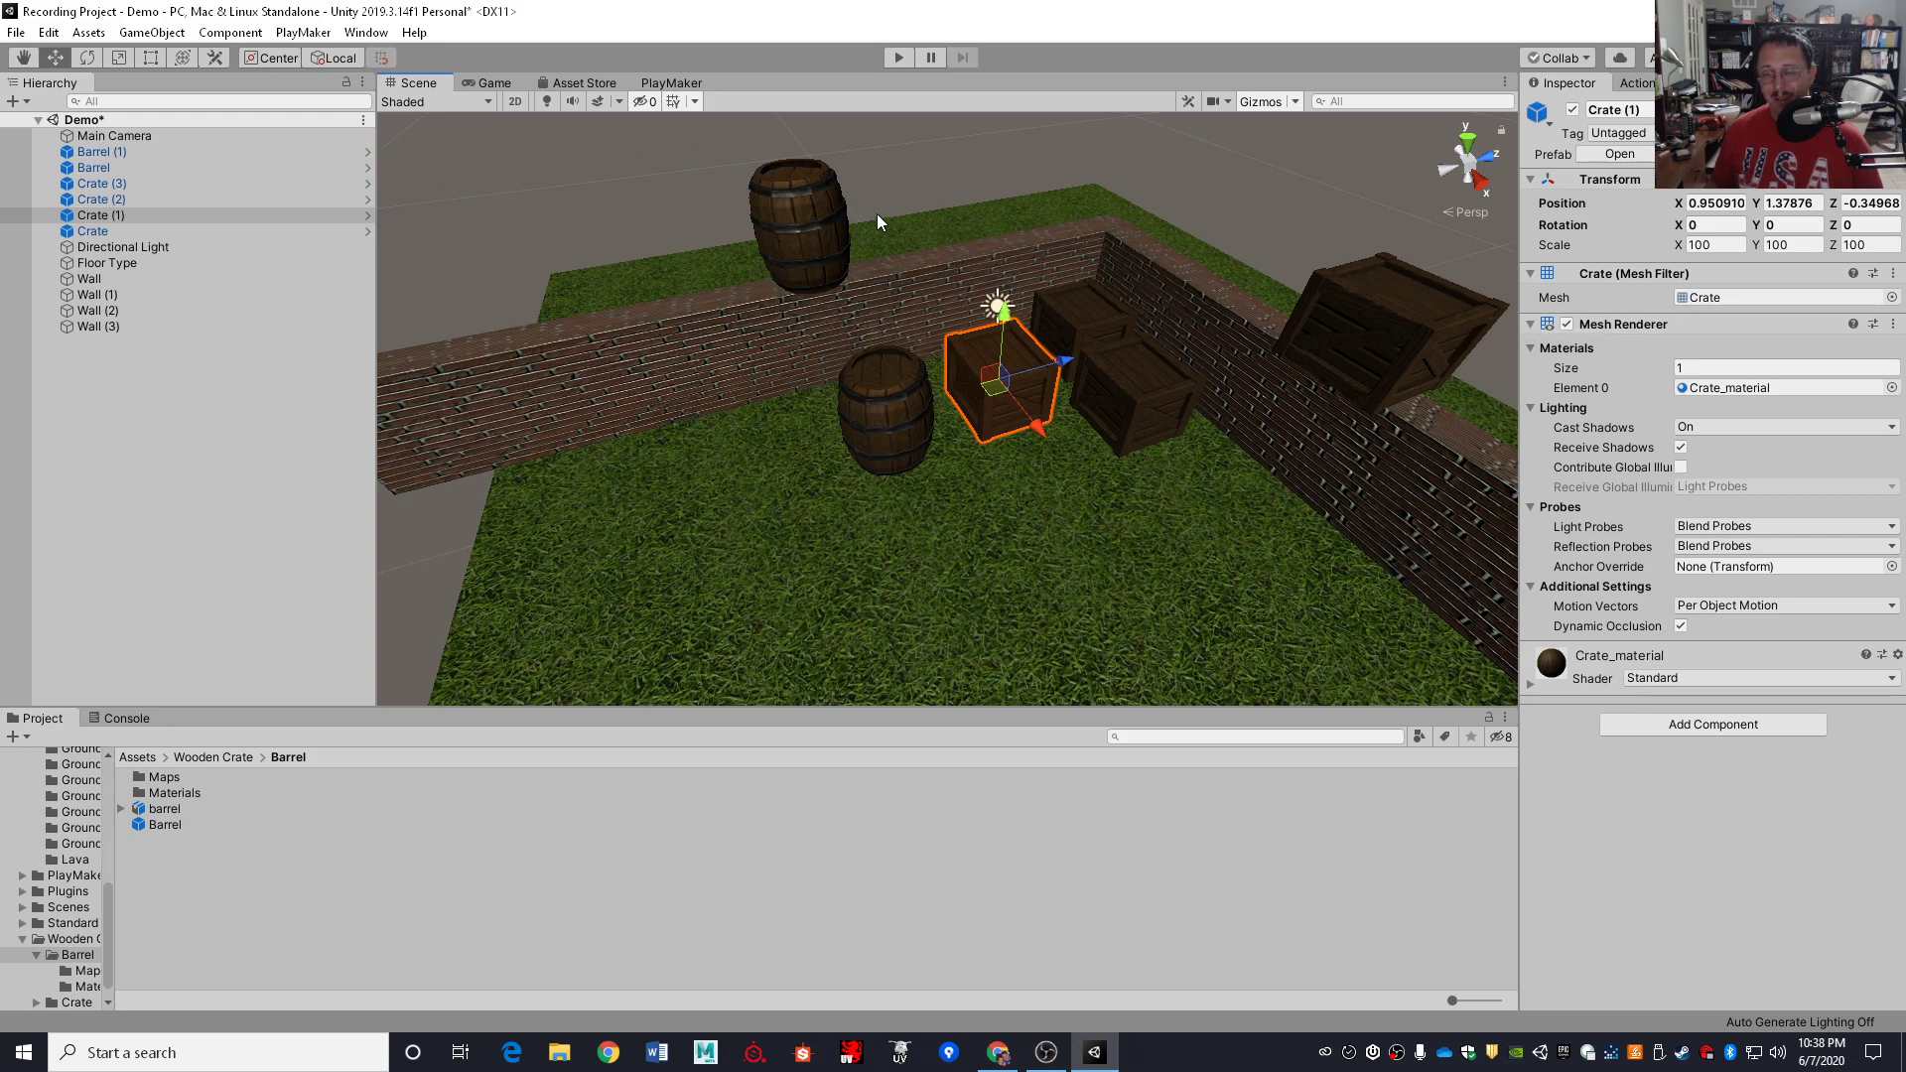
click(820, 230)
click(878, 415)
click(989, 385)
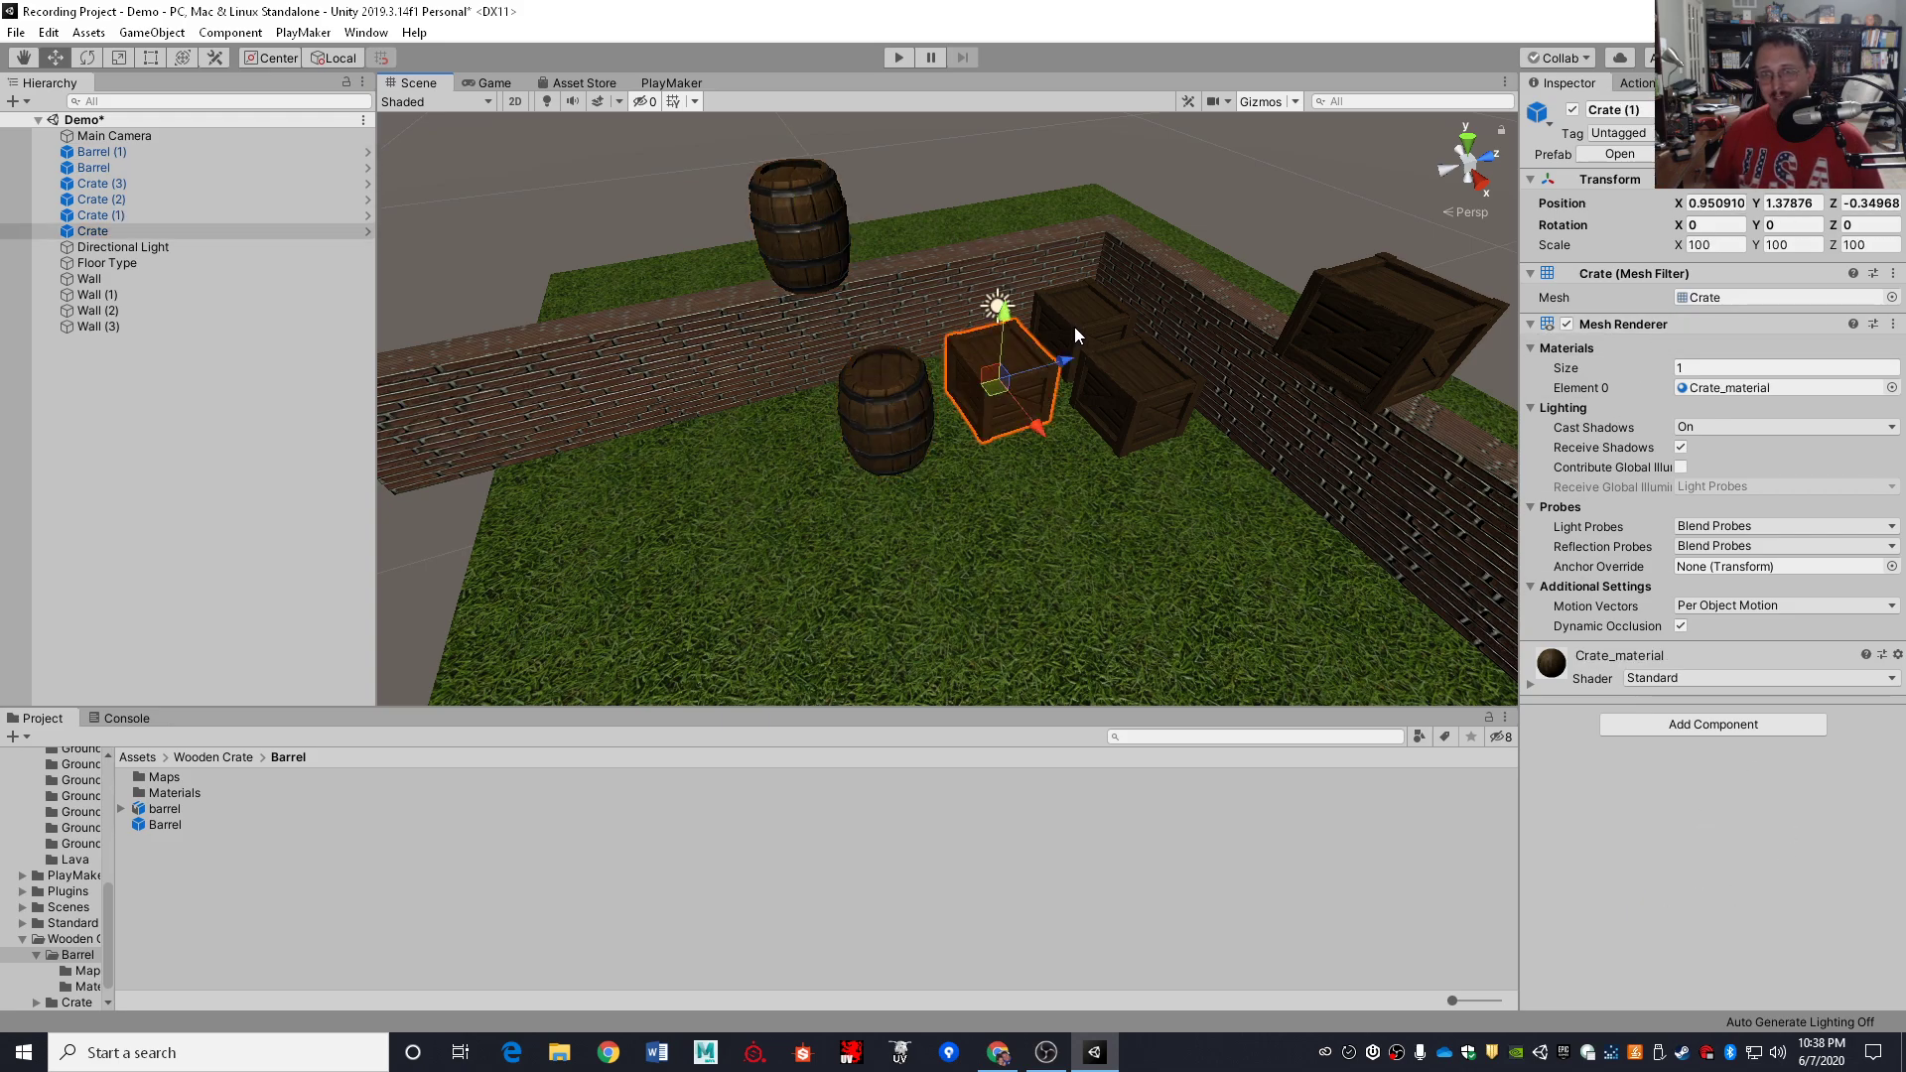
click(1069, 324)
click(868, 412)
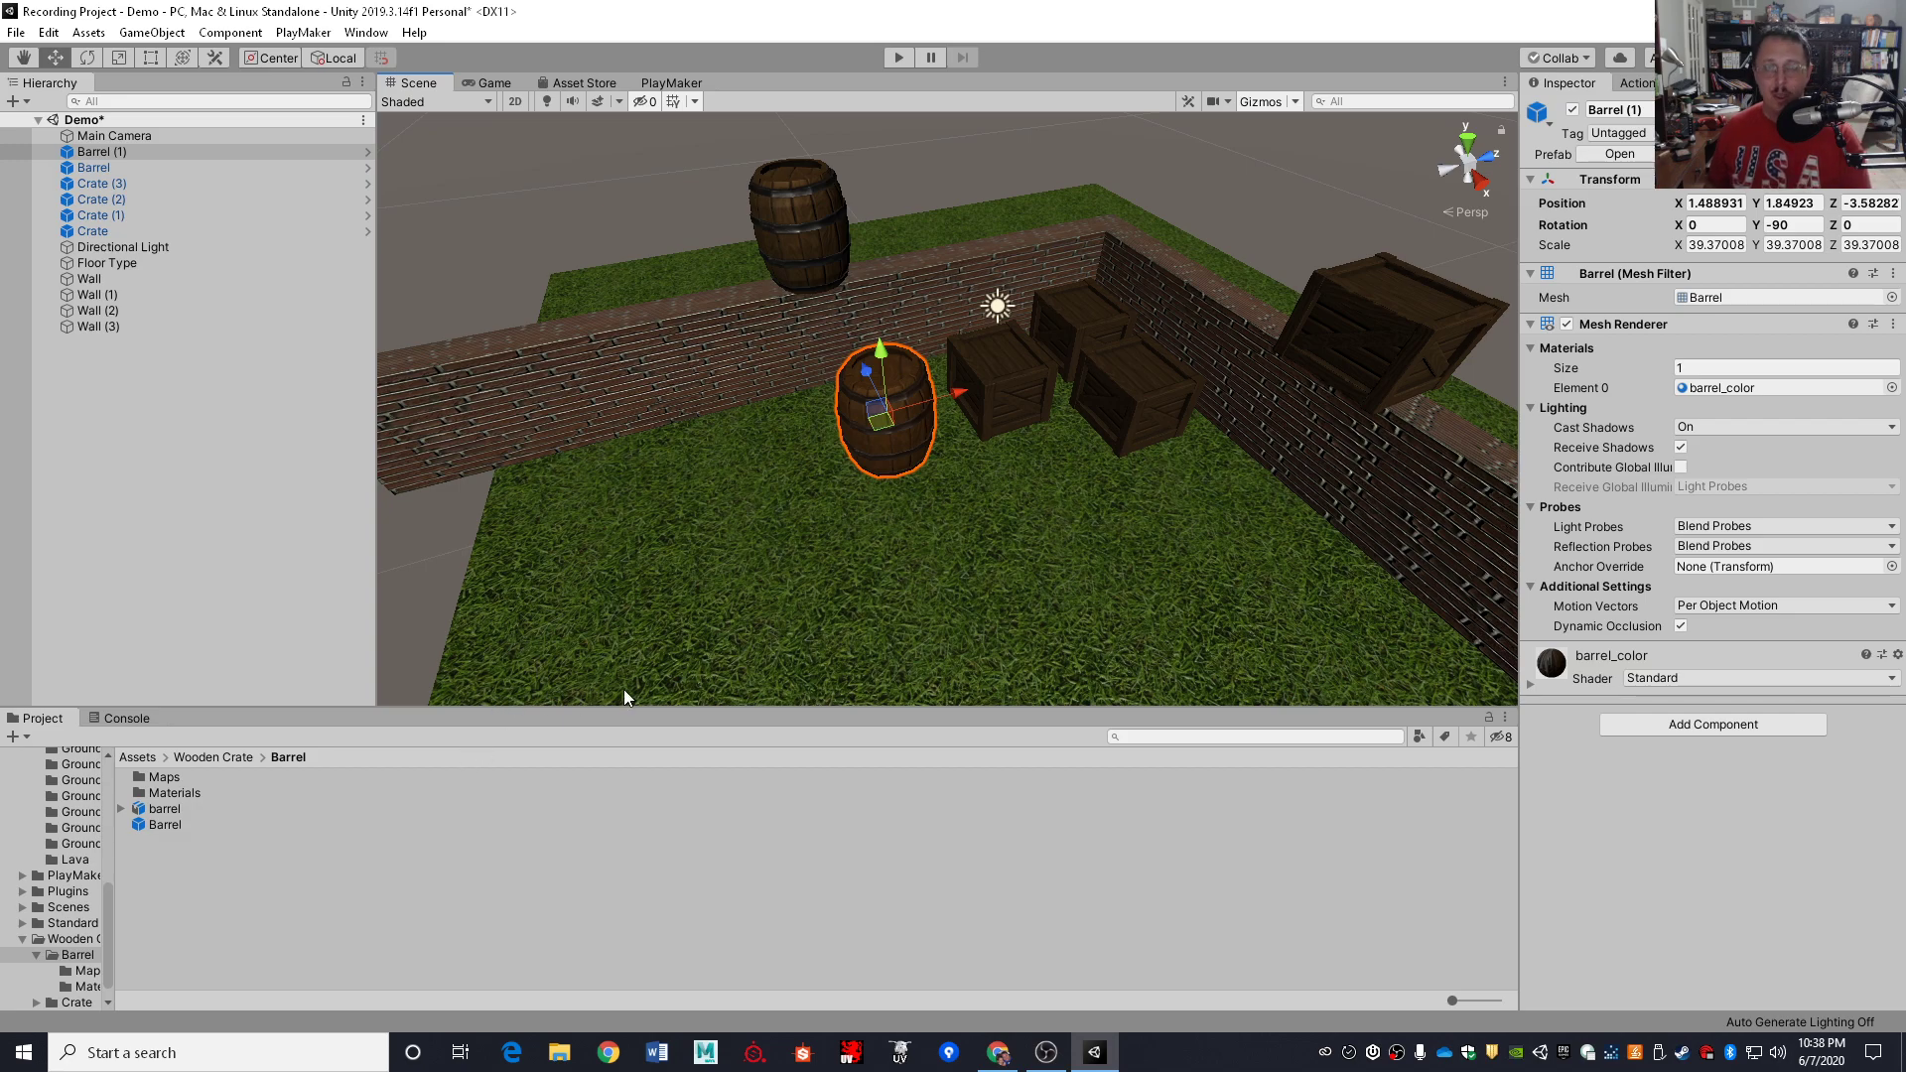
click(629, 390)
click(695, 505)
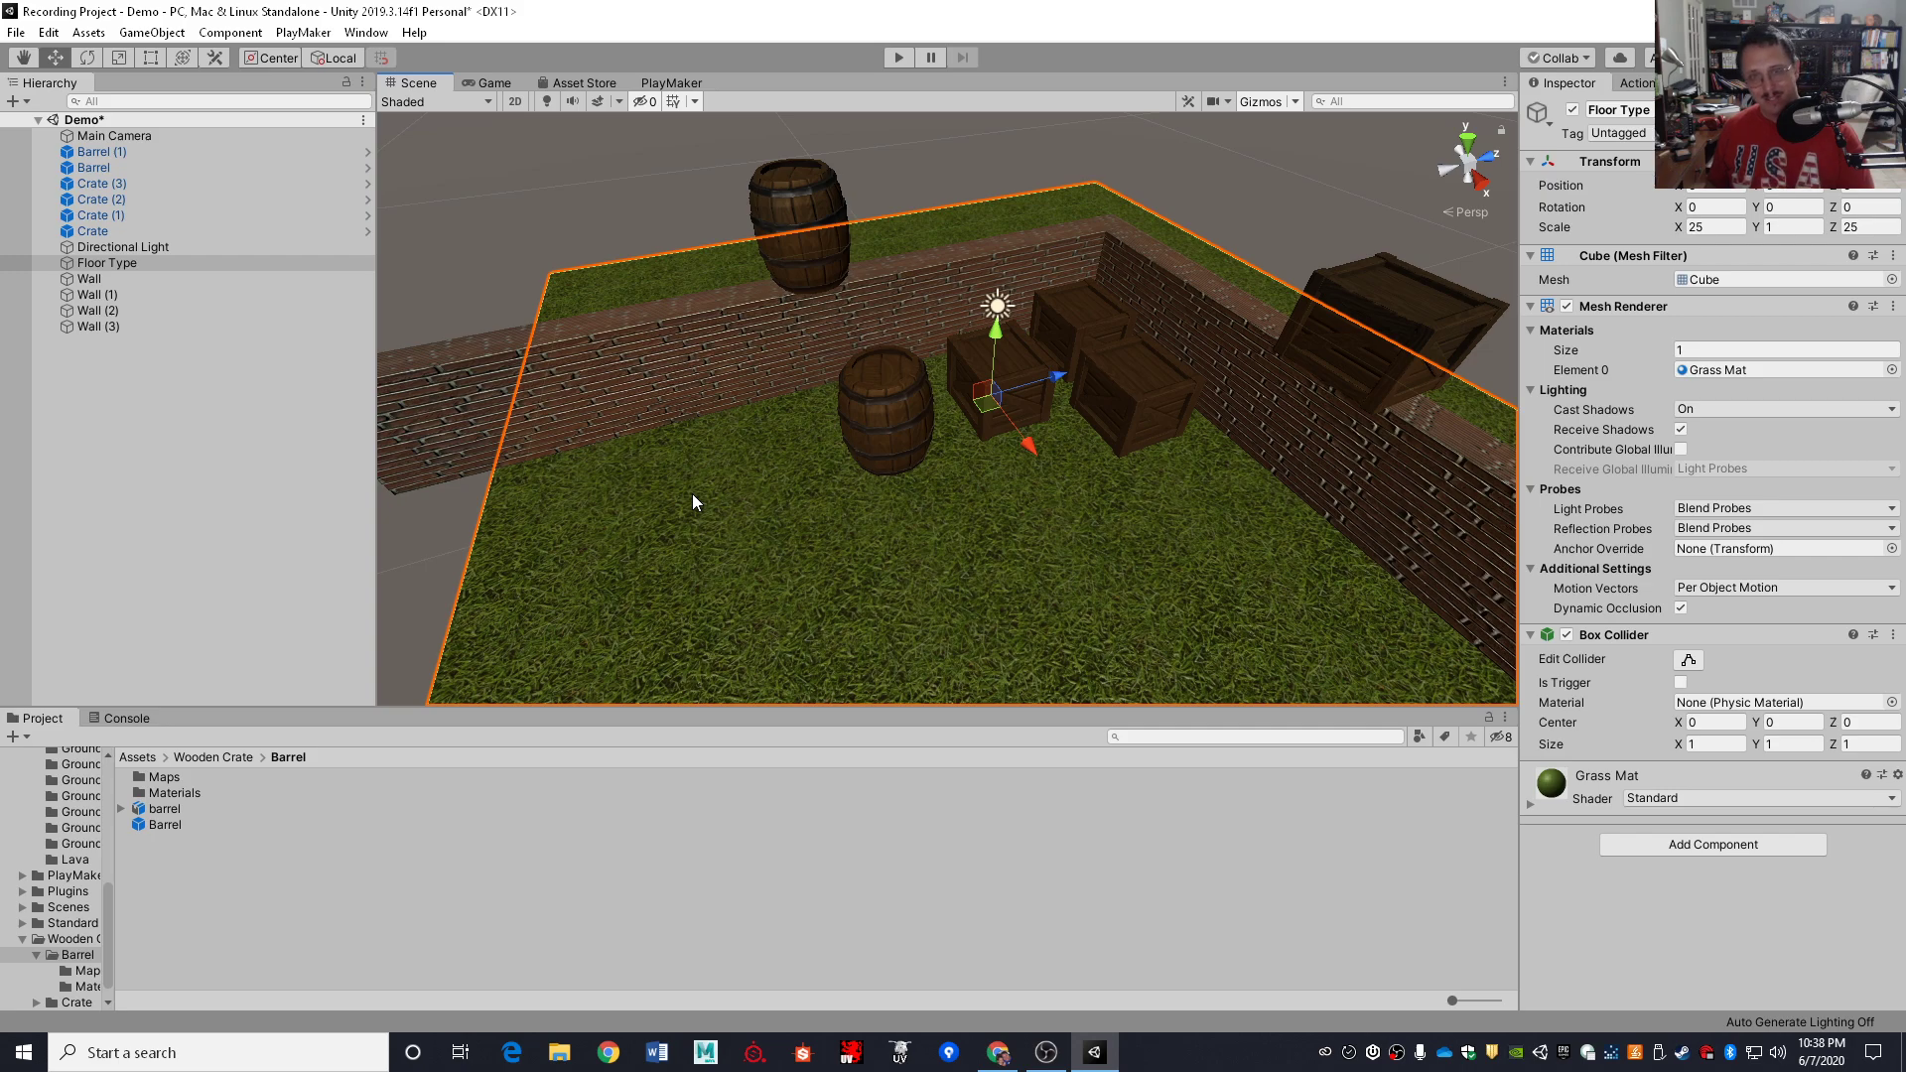
click(560, 206)
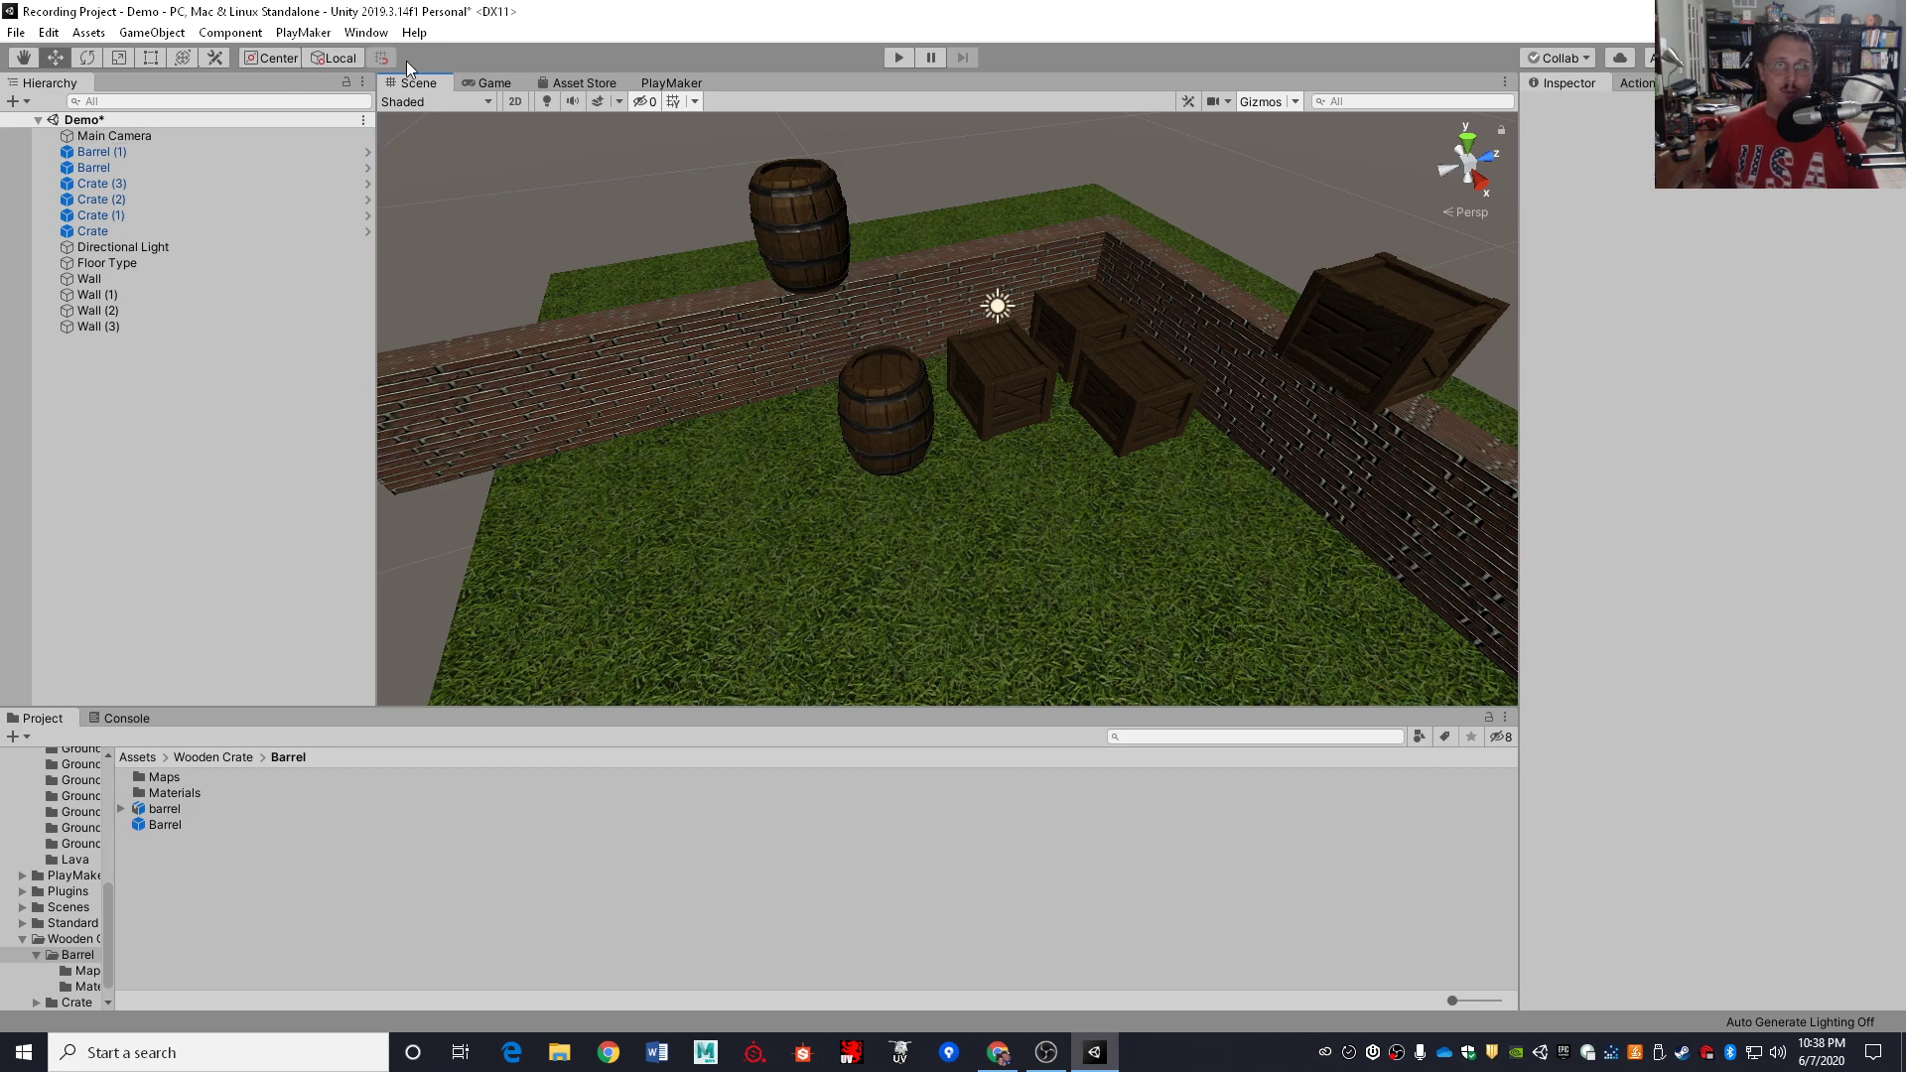
Turn on scene lighting in the Scene view and inspect the walls from outside their corner
click(546, 102)
alt+drag(1017, 282, 133, 224)
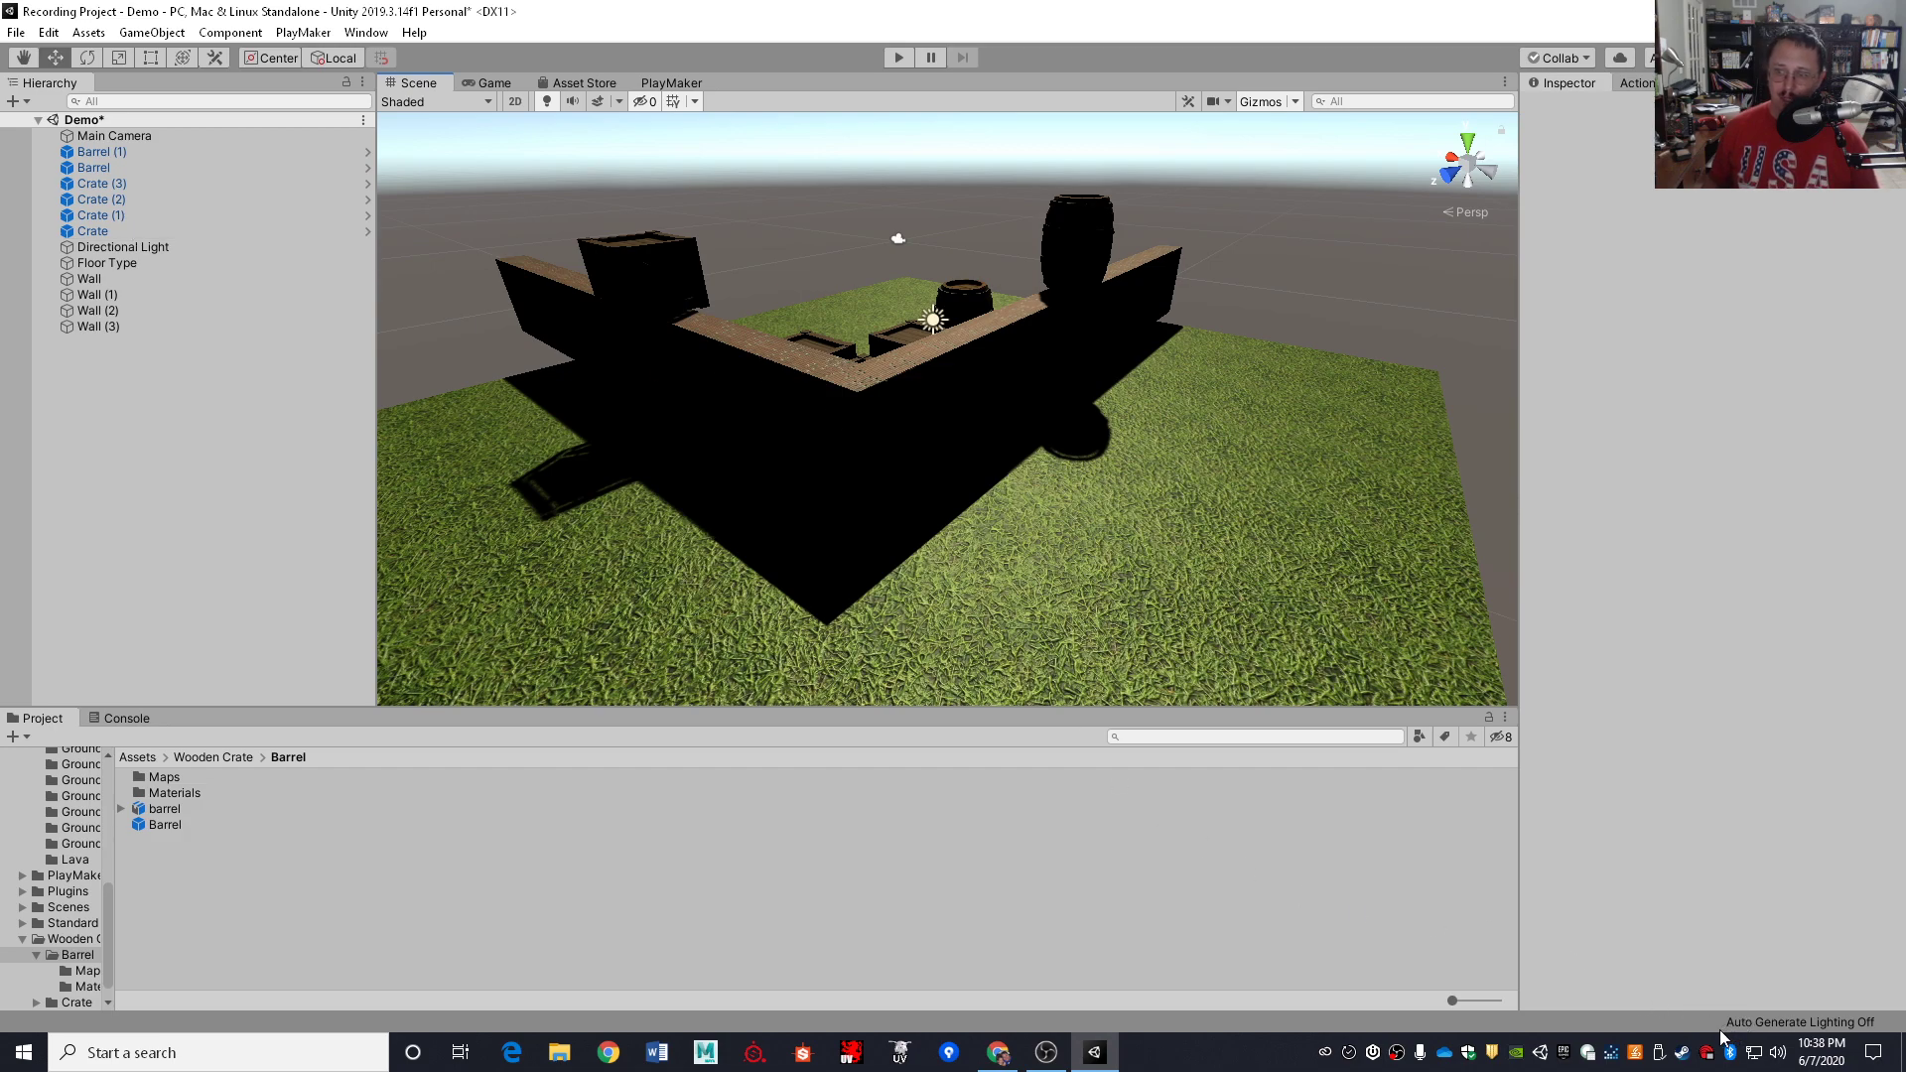
Dock the Lighting settings window beside the Hierarchy and generate lighting for the scene with its default settings
click(1830, 1030)
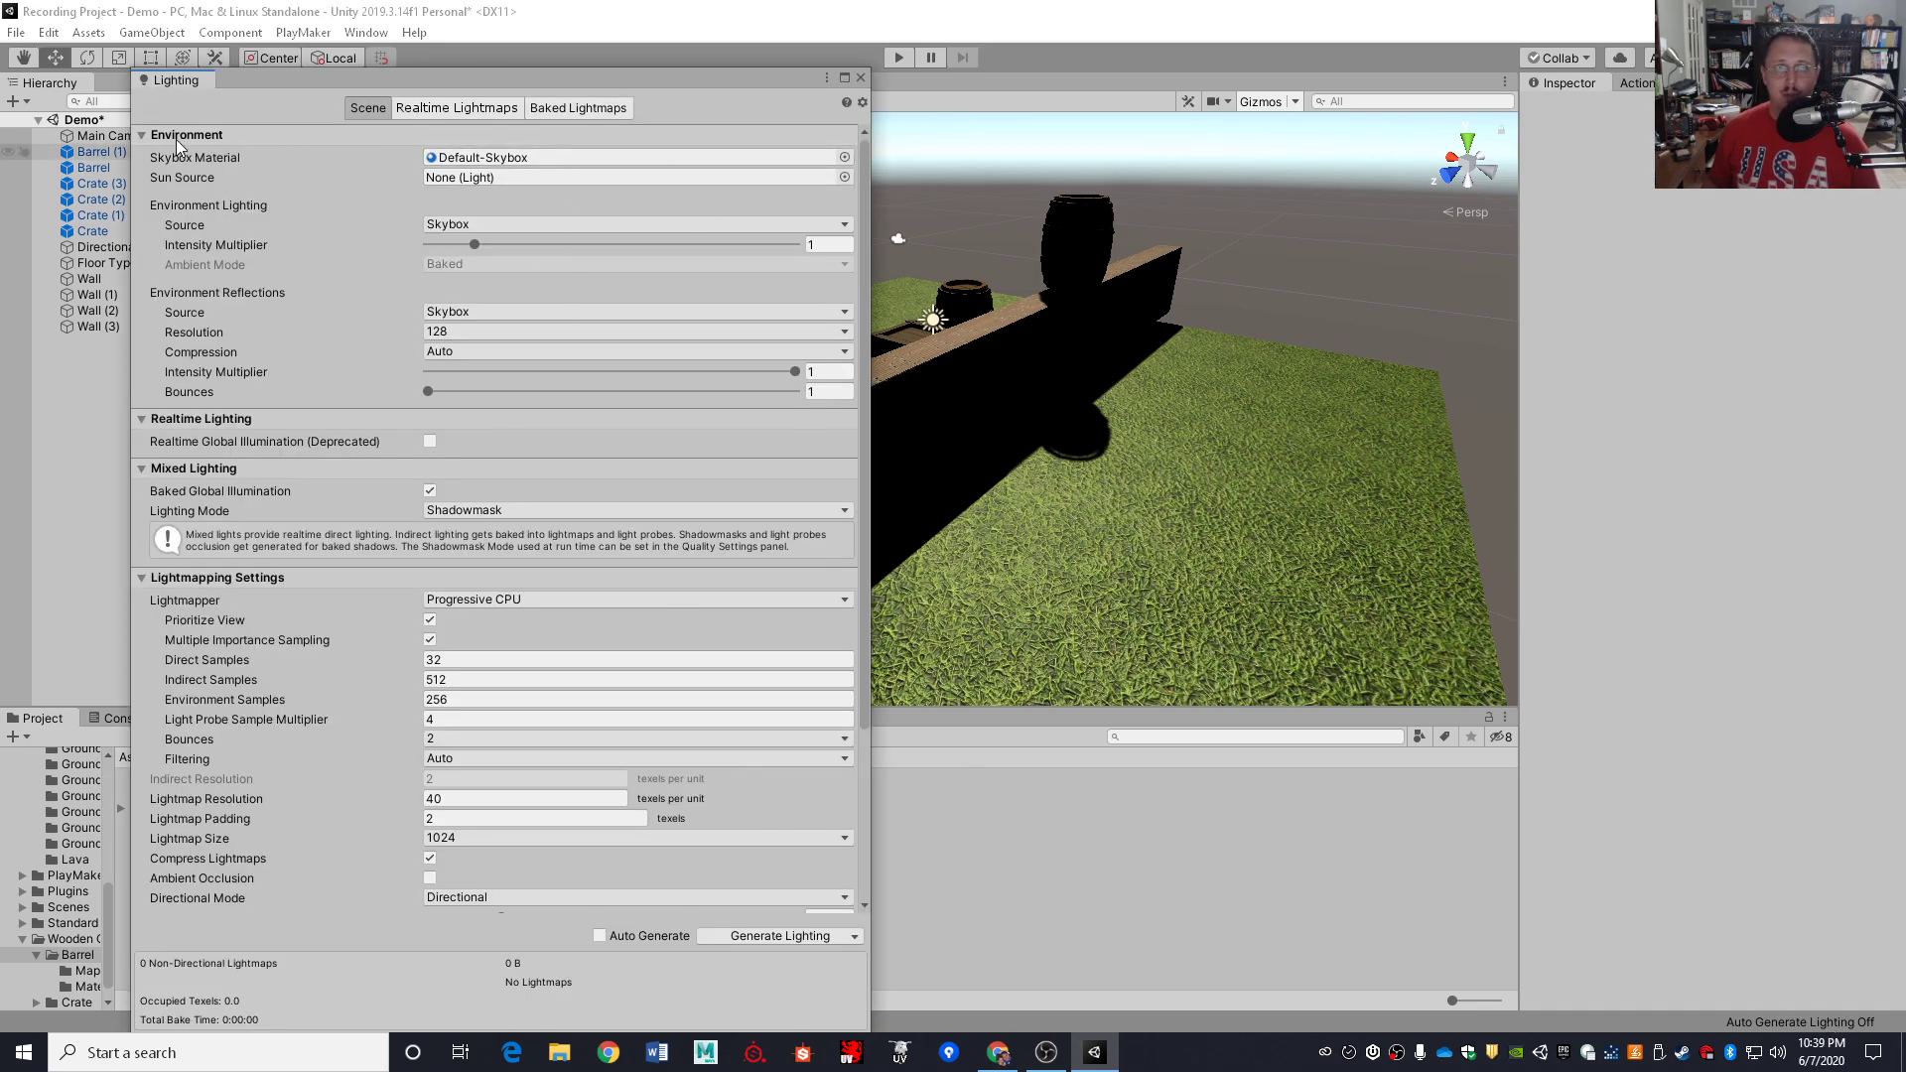
click(862, 79)
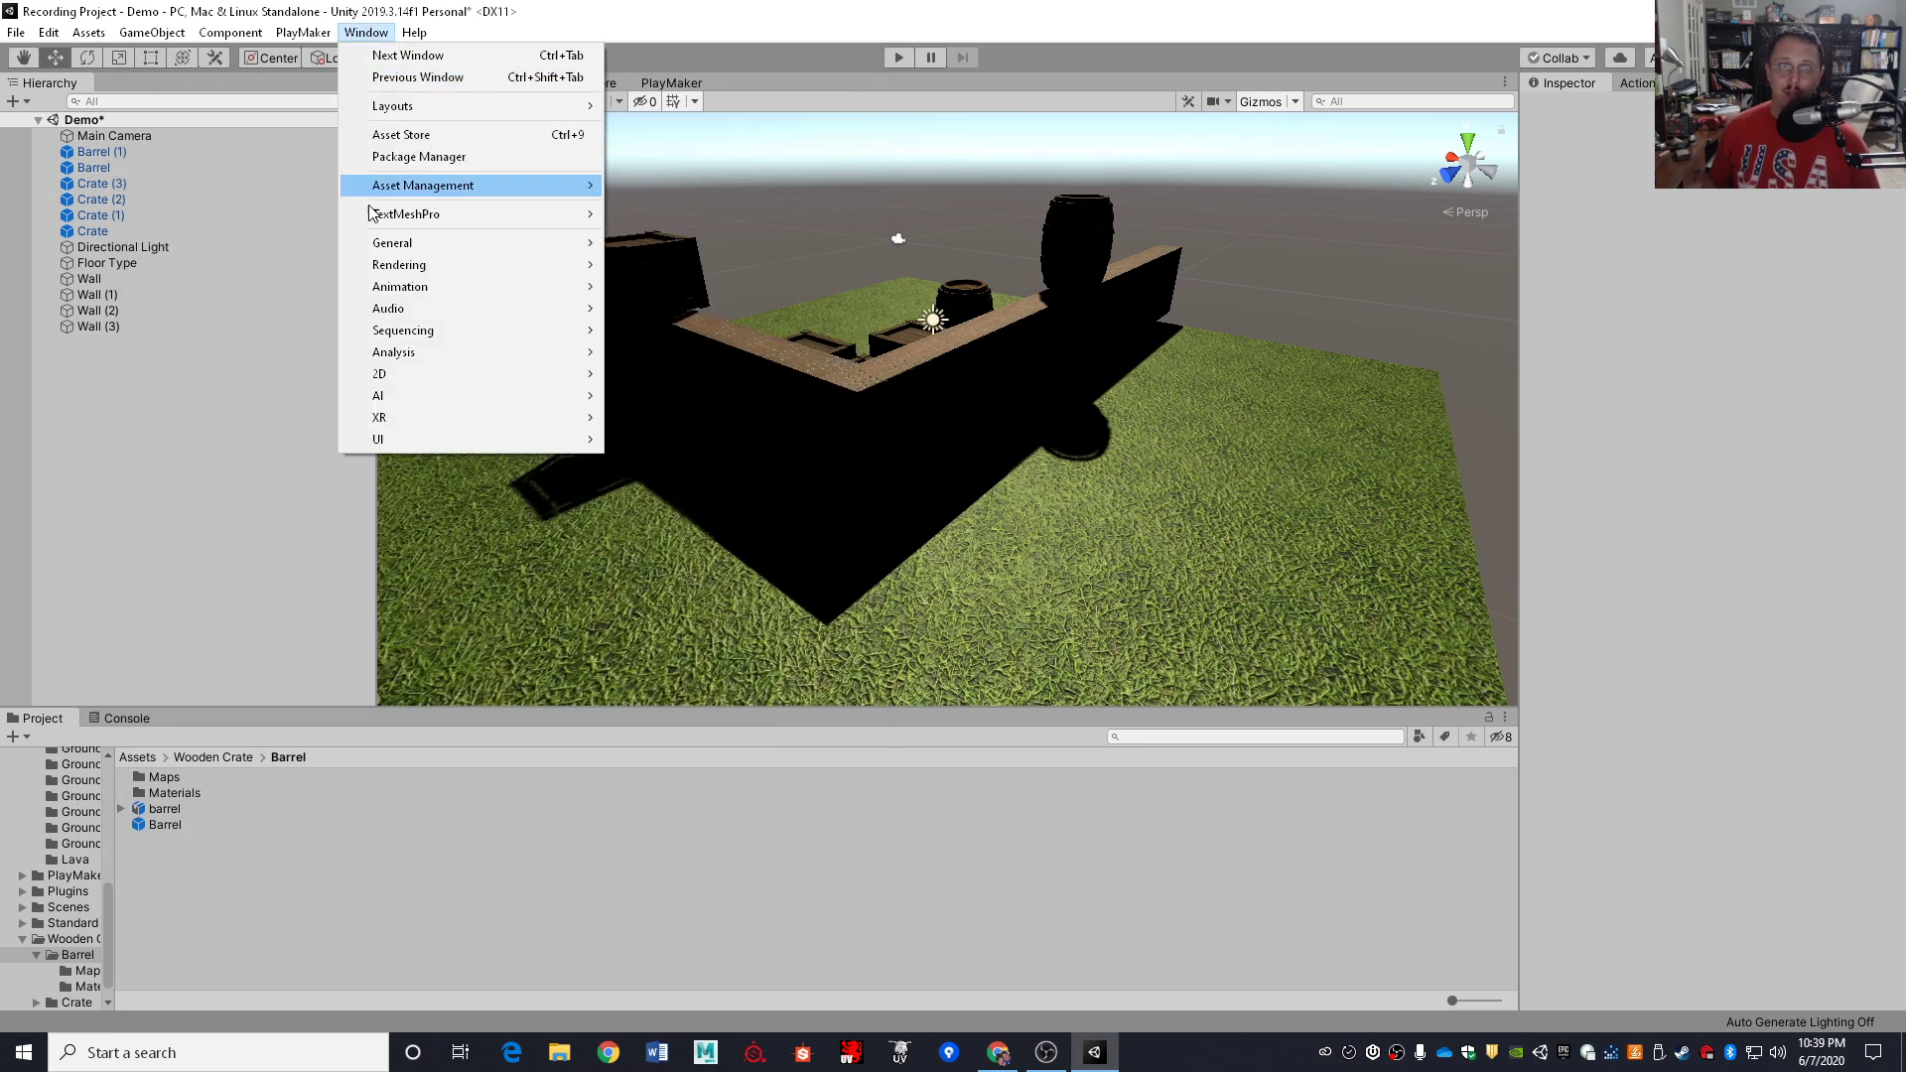
mouse_move(389, 273)
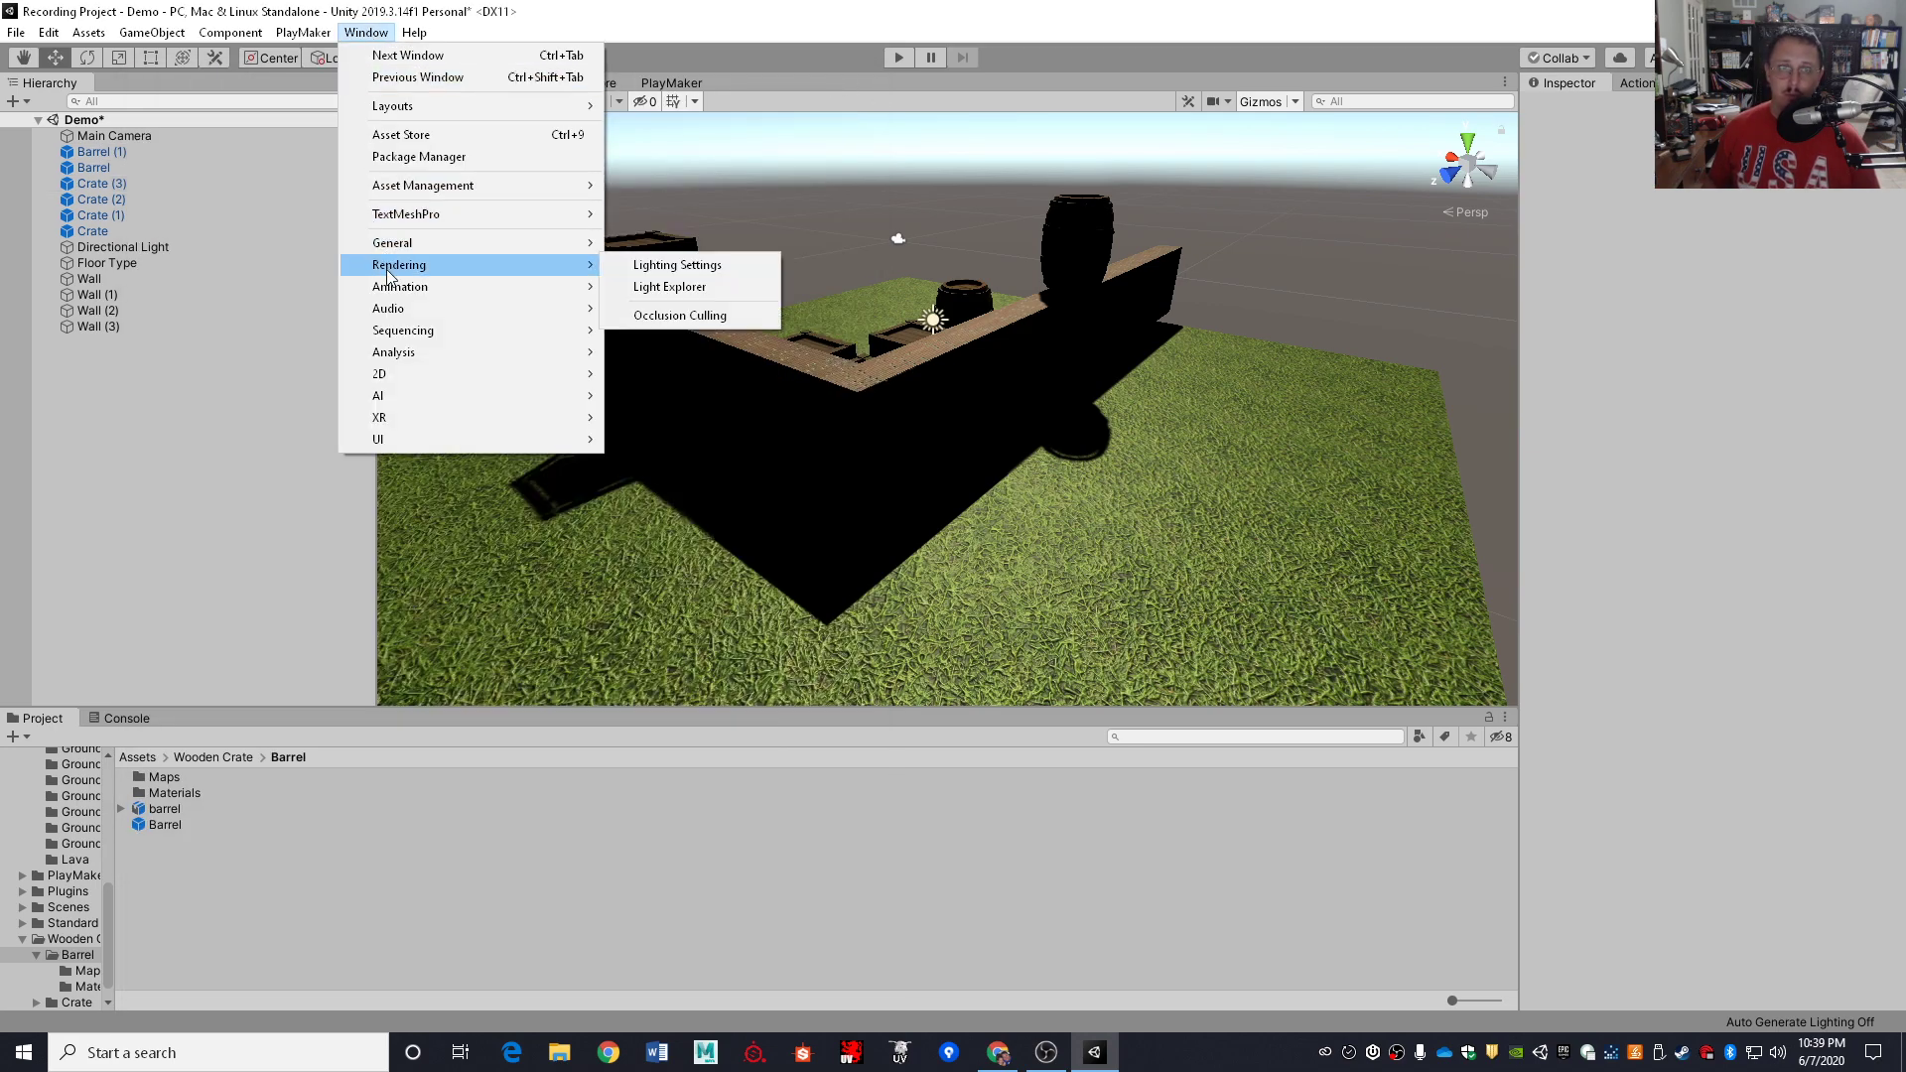
click(683, 268)
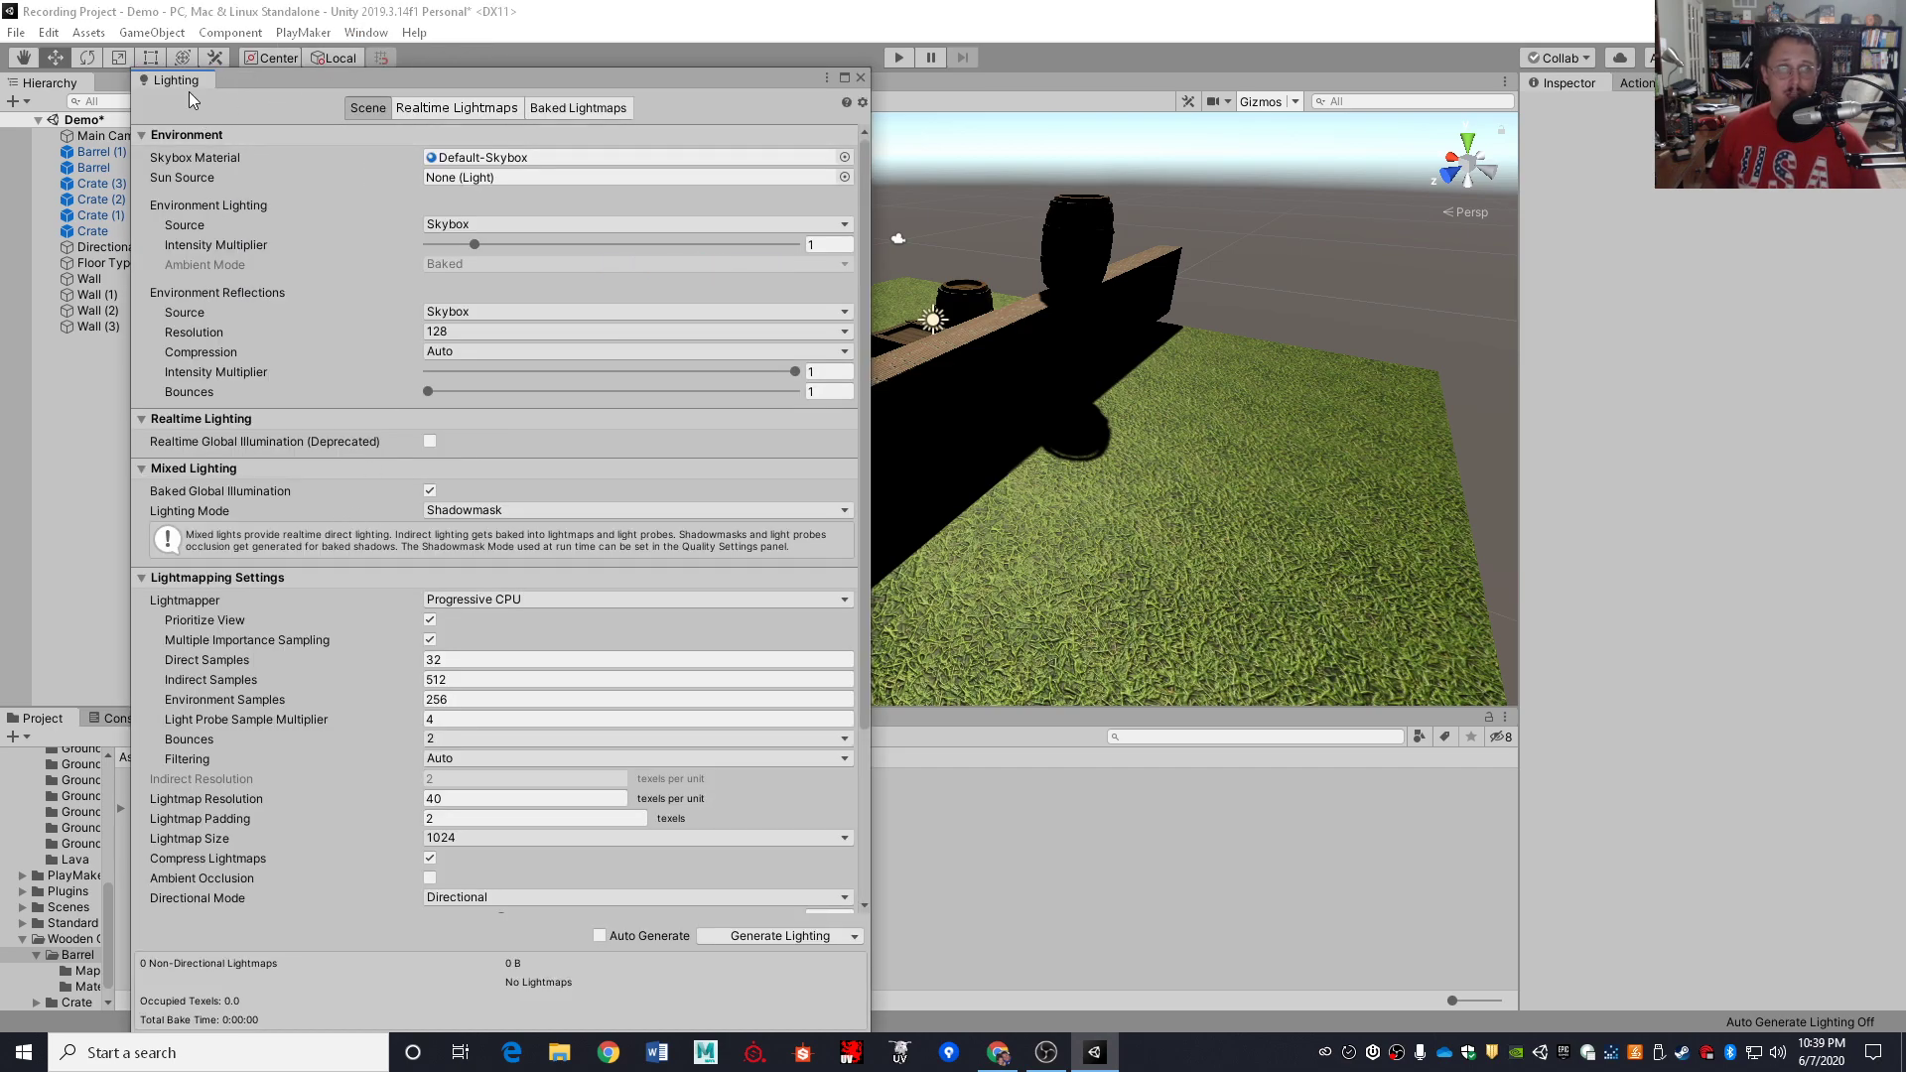
drag(179, 84, 106, 88)
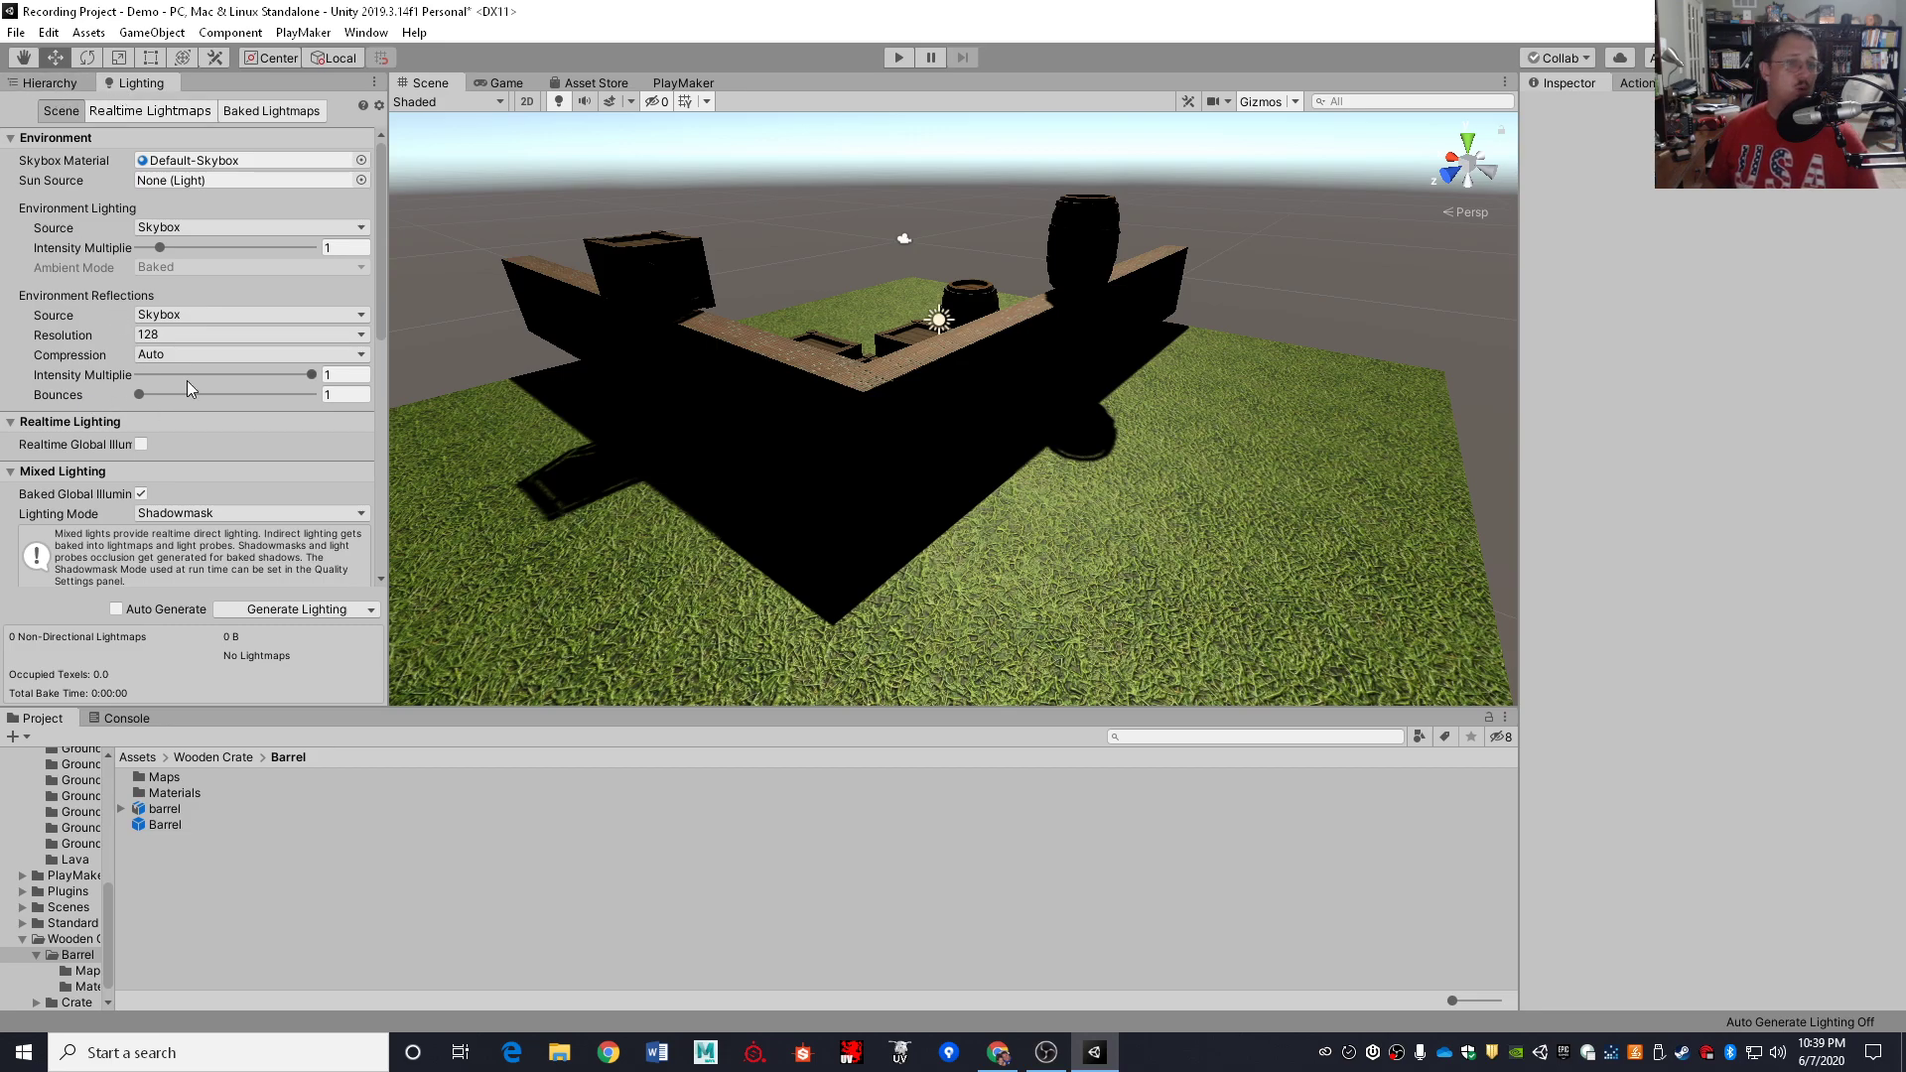
click(308, 612)
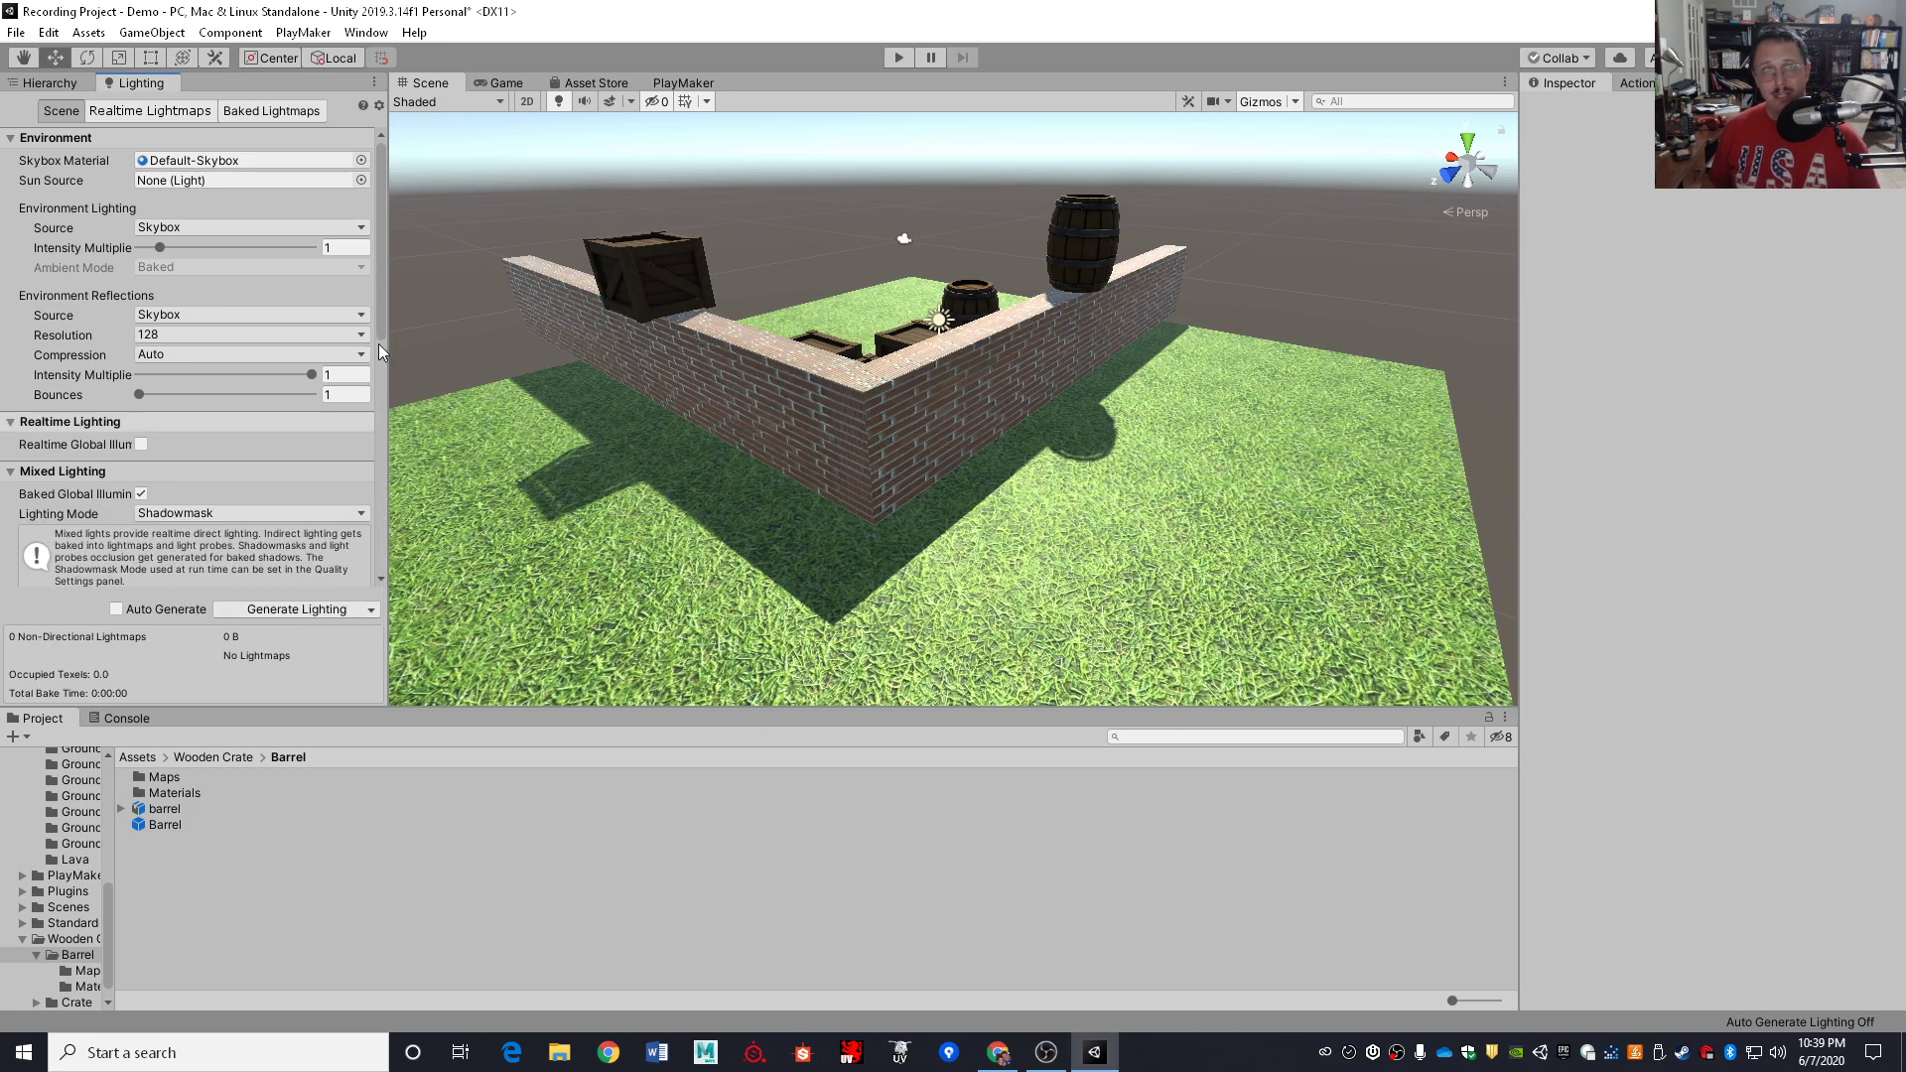
Check the lit walls, crates and barrels from both sides and through the game camera, and save the Demo scene
click(36, 86)
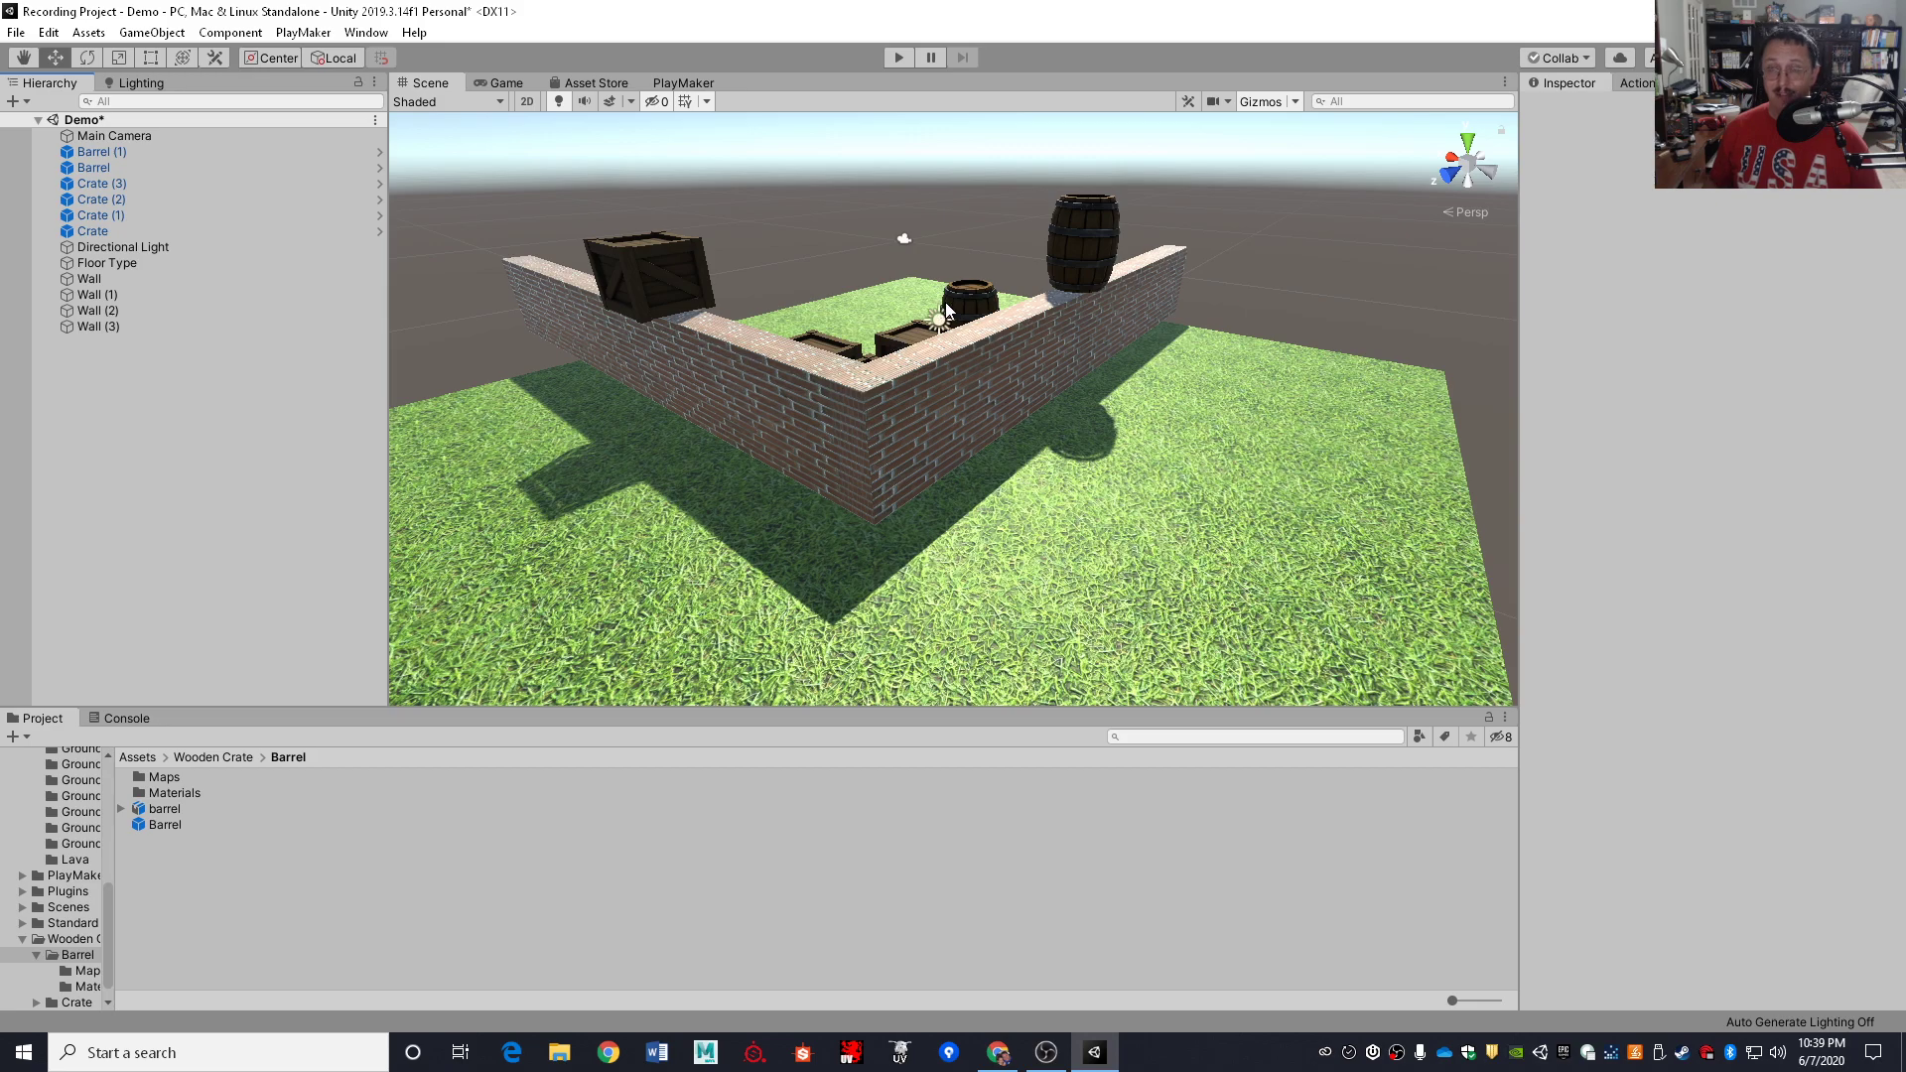
right_drag(968, 287, 931, 331)
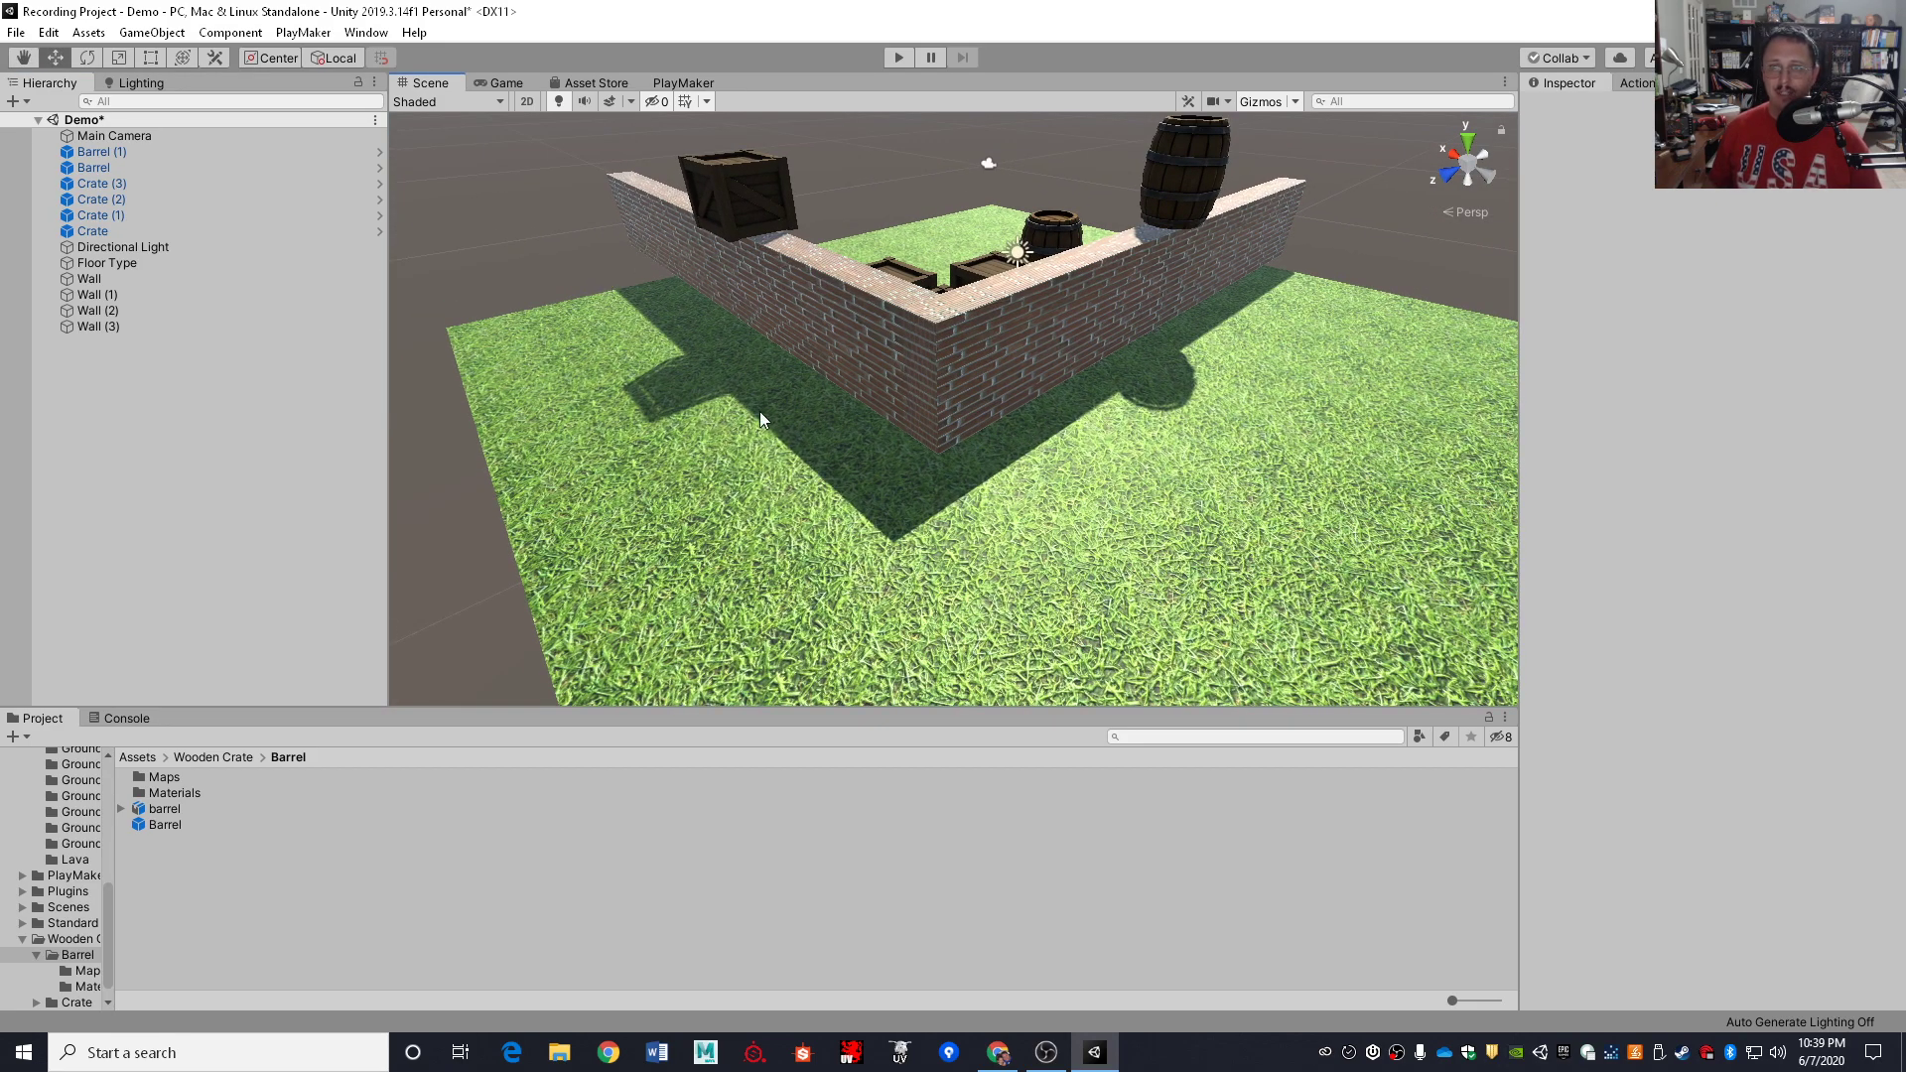
right_drag(1141, 355, 192, 282)
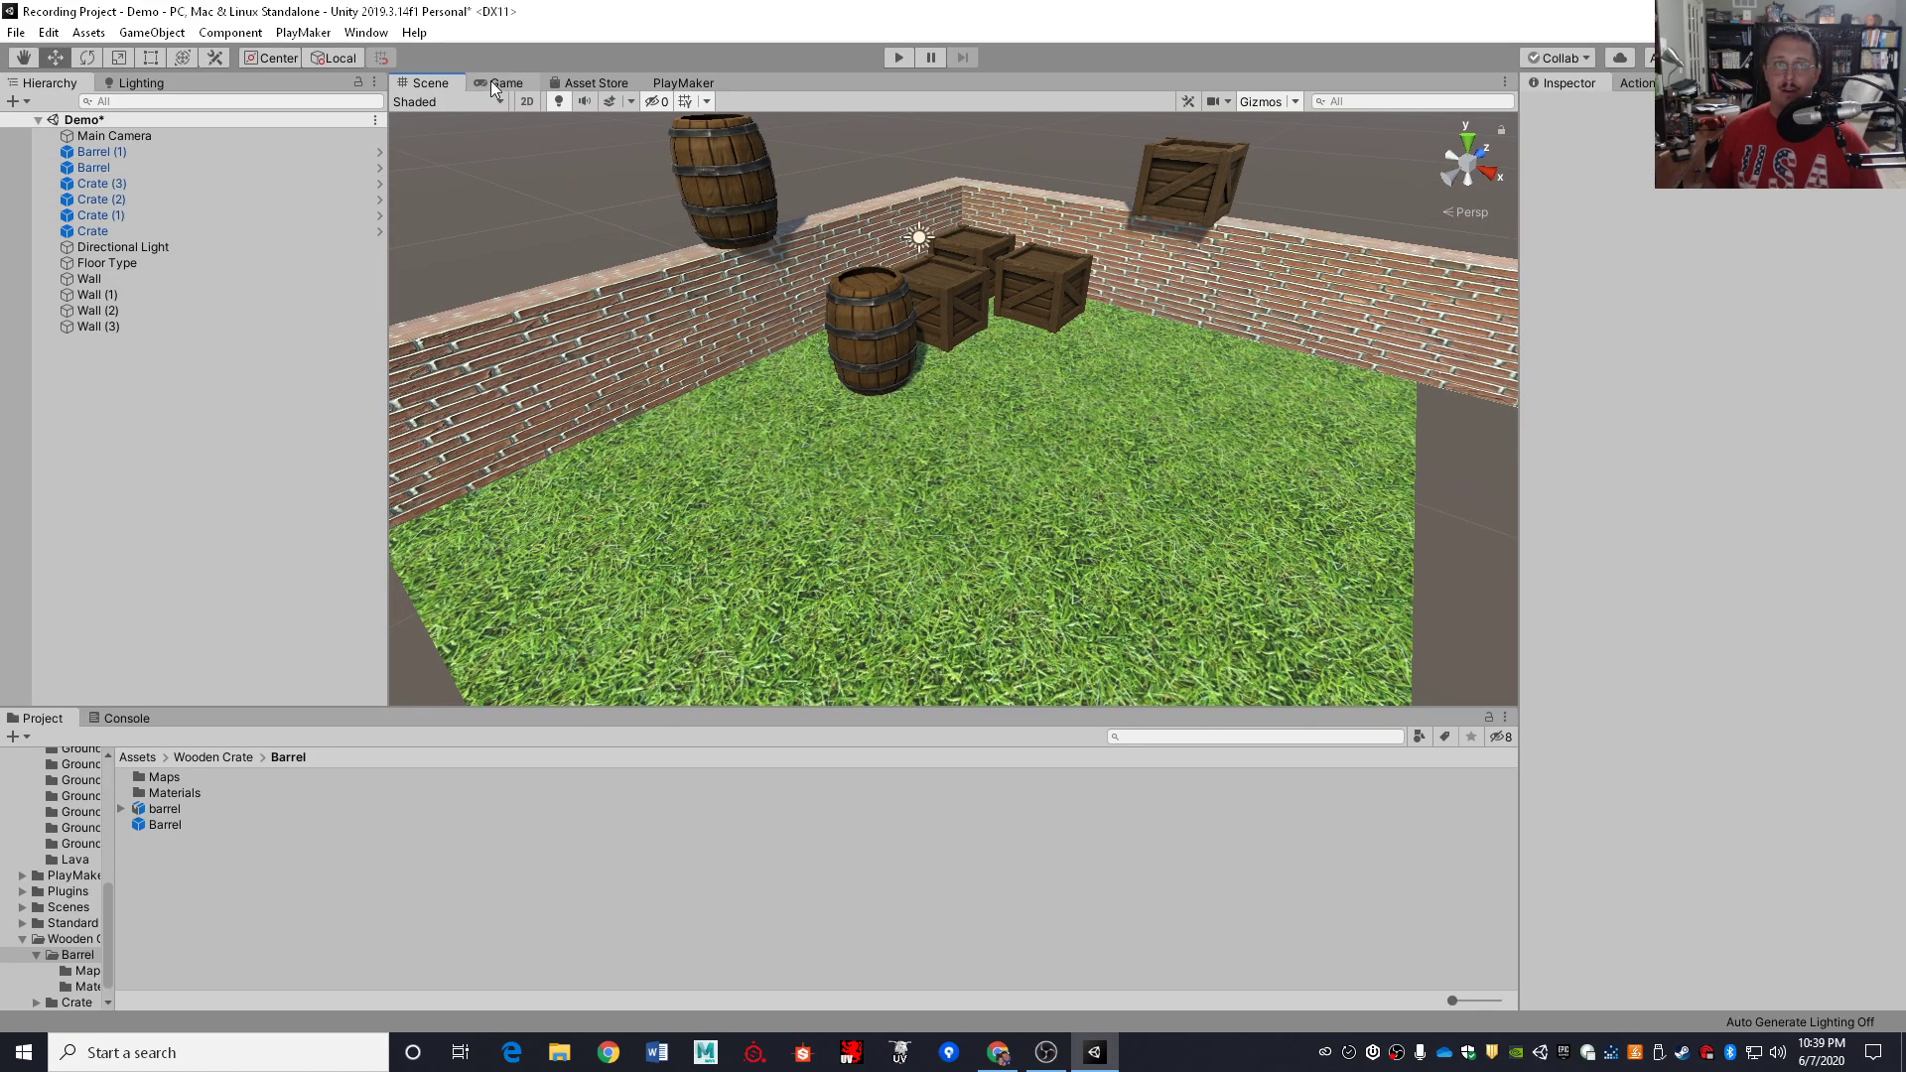
click(496, 83)
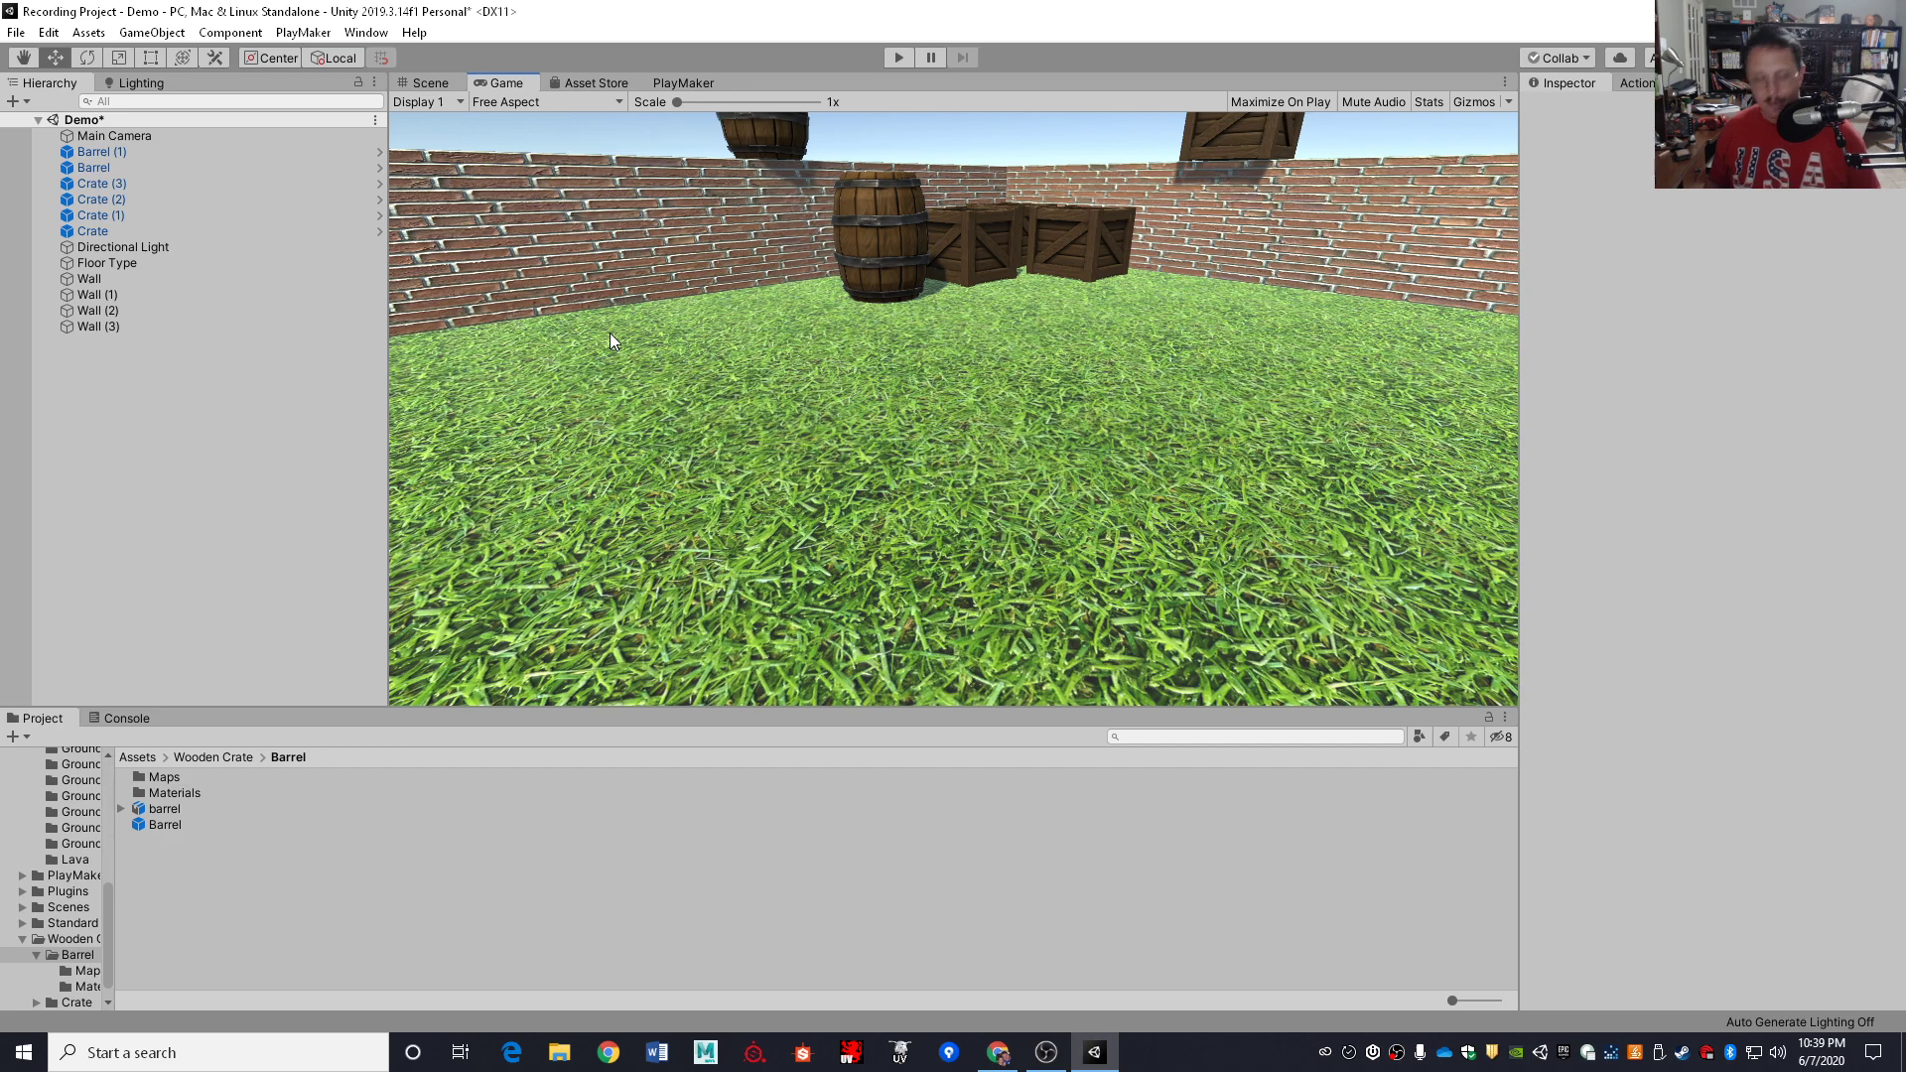
key(ctrl+s)
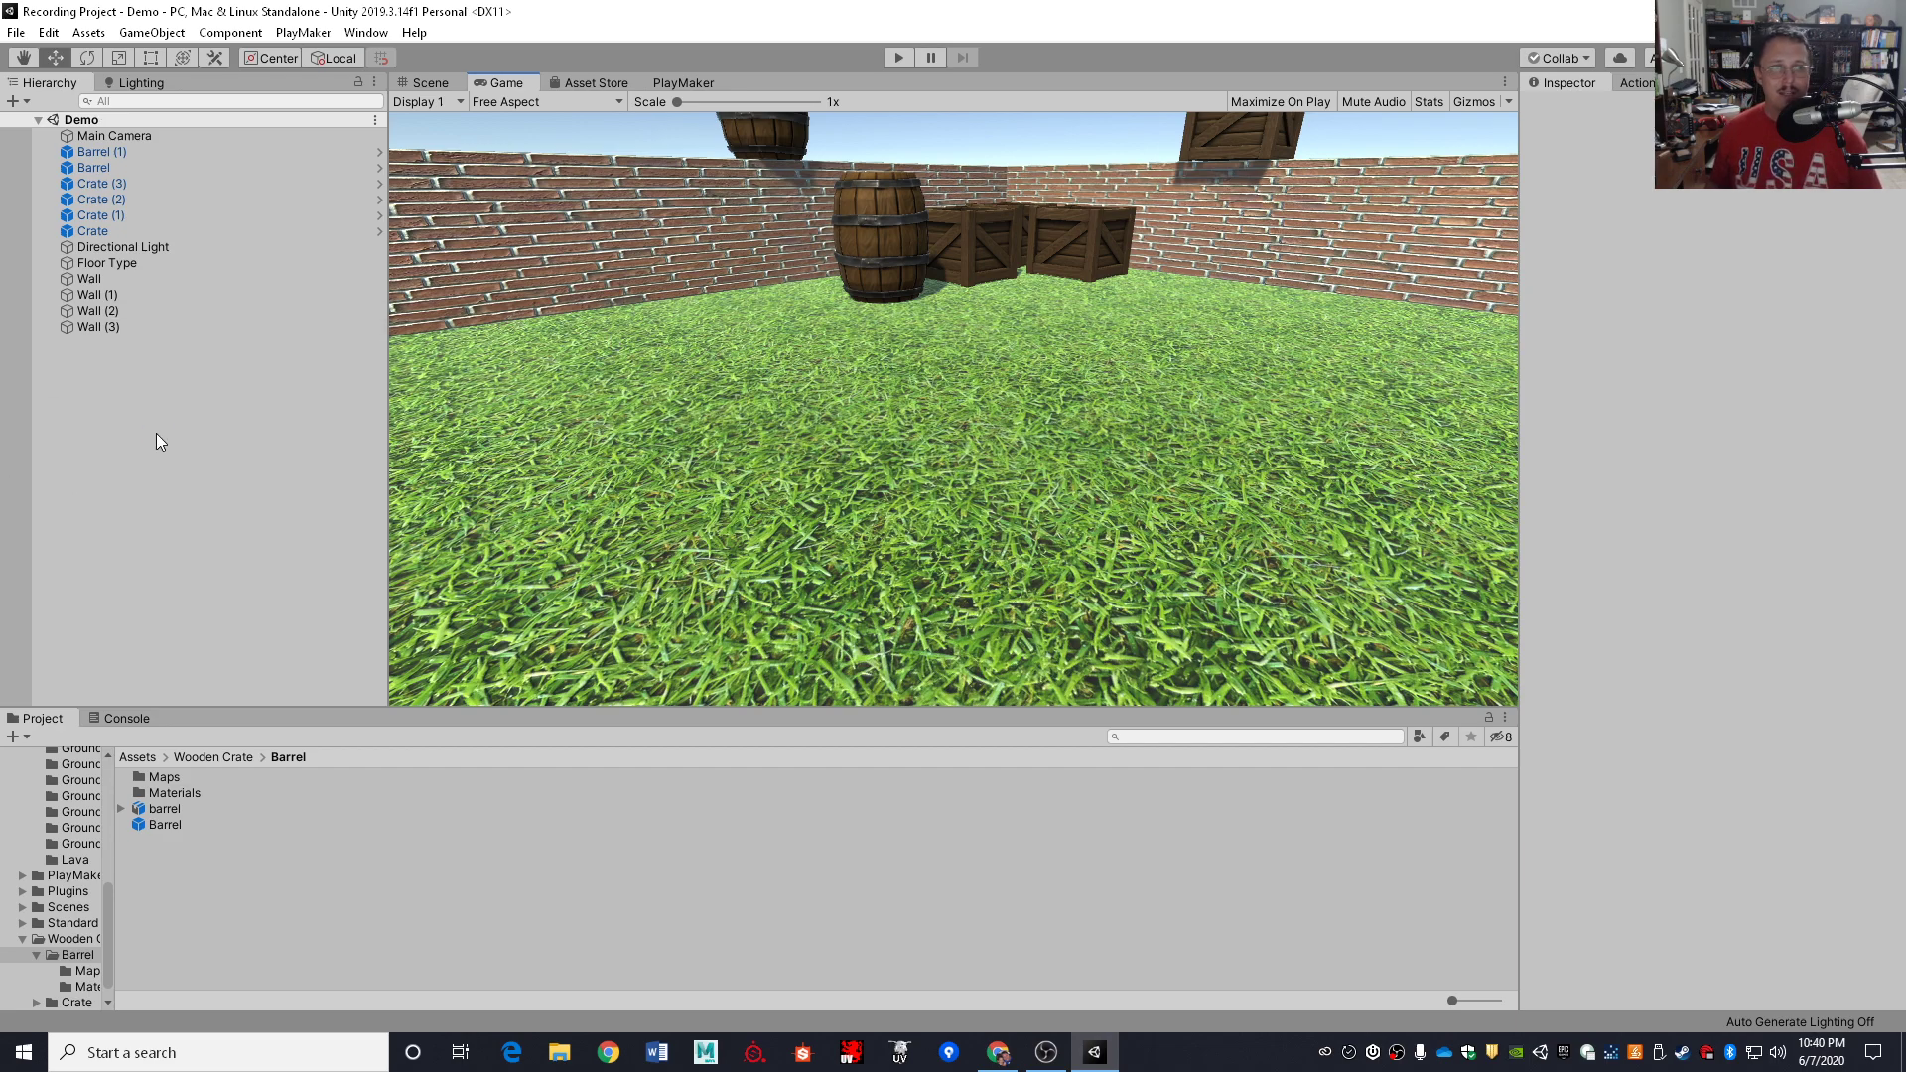